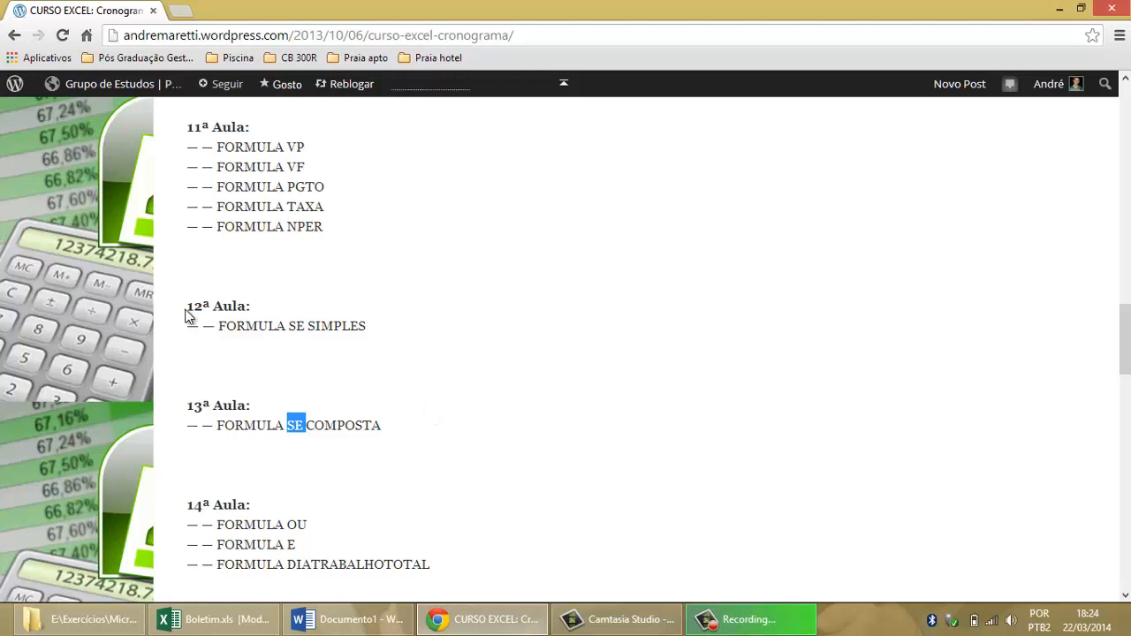
- Review the 12ª Aula (FORMULA SE SIMPLES) and 13ª Aula (FORMULA SE COMPOSTA) entries in the course schedule, highlighting each one
left_click_drag(186, 311, 394, 331)
left_click_drag(186, 404, 409, 427)
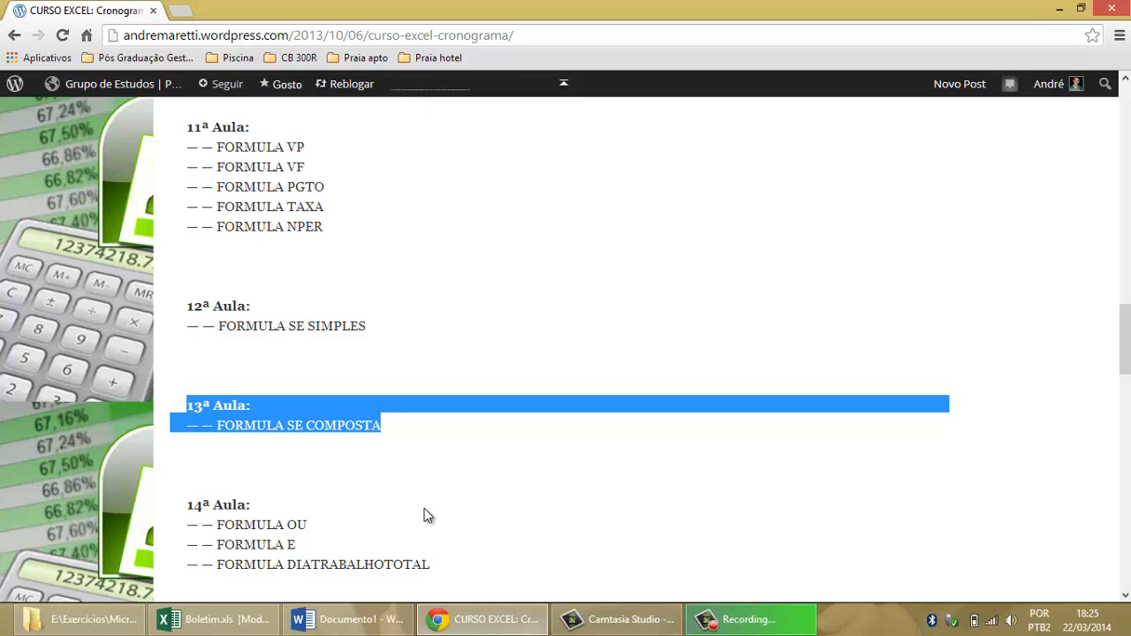
left_click(297, 327)
left_click_drag(289, 326, 366, 326)
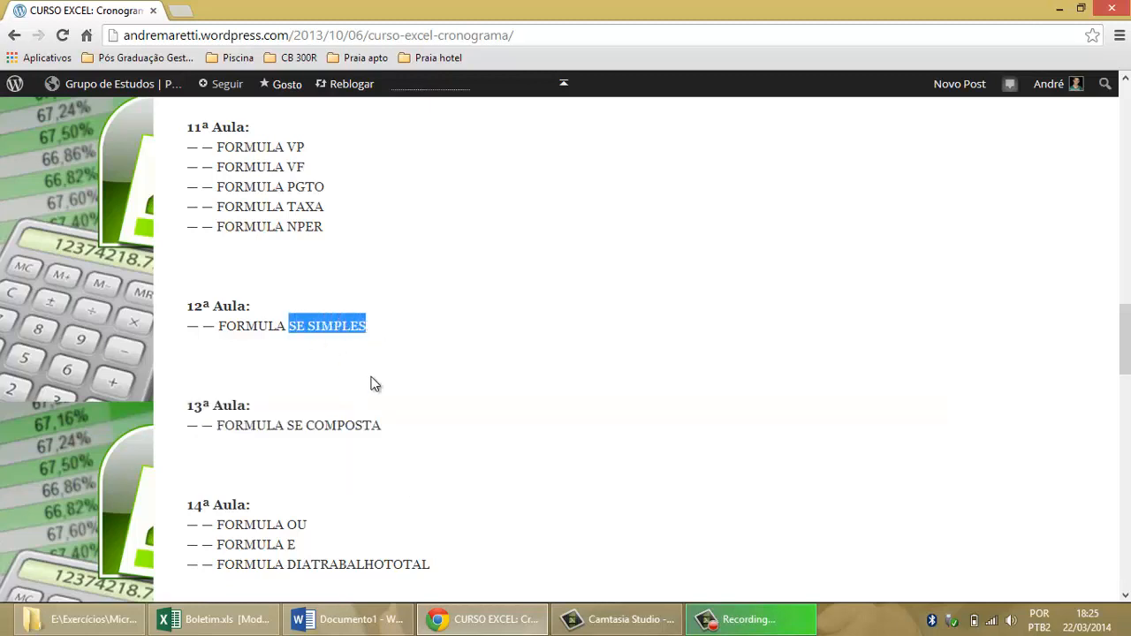
left_click_drag(288, 426, 397, 432)
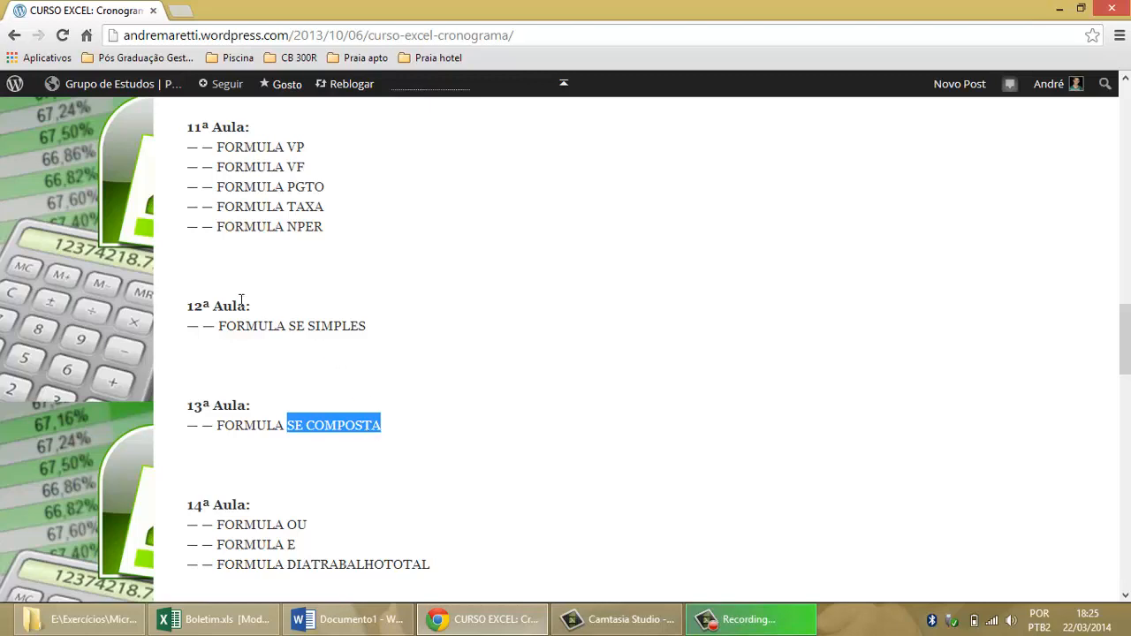
left_click_drag(189, 303, 419, 406)
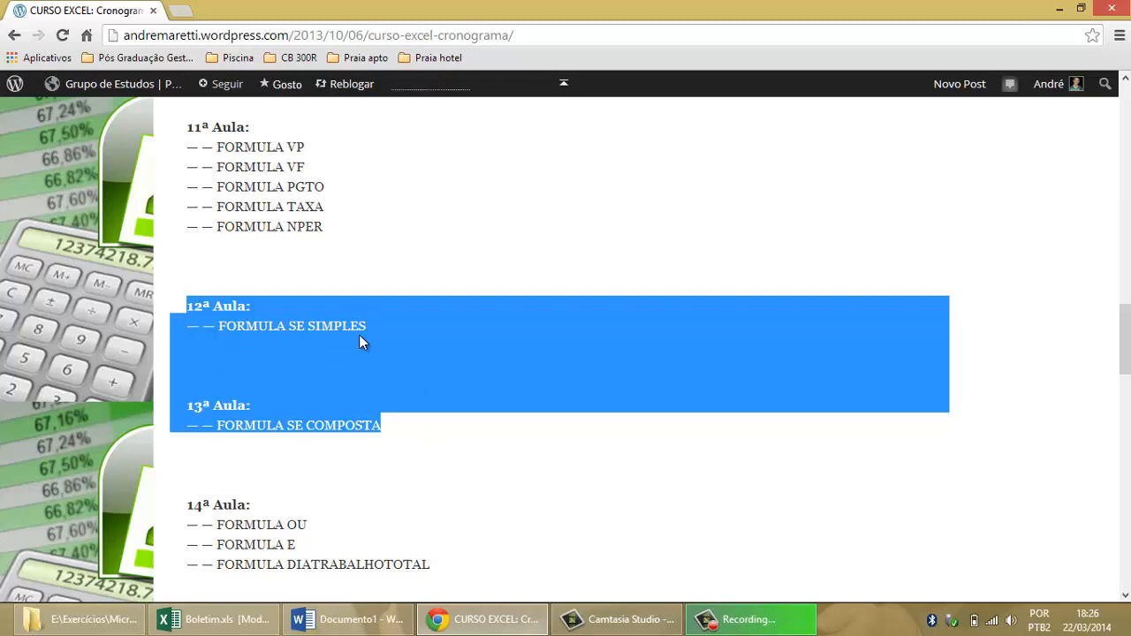
left_click(290, 329)
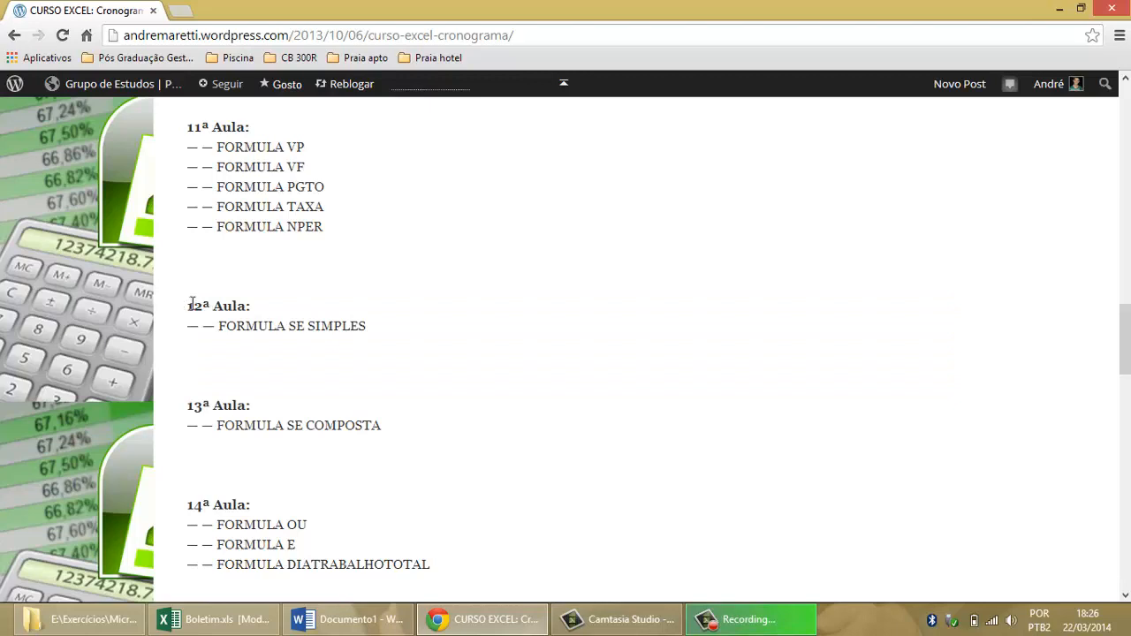
left_click_drag(190, 304, 336, 326)
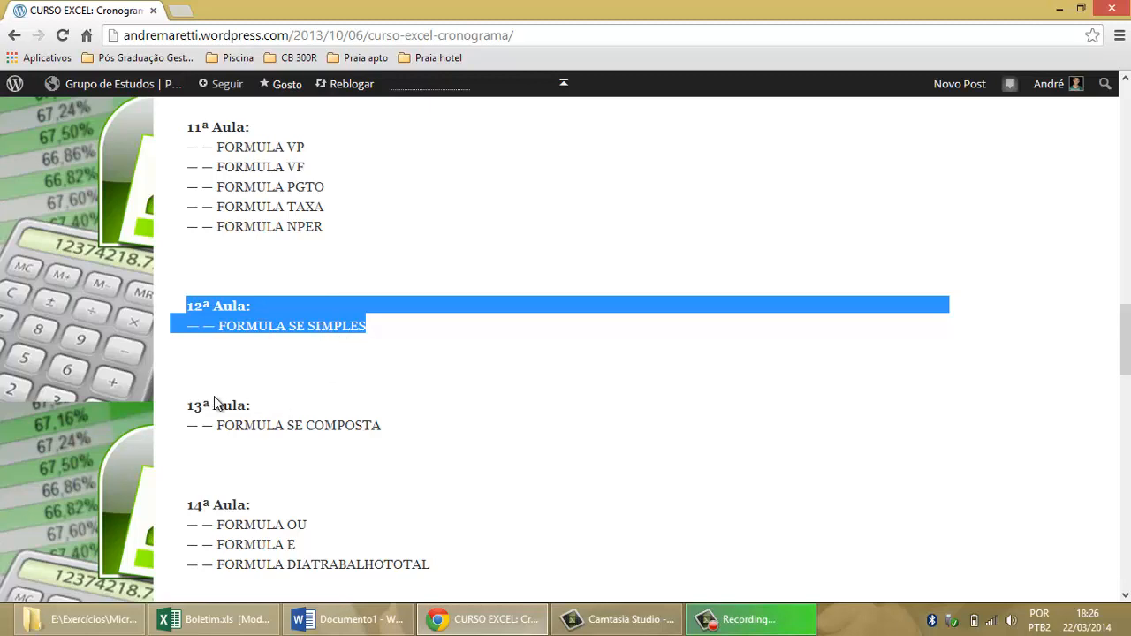
left_click_drag(188, 403, 414, 424)
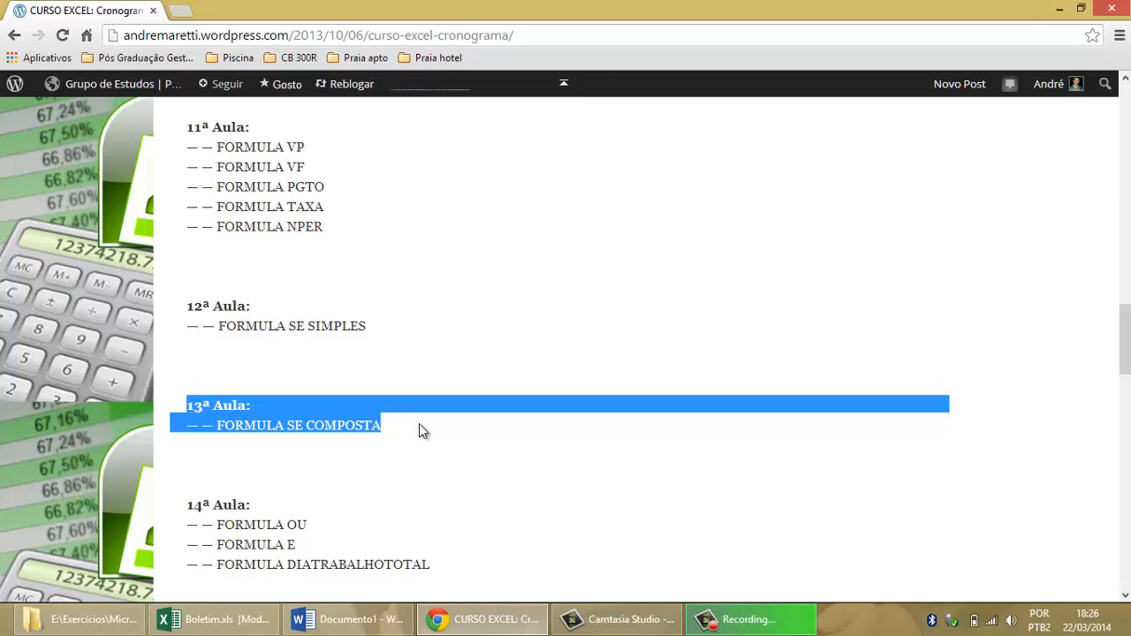
- Compare the BOLETIM table in Excel with the 12ª Aula entry in the browser, ending on the table's Situação cells J4:J8
left_click(219, 624)
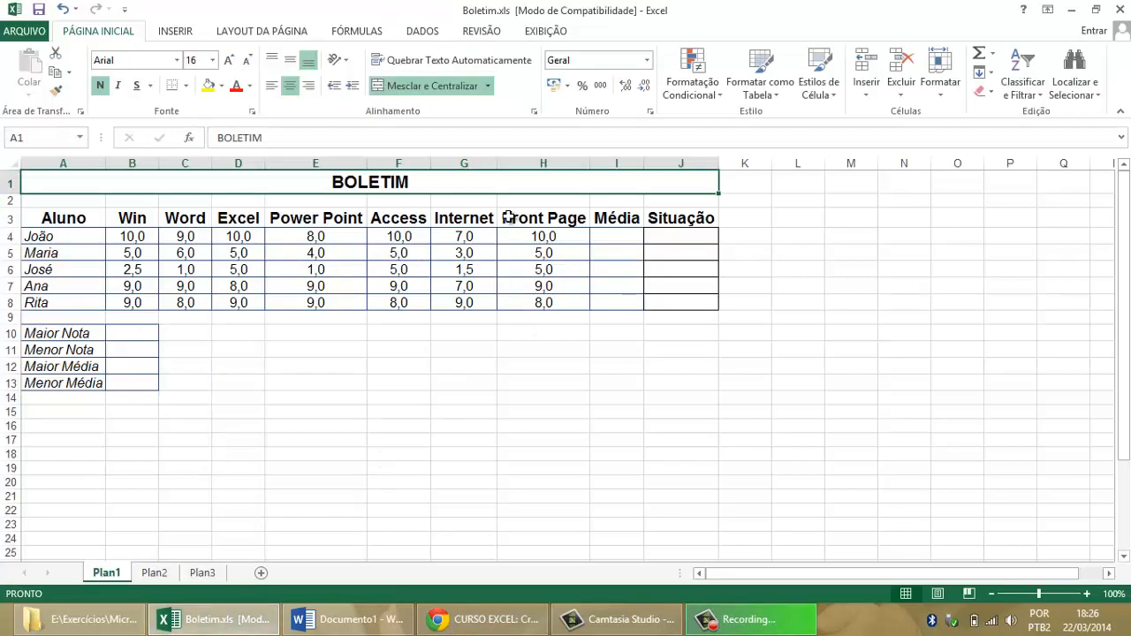
left_click_drag(451, 184, 466, 394)
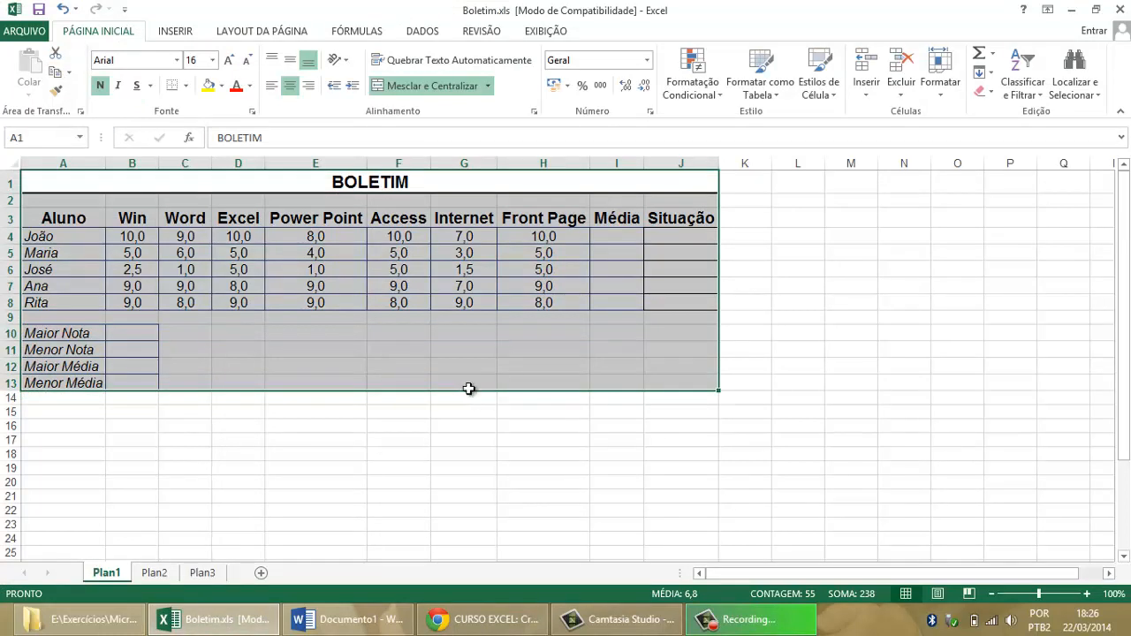
left_click(495, 621)
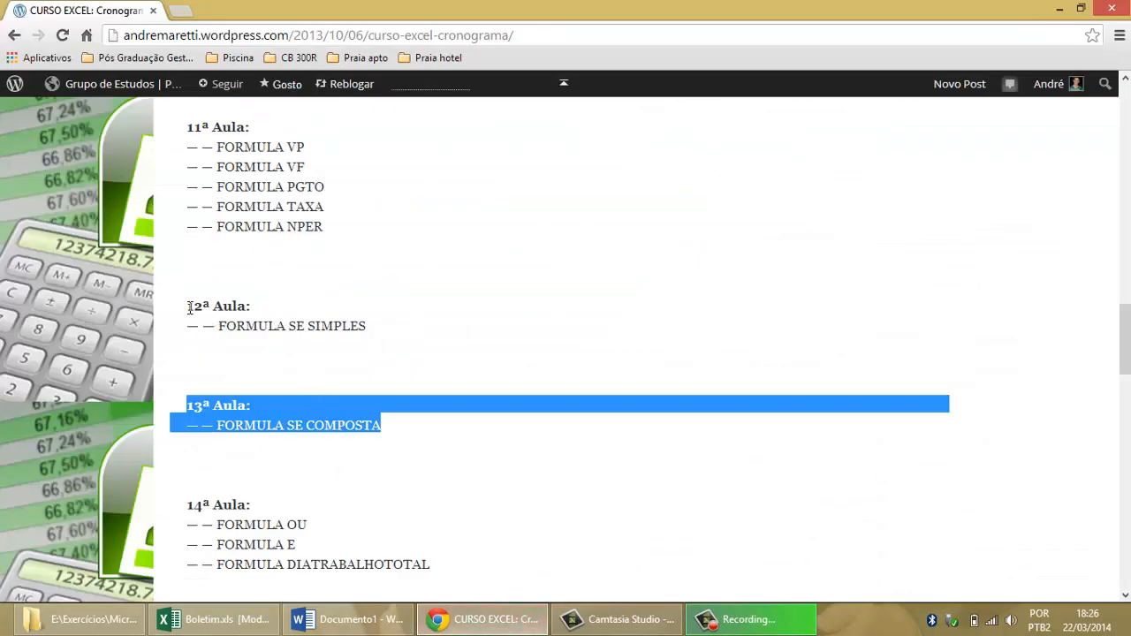
left_click_drag(188, 306, 381, 336)
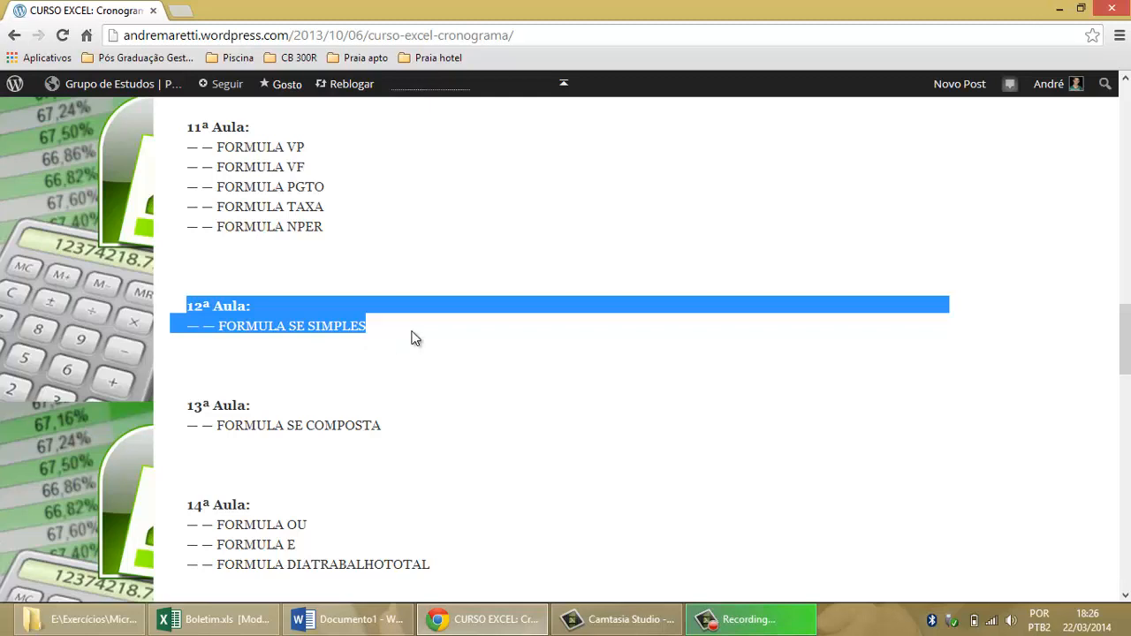
left_click(231, 611)
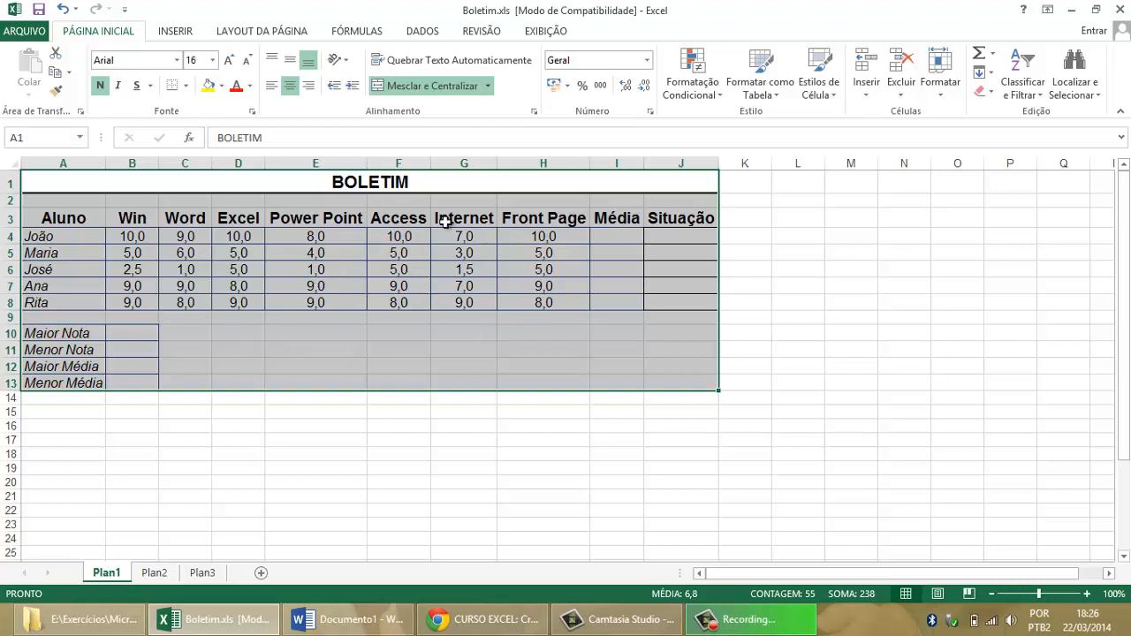
left_click(477, 619)
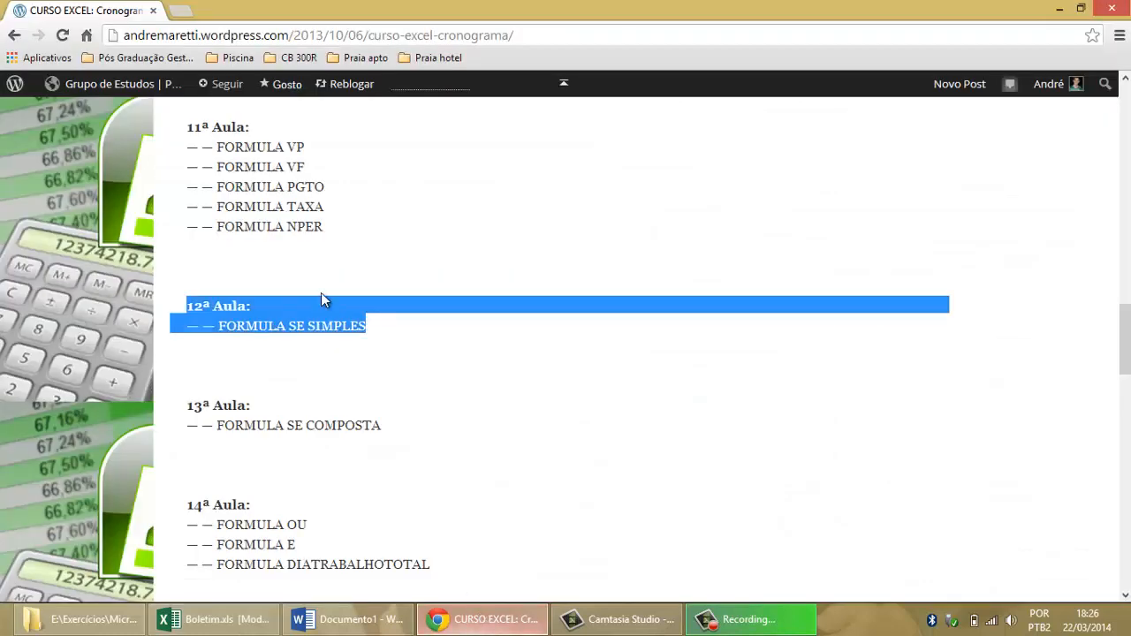
left_click(296, 333)
left_click_drag(276, 328, 367, 330)
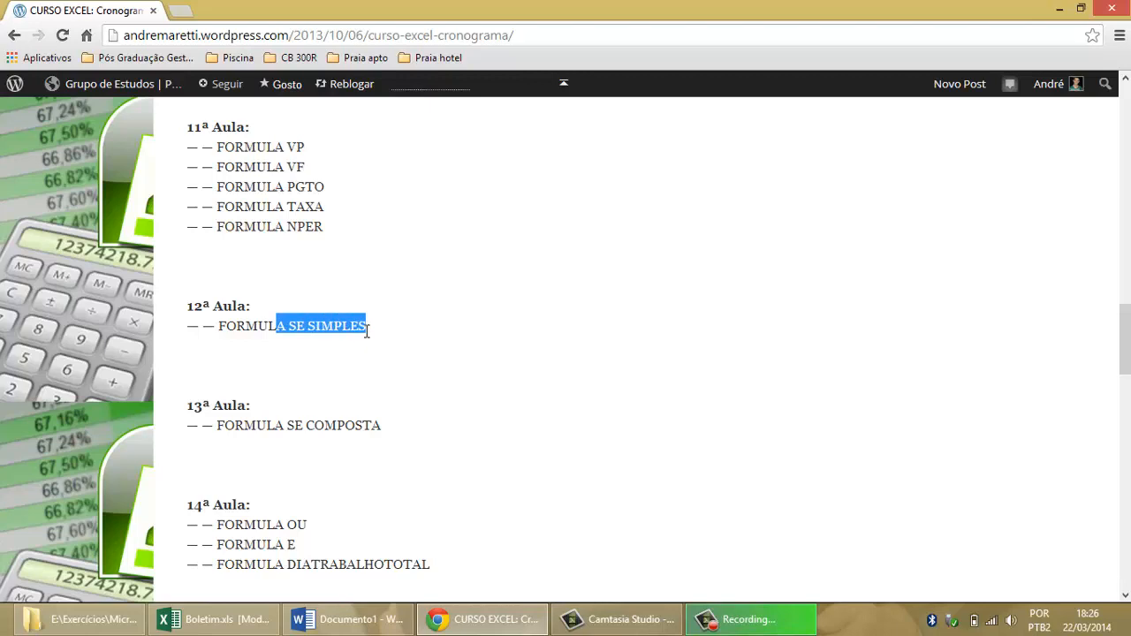
left_click(210, 624)
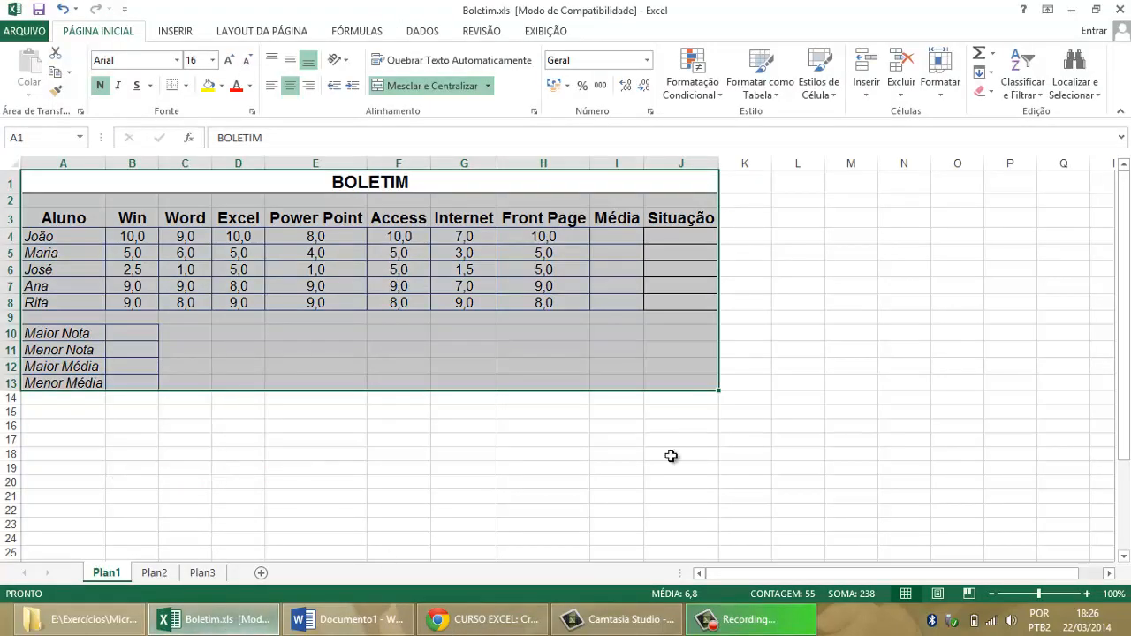
left_click_drag(687, 245, 686, 309)
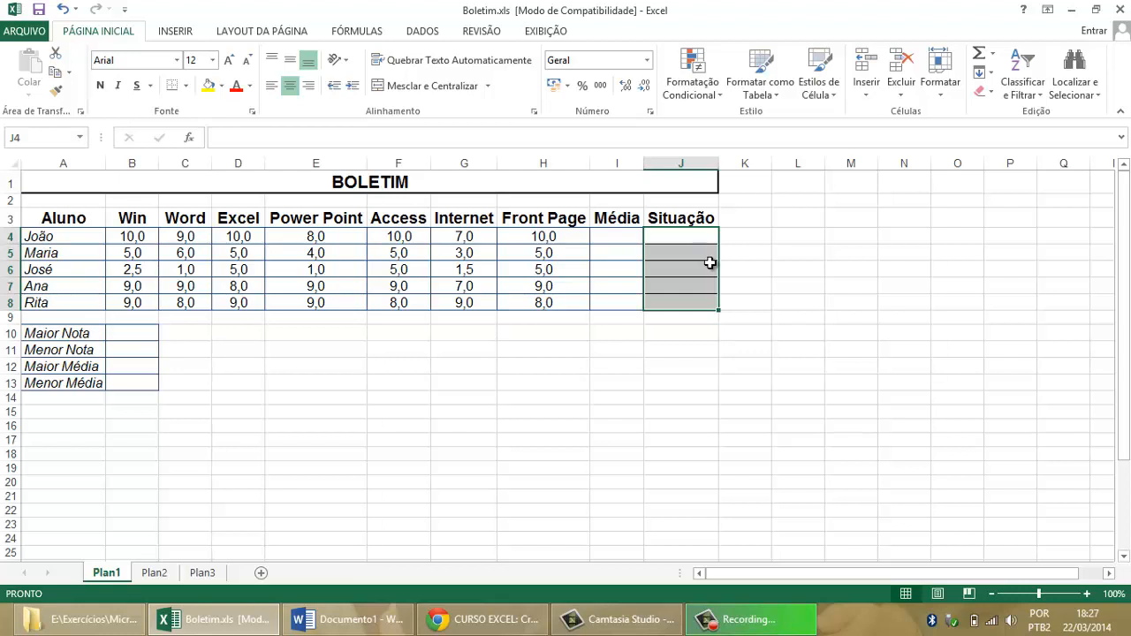
- Switch back to the course schedule in the browser and highlight the 13ª Aula entry, followed by the 12ª Aula entry
left_click(487, 622)
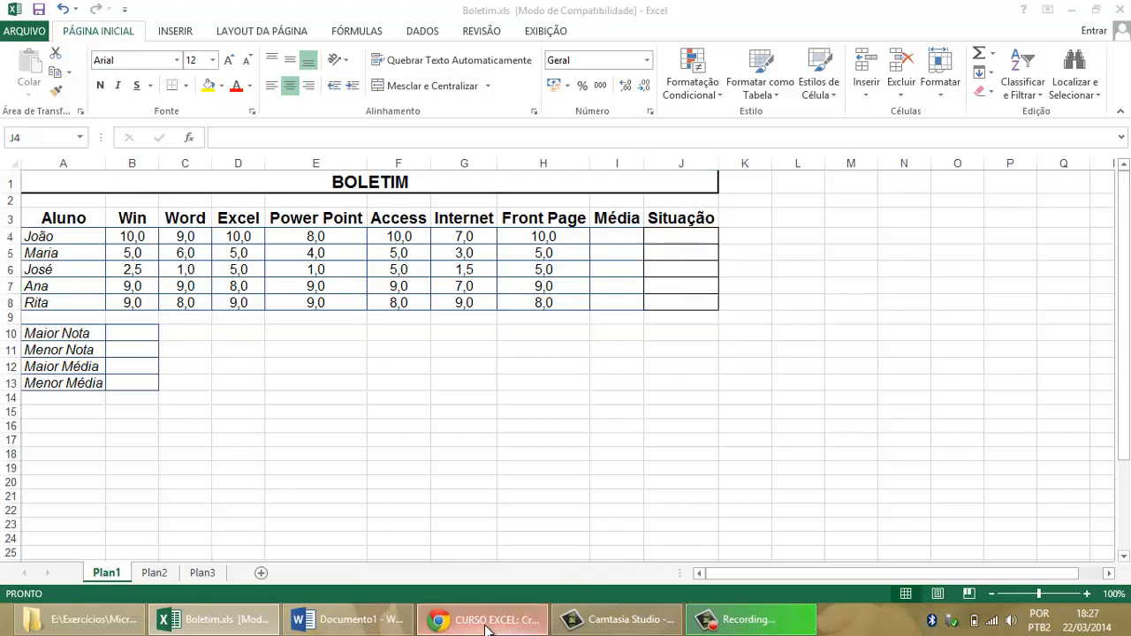
left_click(367, 326)
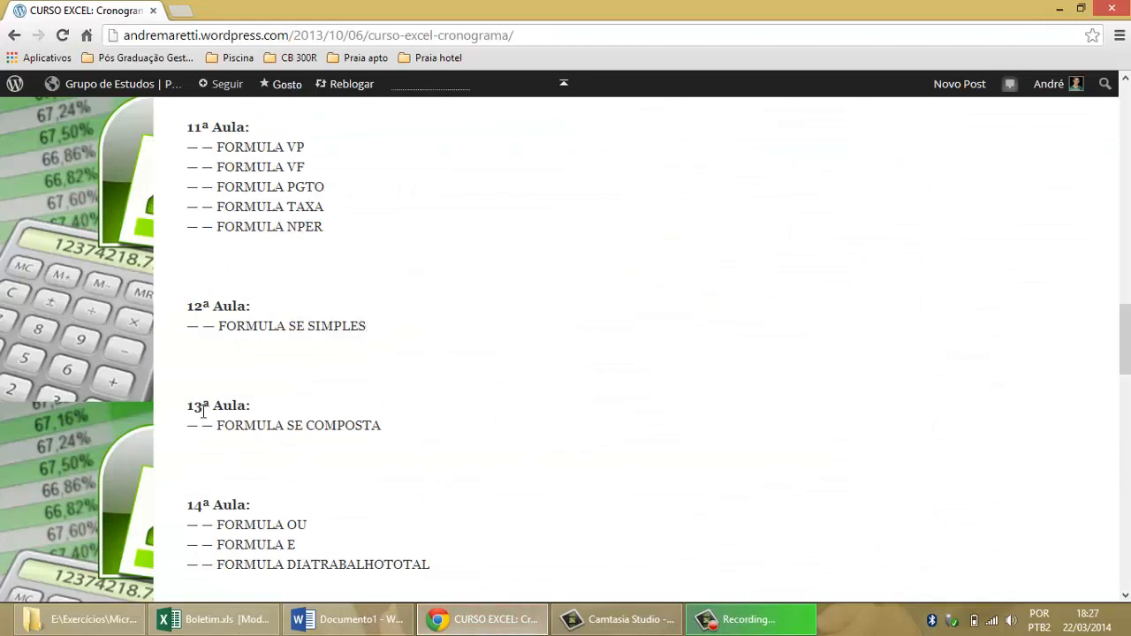
left_click_drag(187, 403, 399, 434)
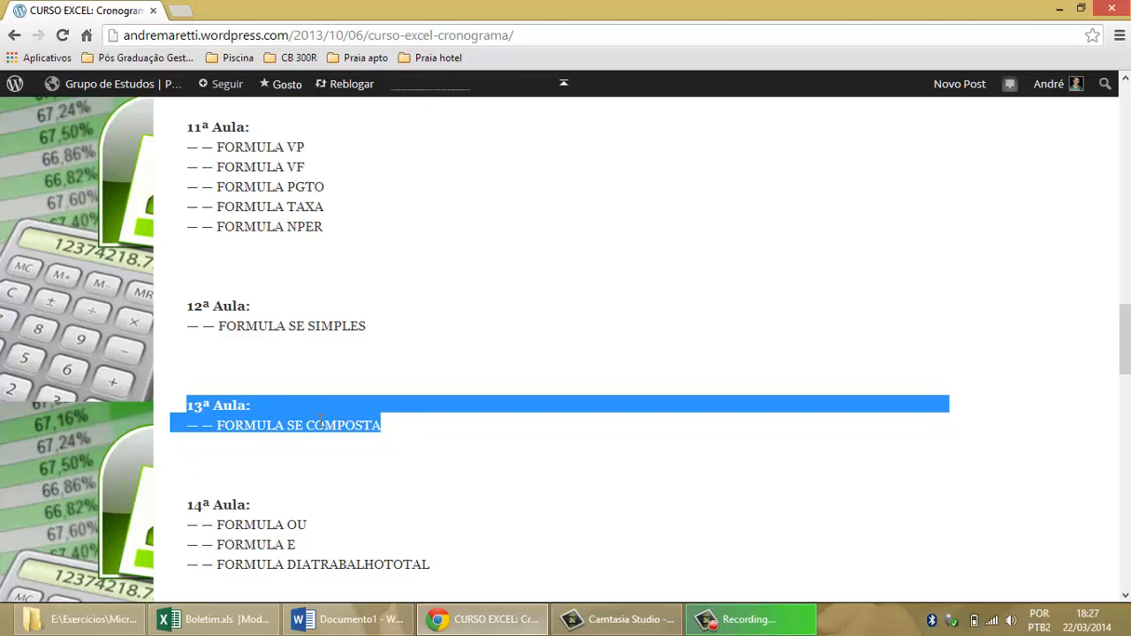
left_click_drag(189, 306, 391, 331)
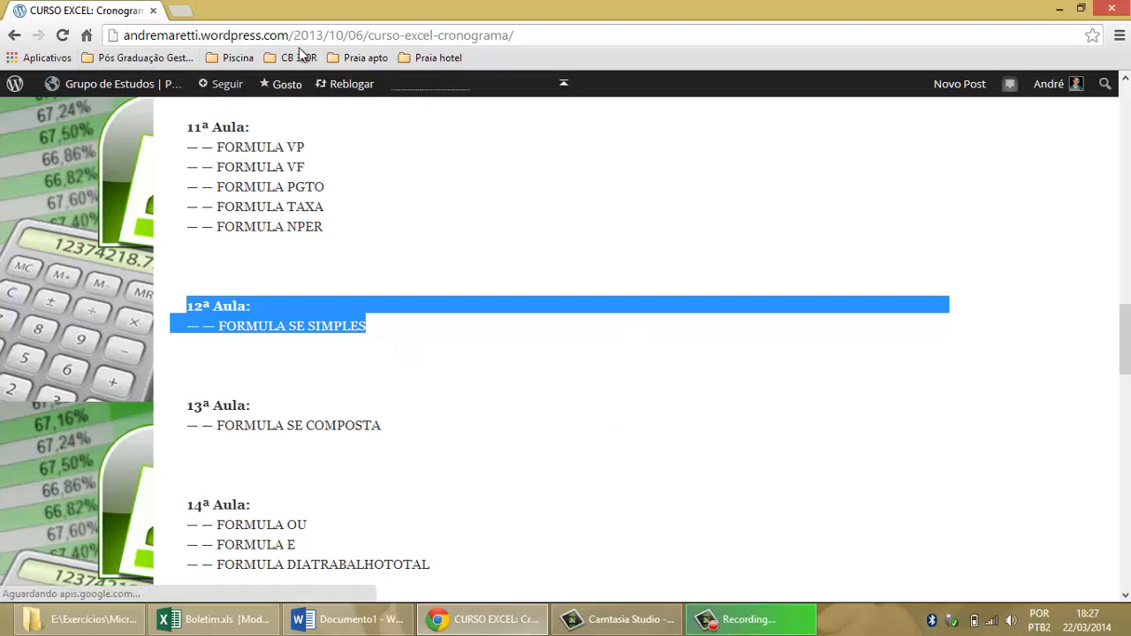
- Open the Curso de EXCEL category in a new browser tab and look at the Aula 12.A post
scroll(610, 380, "up", 15)
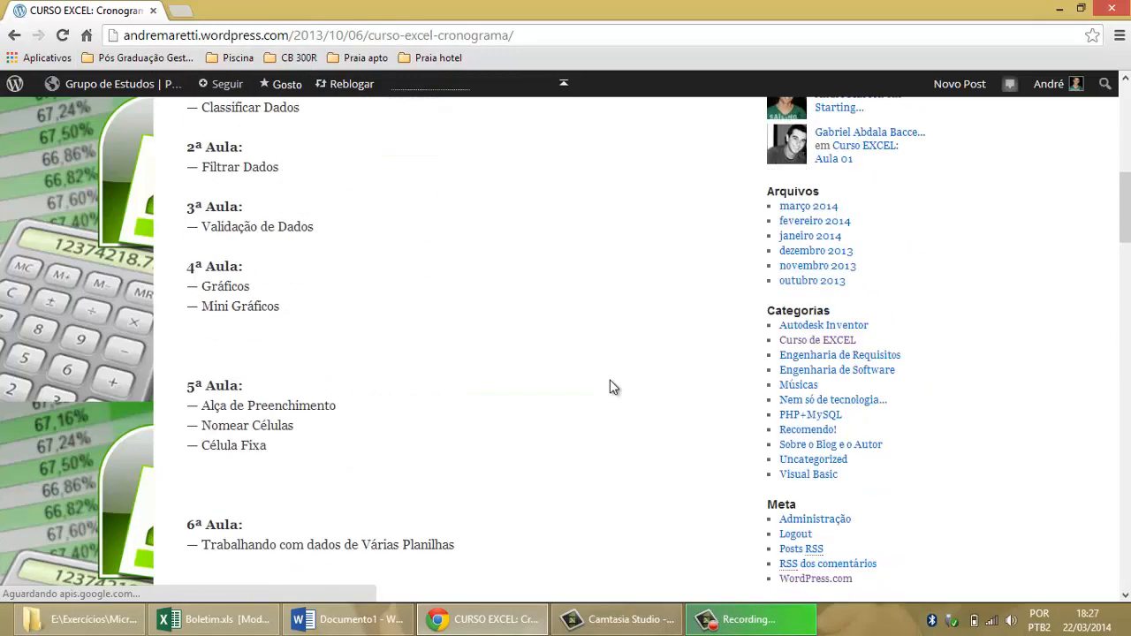
middle_click(838, 343)
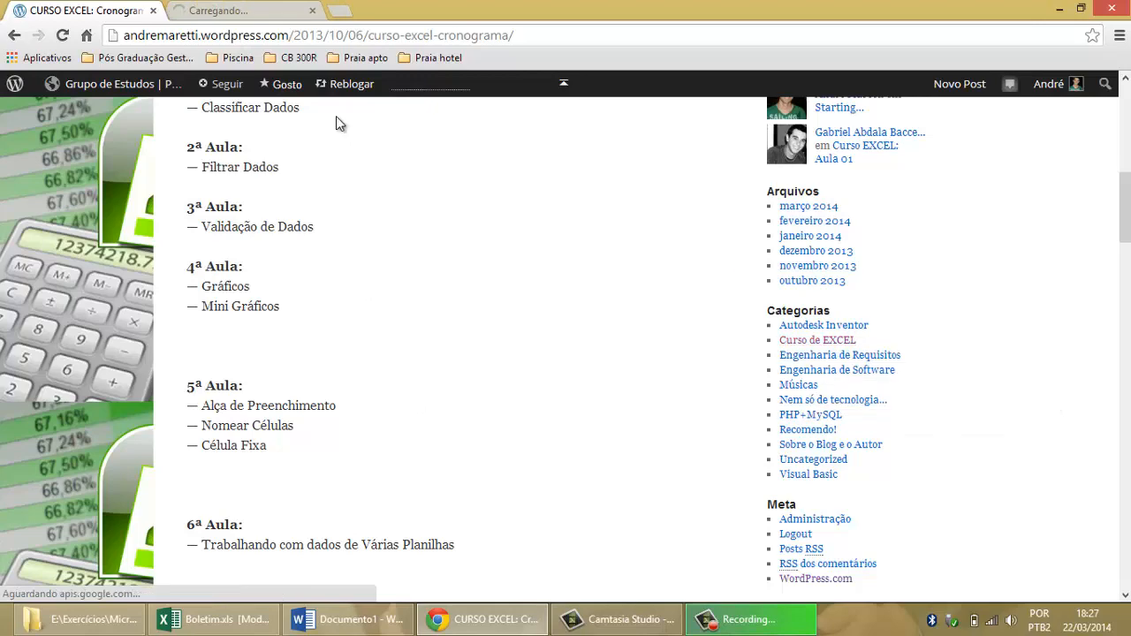
left_click(228, 11)
scroll(445, 258, "down", 3)
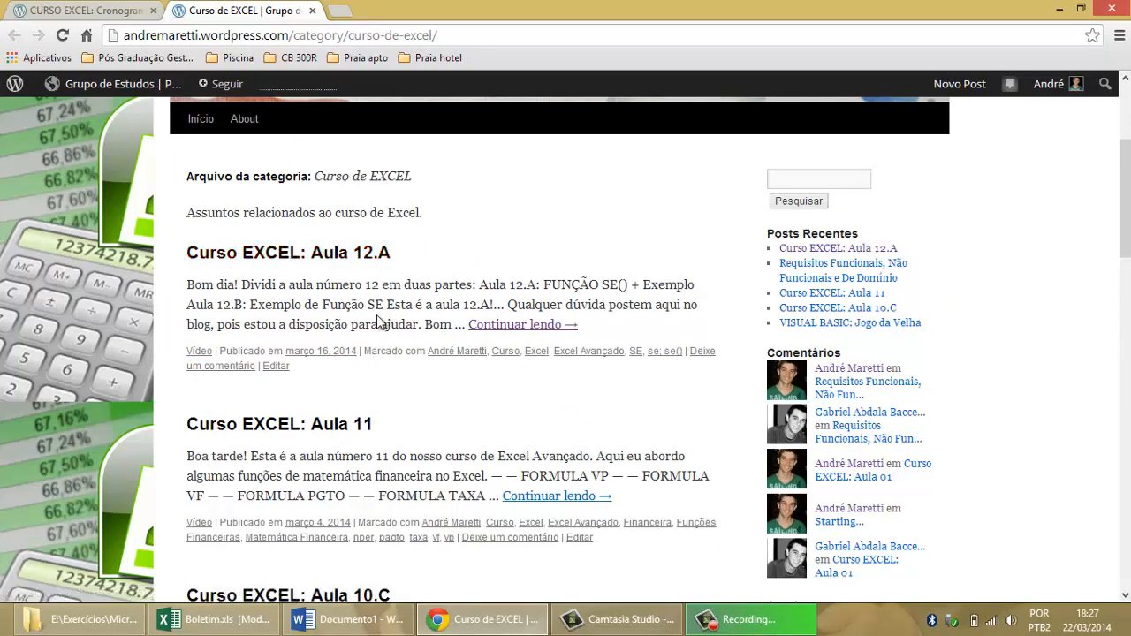
mouse_move(1071, 629)
- Return to the course schedule tab and review the SE COMPOSTA and SE SIMPLES lesson entries
left_click(113, 11)
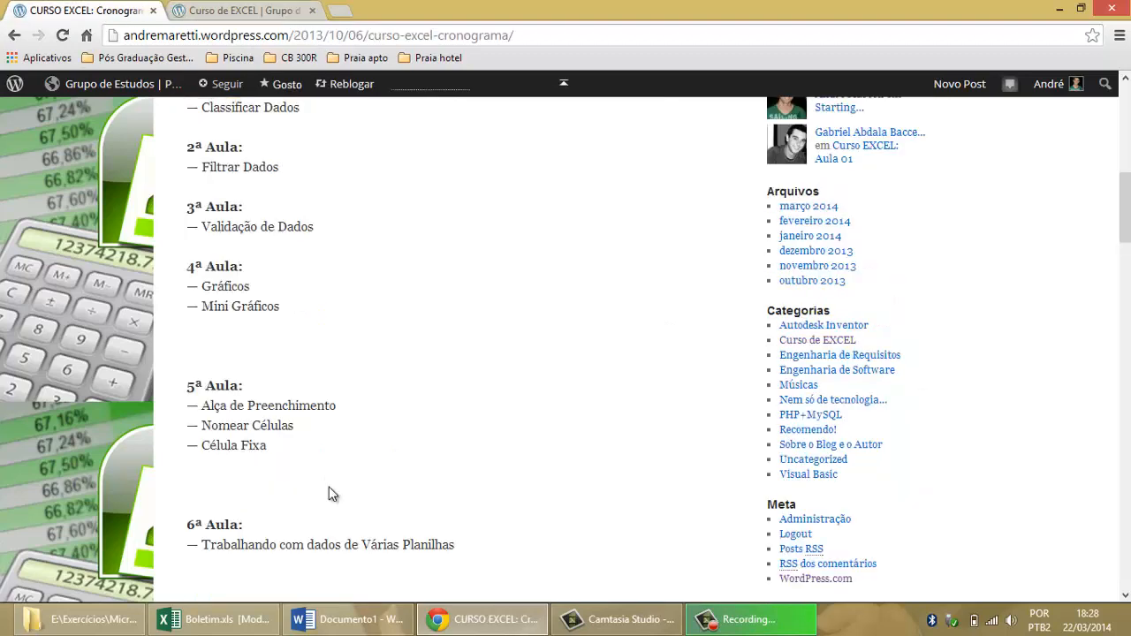
scroll(331, 488, "down", 10)
scroll(325, 478, "down", 1)
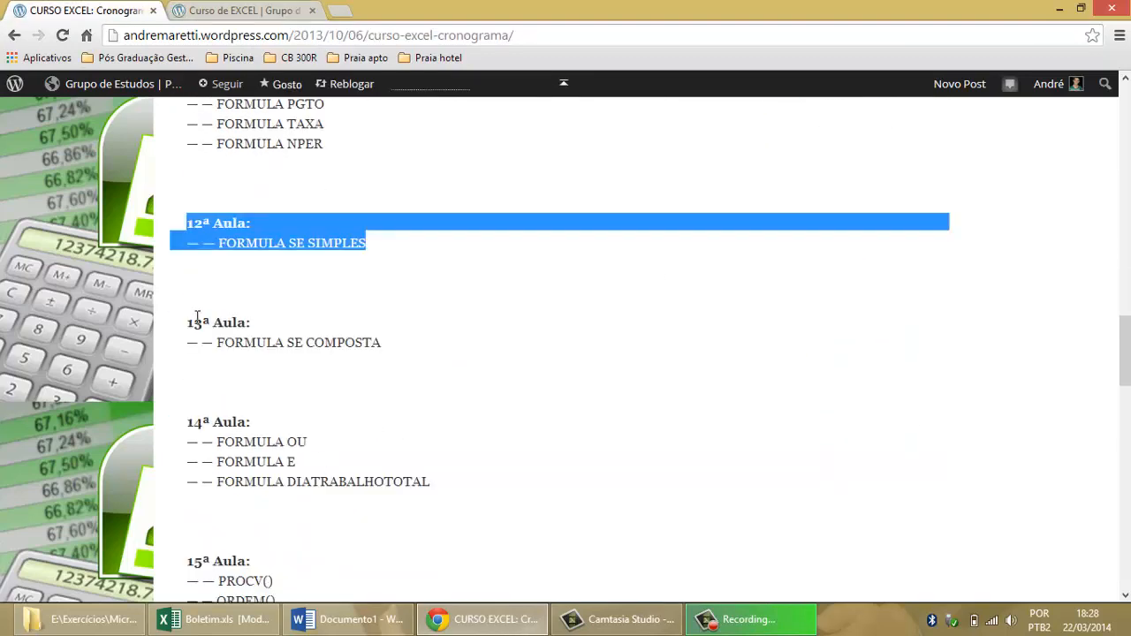
left_click_drag(187, 320, 415, 344)
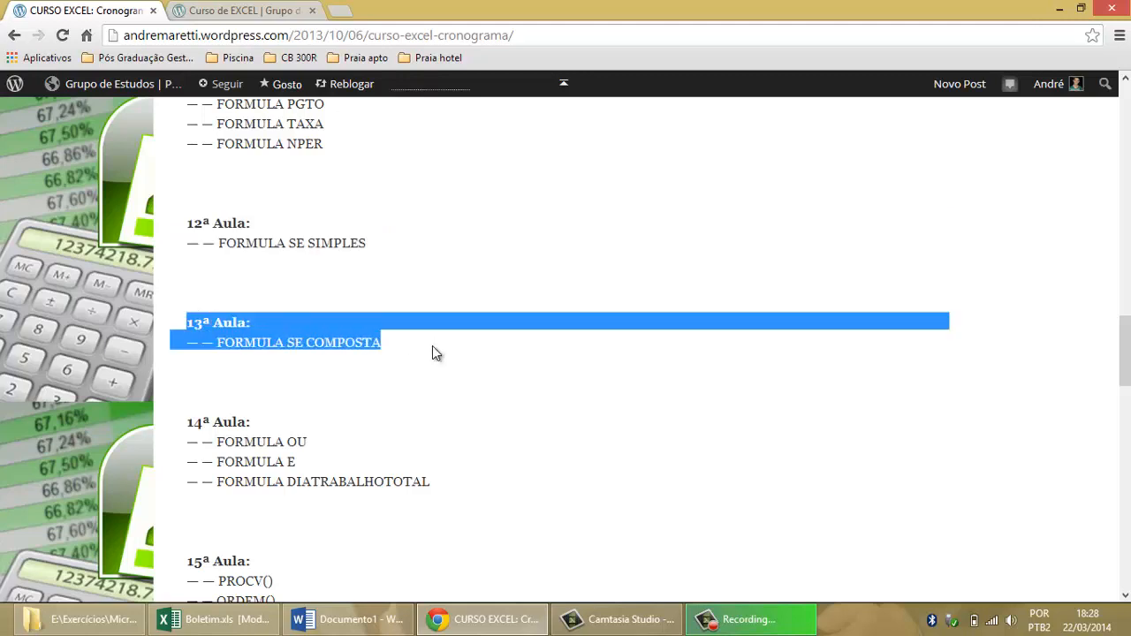
left_click_drag(187, 221, 391, 255)
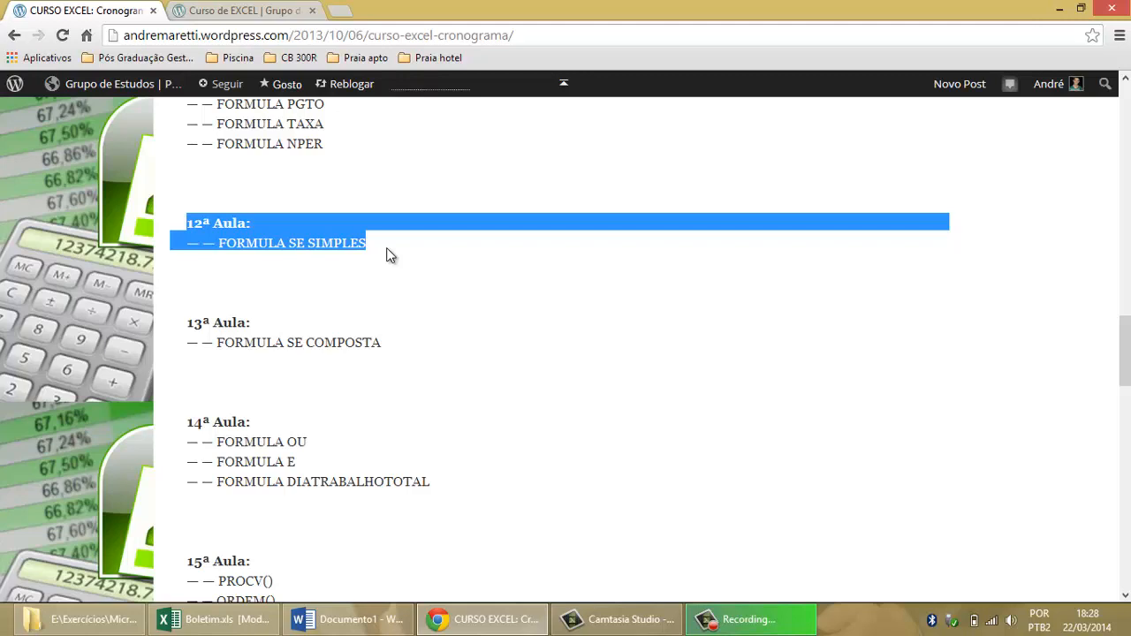
- Switch to Boletim.xls in Excel and examine the student list in A4:A8 and the course grade columns B through H
left_click(208, 626)
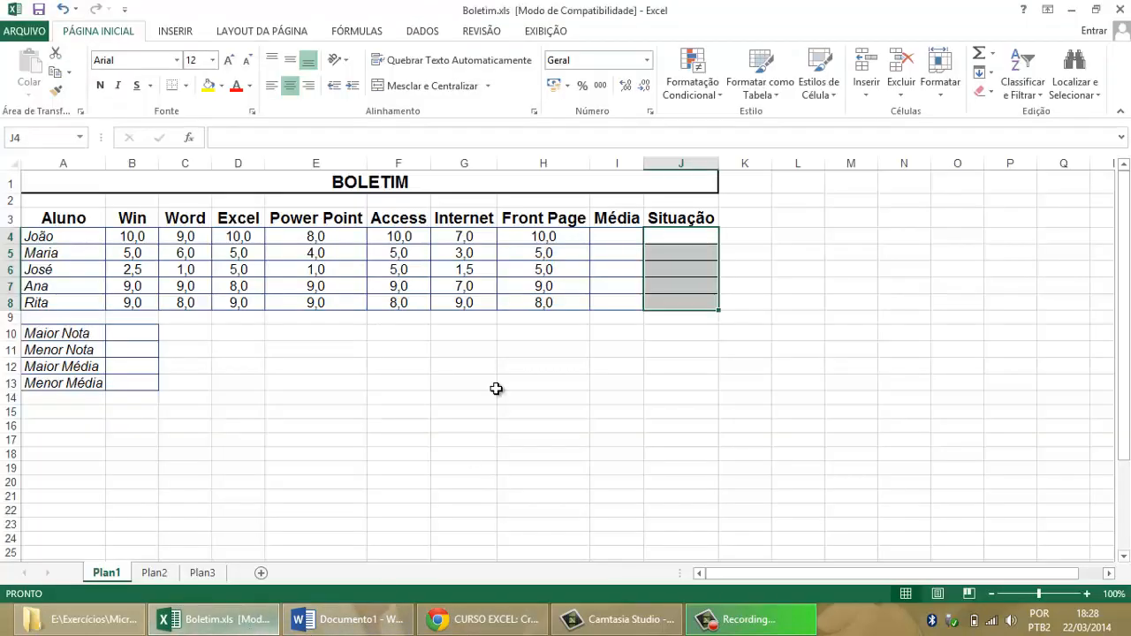
left_click_drag(76, 234, 86, 303)
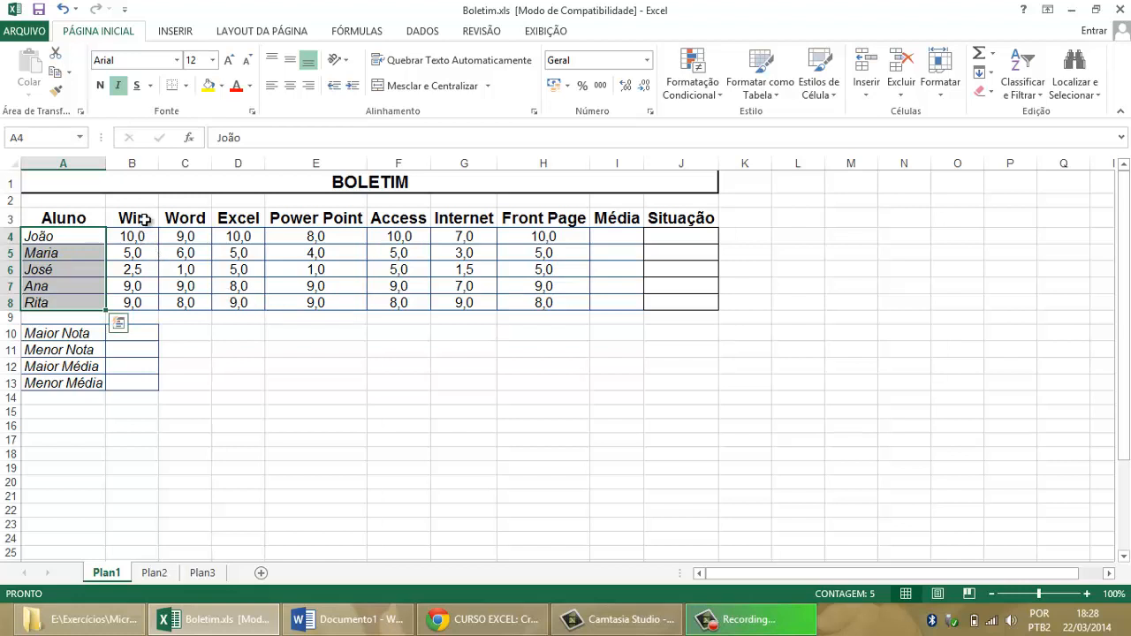
left_click_drag(142, 219, 571, 302)
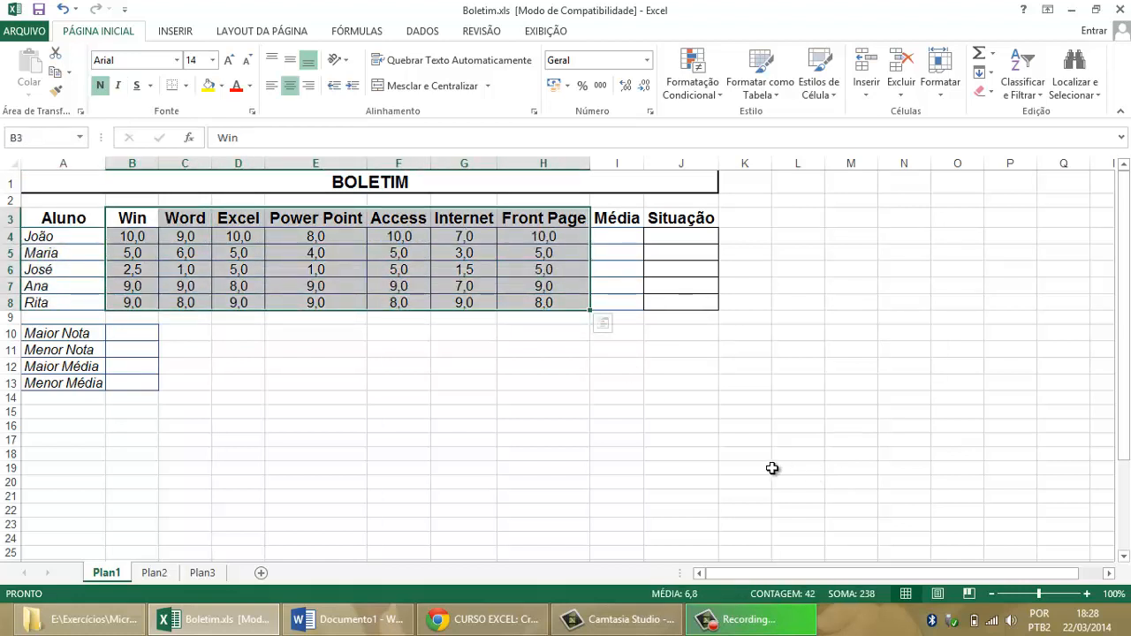
left_click_drag(147, 218, 153, 298)
left_click_drag(203, 218, 205, 298)
left_click_drag(245, 221, 241, 302)
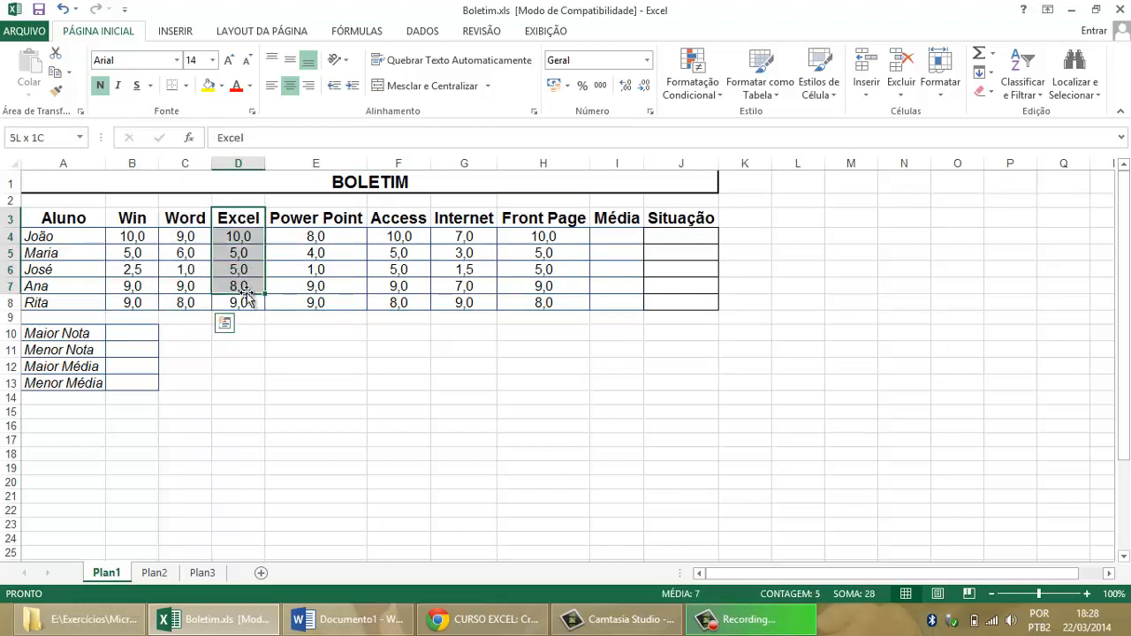
left_click_drag(316, 236, 316, 255)
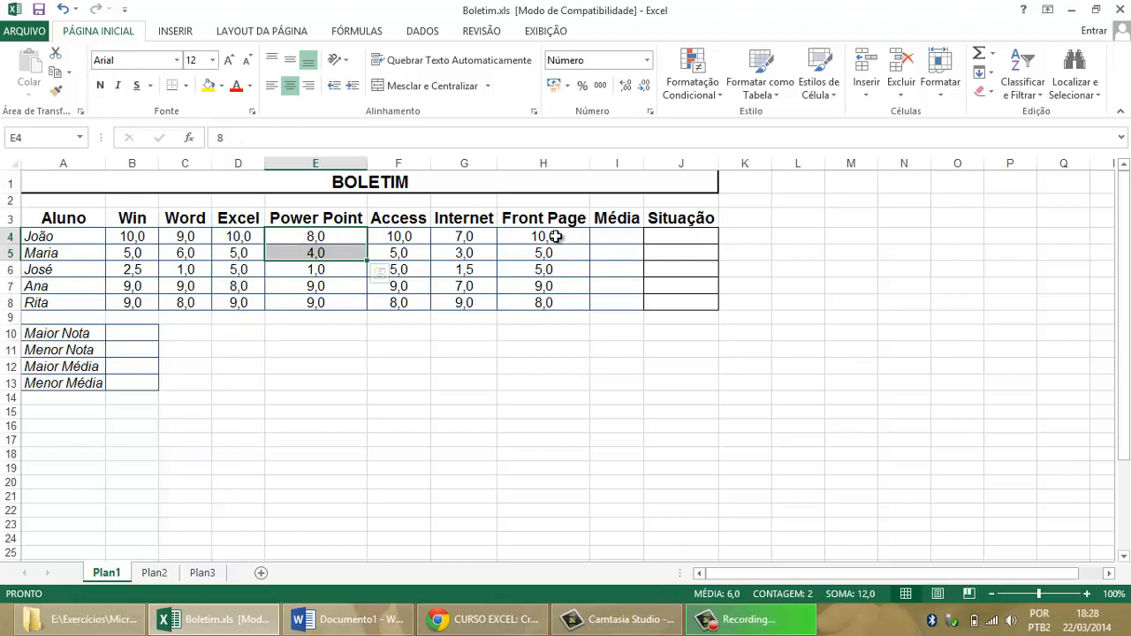
- Examine the first student's grades in B4:H4 and select that student's Média cell, I4
left_click(617, 236)
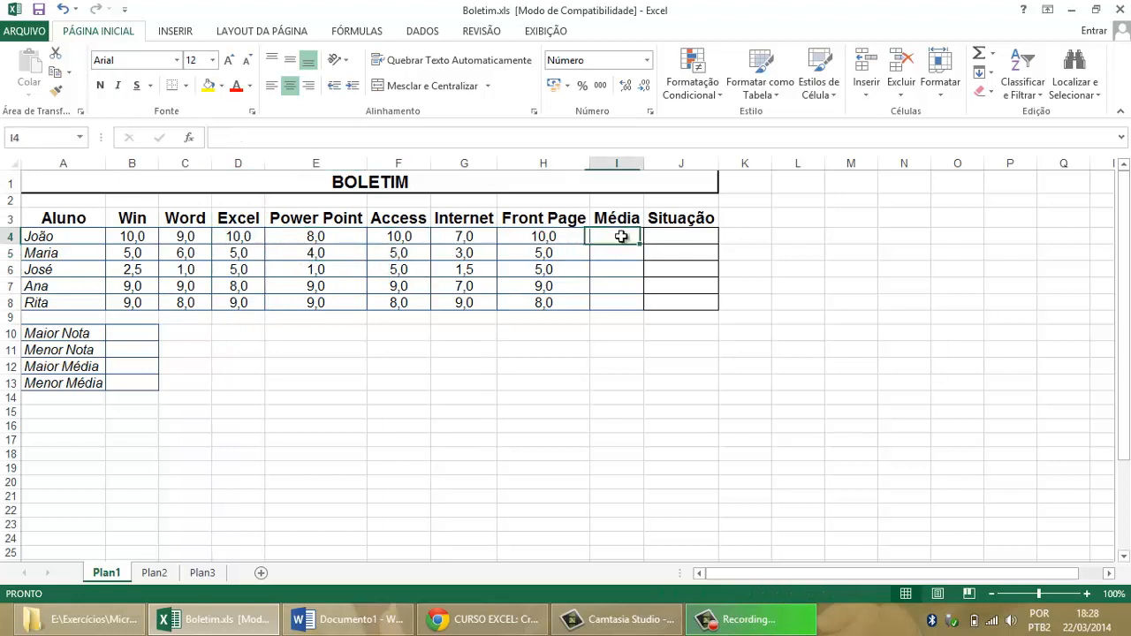
left_click(145, 236)
left_click_drag(255, 237, 561, 237)
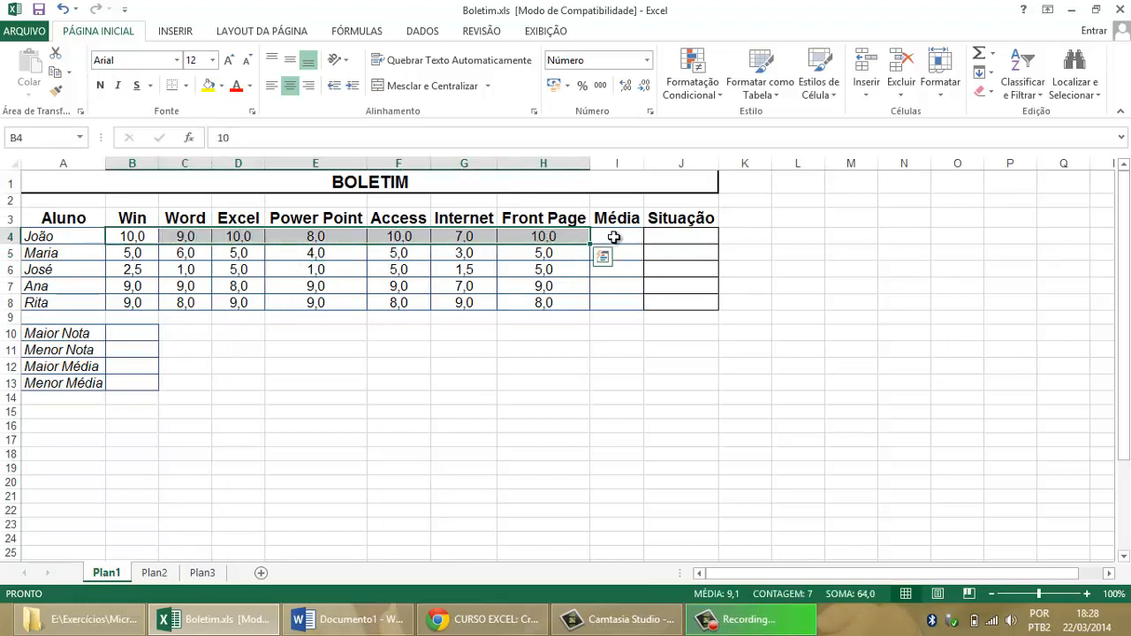
left_click(614, 237)
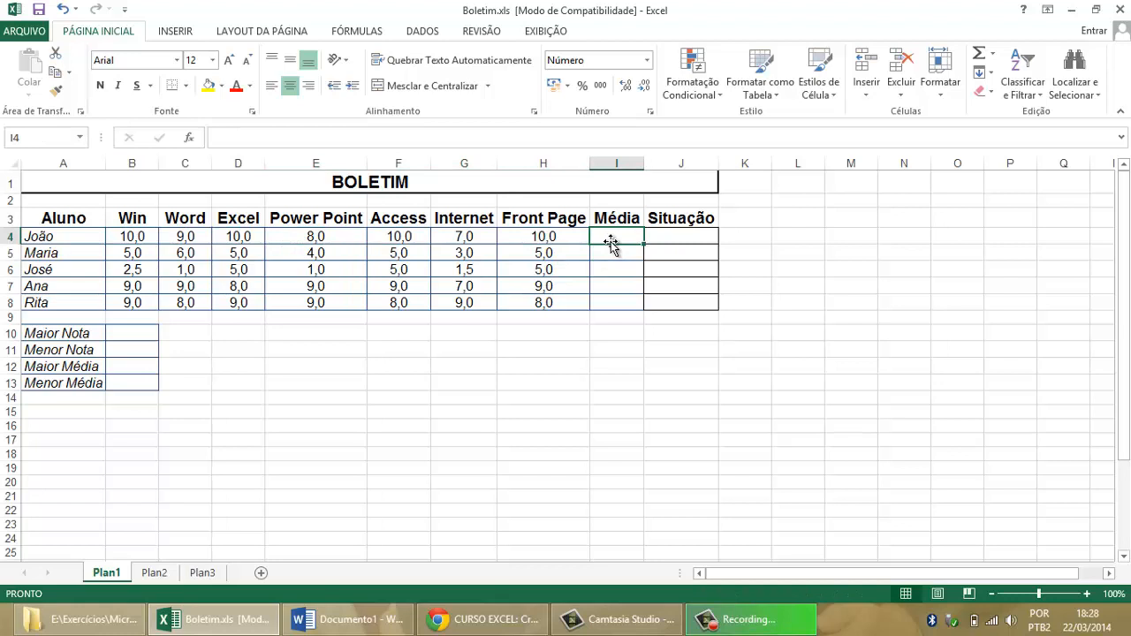
- Calculate the first student's average in I4 with the formula =MÉDIA(B4:H4)
type("=media")
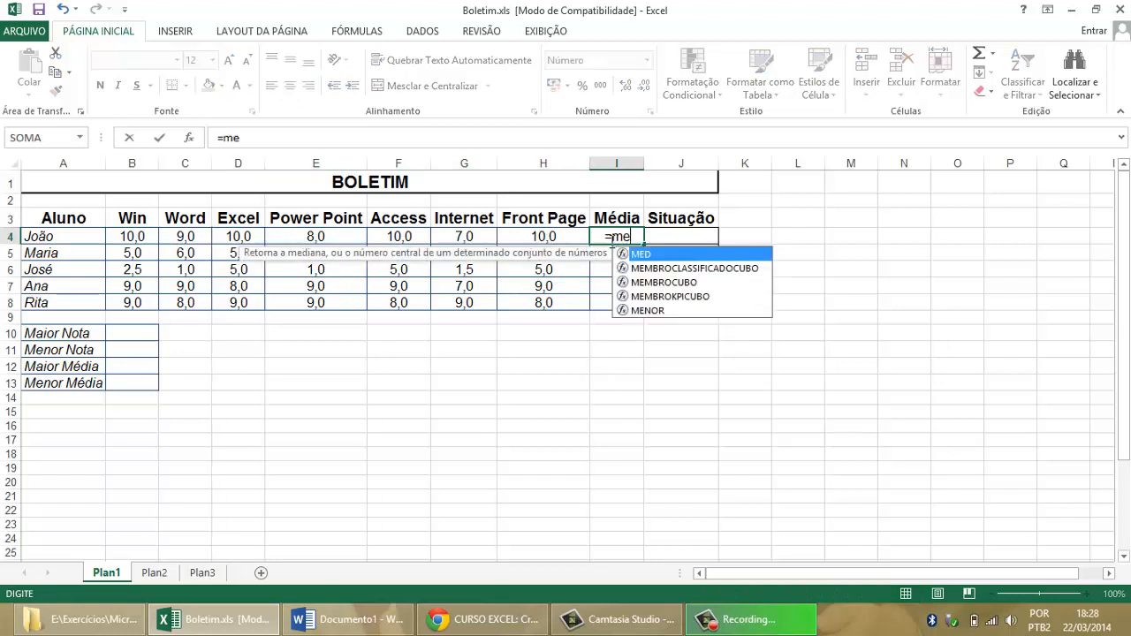
key("BackSpace")
key("BackSpace")
key("BackSpace")
key("BackSpace")
key("BackSpace")
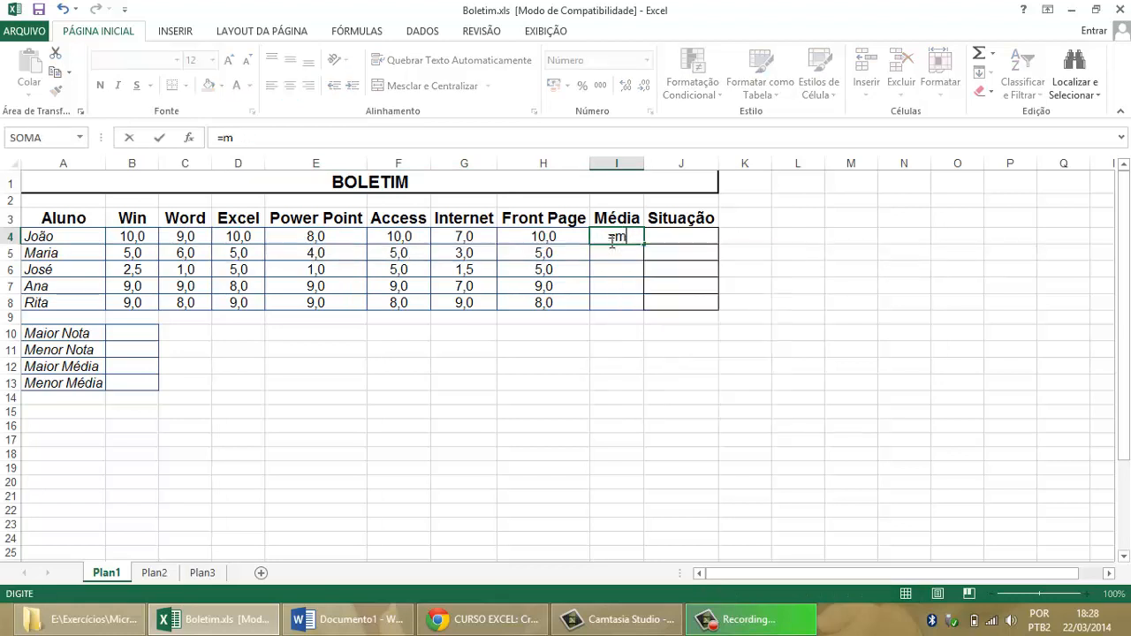
type("MÉDIA(")
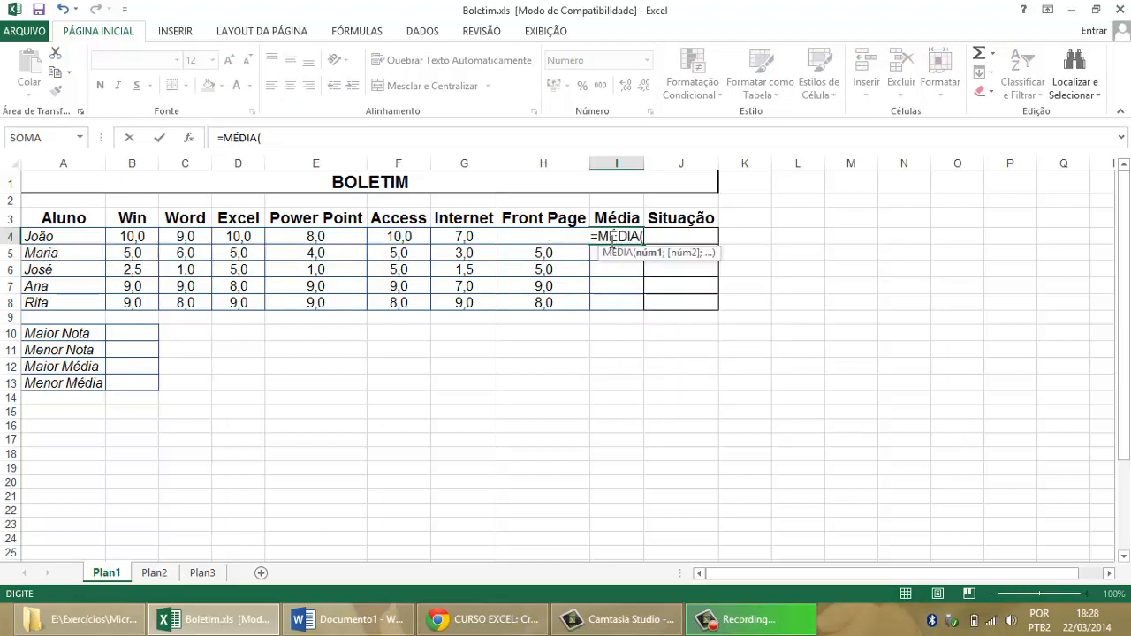
left_click_drag(134, 235, 522, 237)
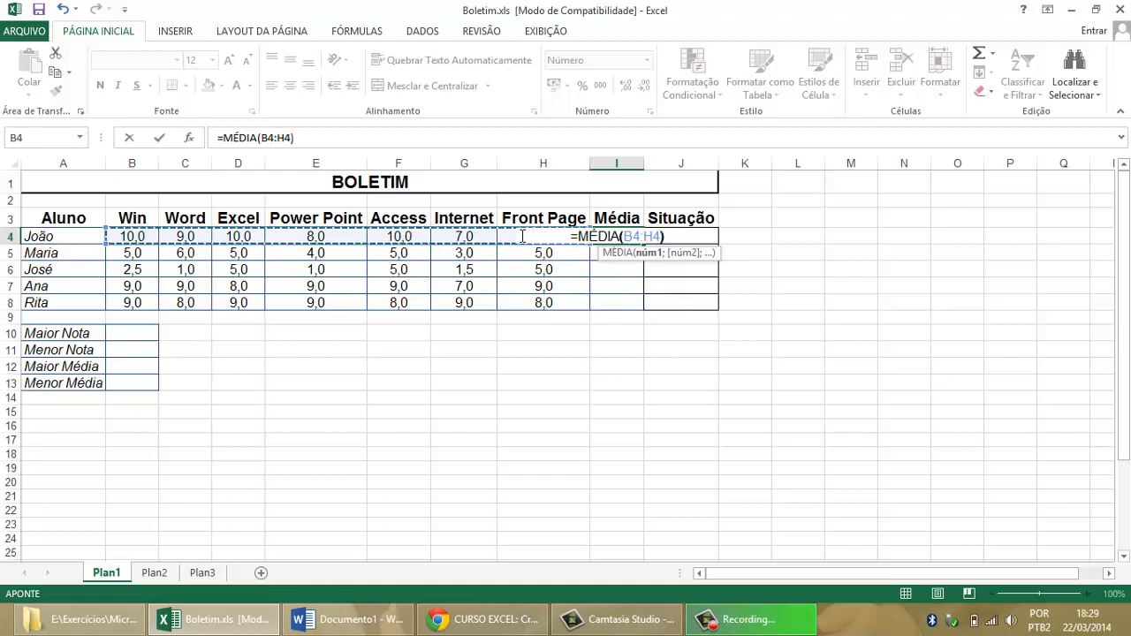
type(")")
key("Return")
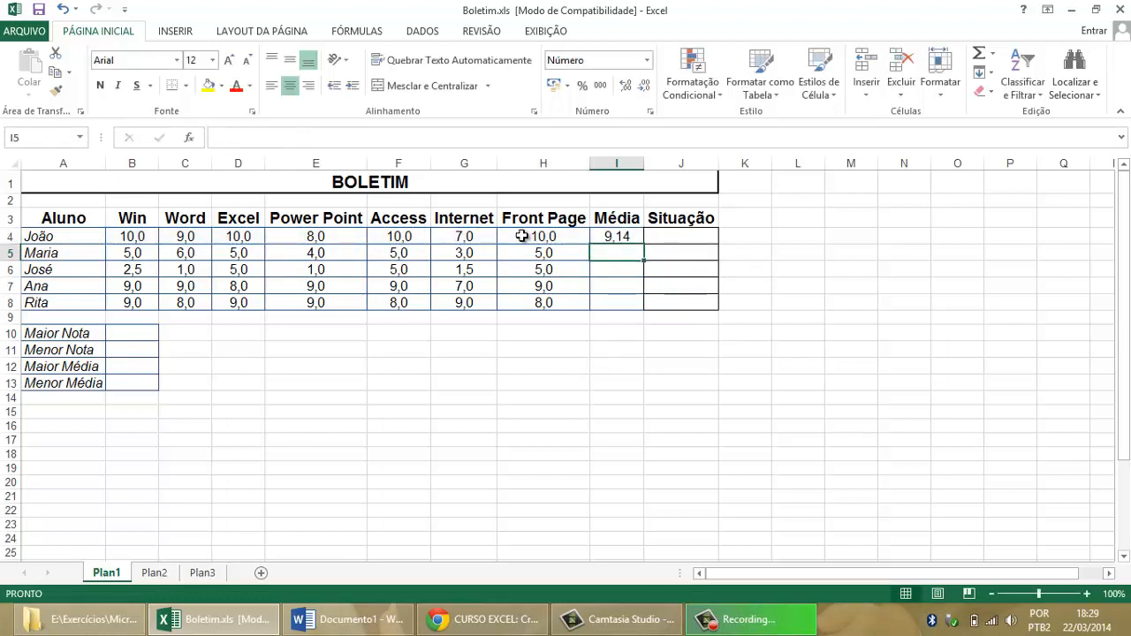
- Check the formula in I4, review the 8ª Aula entry of the course schedule in Chrome, and return to Boletim.xls in Excel
left_click(617, 236)
left_click(40, 237)
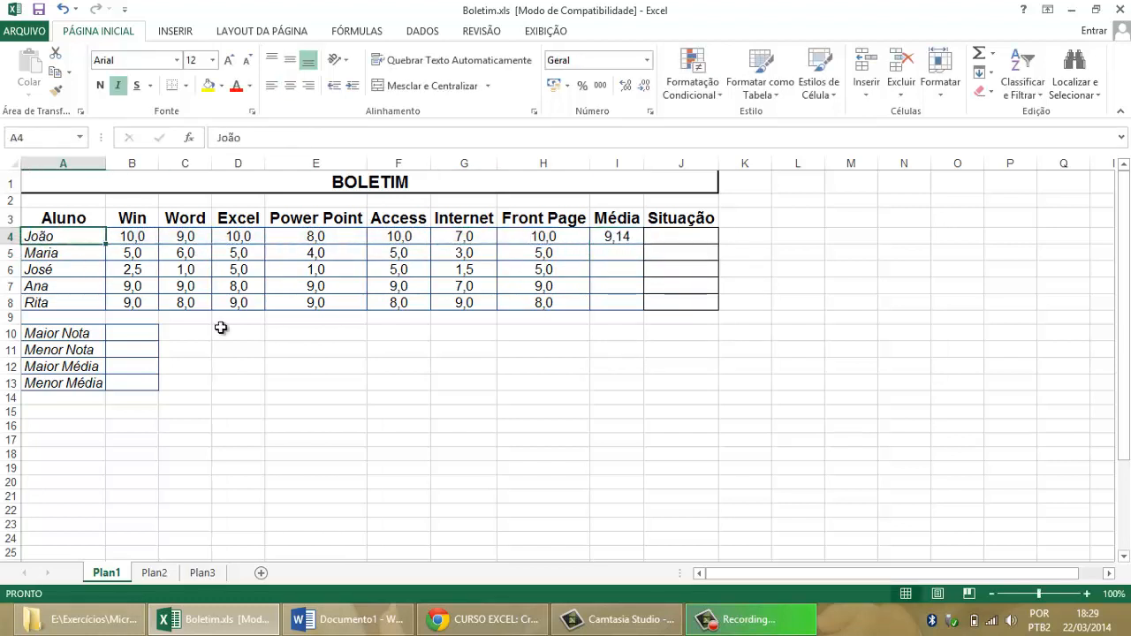
left_click(625, 241)
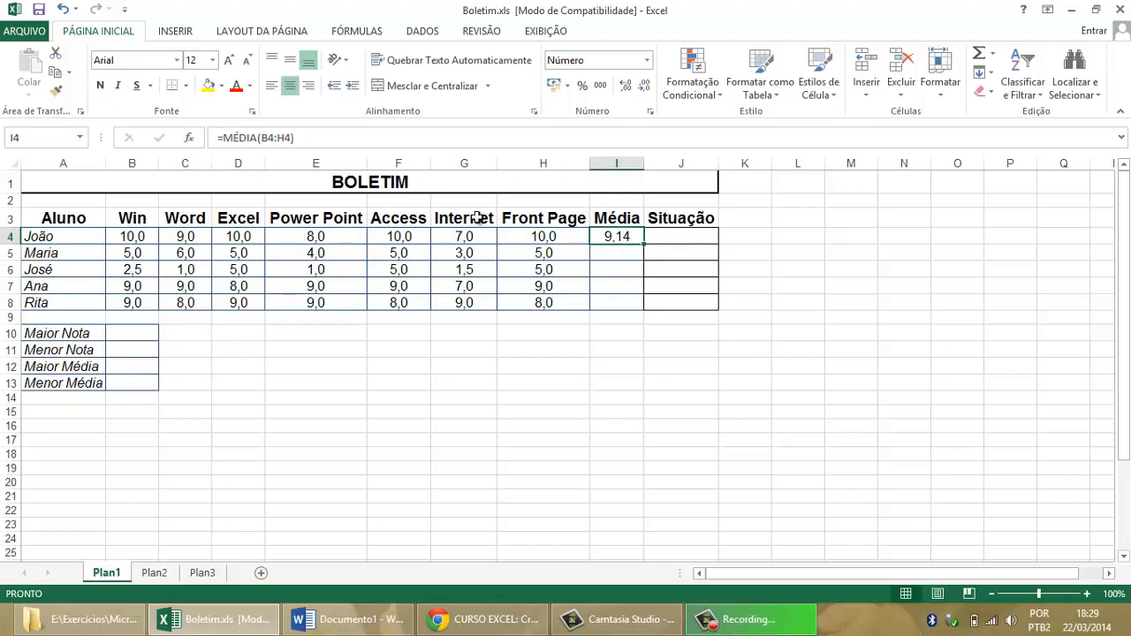
left_click(482, 618)
scroll(463, 322, "up", 6)
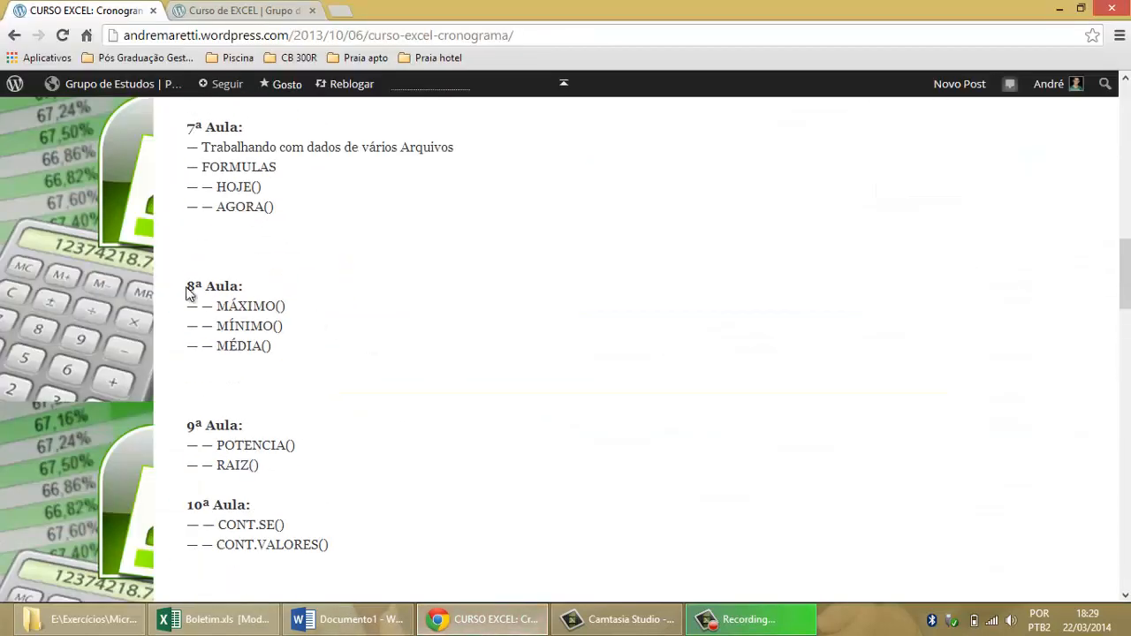
left_click_drag(187, 287, 300, 326)
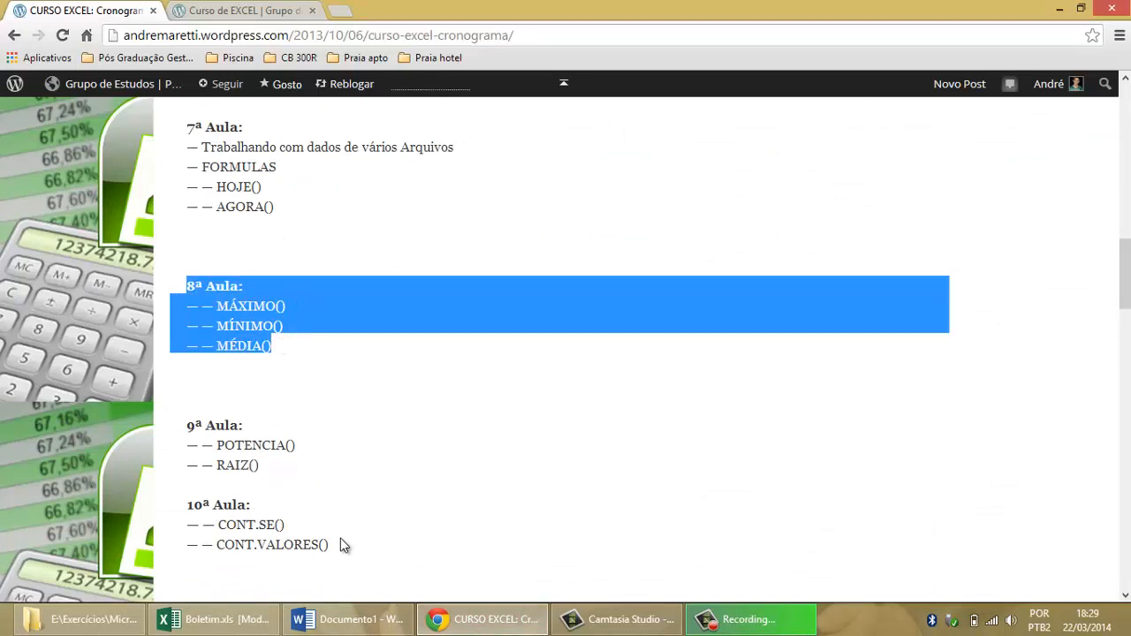
left_click(217, 618)
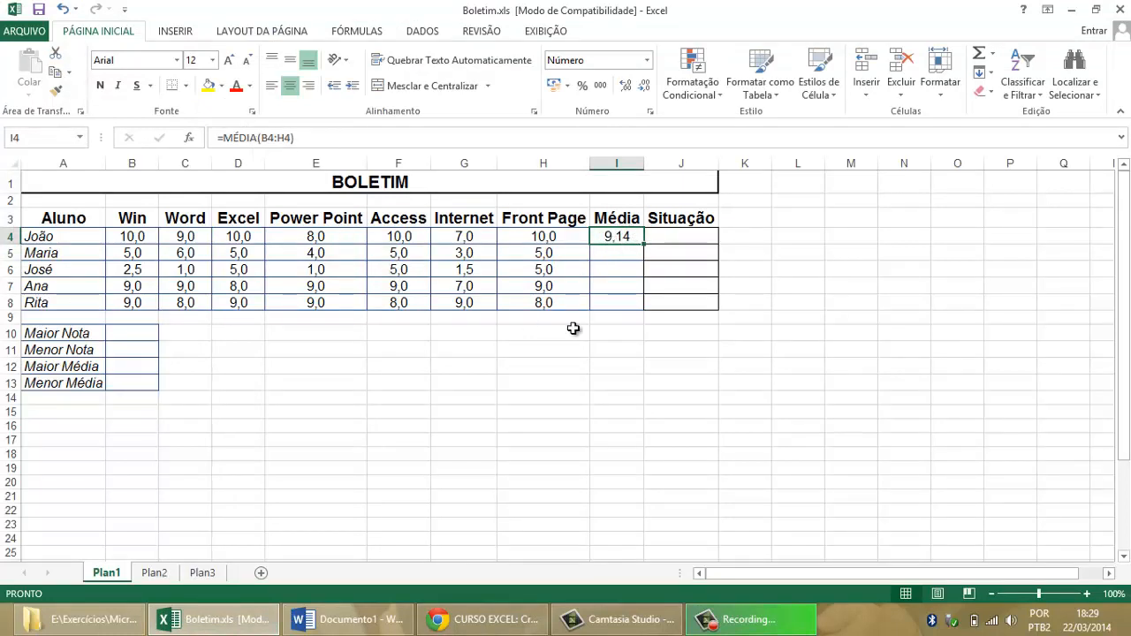
- Copy the average formula from I4 down to the other students' Média cells, I5:I8
left_click(631, 256)
left_click(624, 269)
left_click(614, 289)
left_click(609, 304)
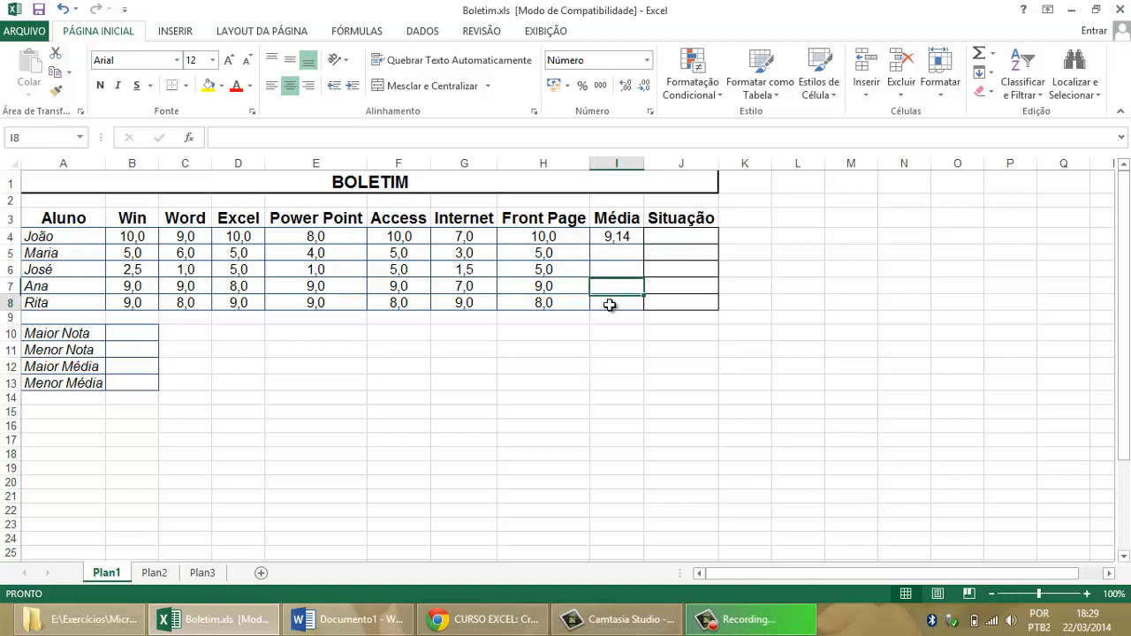
left_click(597, 242)
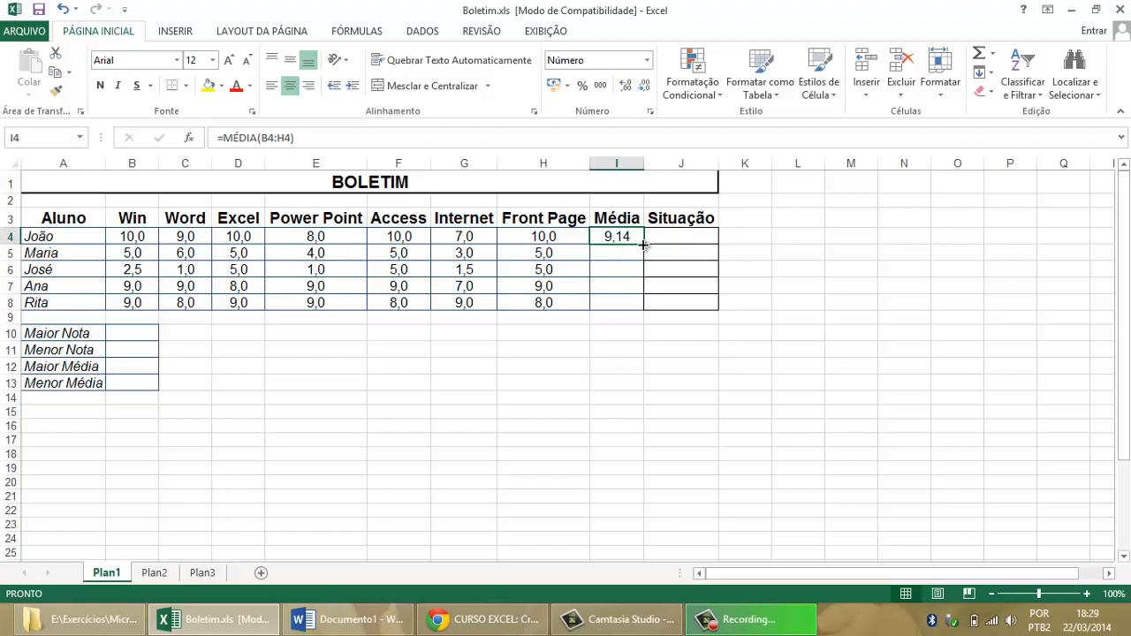
left_click_drag(644, 244, 644, 310)
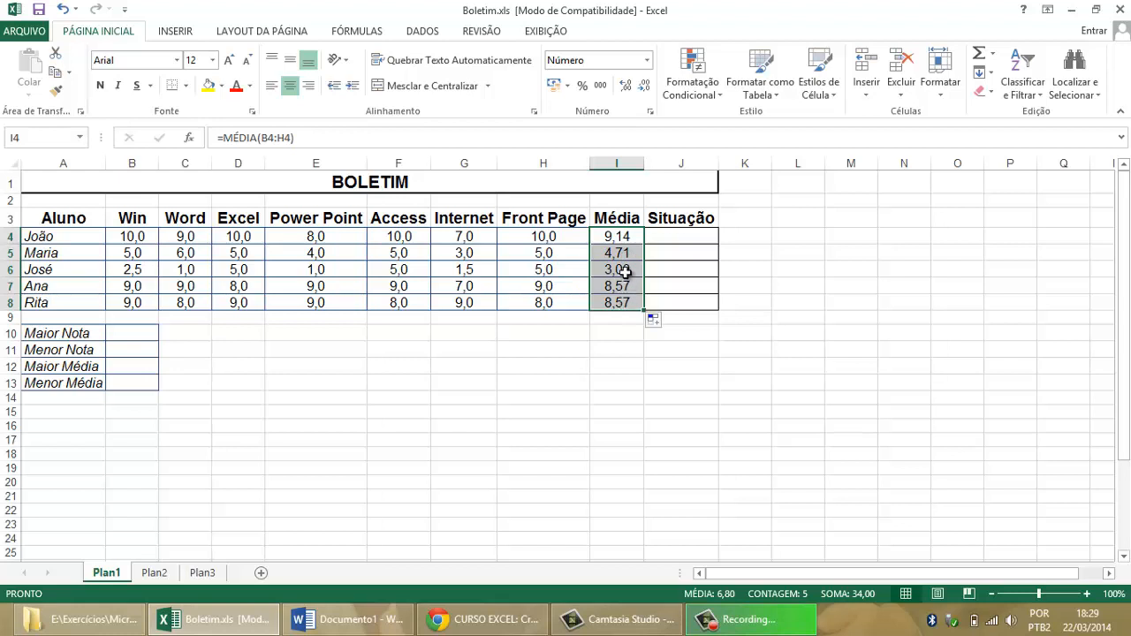
- Examine the copied MÉDIA formulas in I4:I8 and compare the row references used for each student
left_click(625, 255)
left_click(626, 267)
left_click(627, 286)
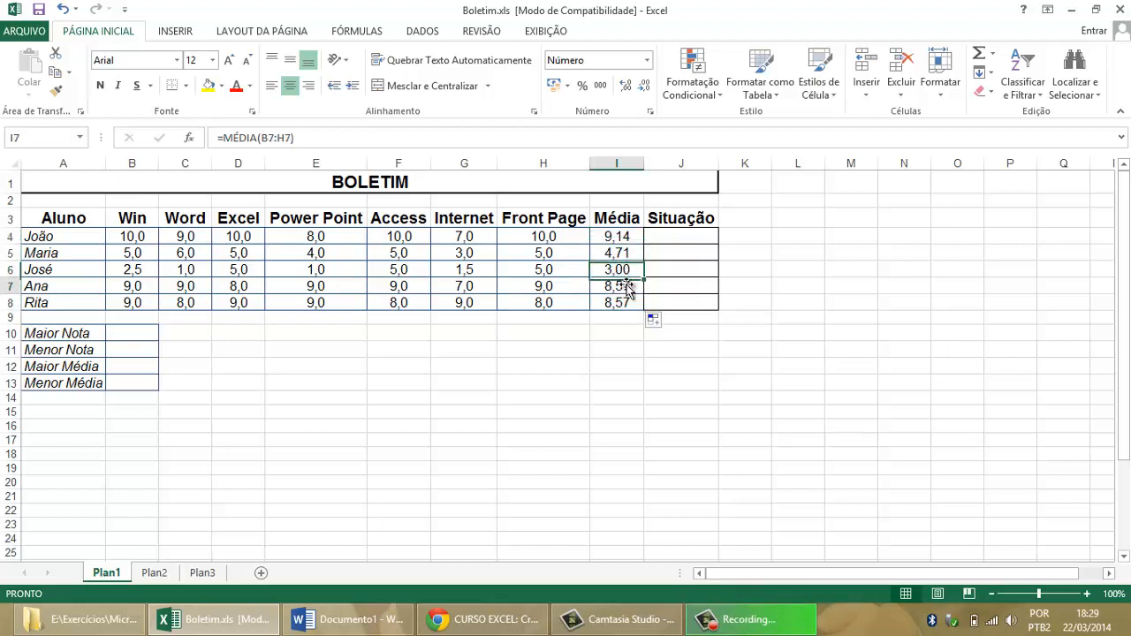
left_click(624, 239)
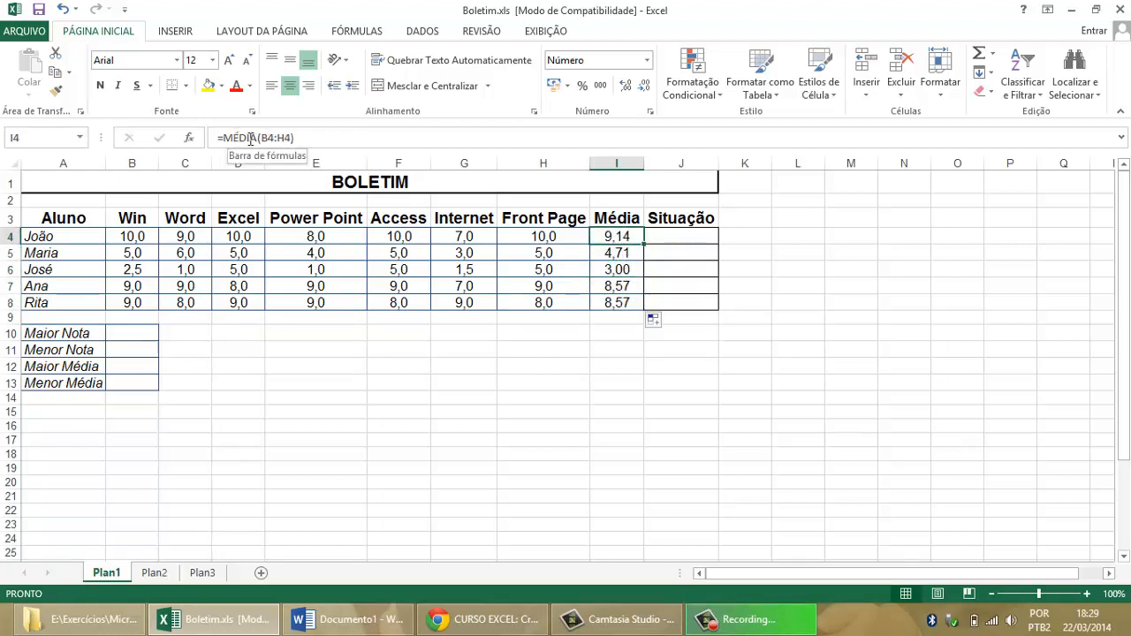
left_click(616, 254)
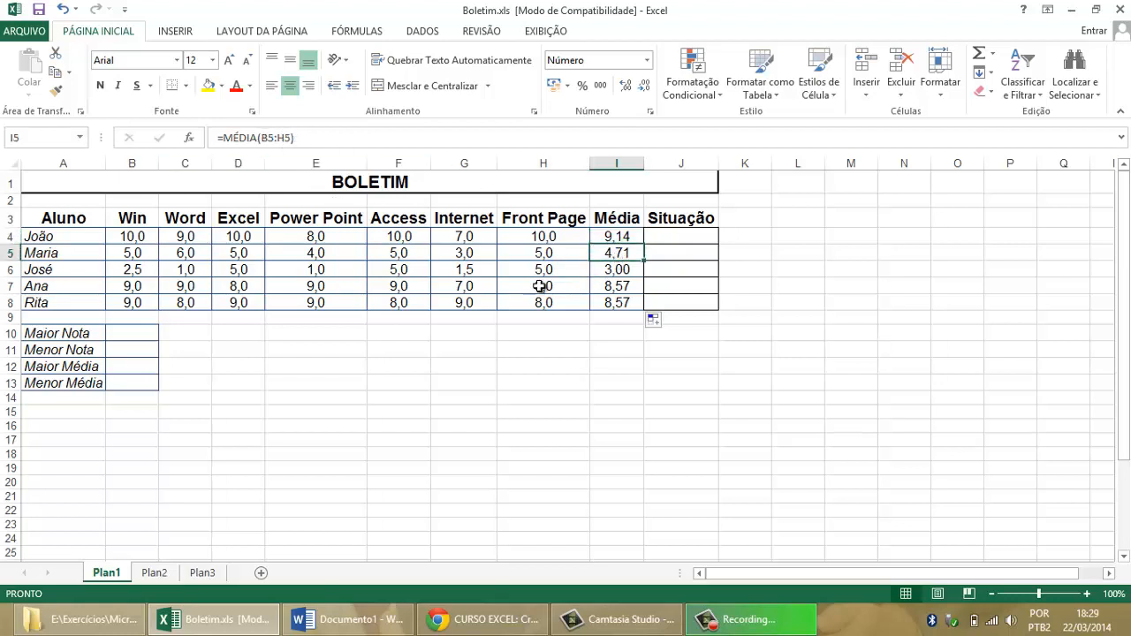
left_click(616, 270)
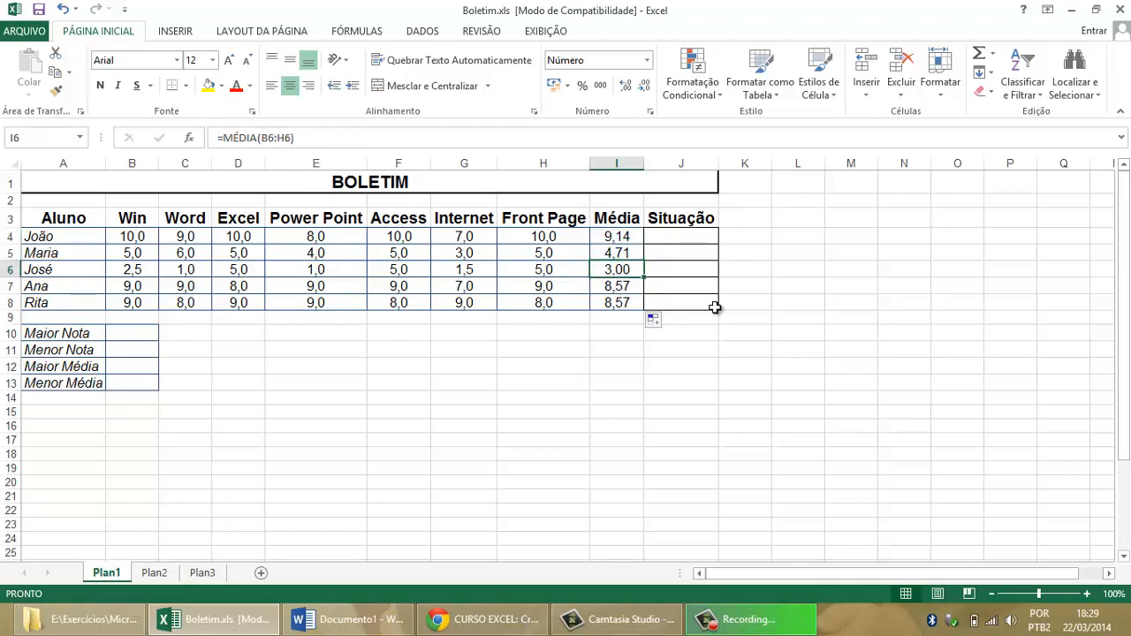
left_click(610, 287)
left_click(616, 303)
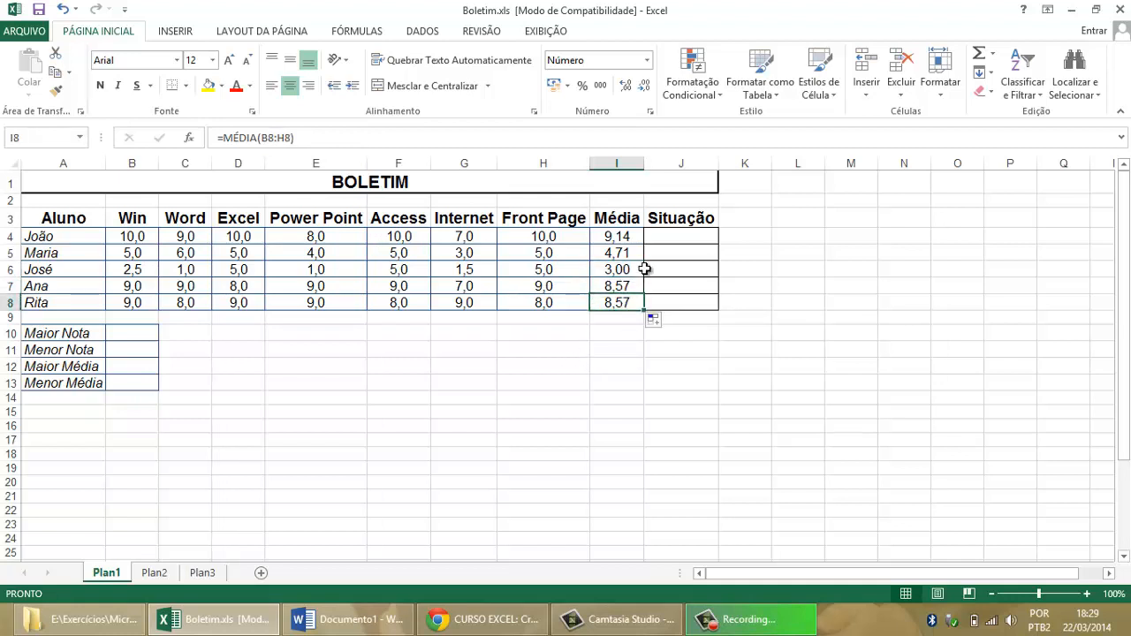
left_click(624, 237)
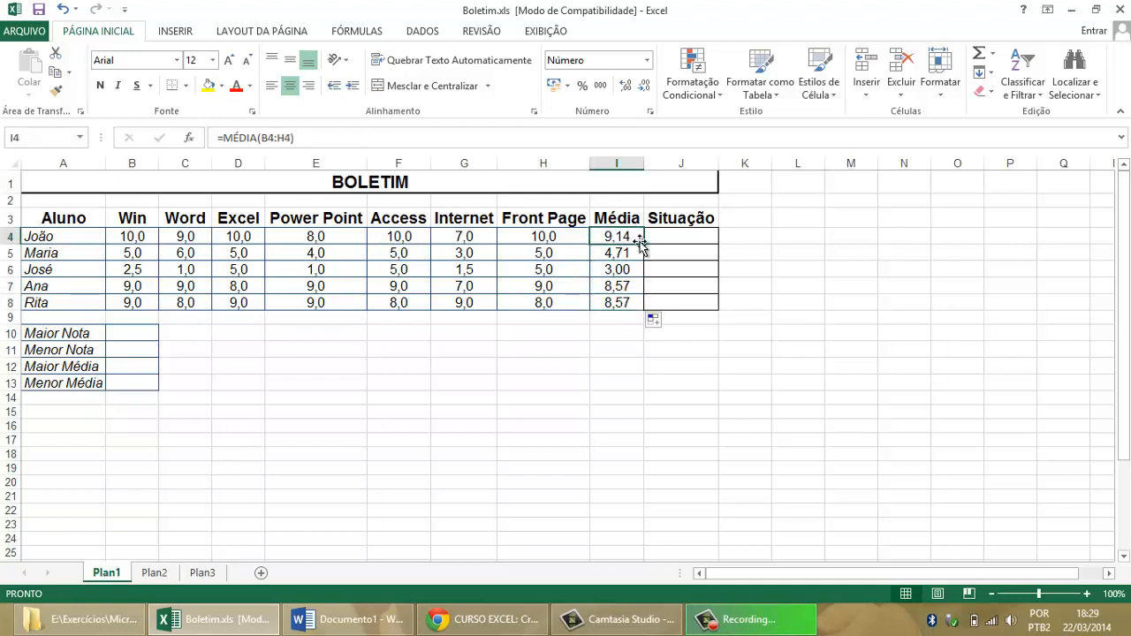
- Switch to Chrome to review the 5ª Aula entry on Alça de Preenchimento in the course schedule, and return to the Excel sheet
left_click(482, 620)
scroll(476, 405, "up", 2)
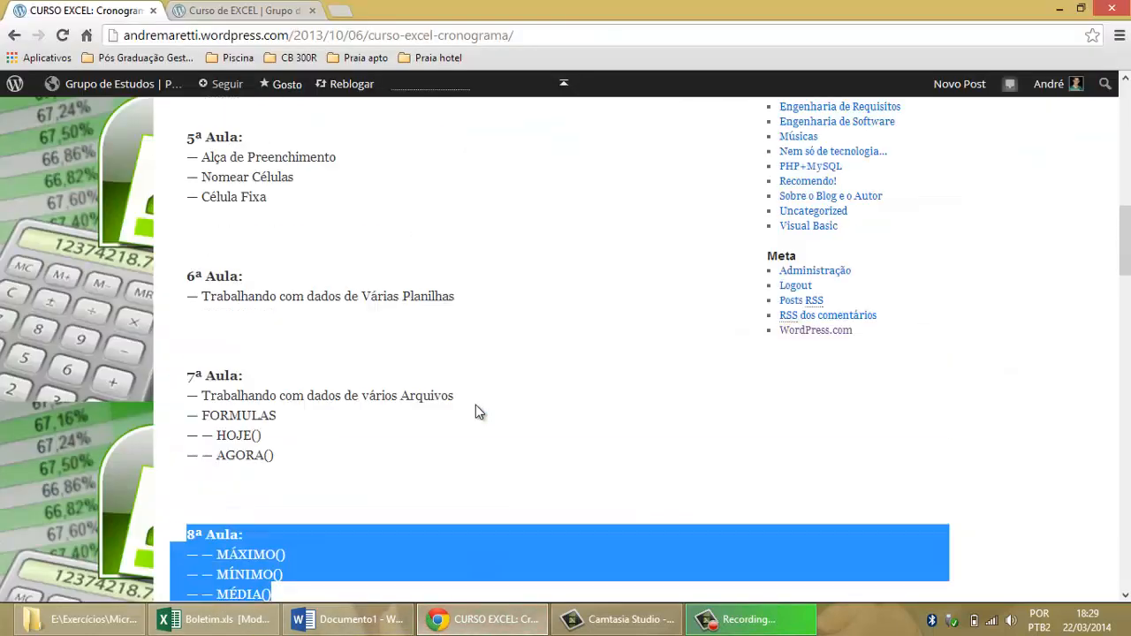
scroll(475, 409, "up", 3)
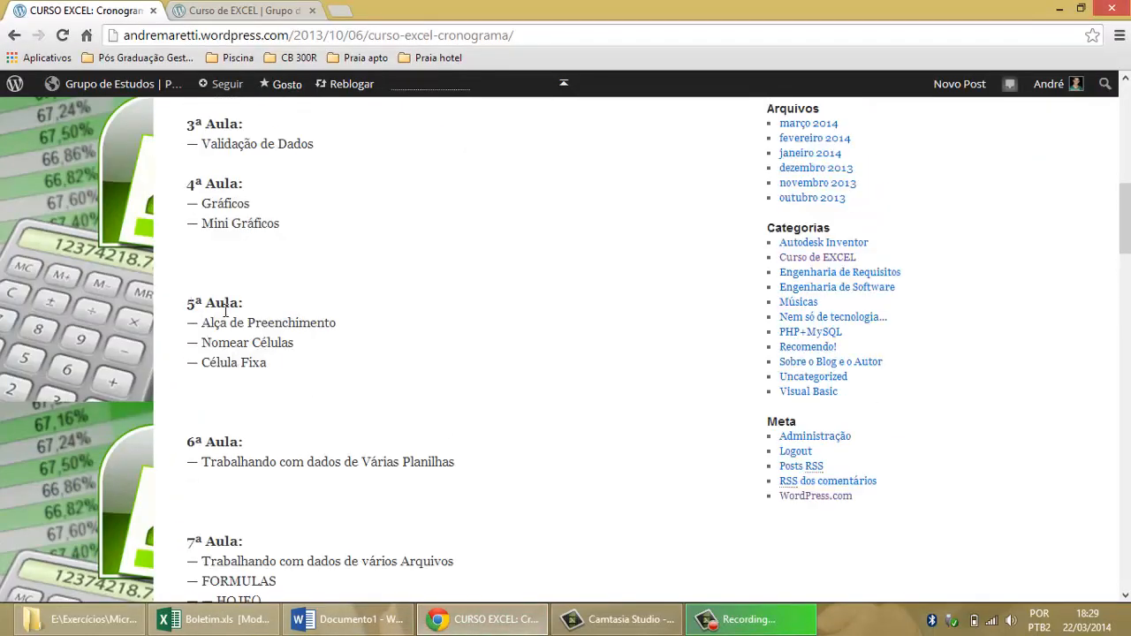
left_click_drag(186, 300, 312, 362)
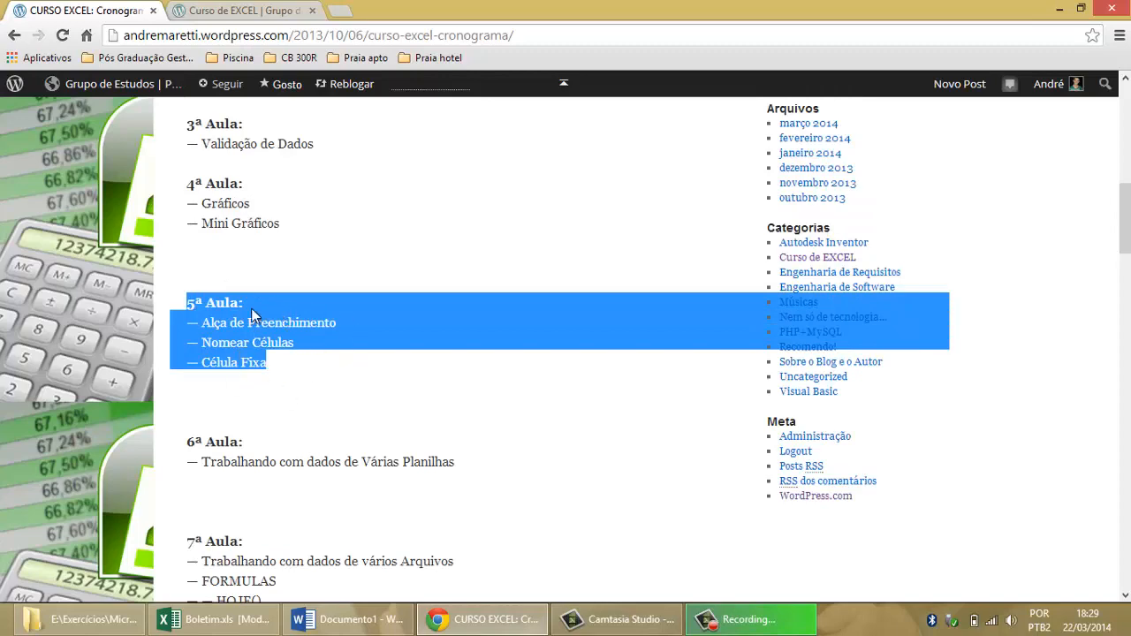
key("alt+Tab")
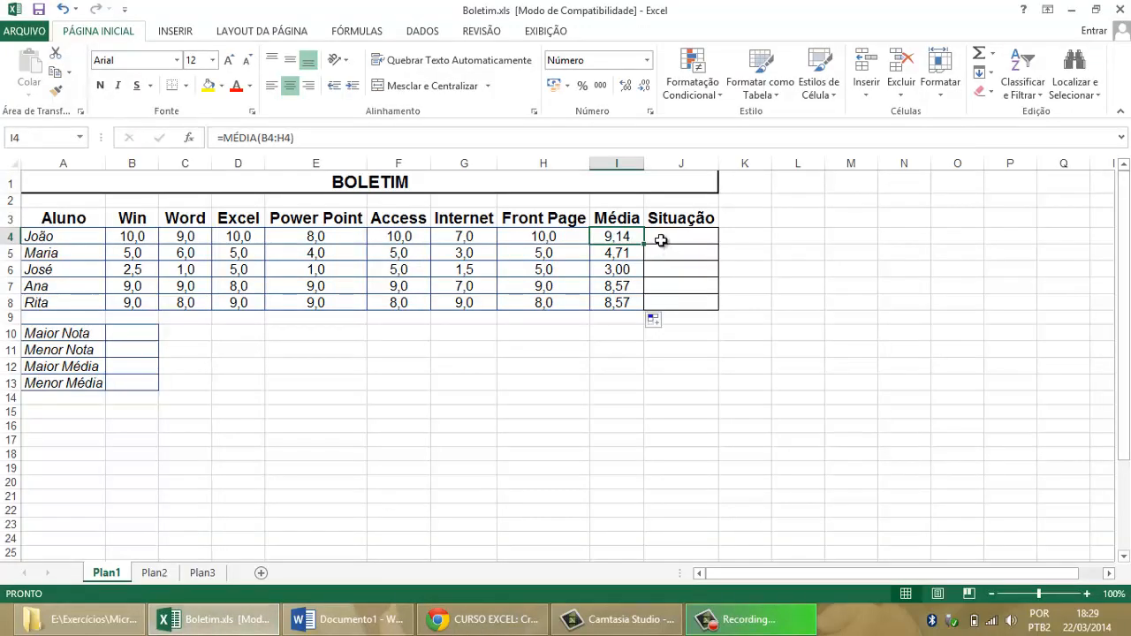
left_click(459, 618)
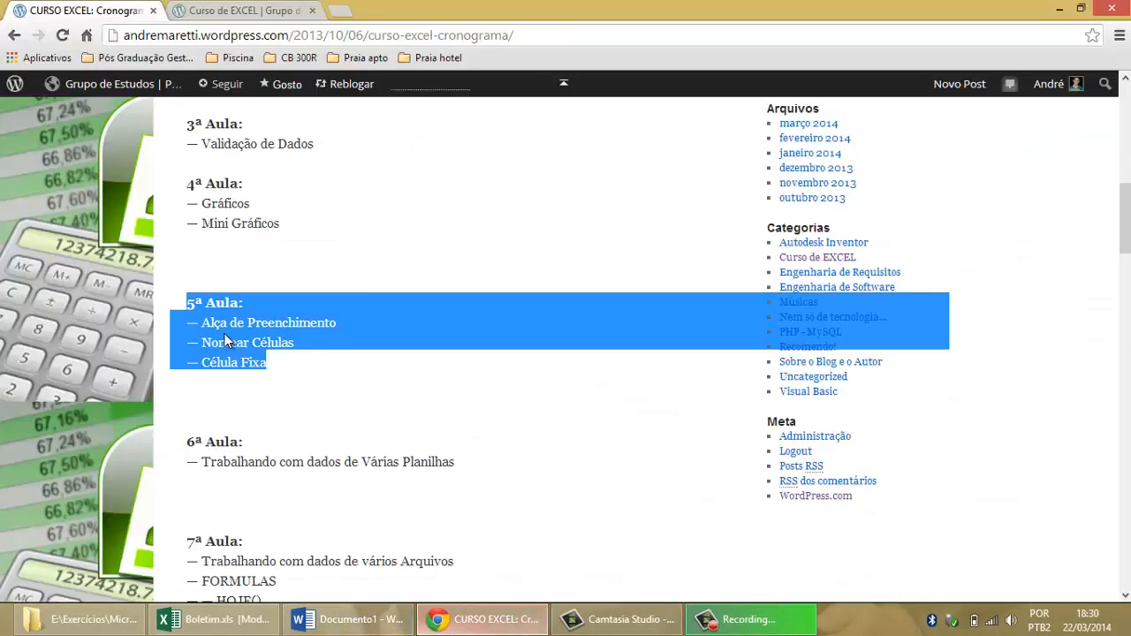
left_click(212, 619)
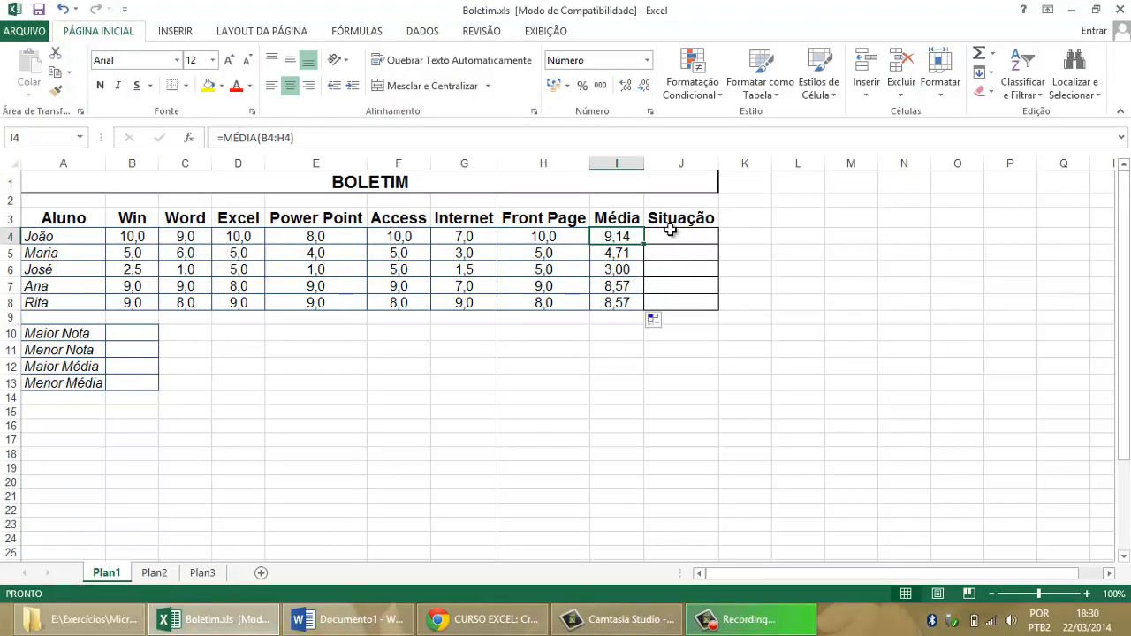
- Examine the Situação cells J4:J8 and the grades in B4:H8 needed for Maior Nota and Menor Nota
left_click_drag(671, 231, 677, 303)
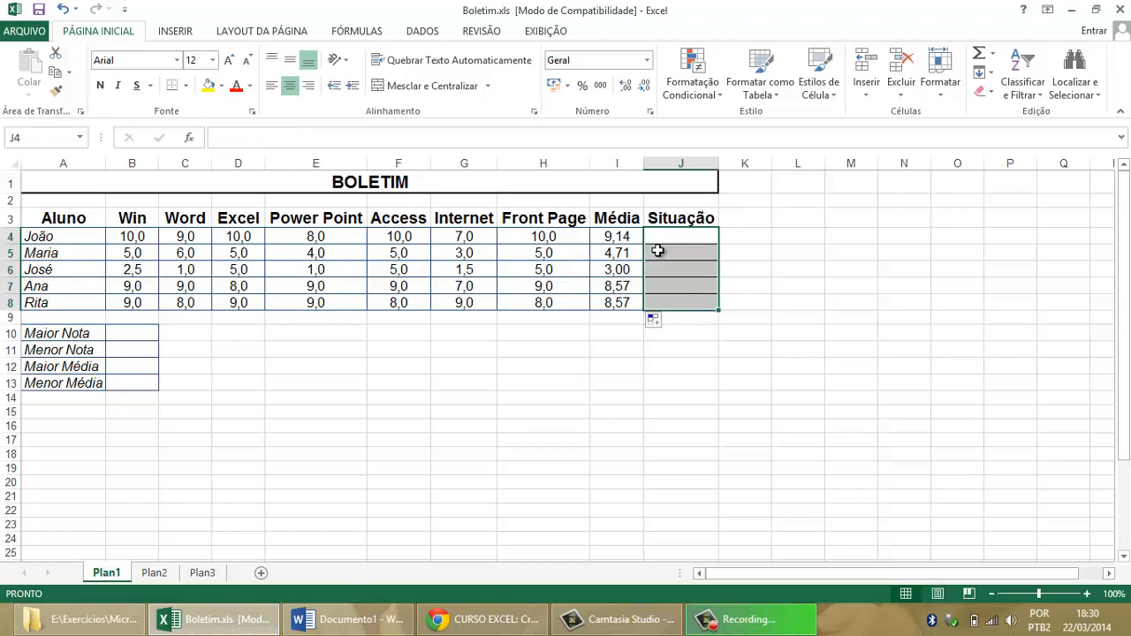
left_click(113, 333)
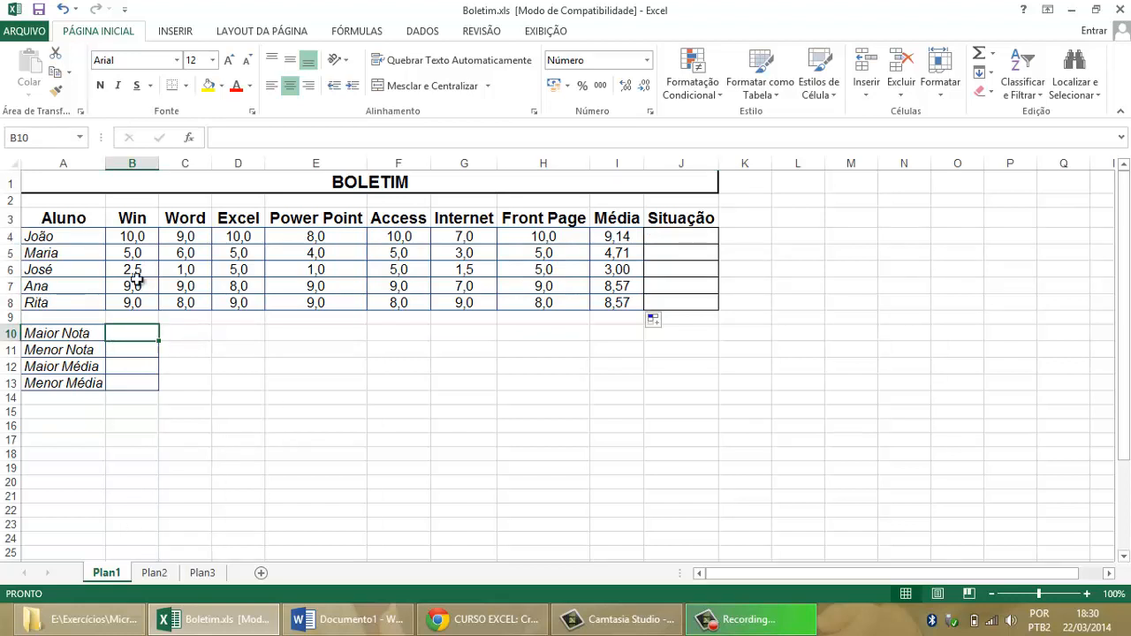
left_click_drag(131, 235, 562, 304)
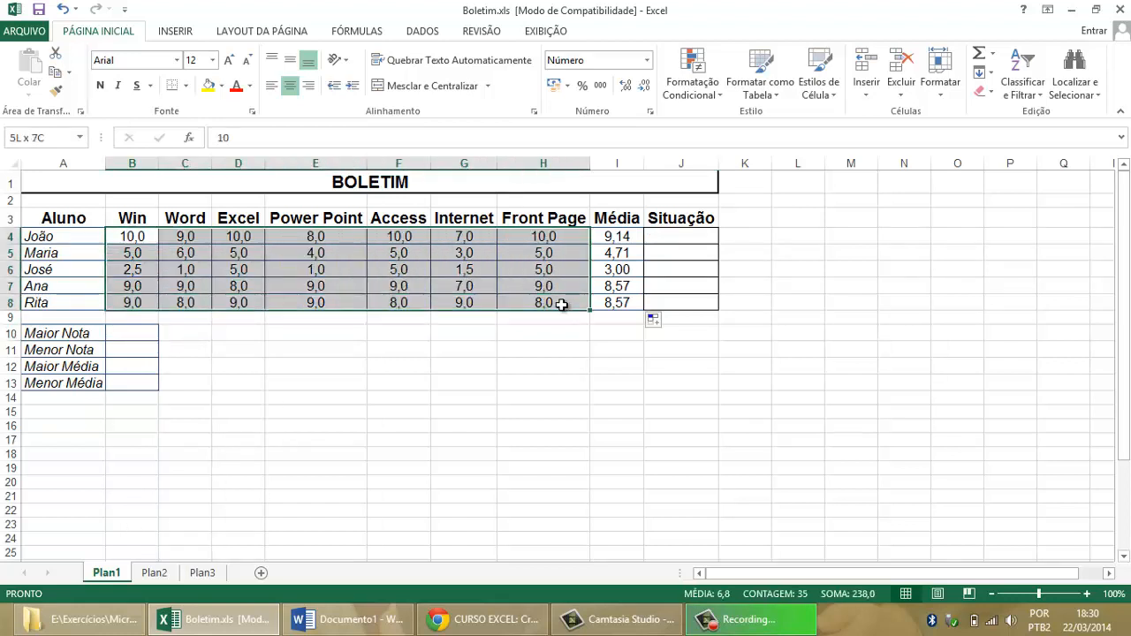
left_click_drag(55, 235, 56, 301)
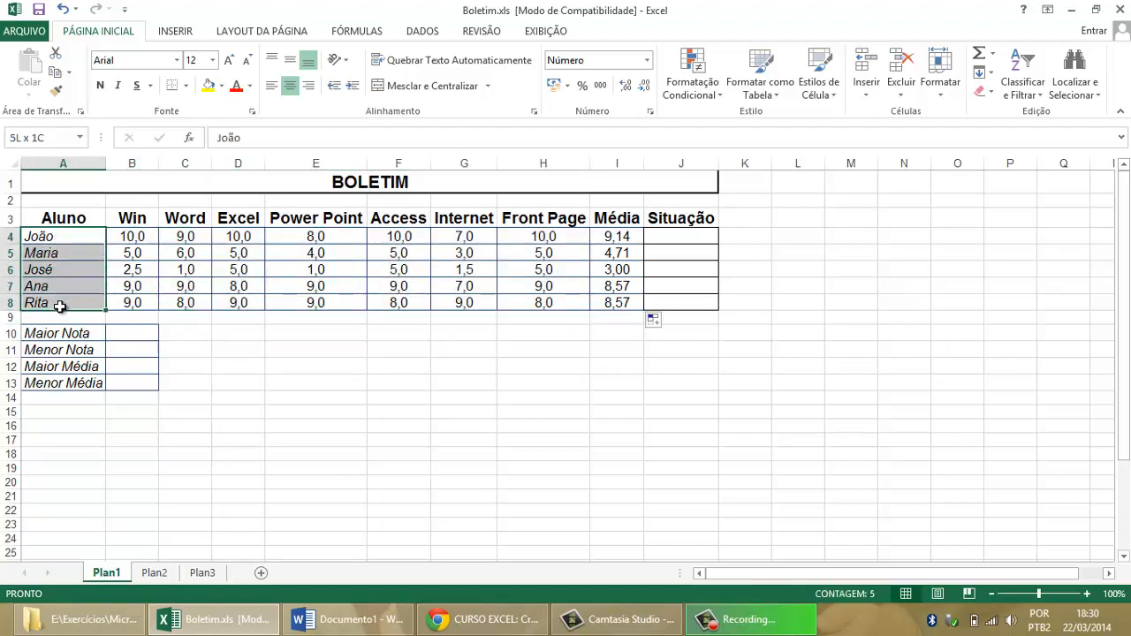
left_click(136, 240)
left_click(558, 241)
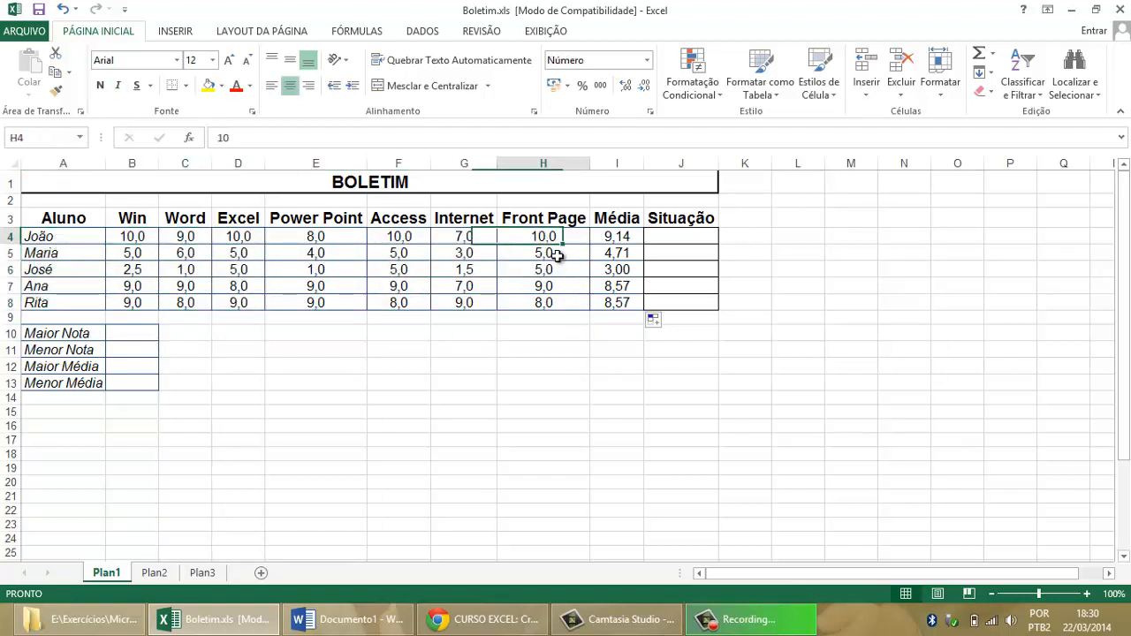
left_click(131, 350)
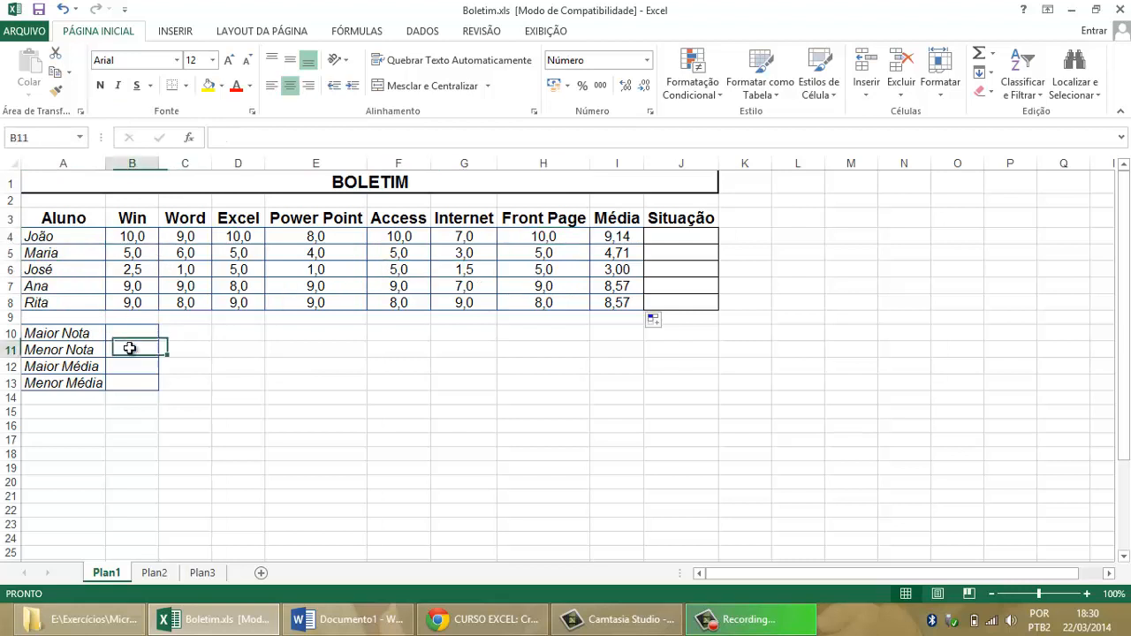
left_click(315, 270)
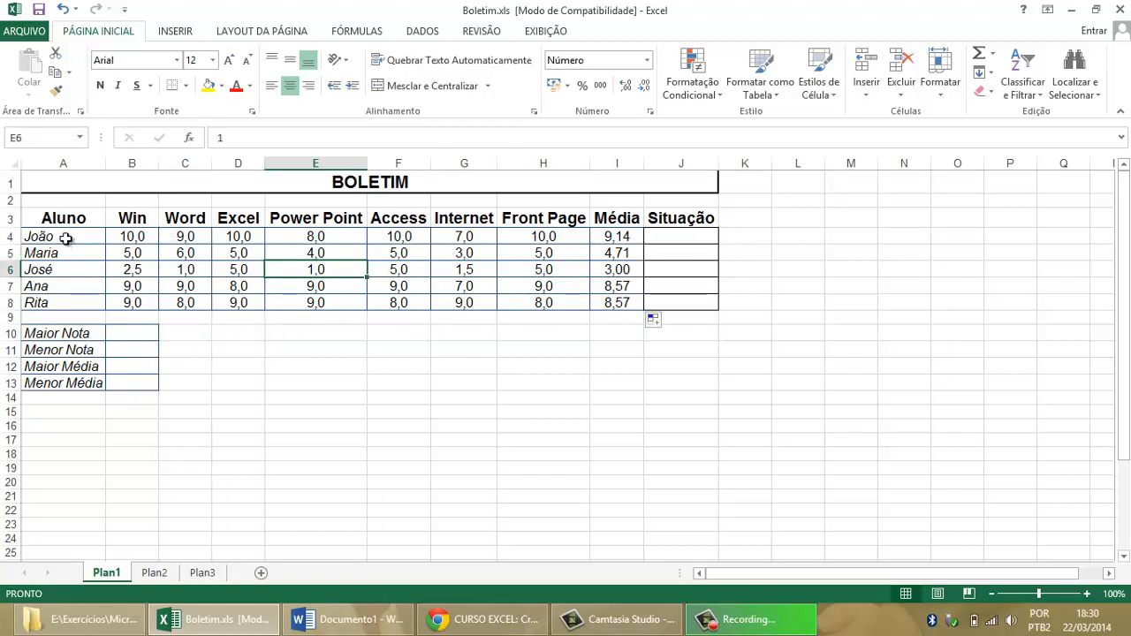
- Look over the student list A4:A8 and the Maior Nota to Menor Média result cells, B10:B13
left_click_drag(65, 237, 63, 302)
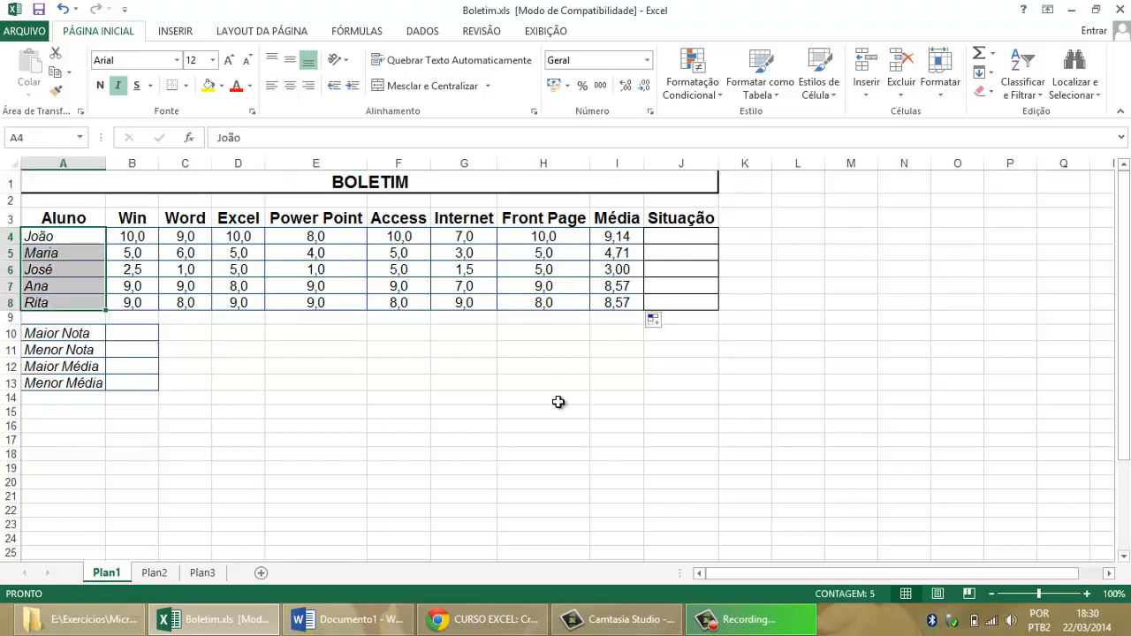
left_click(142, 334)
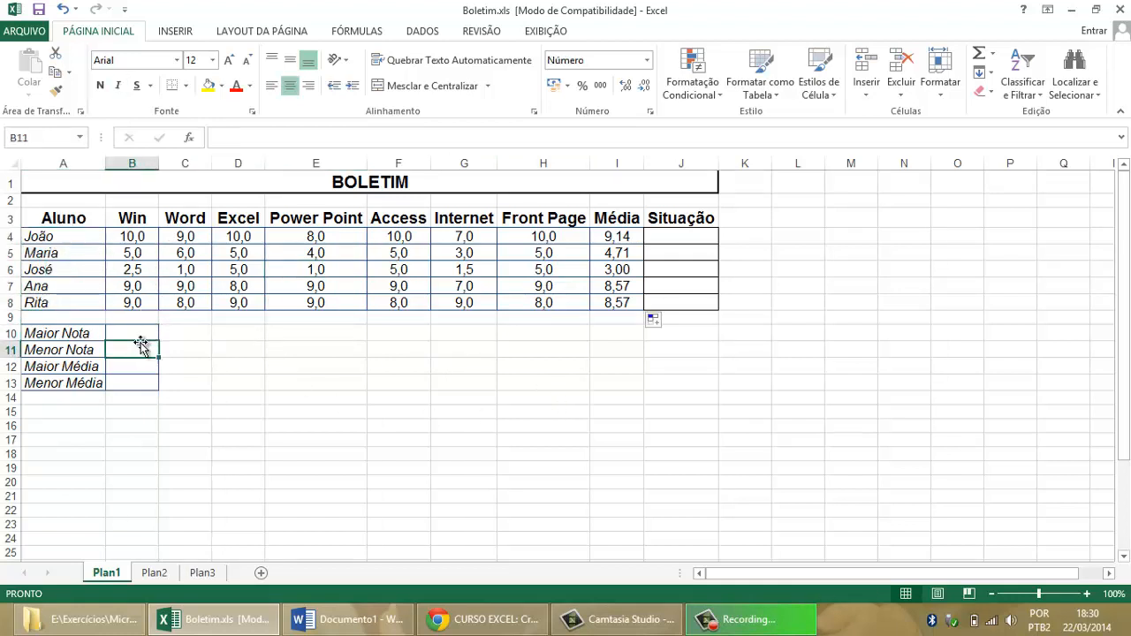
key("Down")
key("Down")
key("Down")
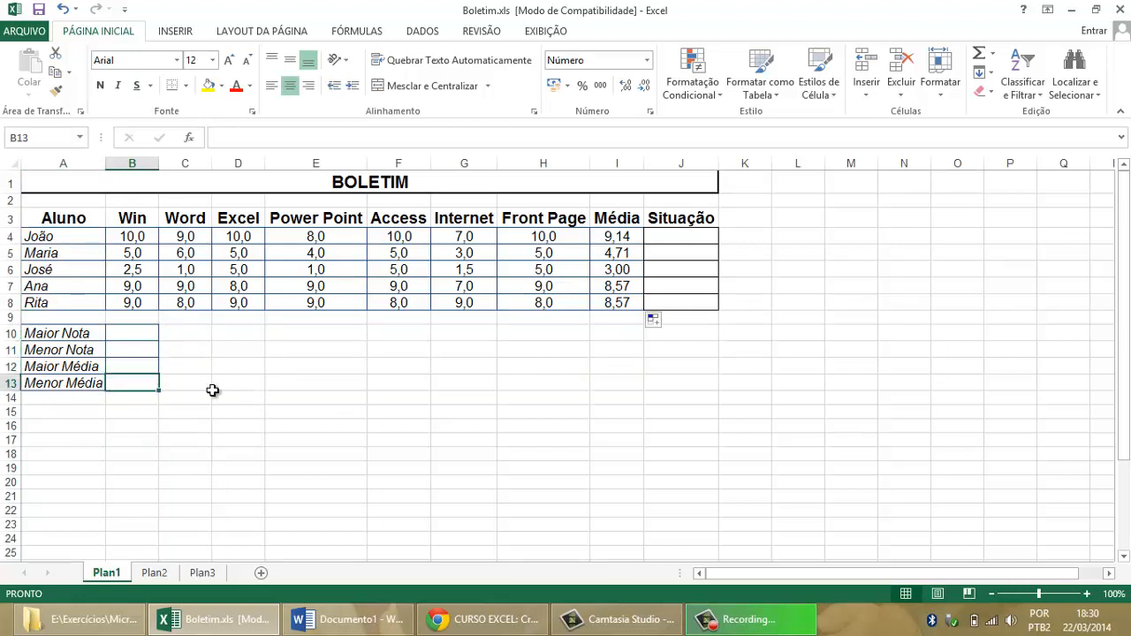
- Enter the formula =MÁXIMA(B4:H8) in the Maior Nota cell B10
left_click(136, 333)
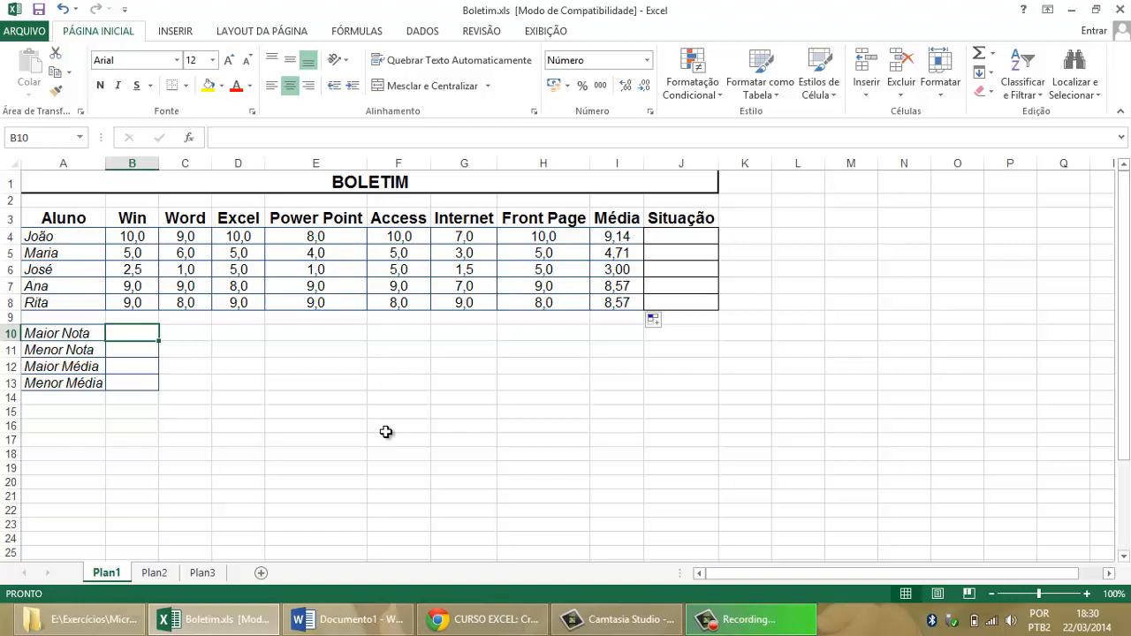
type("=MÁXIMA")
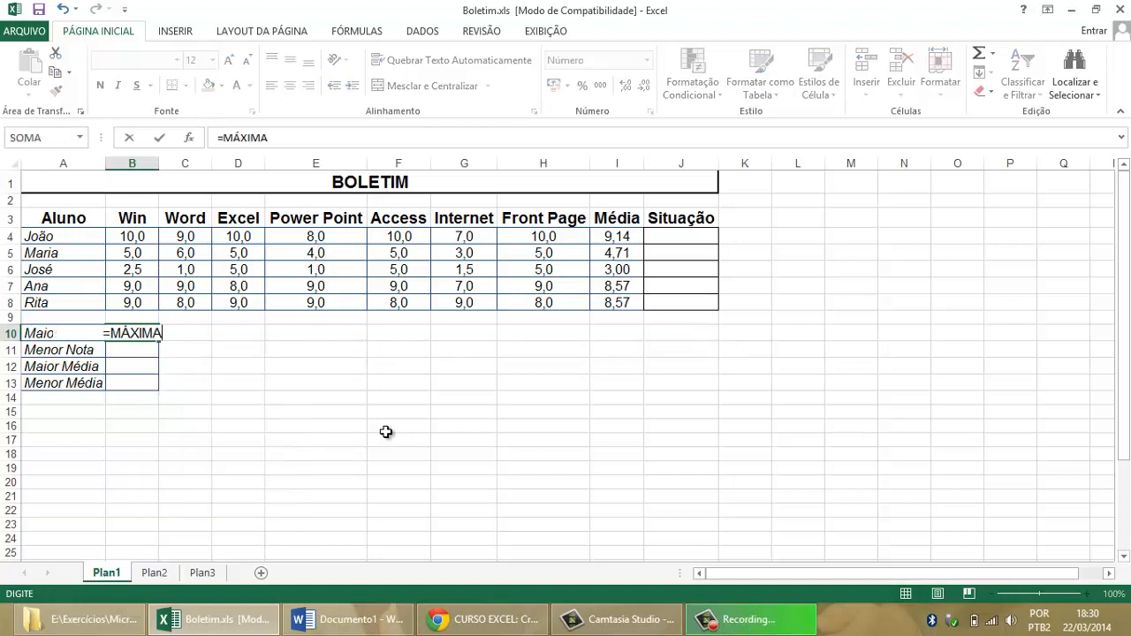
type("(")
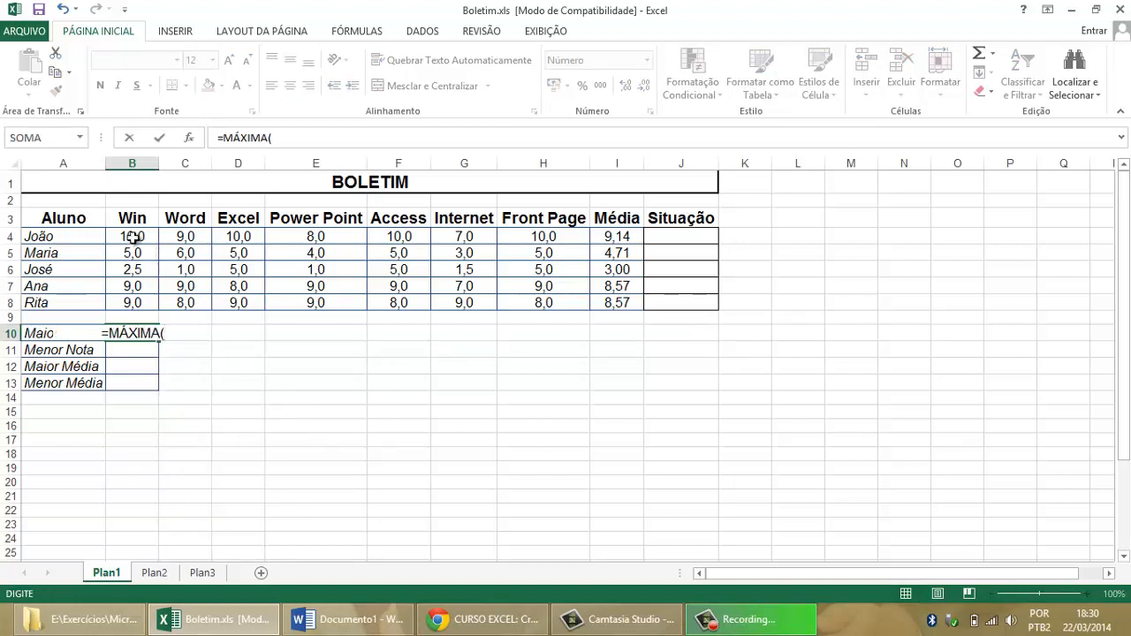
left_click_drag(131, 237, 580, 302)
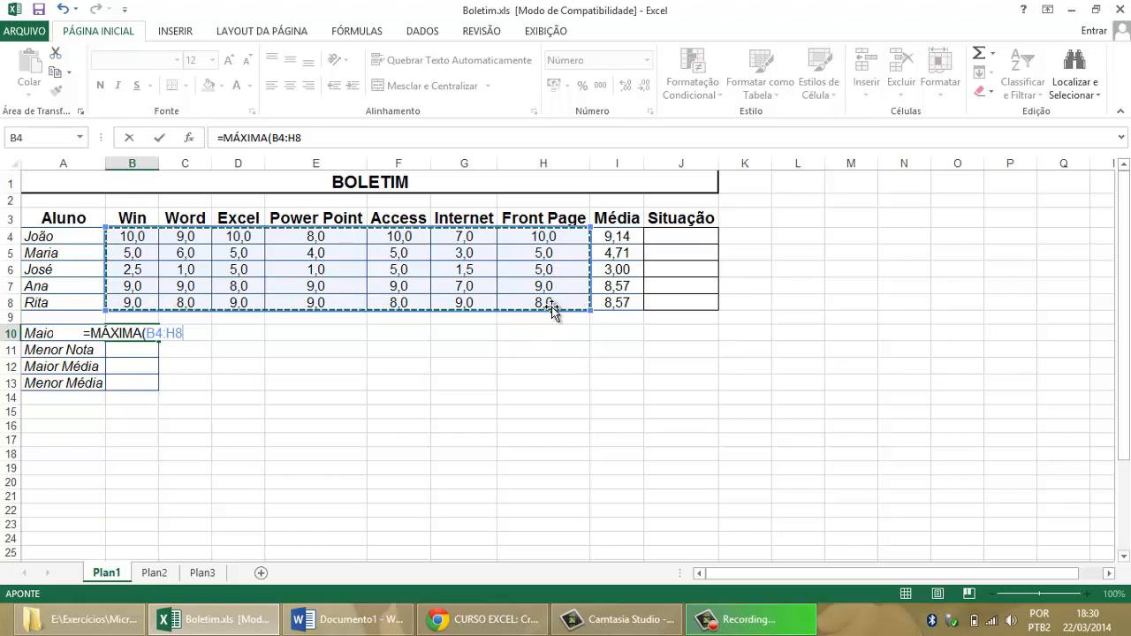
type(")")
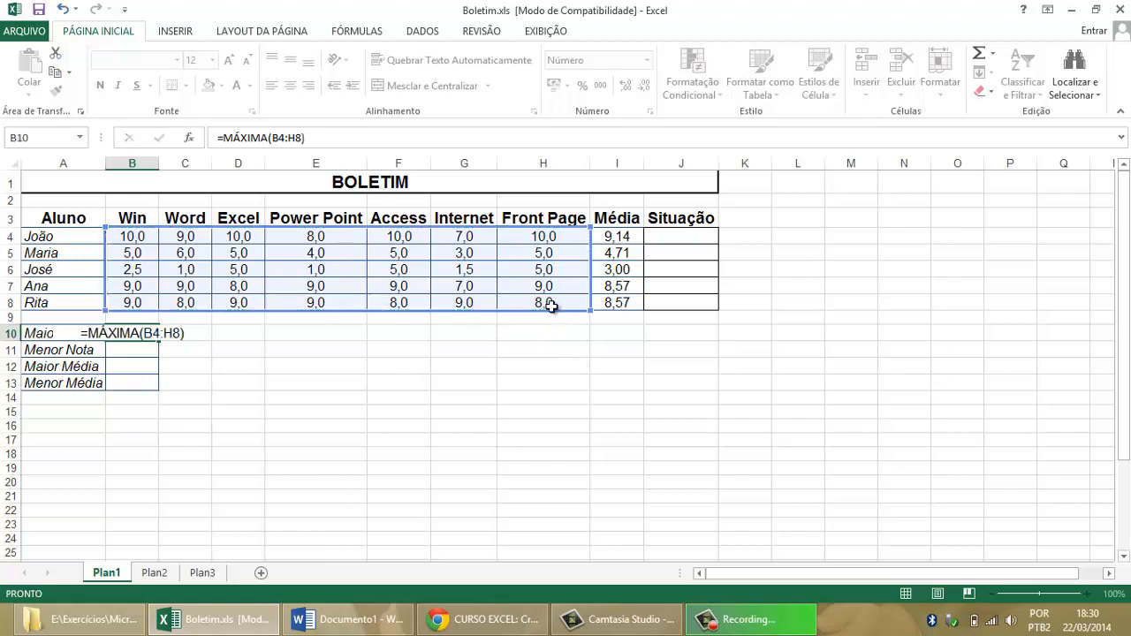
key("Return")
- Correct the function name in the B10 formula to MÁXIMO
left_click(143, 333)
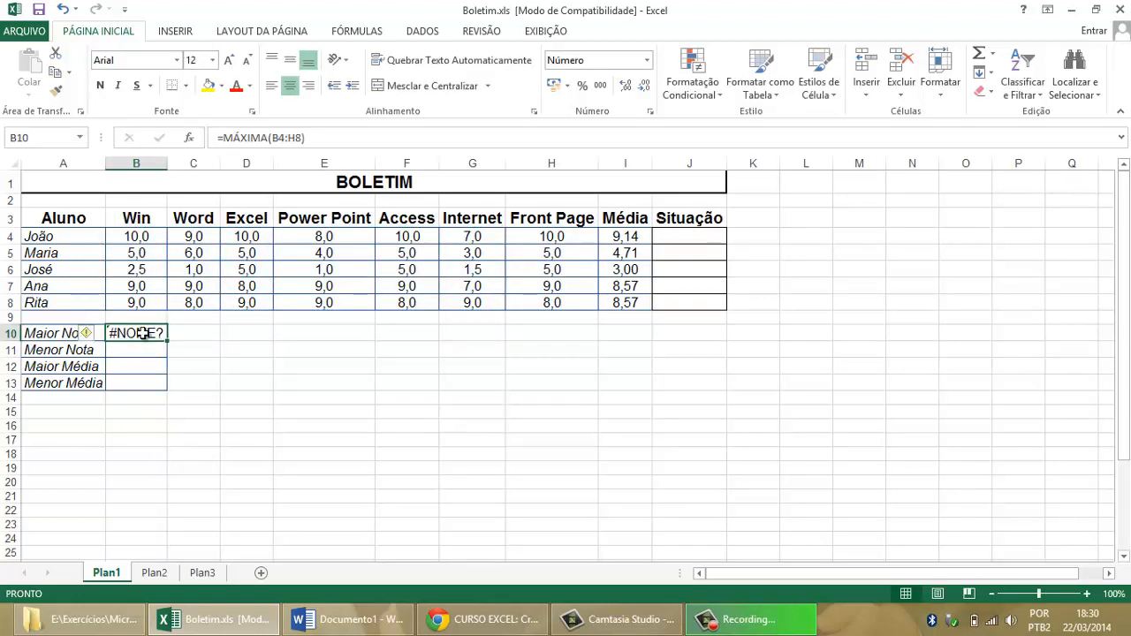
double_click(143, 333)
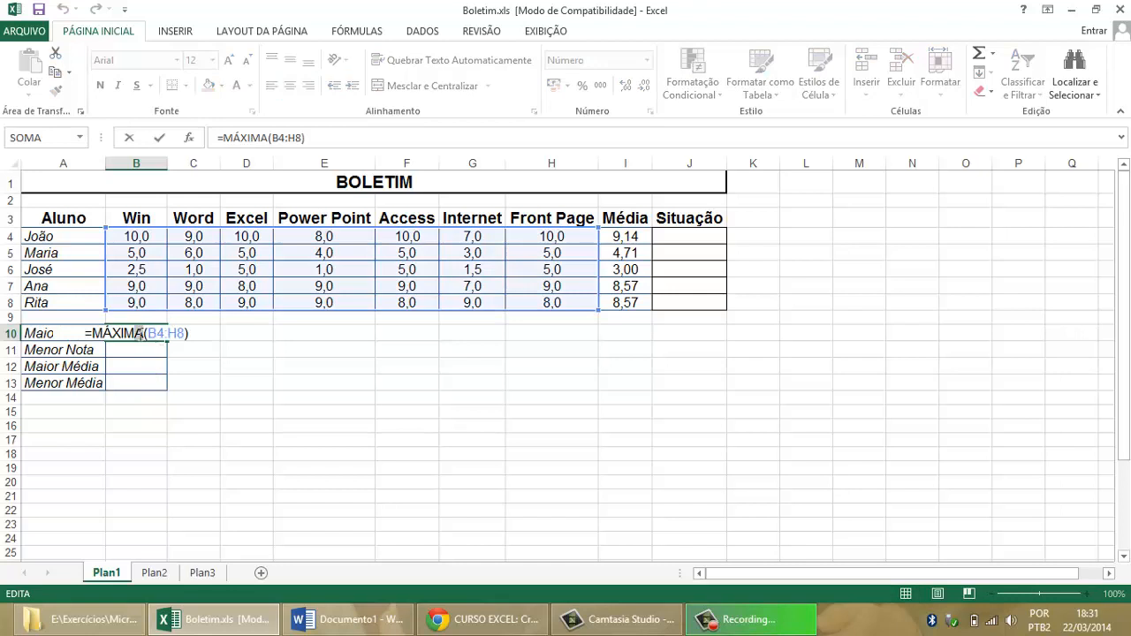
key("BackSpace")
type("O")
key("Return")
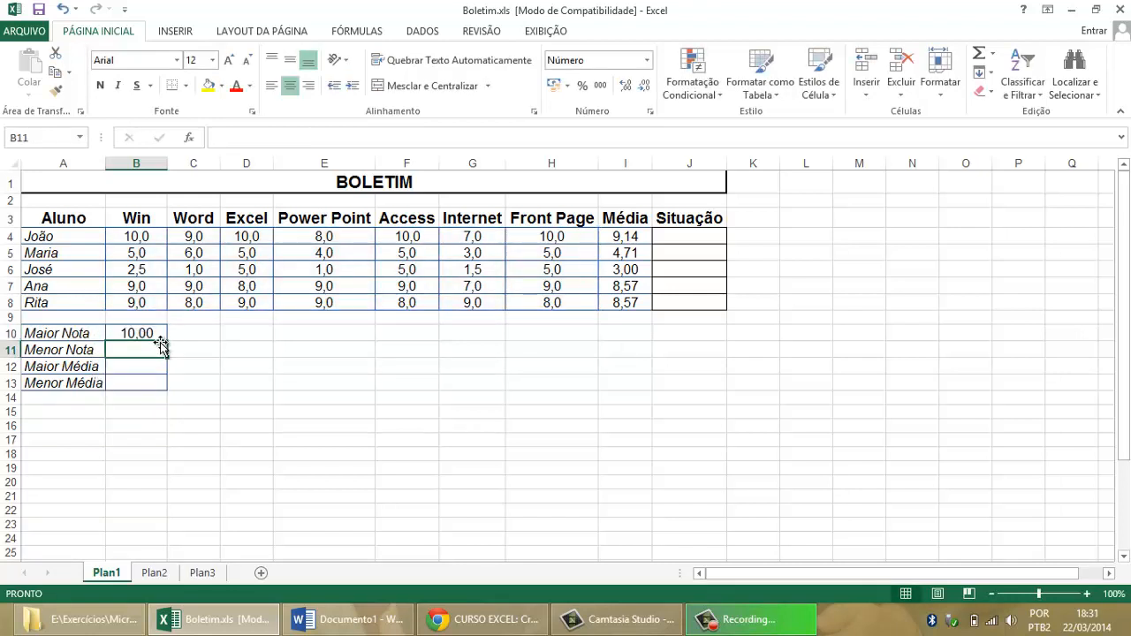
- Enter the formula =MÍNIMO(B4:H8) in the Menor Nota cell B11
type("=MÍNOMO(")
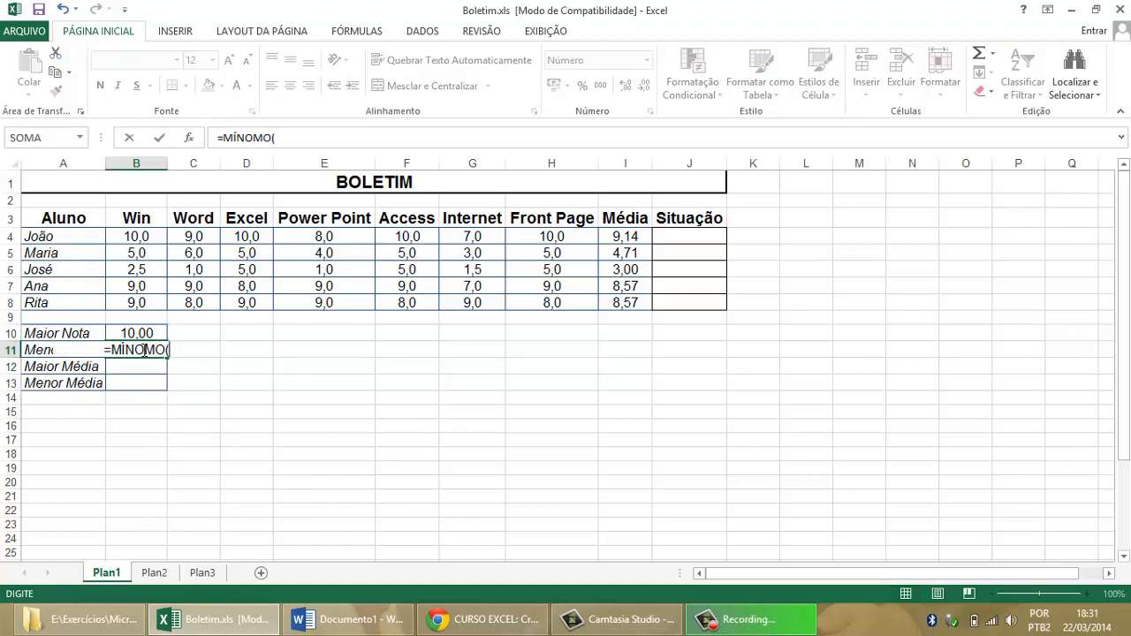
left_click_drag(144, 350, 139, 350)
type("I")
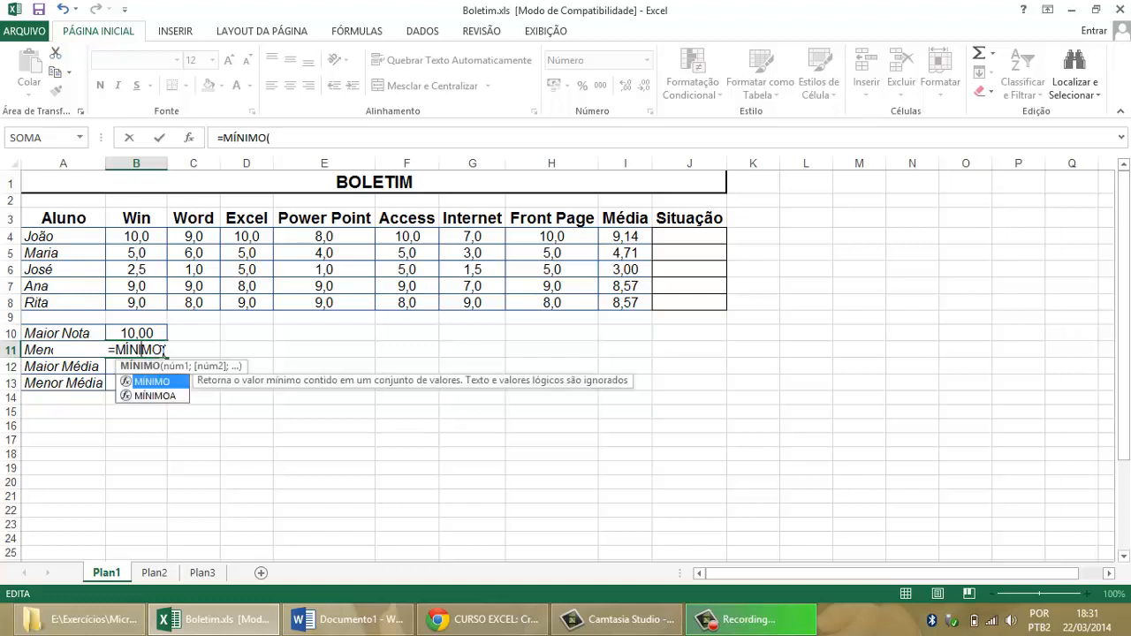
left_click(165, 350)
left_click_drag(131, 237, 529, 305)
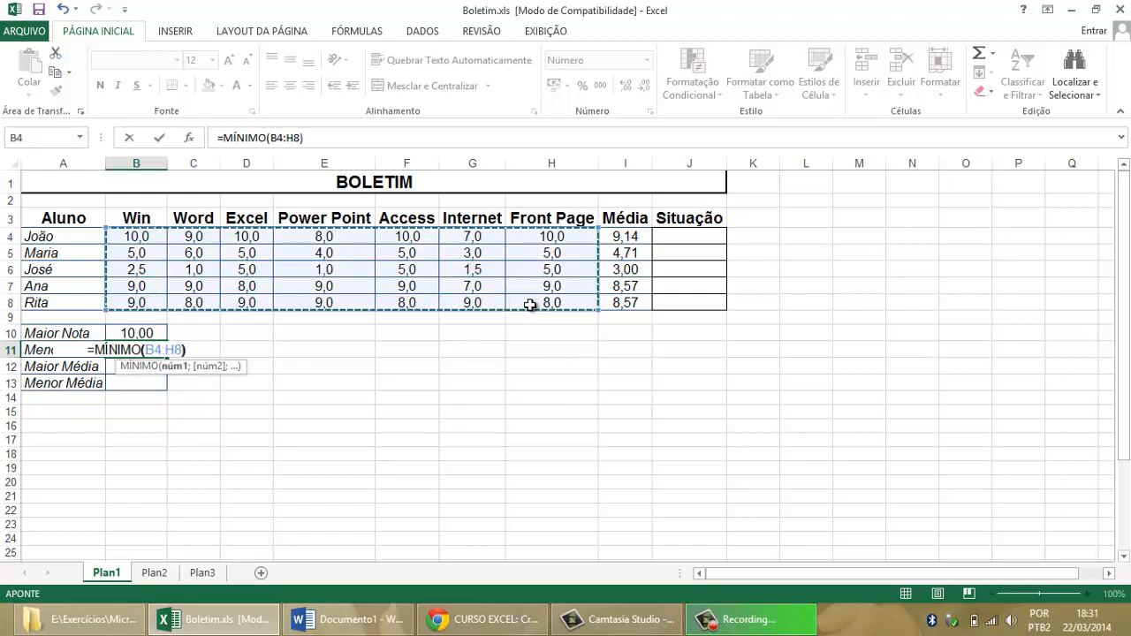
key("Return")
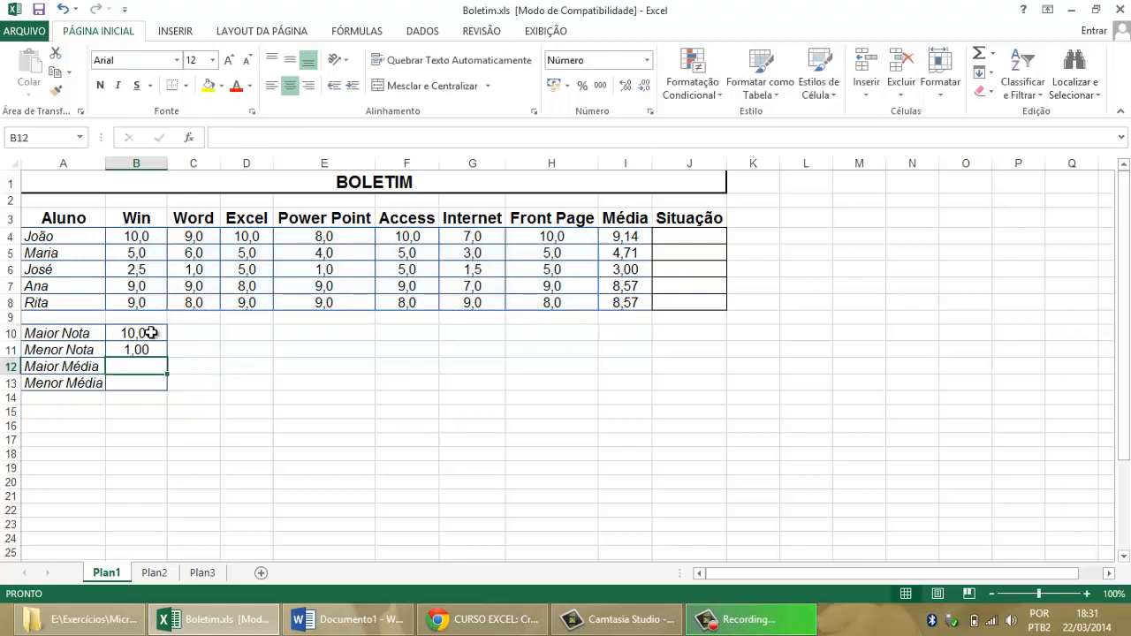
left_click_drag(147, 334, 147, 348)
left_click(151, 368)
type("=M")
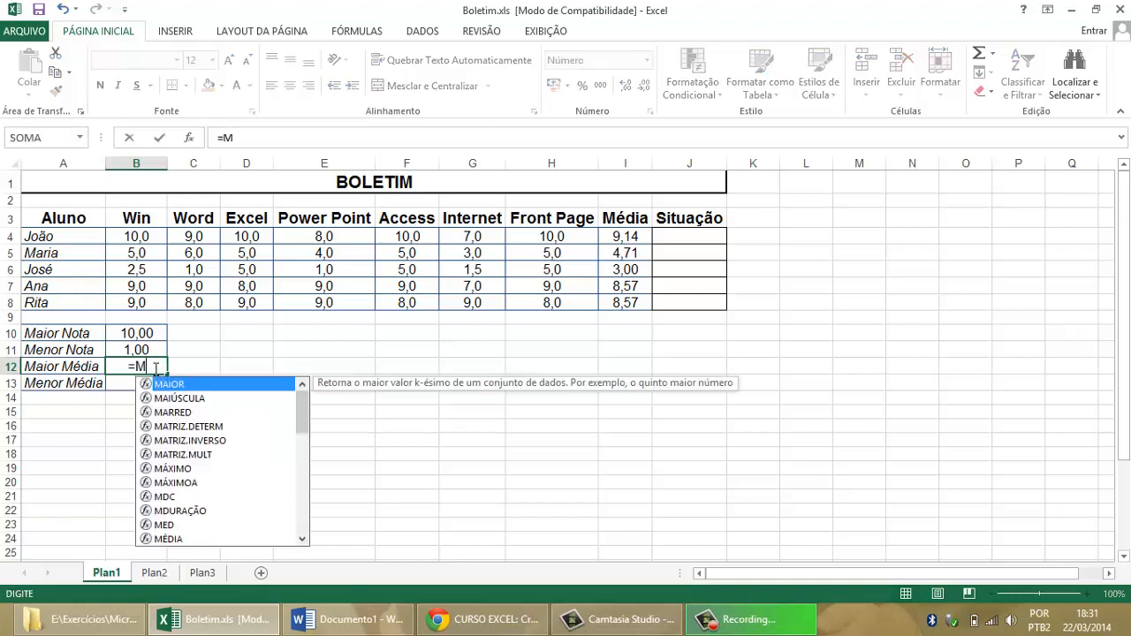
type("ÁXIMA")
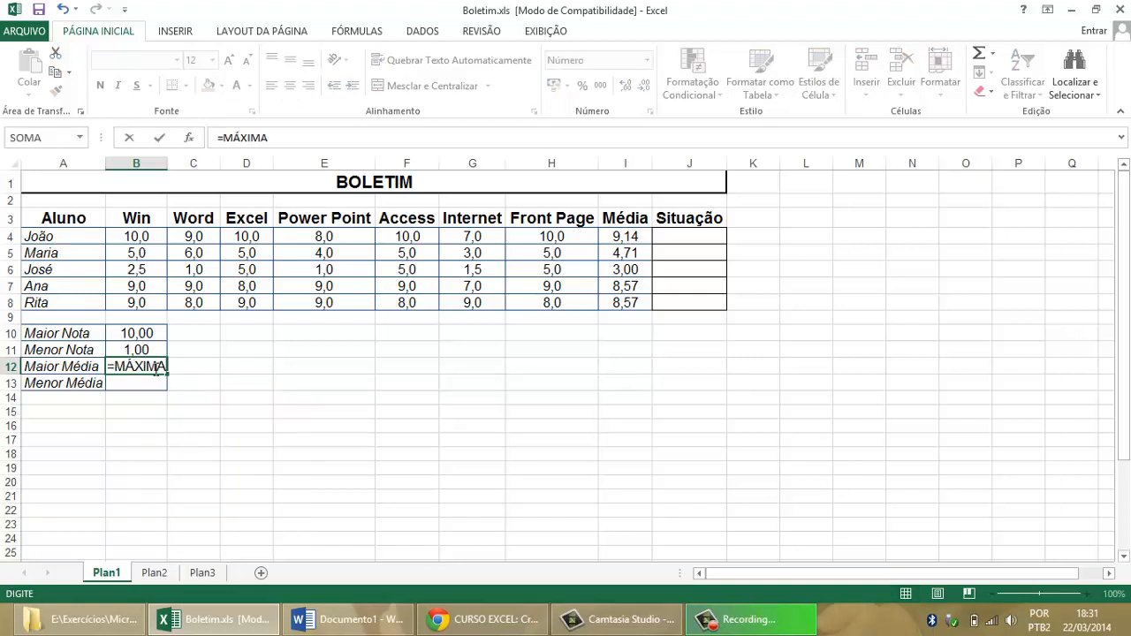
type("(:")
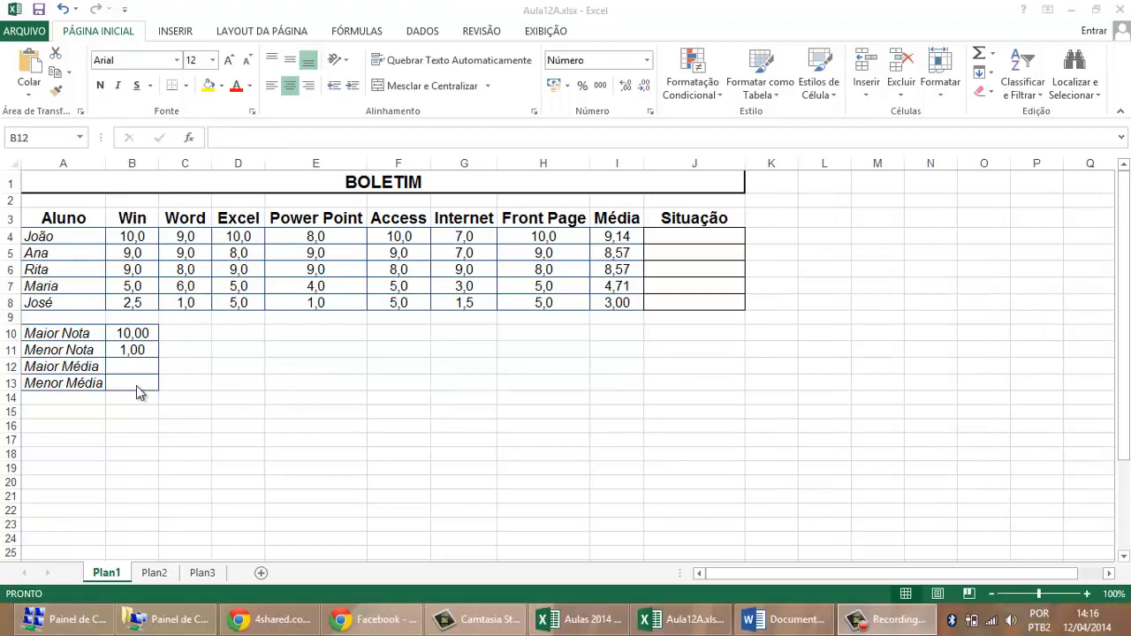
- Enter the formula =MAXIMO(I4:I8) in the Maior Média cell B12
left_click(140, 366)
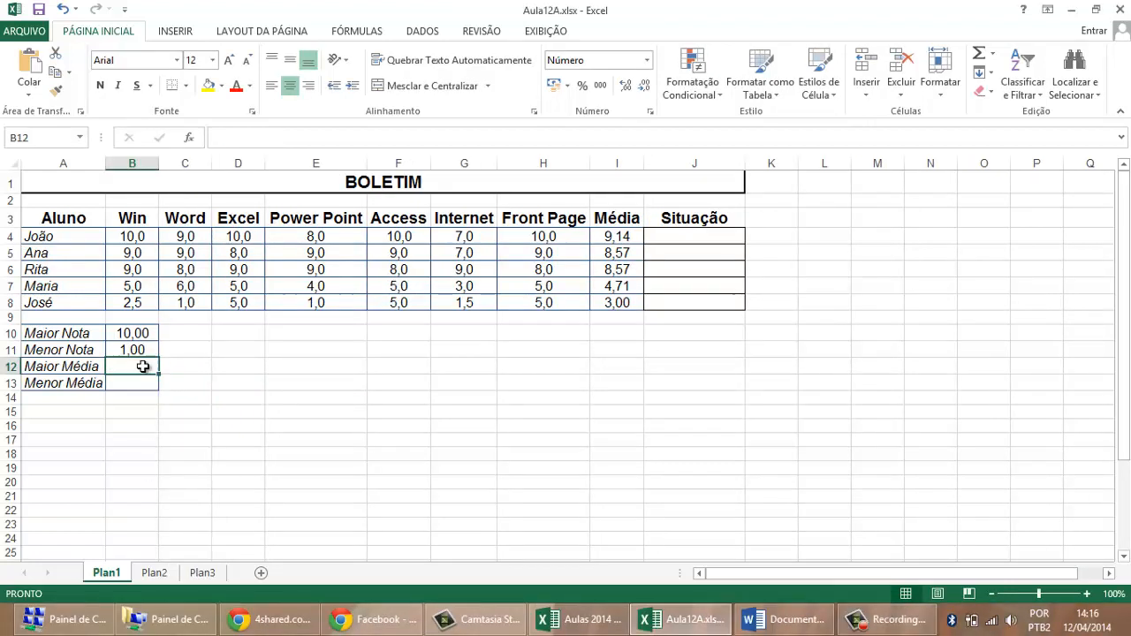
type("=")
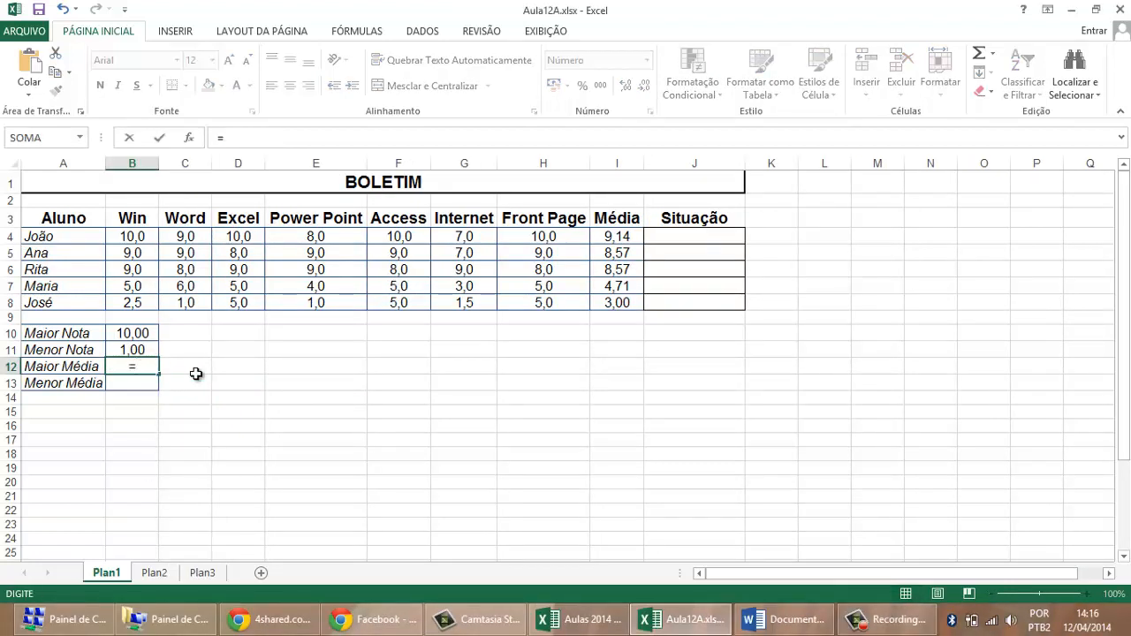
type("MA")
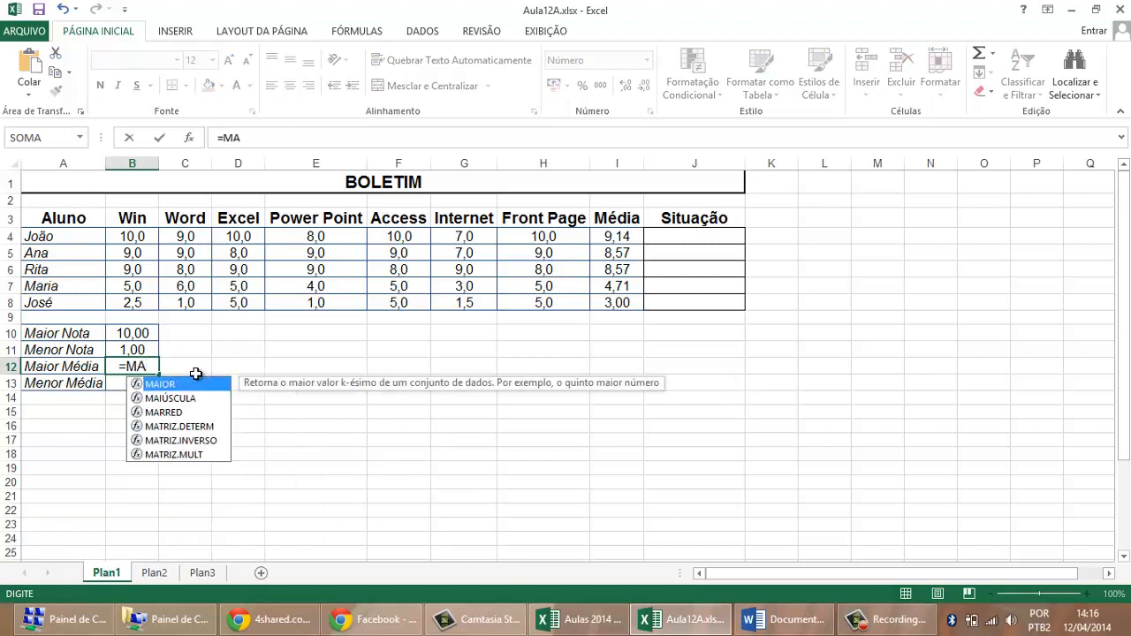
type("XIMO(")
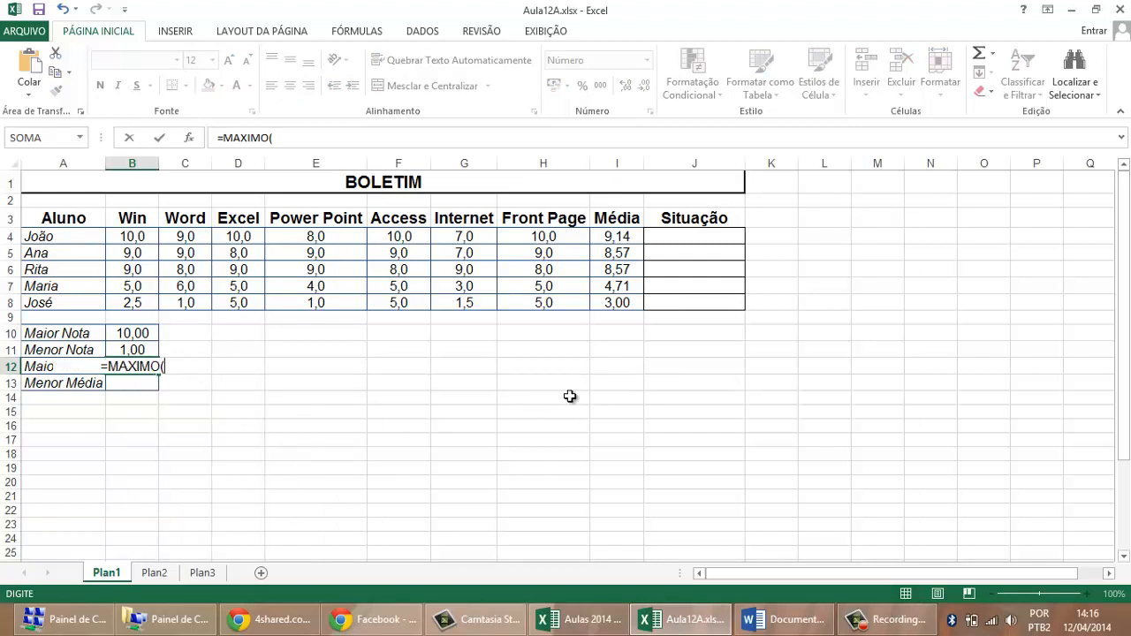
left_click_drag(621, 239, 629, 306)
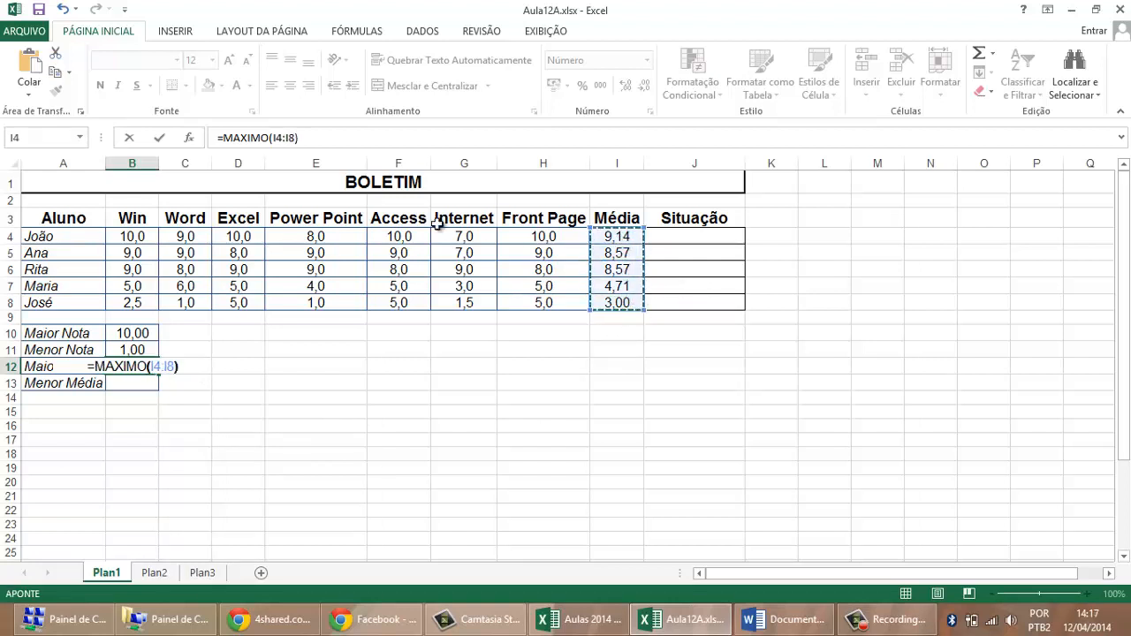
type(")")
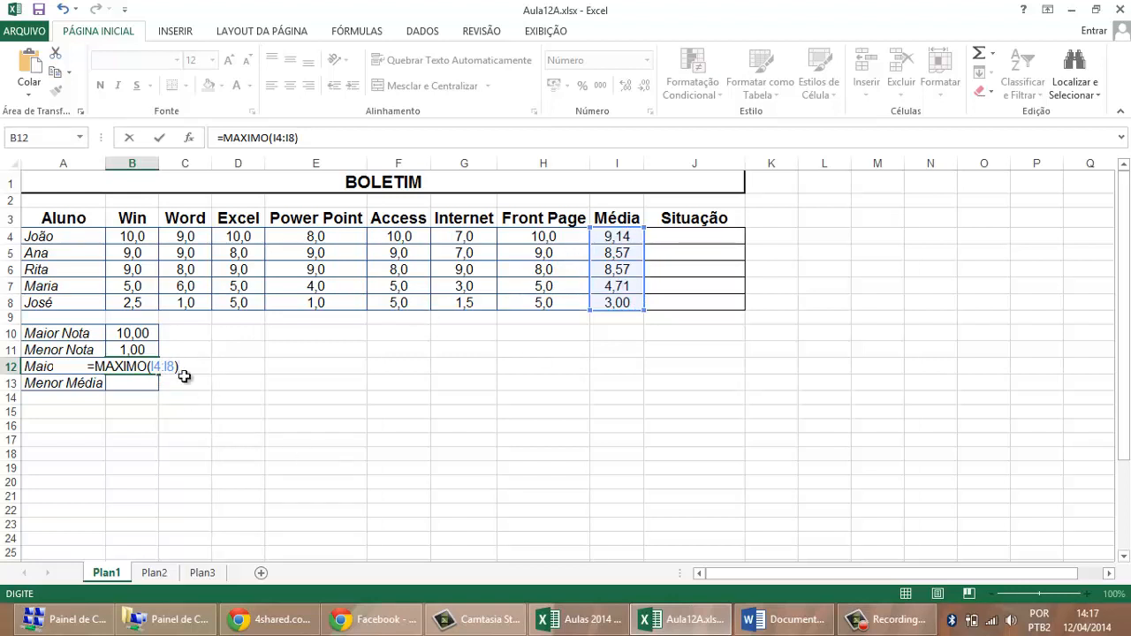
key("Return")
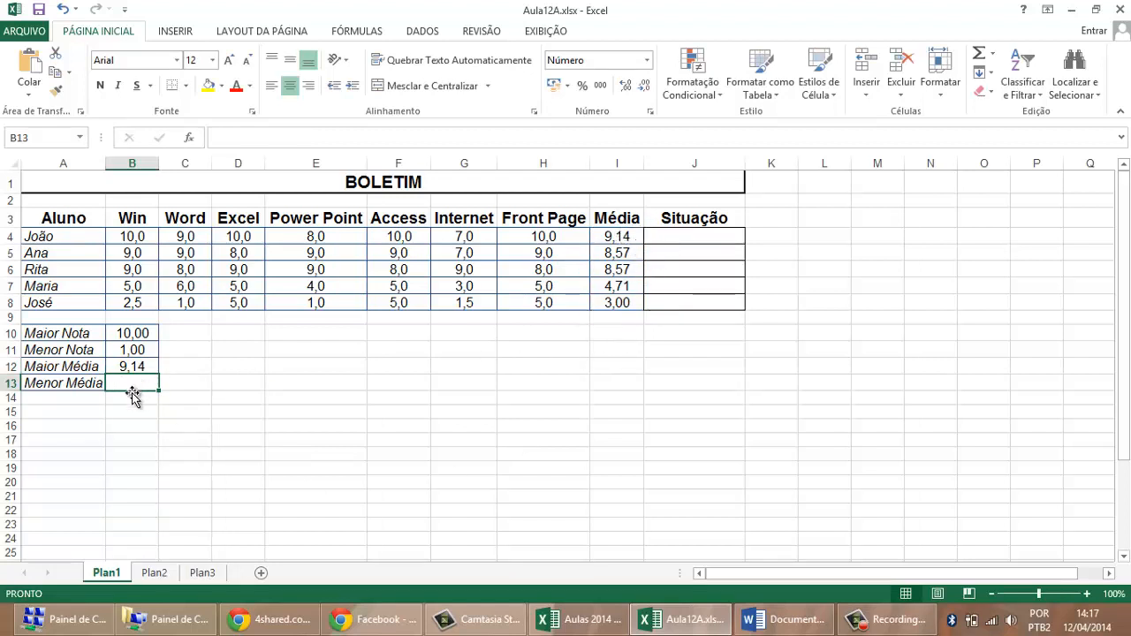
- Enter the formula =MINIMO(I4:I8) in the Menor Média cell B13
type("=MINIMO")
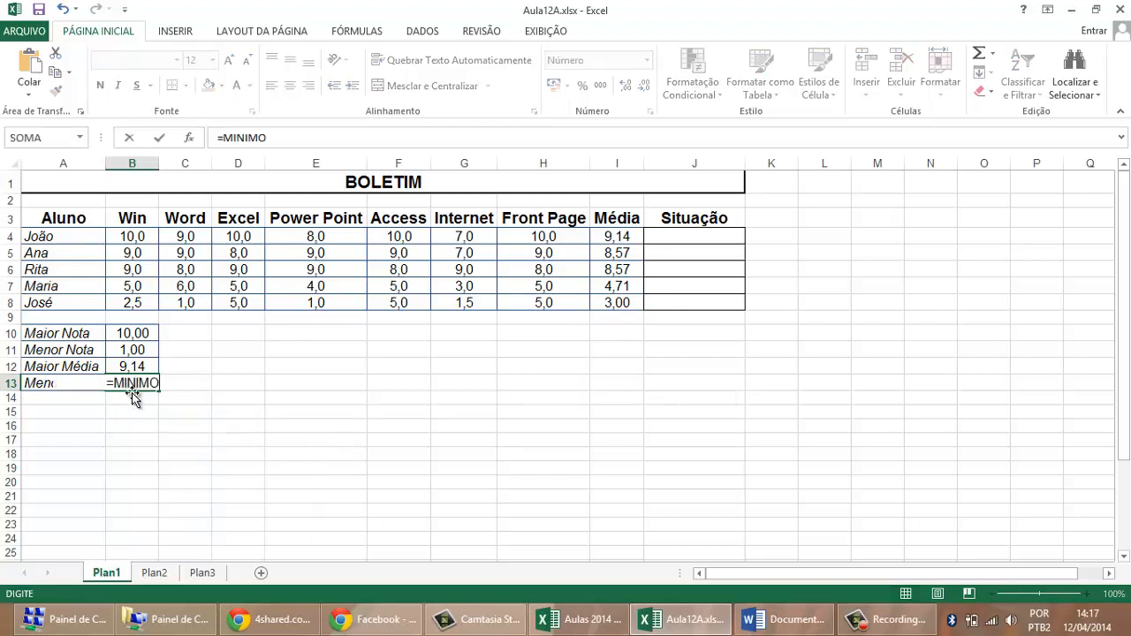
type("(")
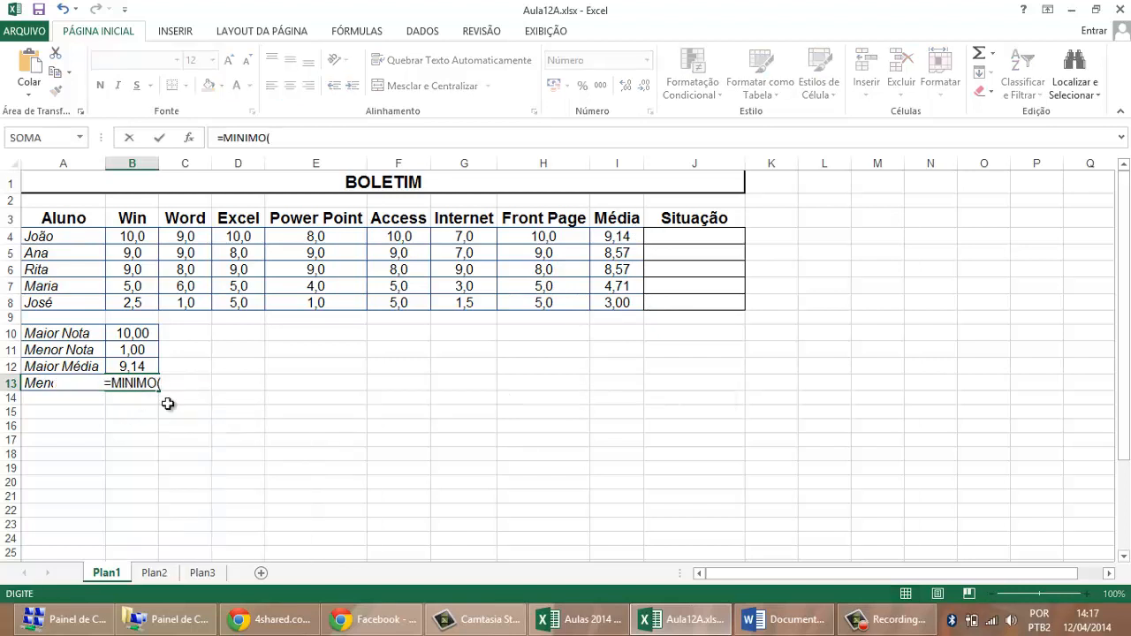
left_click_drag(613, 237, 619, 313)
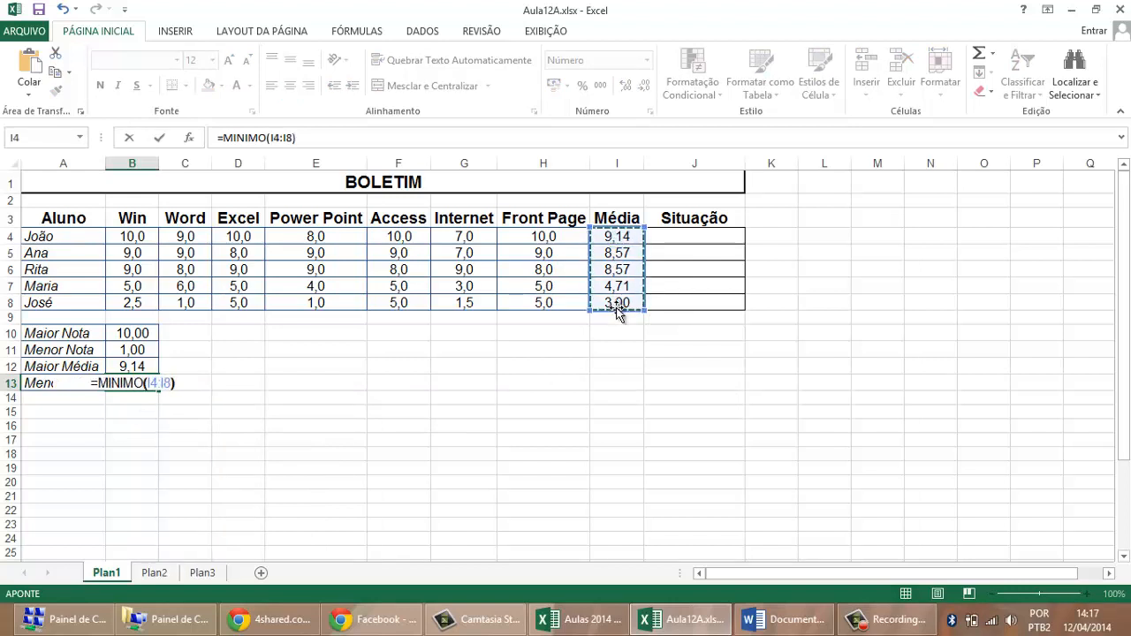
type(")")
key("Return")
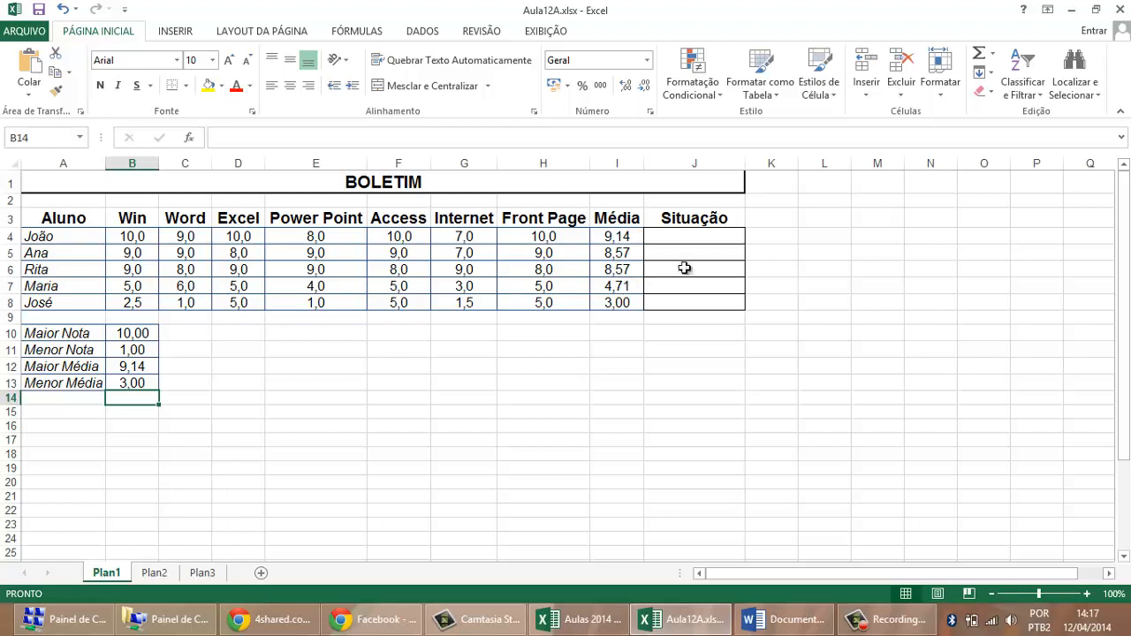
- Switch to the Word document and write the rule "M >= 5 → Aprovado" below the SE syntax line for the Situação column
left_click_drag(690, 235, 693, 302)
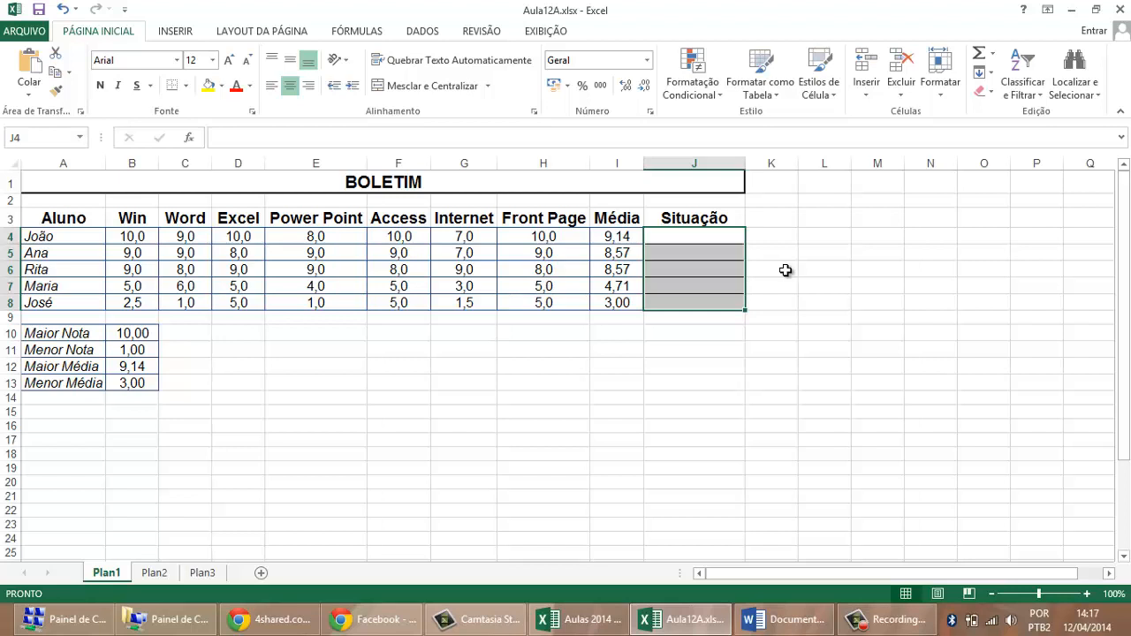
left_click(691, 237)
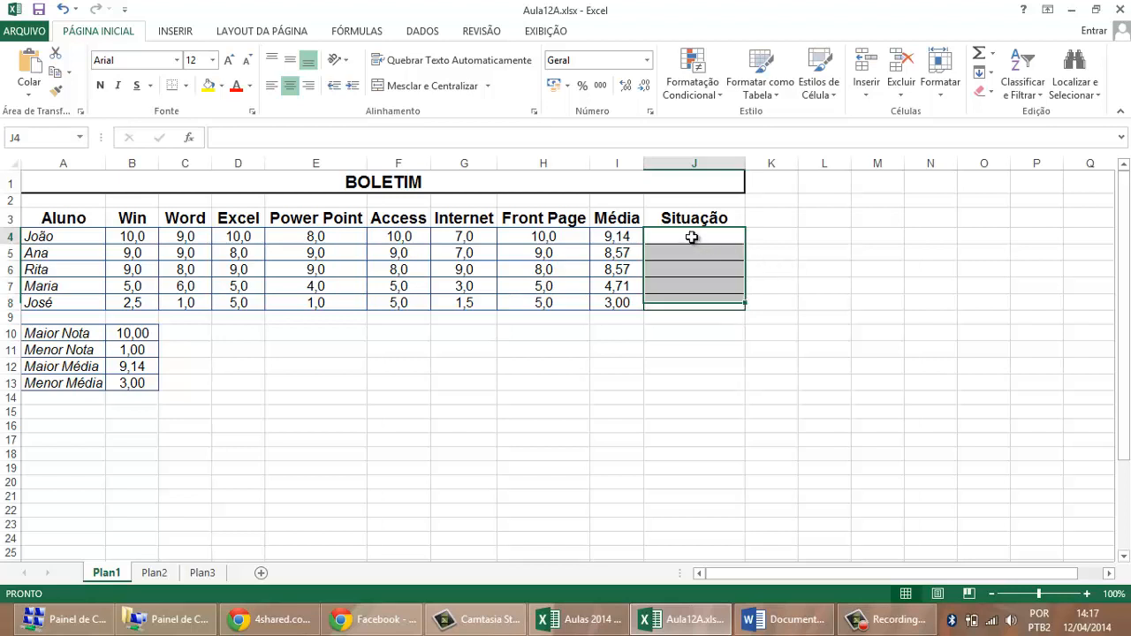
left_click(770, 619)
key("Return")
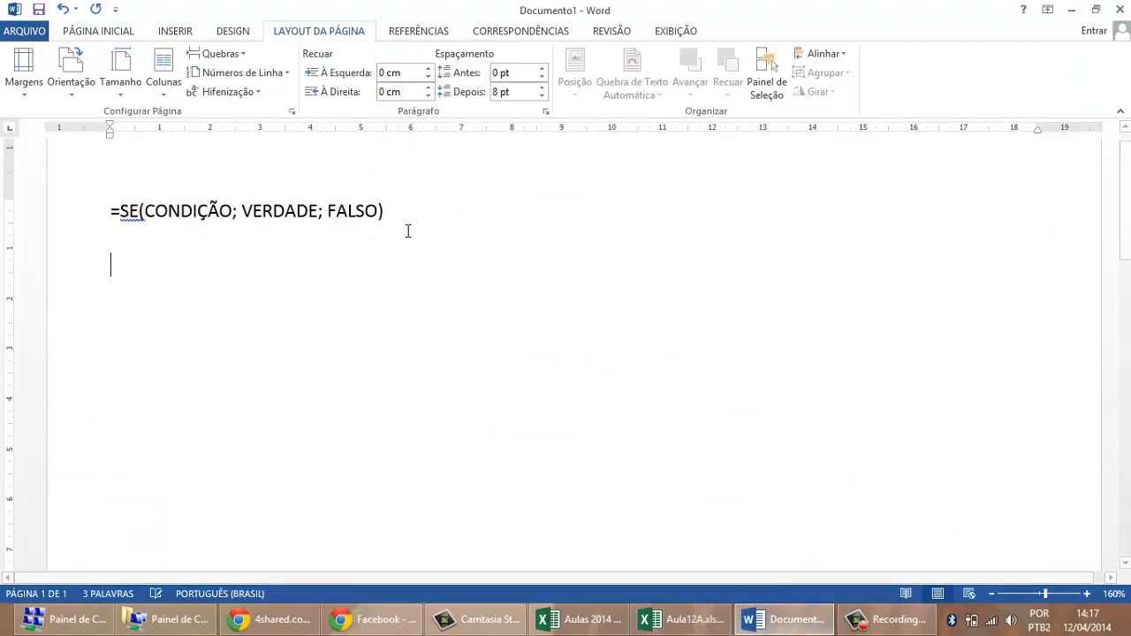
key("Return")
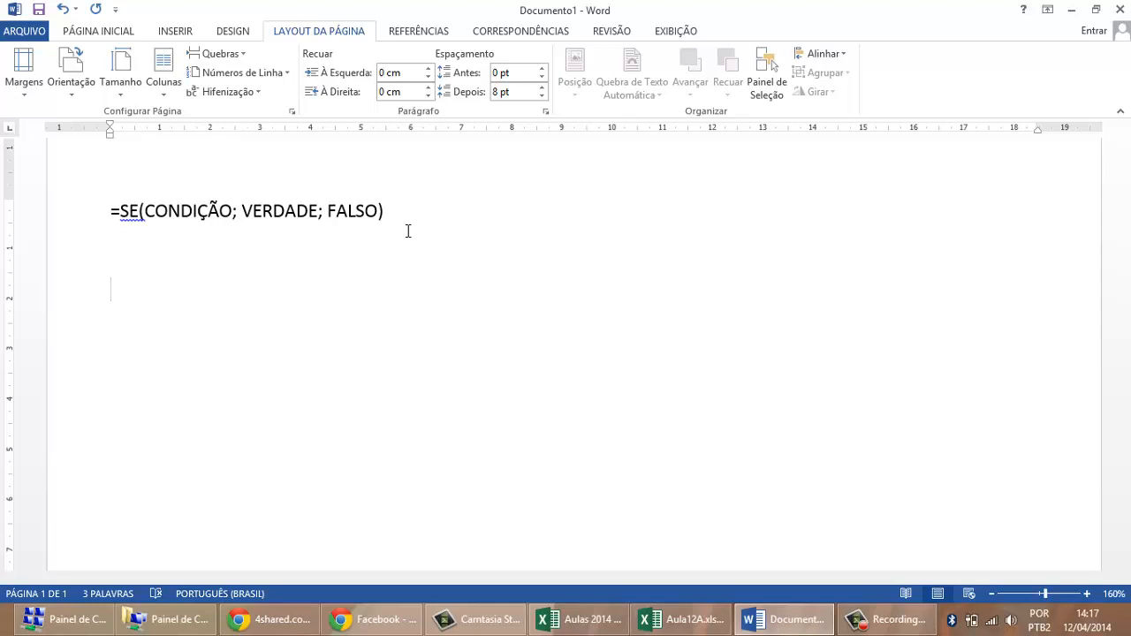
type("M")
type(" >= ")
type("5")
type(" ->")
type("aPROVADO")
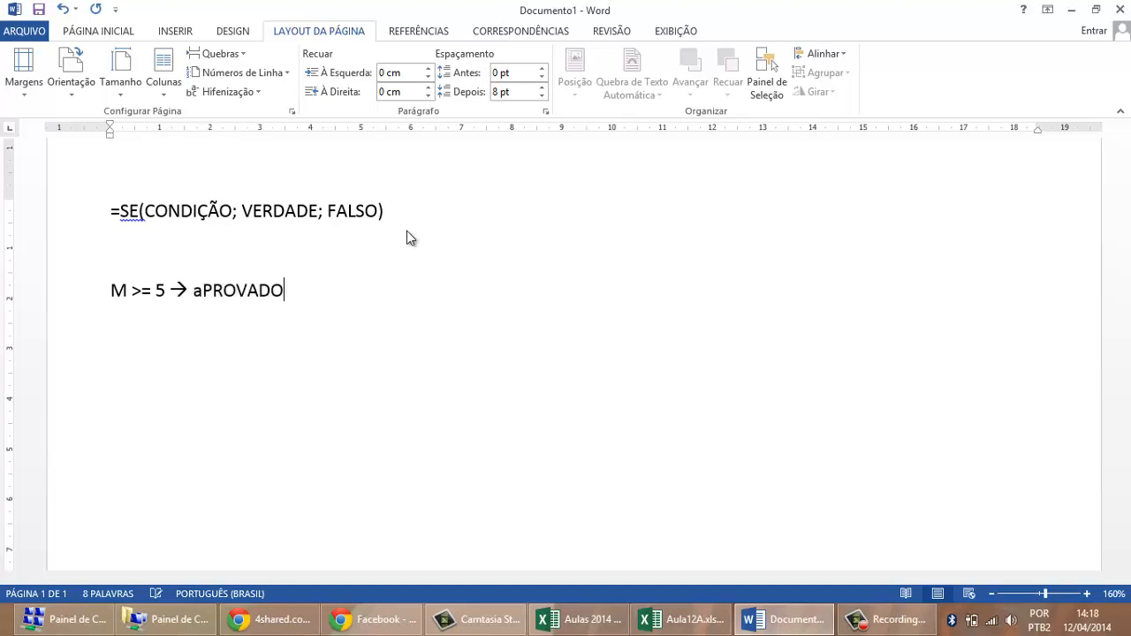
key("Return")
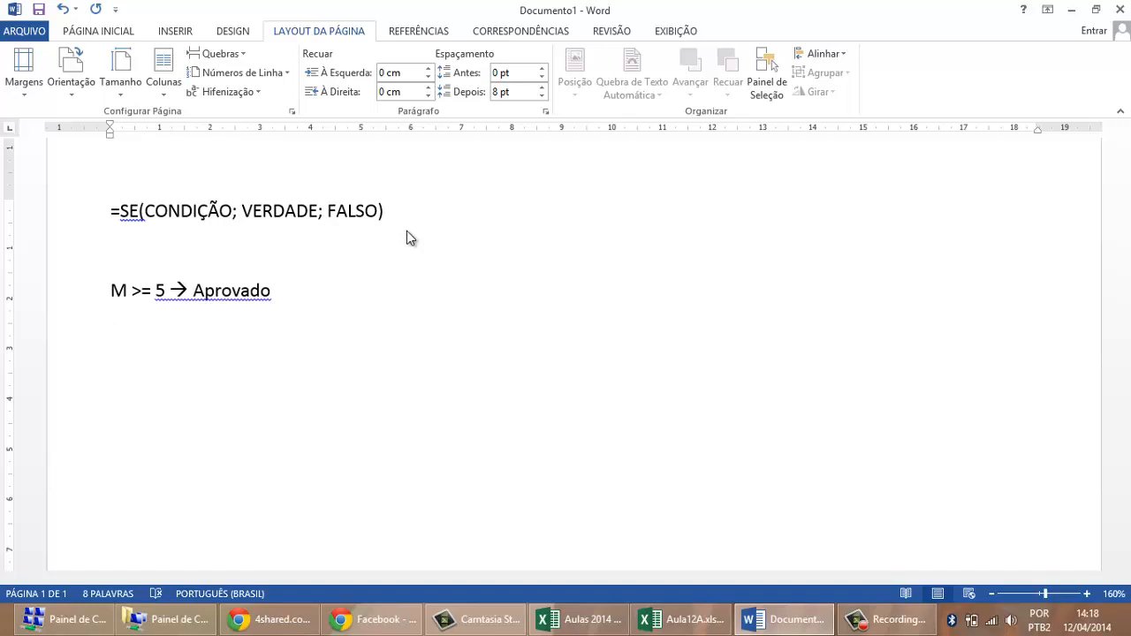
- Write the rule "5 > M >= 3 → Exame" below the Aprovado rule
type("5 M 3 ")
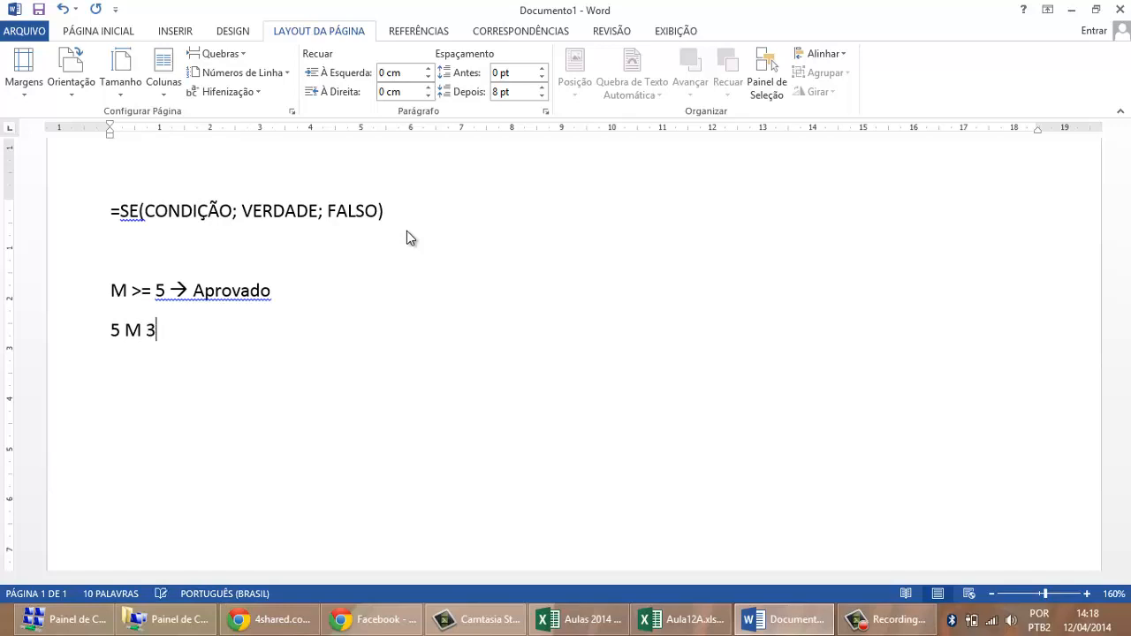
type("->")
type("Exame")
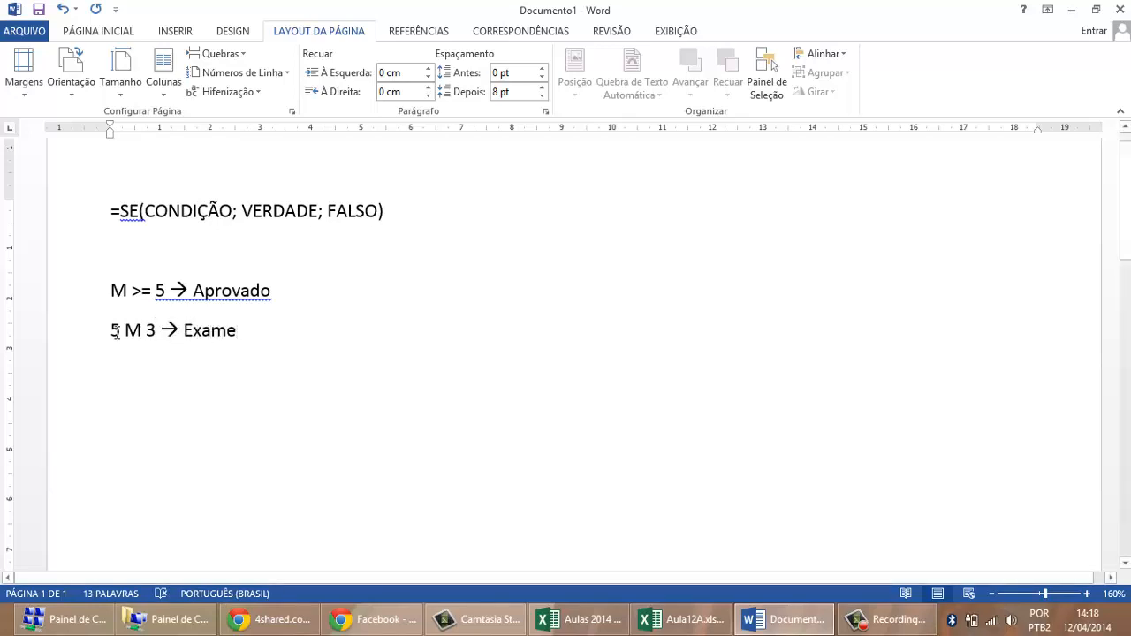
left_click(124, 331)
type(">")
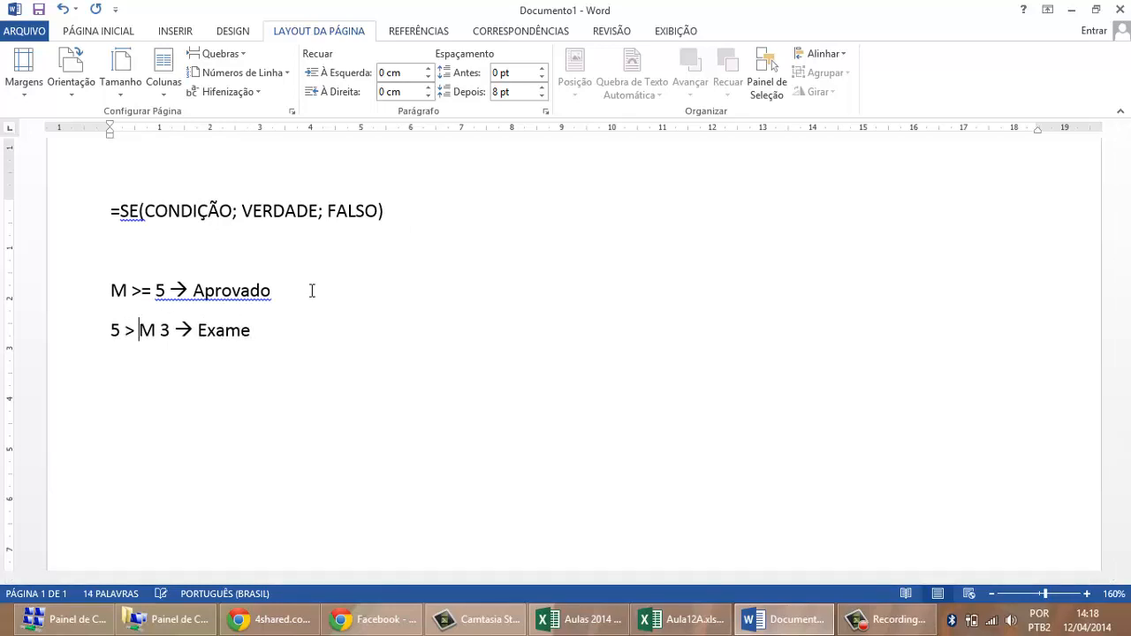
left_click_drag(156, 330, 110, 334)
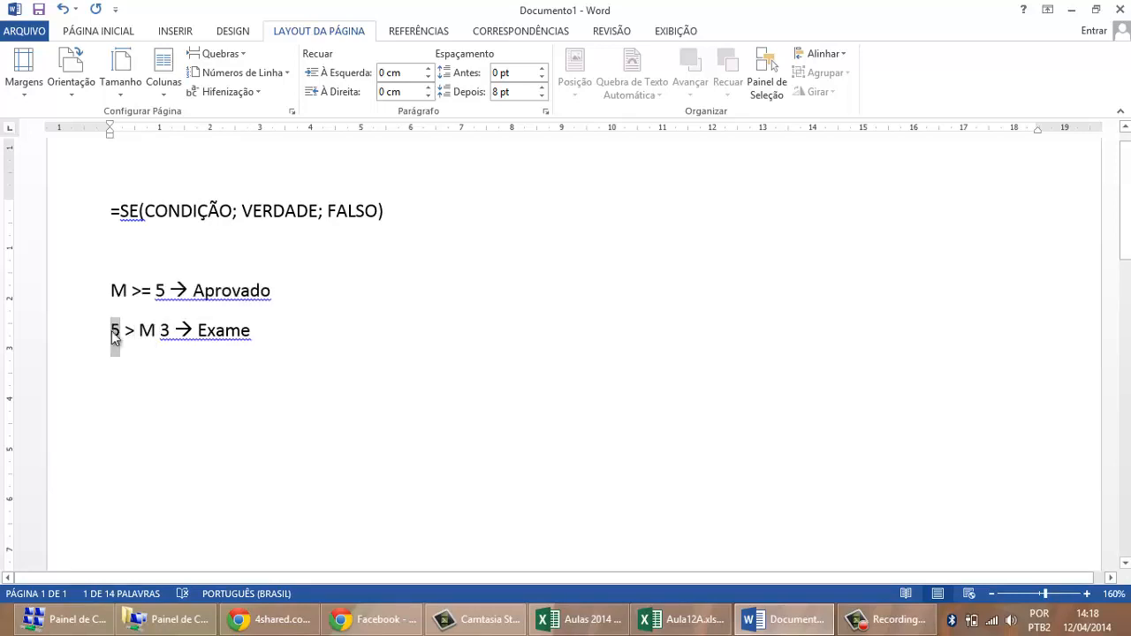
left_click(159, 331)
type(">")
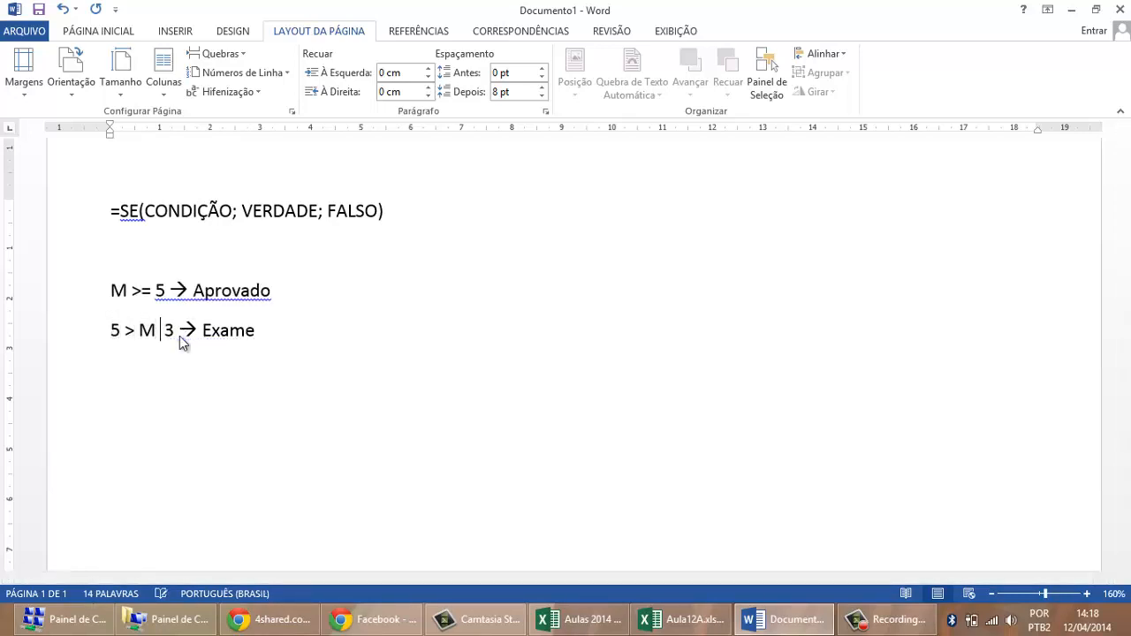
type("=")
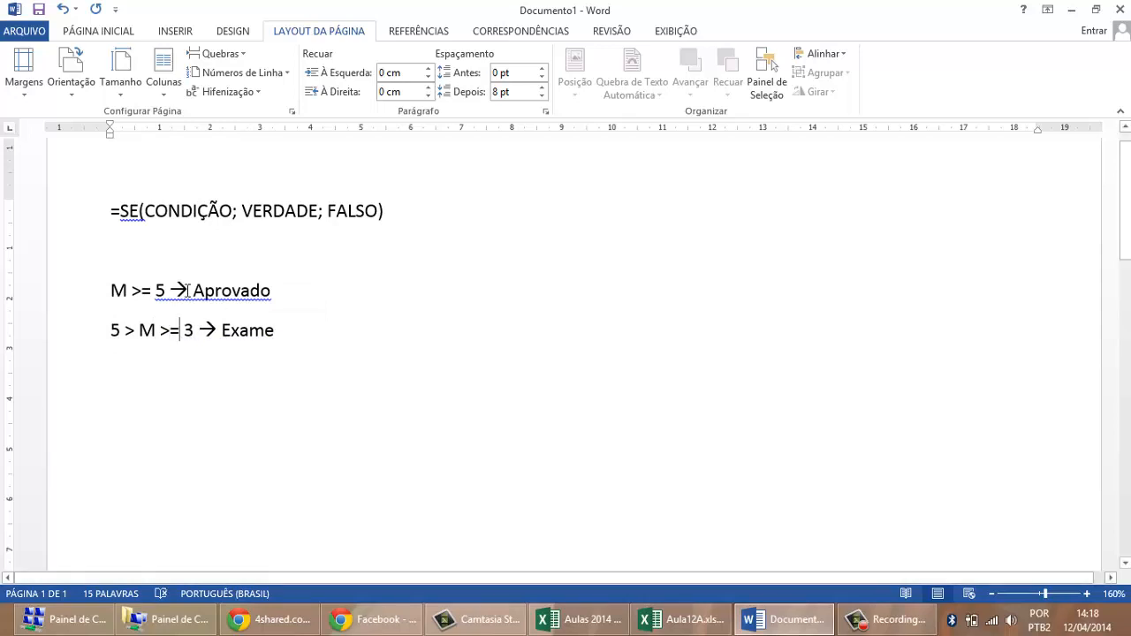
left_click_drag(188, 331, 194, 330)
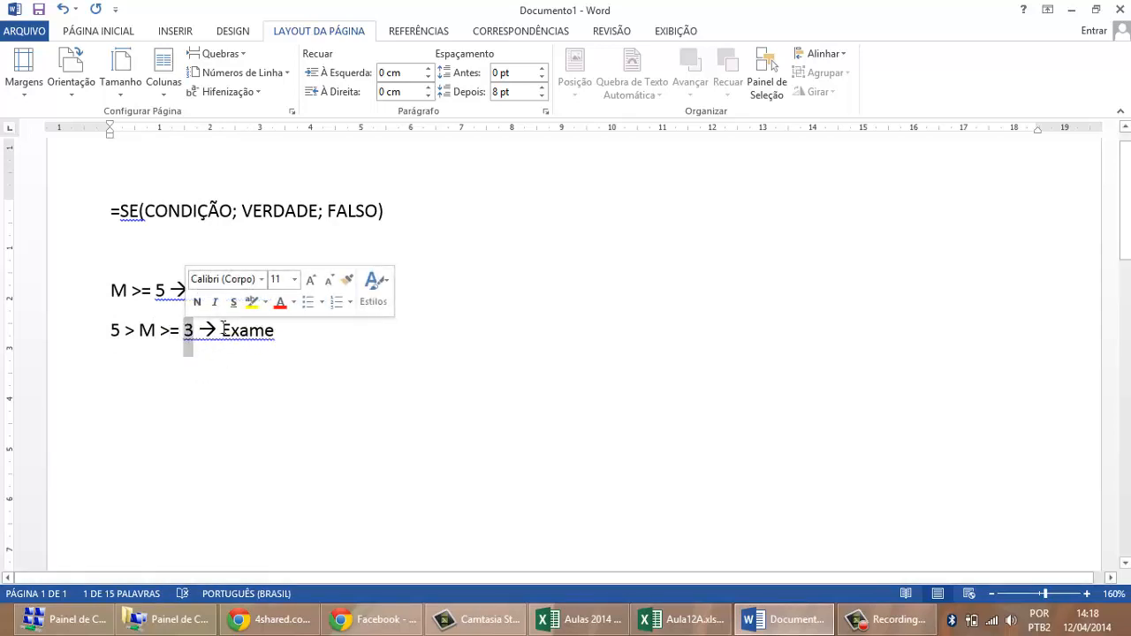
- Add the rule "M < 3 → Reprovado" on a new line below the Exame rule
left_click(280, 330)
key("Return")
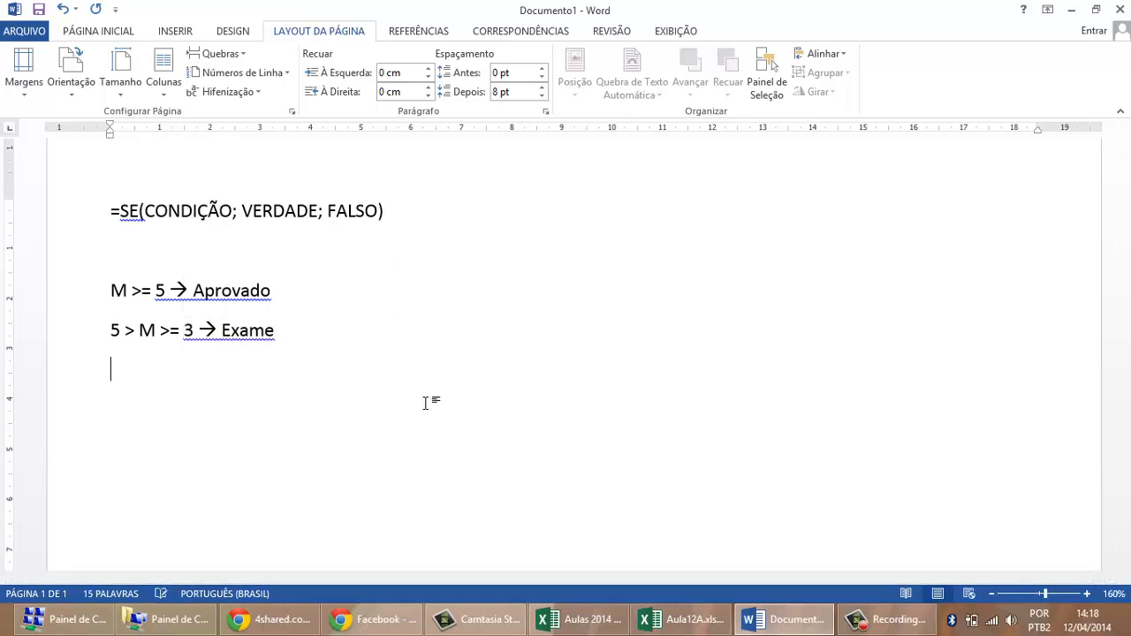
type("M <")
type(" 3 -->")
type(" Rep")
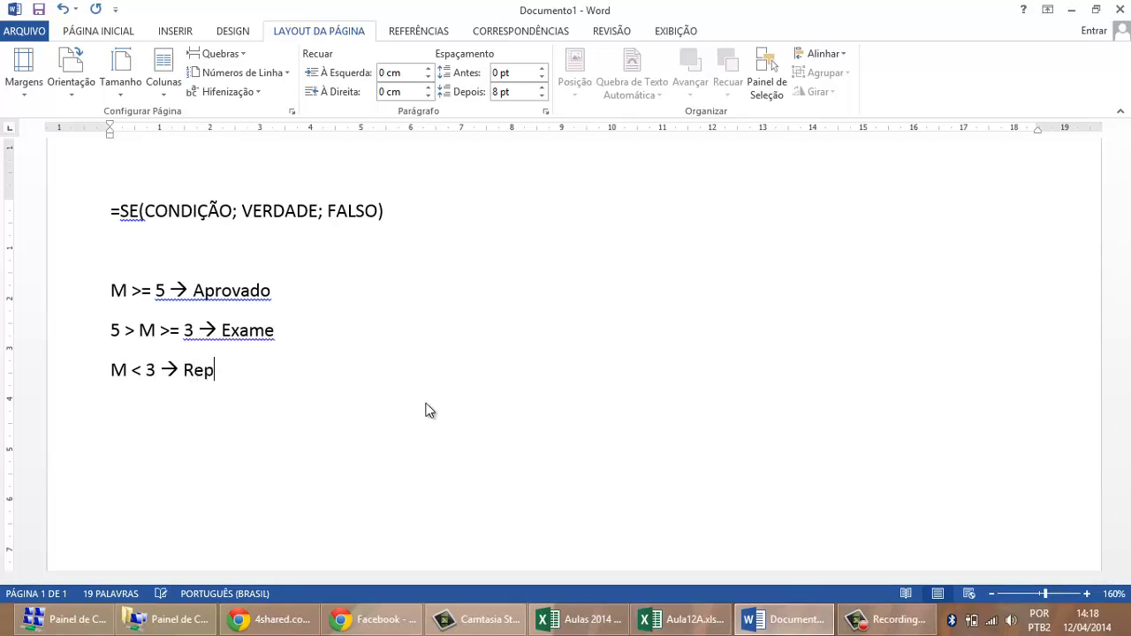
type("rovado")
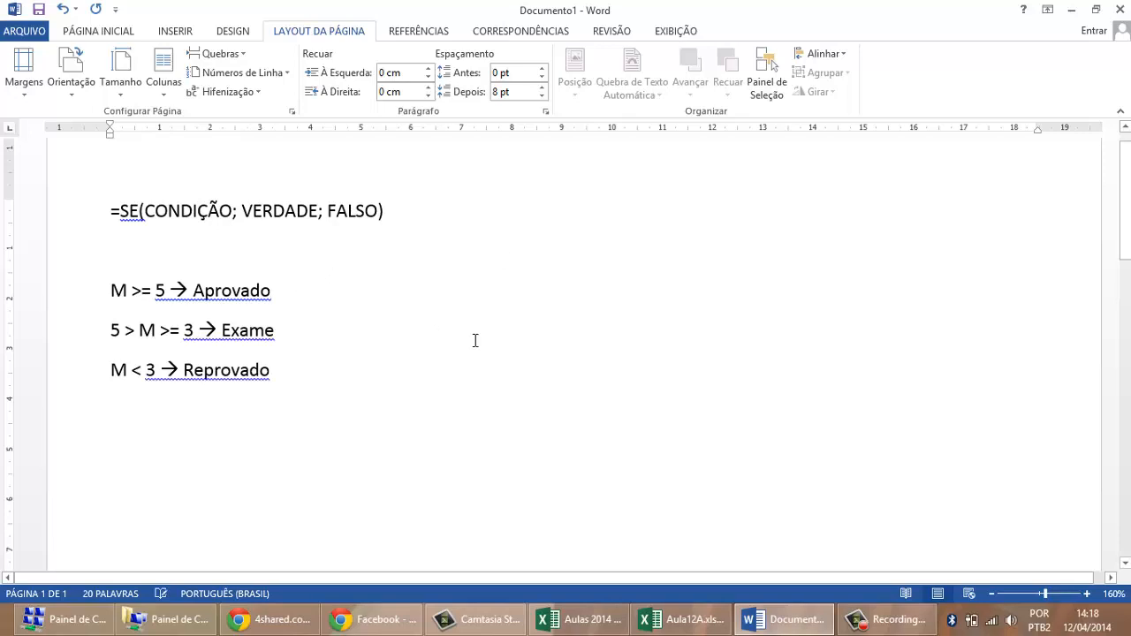
- Copy the three grading rules and paste them between the SE syntax line and the originals, separated from the originals by blank lines
key("shift+Down")
key("shift+Down")
key("shift+Down")
key("ctrl+c")
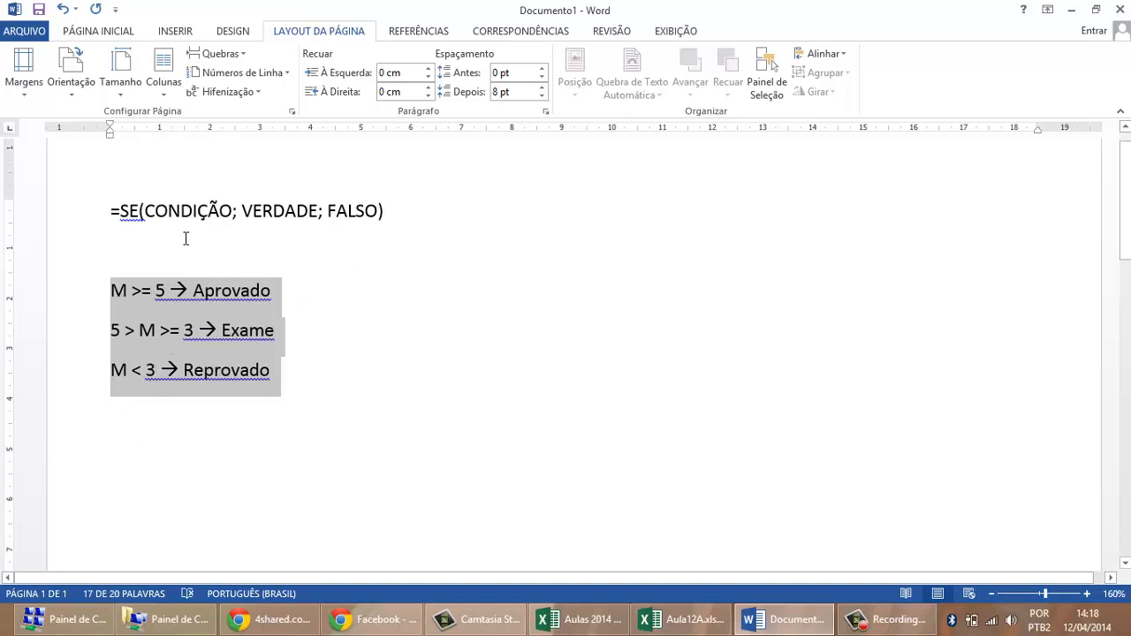
left_click(256, 256)
key("Return")
key("Return")
key("Up")
key("Up")
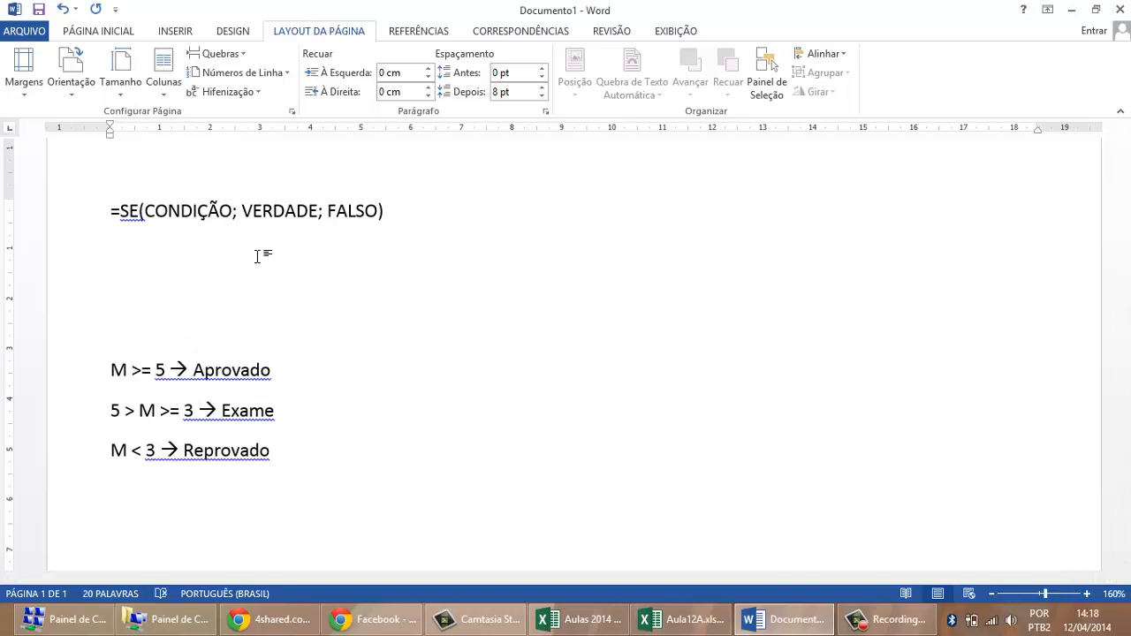
key("ctrl+v")
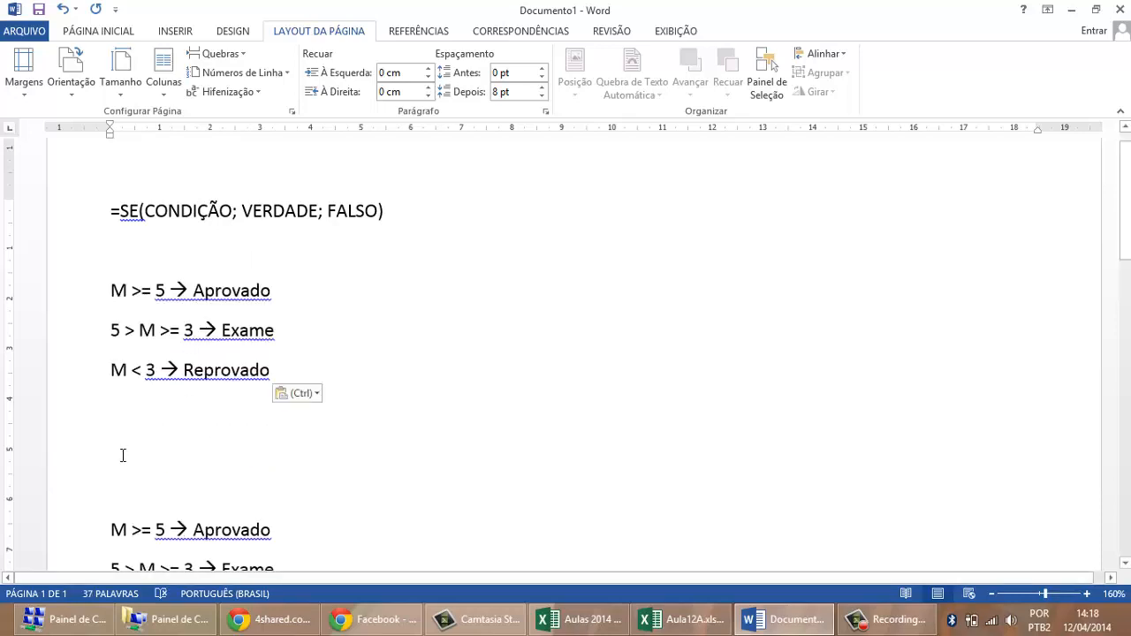
key("Delete")
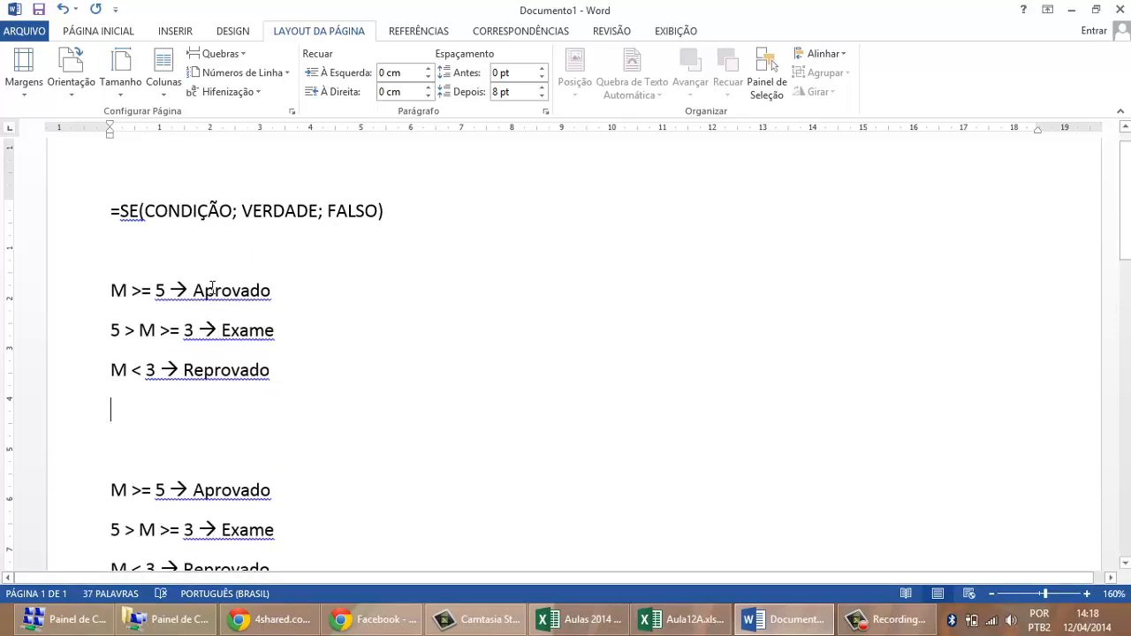
- In the upper copy of the rules, delete the Exame line and change the Reprovado condition to M < 5
double_click(146, 291)
left_click_drag(193, 291, 278, 294)
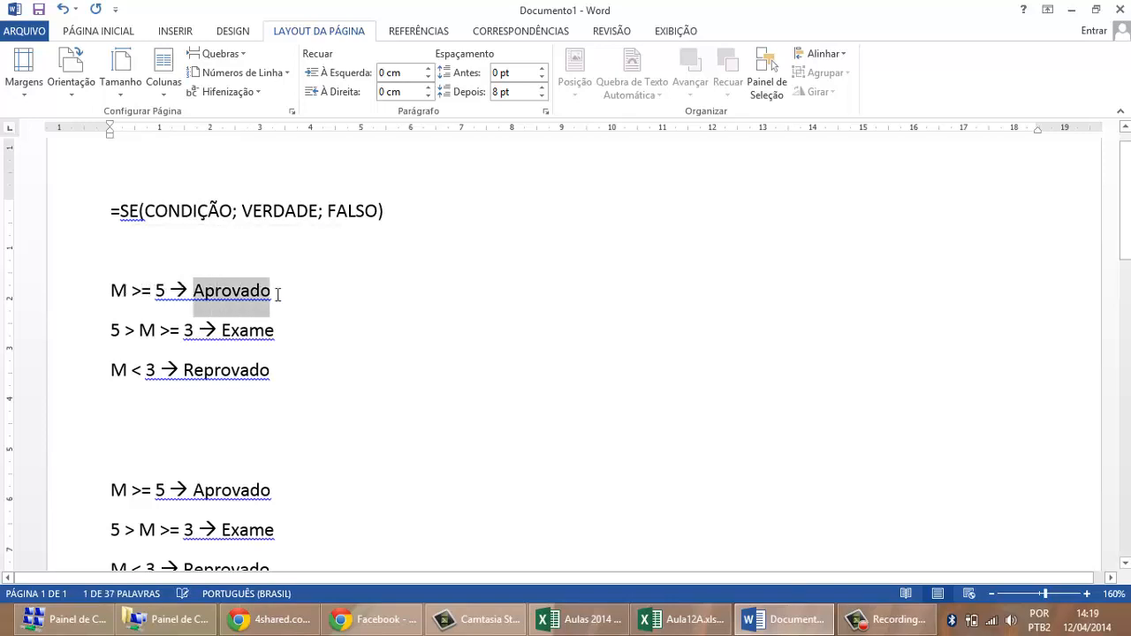
left_click(90, 341)
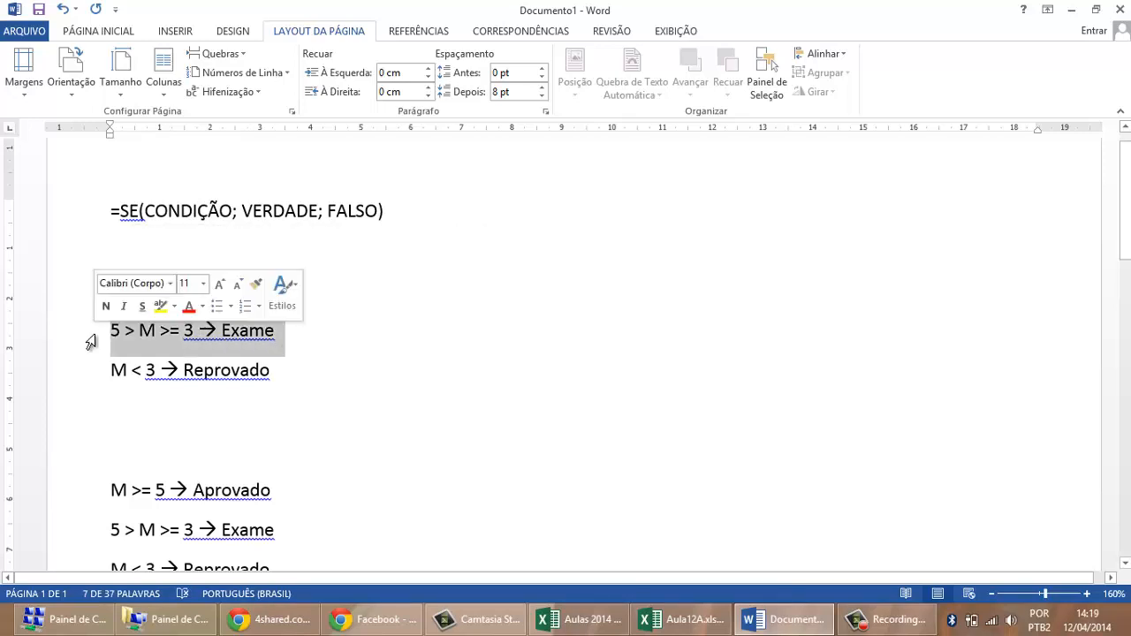
key("Delete")
left_click_drag(145, 331, 150, 330)
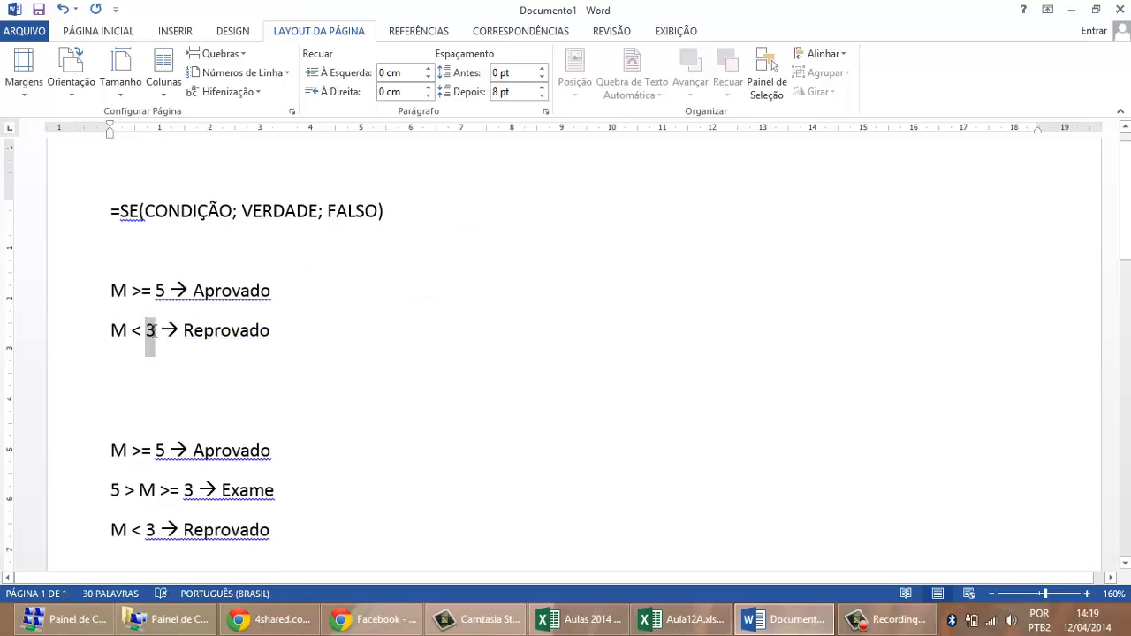
type("5")
left_click_drag(57, 295, 79, 331)
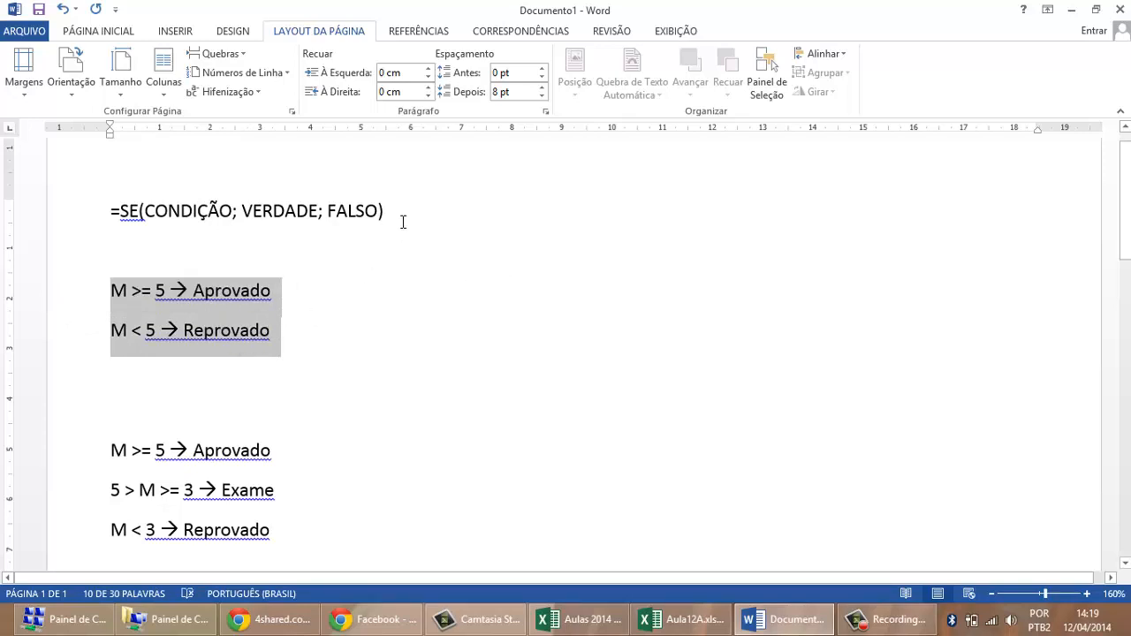
left_click_drag(112, 210, 417, 209)
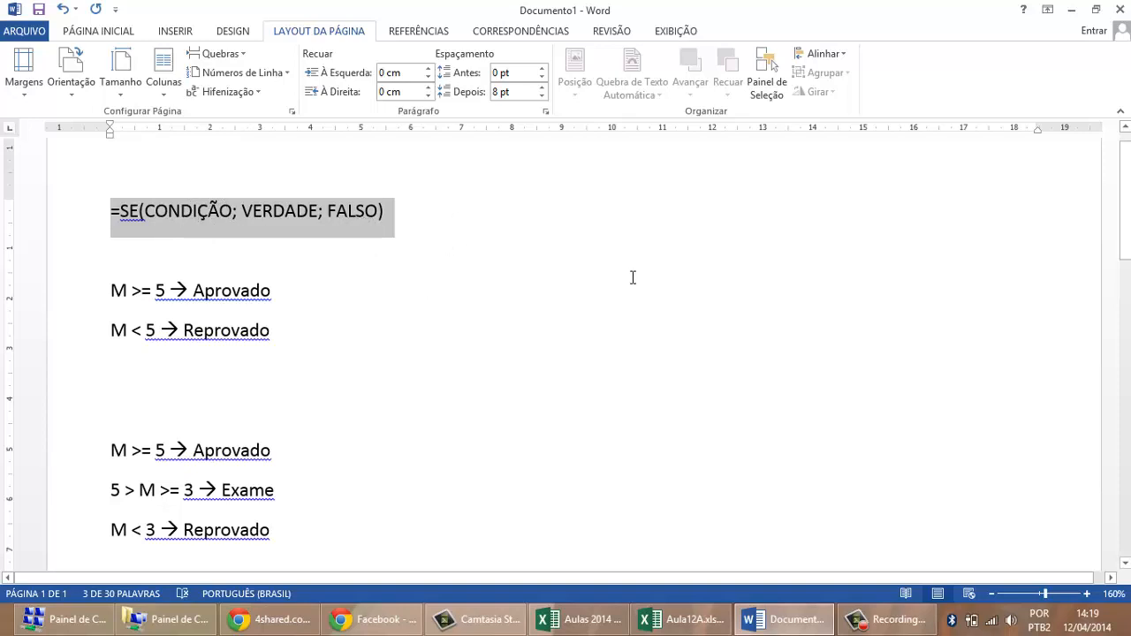
- Switch to Chrome, bring up the Grupo de Estudos blog and open its Curso de EXCEL category
left_click(281, 619)
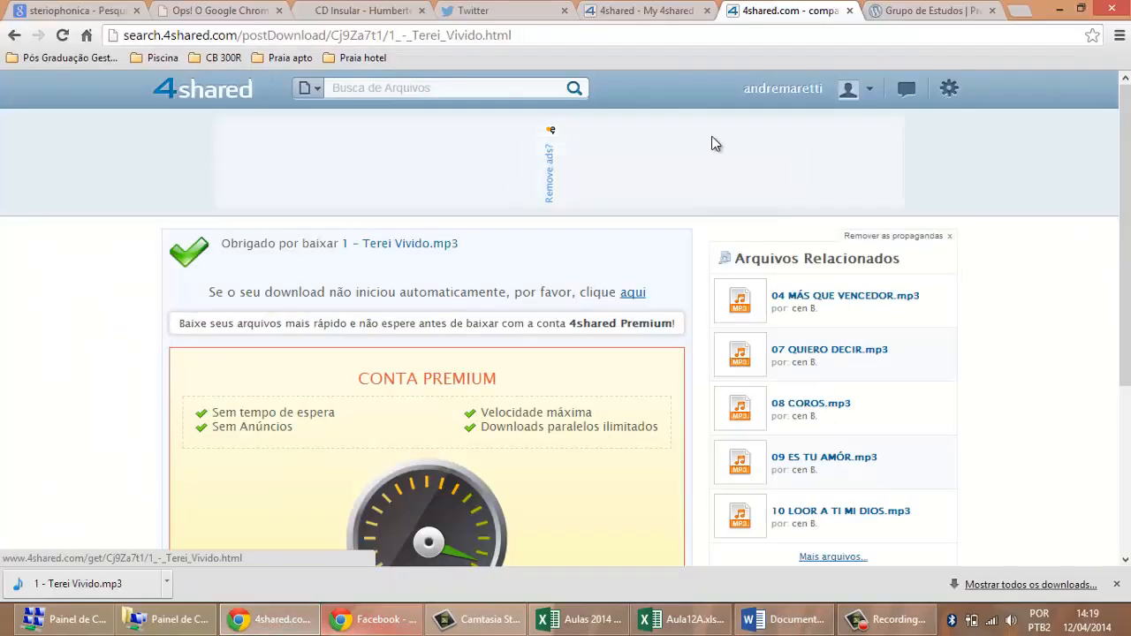
left_click(928, 10)
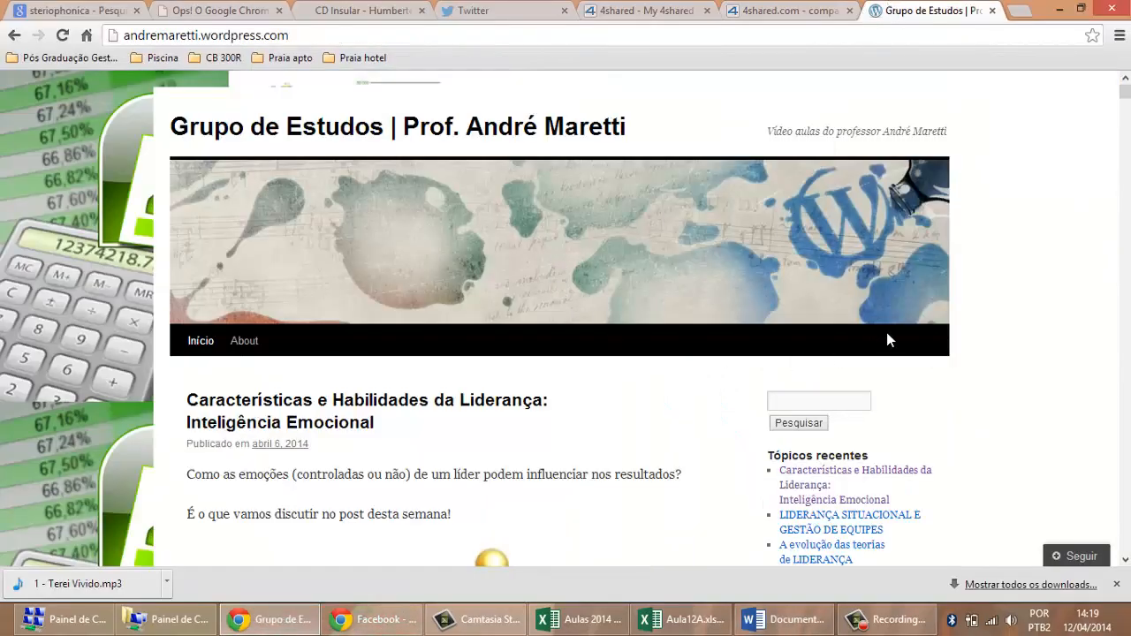
scroll(1052, 332, "down", 10)
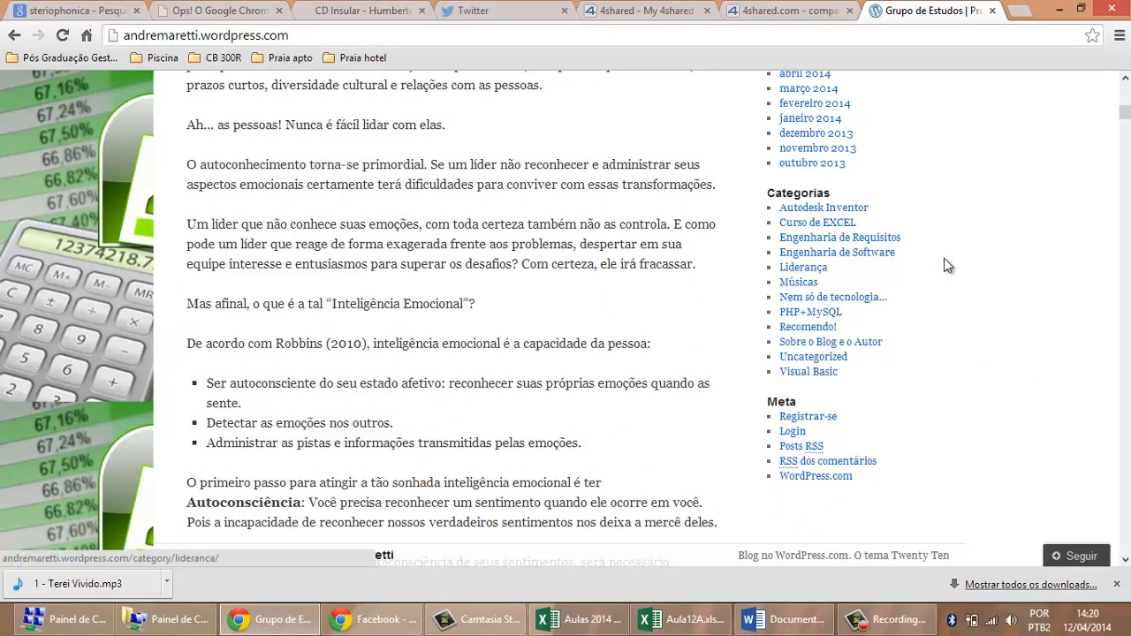
left_click(842, 225)
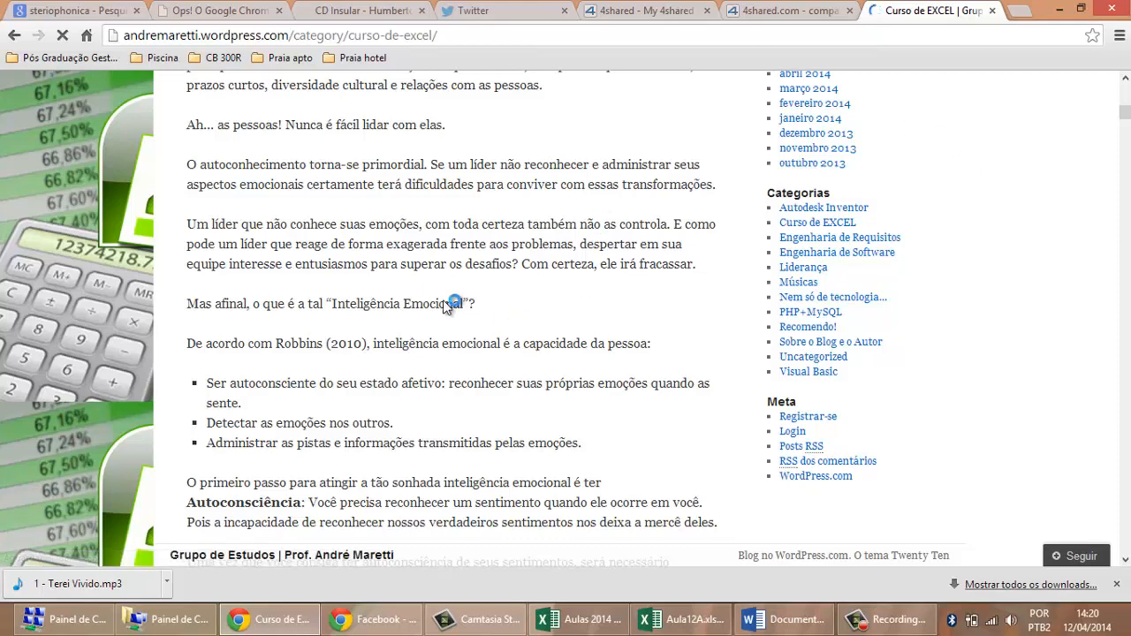
- Page back through the older Excel course posts to page 3 and open the "CURSO EXCEL: Cronograma" post
scroll(291, 409, "down", 15)
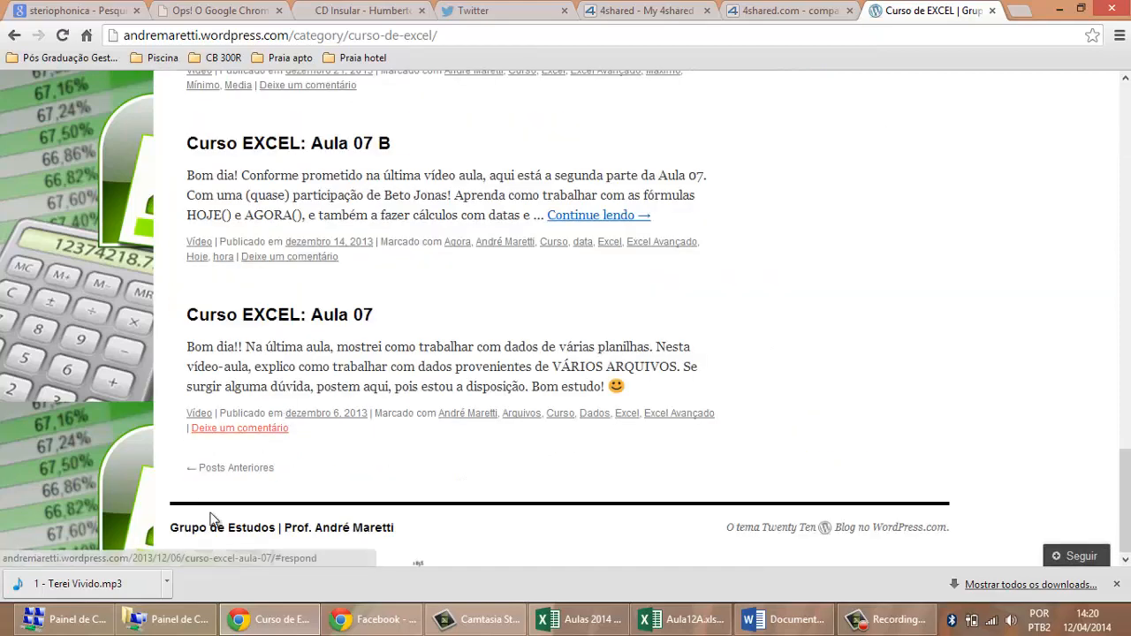
left_click(236, 467)
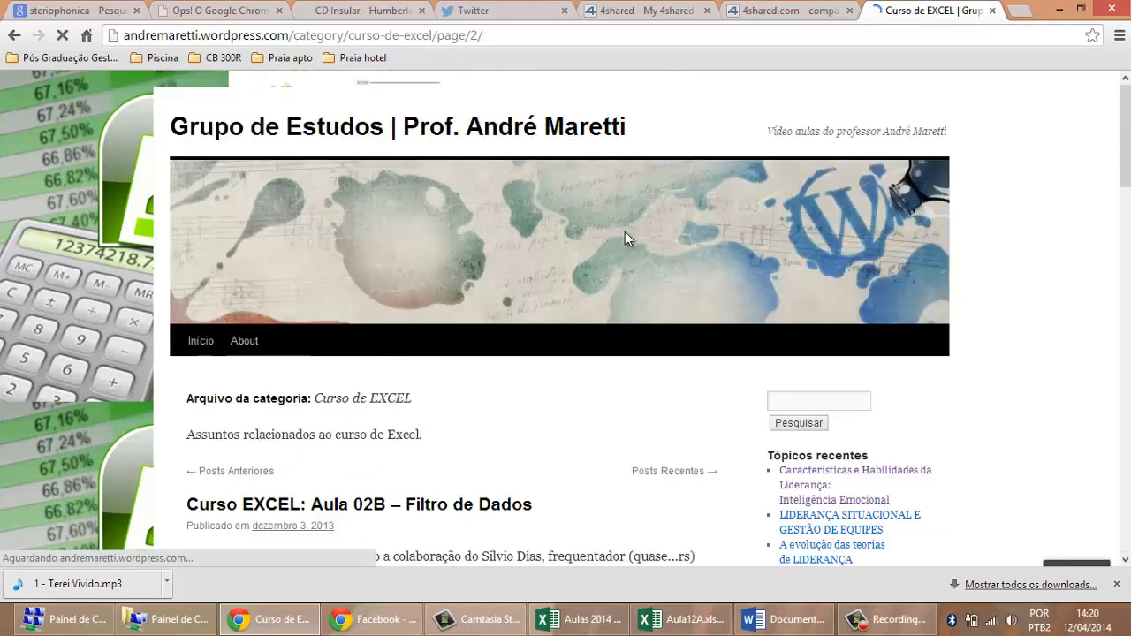
scroll(518, 315, "down", 15)
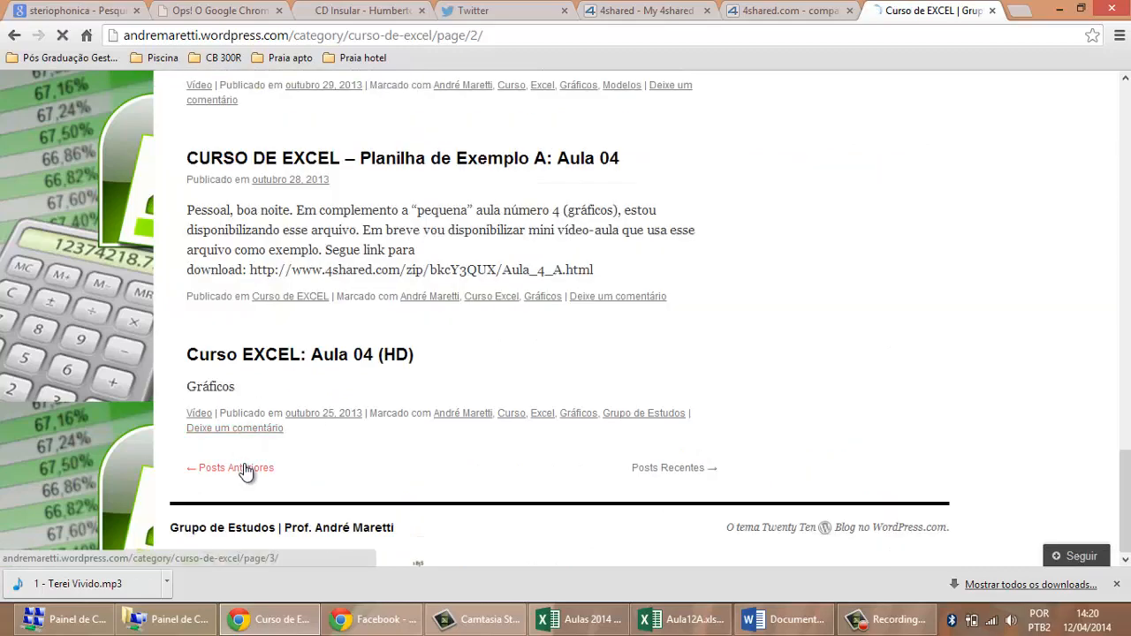
left_click(239, 469)
scroll(439, 375, "down", 15)
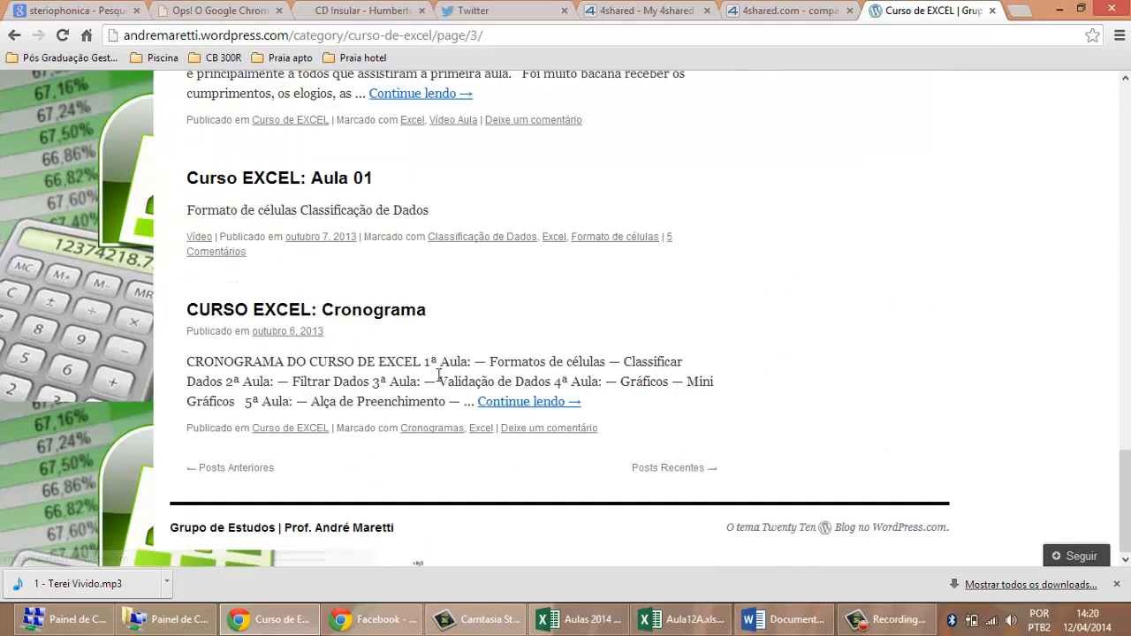
left_click(361, 320)
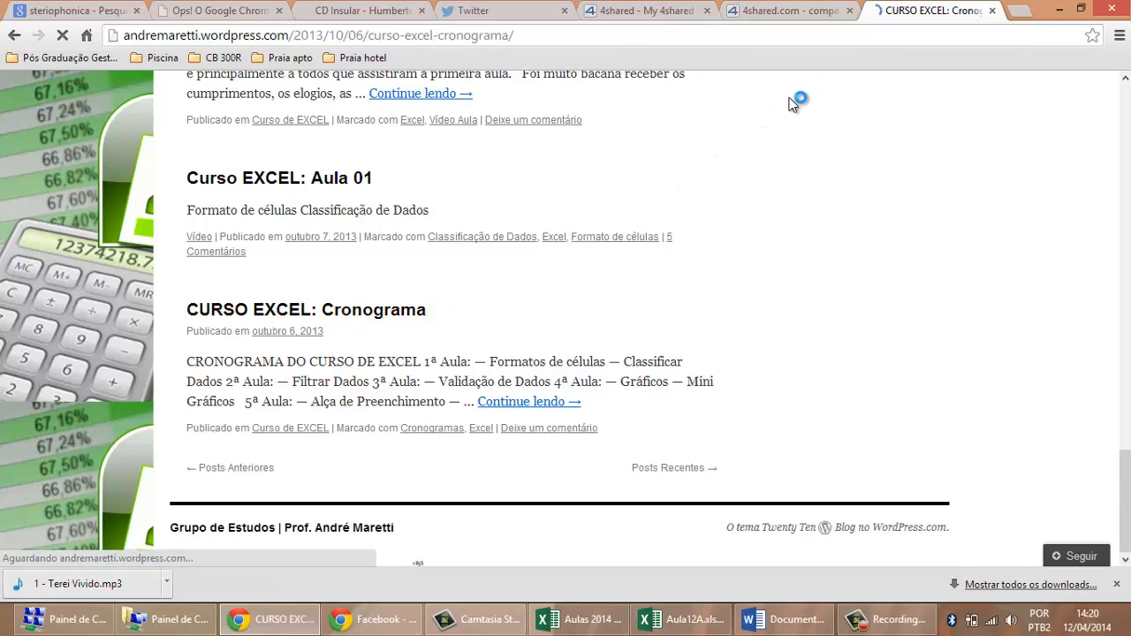
- Find the 12ª Aula entry in the course schedule and highlight it with its FORMULA SE SIMPLES line
scroll(209, 466, "down", 5)
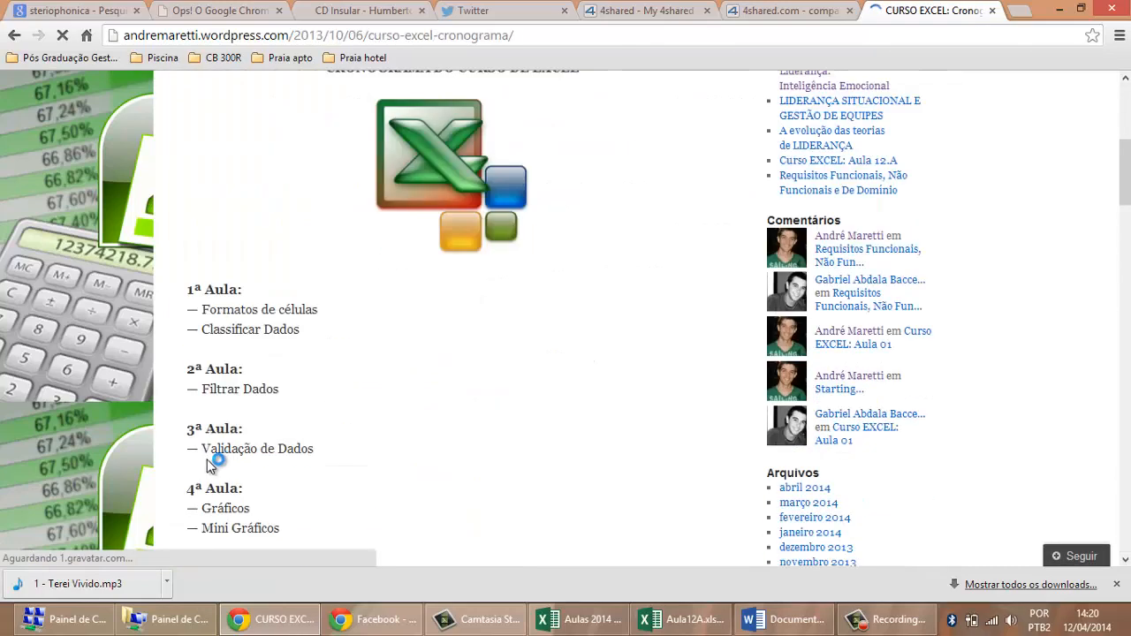
scroll(209, 466, "down", 15)
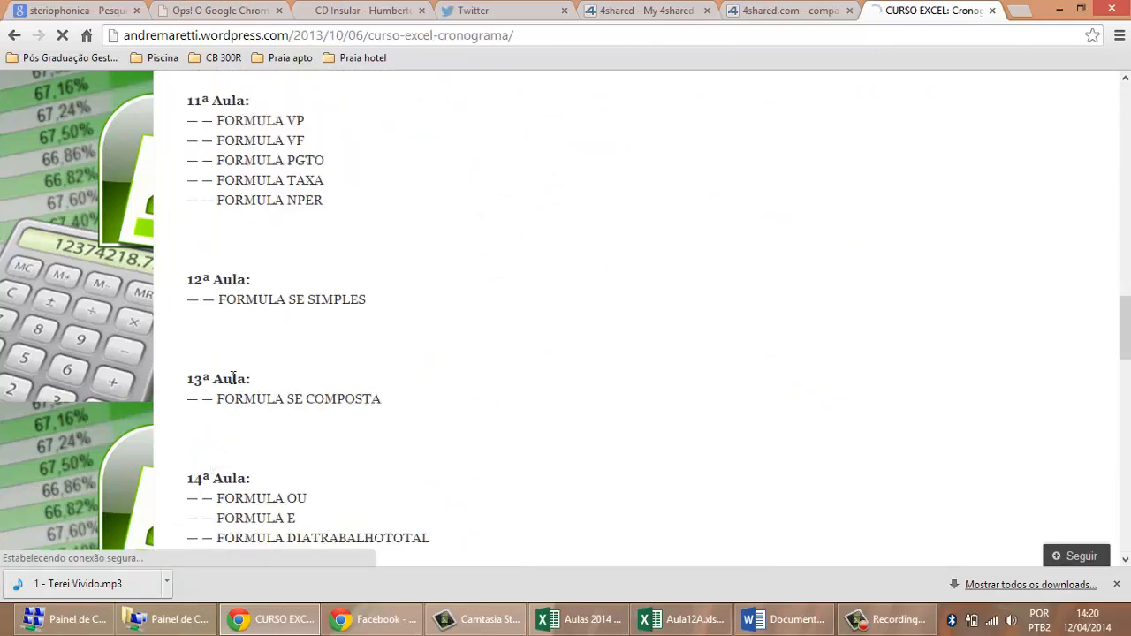
left_click_drag(174, 275, 379, 308)
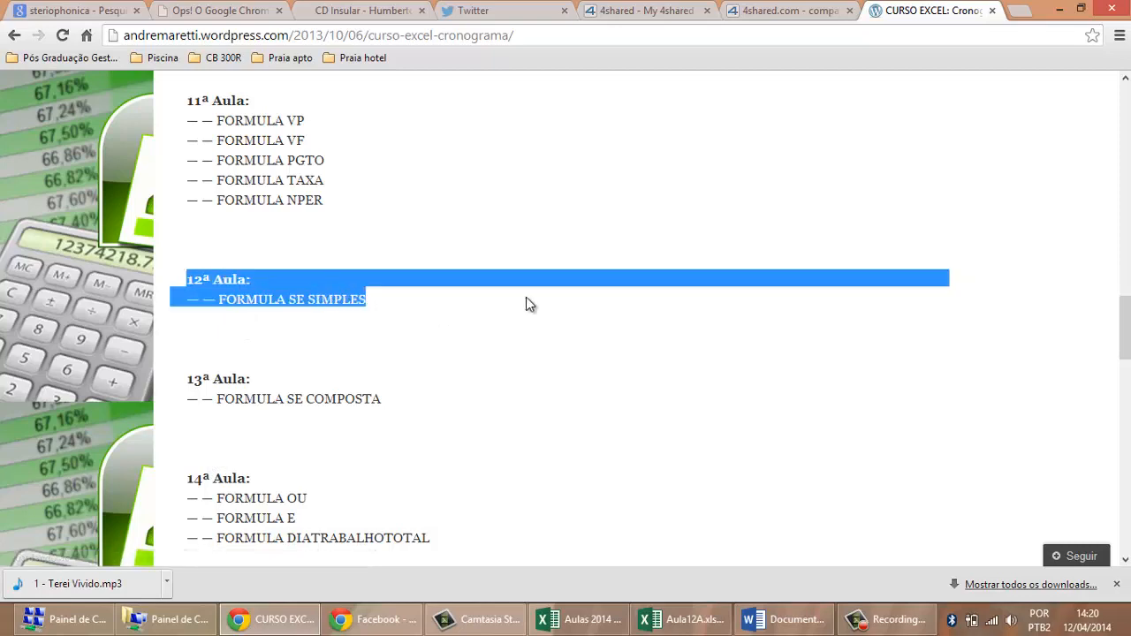
- Return to the Word document and insert an empty line below the SE syntax line
left_click(795, 619)
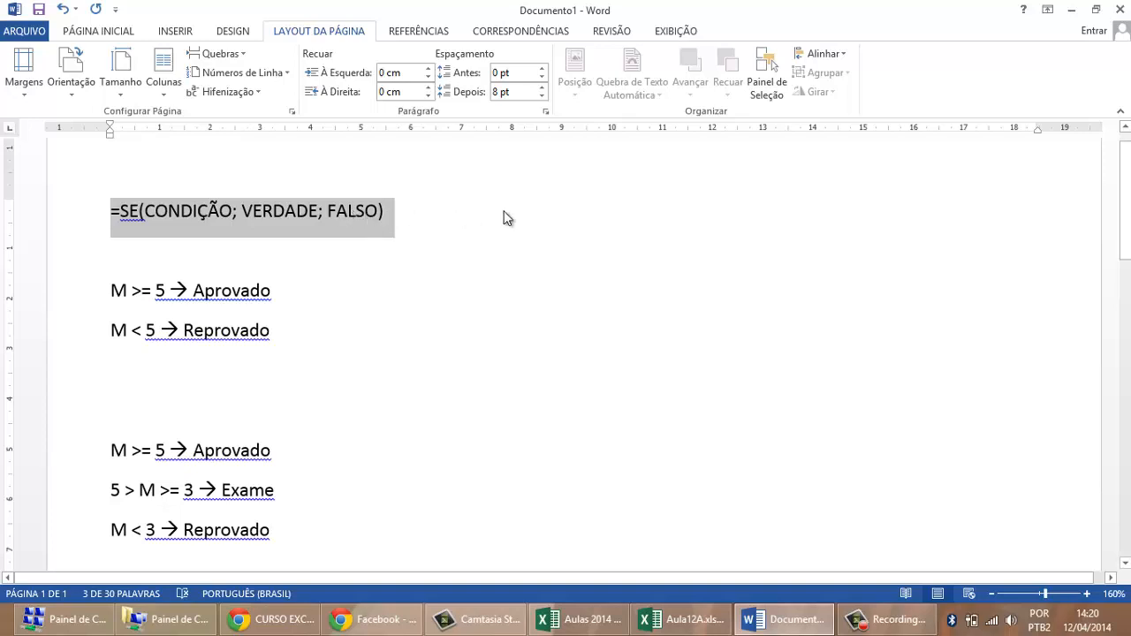
left_click(407, 215)
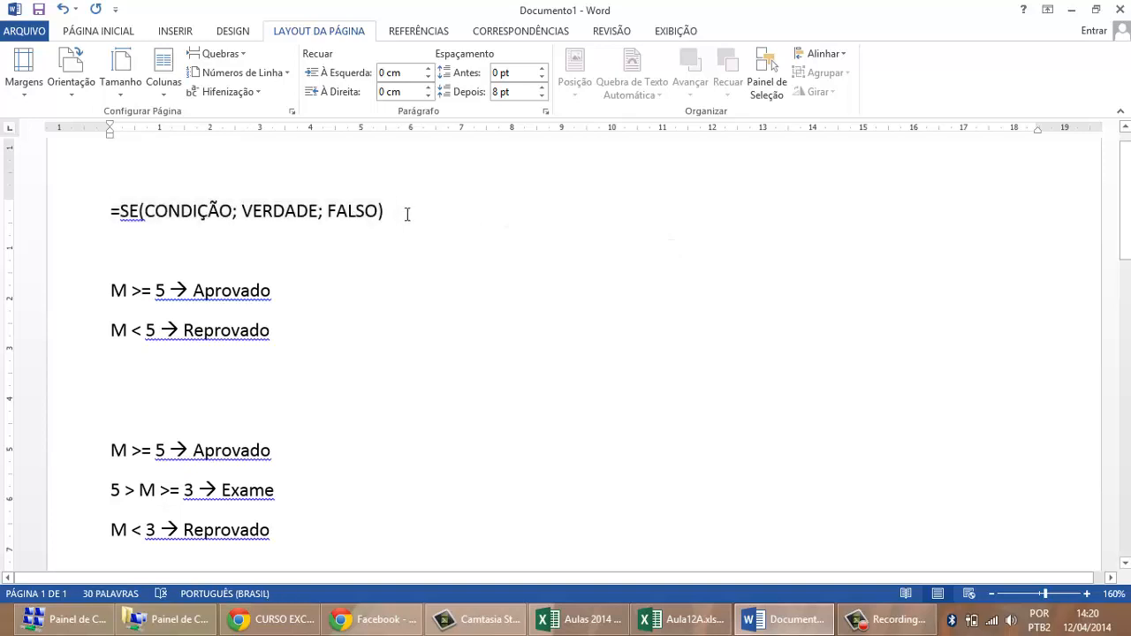
key("Return")
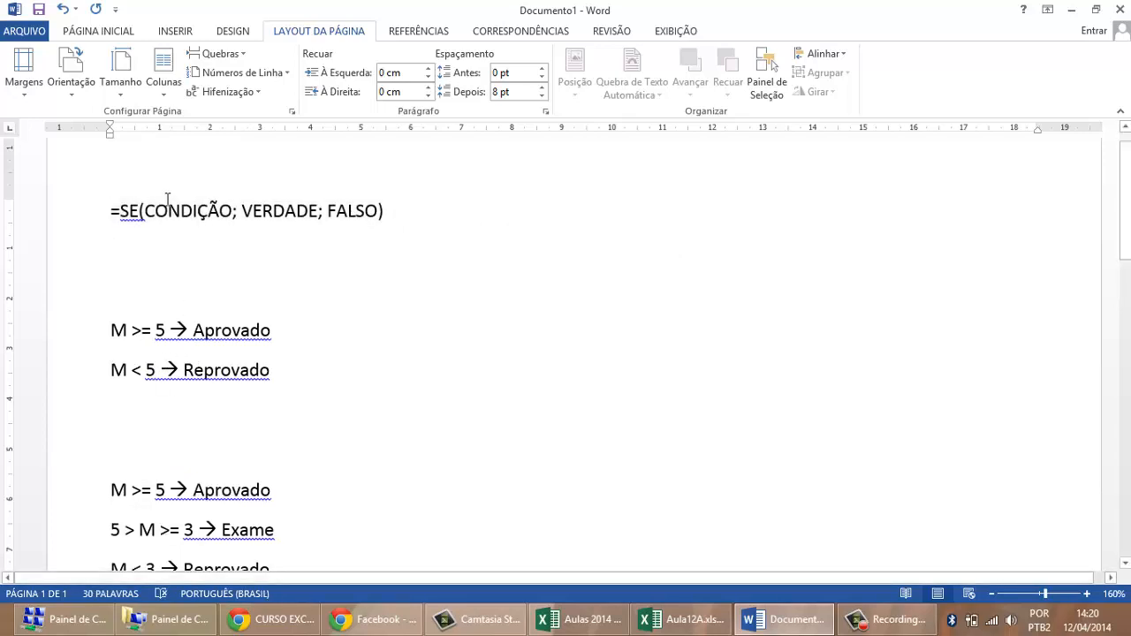
- Switch to the Aula12A.xlsx workbook in Excel and select the first student's Média cell I4
left_click(693, 625)
left_click(631, 235)
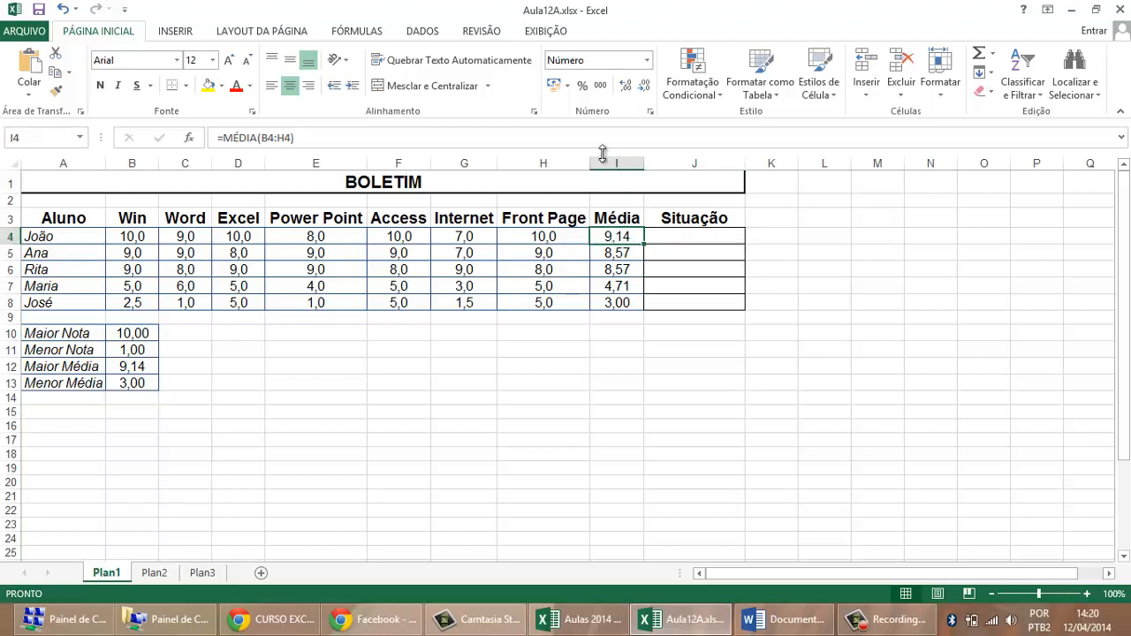
- Switch to the Word document and start the example line with =SE( followed by M >= 5 copied from the first rule
left_click(783, 619)
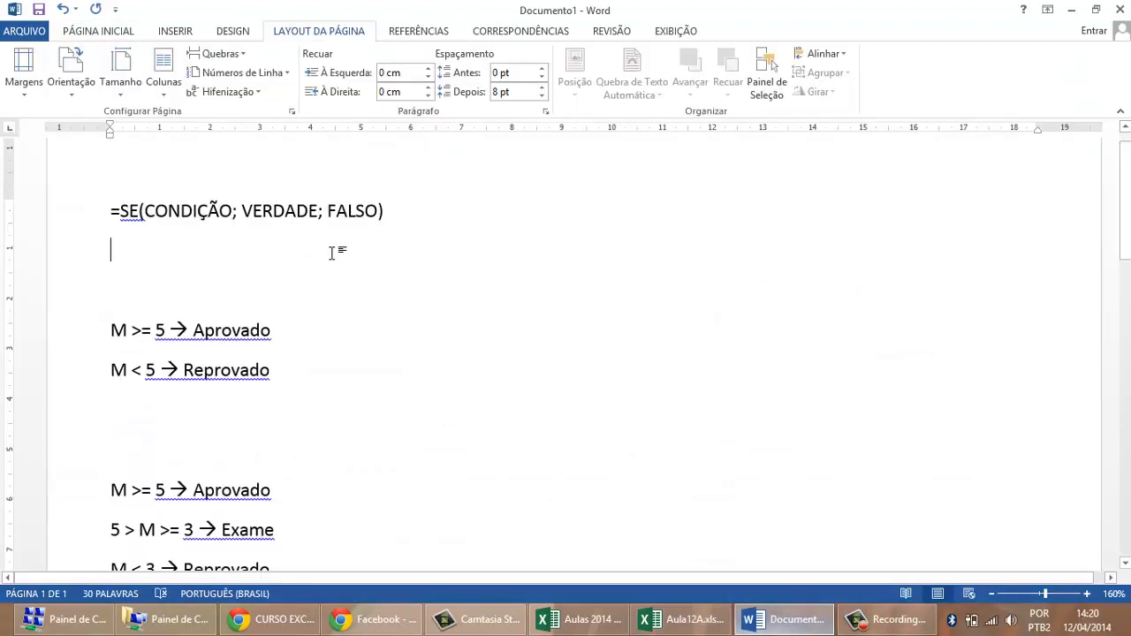
type("=se")
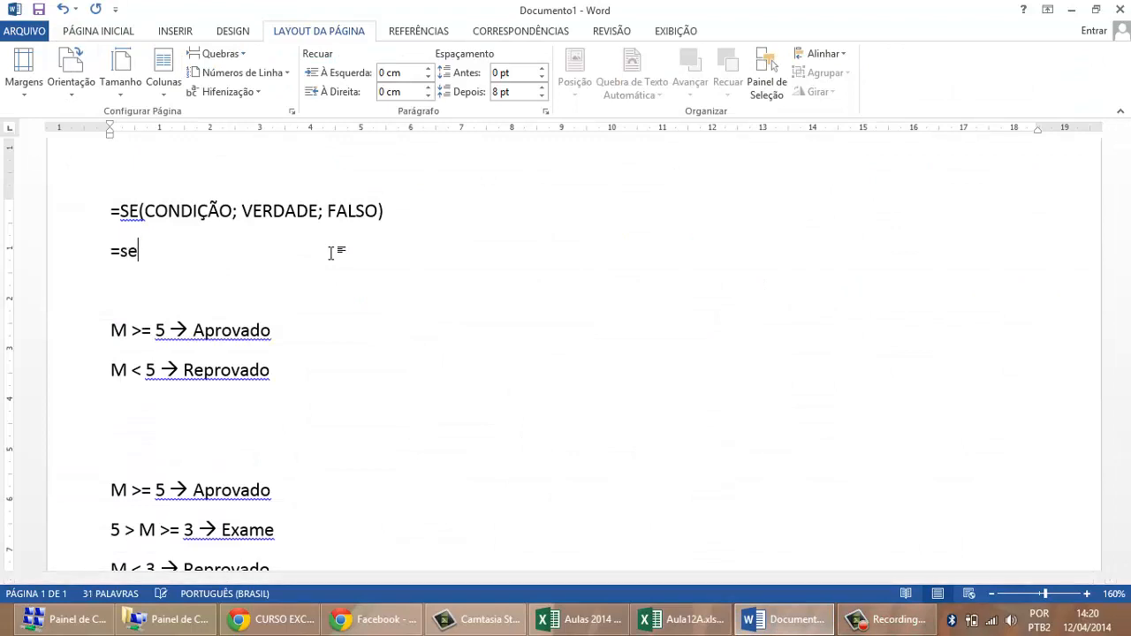
key("BackSpace")
key("BackSpace")
type("SE(")
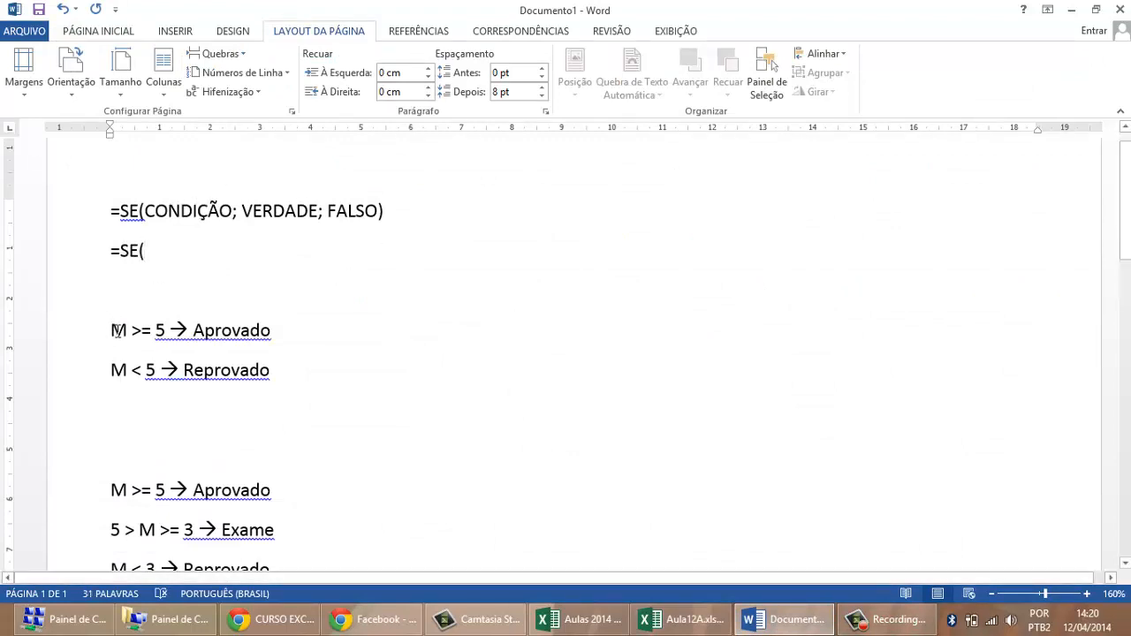
left_click_drag(168, 331, 146, 245)
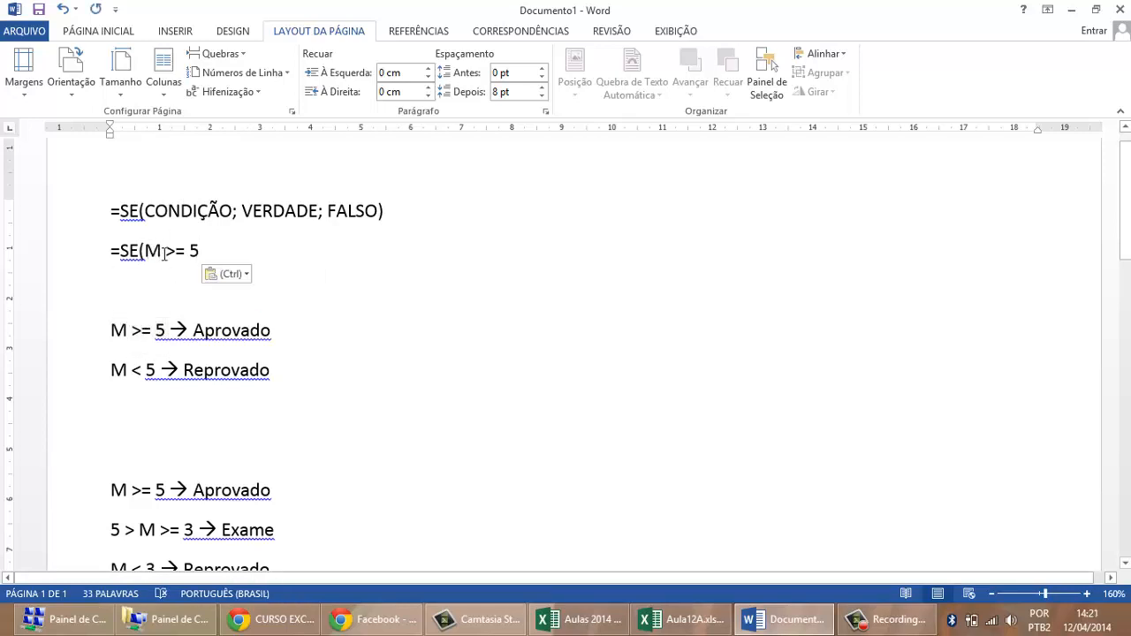
- Replace the M in the example formula's condition with the cell reference I5
double_click(151, 251)
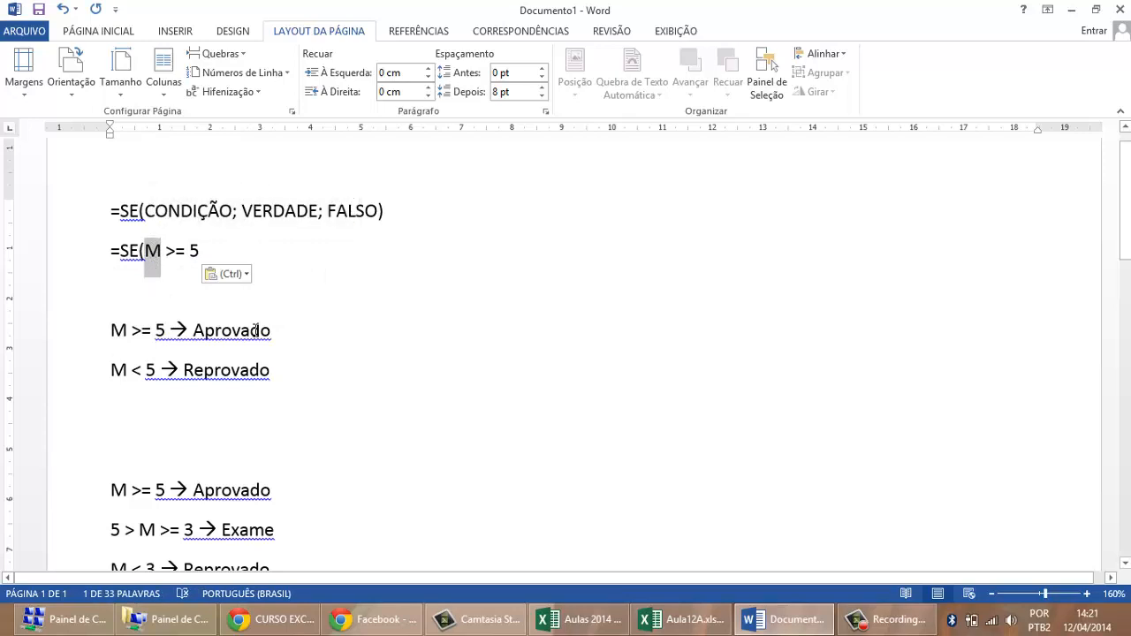
key("Delete")
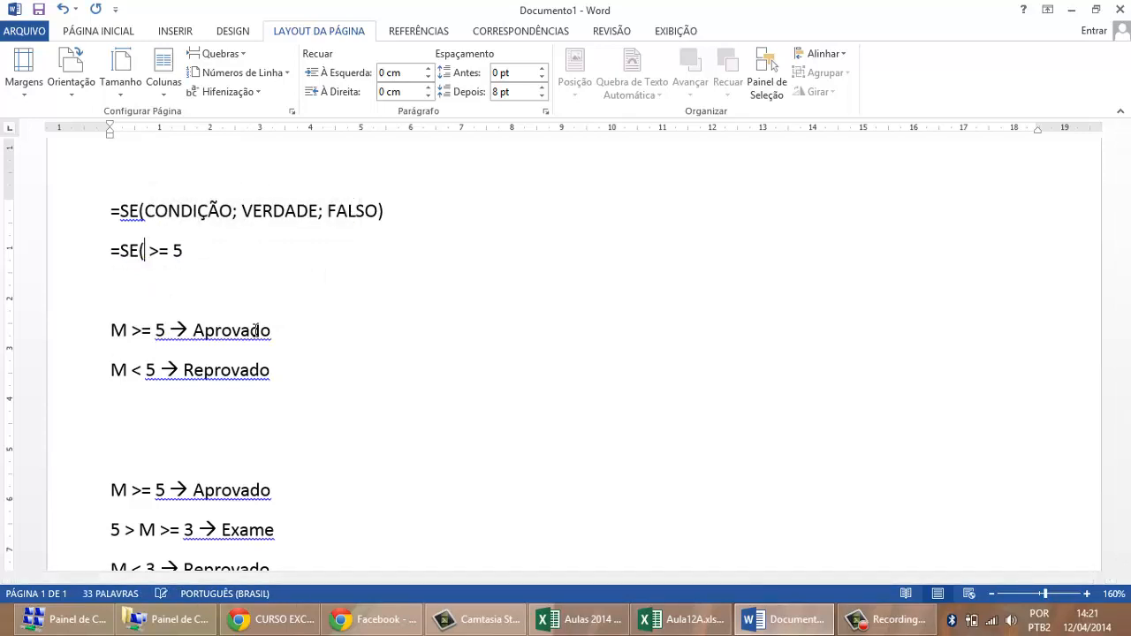
type("I5")
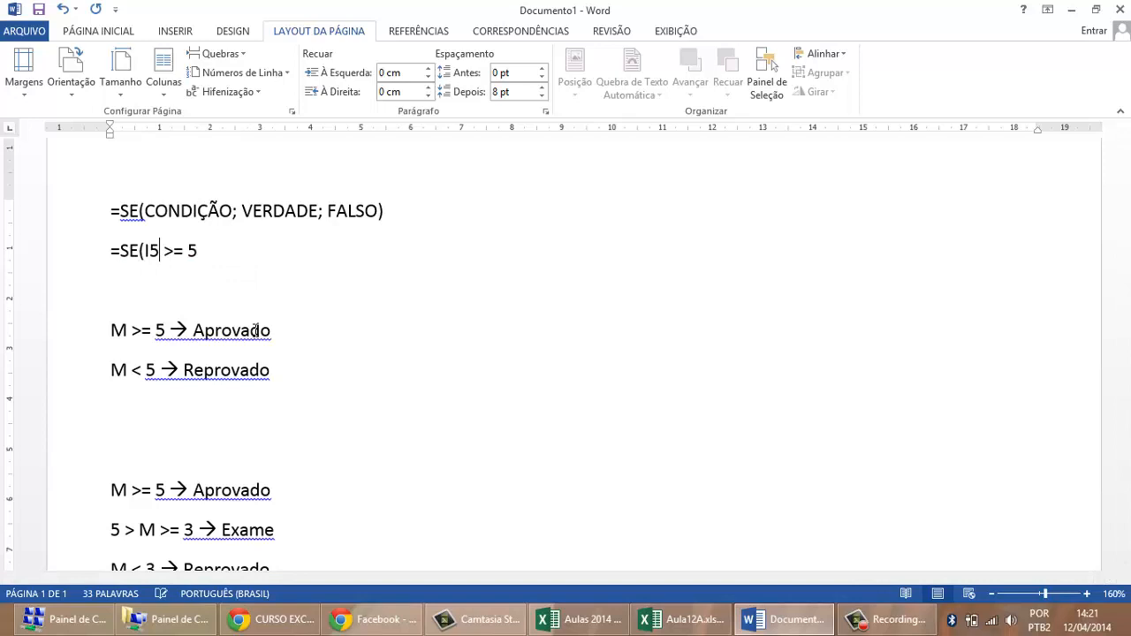
- Check the Média cell's address in the Aula12A.xlsx workbook, correct the Word formula's reference to I4 and remove the spaces from its condition
left_click(648, 621)
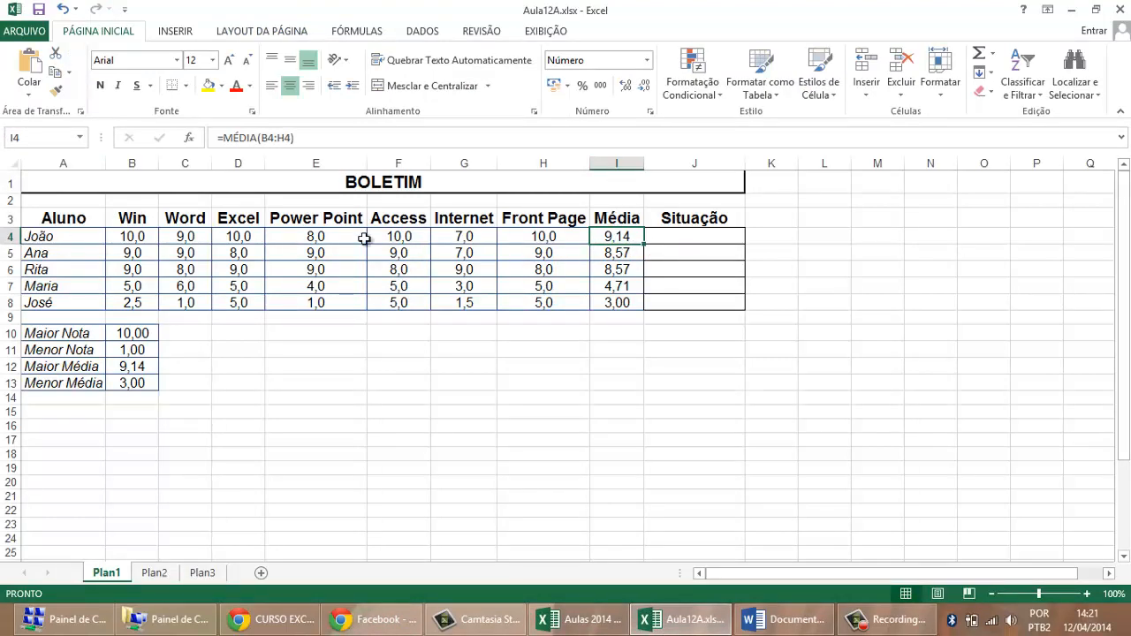
left_click(784, 619)
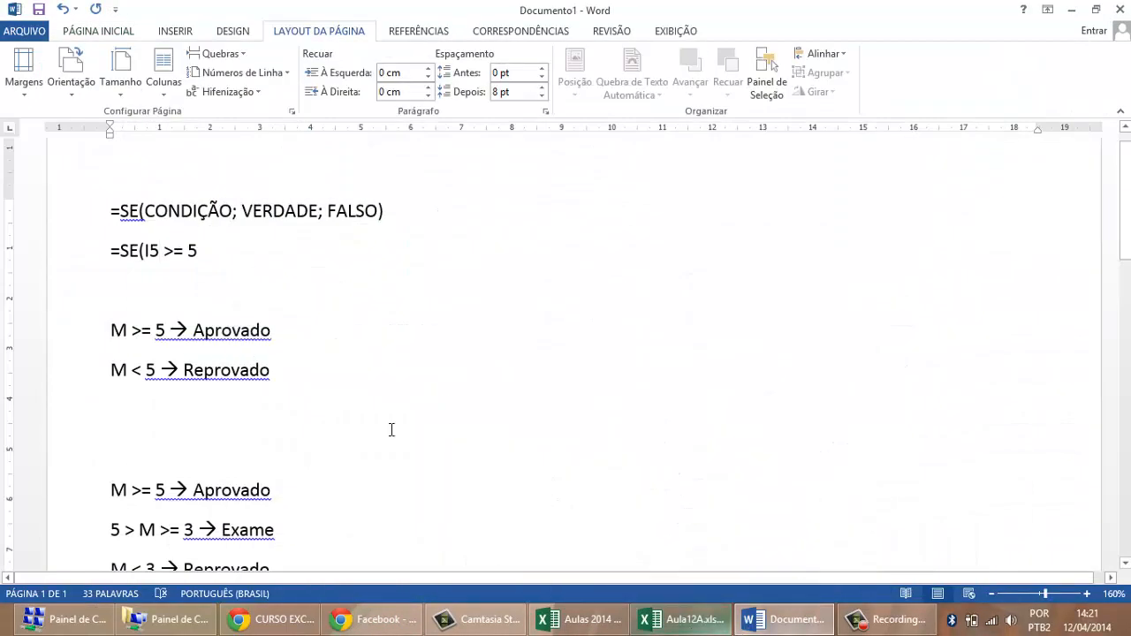
left_click_drag(160, 251, 149, 251)
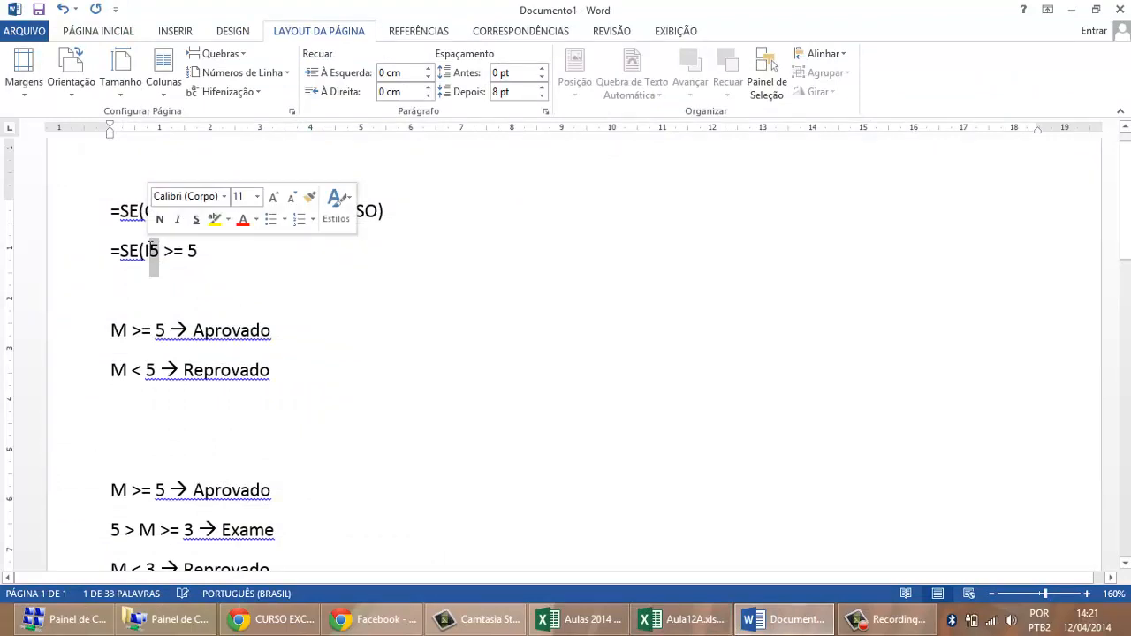
type("4")
key("Delete")
key("Right")
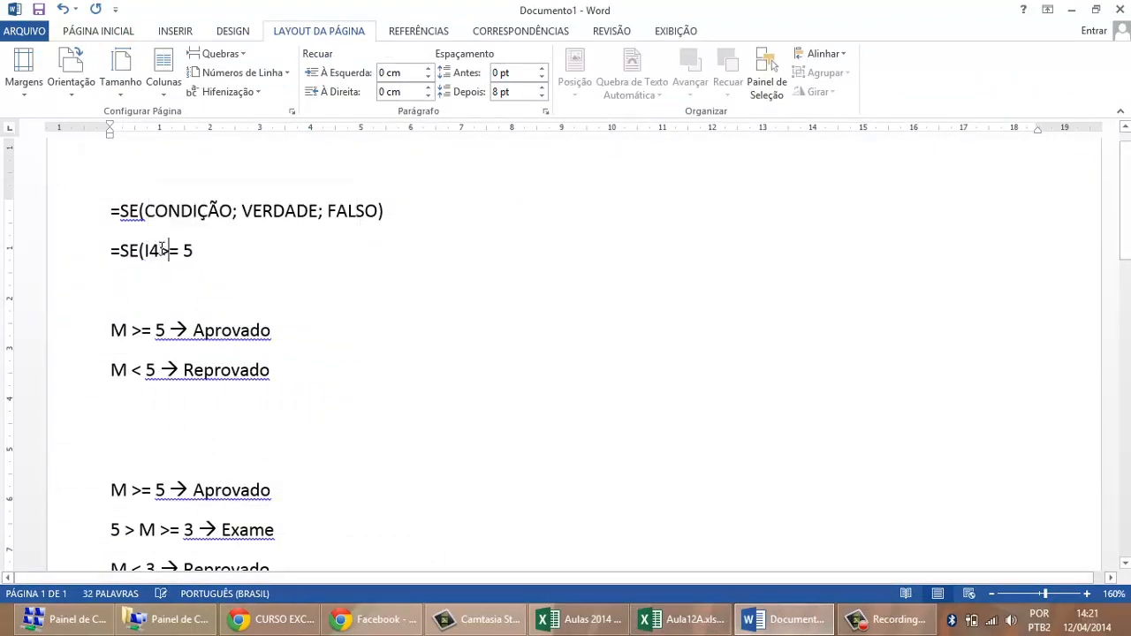
key("Right")
key("Delete")
- Add a semicolon and the true result Aprovado, copied from the first rule and enclosed in quotation marks, to the example formula
type(";")
left_click_drag(270, 330, 198, 330)
key("ctrl+c")
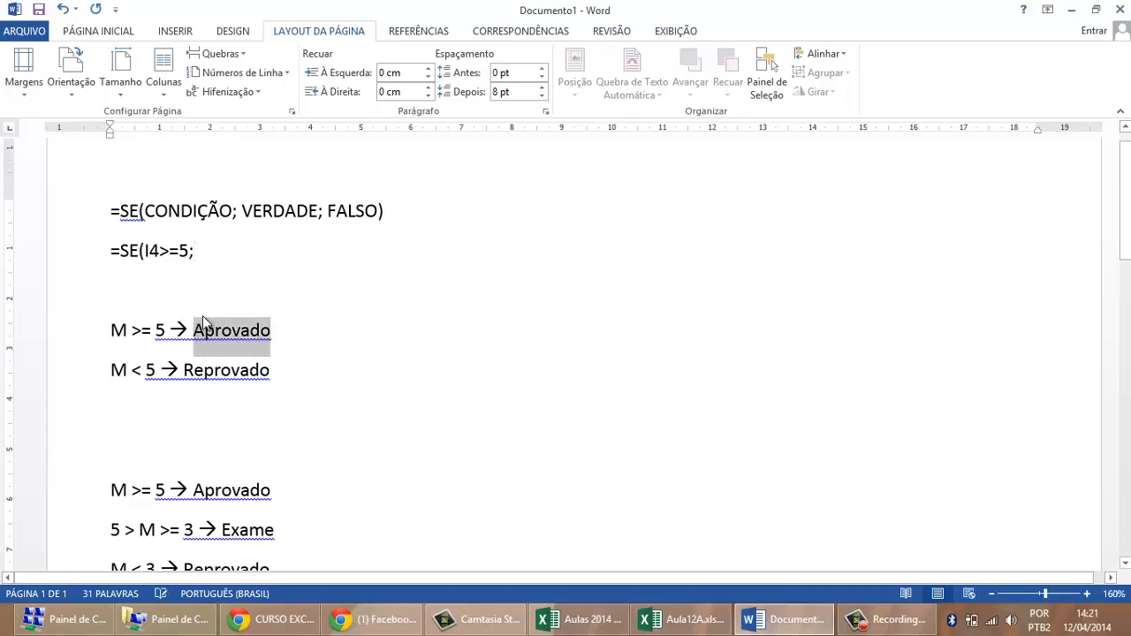
left_click(202, 251)
key("ctrl+v")
left_click(203, 250)
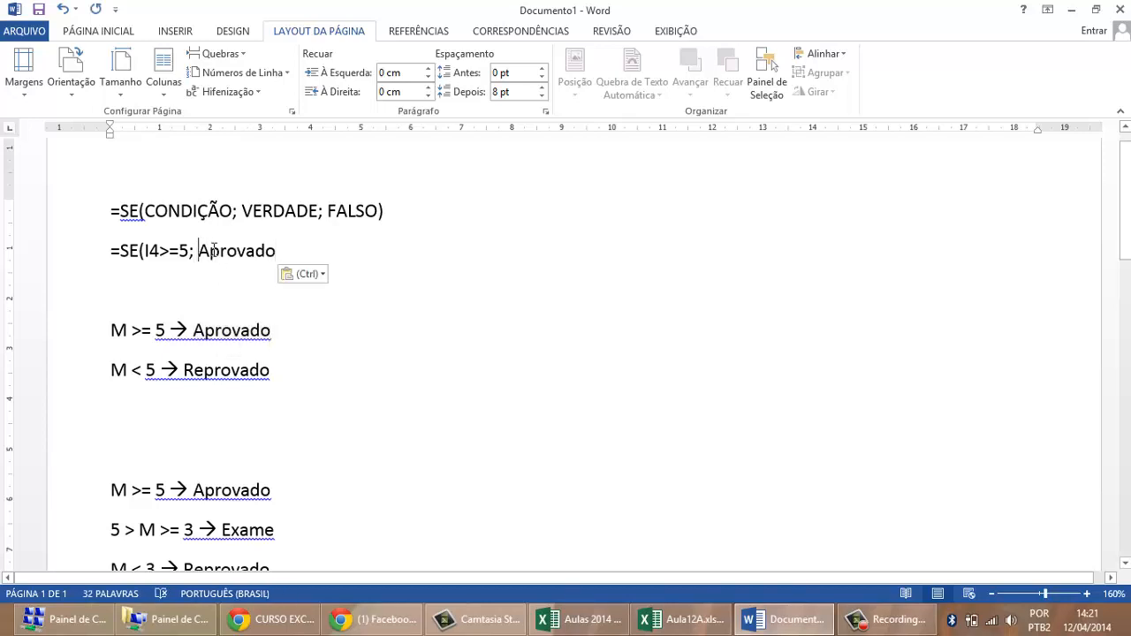
key("BackSpace")
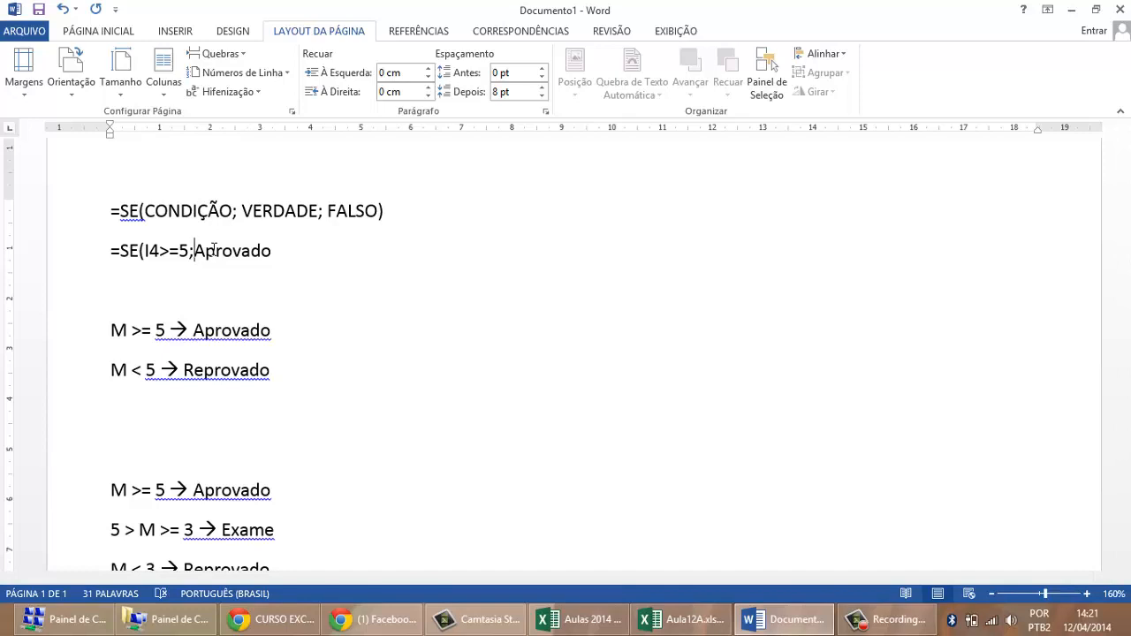
type("\"")
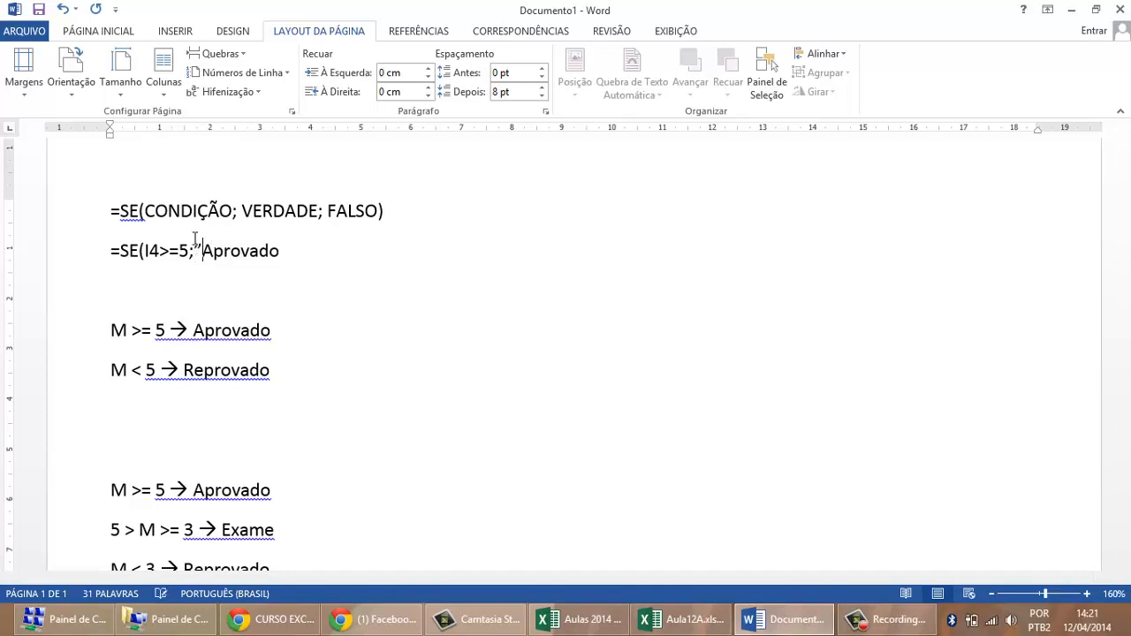
left_click(282, 250)
type("\"")
- Complete the example formula with a semicolon, the false result Reprovado in quotation marks and a closing parenthesis
type(";")
left_click_drag(275, 368, 187, 373)
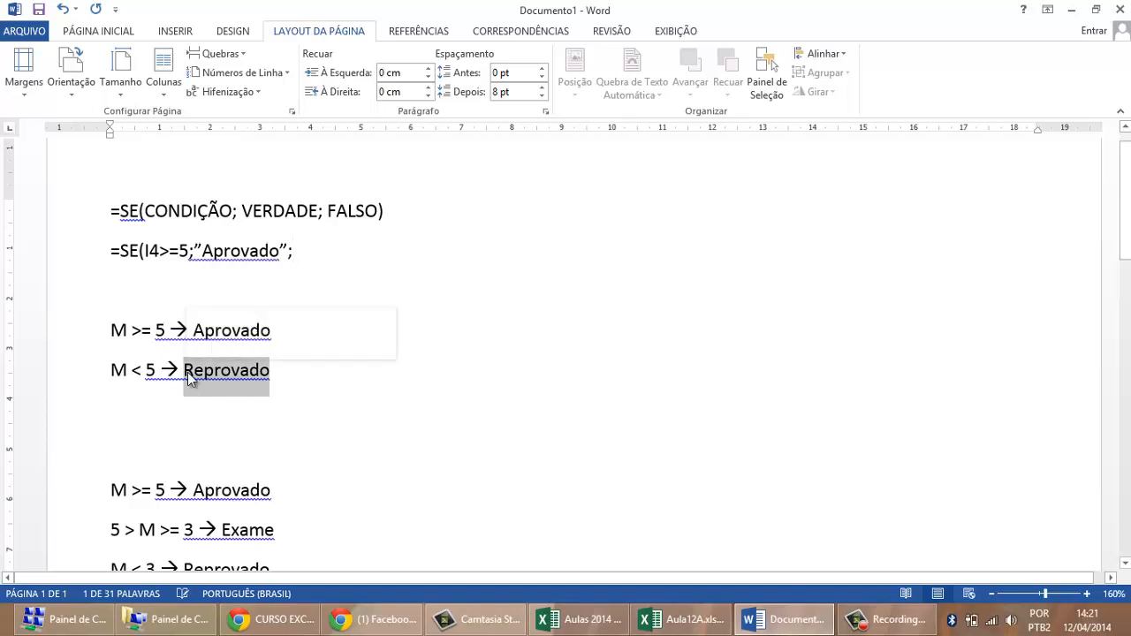
left_click(298, 251)
key("ctrl+v")
left_click(296, 251)
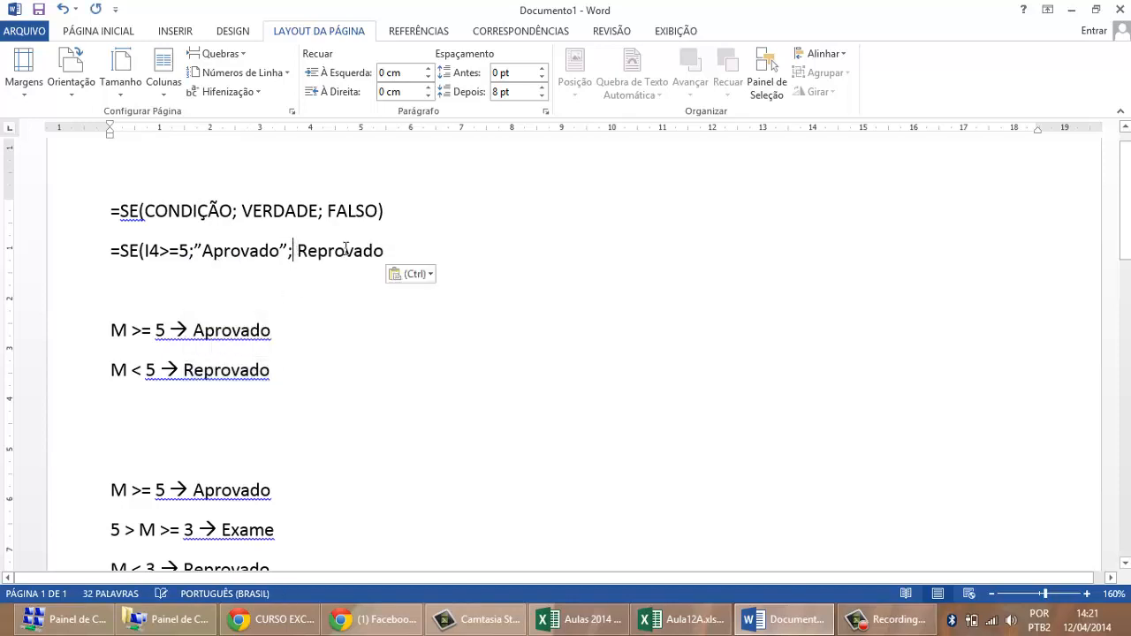
key("BackSpace")
type("\"")
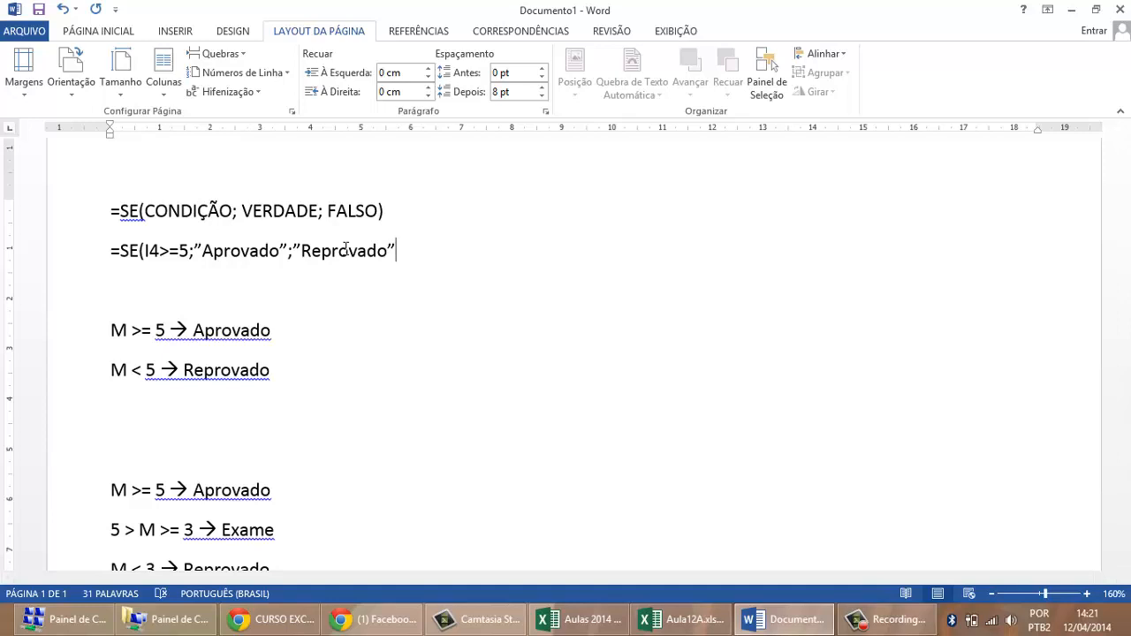
type(")")
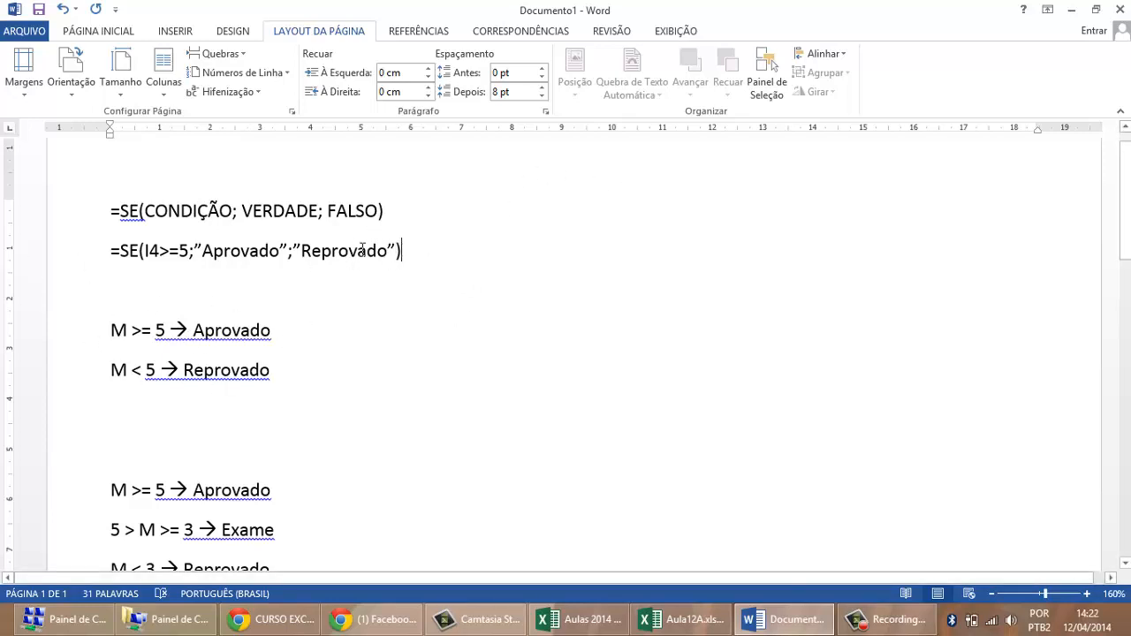
- Copy the finished SE formula from Word into the first student's Situação cell J4 in the Aula12A.xlsx workbook
left_click_drag(362, 251, 61, 250)
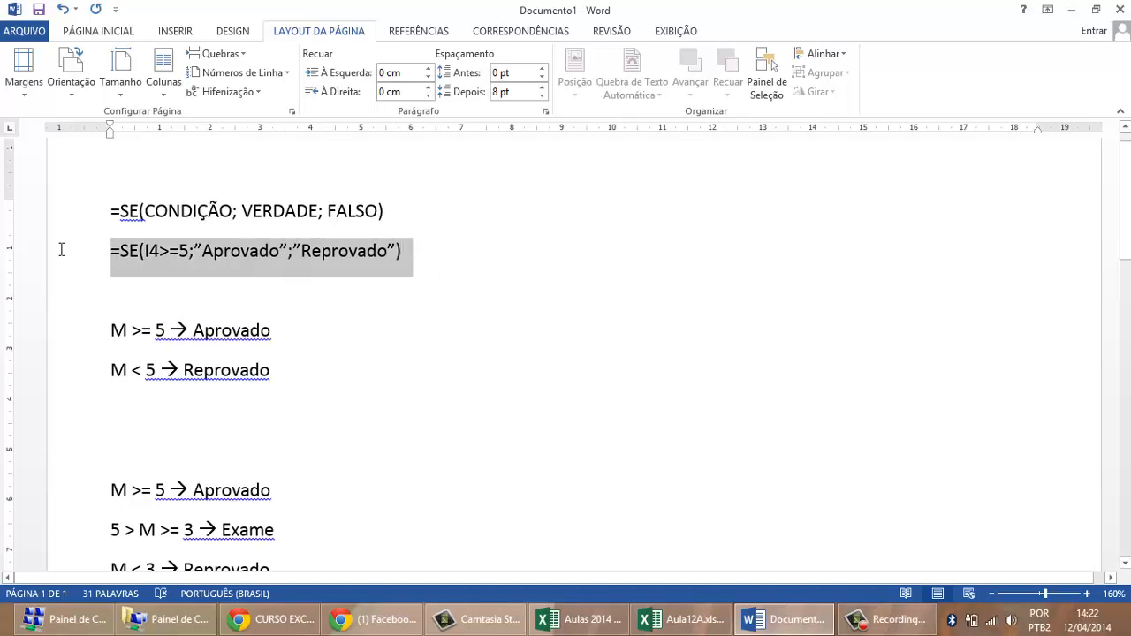
left_click(716, 619)
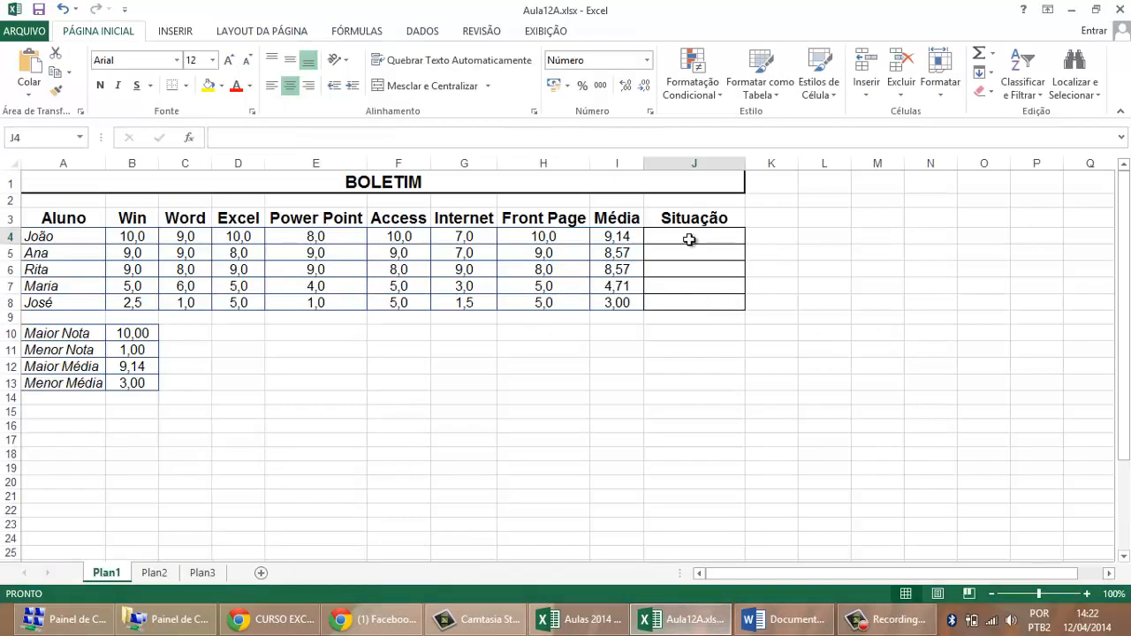
double_click(689, 239)
key("ctrl+v")
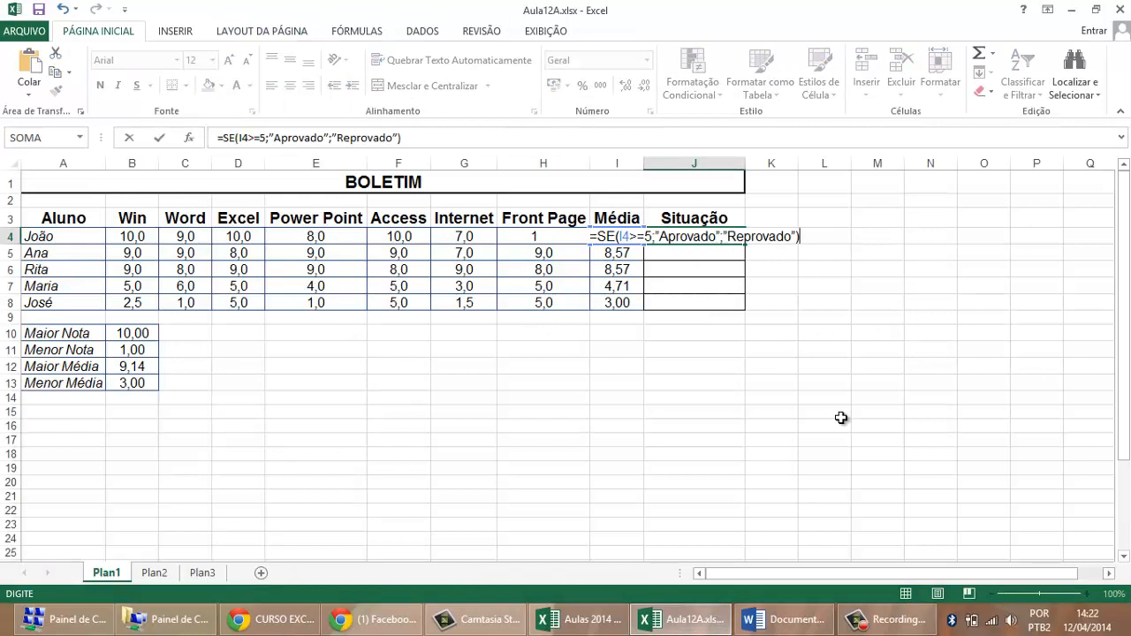
key("Return")
- Edit the formula in J4 so that Aprovado and Reprovado are enclosed in straight quotation marks
left_click(704, 236)
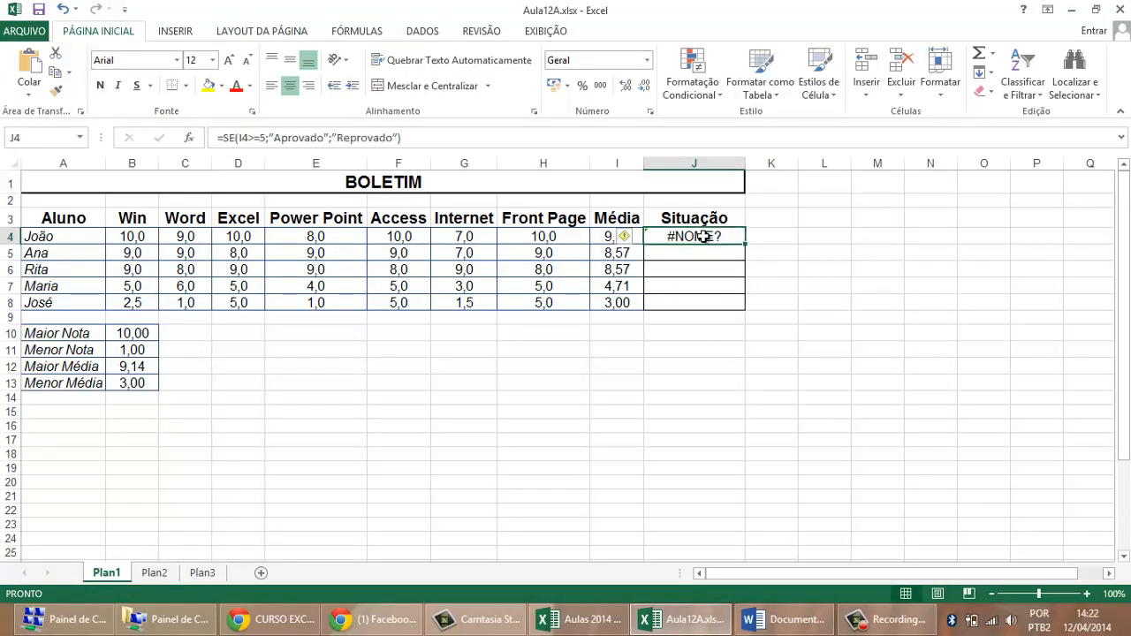
double_click(704, 237)
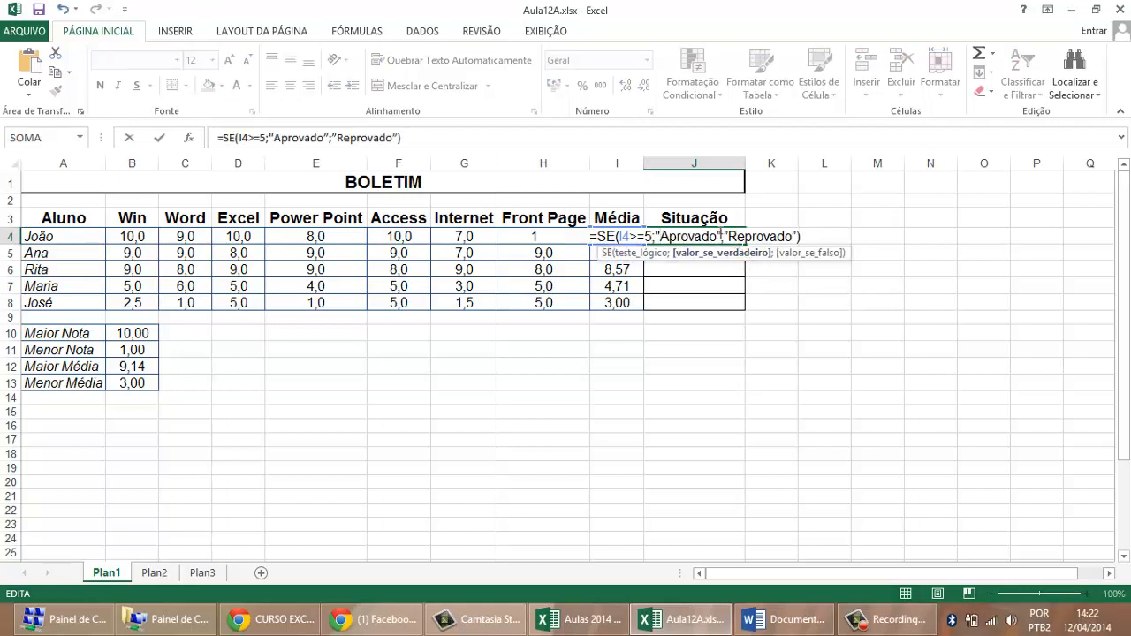
left_click(727, 236)
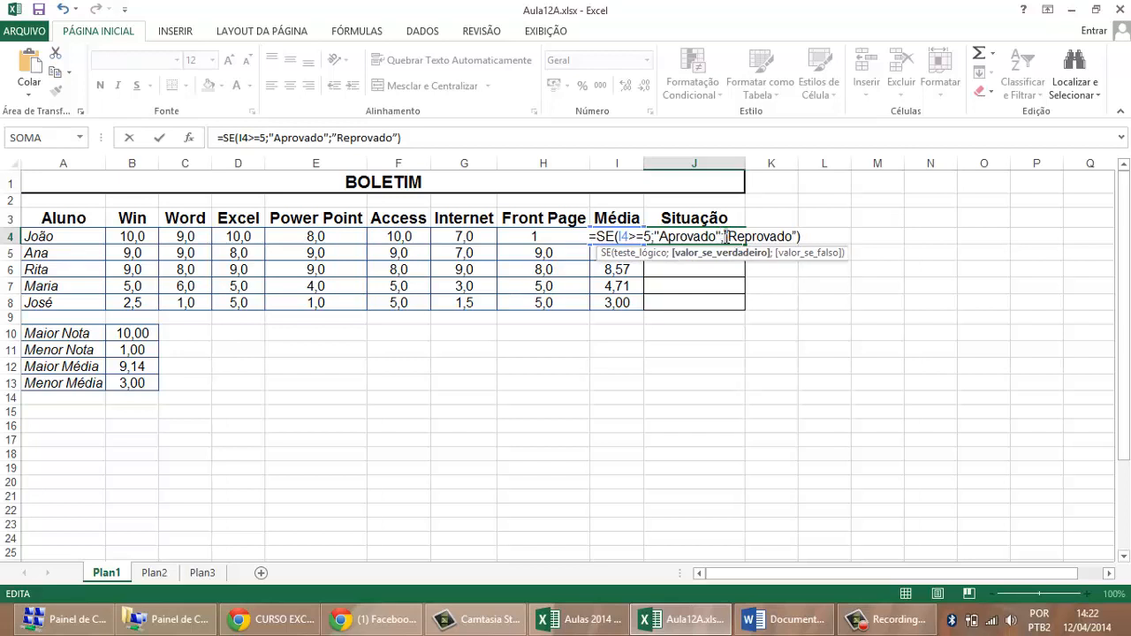
type("\"")
left_click(795, 235)
type("\"")
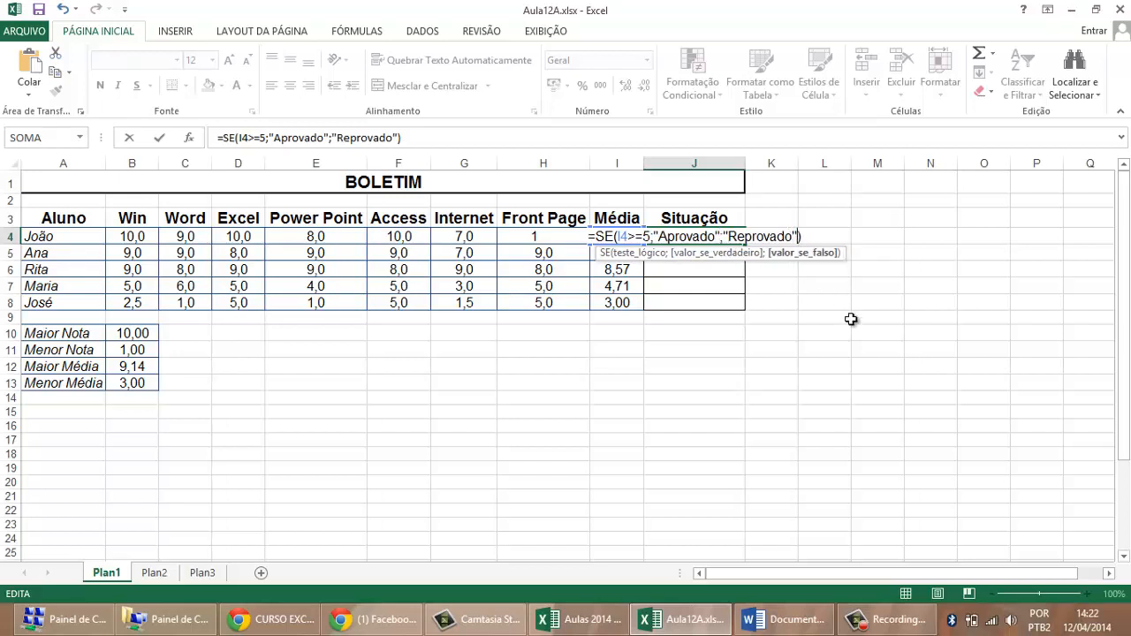
key("Return")
- Review the J4 formula against the average in I4 and fill it down the Situação column to J8
left_click(718, 237)
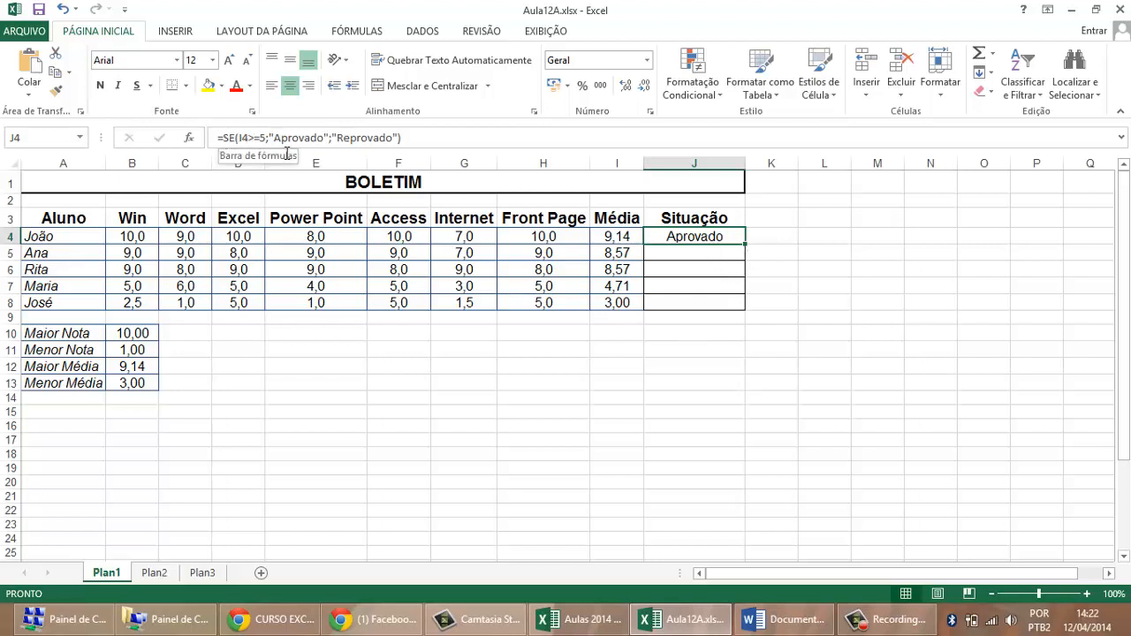
left_click(617, 235)
left_click(669, 240)
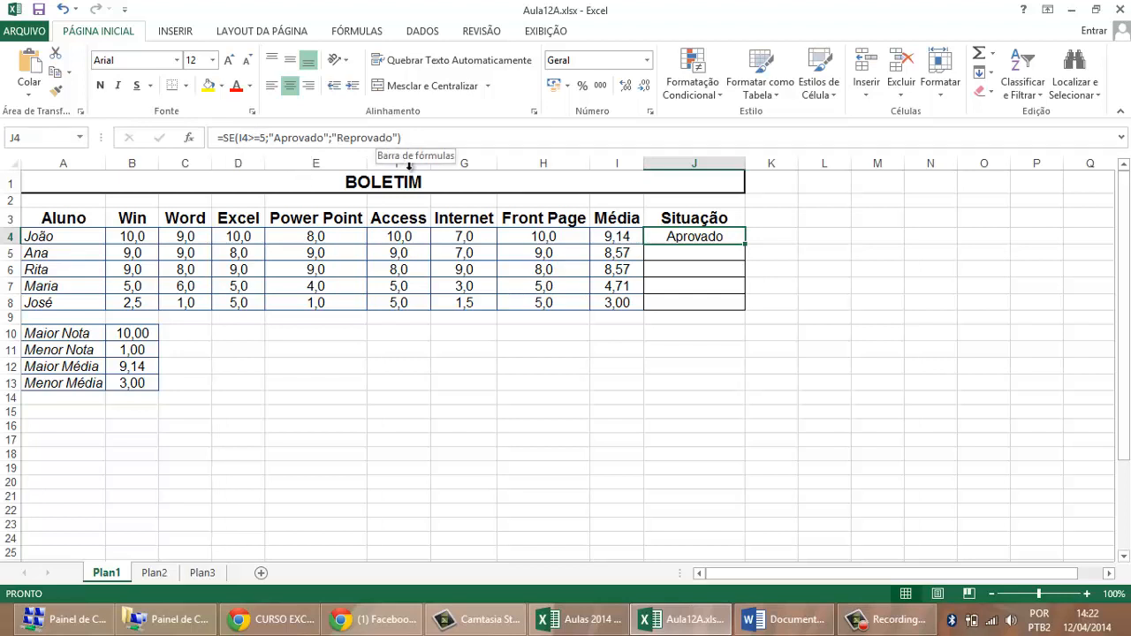
left_click_drag(752, 252, 748, 312)
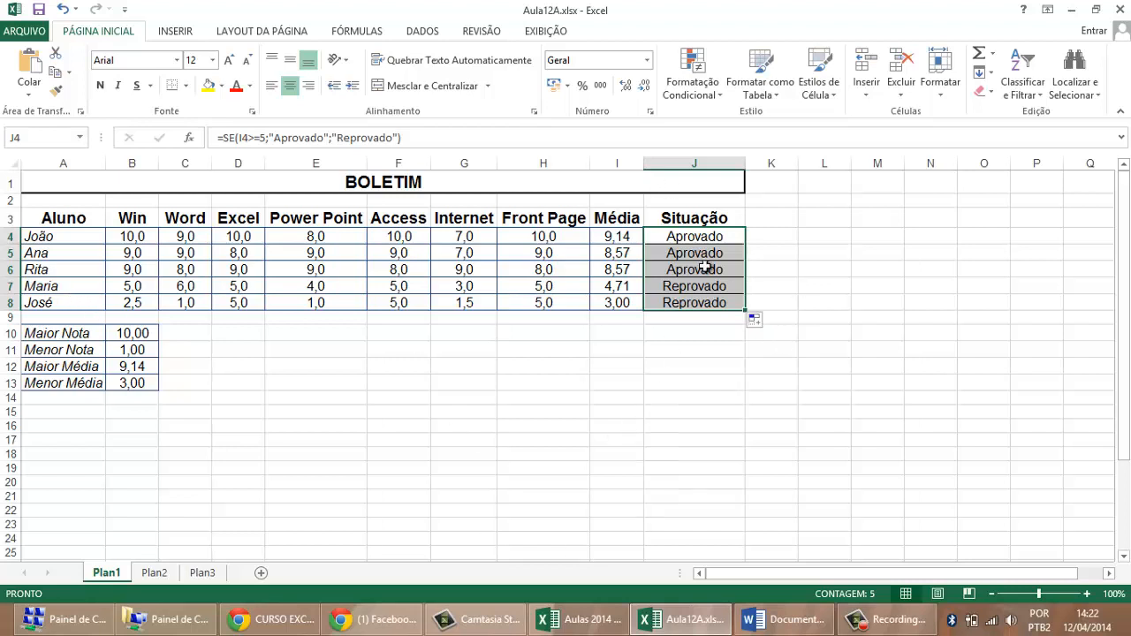
- Undo the fill of the Situação column and clear the formula from J4
left_click(62, 12)
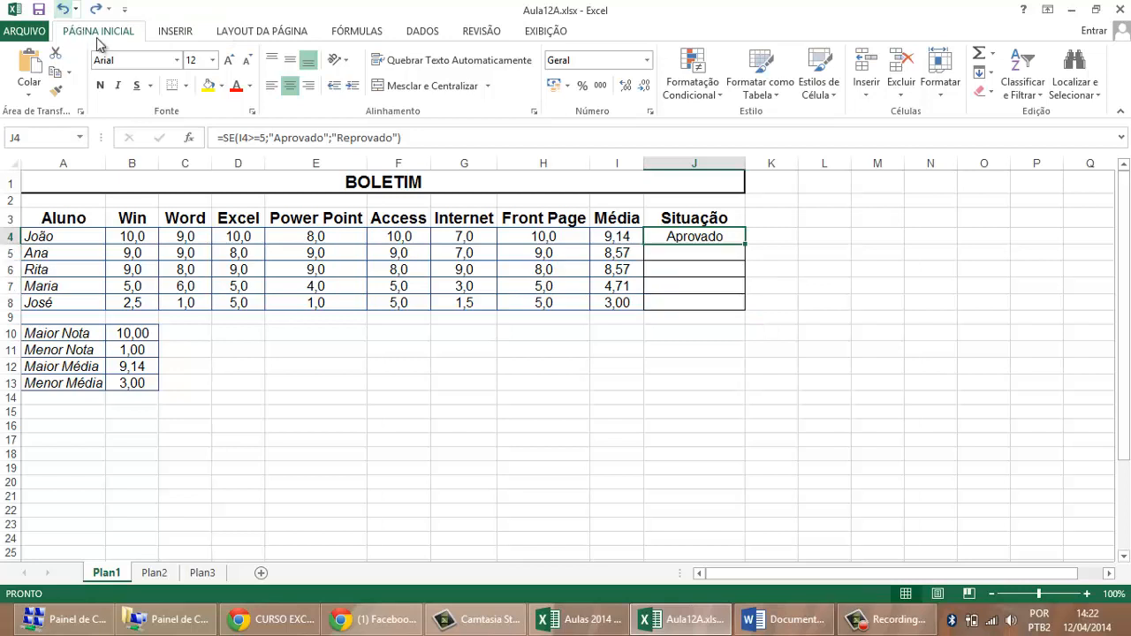
key("Delete")
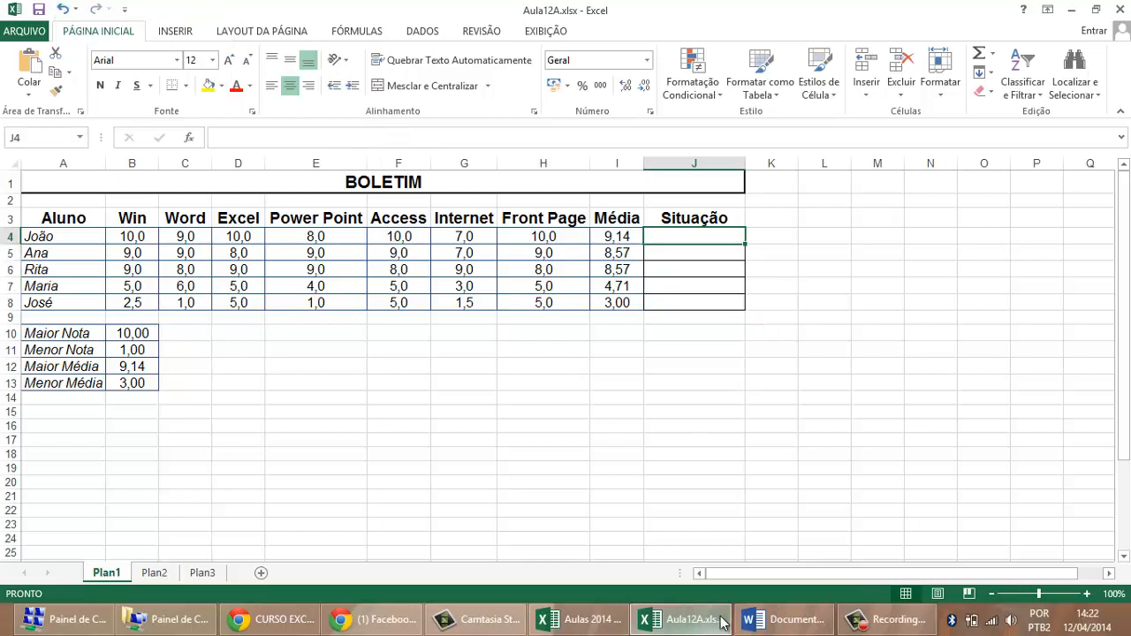
- Return to the Word document and insert an empty line between the SE syntax line and the example formula
left_click(784, 619)
left_click(420, 225)
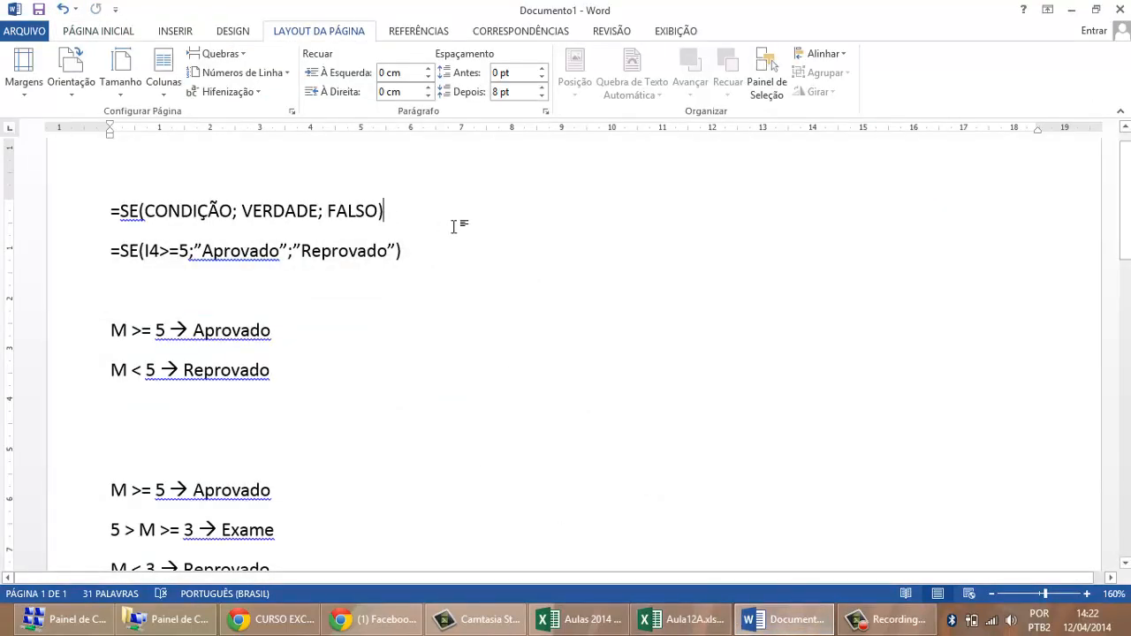
key("Return")
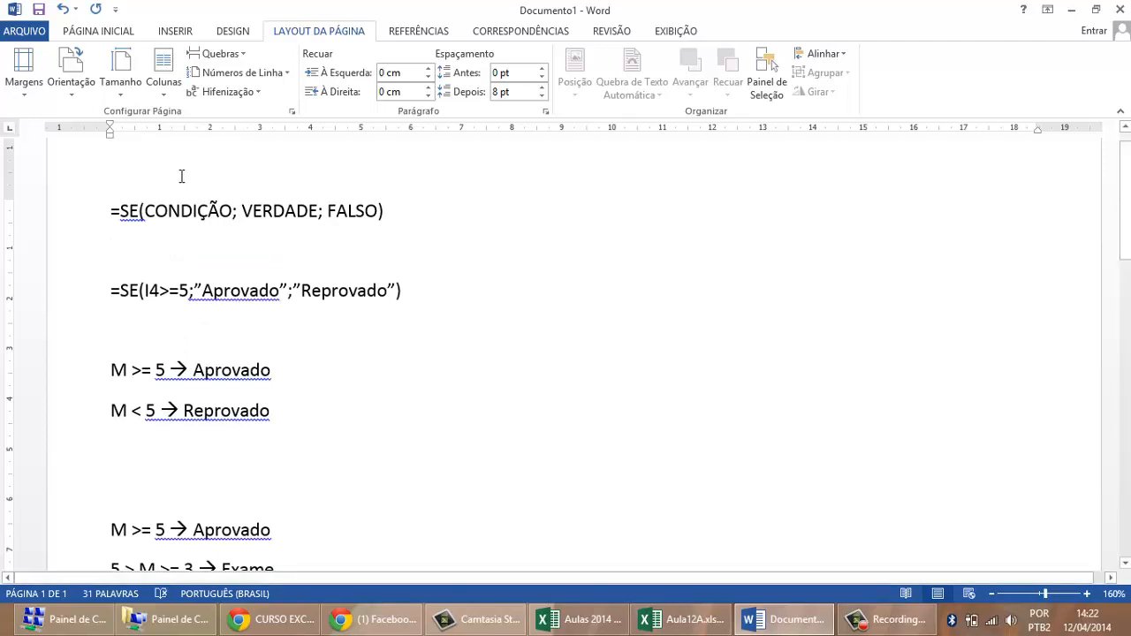
- Draw an arrow from CONDIÇÃO in the SE syntax line down to I4>=5 in the example formula
left_click(175, 30)
left_click(257, 80)
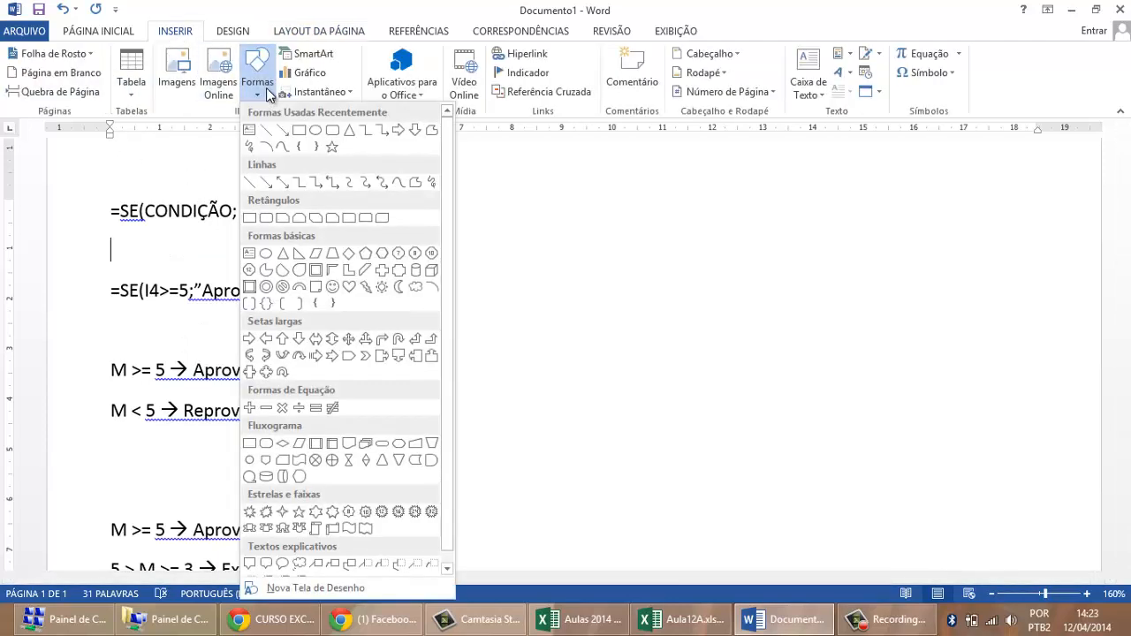
left_click(285, 129)
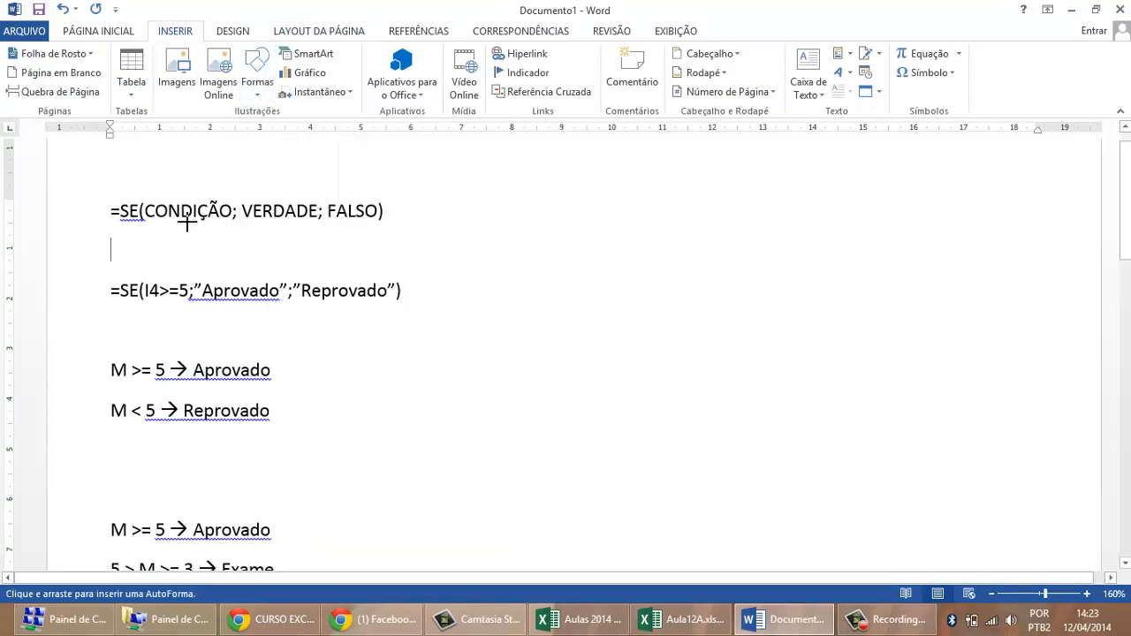
left_click_drag(184, 222, 173, 272)
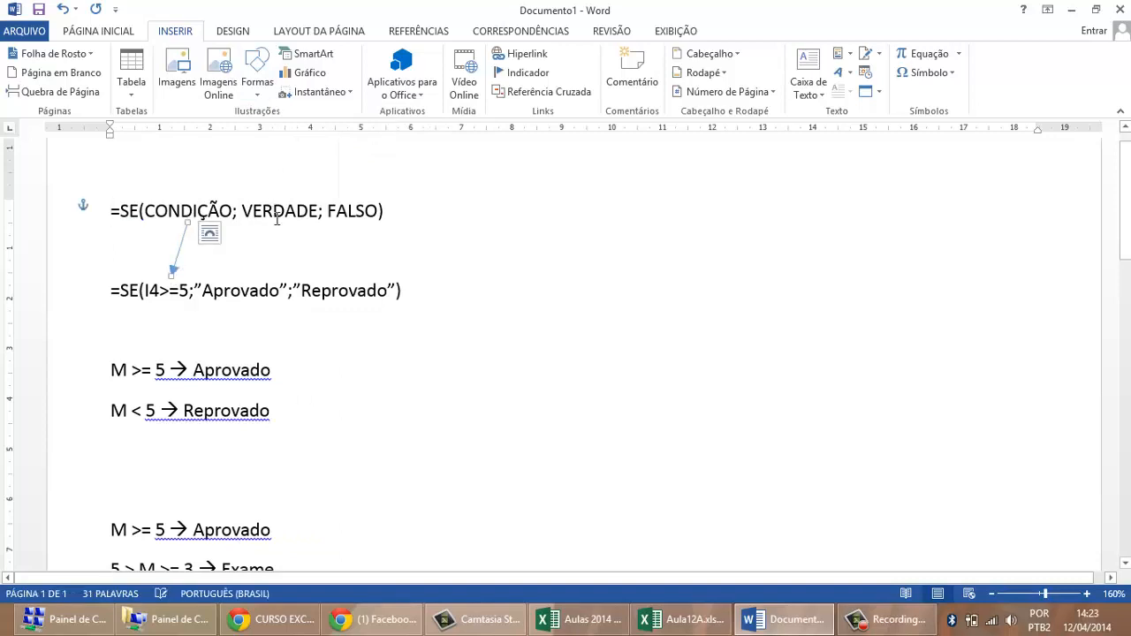
- Draw an arrow about 1,19 cm high and 0,38 cm wide from VERDADE down to "Aprovado" in the example formula
left_click(128, 34)
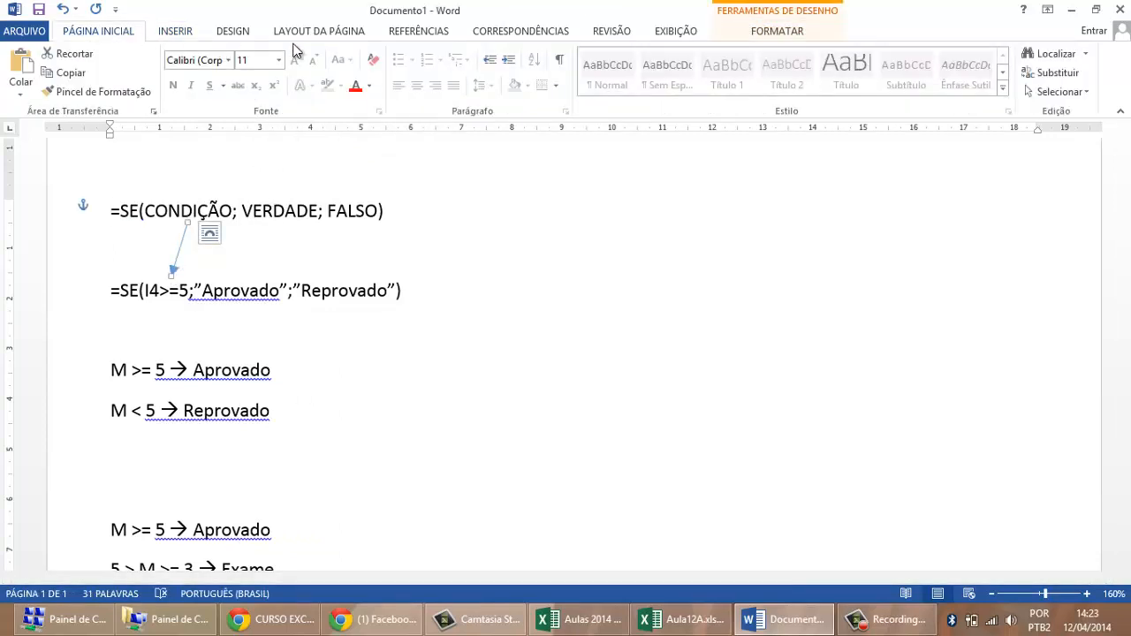
left_click(171, 34)
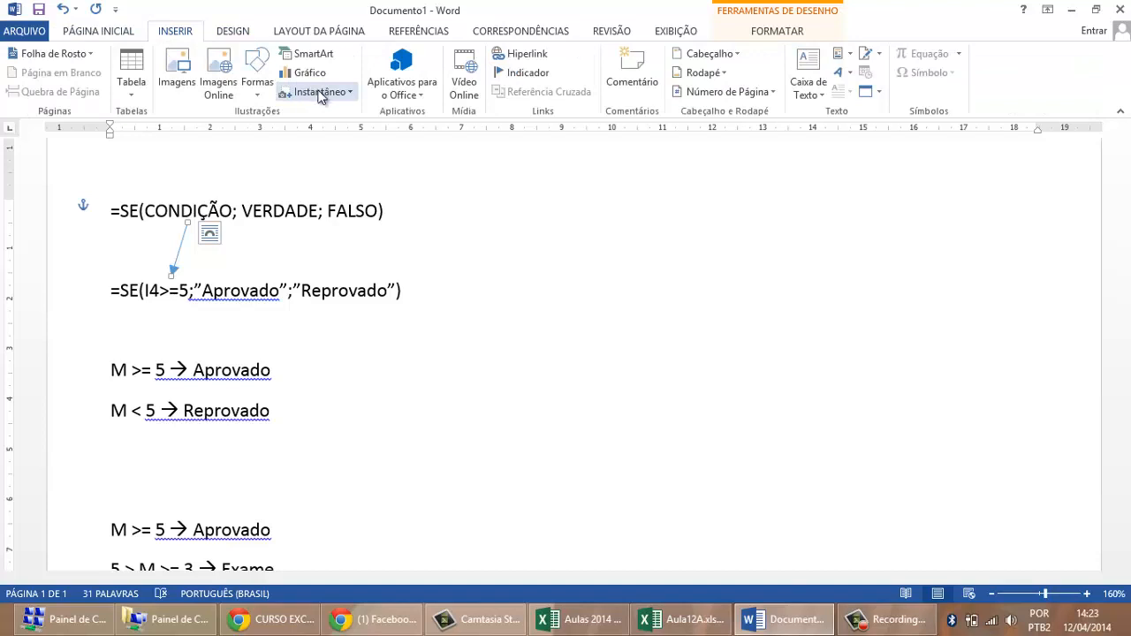
left_click(254, 88)
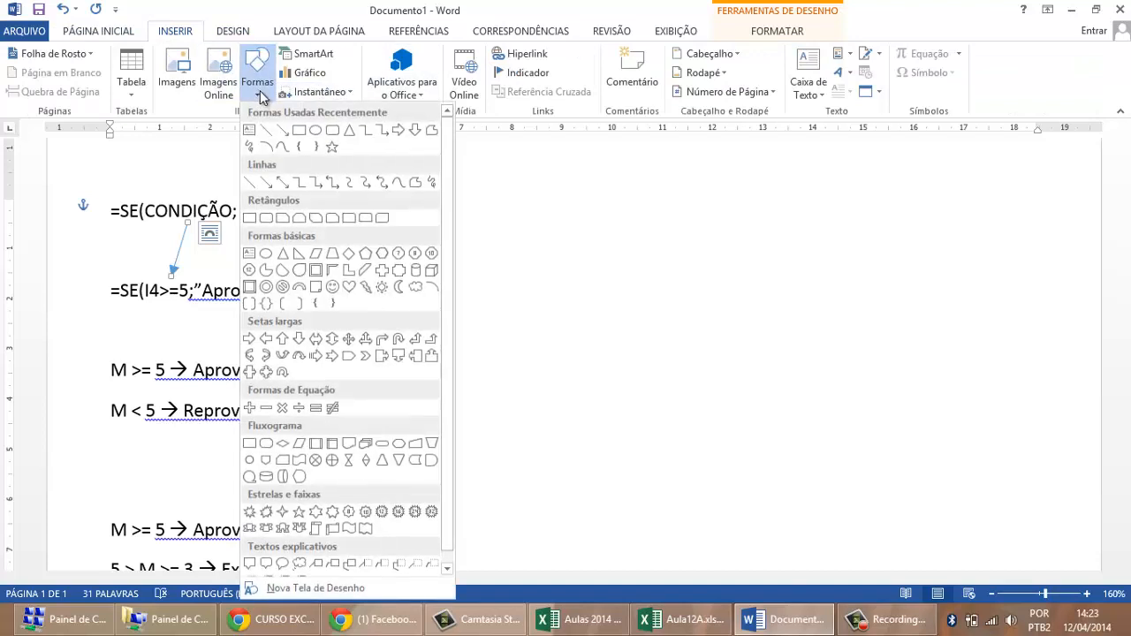
left_click(284, 130)
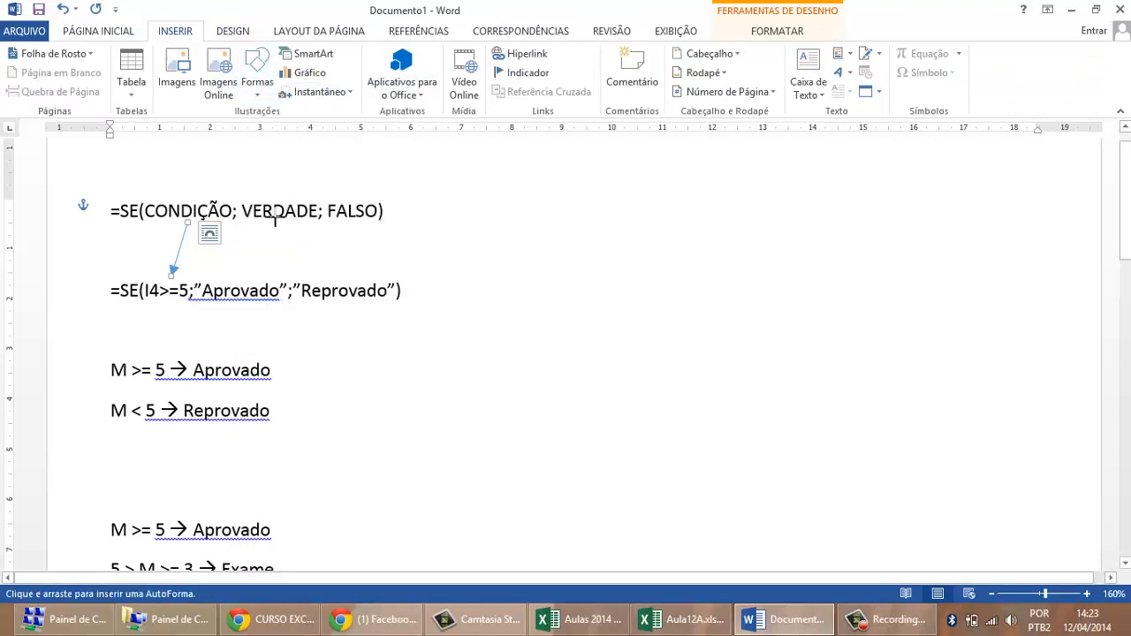
left_click_drag(276, 218, 257, 274)
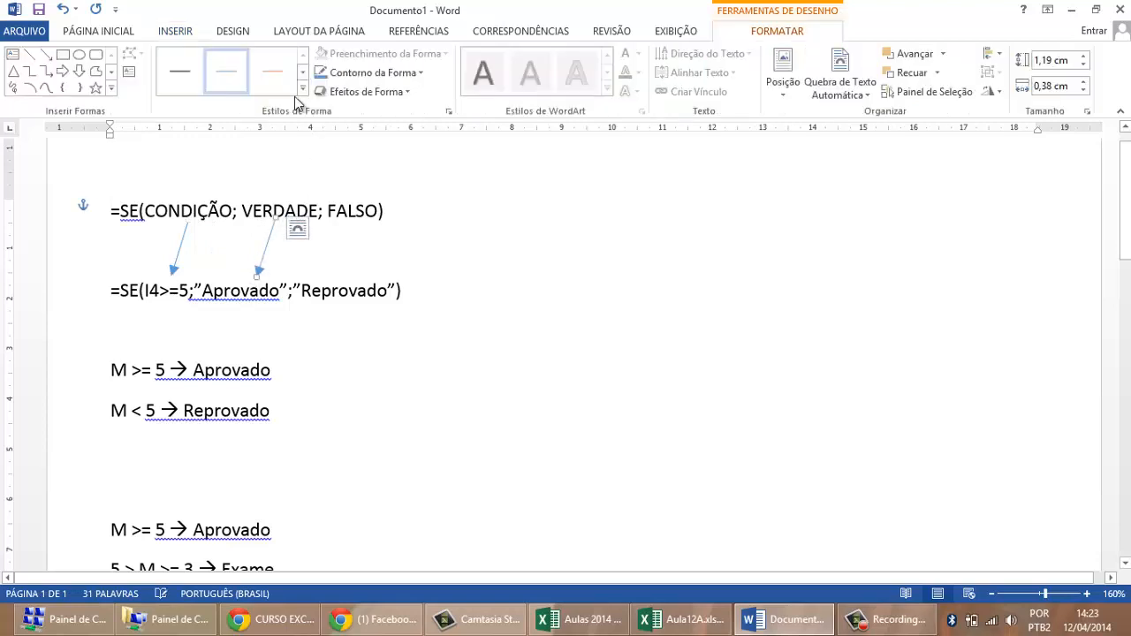
- Draw an arrow from FALSO in the syntax line down to "Reprovado" in the example formula
left_click(173, 34)
left_click(254, 93)
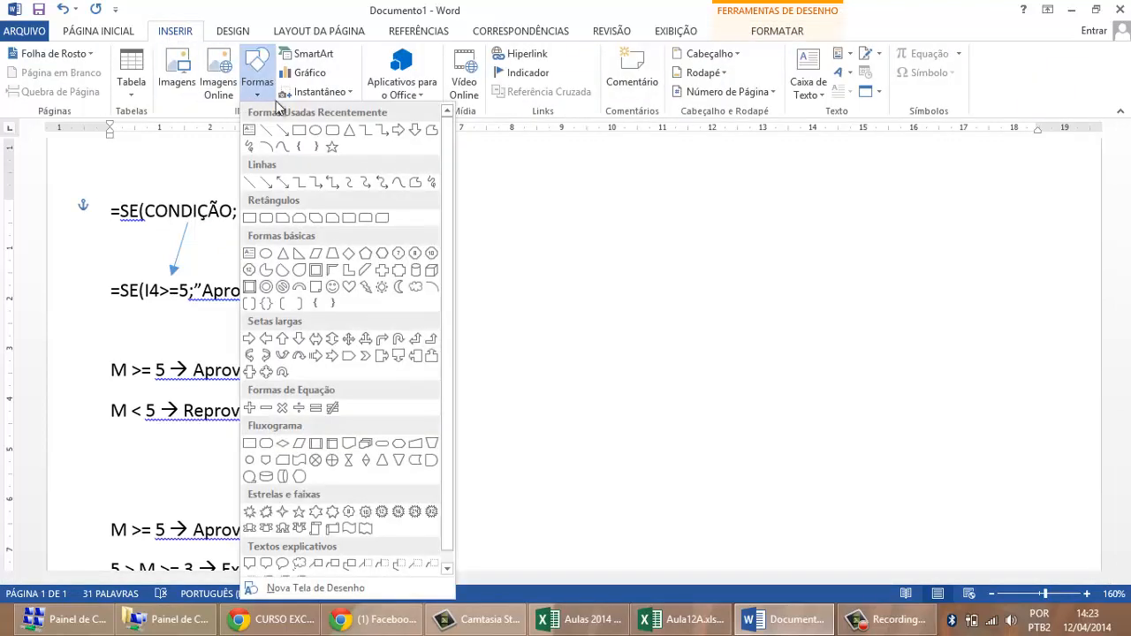
left_click(282, 130)
left_click_drag(351, 223, 353, 269)
left_click(470, 298)
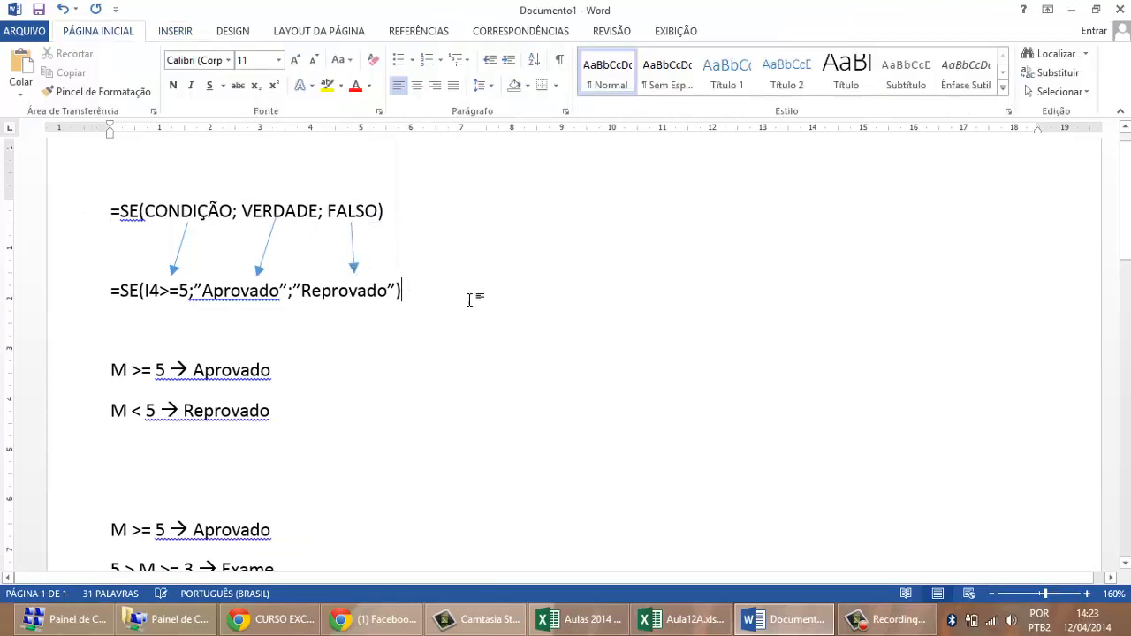
- Copy the example formula from the Word document and enter it in J4 of the Excel Boletim sheet as =SE(I4>=5;"Aprovado";"Reprovado")
left_click_drag(113, 292, 424, 298)
key("ctrl+c")
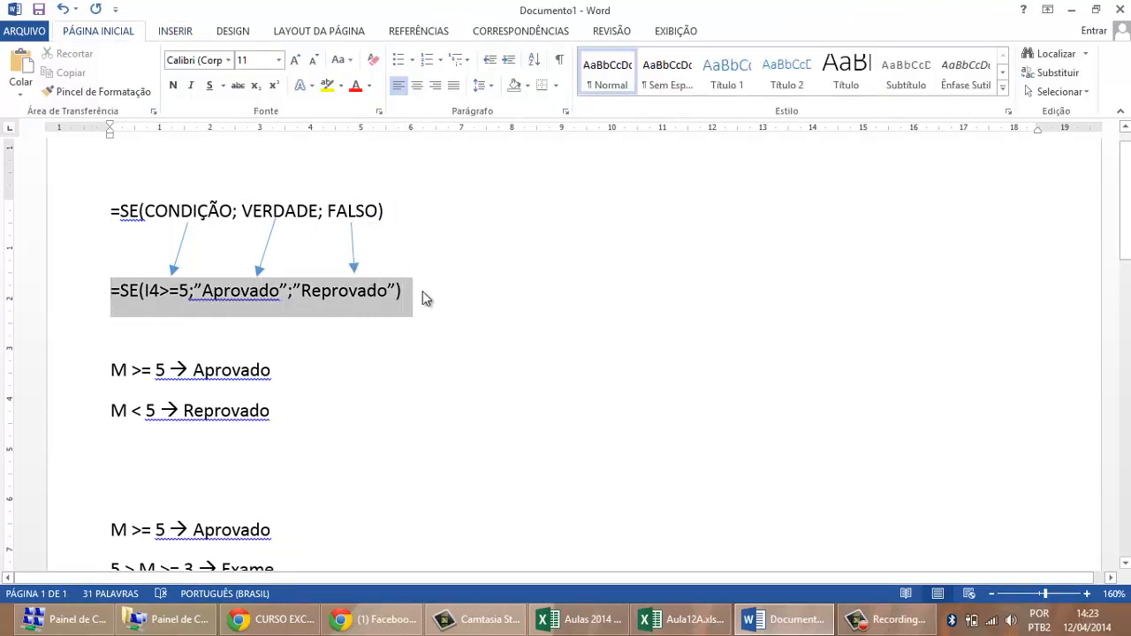
left_click(678, 618)
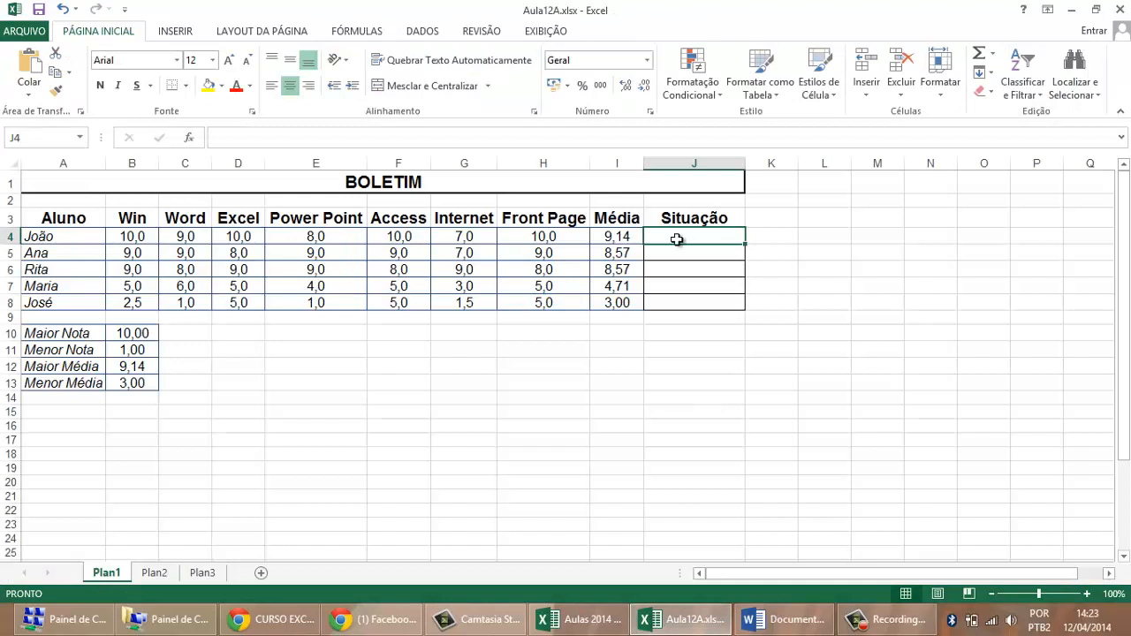
key("ctrl+v")
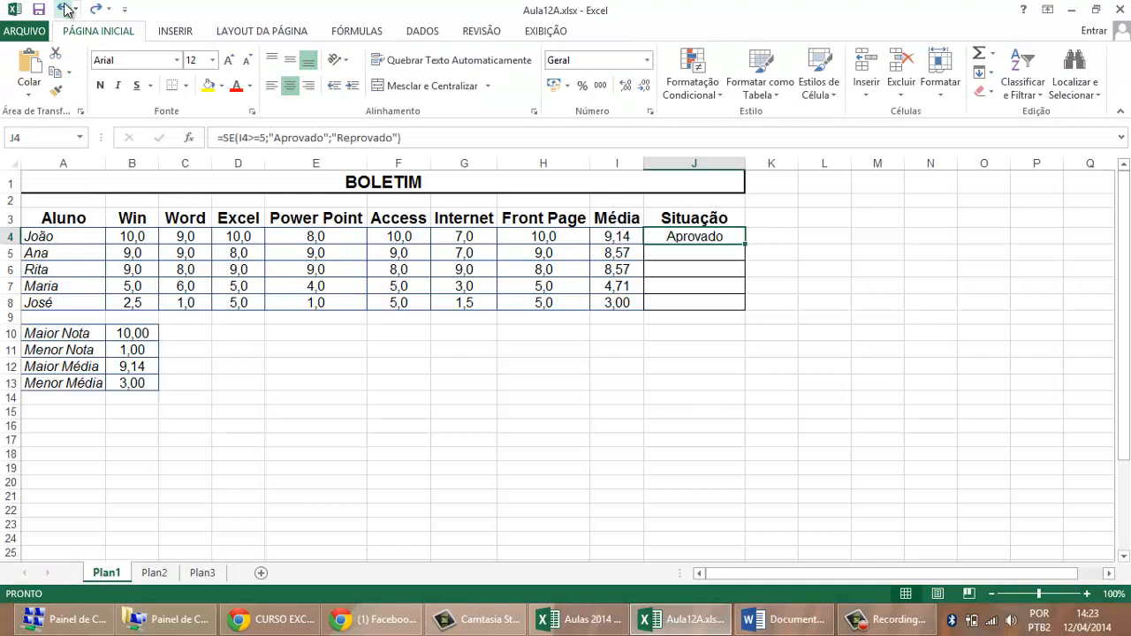
double_click(675, 236)
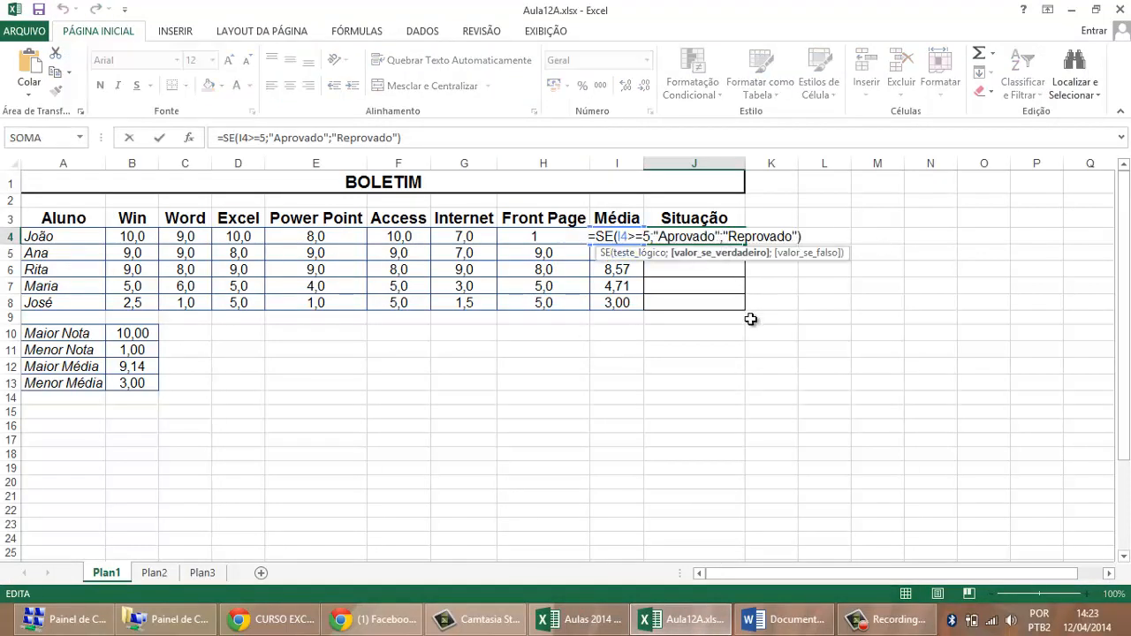
key("Return")
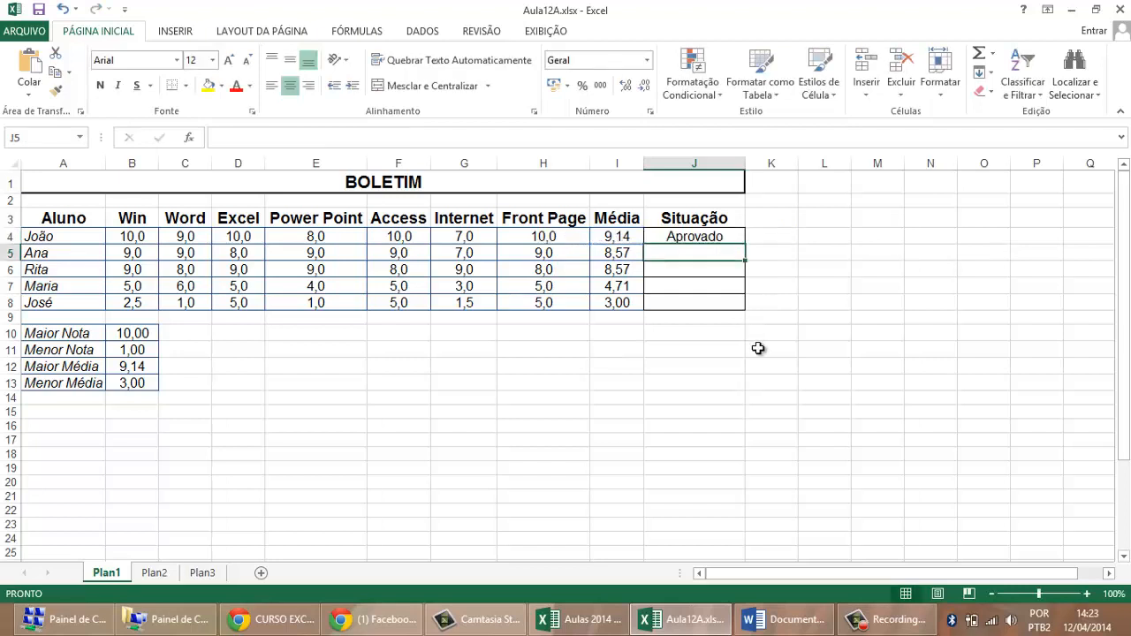
- Switch back to the Word document and examine the CONDIÇÃO, VERDADE and FALSO arguments in the SE syntax line
left_click(782, 619)
left_click(511, 289)
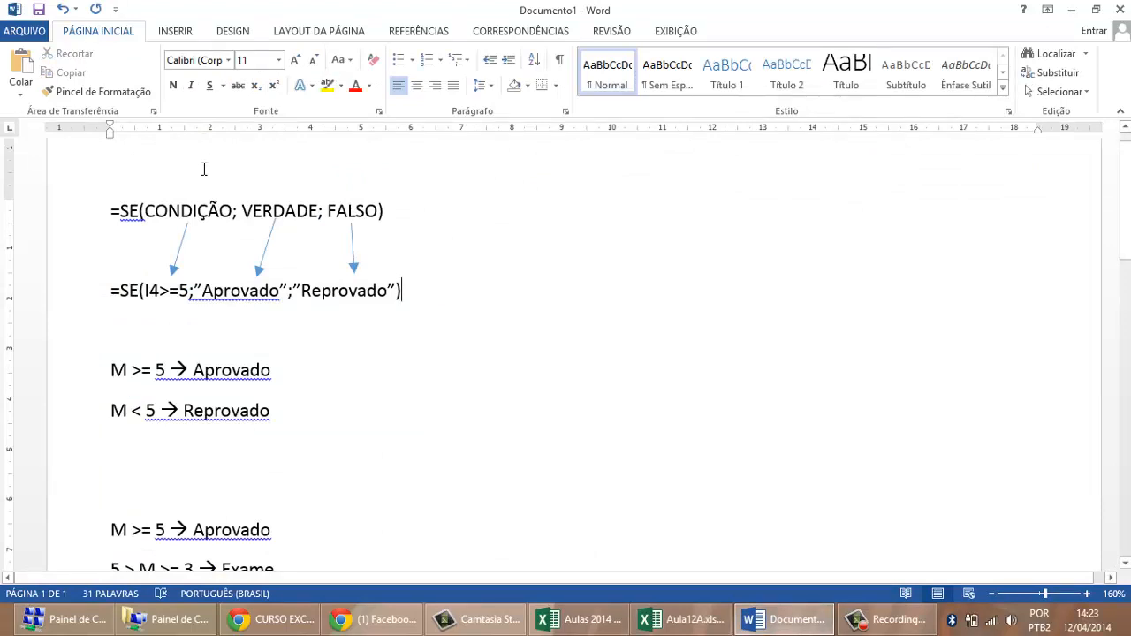
left_click(233, 212)
left_click_drag(213, 212, 146, 214)
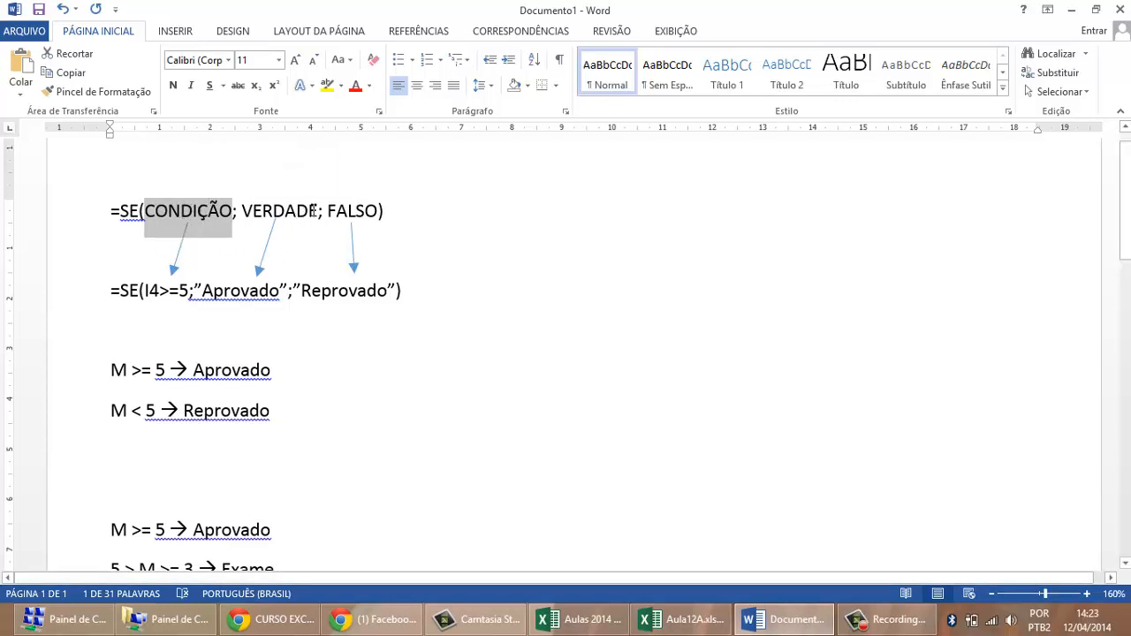
left_click_drag(318, 210, 279, 240)
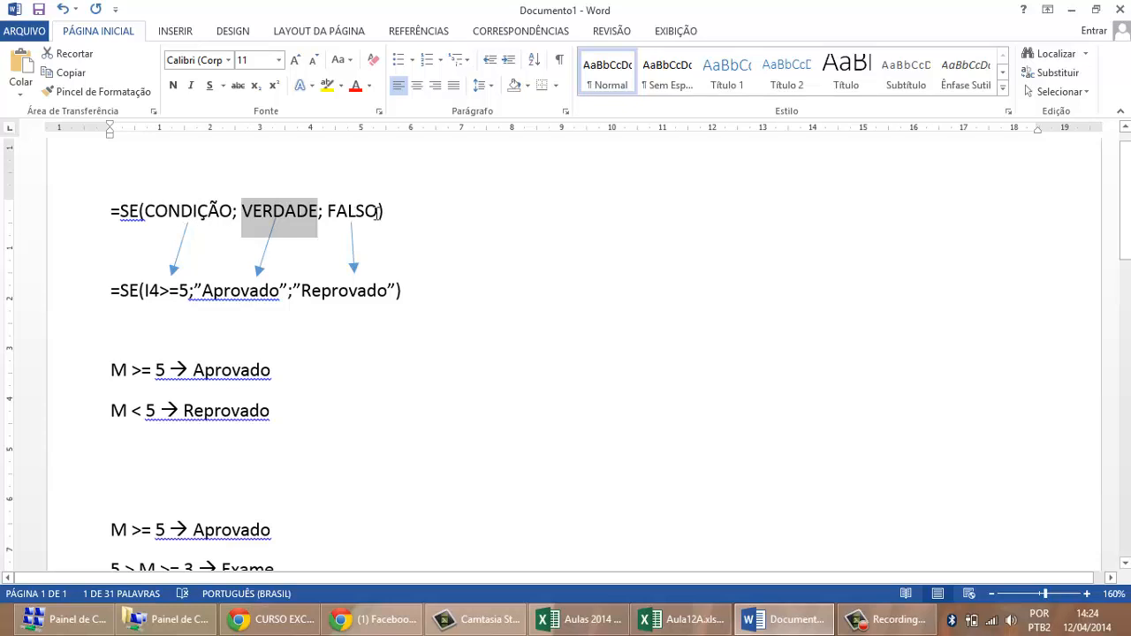
left_click_drag(378, 210, 327, 210)
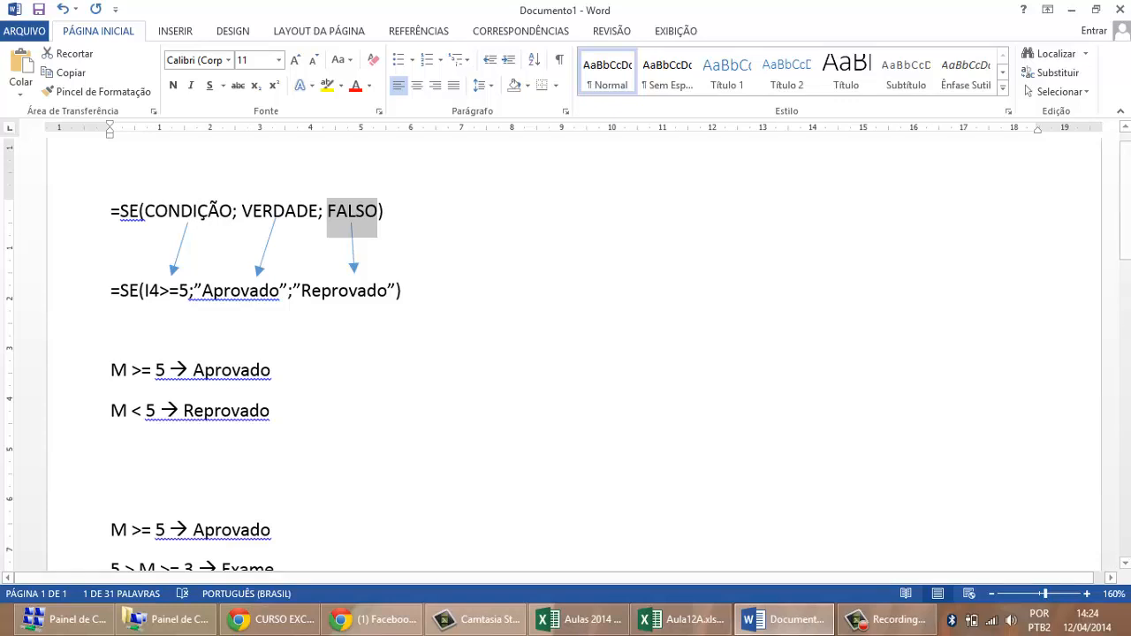
left_click(412, 221)
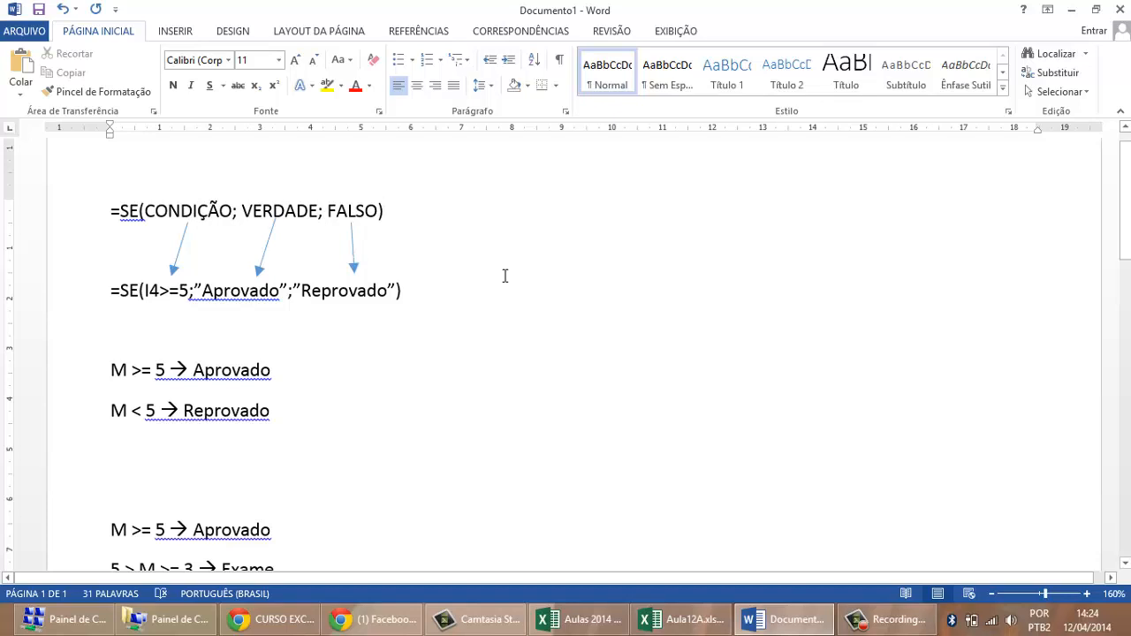
- Review the condition and both results of the example formula against the M >= 5 and M < 5 rules below it
left_click(113, 369)
left_click_drag(122, 369, 125, 369)
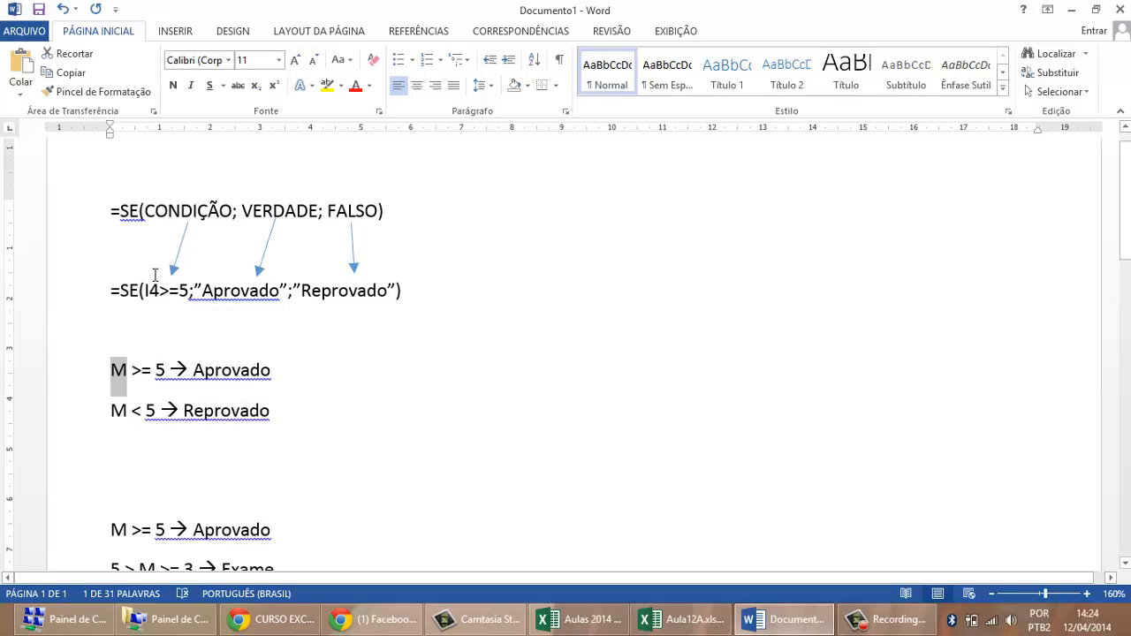
left_click_drag(142, 291, 187, 297)
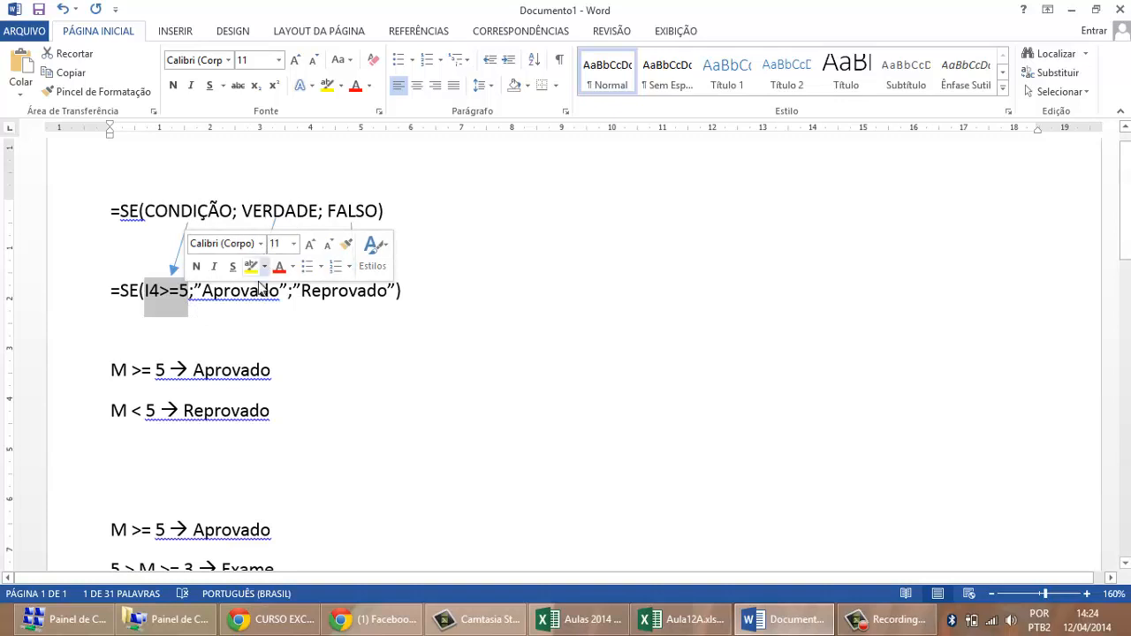
left_click_drag(196, 290, 289, 293)
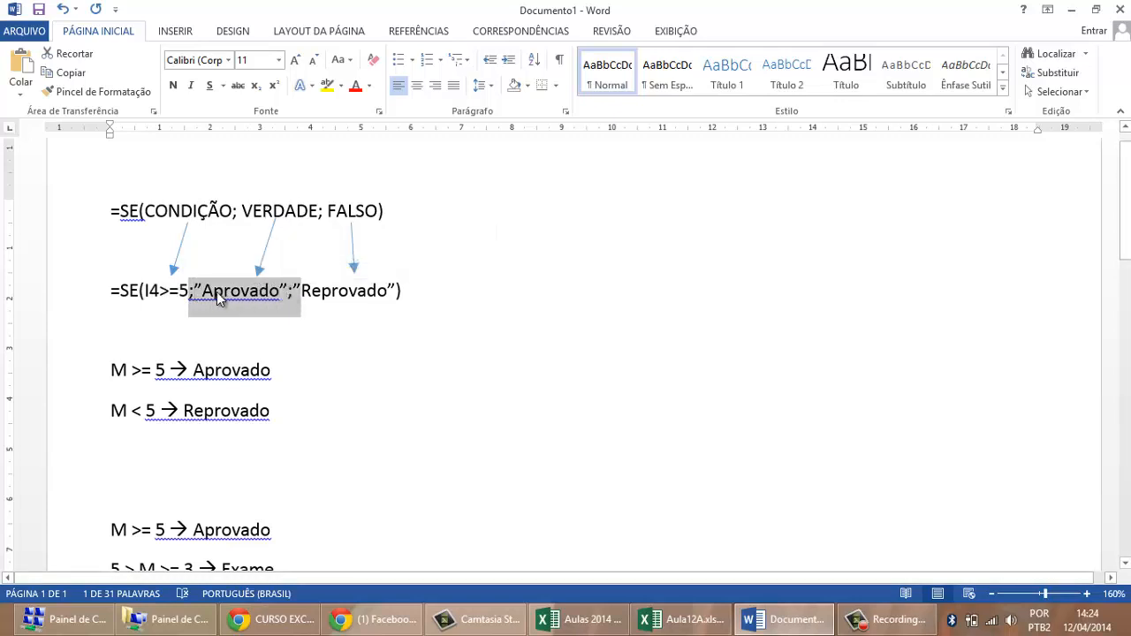
left_click_drag(145, 290, 188, 288)
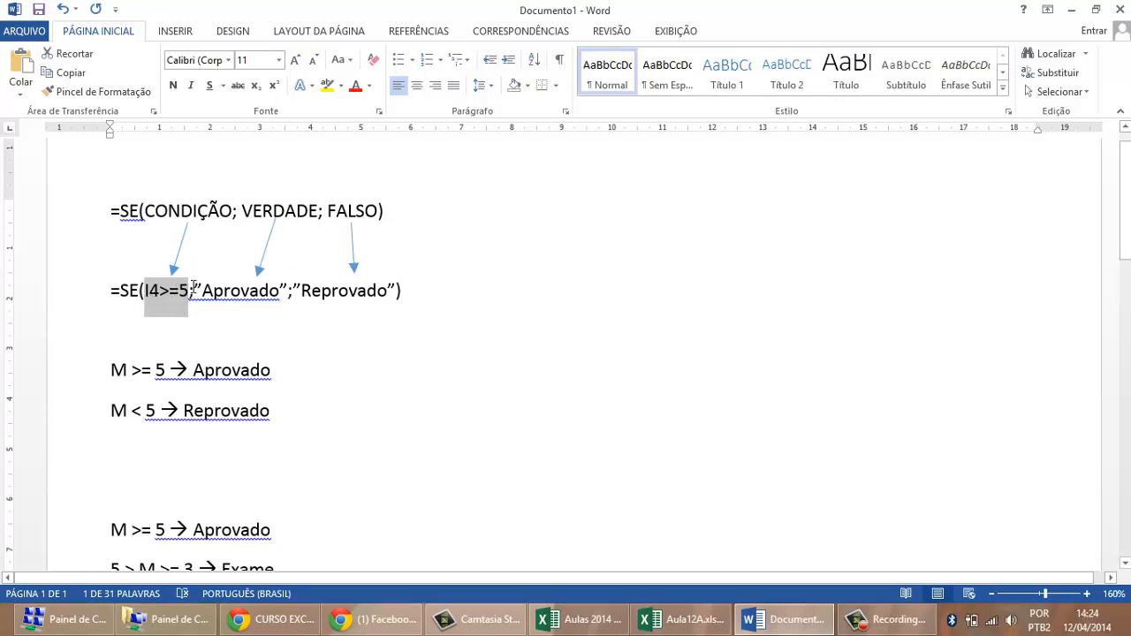
left_click_drag(302, 290, 385, 297)
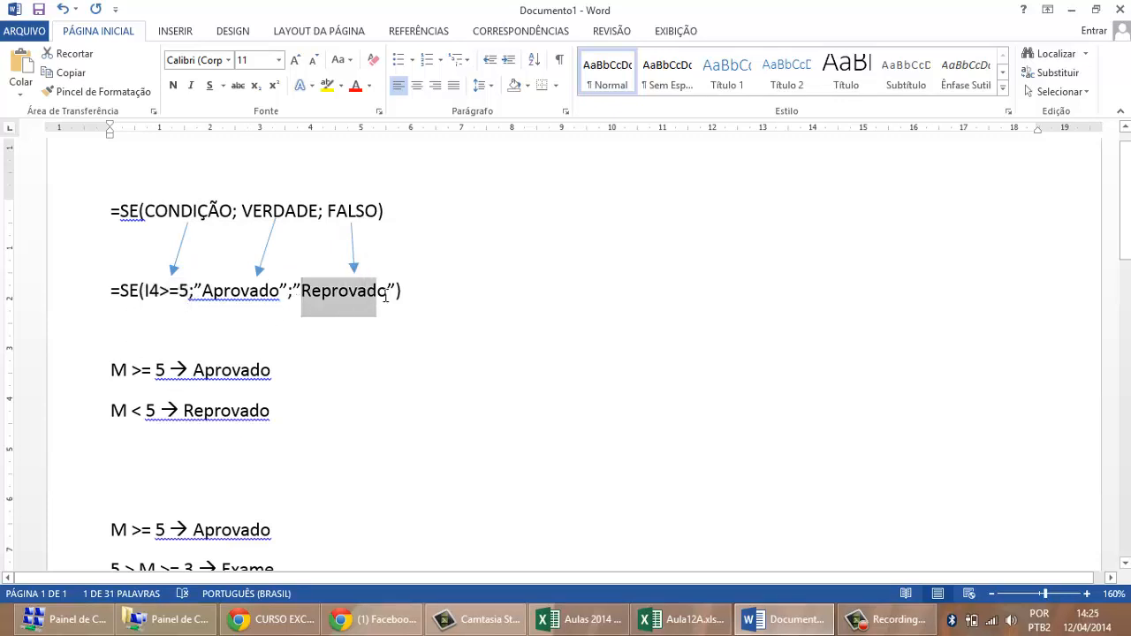
left_click(397, 318)
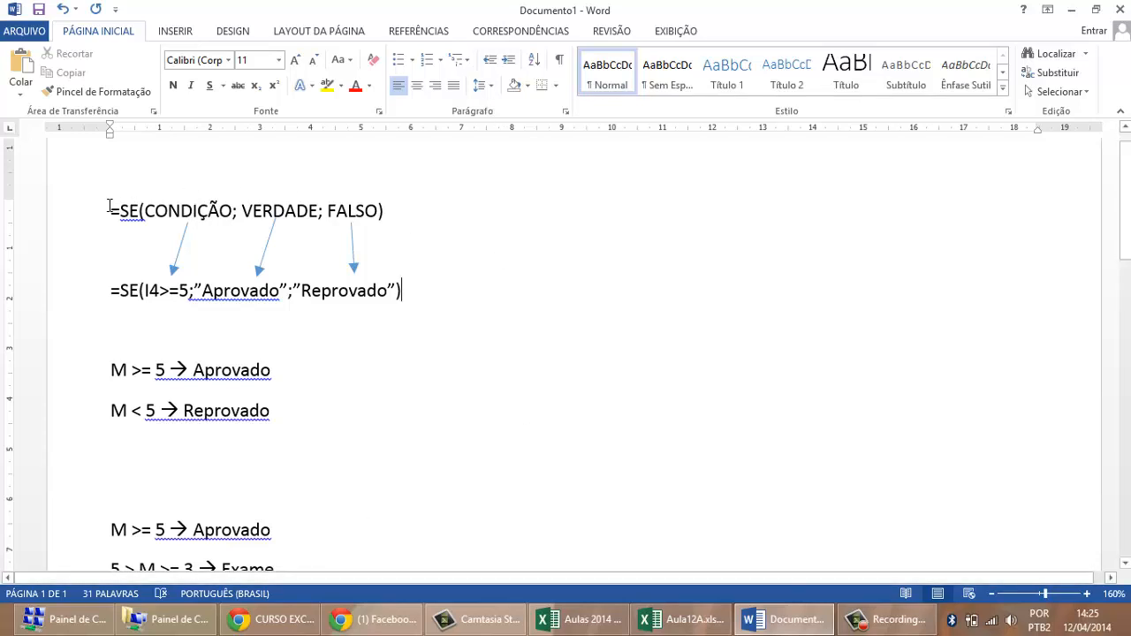
left_click_drag(108, 207, 349, 426)
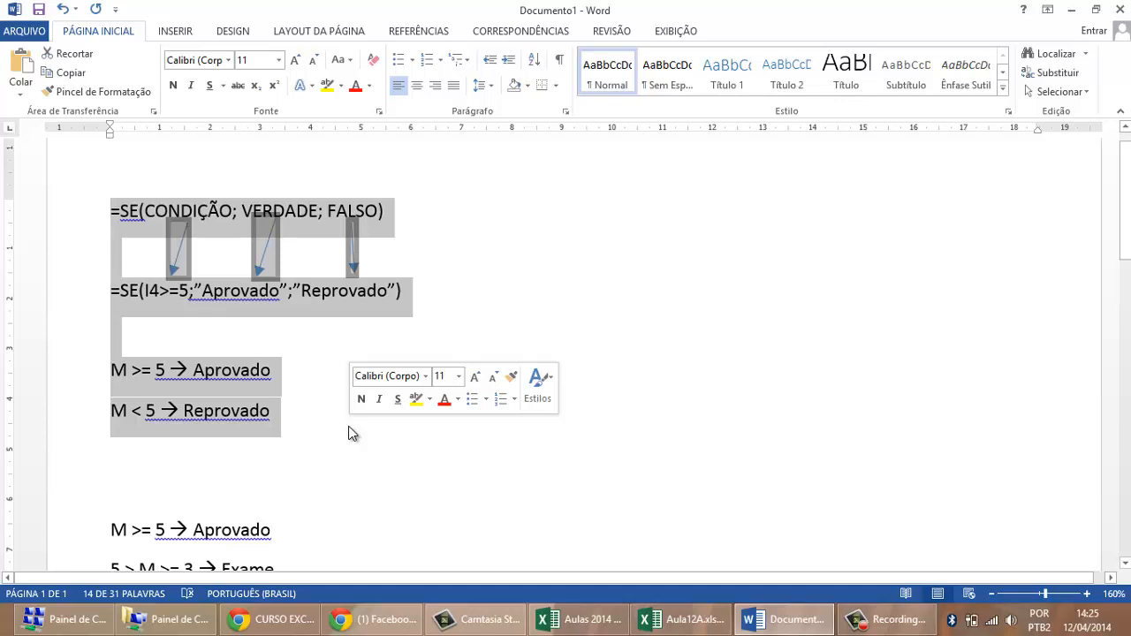
- Switch to the course schedule in Chrome and highlight the 13ª Aula entry, FORMULA SE COMPOSTA
left_click(274, 619)
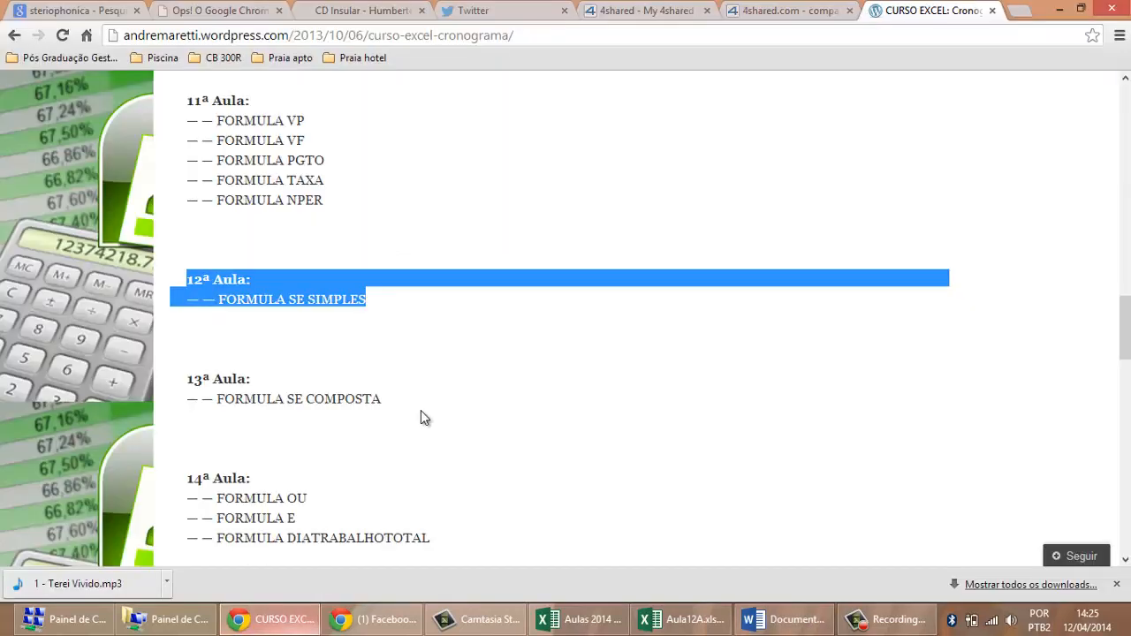
scroll(405, 374, "up", 1)
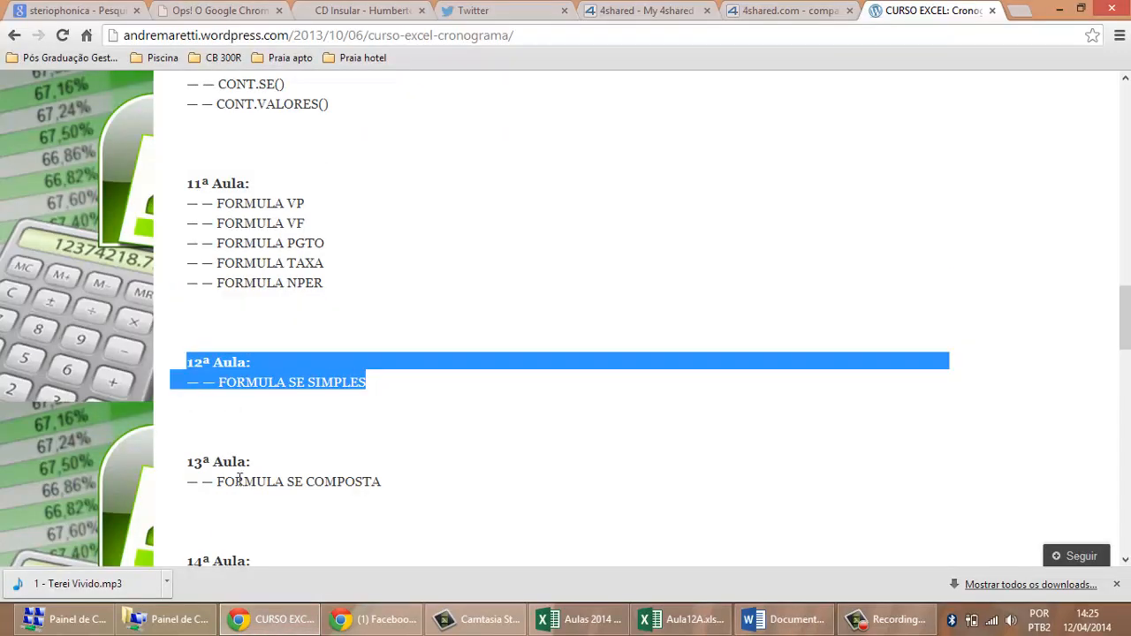
left_click_drag(189, 464, 395, 495)
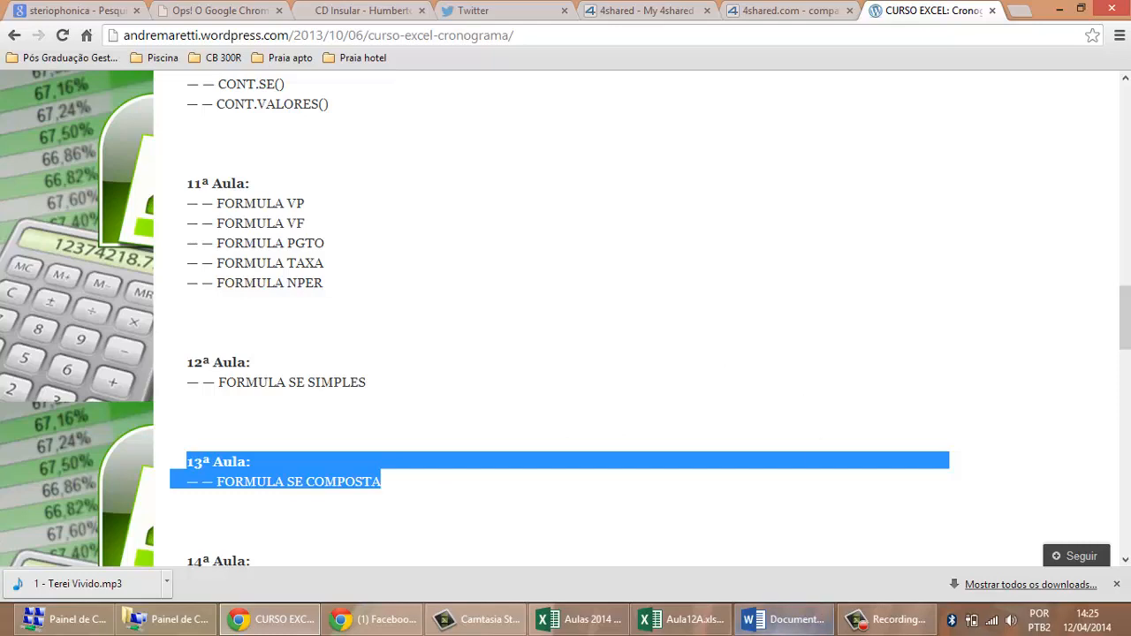
- Return to the Word document and copy the SE syntax line onto a new line above the Aprovado, Exame and Reprovado rules
left_click(783, 619)
left_click(383, 416)
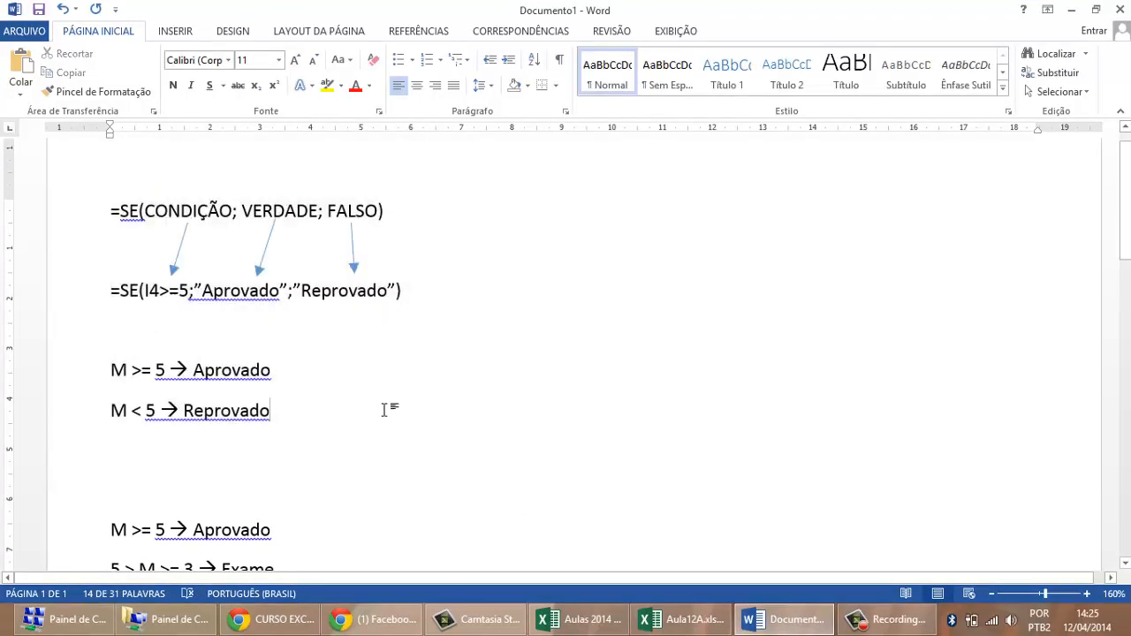
left_click_drag(114, 210, 388, 204)
key("ctrl+c")
scroll(381, 280, "down", 2)
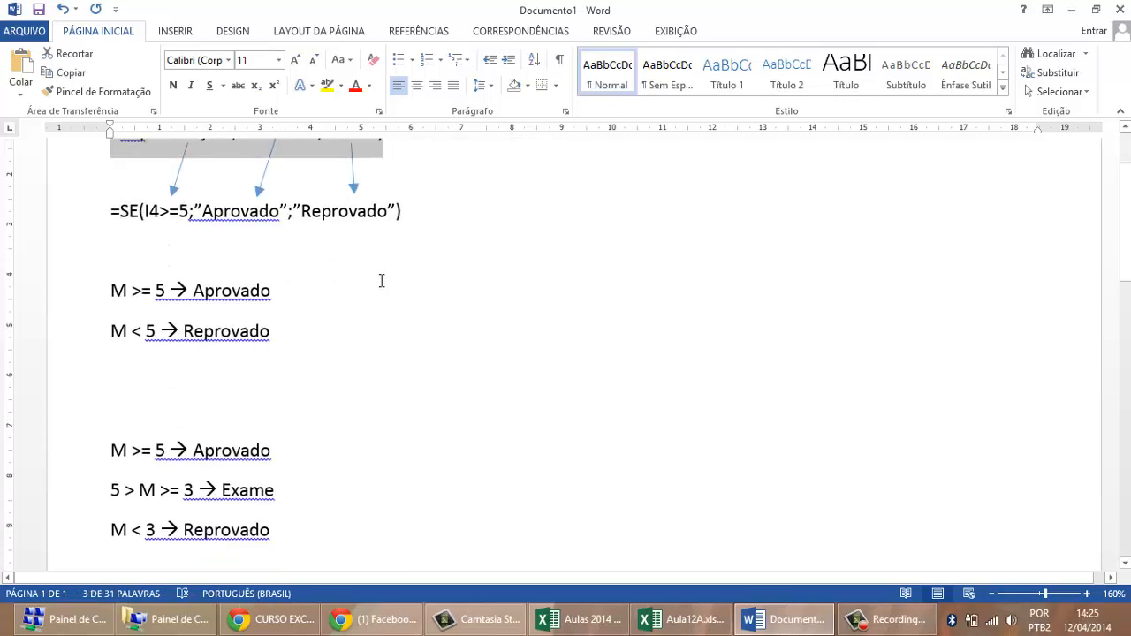
left_click(185, 364)
key("Return")
key("ctrl+v")
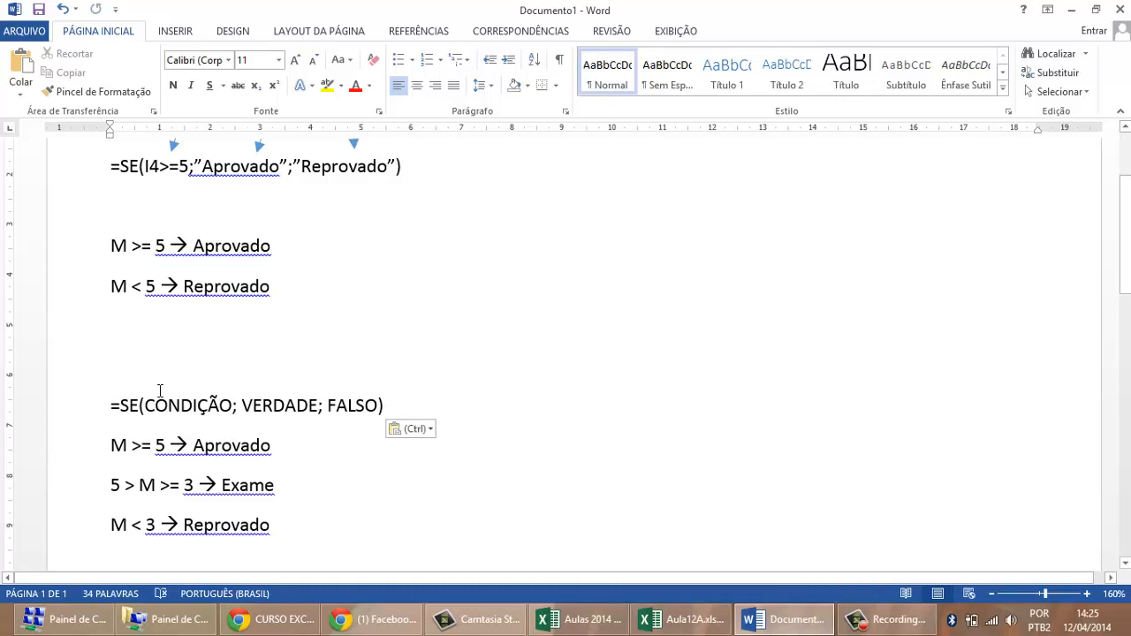
- Return to the course schedule in Chrome and highlight SE SIMPLES under 12ª Aula
left_click(265, 619)
left_click(226, 379)
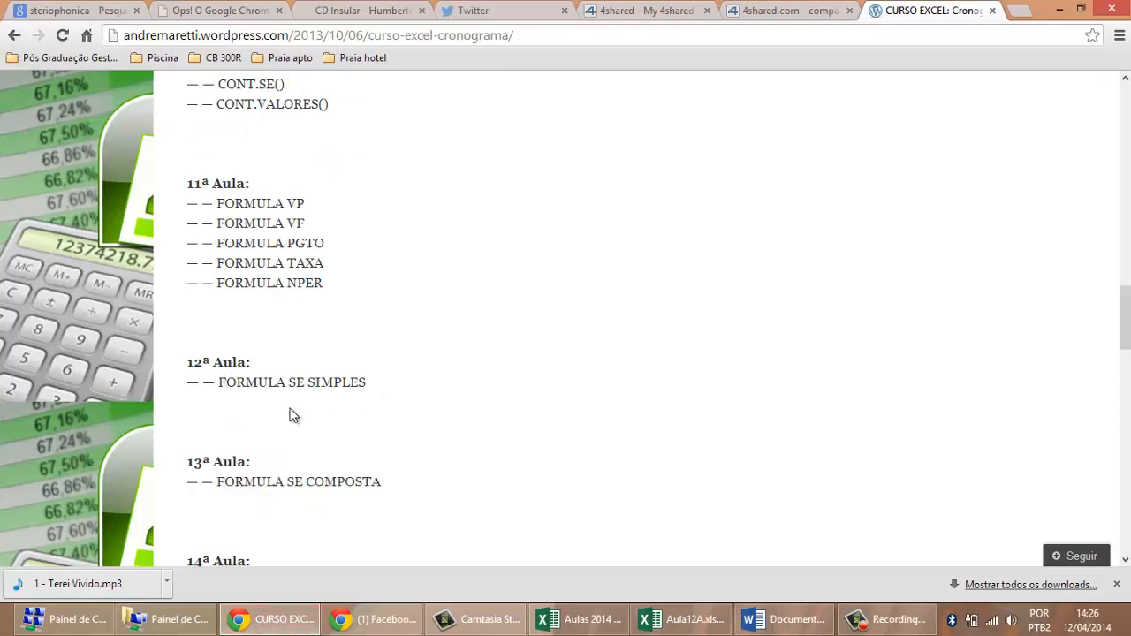
left_click_drag(289, 381, 397, 380)
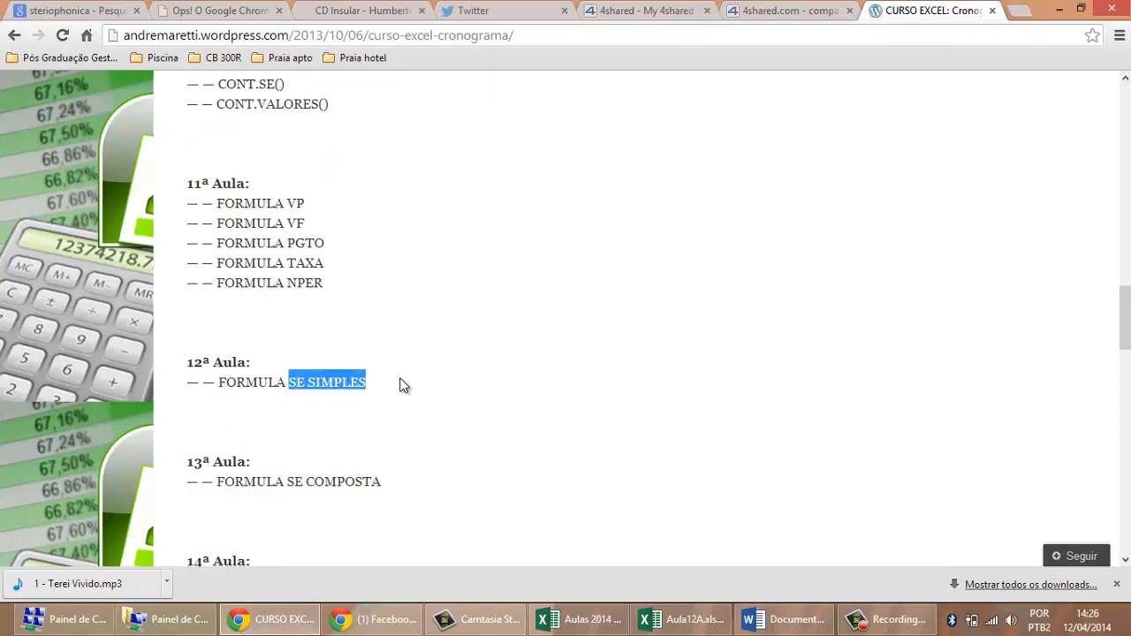
- Highlight SE COMPOSTA under 13ª Aula, then switch to the Word document and compare the simple SE example with the three-outcome rules
left_click_drag(287, 482, 387, 488)
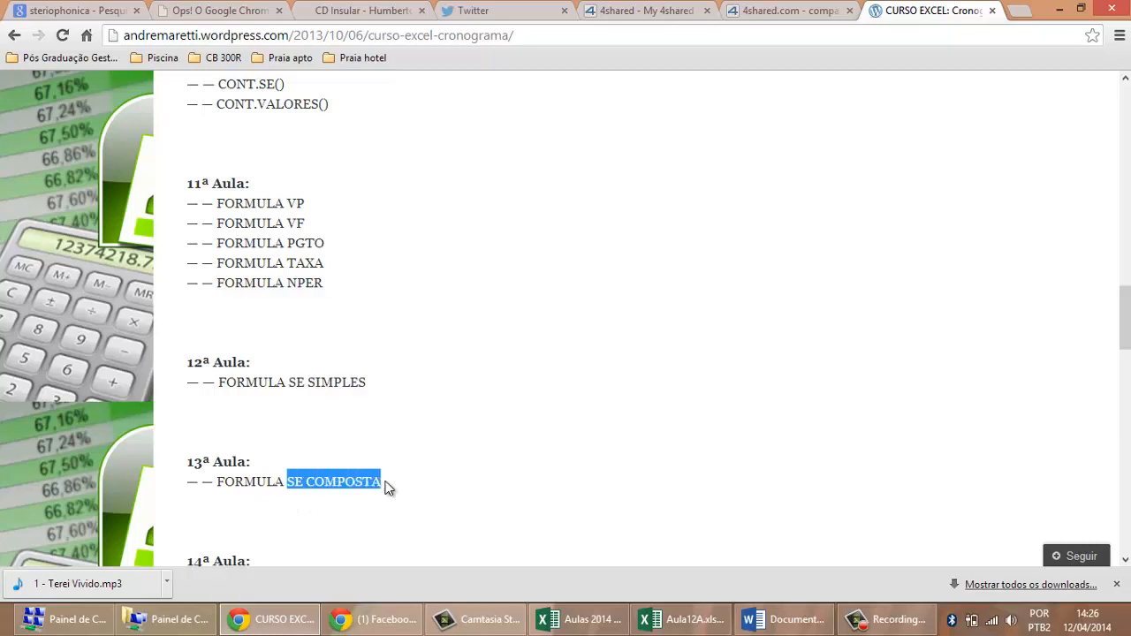
left_click(784, 619)
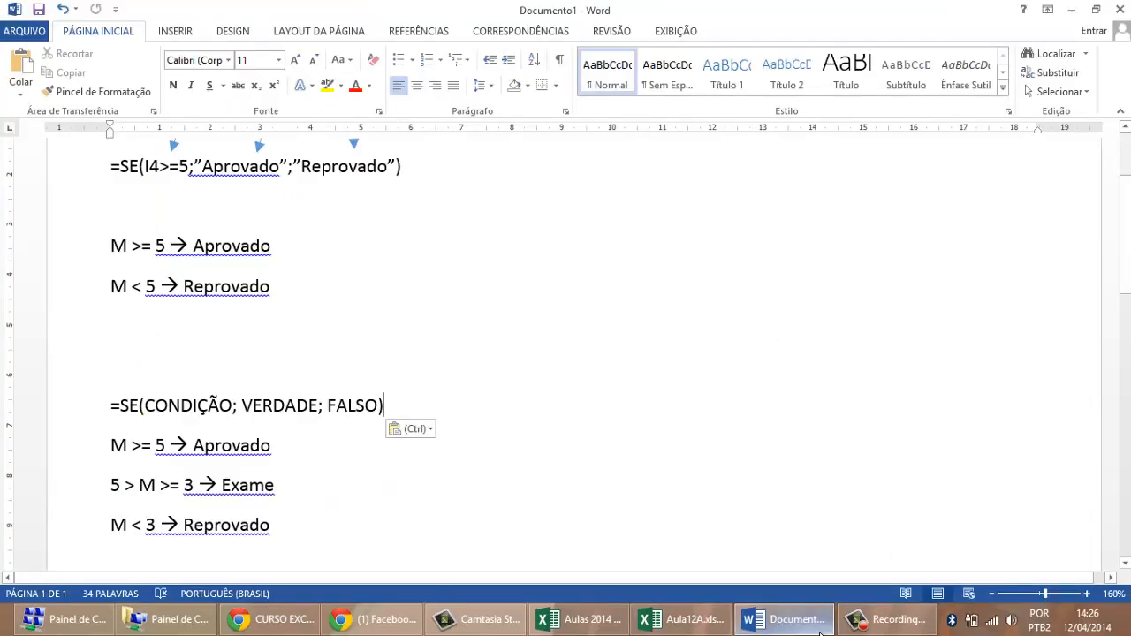
scroll(606, 357, "down", 1)
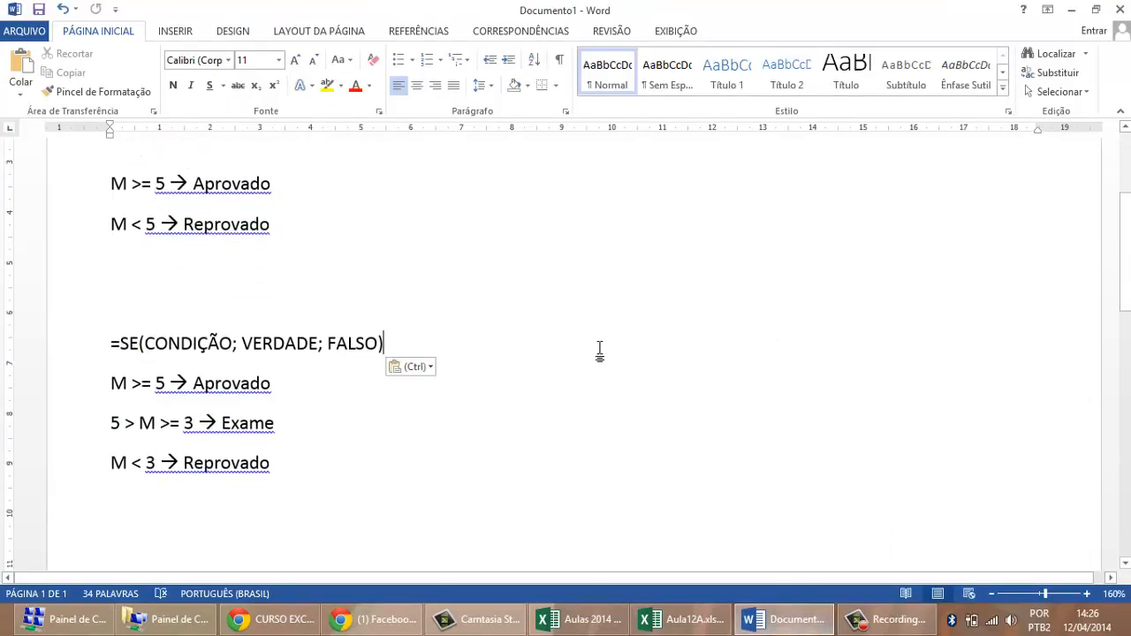
scroll(600, 350, "up", 4)
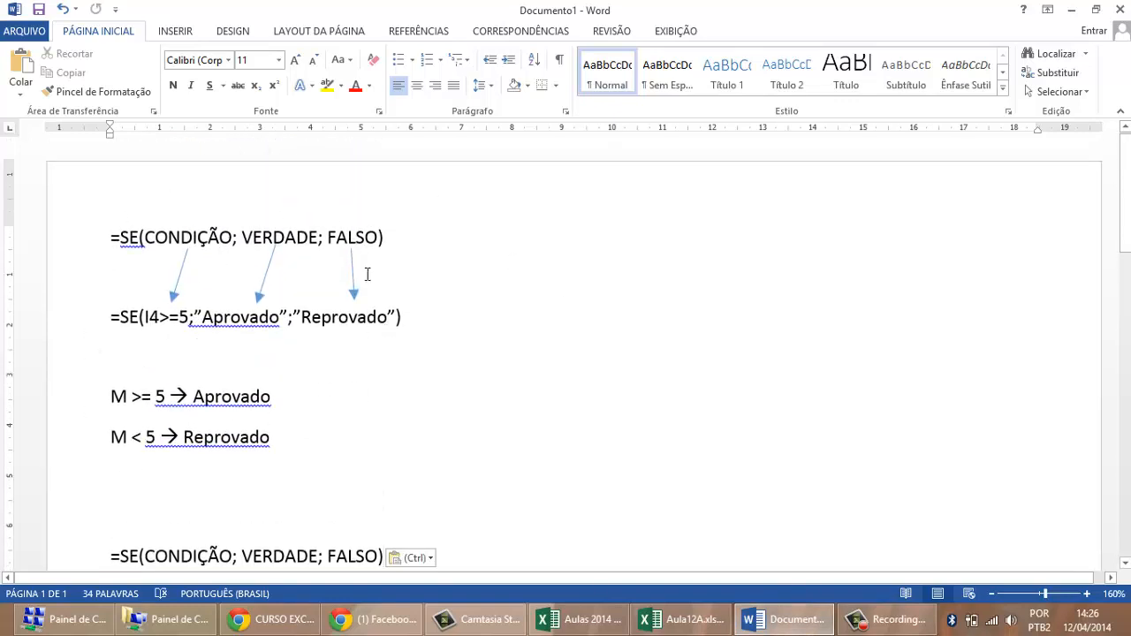
scroll(450, 335, "down", 1)
scroll(450, 335, "down", 5)
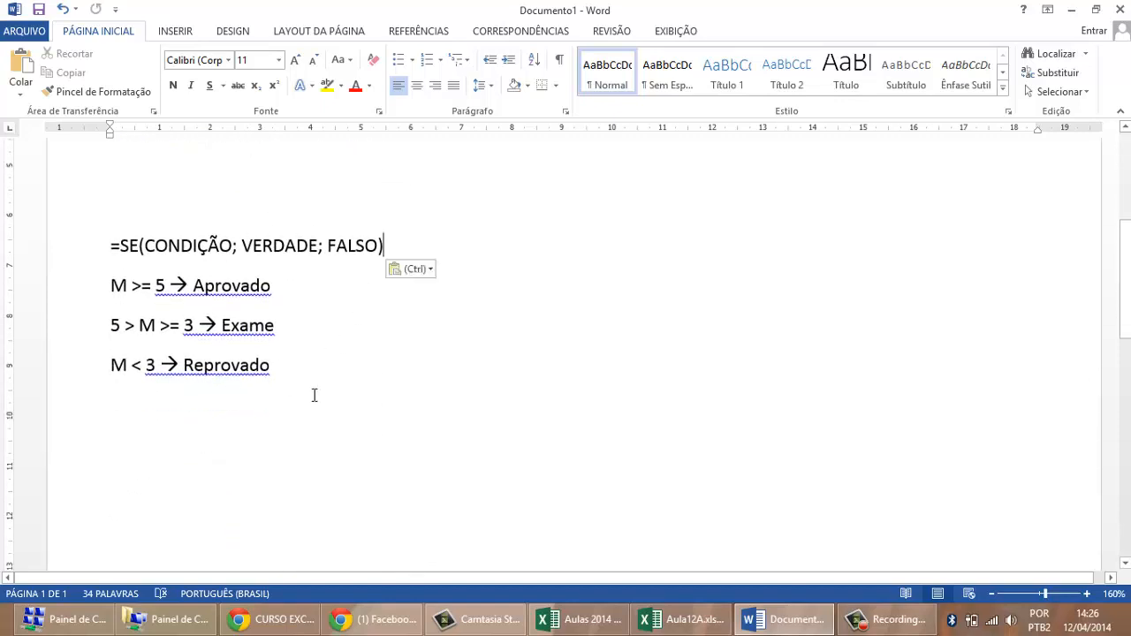
- Add an empty line below the second SE syntax line and highlight the Aprovado, Exame and Reprovado outcomes in the rules
key("Return")
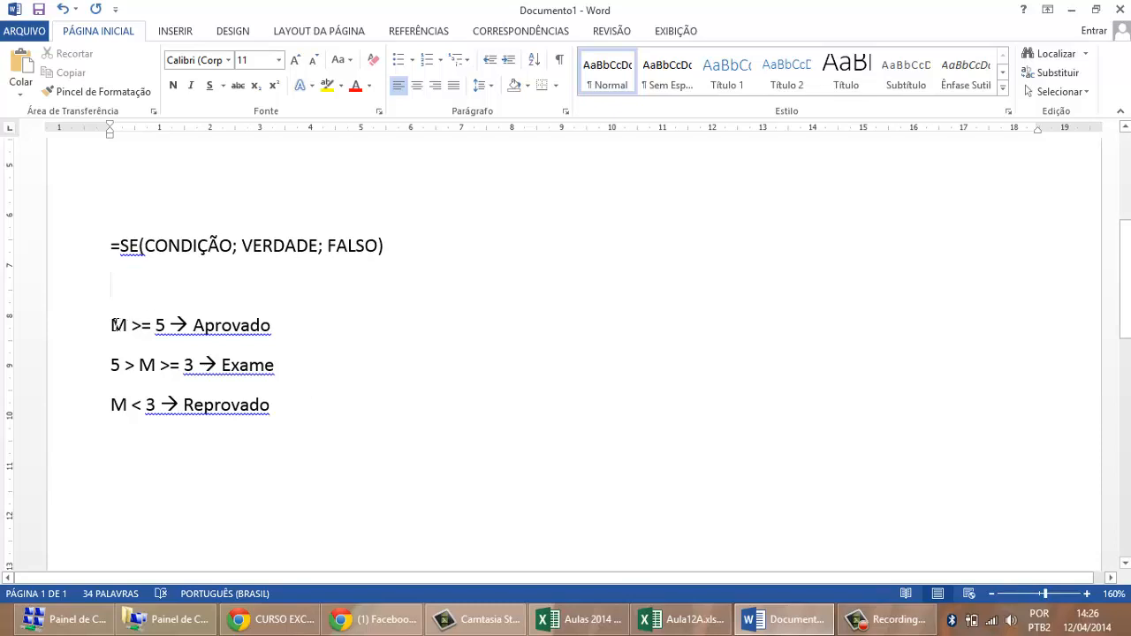
left_click_drag(115, 325, 271, 325)
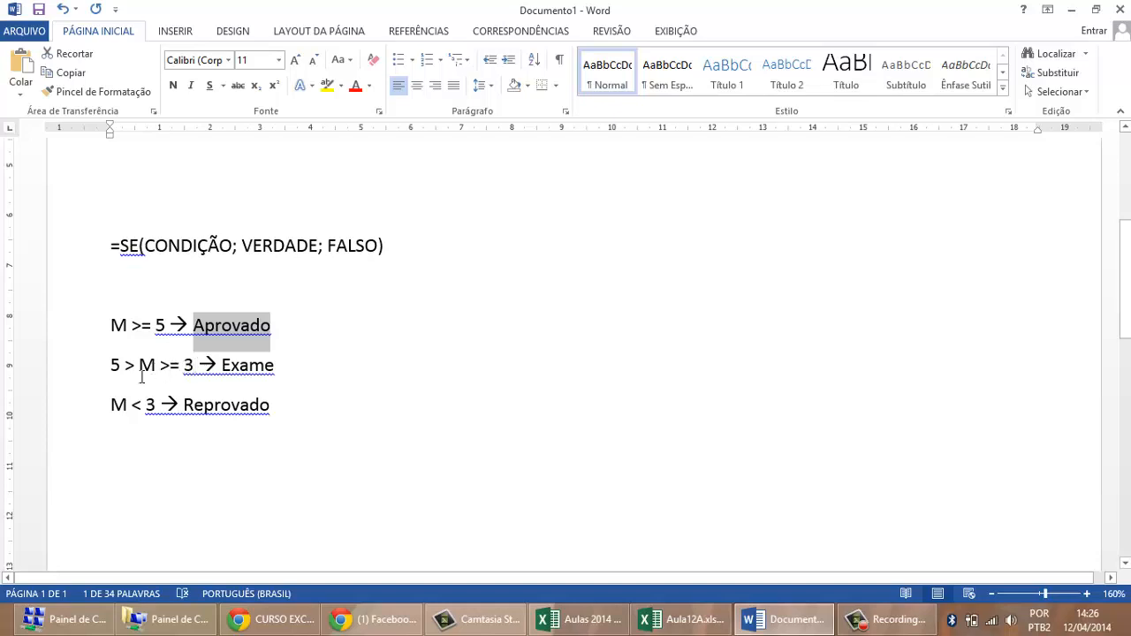
left_click_drag(223, 365, 284, 366)
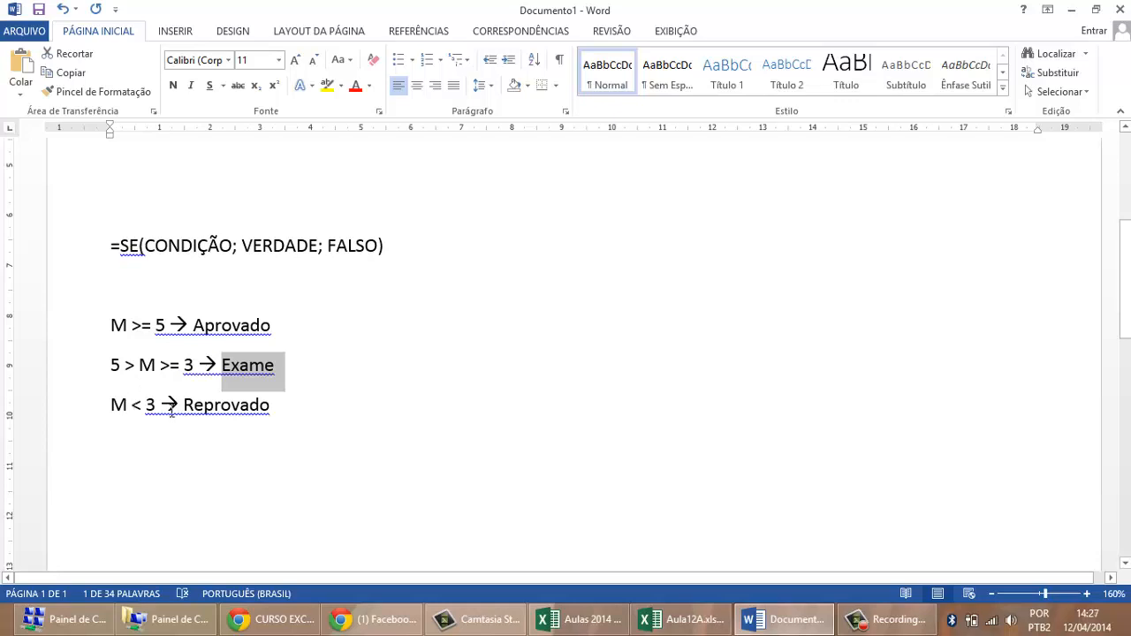
left_click_drag(183, 407, 276, 408)
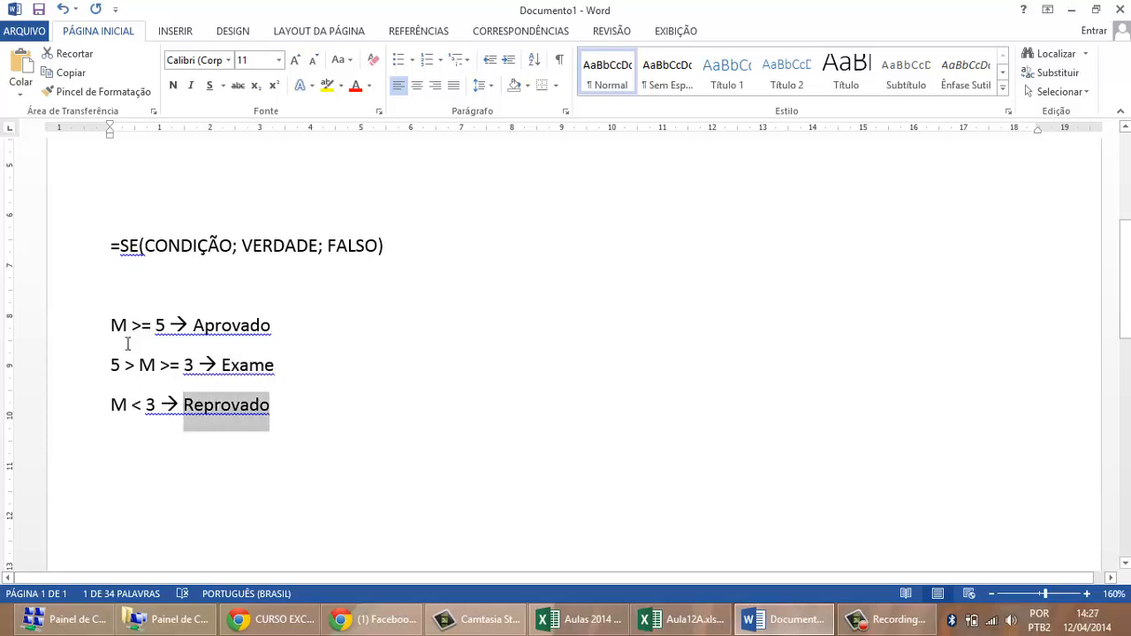
- Start a formula with =SE( on the empty line and copy in the condition M >= 5 from the Aprovado rule
left_click(130, 291)
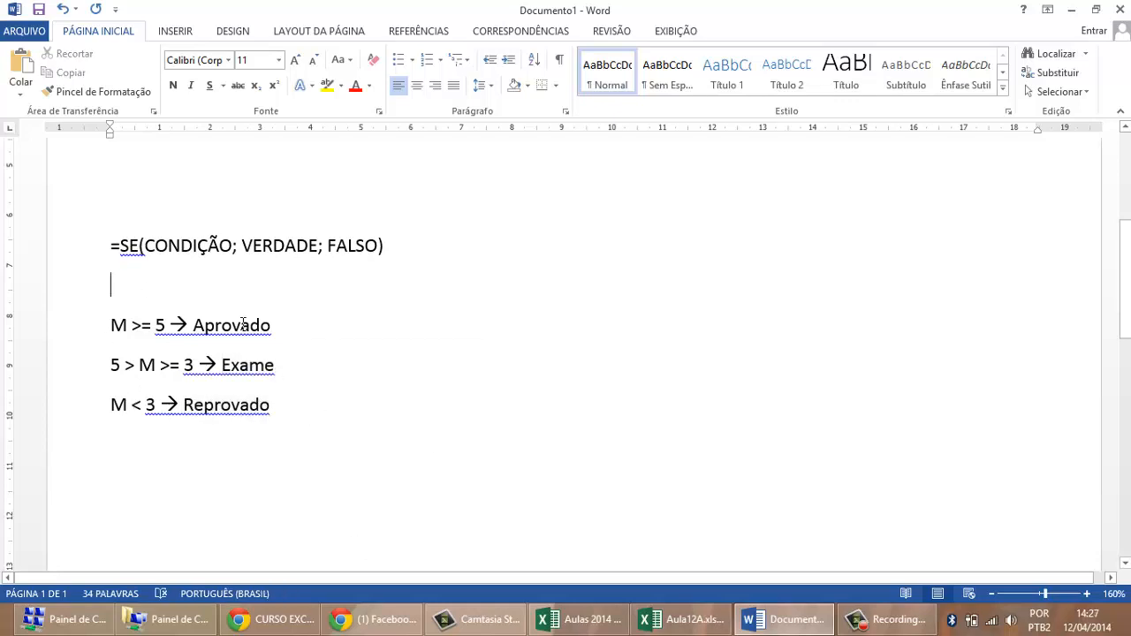
type("=")
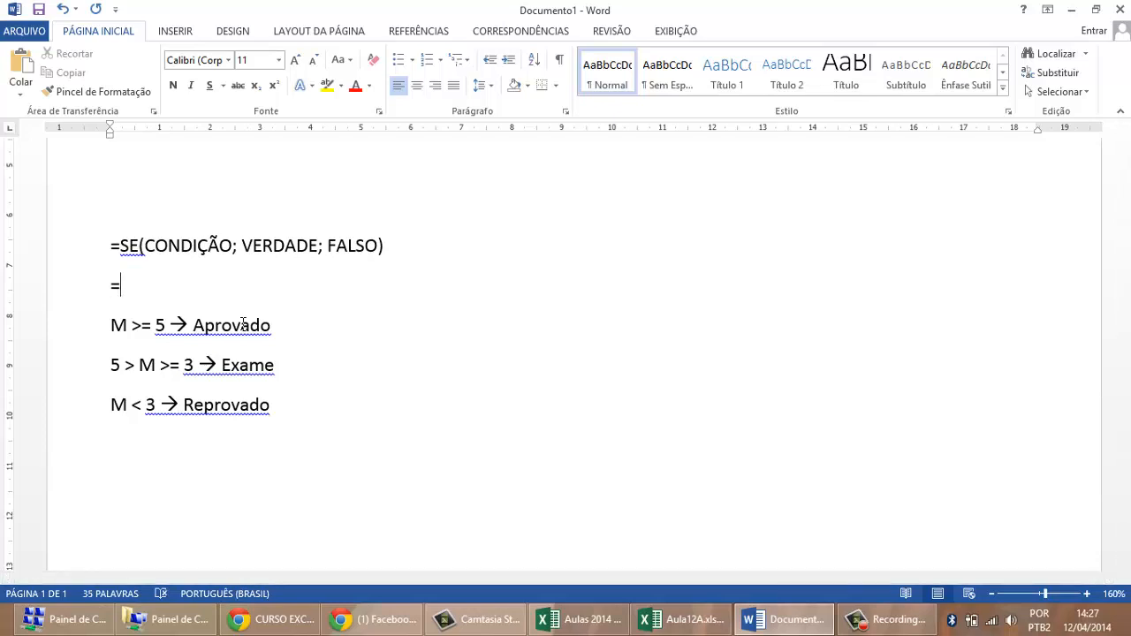
type("SE(")
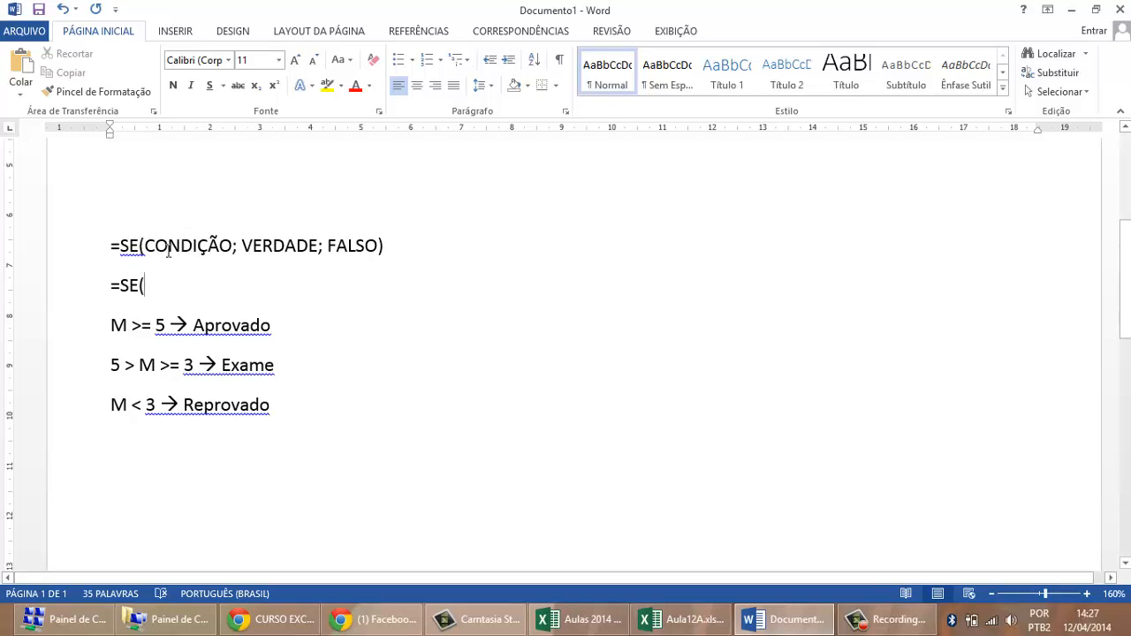
left_click_drag(112, 327, 165, 327)
key("ctrl+c")
left_click(177, 285)
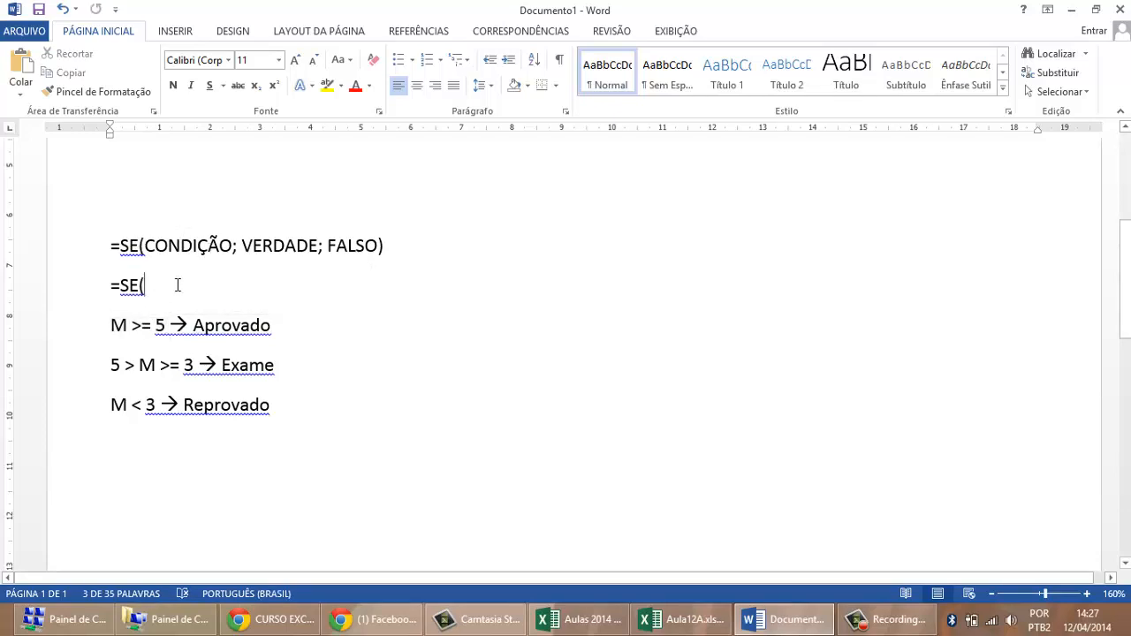
key("ctrl+v")
- Replace M in the new formula with I4 copied from the first example, and remove the spaces to get I4>=5
scroll(338, 299, "up", 3)
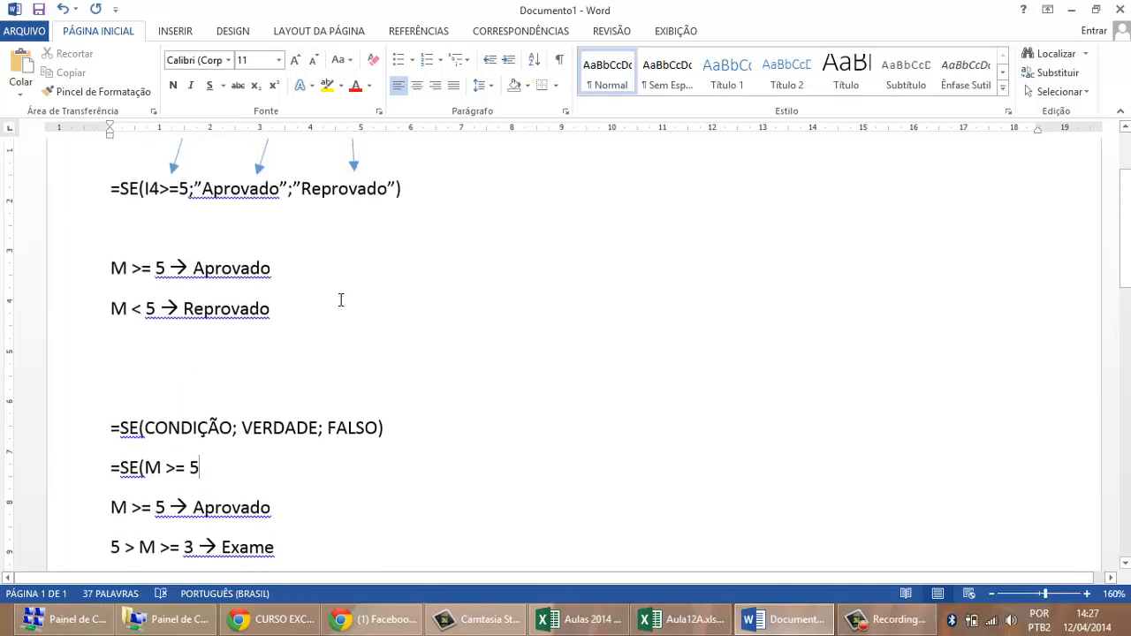
double_click(148, 195)
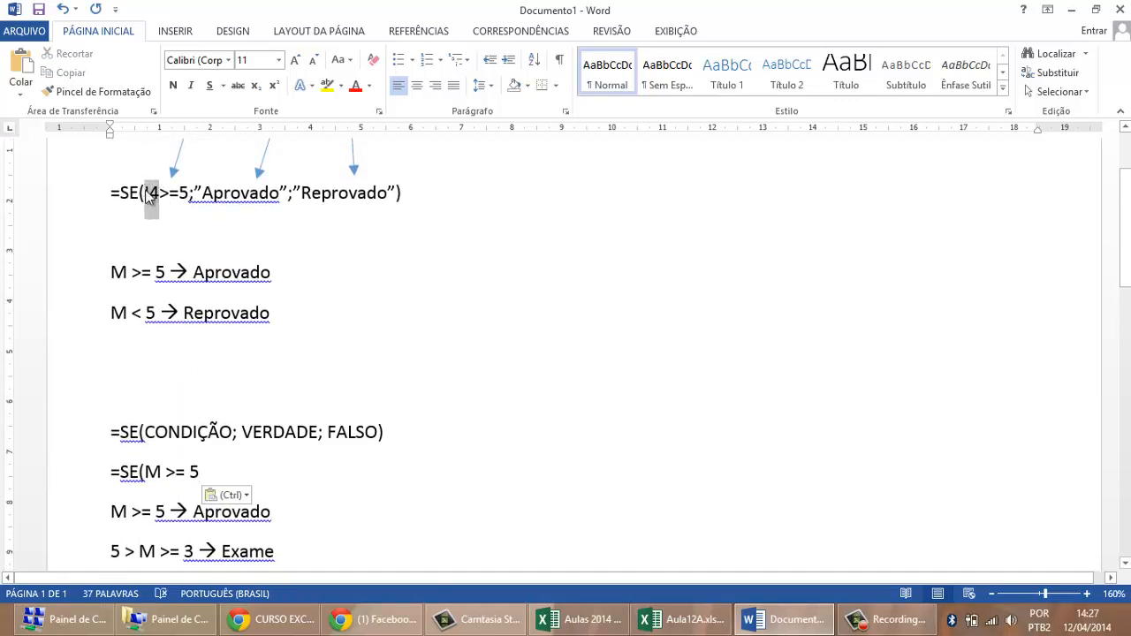
key("ctrl+c")
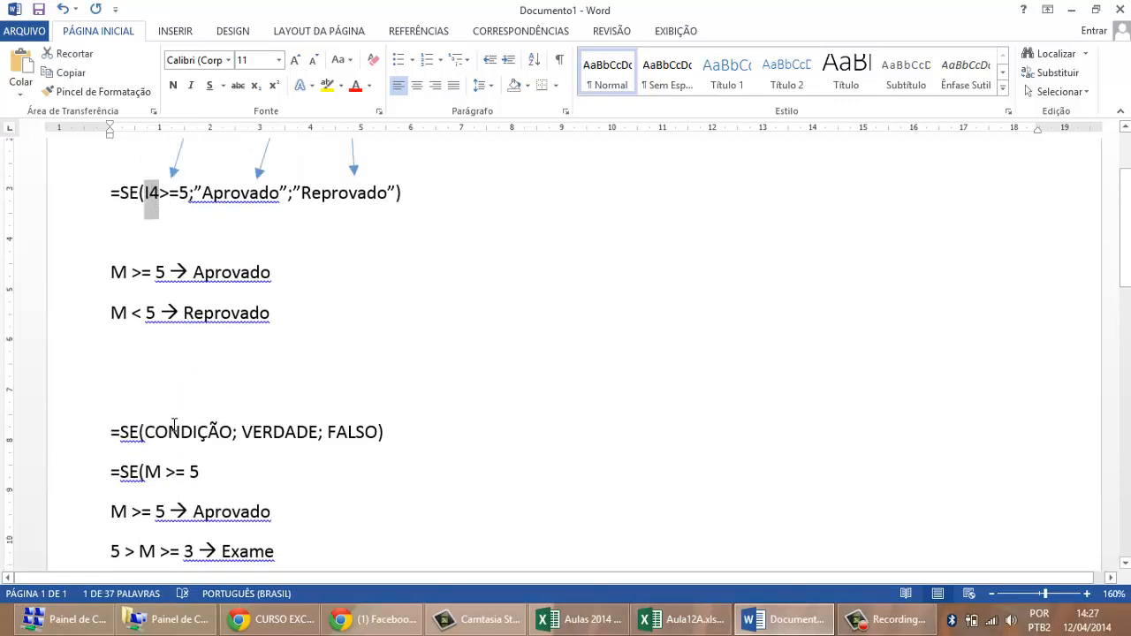
scroll(174, 425, "down", 1)
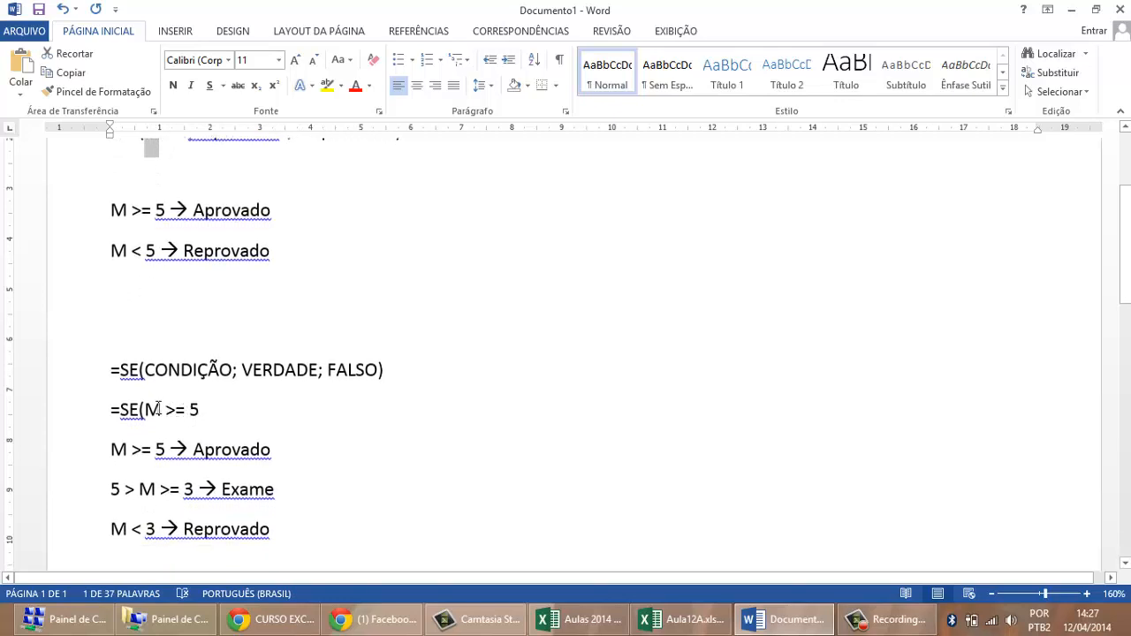
double_click(154, 409)
key("ctrl+v")
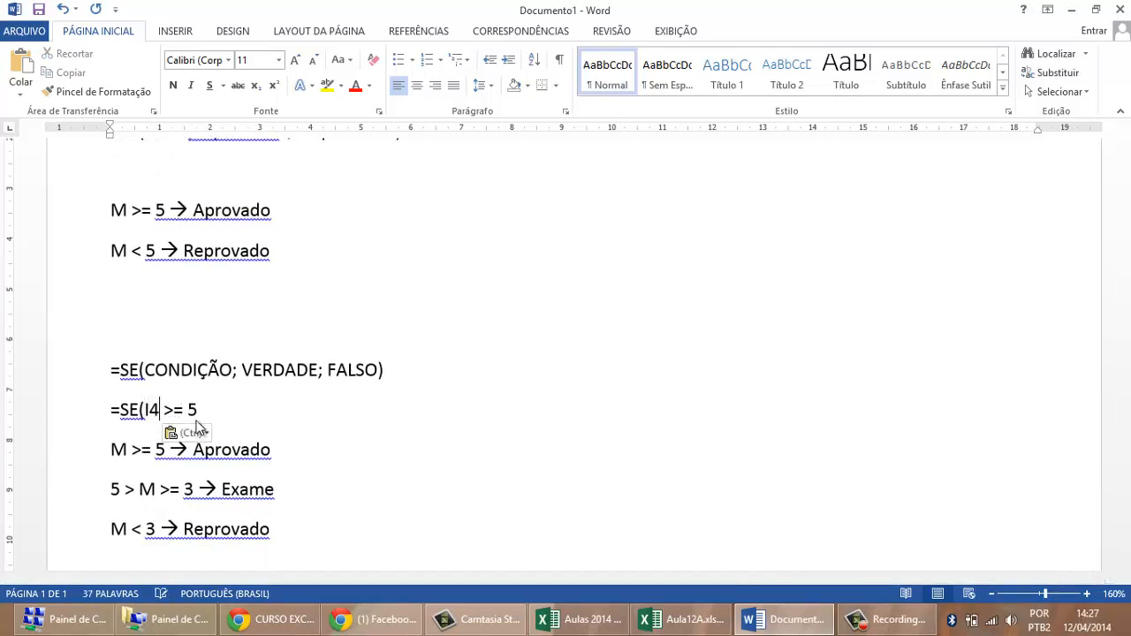
left_click(205, 408)
key("Delete")
key("Right")
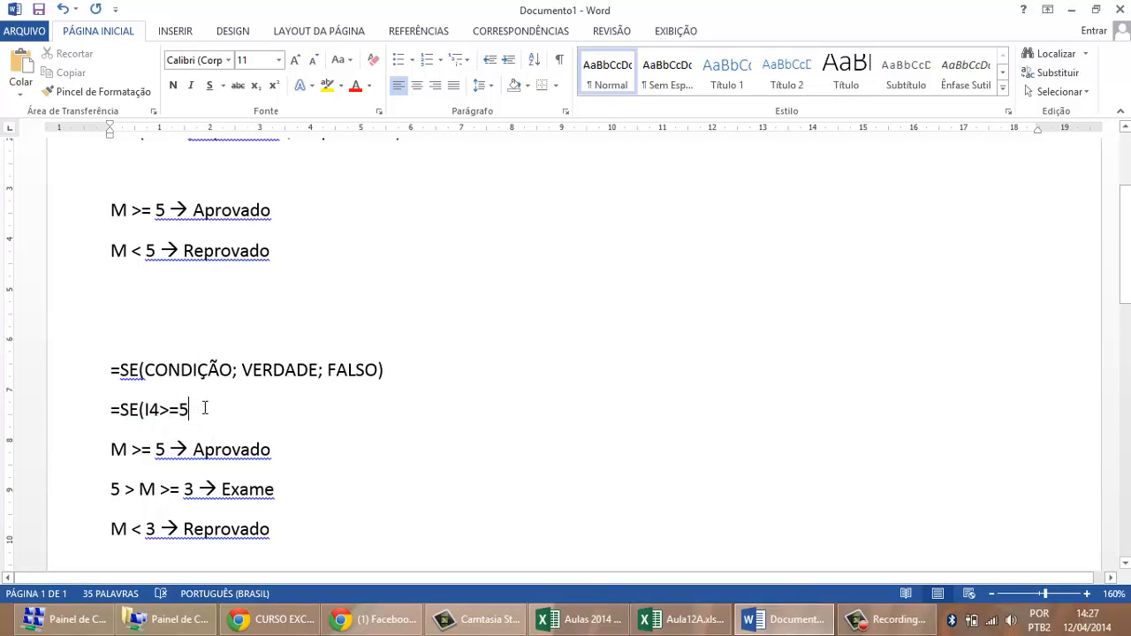
- Add the true result "Aprovado" in quotation marks after the condition, with a semicolon before and after it
type(";")
left_click_drag(194, 450, 276, 451)
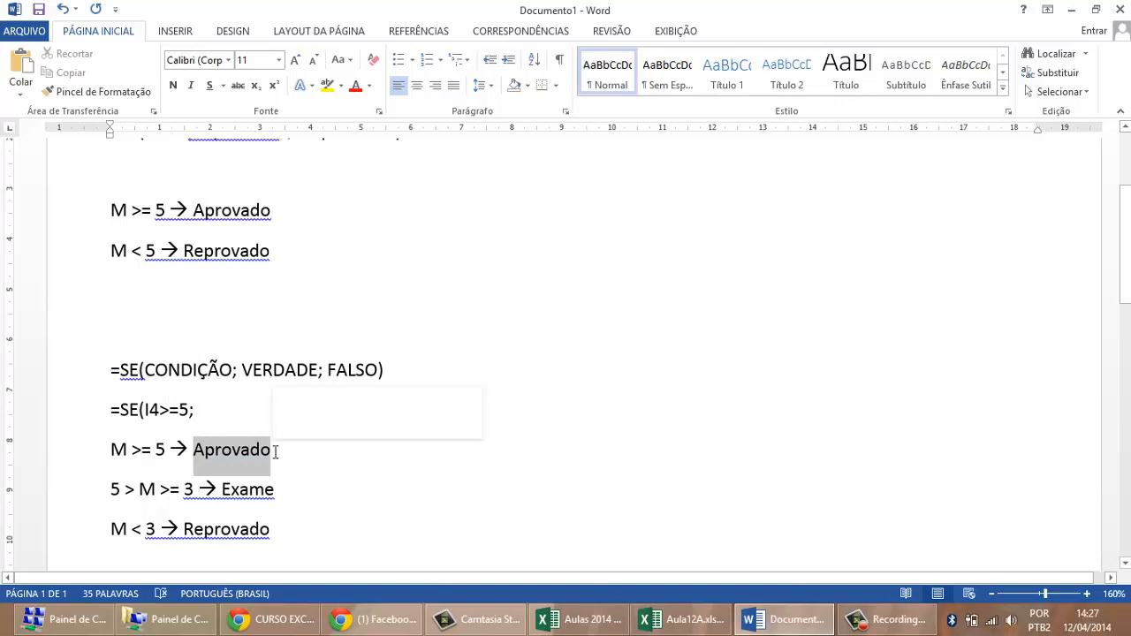
key("ctrl+c")
left_click(203, 409)
key("ctrl+v")
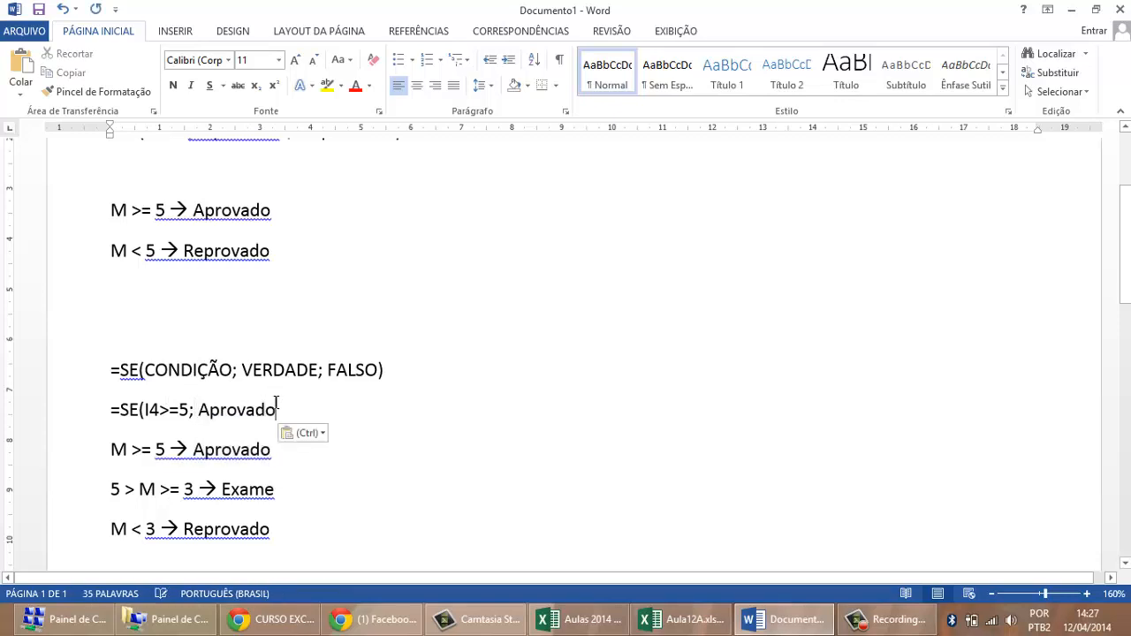
left_click(198, 409)
key("BackSpace")
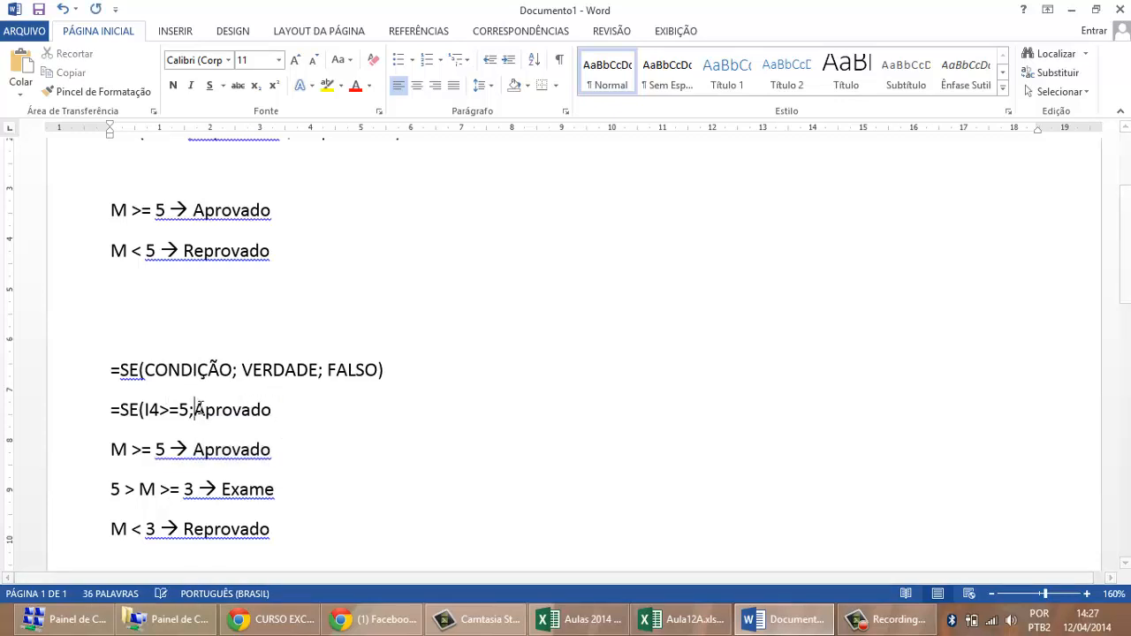
type("\"")
left_click(284, 410)
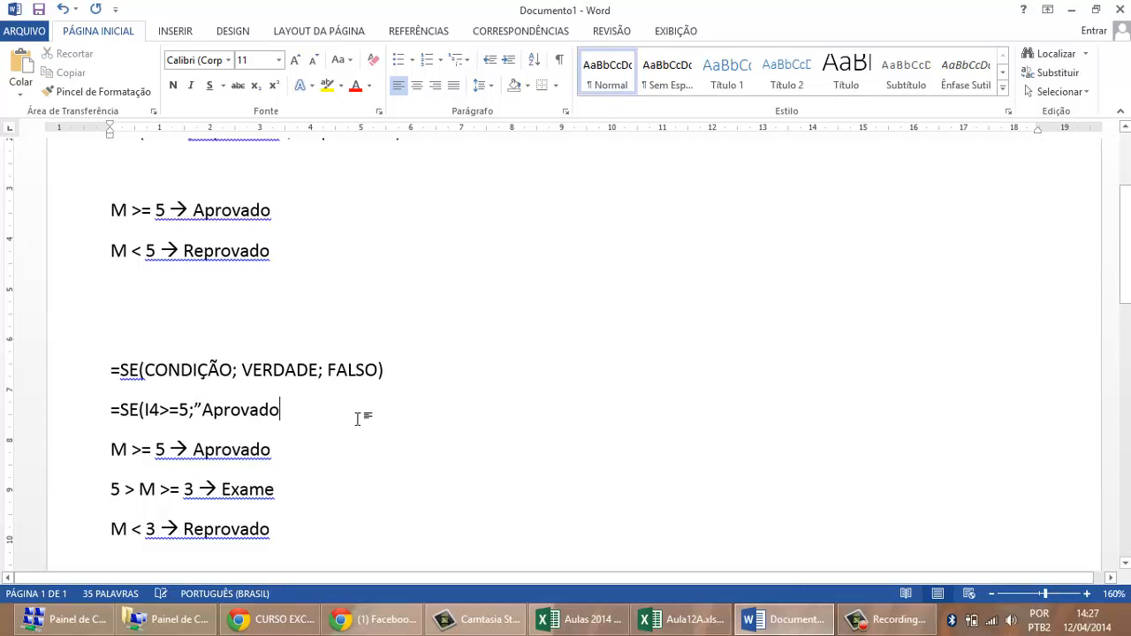
type("\"")
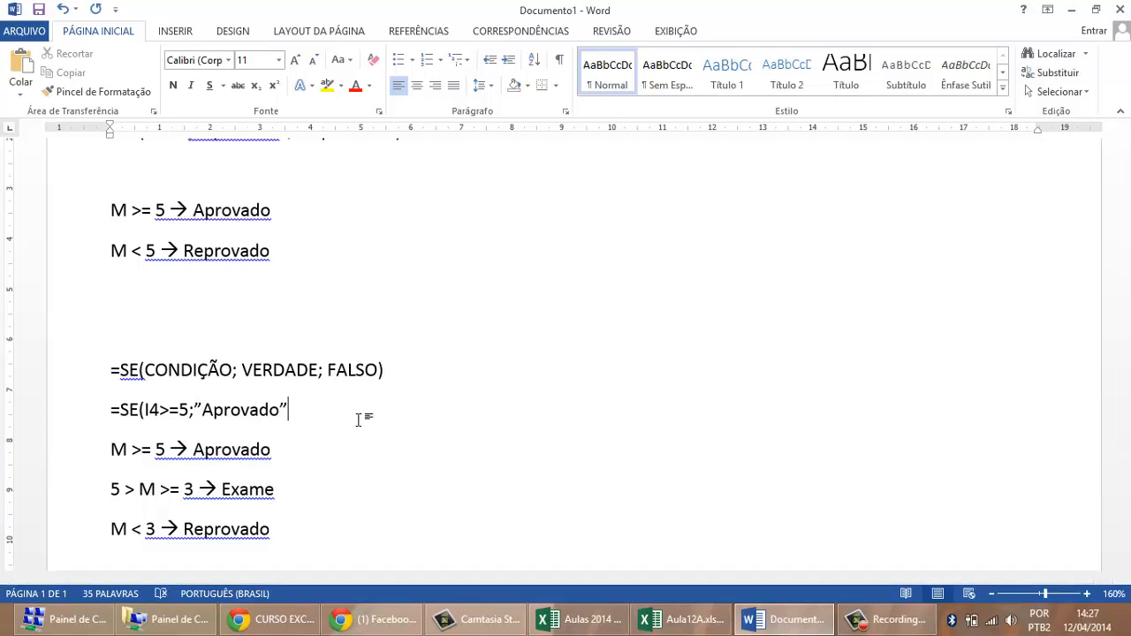
type(";")
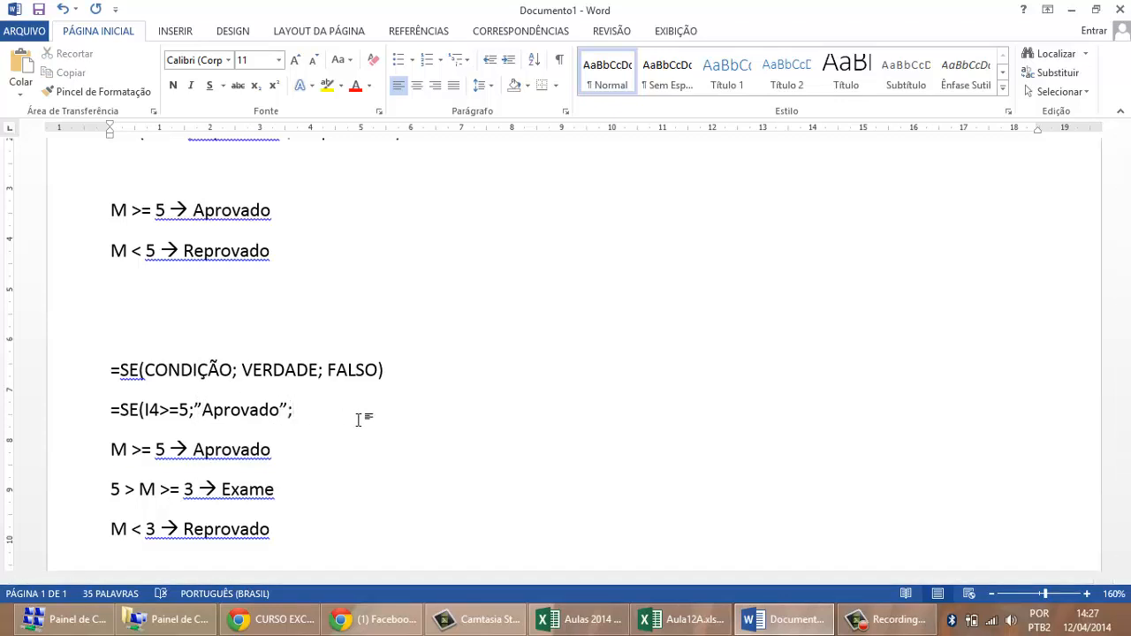
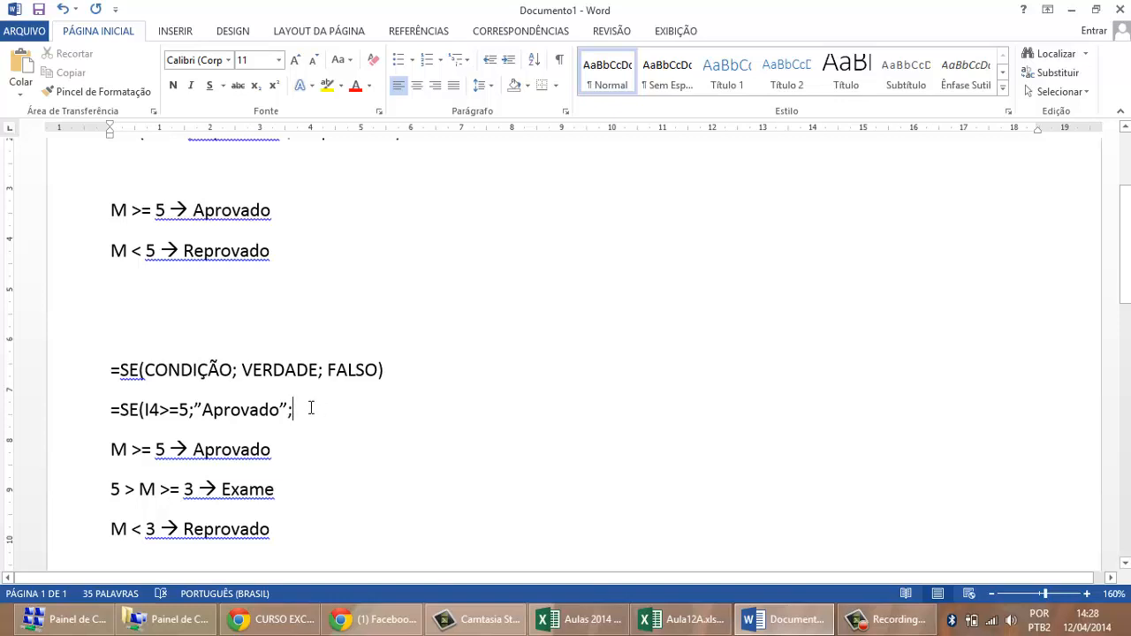
- Highlight the partial formula, then begin a nested SE( as its false argument and highlight it
left_click(108, 408)
left_click_drag(140, 409, 294, 410)
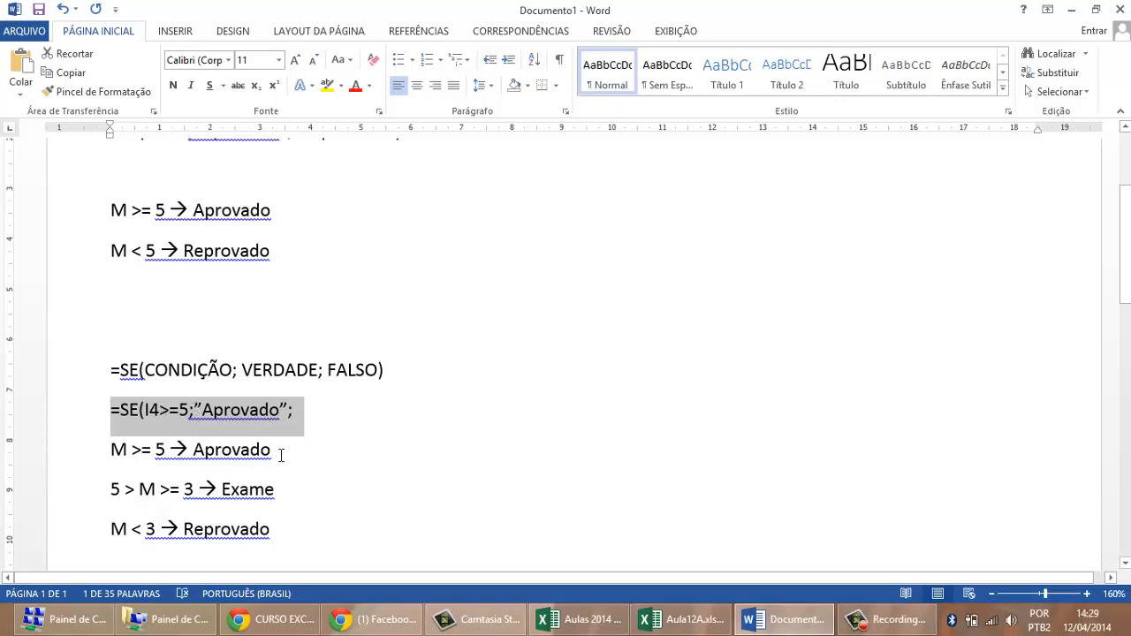
left_click(308, 420)
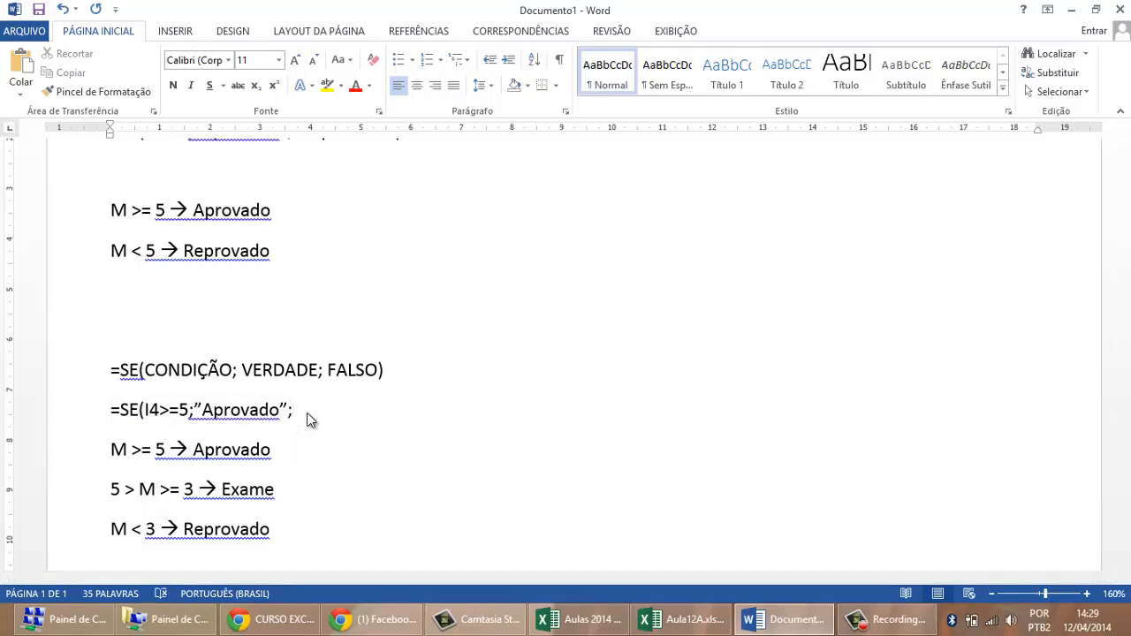
type("SE(")
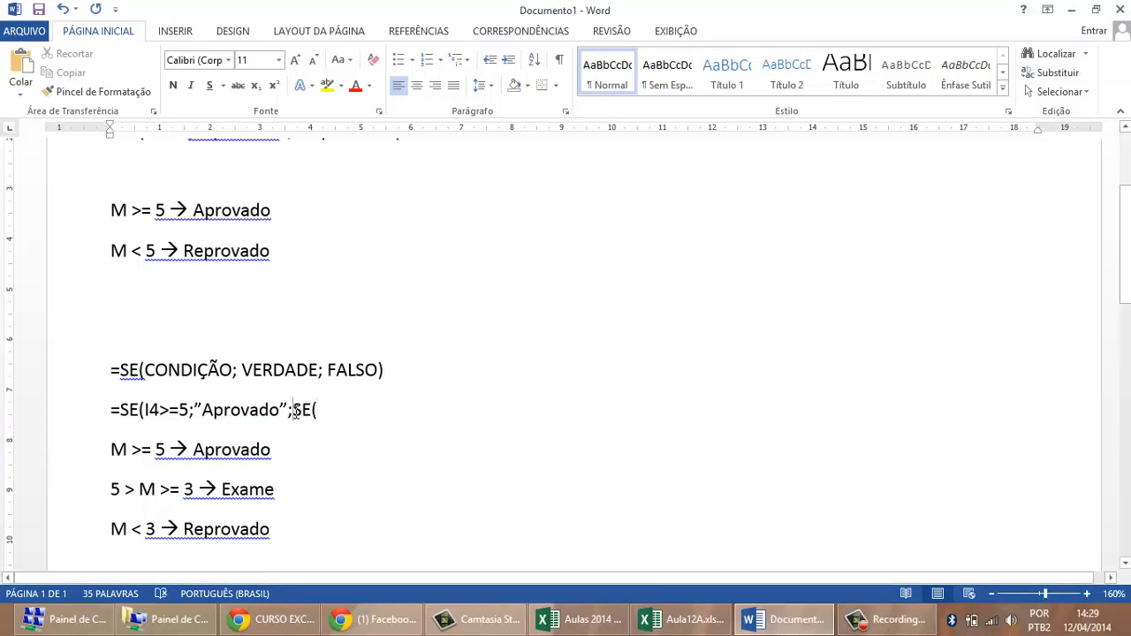
left_click_drag(292, 409, 316, 411)
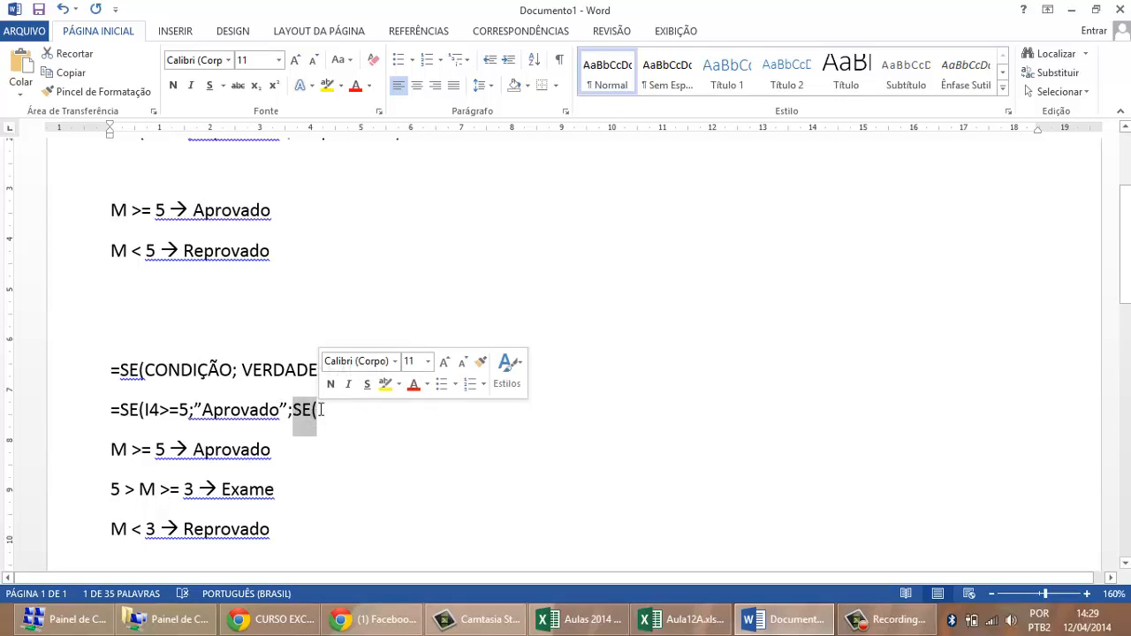
left_click(325, 413)
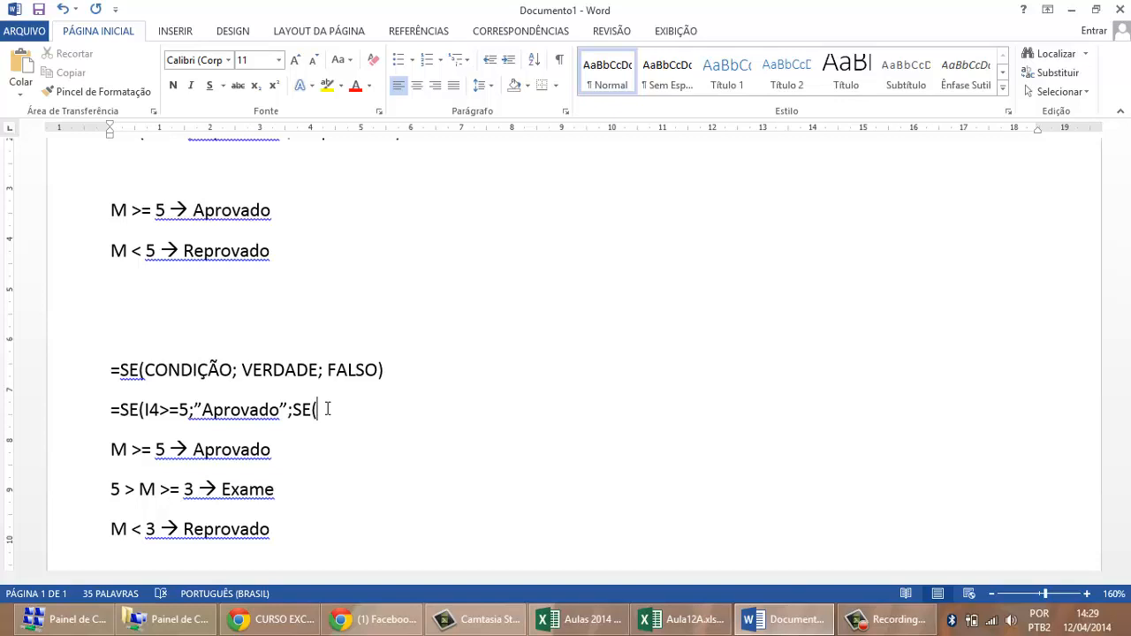
- Copy the M >= 3 condition from the Exame rule into the nested SE and remove its spaces
type("I4")
left_click_drag(140, 492, 195, 492)
key("ctrl+c")
left_click(321, 411)
key("ctrl+v")
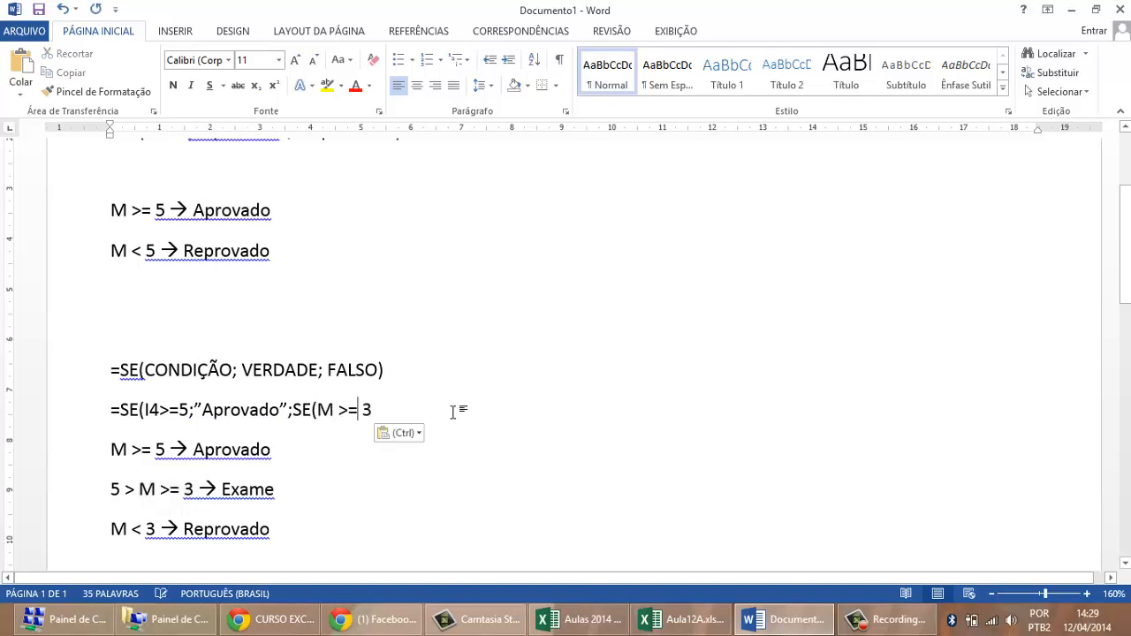
left_click(340, 408)
key("BackSpace")
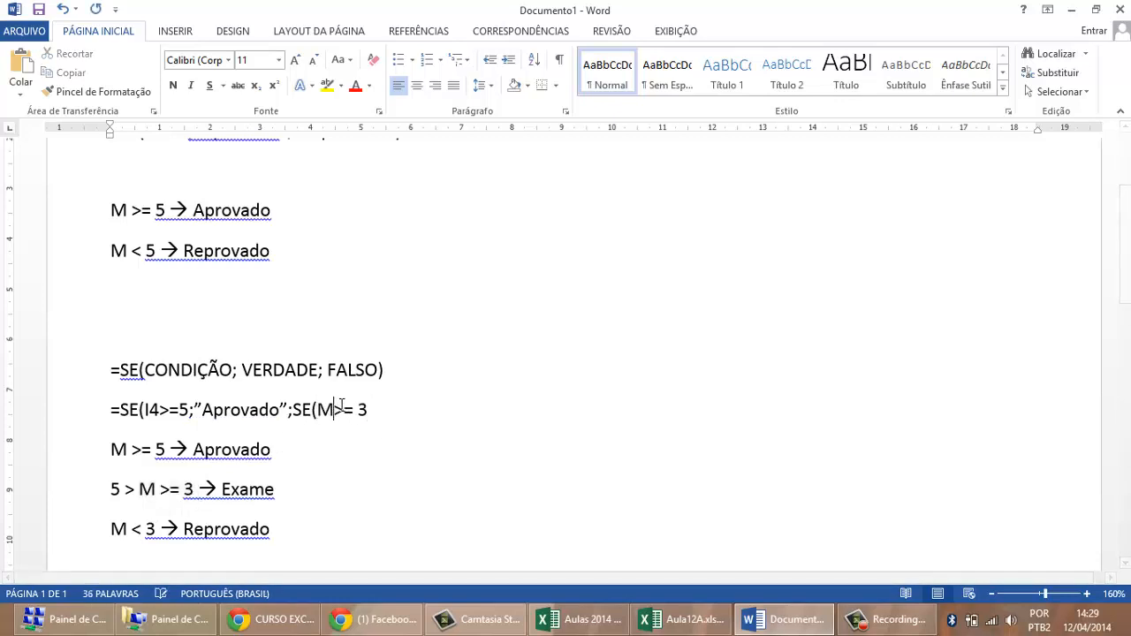
left_click(357, 408)
key("BackSpace")
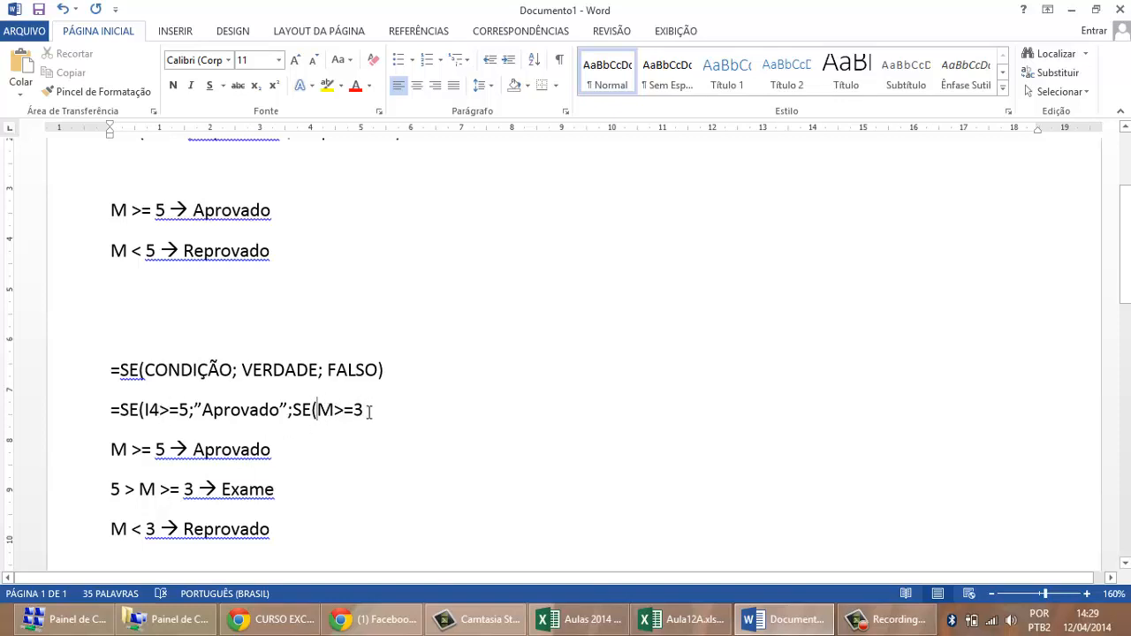
- Replace M in the nested SE condition with I4 copied from the first condition, so it reads I4>=3
double_click(325, 410)
key("BackSpace")
left_click_drag(160, 406, 145, 407)
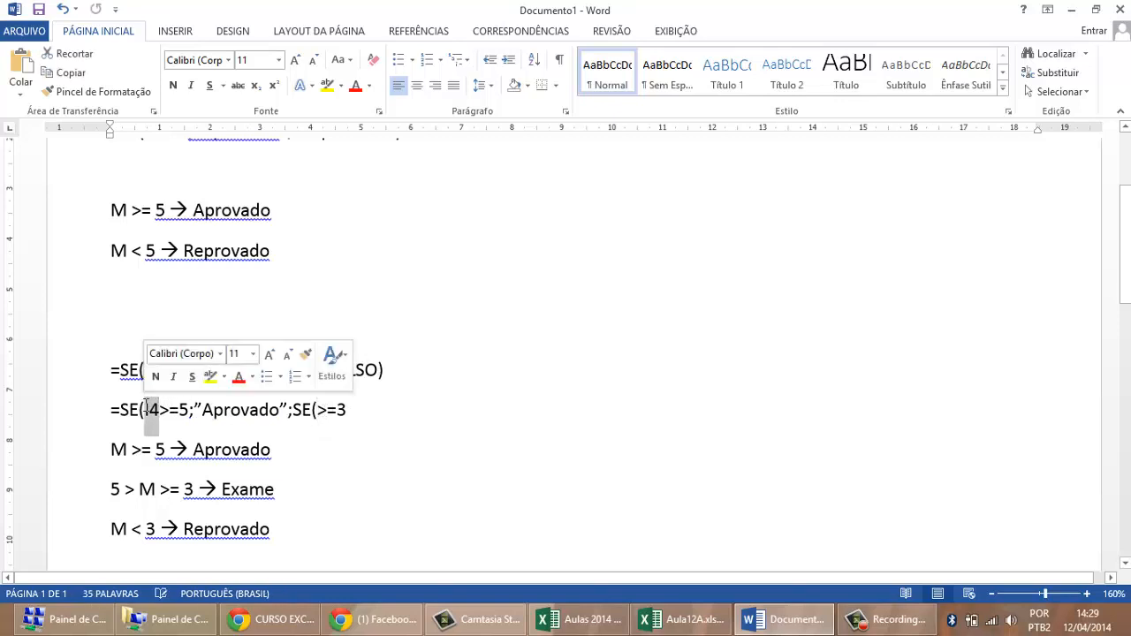
left_click(323, 411)
key("ctrl+v")
key("End")
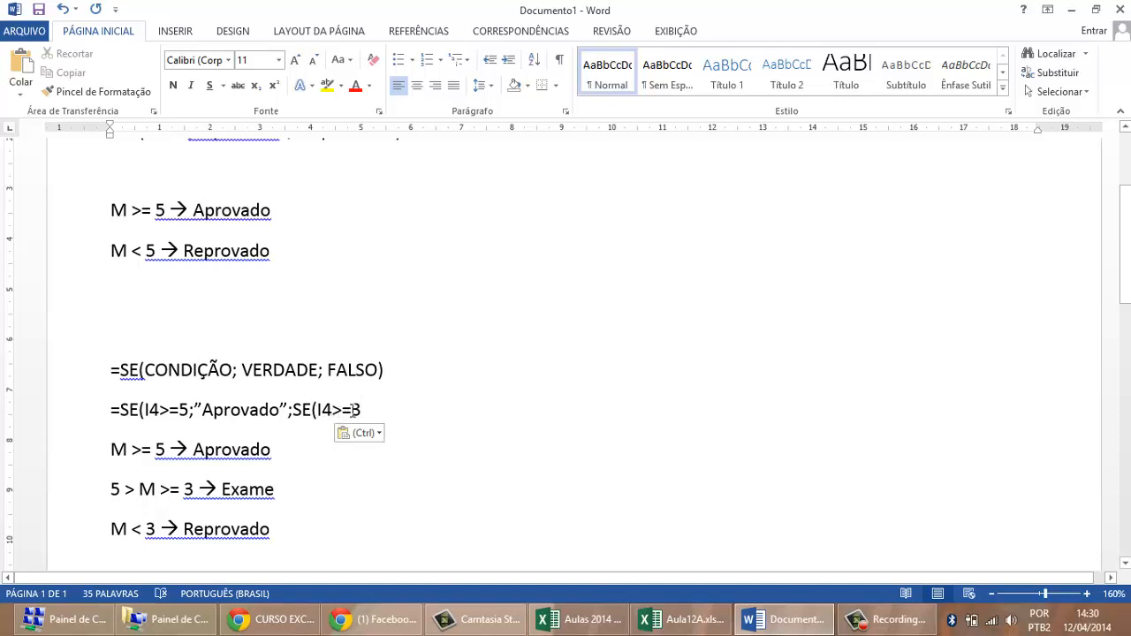
- Add the nested true result "Exame" in quotation marks, copied from the Exame rule, with a semicolon before and after it
type(";")
left_click_drag(275, 490, 223, 489)
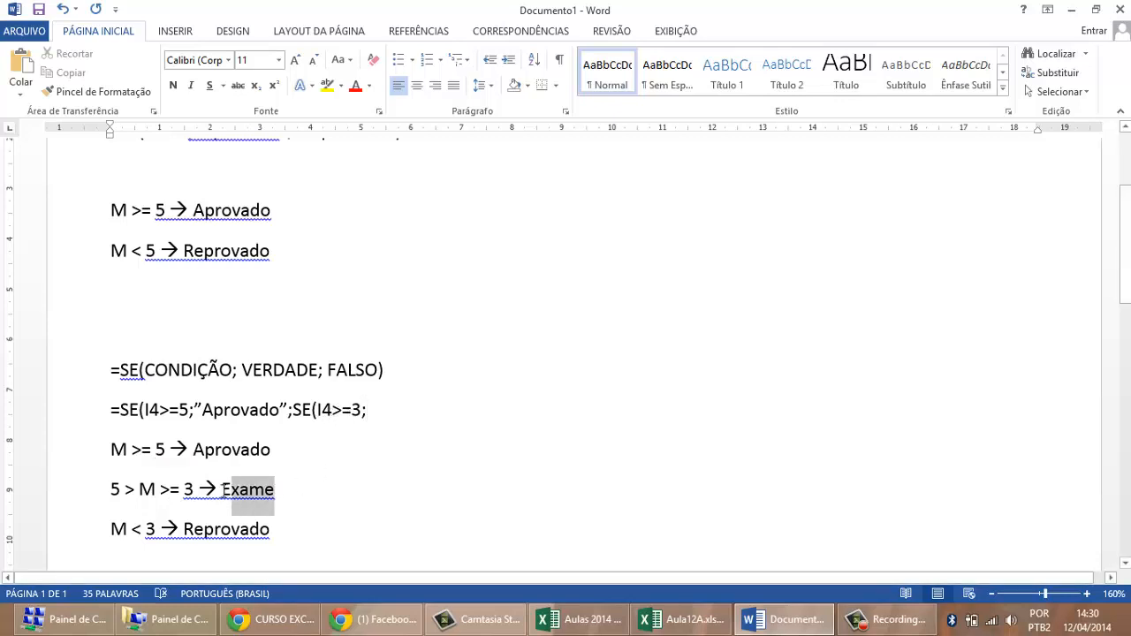
key("ctrl+c")
left_click(381, 409)
key("ctrl+v")
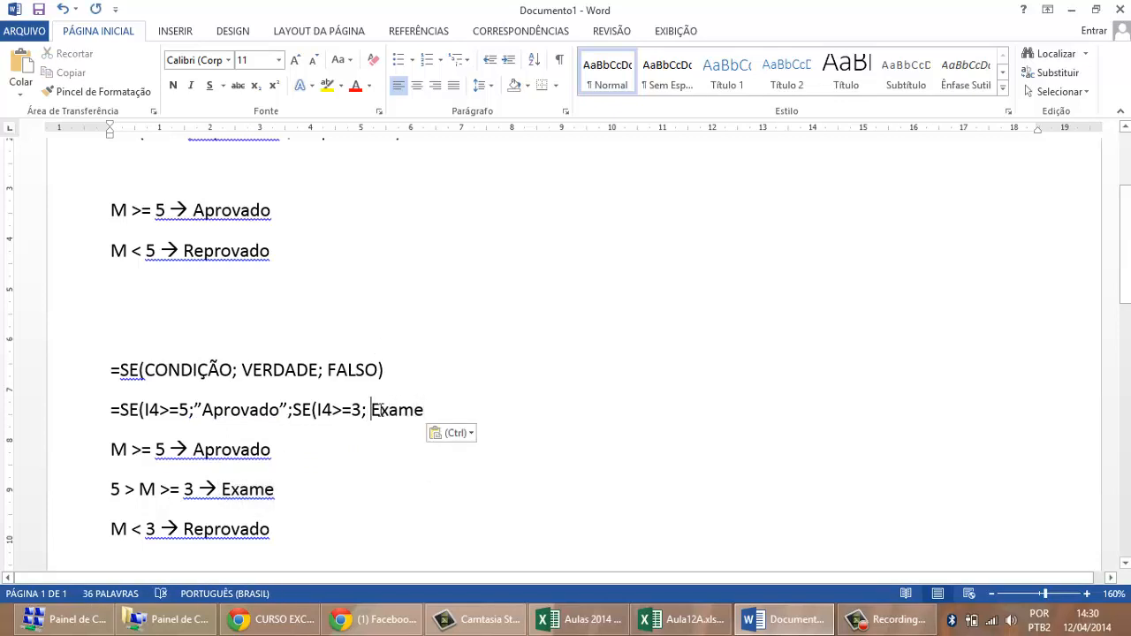
key("BackSpace")
type("\"\"")
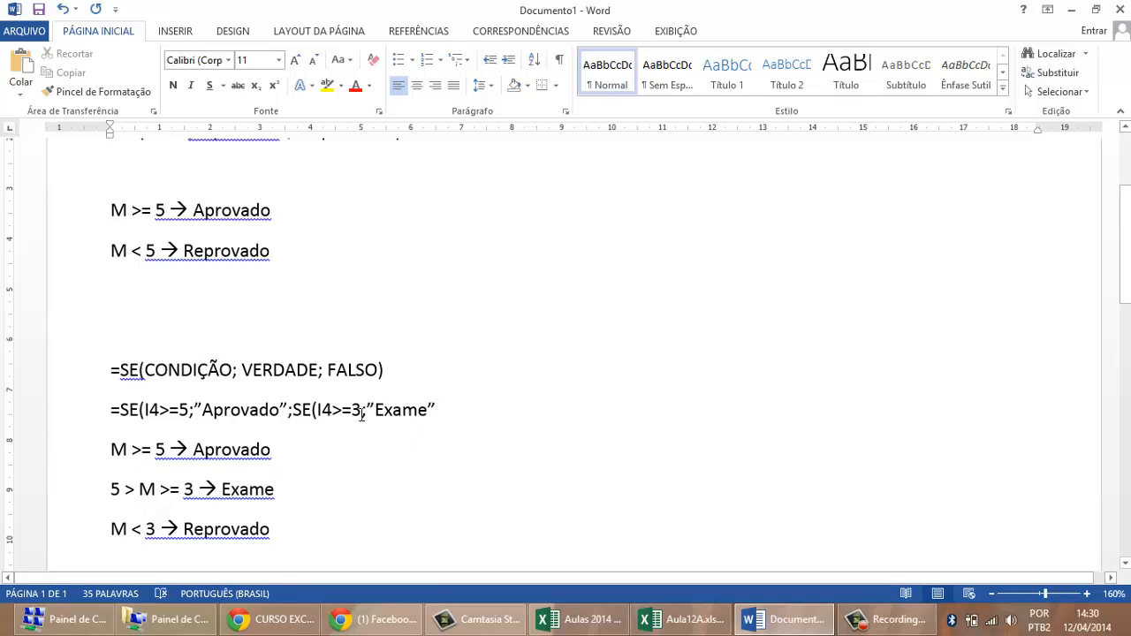
type(";")
- Highlight in turn Aprovado, the condition I4>=5, the nested SE and its condition I4>=3 to review the formula's parts
left_click_drag(204, 409, 276, 415)
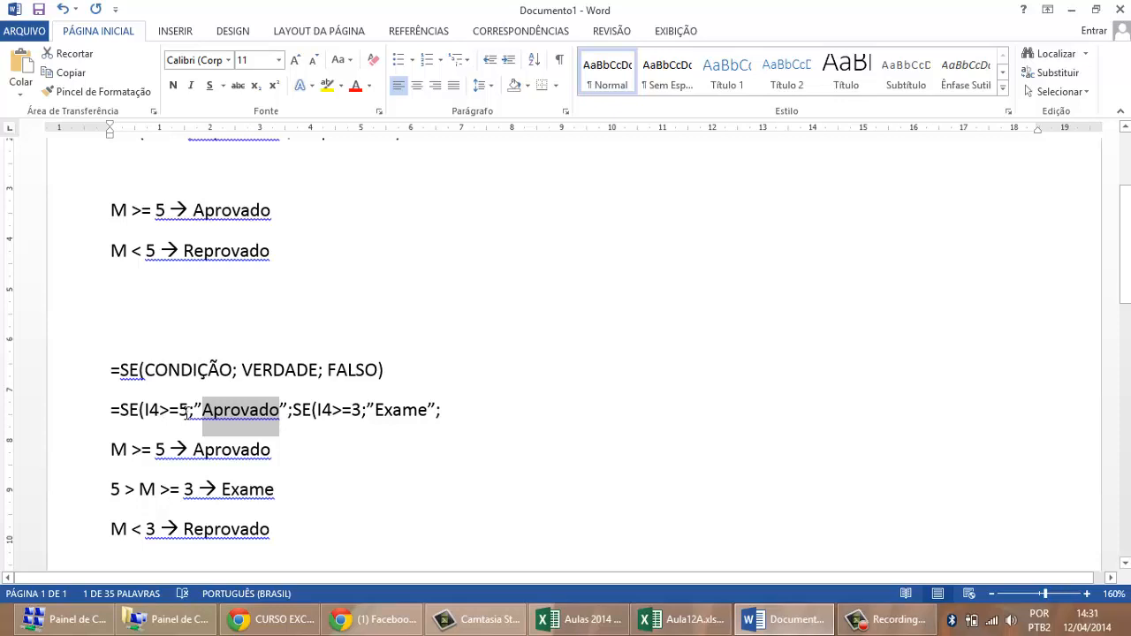
left_click_drag(188, 413, 146, 410)
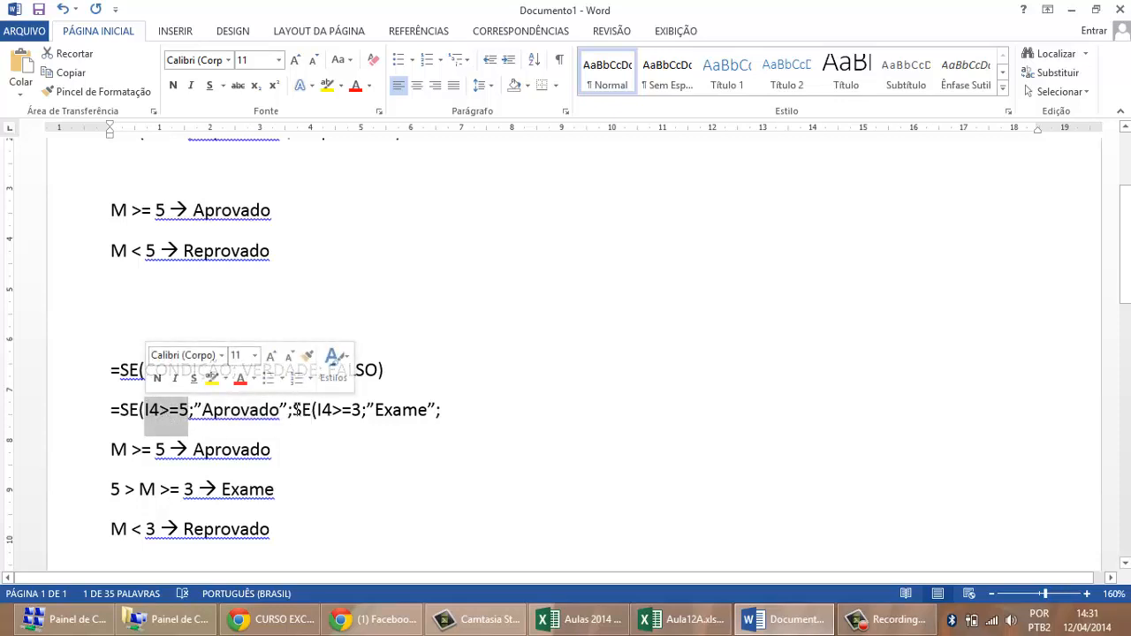
left_click_drag(292, 411, 442, 409)
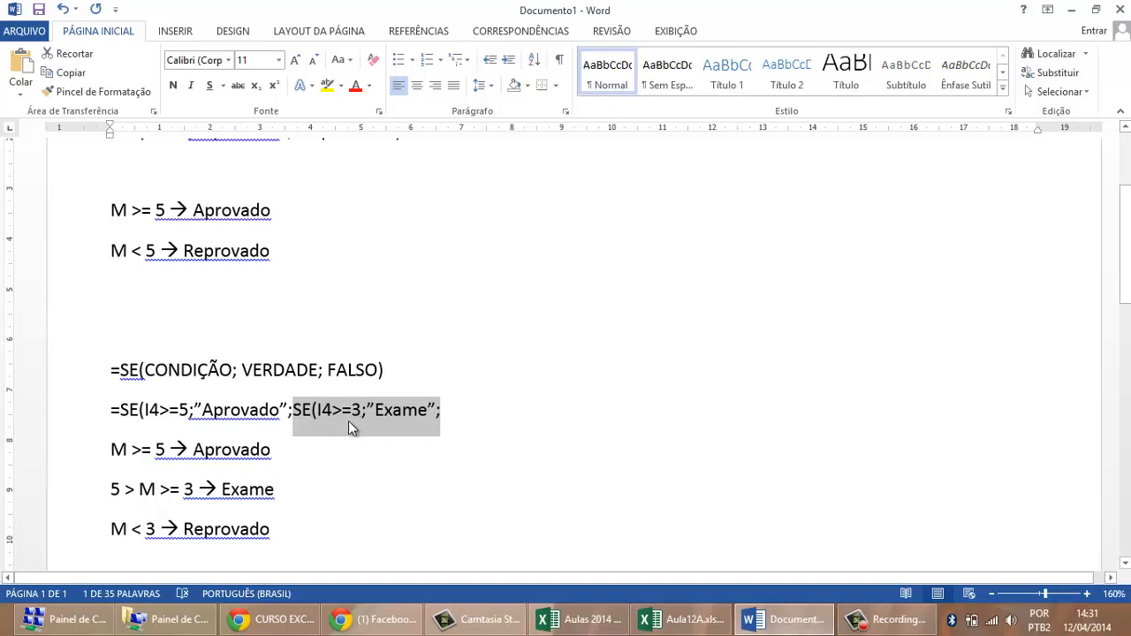
left_click(427, 410)
left_click_drag(427, 410, 360, 419)
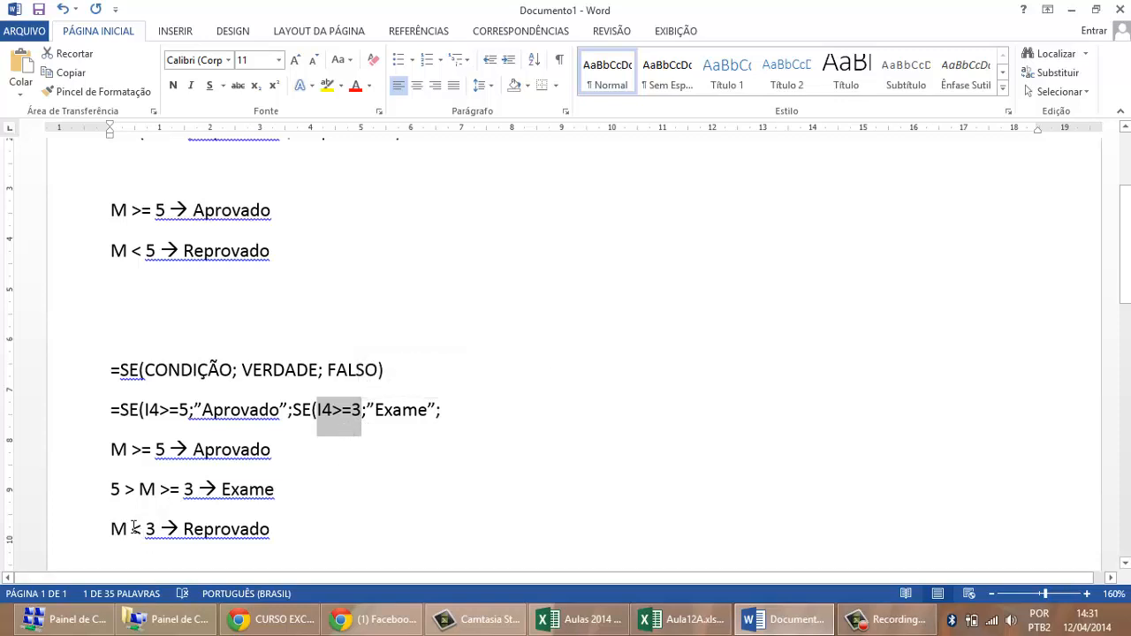
left_click(451, 417)
- Add "Reprovado" in quotation marks as the nested SE's false result, copied from the M < 3 rule
left_click_drag(272, 528, 181, 528)
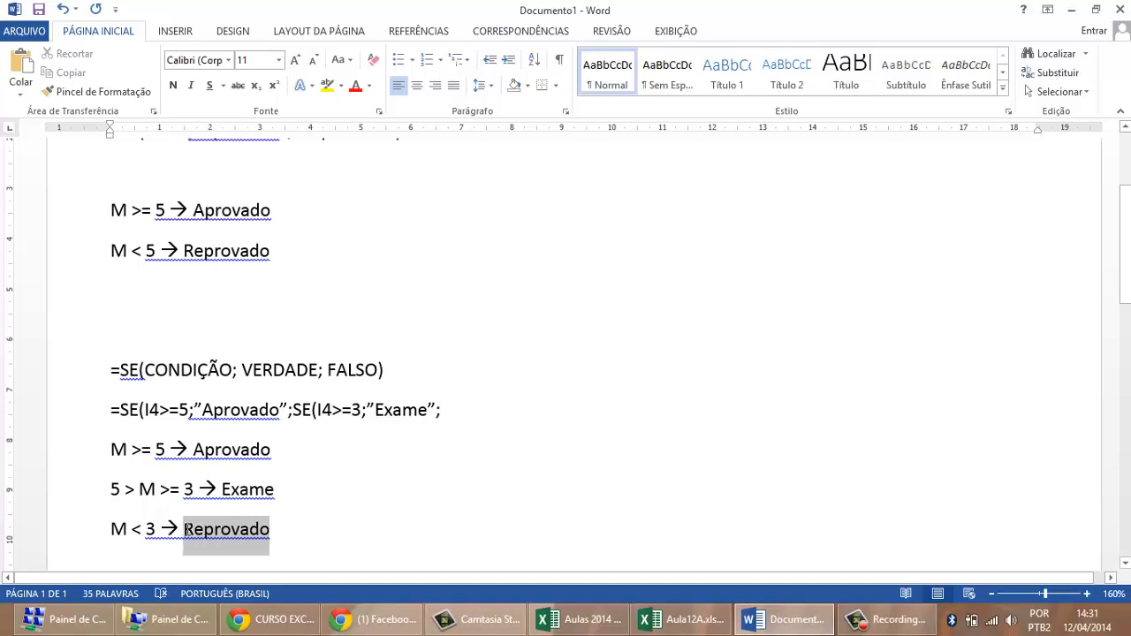
left_click(454, 413)
key("ctrl+v")
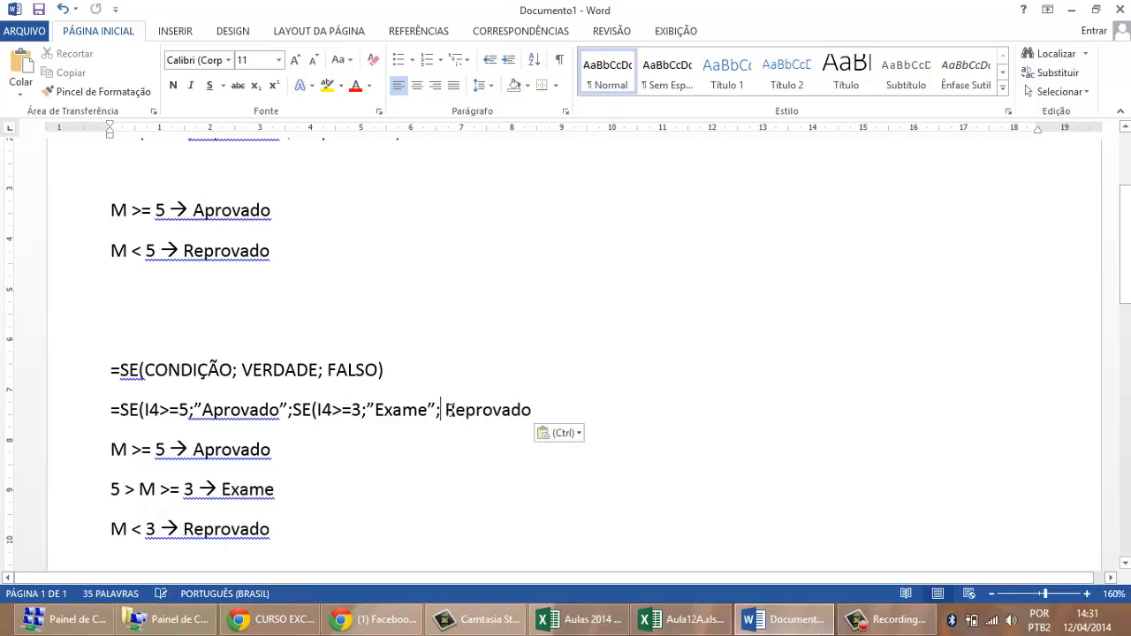
left_click(450, 411)
key("BackSpace")
type("\"")
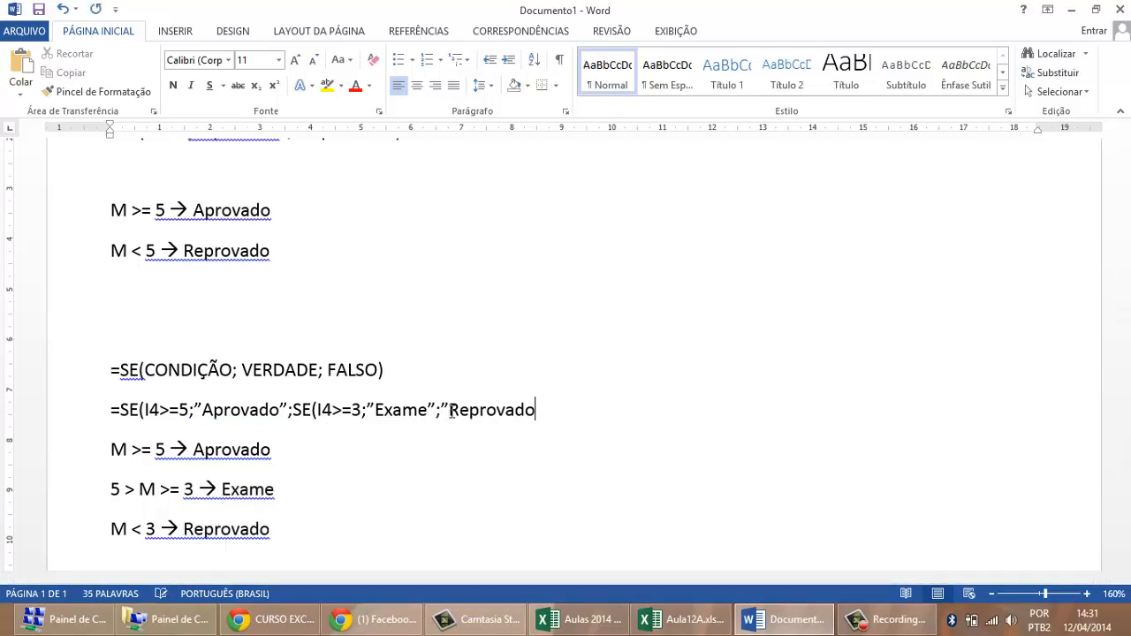
key("End")
type("\"")
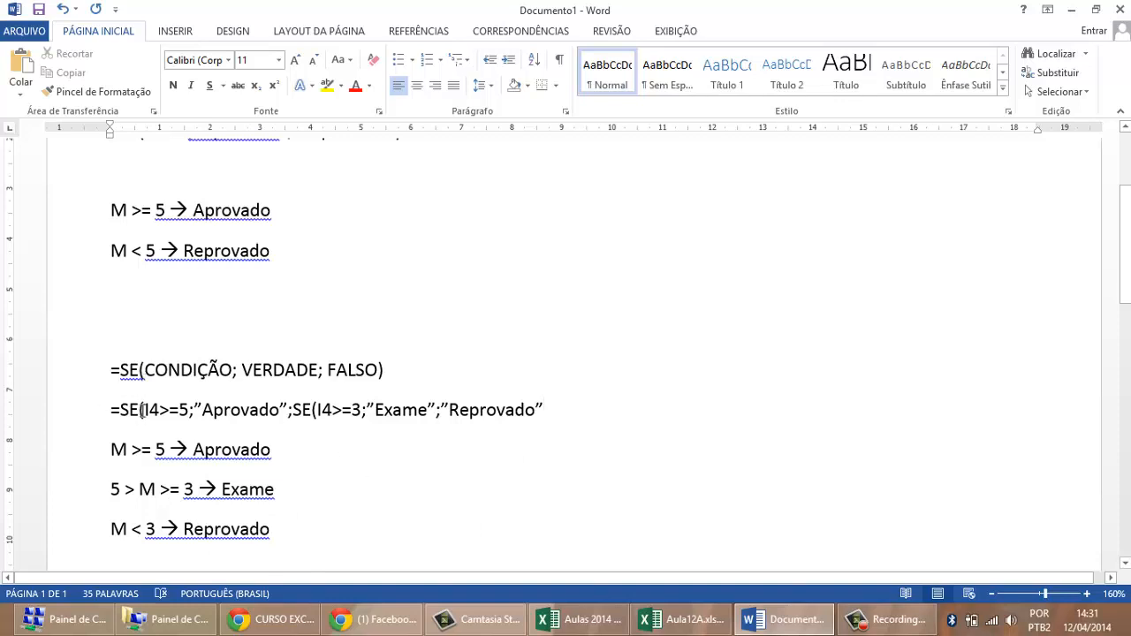
- Close both SE functions with two parentheses and copy the whole compound formula
left_click(323, 410)
left_click(548, 410)
type("))")
left_click_drag(110, 410, 560, 414)
key("ctrl+c")
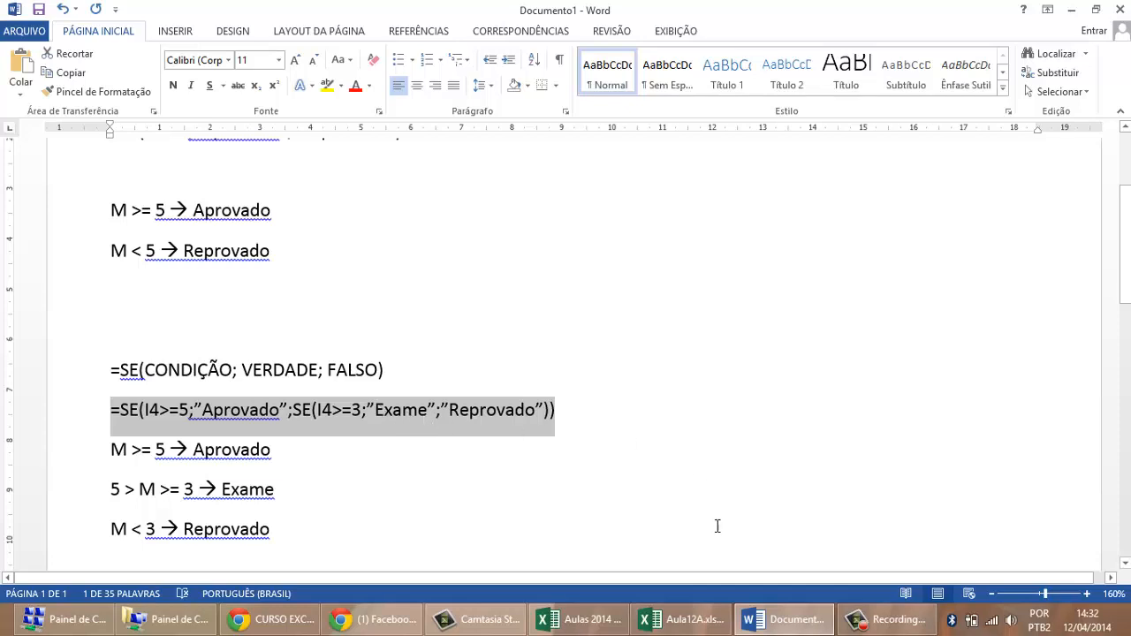
- Switch to the Aula12A workbook in Excel, clear cell J4 and paste the compound SE formula there
left_click(713, 619)
left_click(726, 235)
key("Delete")
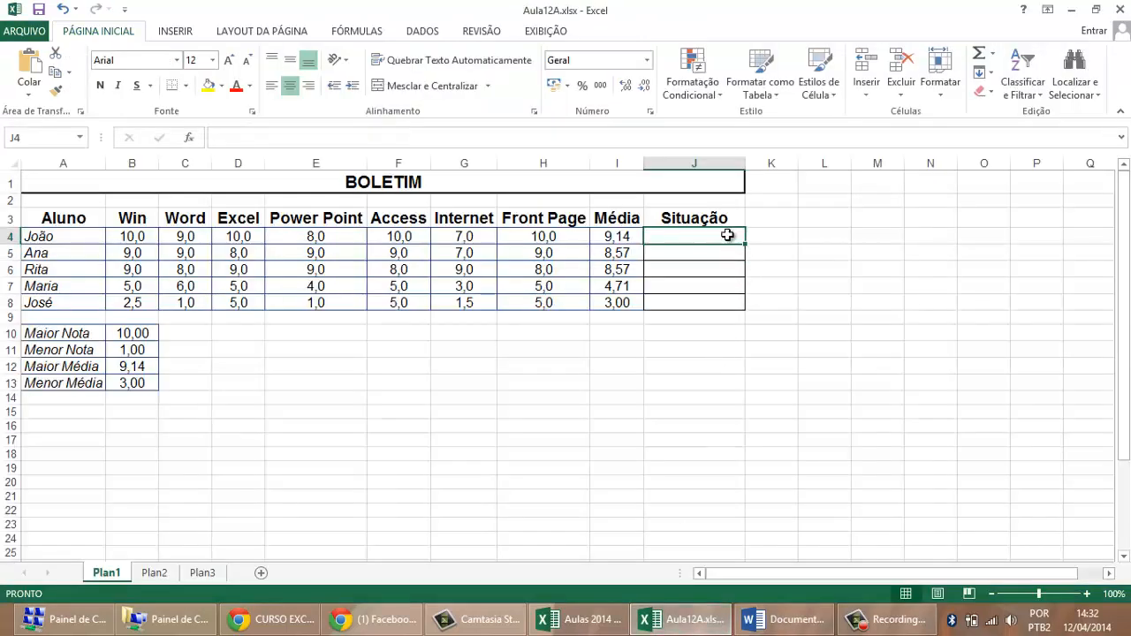
key("ctrl+v")
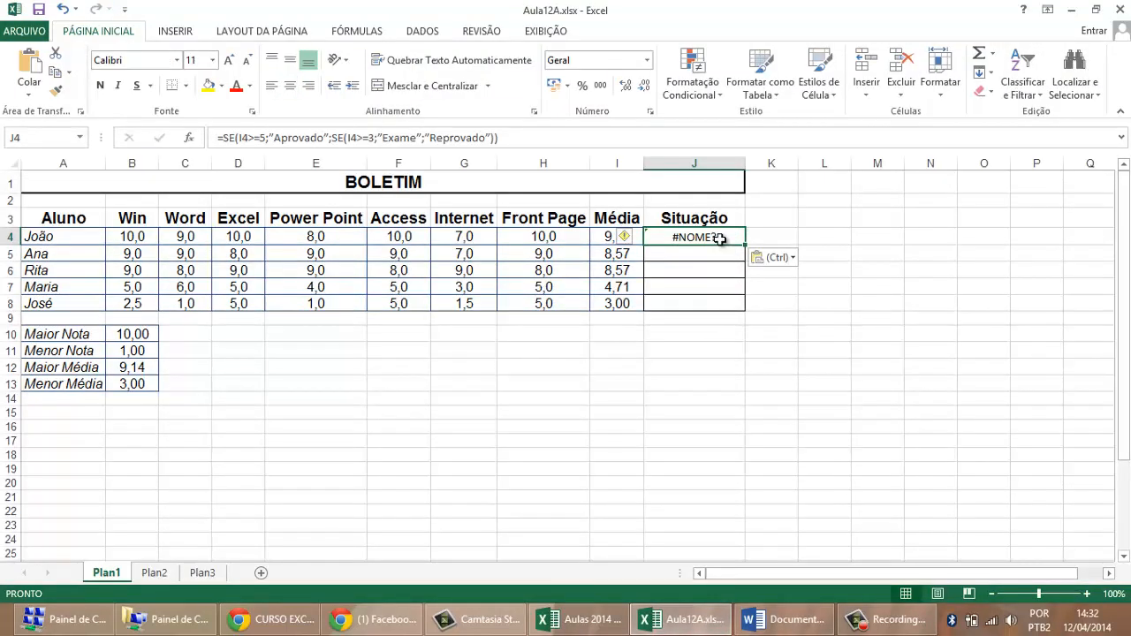
- Replace the curly quotation marks around Aprovado, Exame and Reprovado in J4's formula with straight ones and enter the formula
double_click(722, 240)
left_click_drag(696, 237, 858, 237)
type("\"\"\"\"\"")
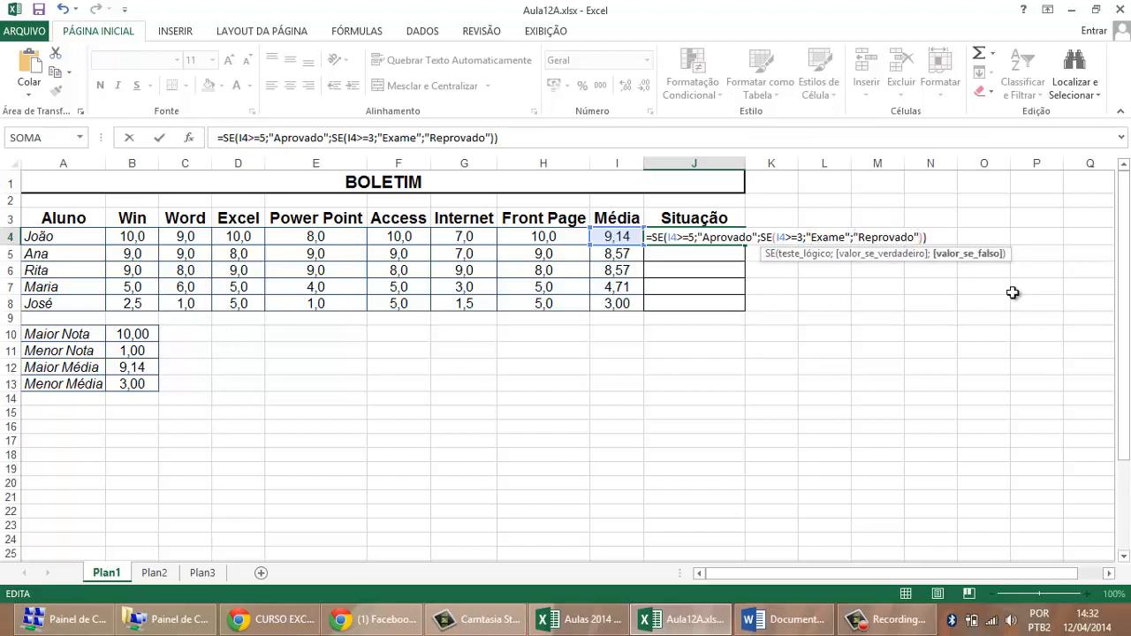
key("Return")
left_click_drag(693, 245, 691, 240)
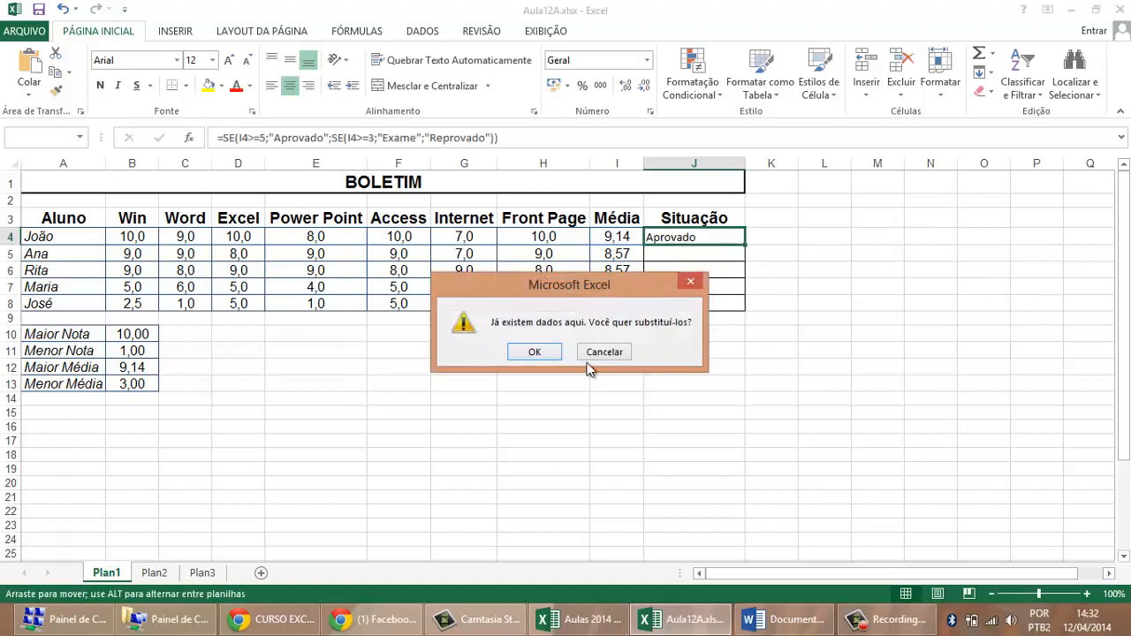
left_click(548, 348)
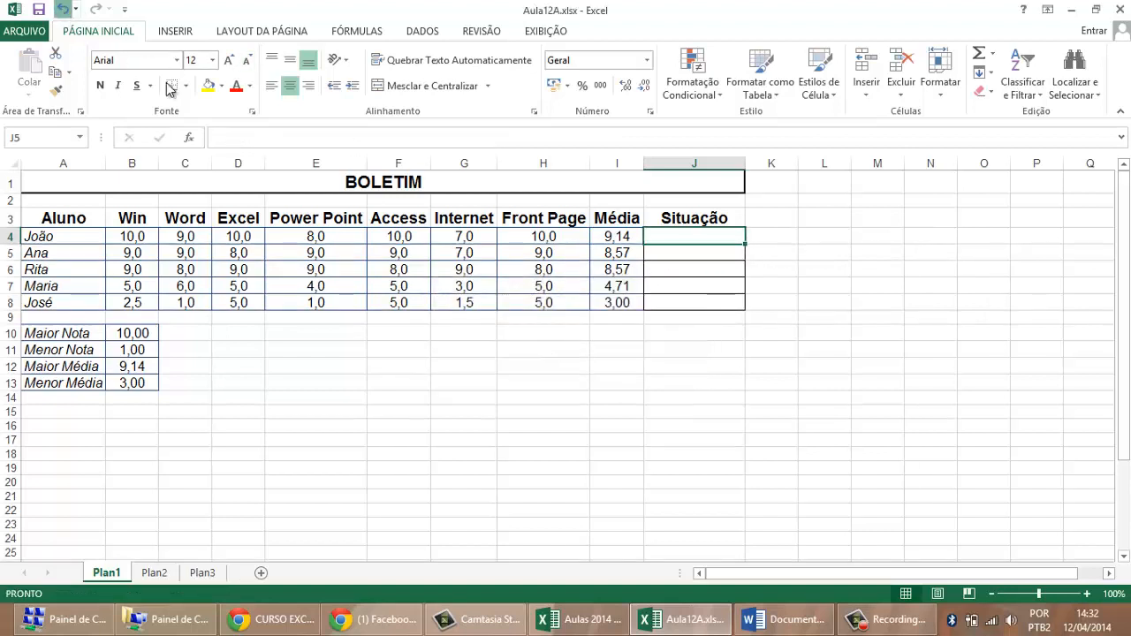
left_click(62, 9)
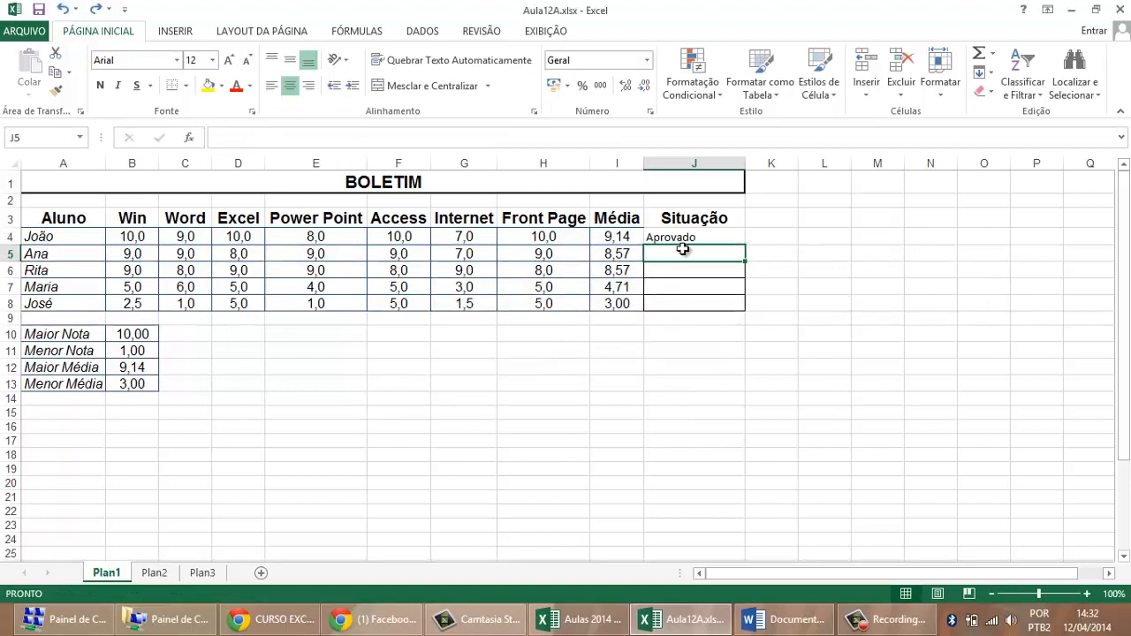
- Centre the Situação result in J4 and try to copy the formatting of I4 to it
left_click(290, 85)
left_click(625, 234)
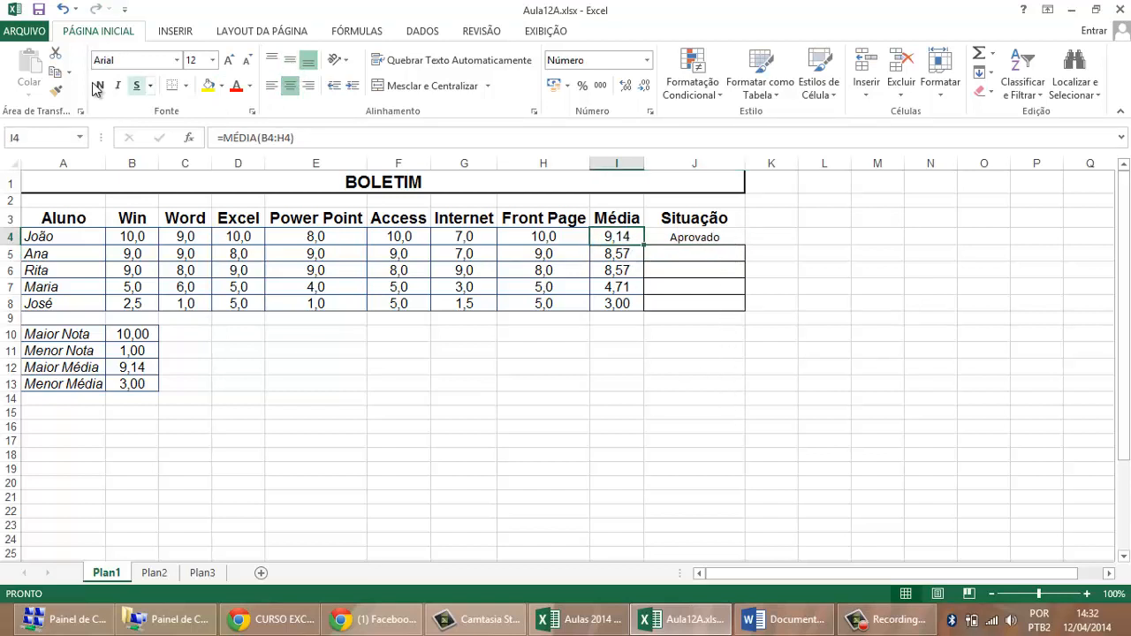
left_click(56, 90)
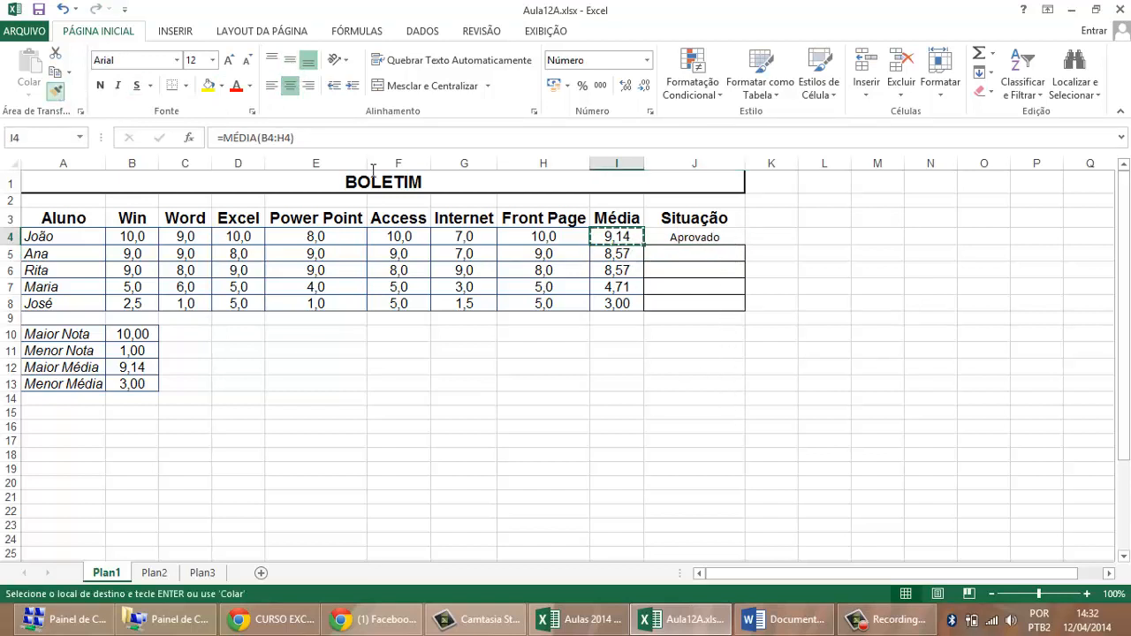
key("Escape")
left_click(698, 237)
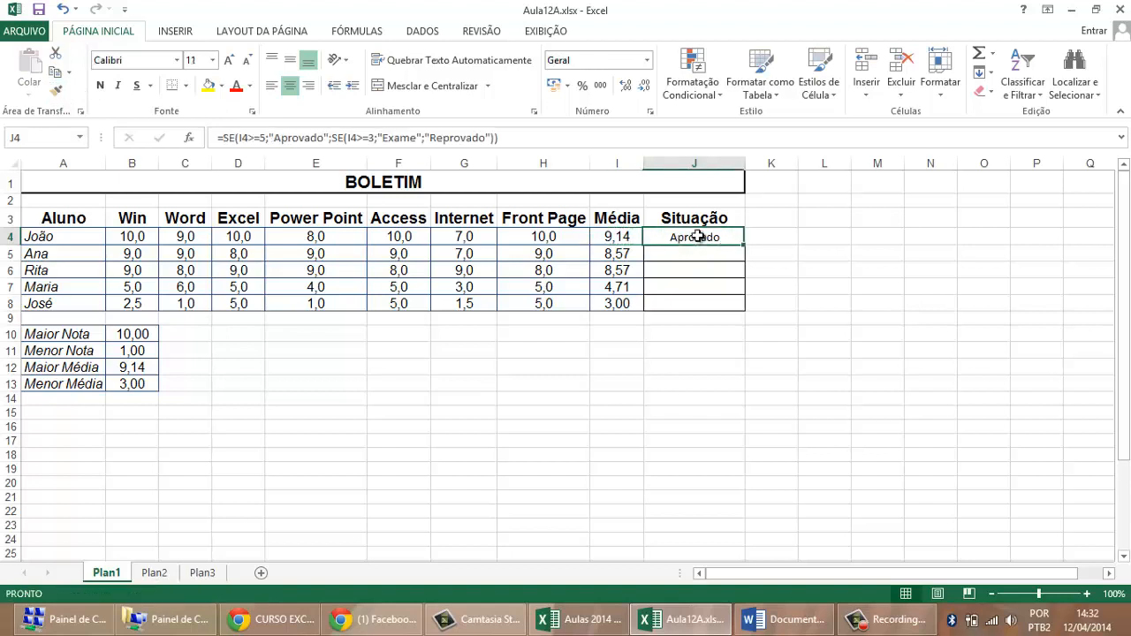
left_click(624, 231)
left_click(732, 239)
- Copy the formatting of A4 to J4, without italics and centred both vertically and horizontally
left_click(97, 234)
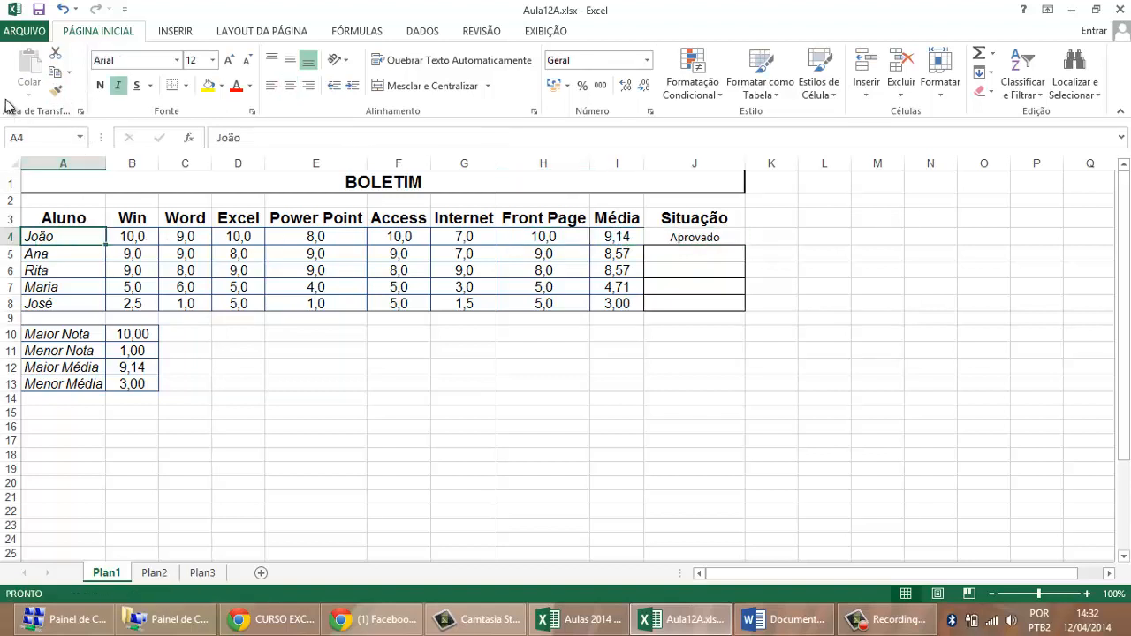
left_click(57, 90)
left_click(700, 239)
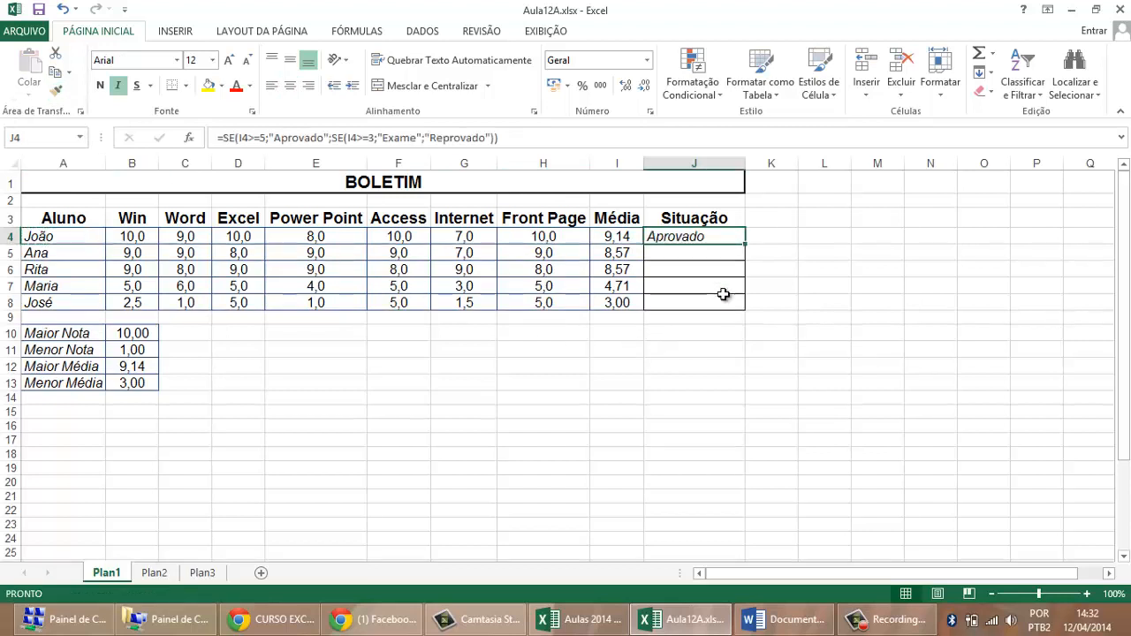
left_click(118, 85)
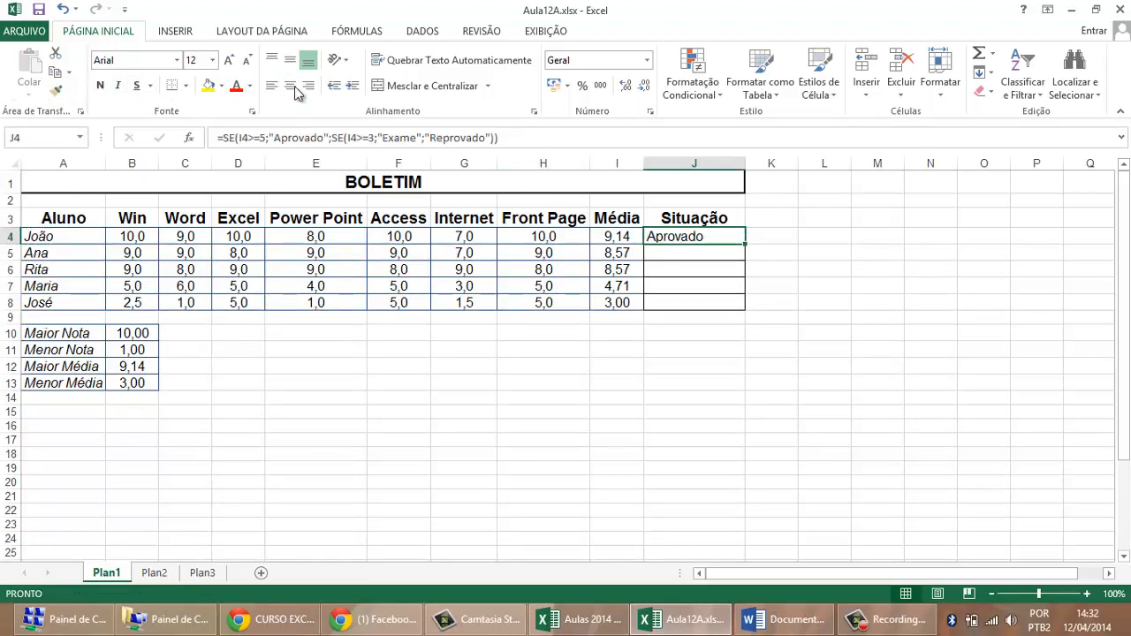
left_click(292, 62)
left_click(294, 86)
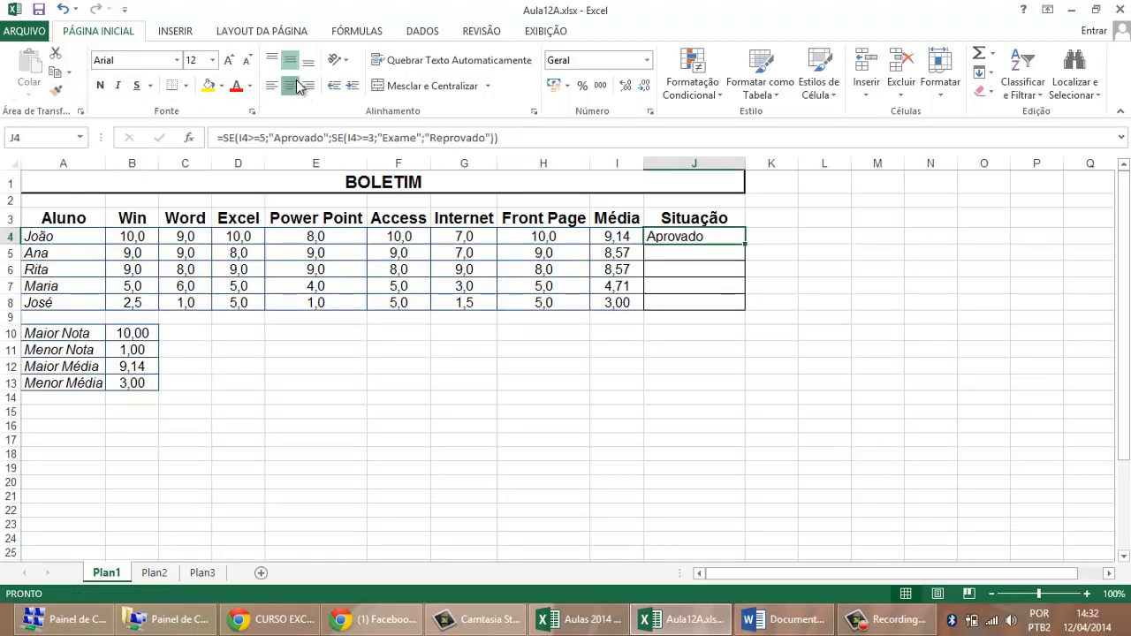
- Fill the compound SE formula from J4 down to J8
left_click(795, 414)
left_click(725, 238)
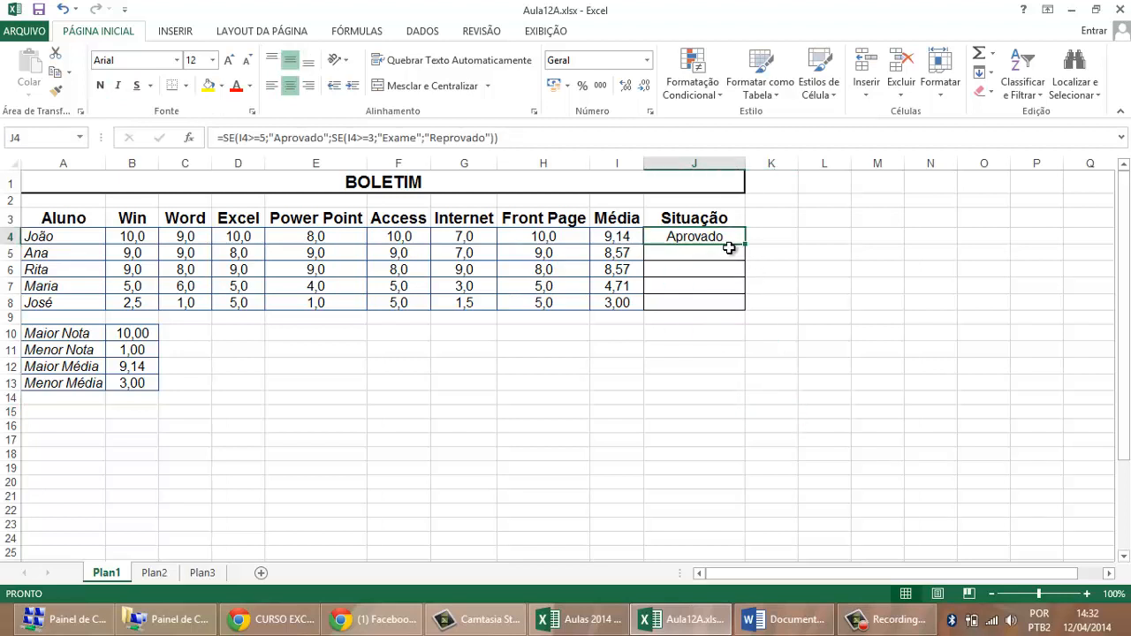
left_click_drag(747, 245, 746, 311)
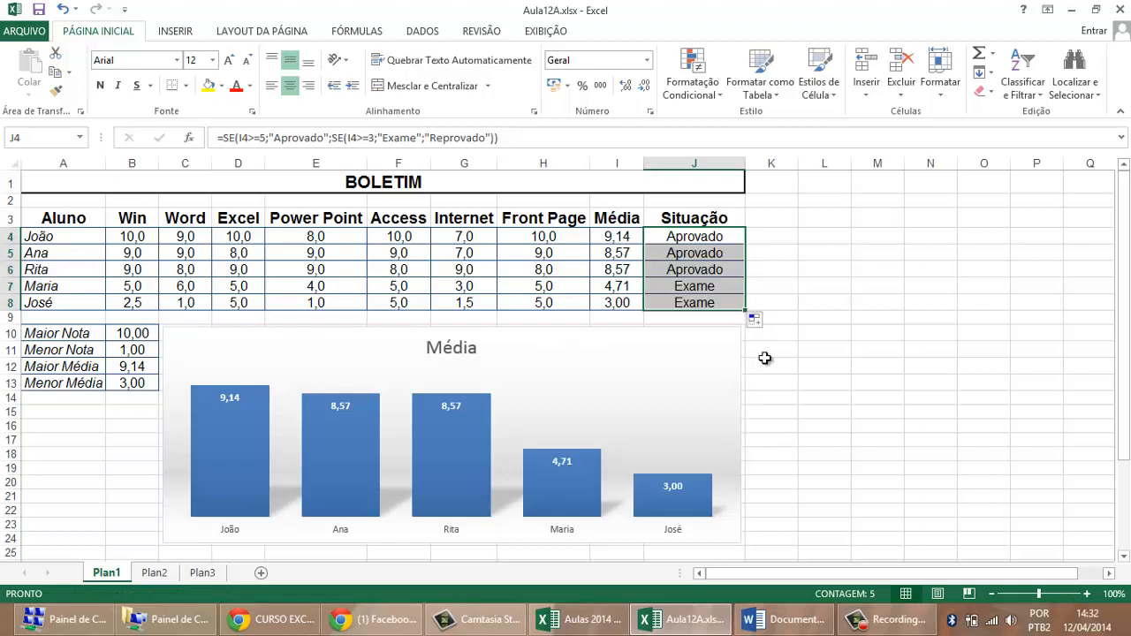
- Delete the Média column chart below the grade table and select the Situação result in J6
left_click(824, 366)
left_click(712, 348)
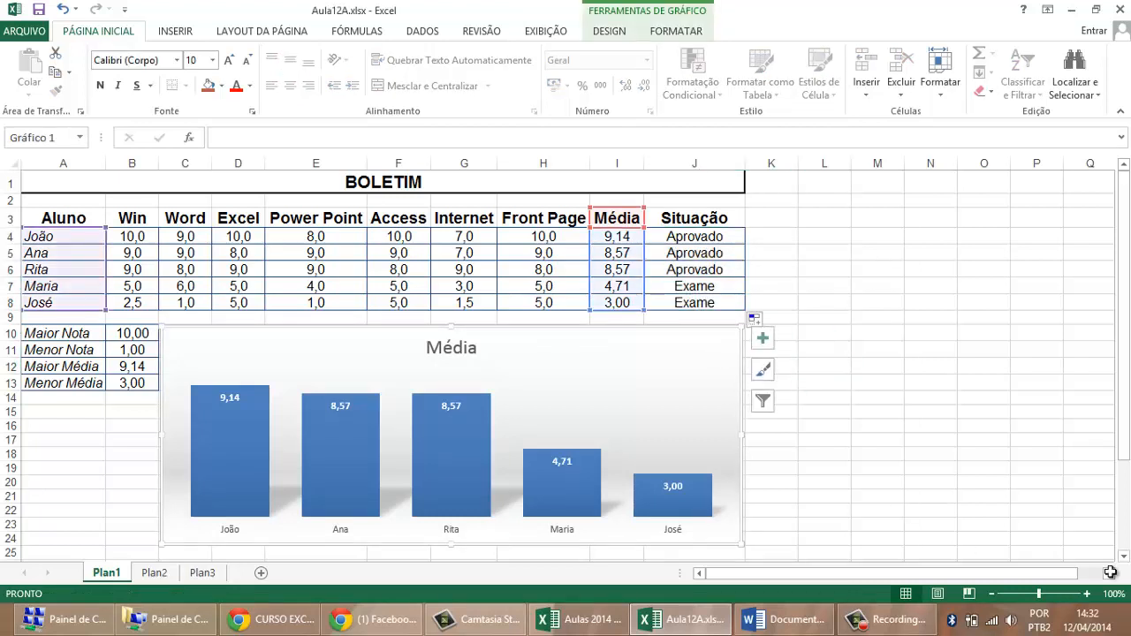
key("Escape")
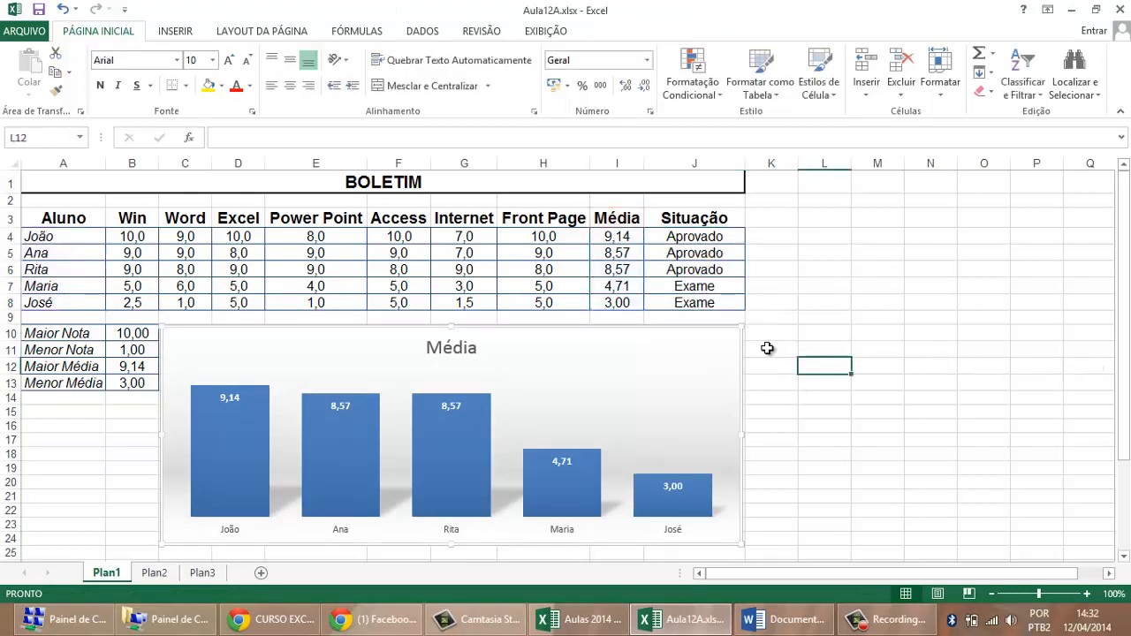
left_click(717, 331)
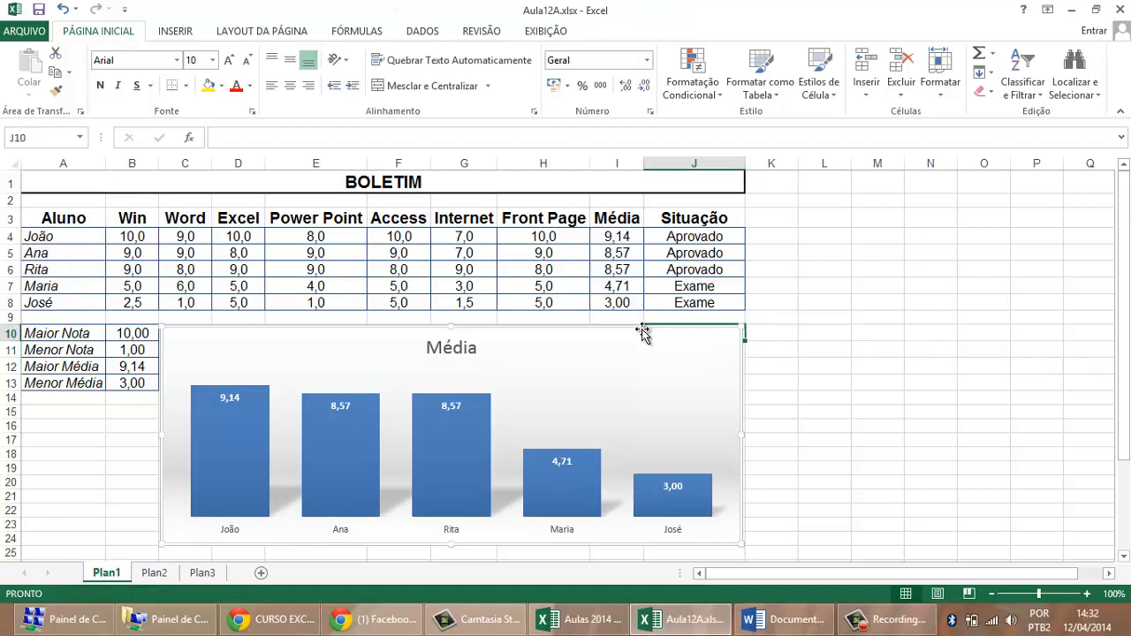
left_click_drag(646, 327, 822, 324)
left_click(712, 267)
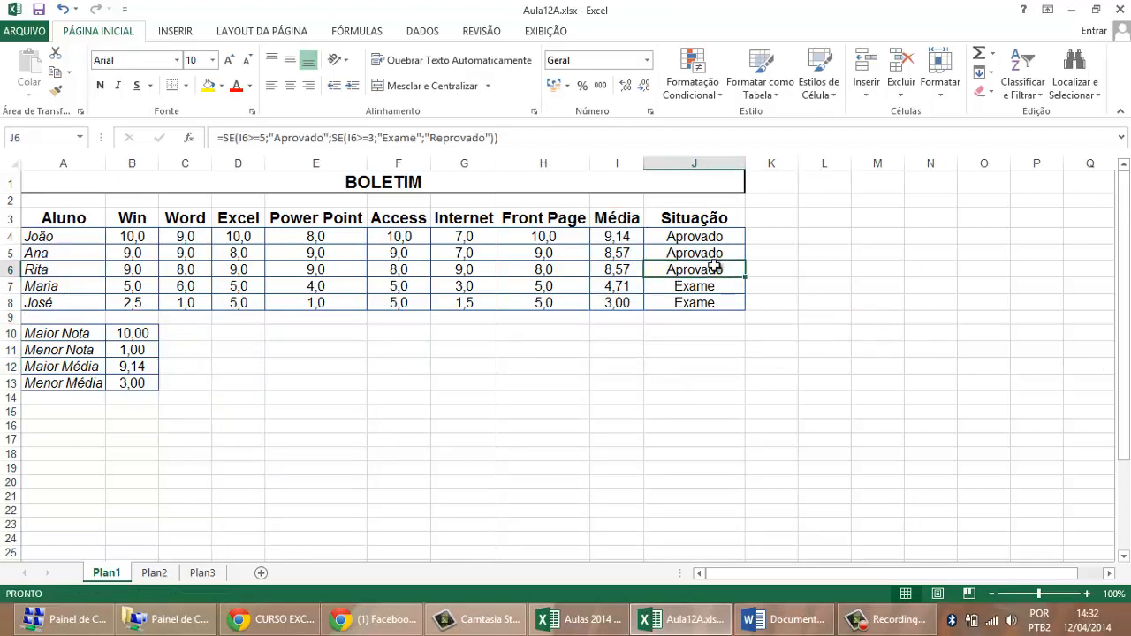
- Examine the Situação formulas in J4 and J8 for the first and last students
left_click(635, 286)
left_click(690, 238)
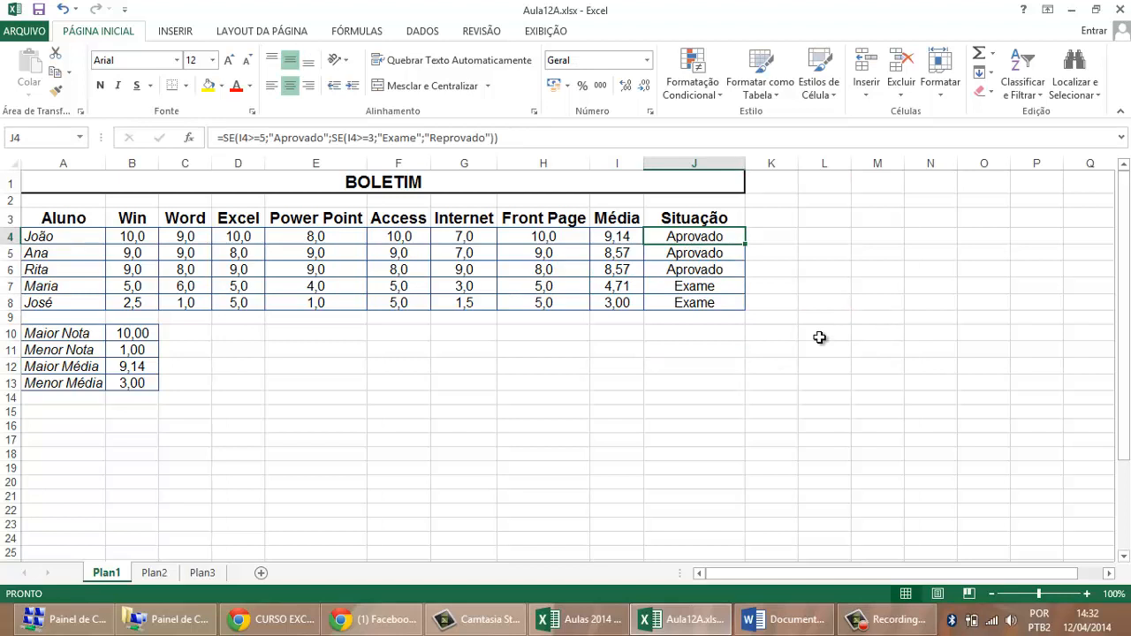
left_click(40, 239)
left_click(677, 237)
left_click(72, 303)
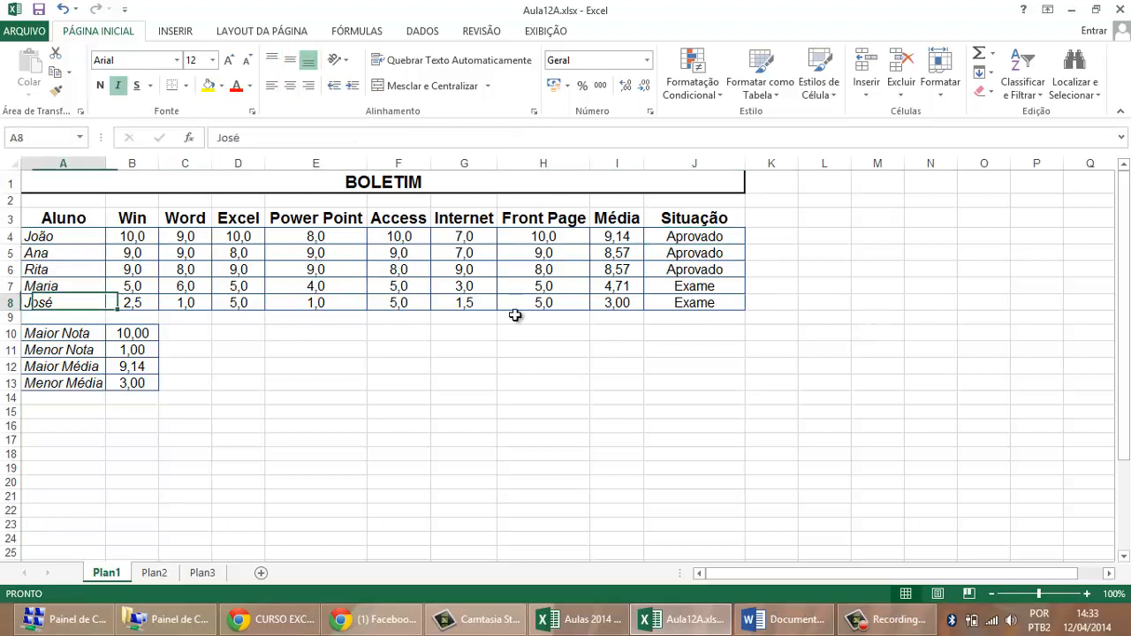
left_click(676, 306)
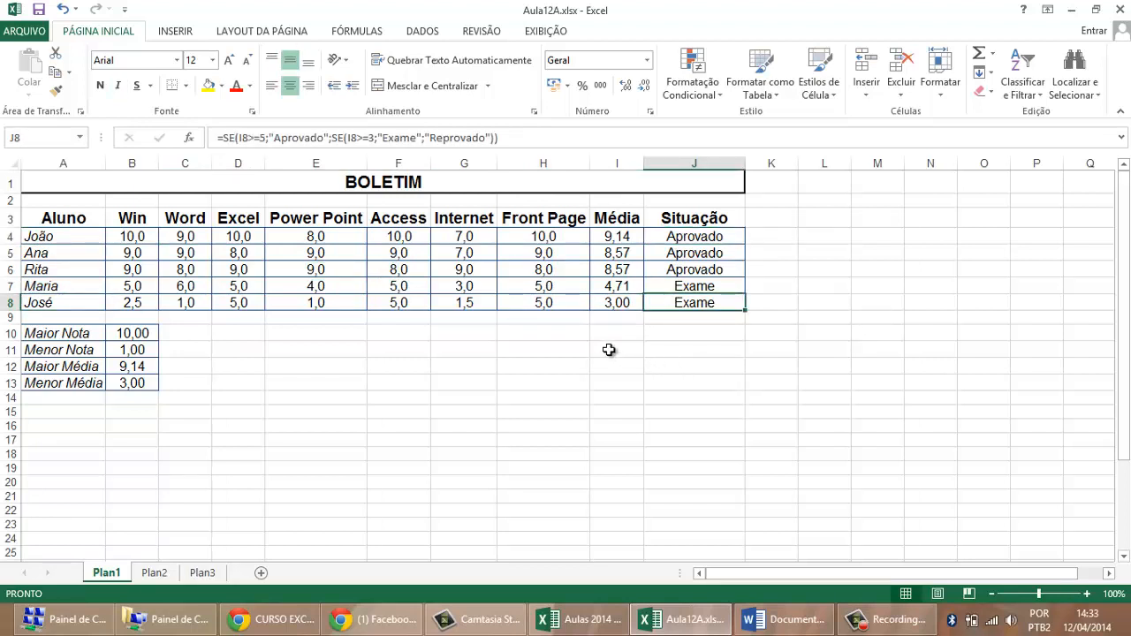
- Set the first student's Win, Word and Excel grades in row 4 to 5, 4 and 3
left_click(132, 236)
type("5")
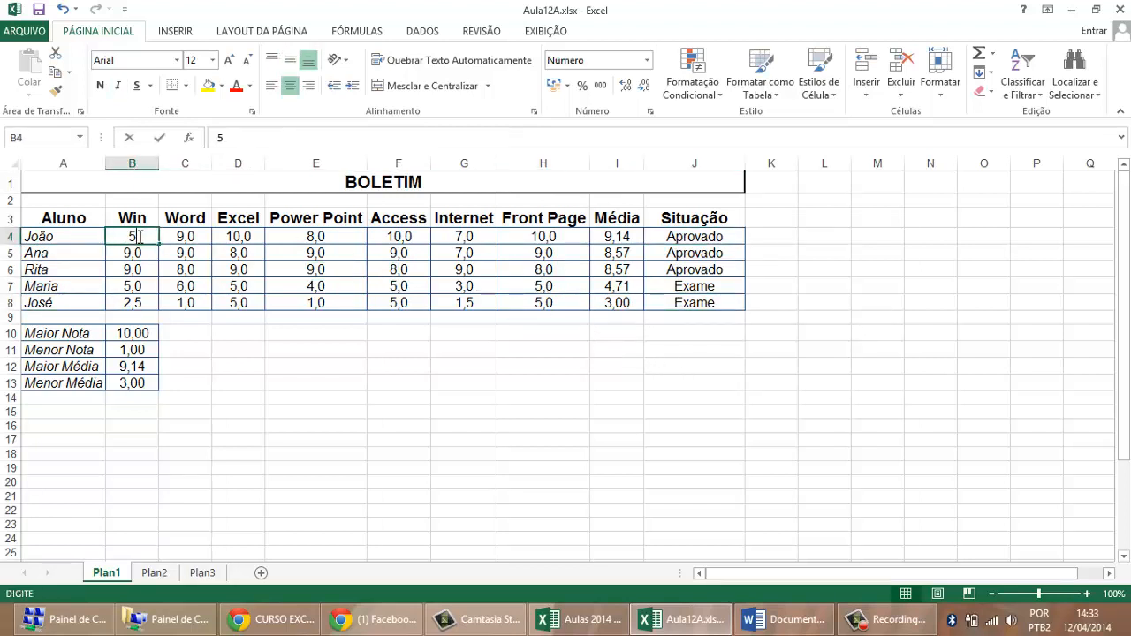
left_click(184, 237)
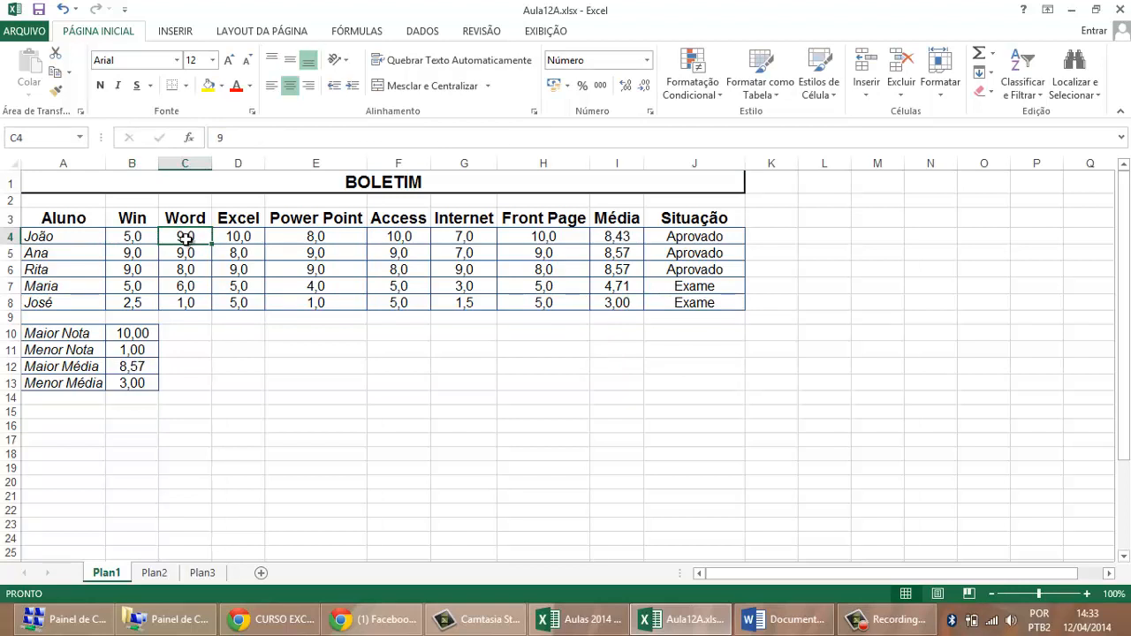
type("4")
left_click(235, 238)
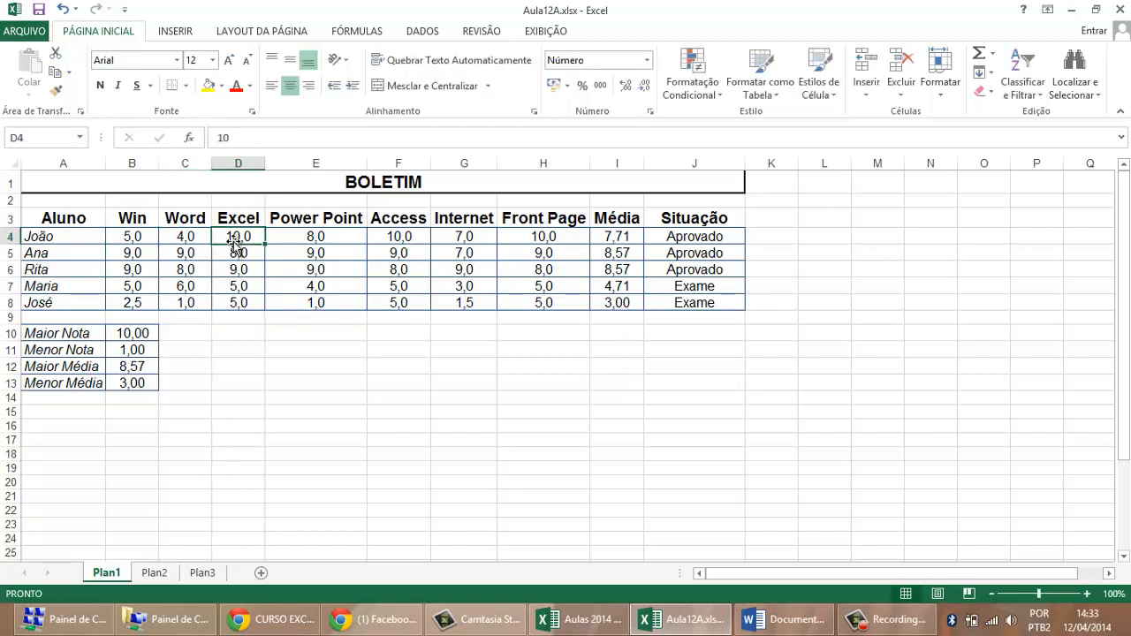
type("3")
key("Tab")
- Set the first student's Power Point, Access, Internet and Front Page grades to 2, 1, 0 and 1
type("2")
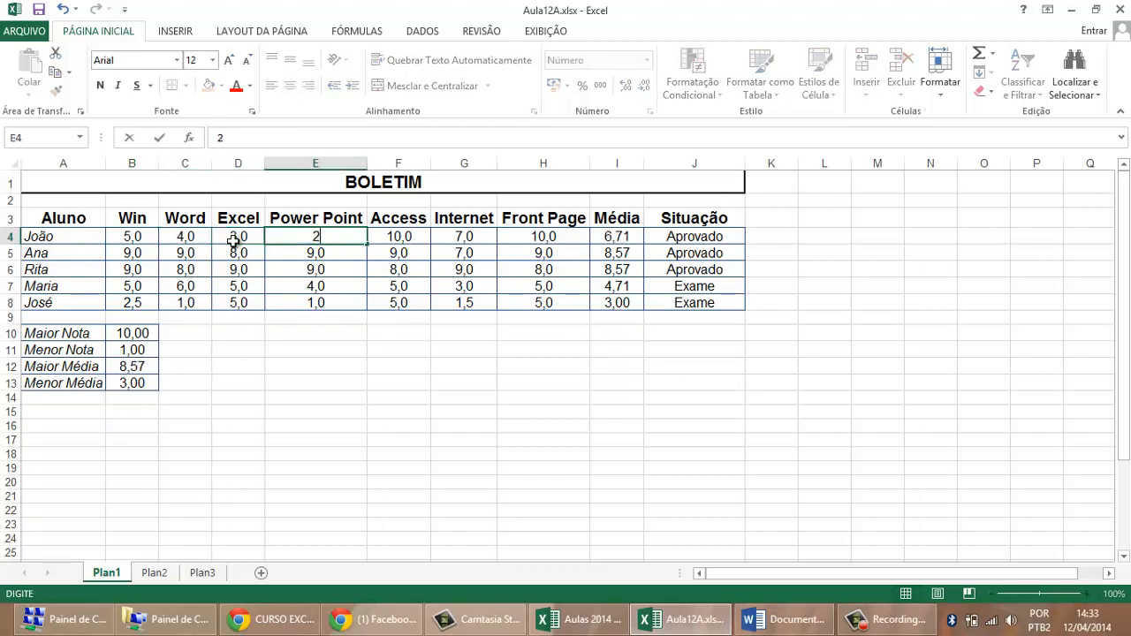
key("Tab")
type("1")
key("Tab")
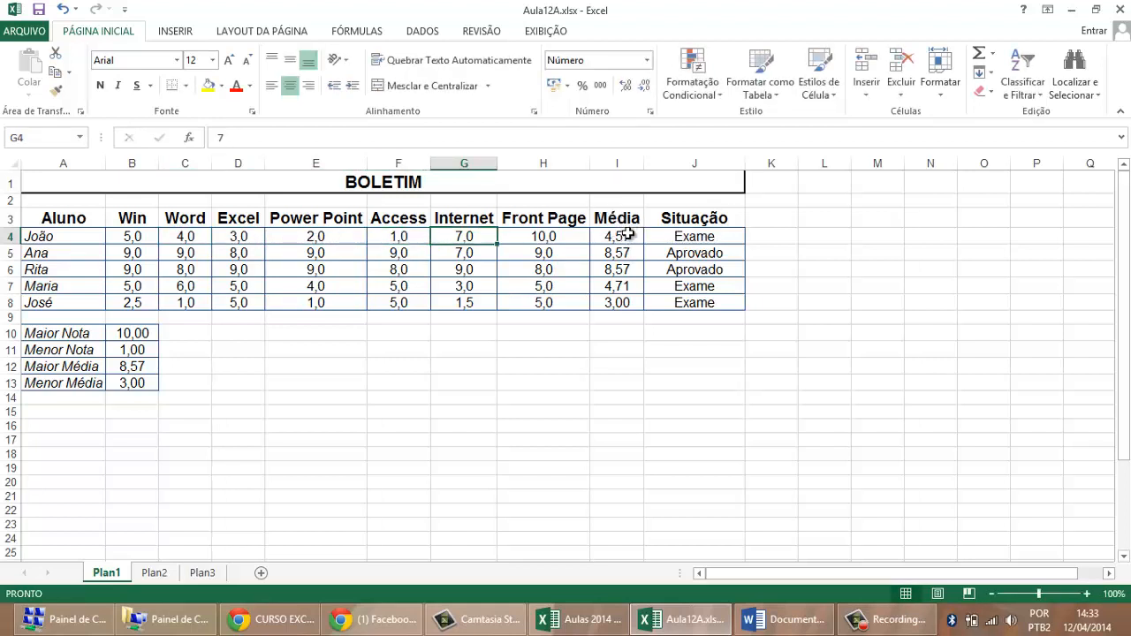
type("0")
key("Tab")
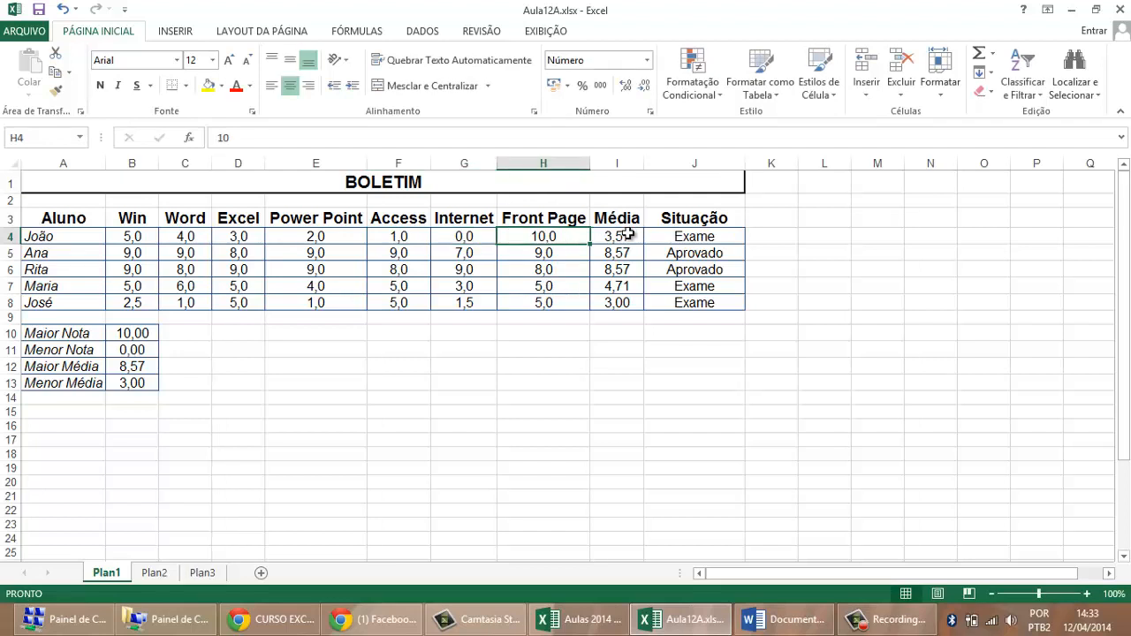
type("1")
key("Tab")
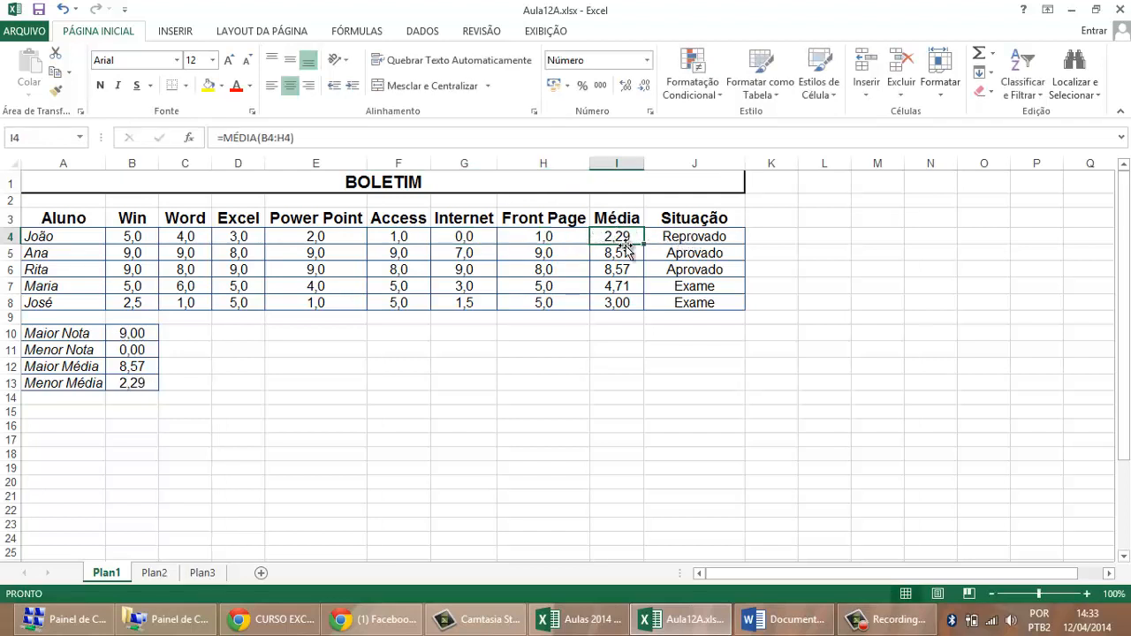
- Review the Média and Situação formulas in the first student's row, cells I4 and J4
left_click(707, 234)
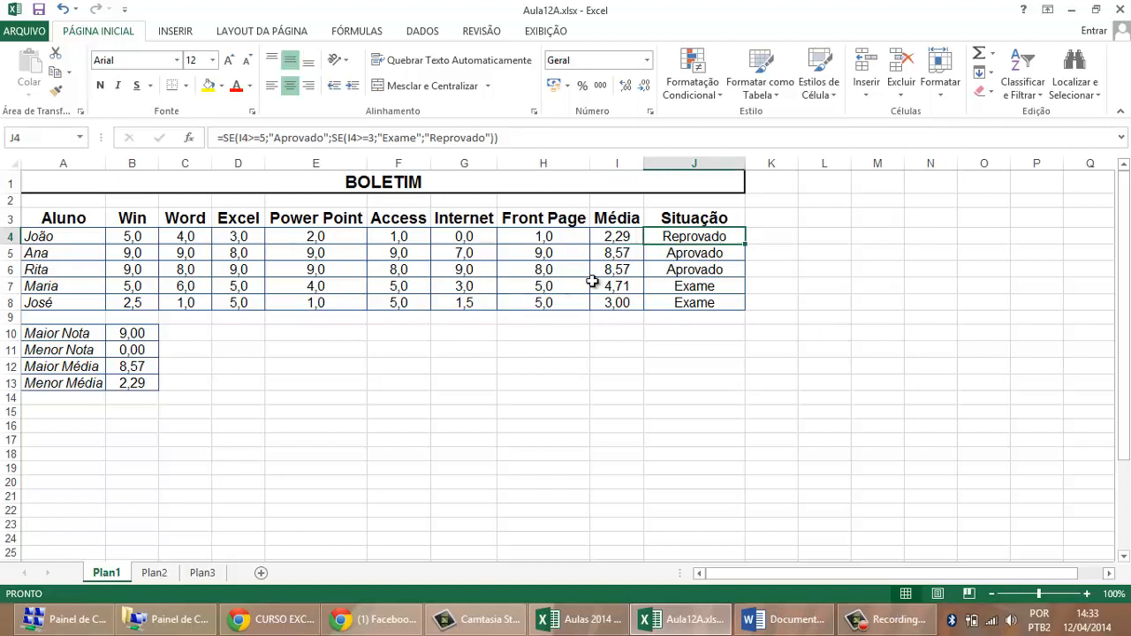
left_click(610, 237)
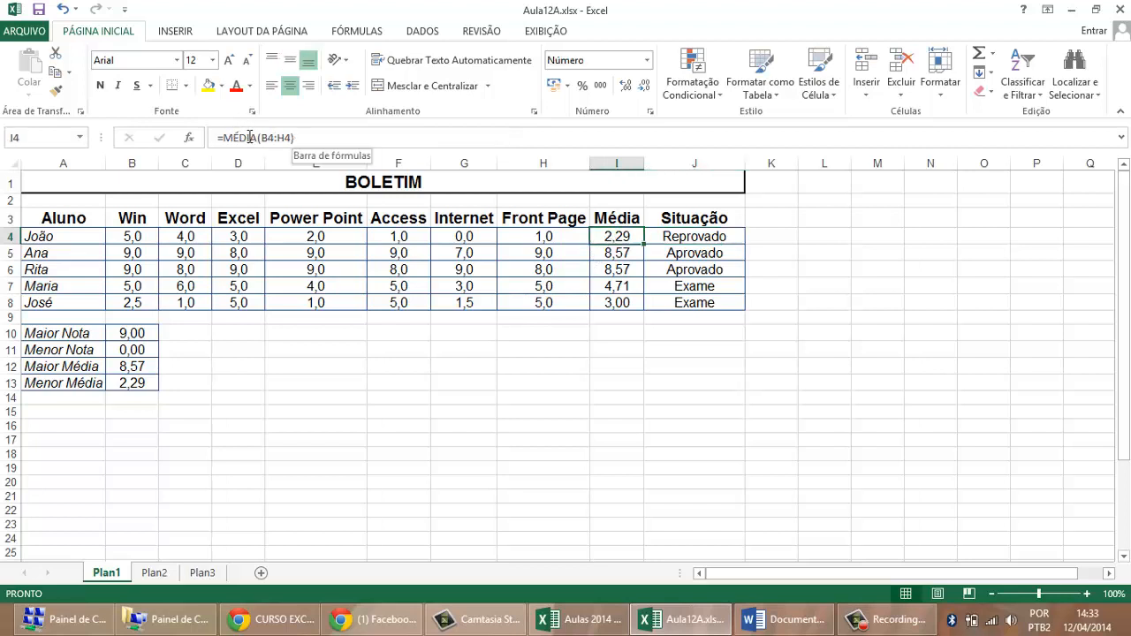
left_click(704, 238)
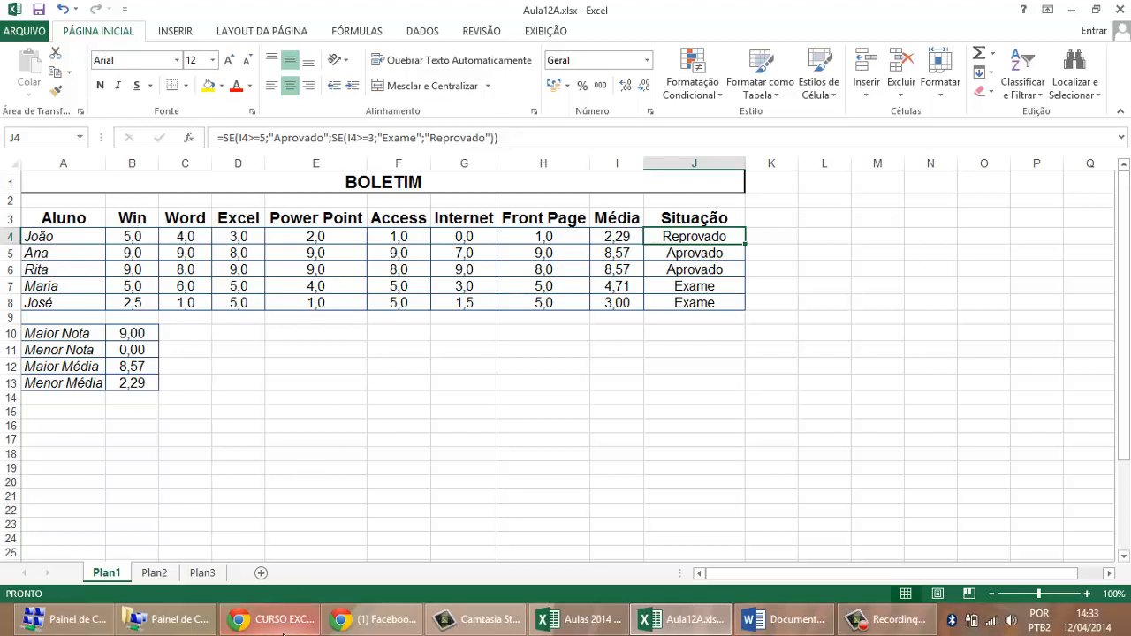
- Switch to the Excel course schedule page in Chrome and look through the lessons from the 11th onward
left_click(290, 619)
scroll(591, 390, "down", 1)
scroll(590, 390, "down", 4)
scroll(565, 271, "up", 5)
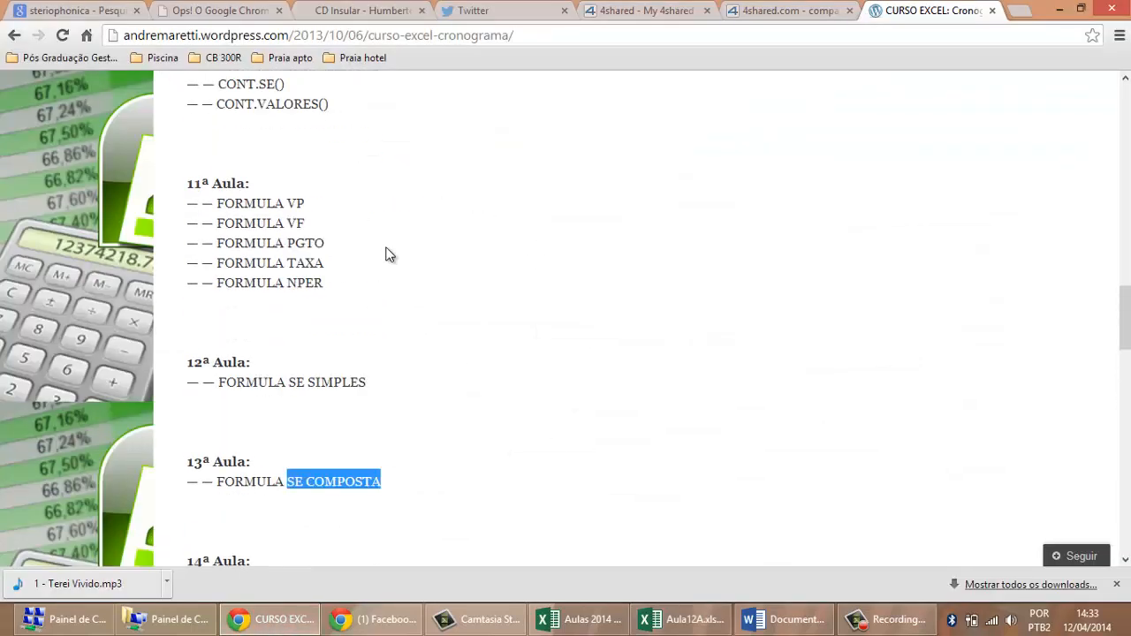
scroll(518, 309, "down", 20)
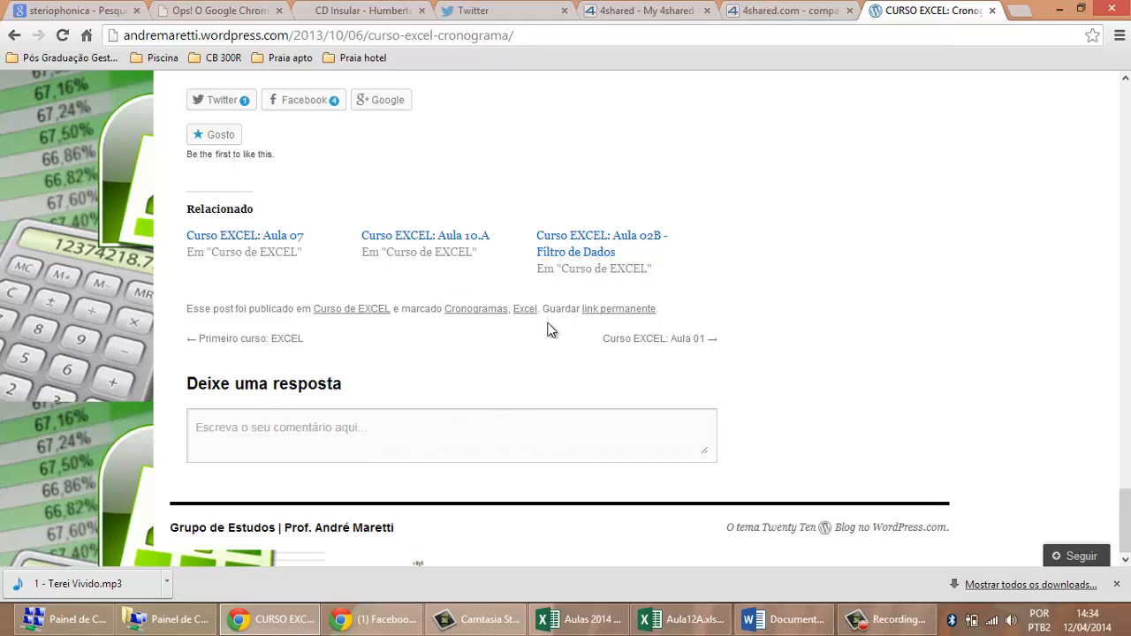
- Switch to the Word document and add a blank line above and below the nested SE formula
left_click(687, 620)
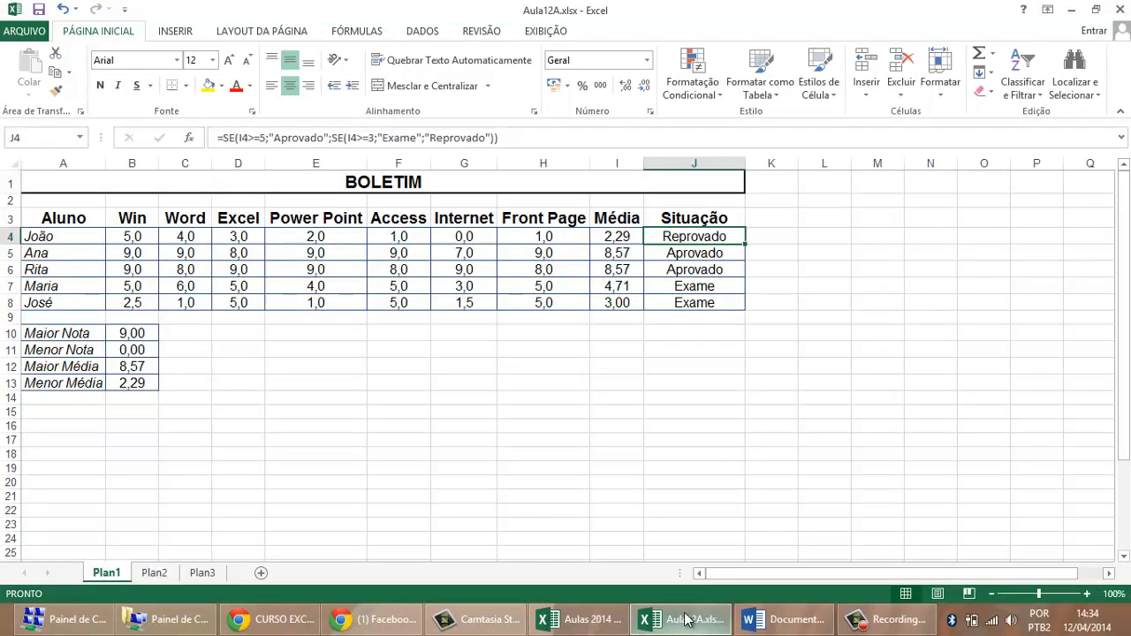
left_click(785, 622)
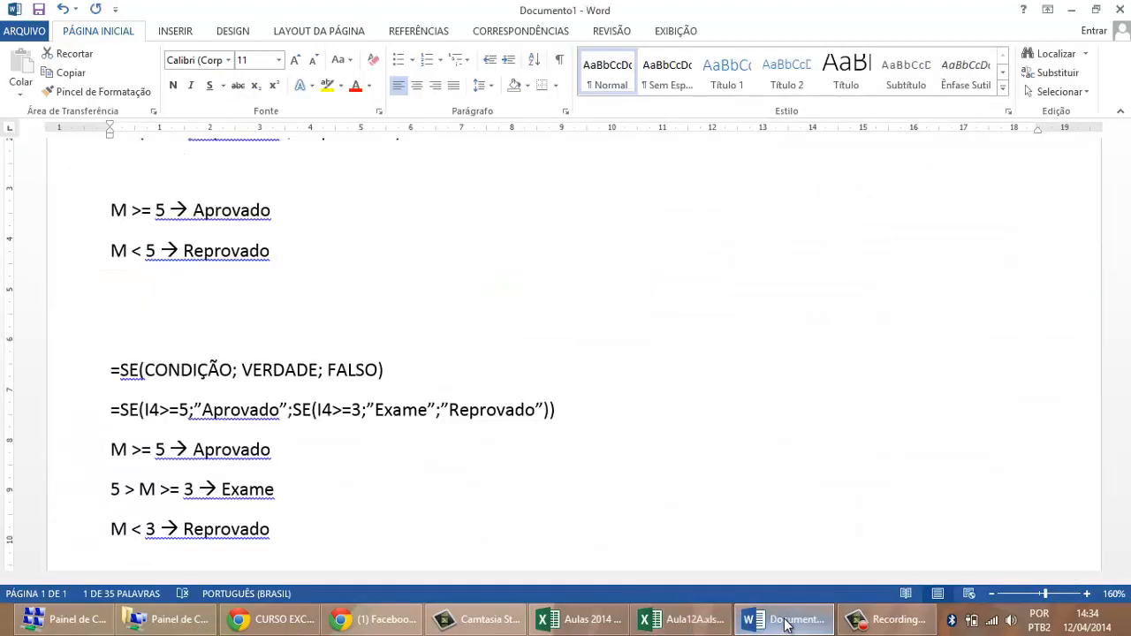
left_click(406, 378)
key("Return")
key("Down")
key("End")
key("Return")
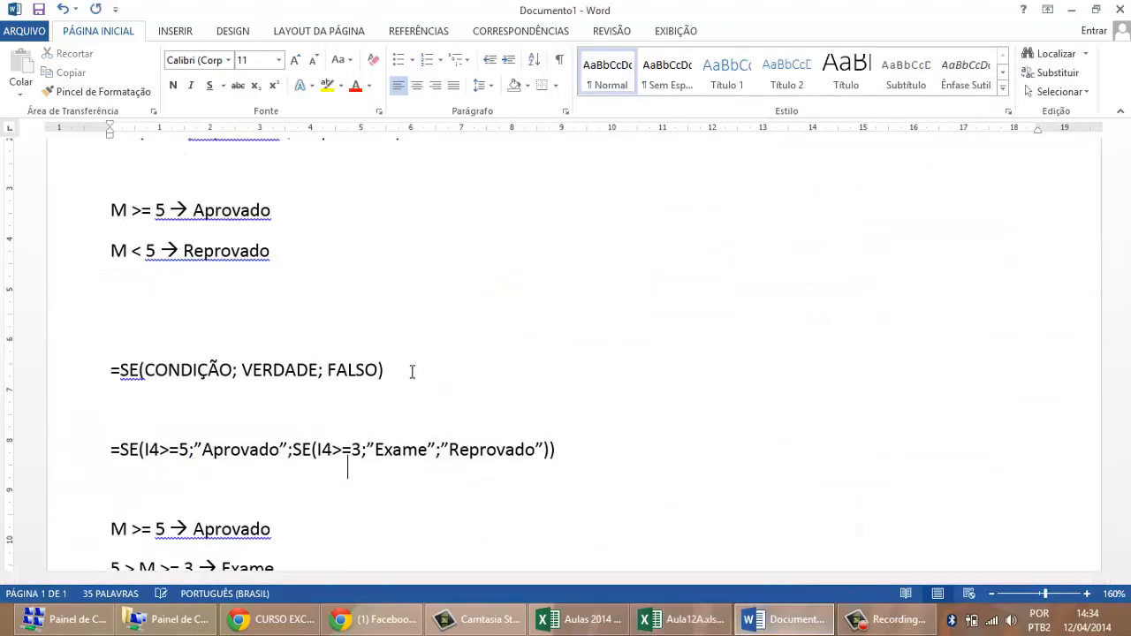
scroll(519, 350, "down", 3)
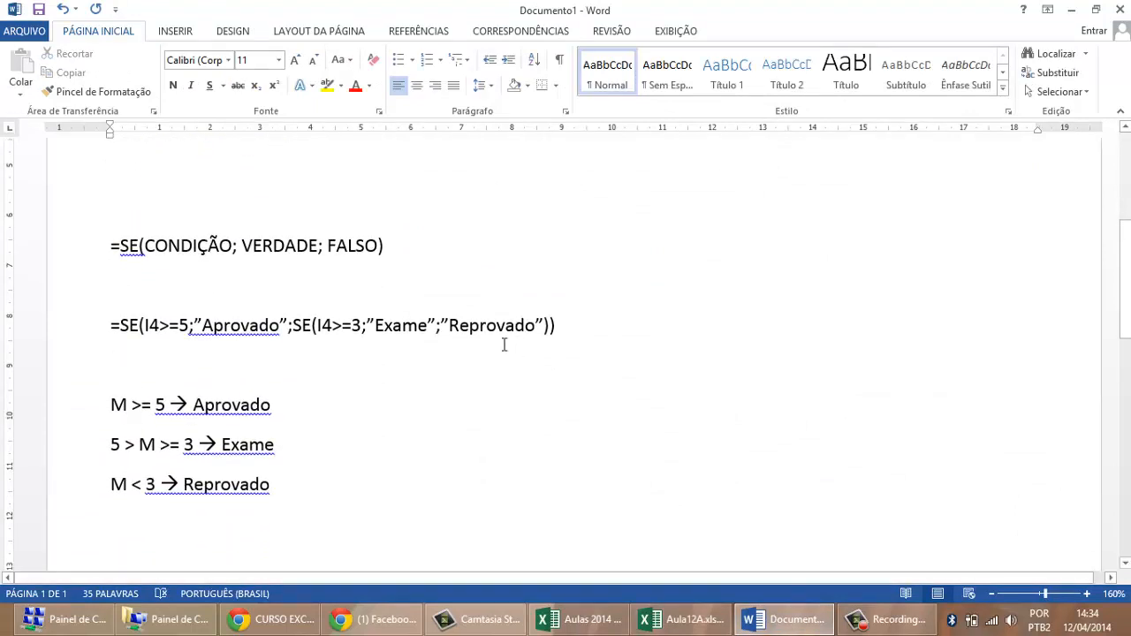
- Highlight the inner SE(I4>=3;"Exame";"Reprovado") part, then the whole nested formula line
left_click(179, 34)
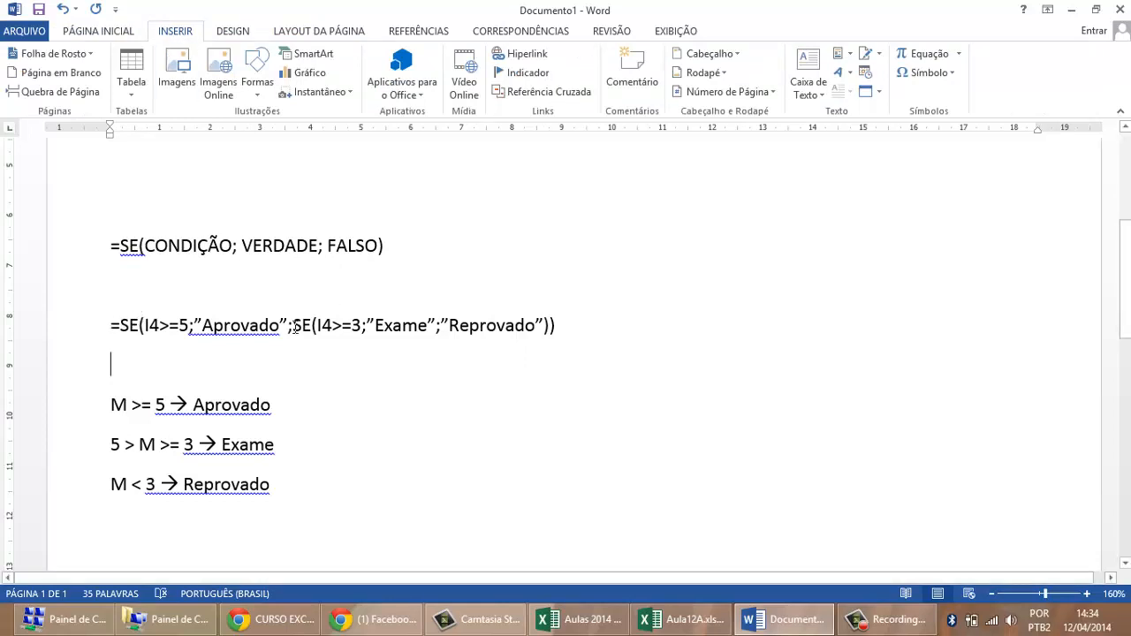
left_click_drag(294, 325, 552, 325)
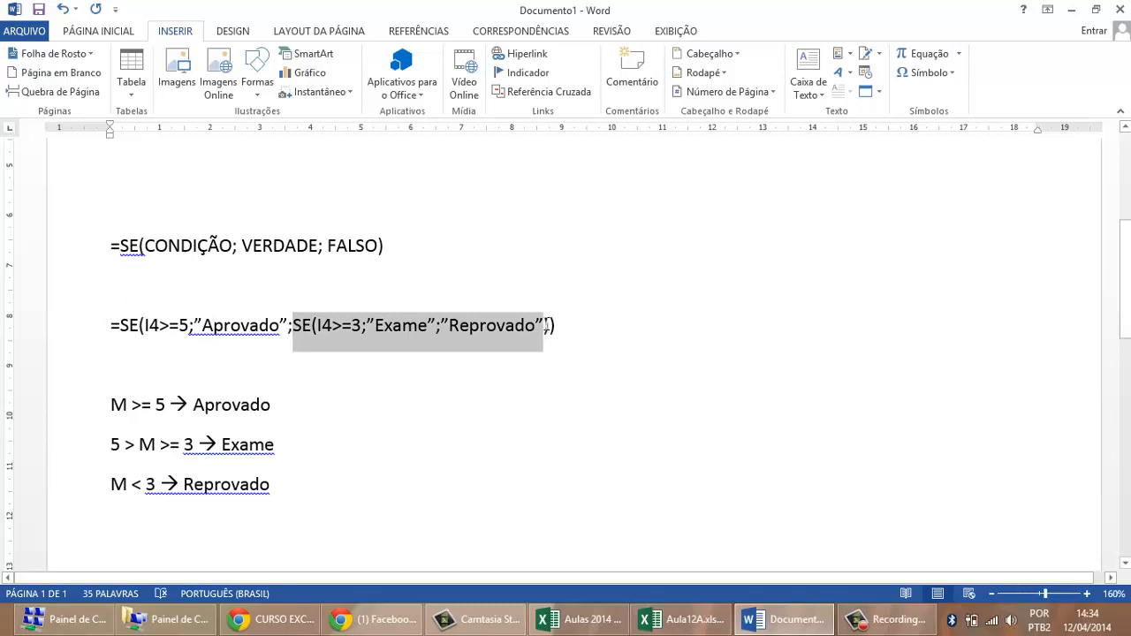
left_click(69, 329)
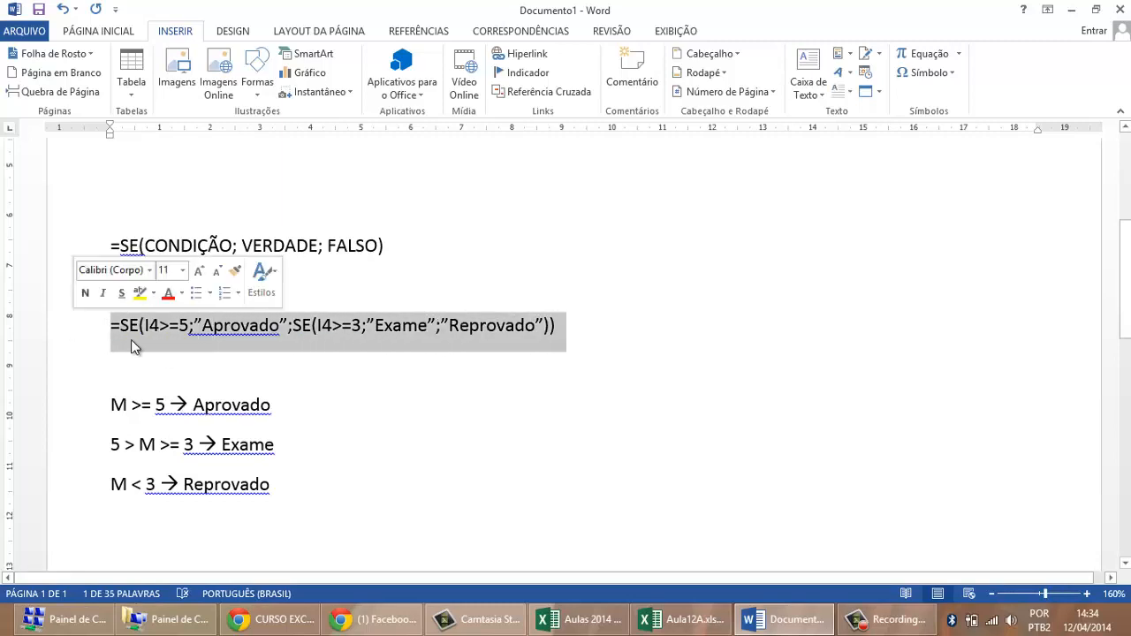
left_click(393, 394)
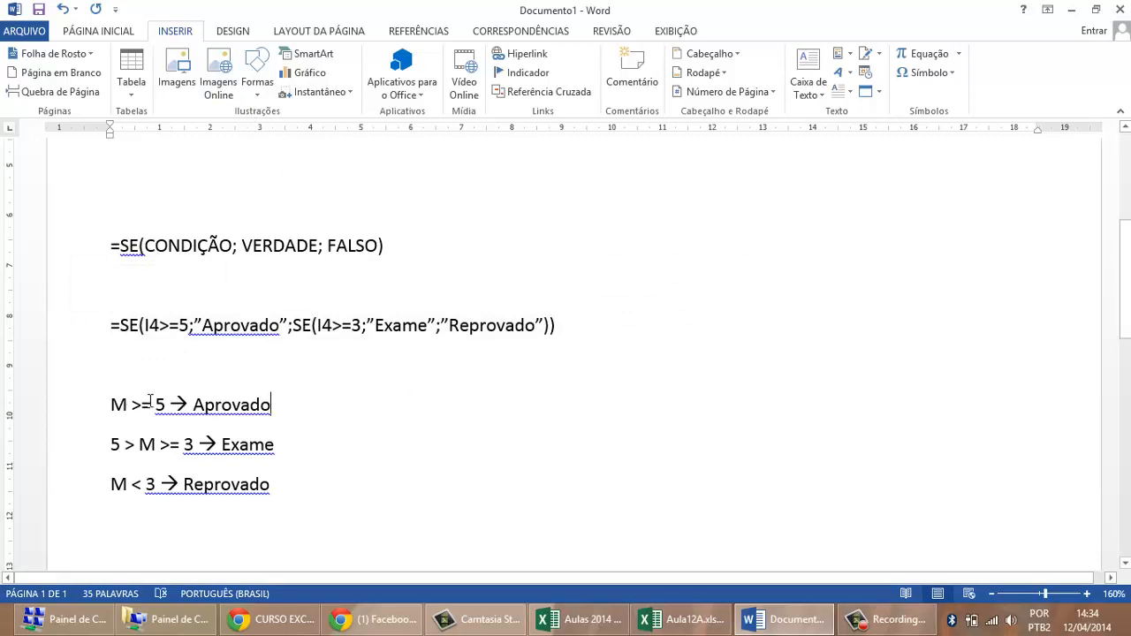
- Draw a brace shape of about 0.9 by 0.51 cm over I4>=5 in the nested formula and nudge it up slightly
left_click(255, 96)
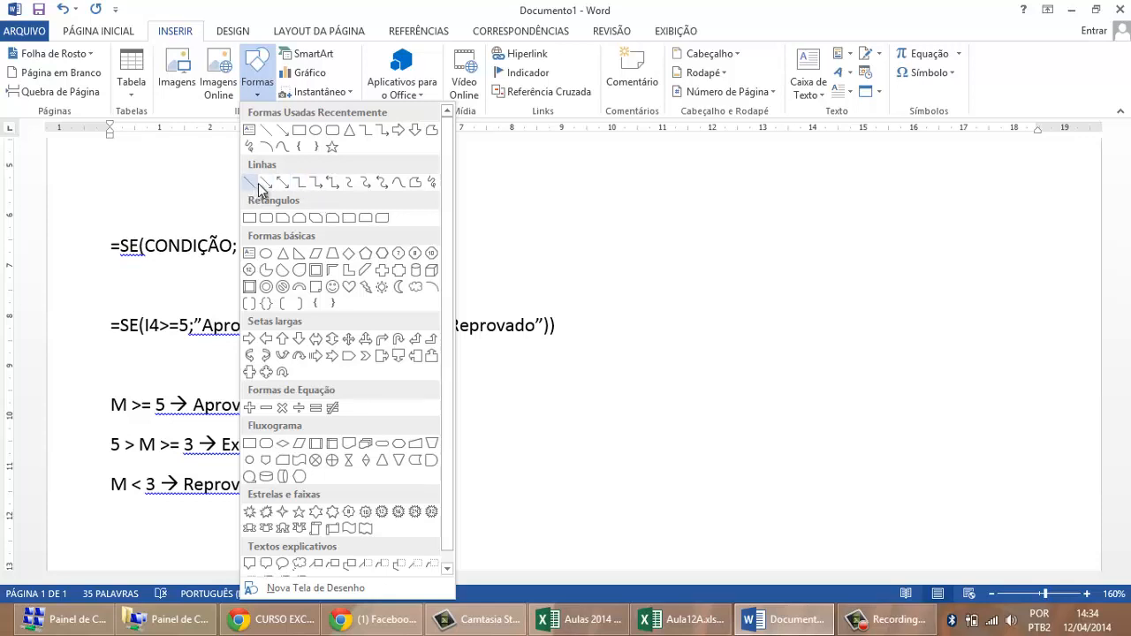
left_click(313, 147)
mouse_move(148, 316)
left_mouse_down()
mouse_move(245, 275)
mouse_move(231, 265)
mouse_move(101, 291)
mouse_move(133, 291)
left_mouse_up()
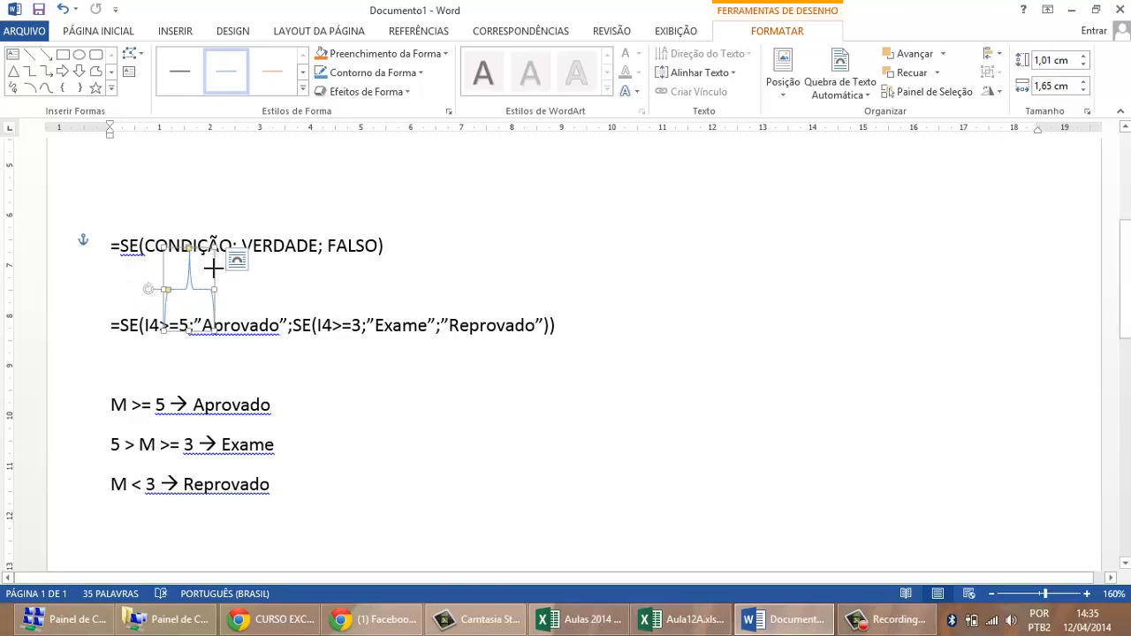
left_click_drag(213, 267, 188, 307)
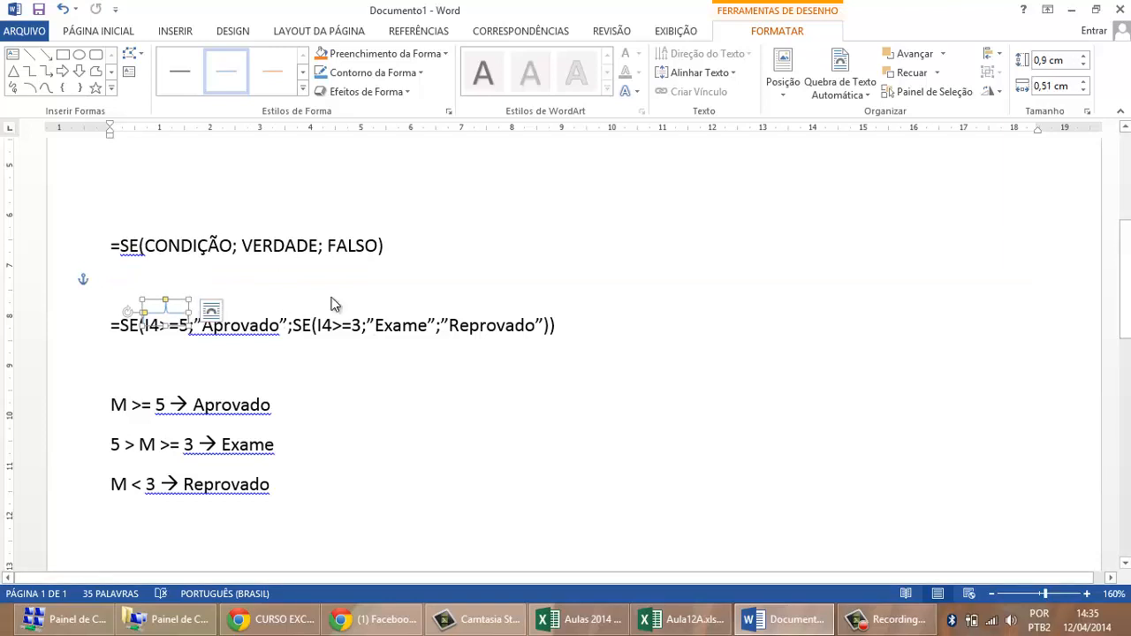
left_click(323, 295)
left_click(177, 311)
key("Up")
key("Up")
key("Up")
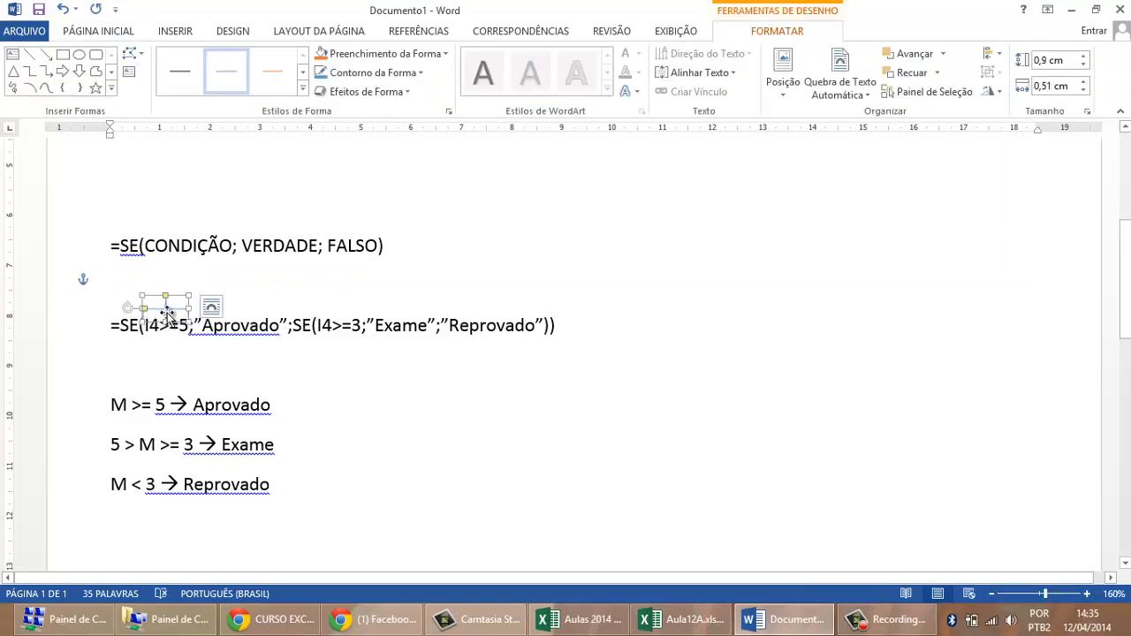
left_click(448, 328)
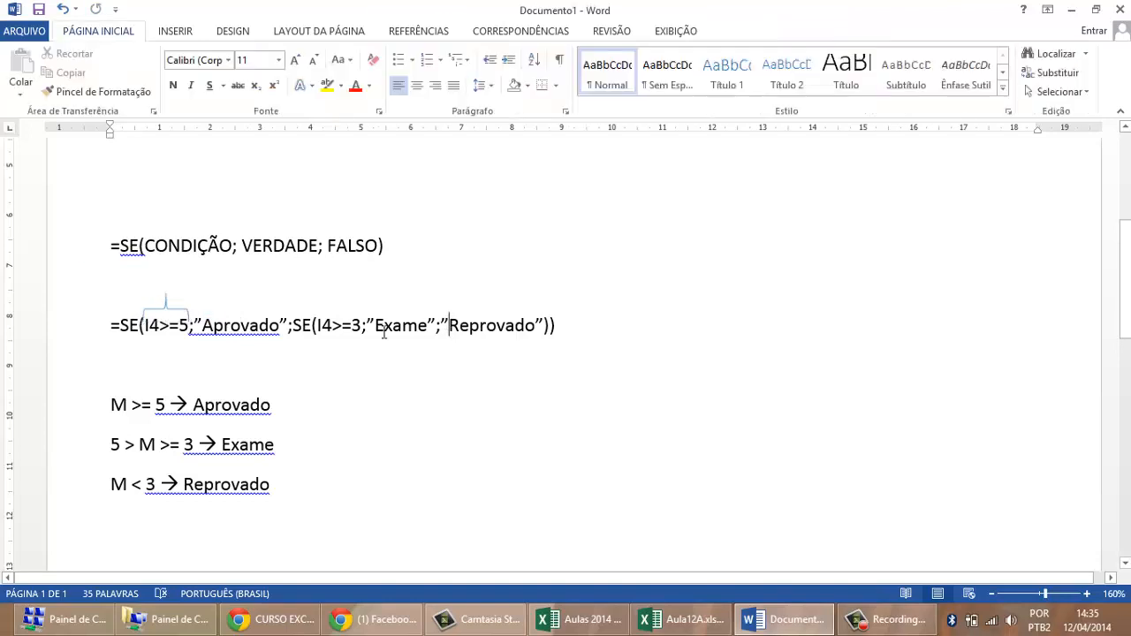
- Draw a narrow text box about 2.54 cm tall and 0.75 cm wide beside the end of the nested formula
double_click(129, 325)
left_click(175, 31)
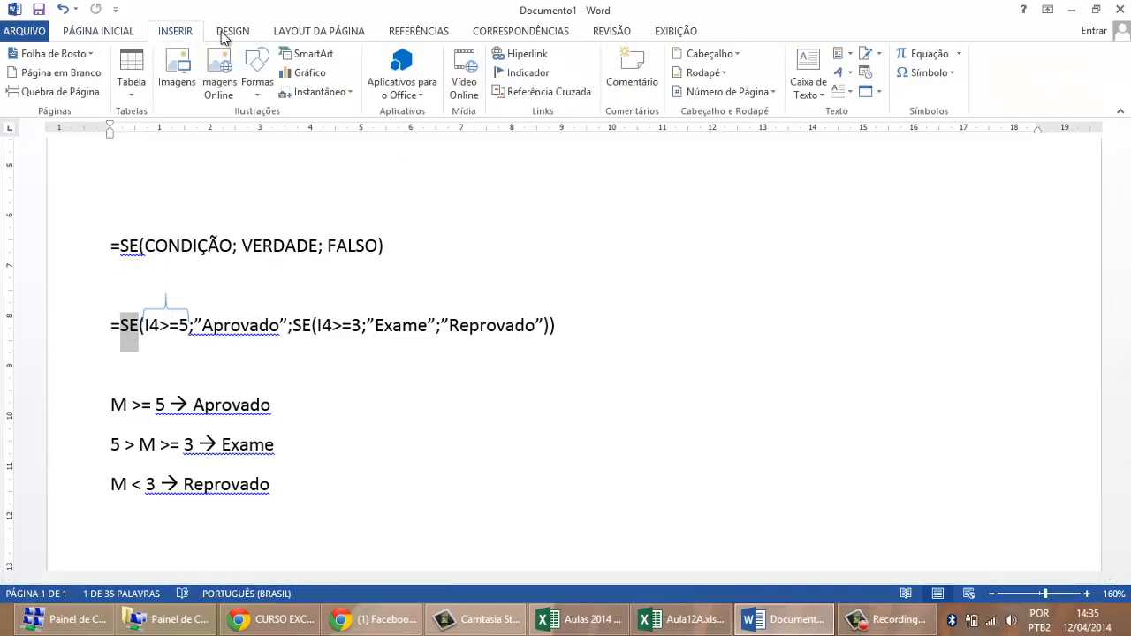
left_click(266, 95)
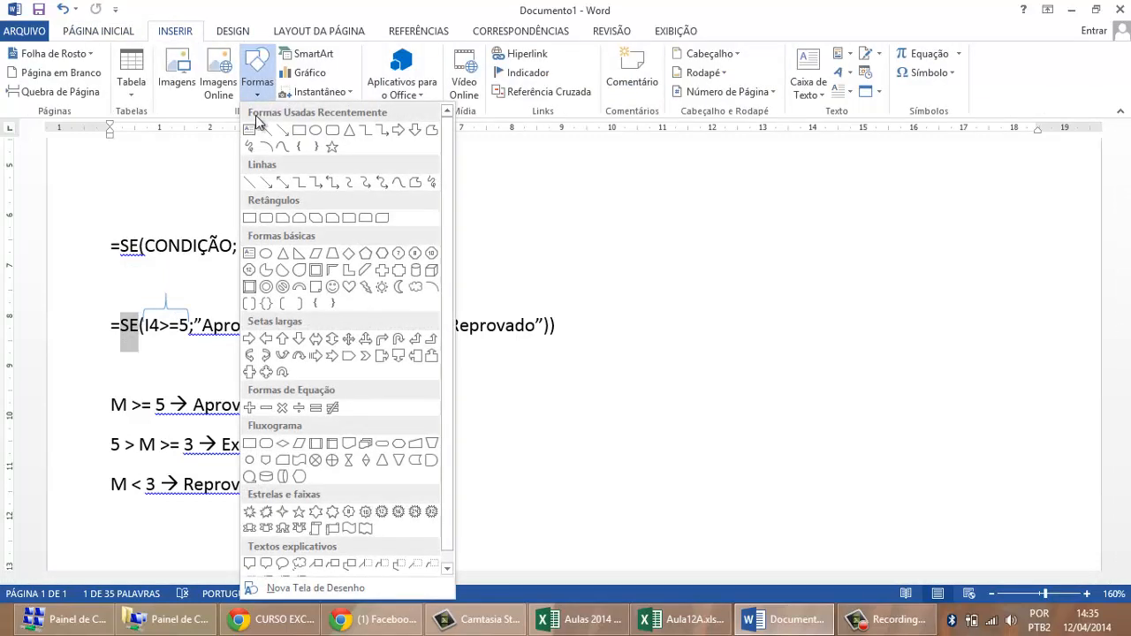
left_click(251, 130)
left_click_drag(580, 276, 624, 406)
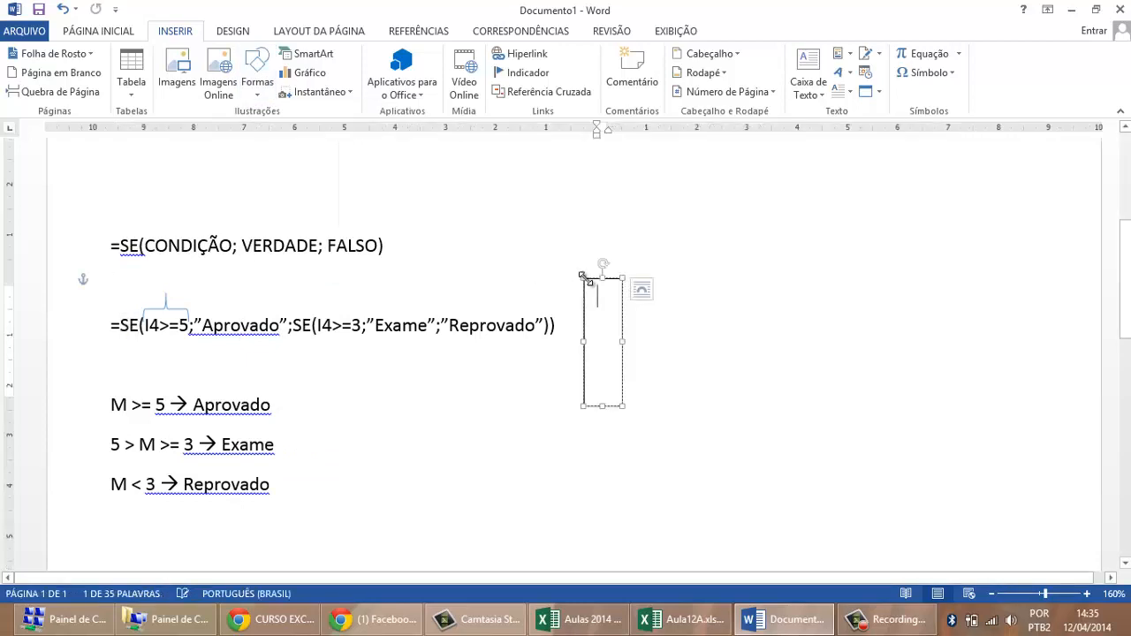
type("cONDIÇÃO")
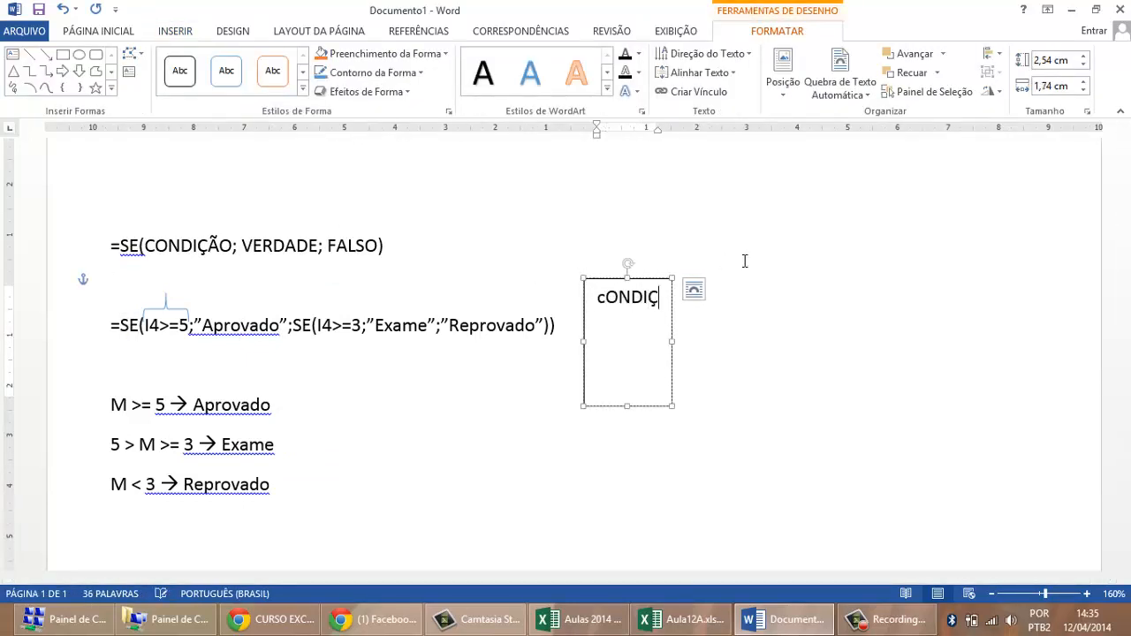
key("BackSpace")
key("BackSpace")
key("BackSpace")
key("BackSpace")
key("BackSpace")
key("BackSpace")
key("BackSpace")
key("BackSpace")
- Enter "Condição" in the text box, with only the first letter capitalized
key("Caps_Lock")
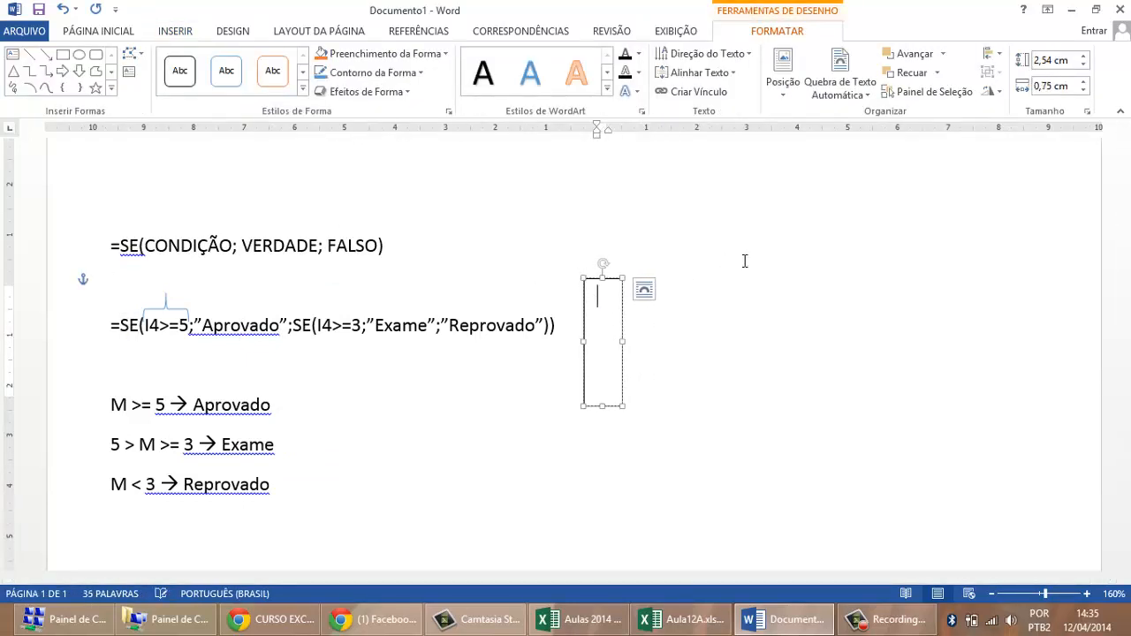
type("Condição")
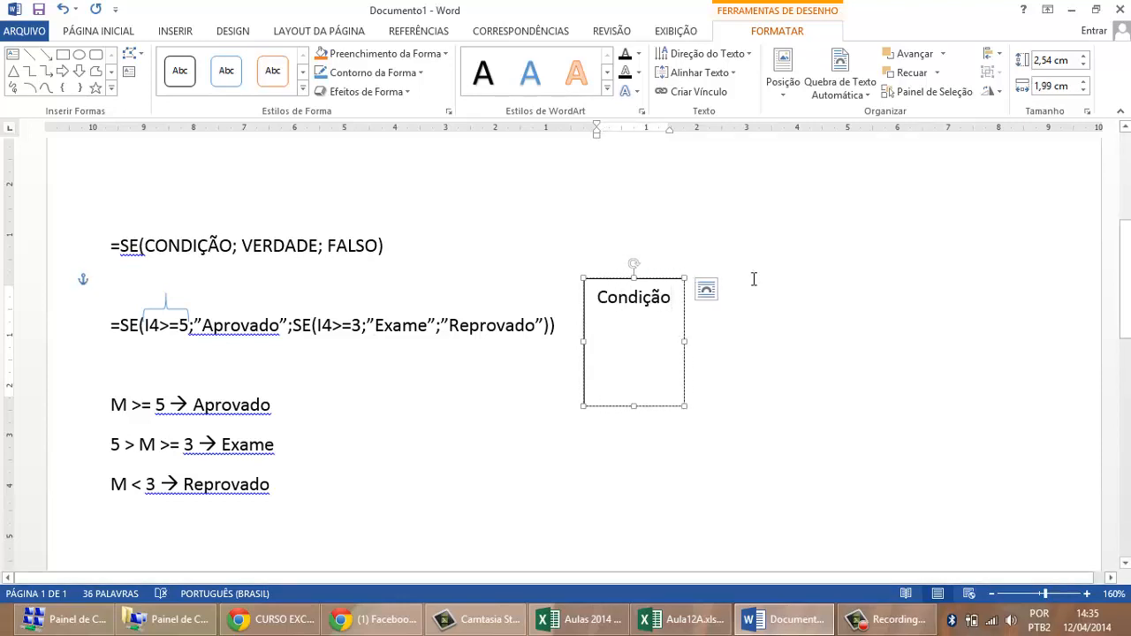
- Remove the outline and the fill from the "Condição" text box
left_click(682, 394)
left_click(684, 347)
left_click(422, 74)
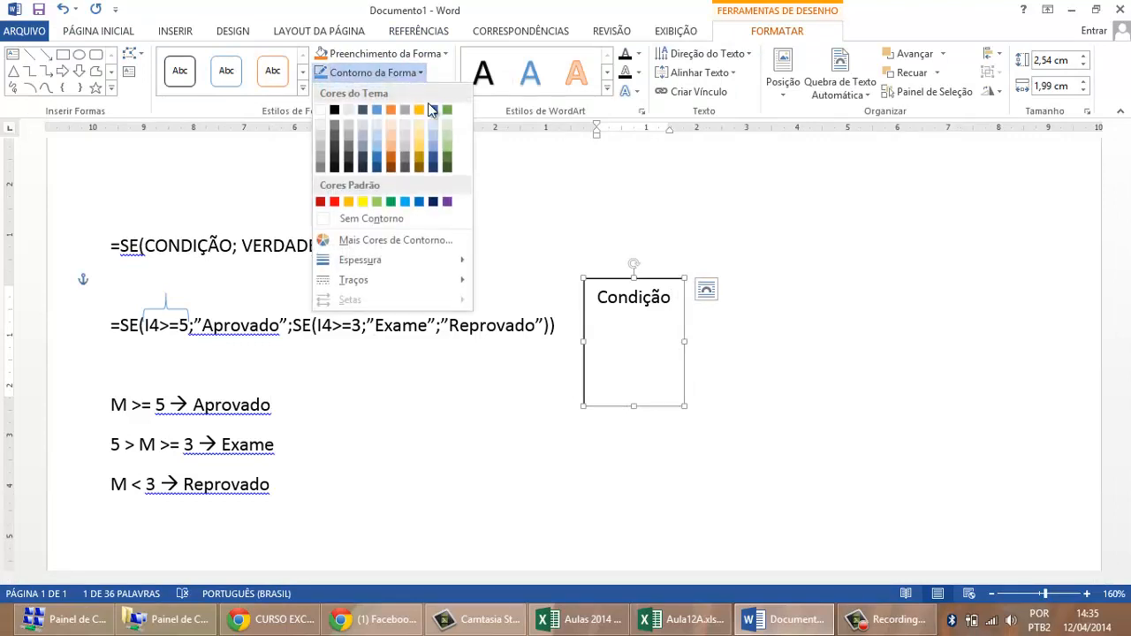
left_click(371, 218)
left_click(415, 54)
left_click(371, 200)
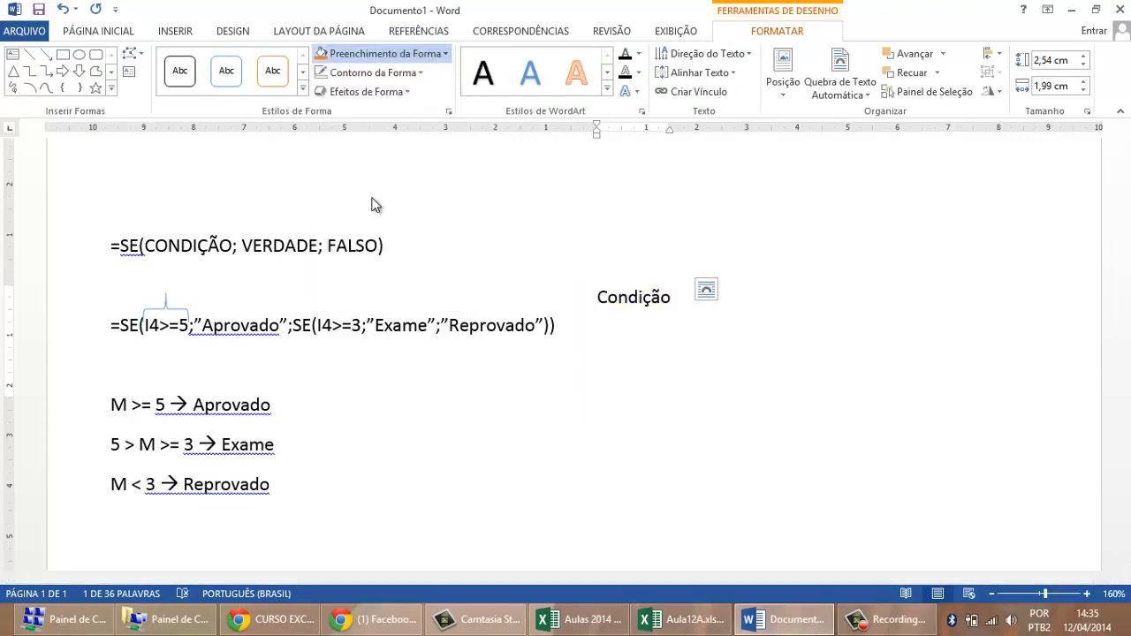
- Examine the "Condição" box's text fill and outline settings and its layout position, text wrapping and size options
right_click(686, 292)
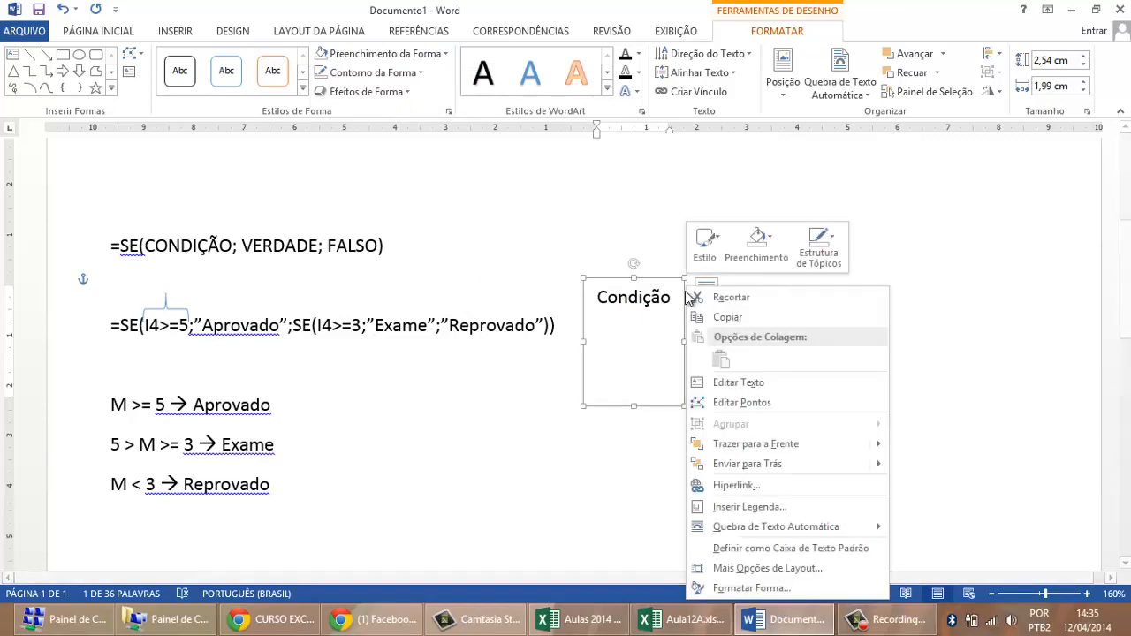
key("Escape")
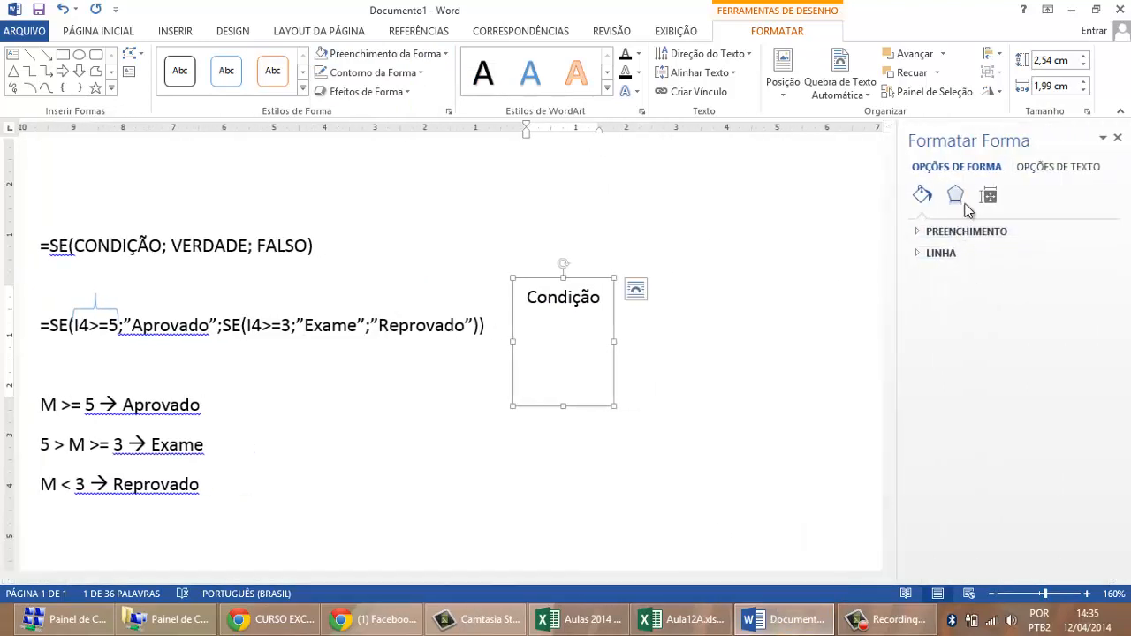
left_click(1058, 168)
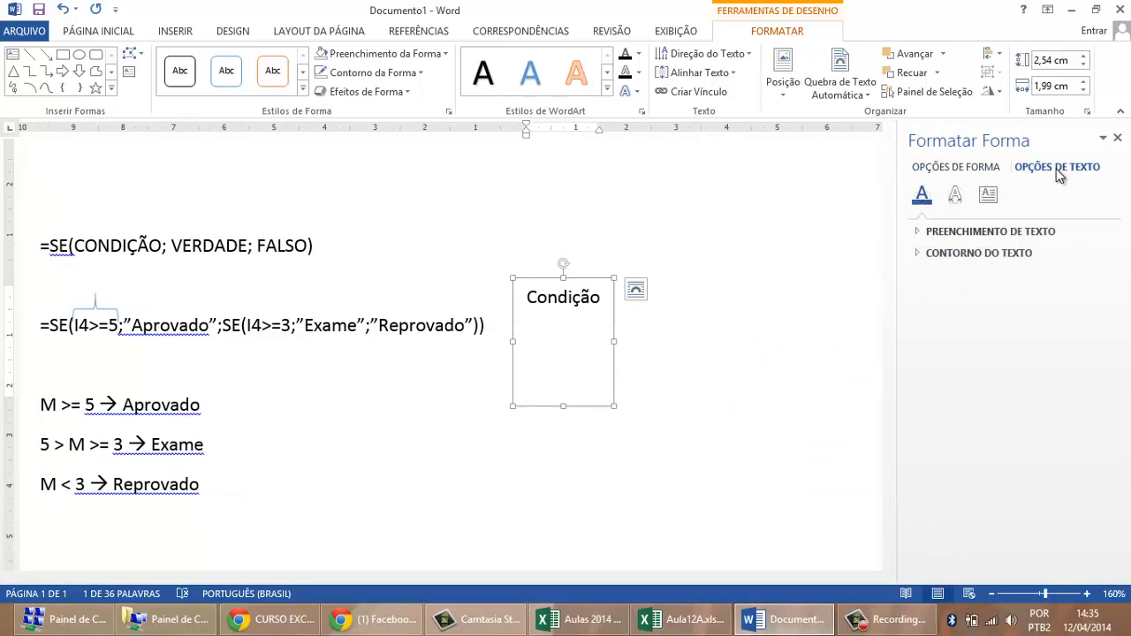
left_click(934, 233)
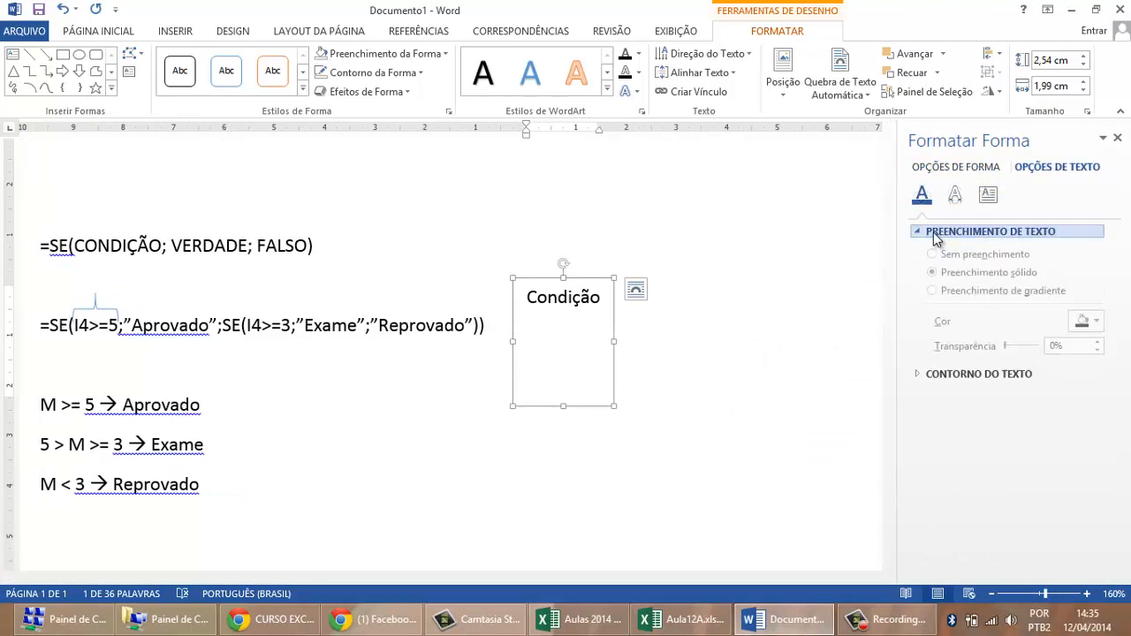
left_click(980, 378)
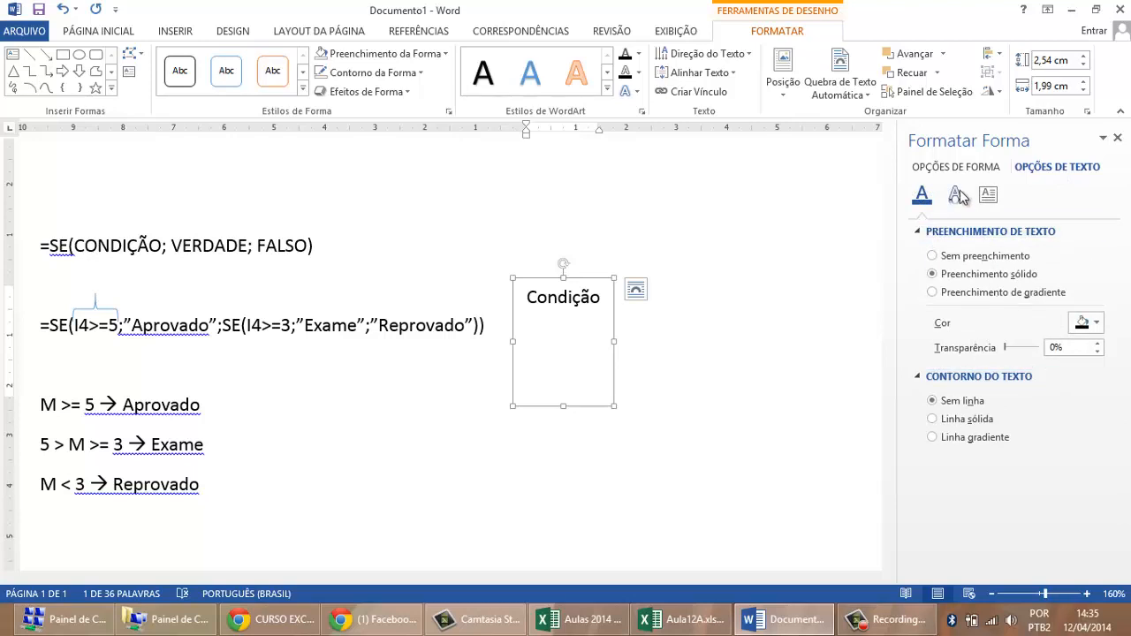
left_click(579, 301)
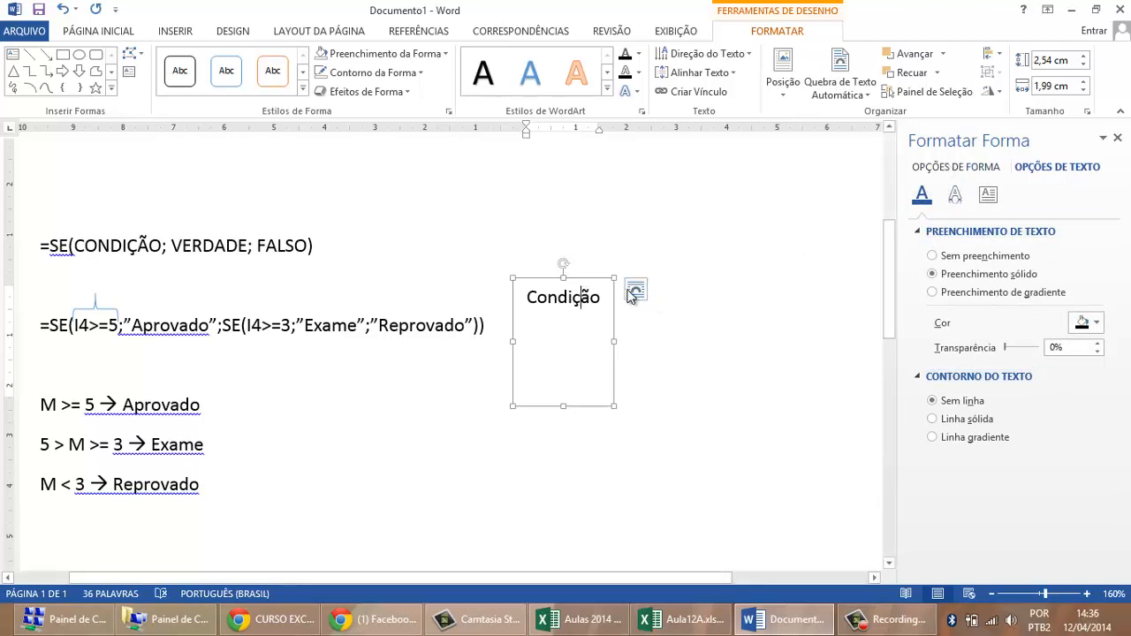
left_click(640, 295)
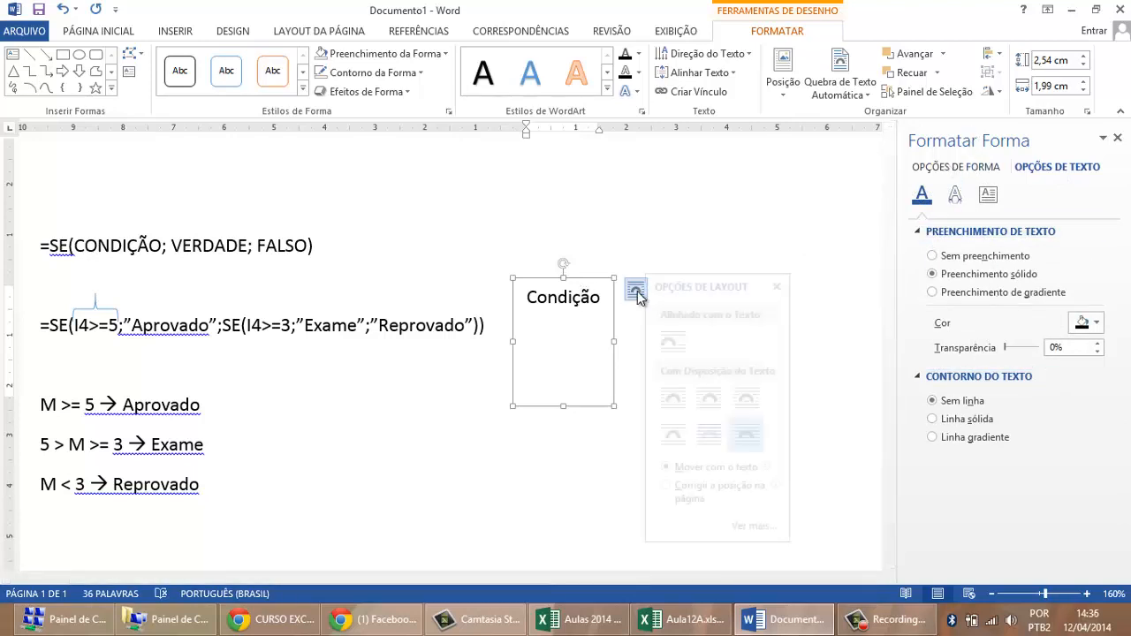
left_click(766, 526)
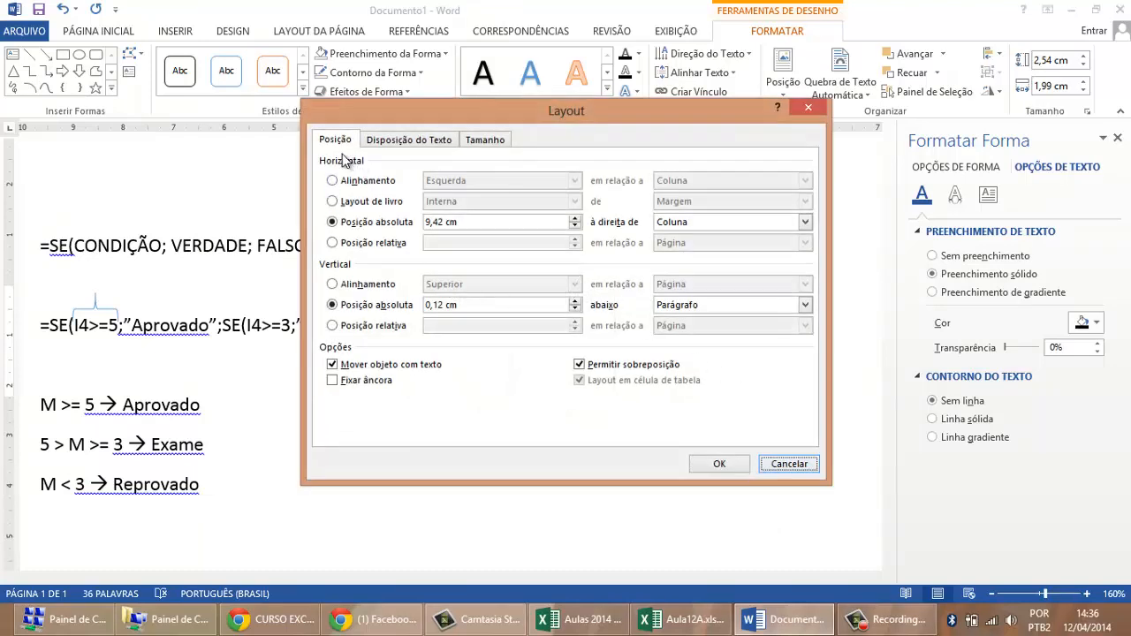
left_click(414, 140)
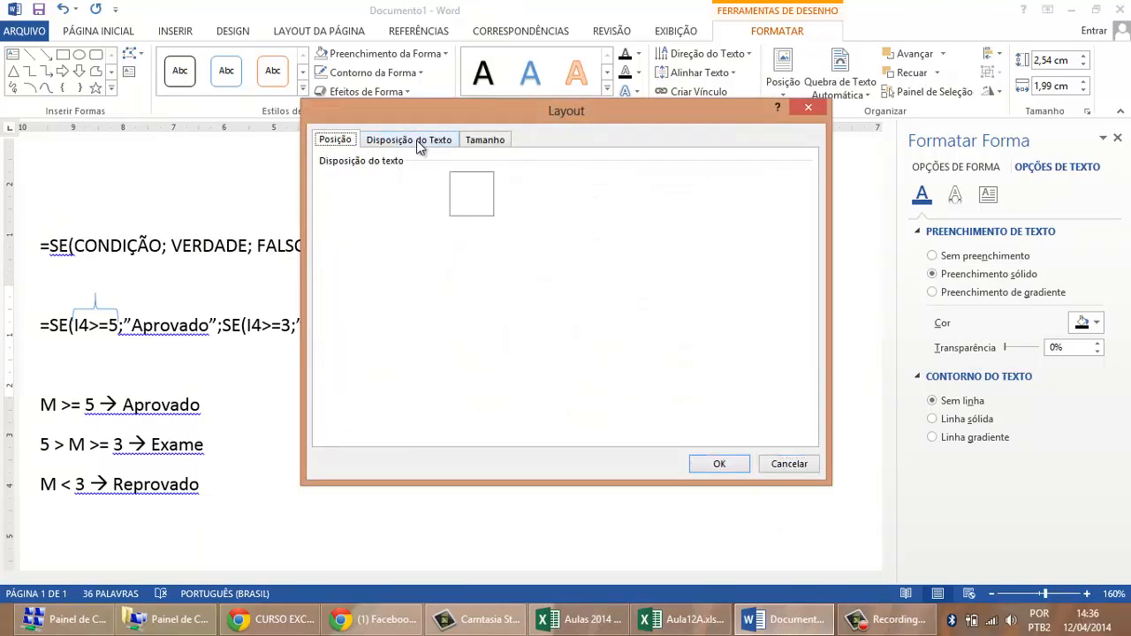
left_click(485, 140)
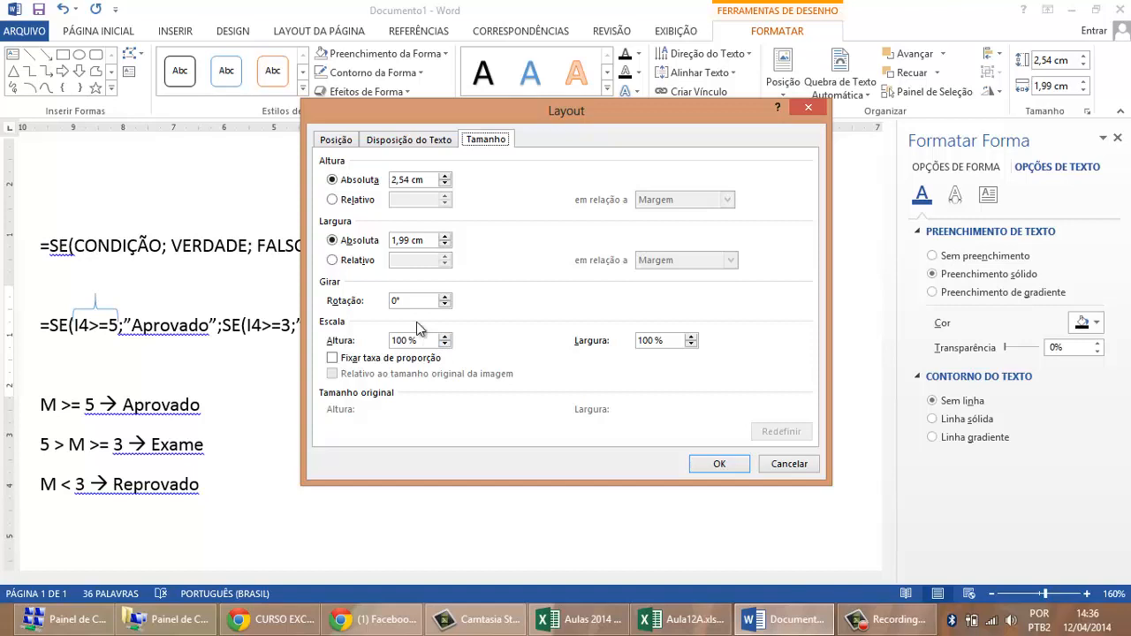
left_click(336, 141)
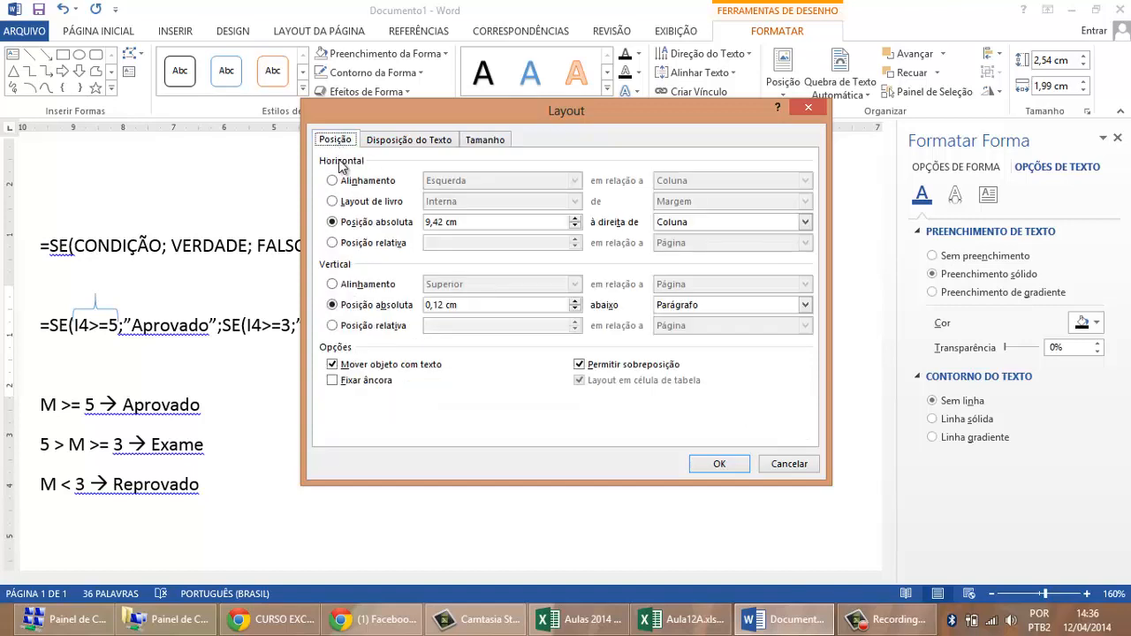
left_click(790, 464)
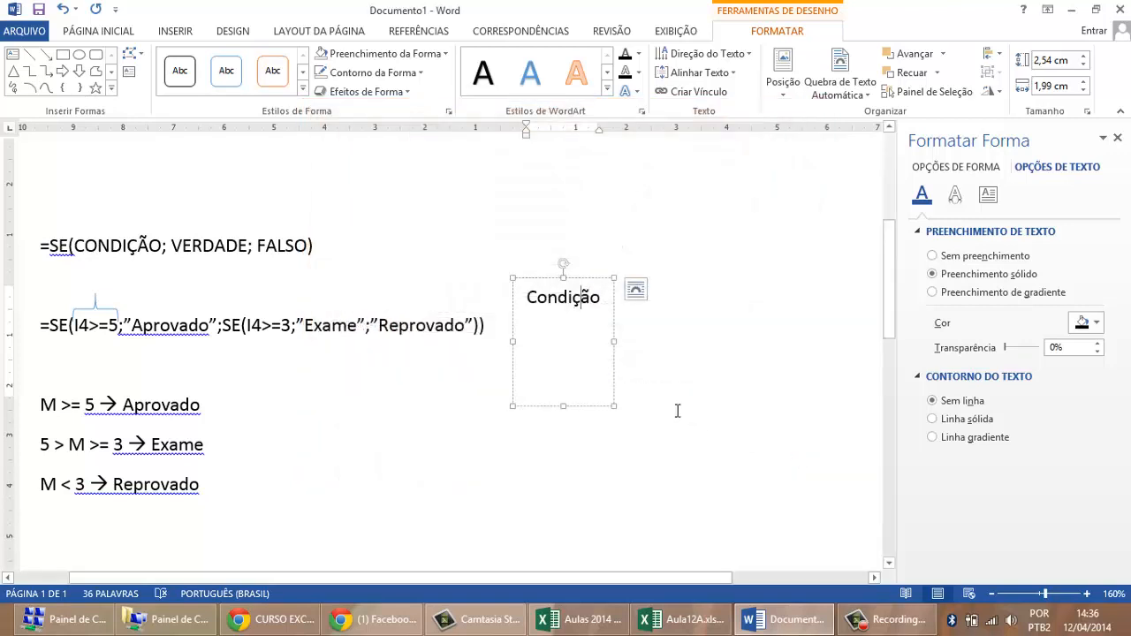
- Shrink the "Condição" text box to about 0.79 cm tall and 2.28 cm wide and place it above the brace over I4>=5
left_click_drag(614, 404, 629, 318)
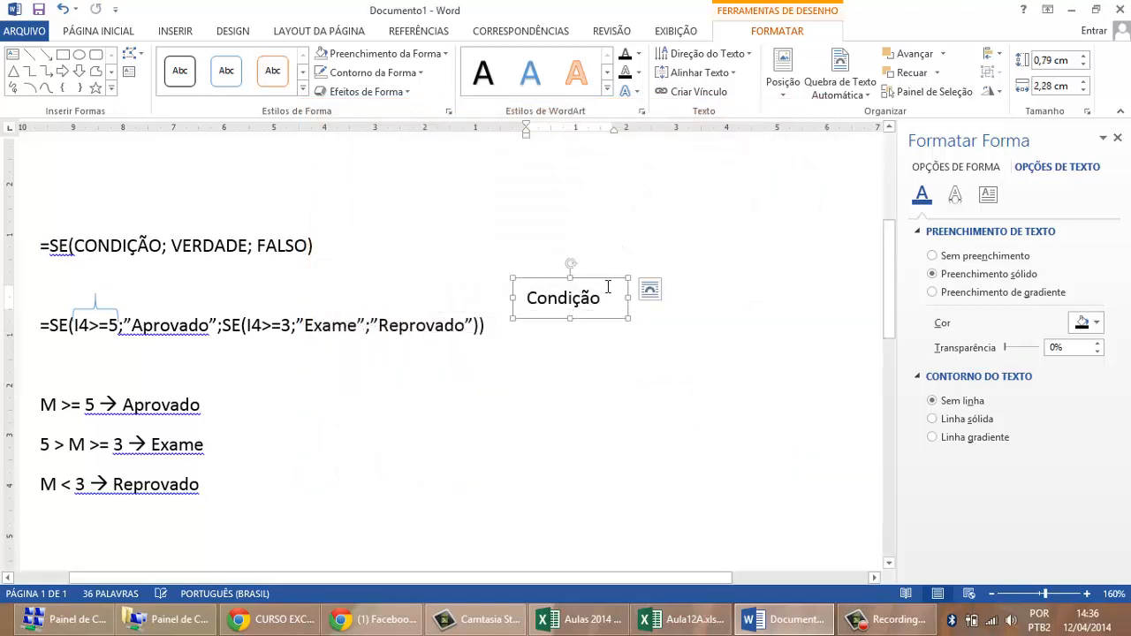
left_click_drag(331, 282, 144, 263)
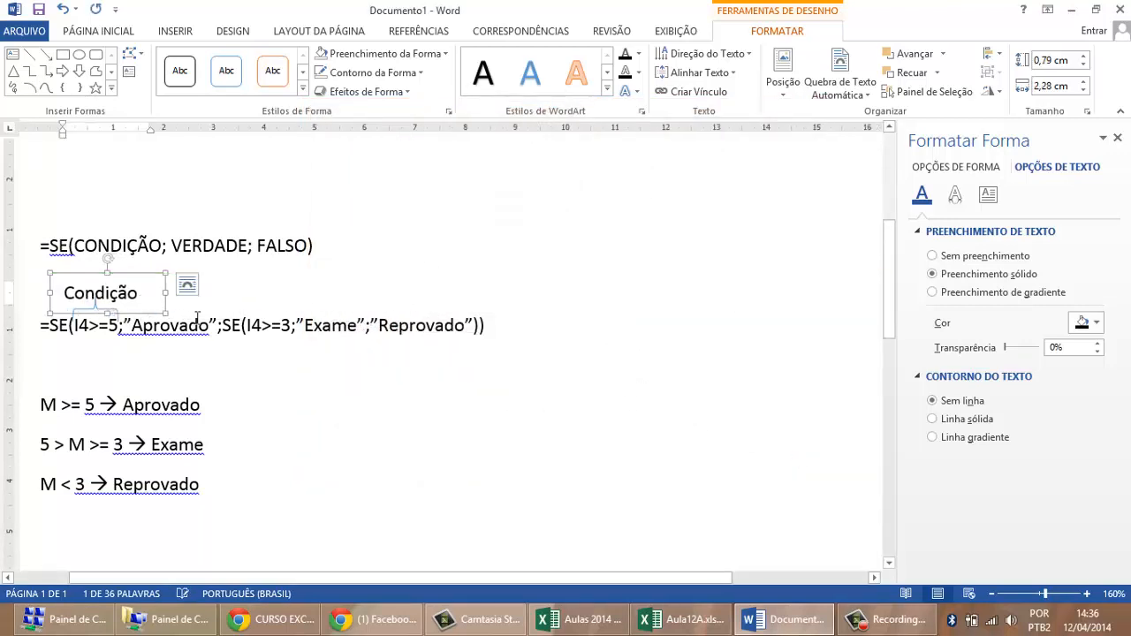
- Reduce the "Condição" label's font size to 9 and nudge the box slightly sideways over its brace
left_click(115, 31)
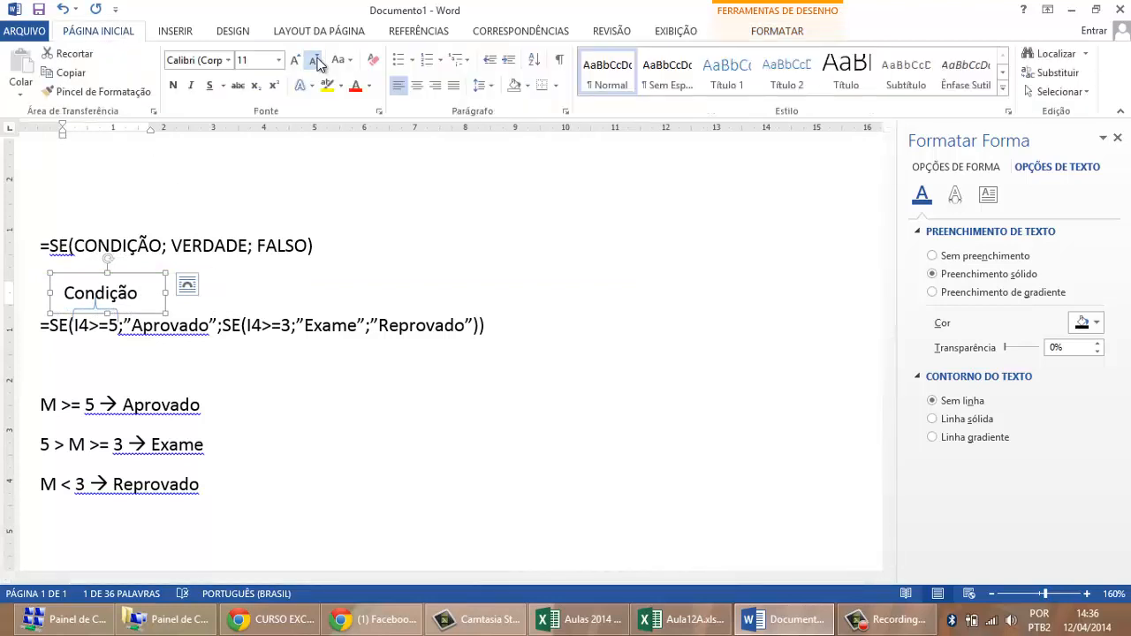
left_click(316, 60)
left_click(317, 60)
left_click_drag(139, 313, 142, 313)
left_click(303, 381)
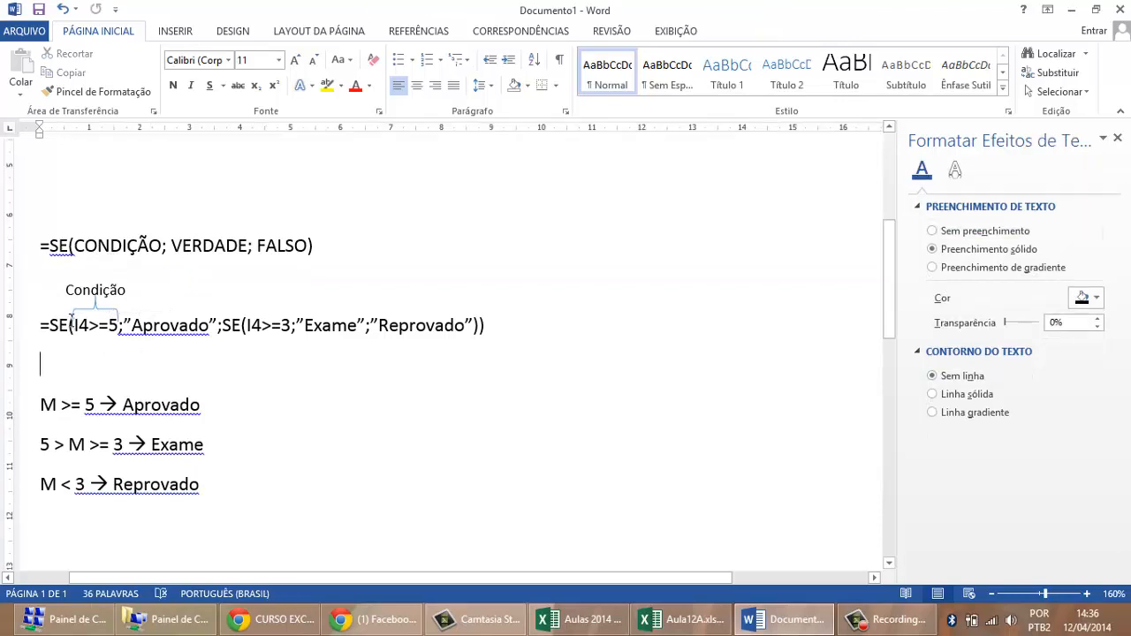
- Duplicate the brace over I4>=5 and fit the copy over "Aprovado" in the nested formula, widening it to span the word
mouse_move(88, 325)
left_mouse_down()
mouse_move(74, 326)
mouse_move(108, 325)
left_mouse_up()
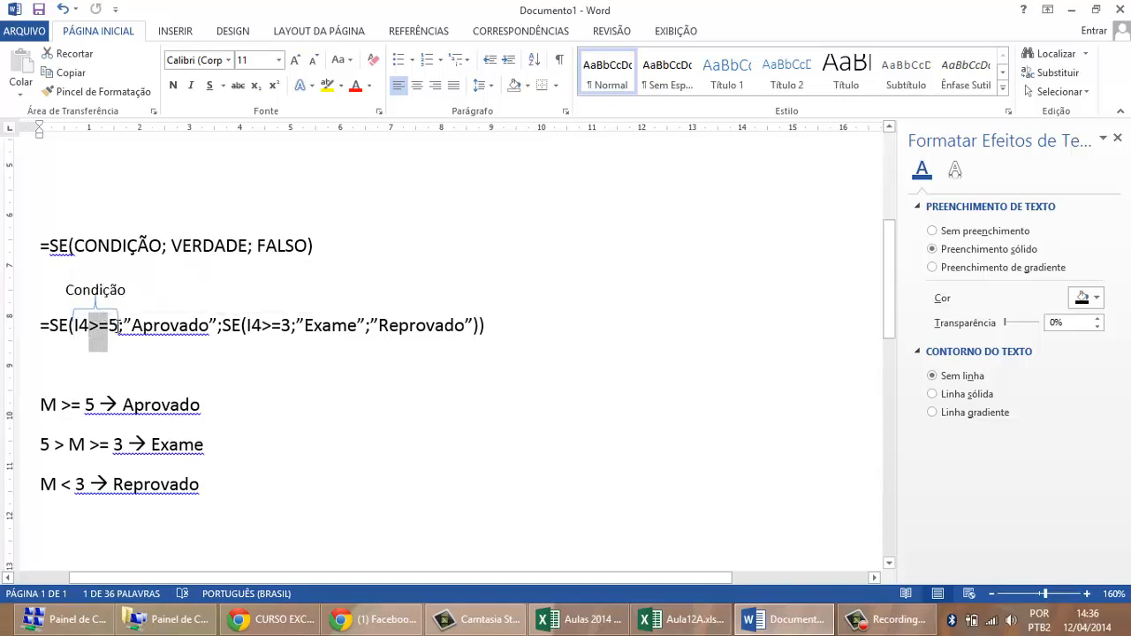
left_click(278, 404)
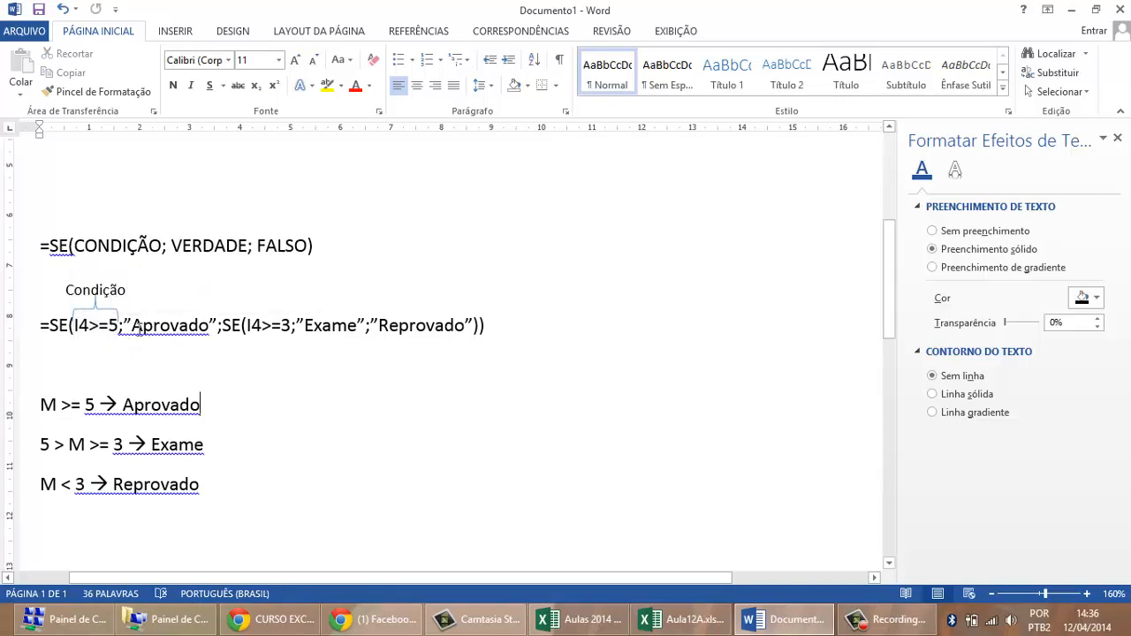
left_click(110, 304)
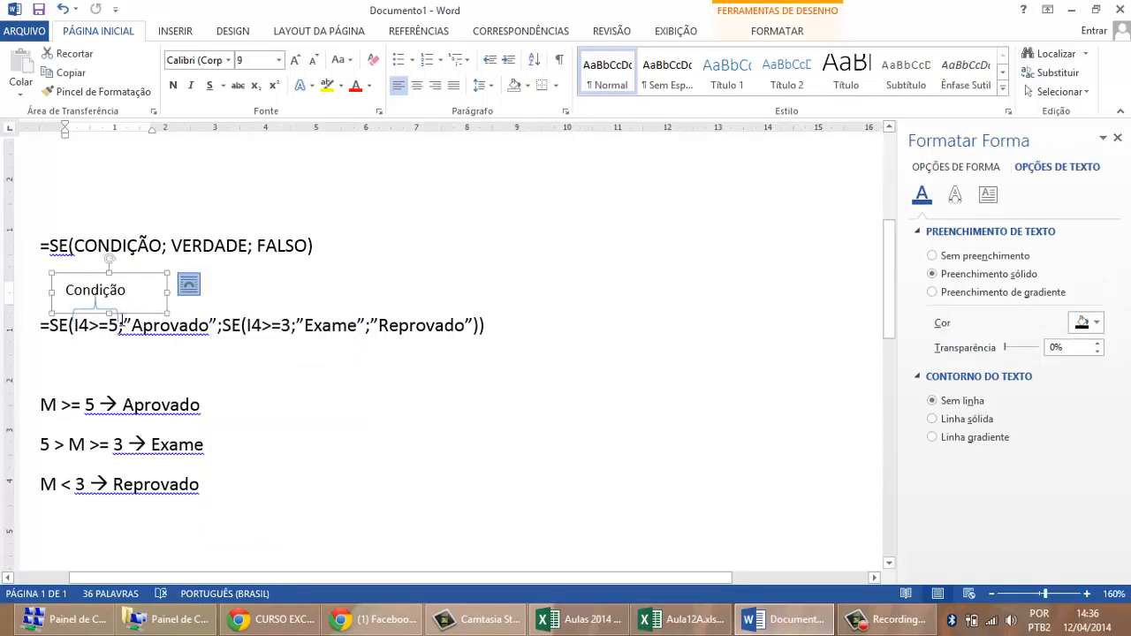
left_click(120, 322)
left_click(116, 315)
key("ctrl+c")
key("ctrl+v")
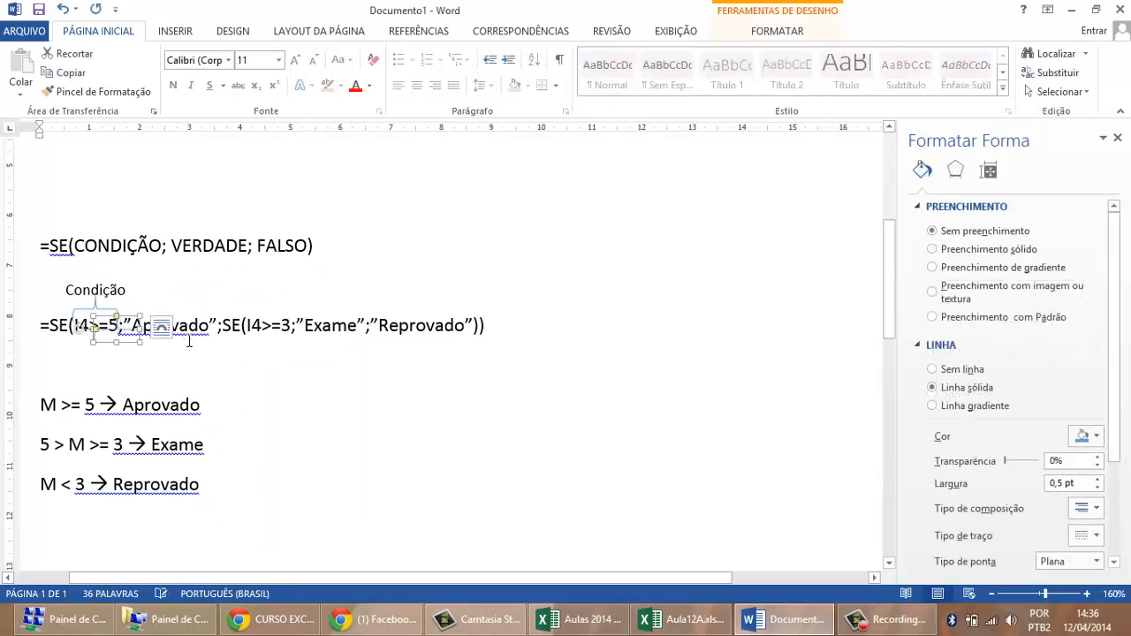
left_click_drag(134, 344, 213, 308)
- Duplicate the "Condição" label above the "Aprovado" brace and replace the copy's text with "Verdade"
left_click(118, 276)
key("ctrl+c")
key("ctrl+v")
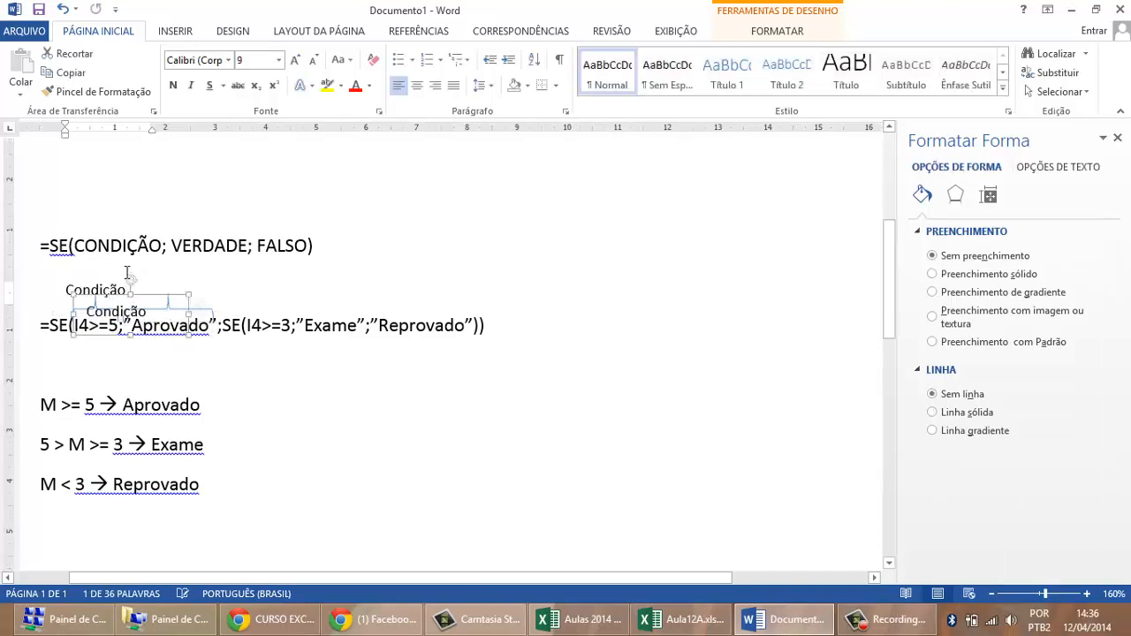
left_click_drag(171, 299, 212, 268)
double_click(189, 290)
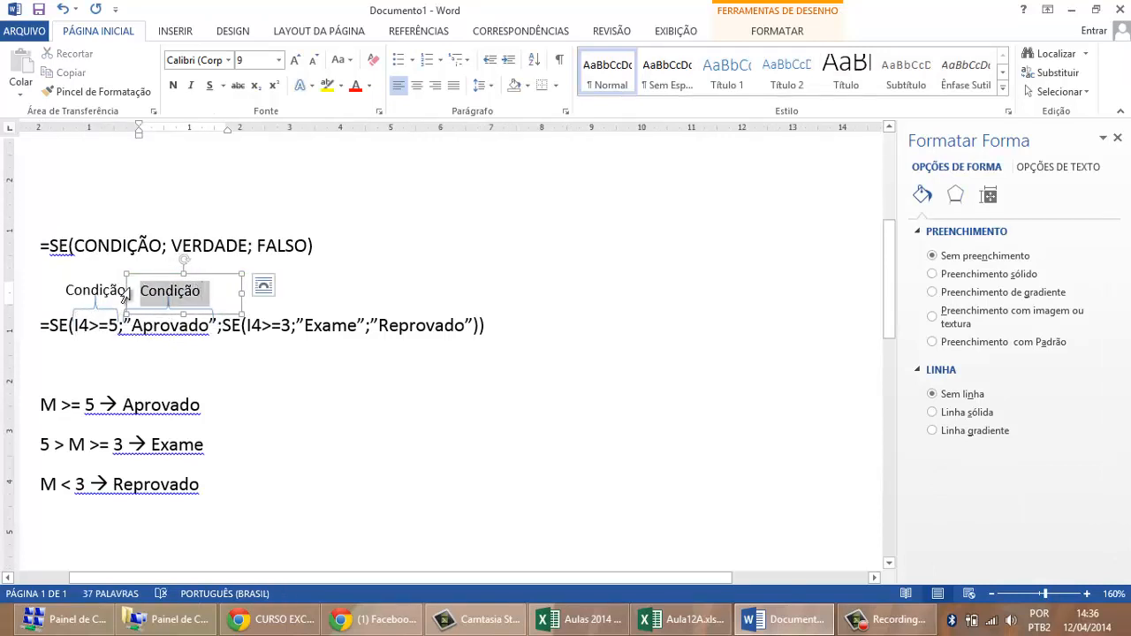
type("Verdade")
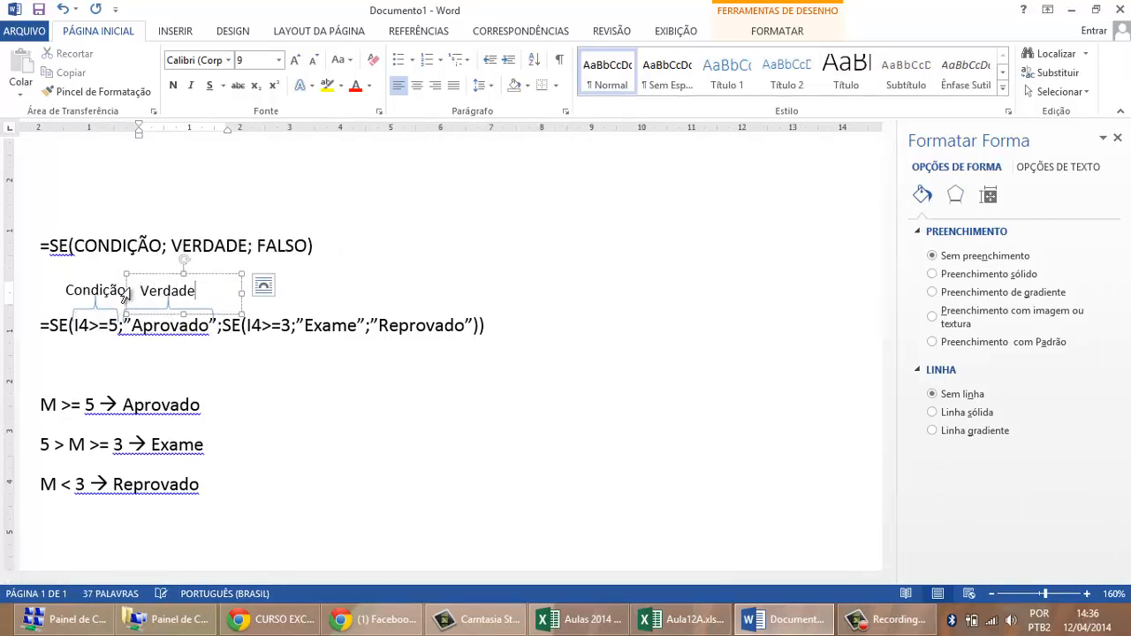
left_click(478, 309)
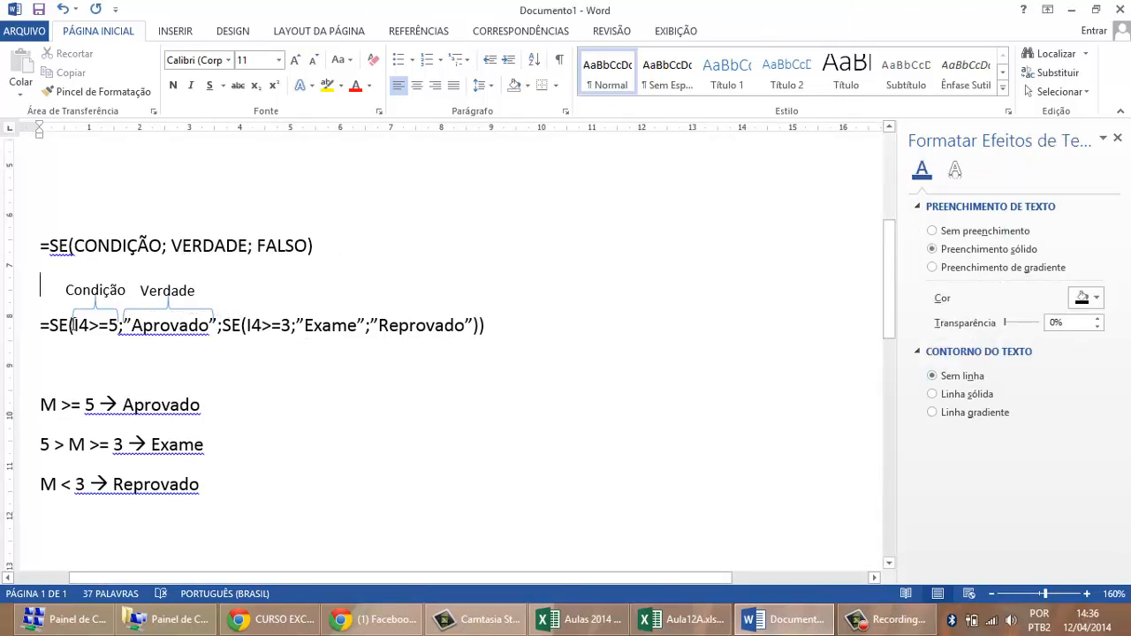
- Highlight the >=5 comparison under the "Condição" label, followed by "Aprovado" under the "Verdade" label
left_click_drag(74, 325, 119, 326)
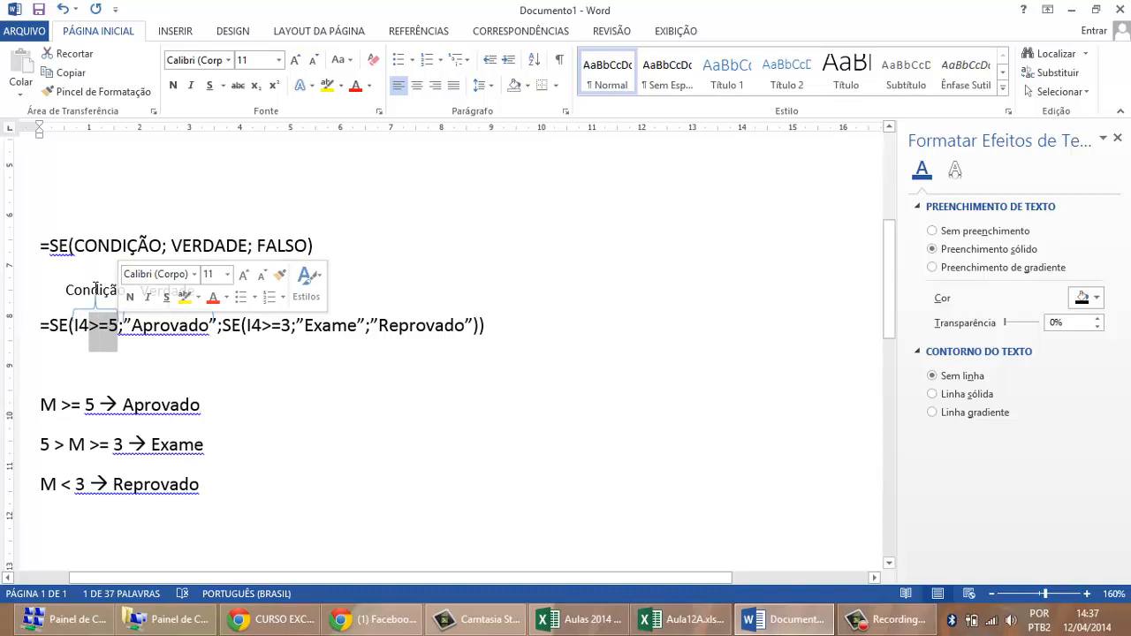
left_click(97, 288)
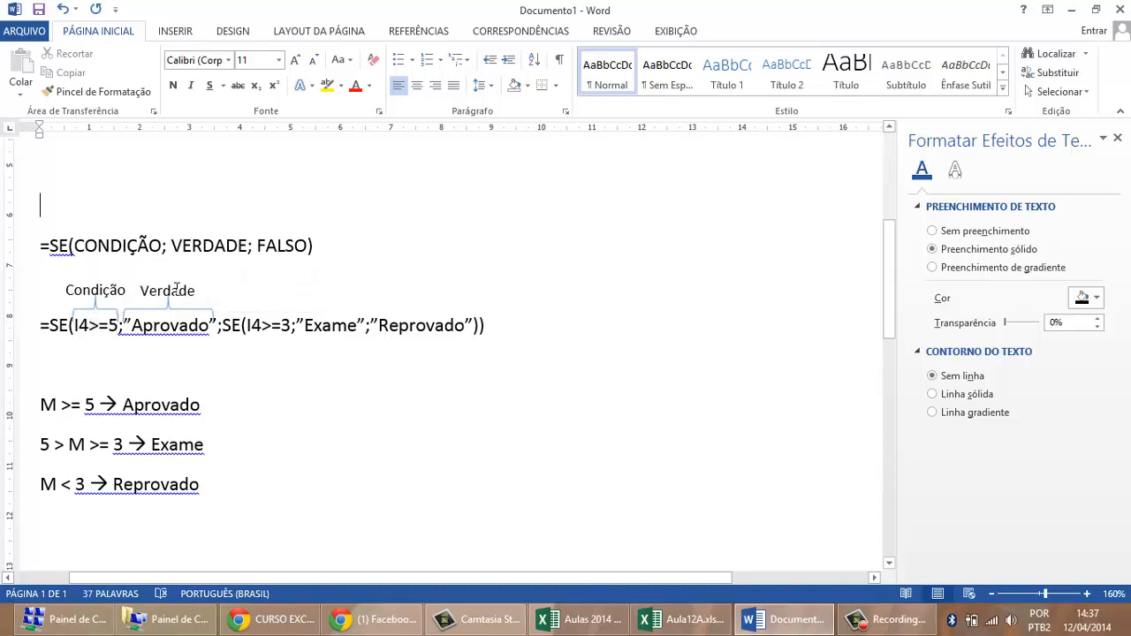
left_click_drag(149, 324, 193, 325)
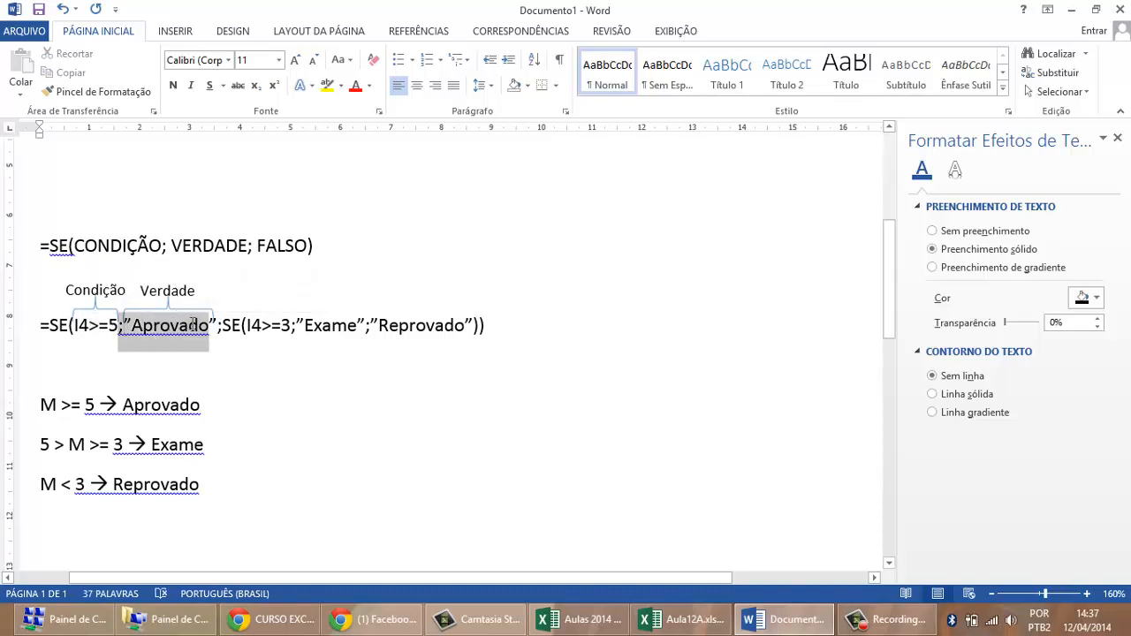
left_click(196, 354)
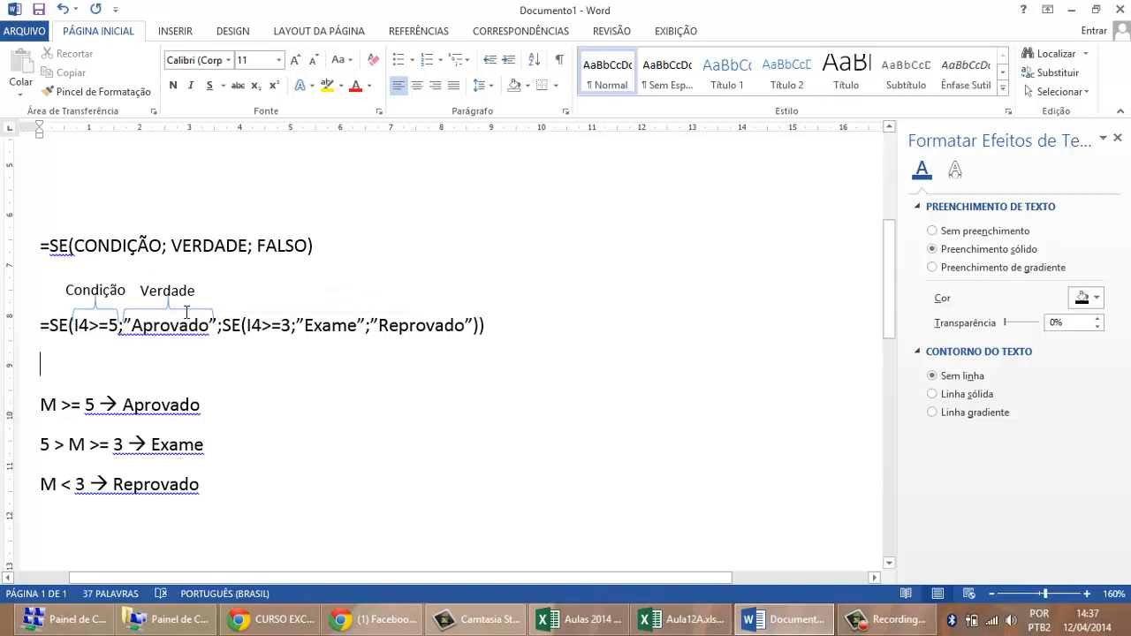
- Duplicate the "Aprovado" brace and stretch the copy over the inner SE(I4>=3;"Exame";"Reprovado") part of the formula
left_click(214, 313)
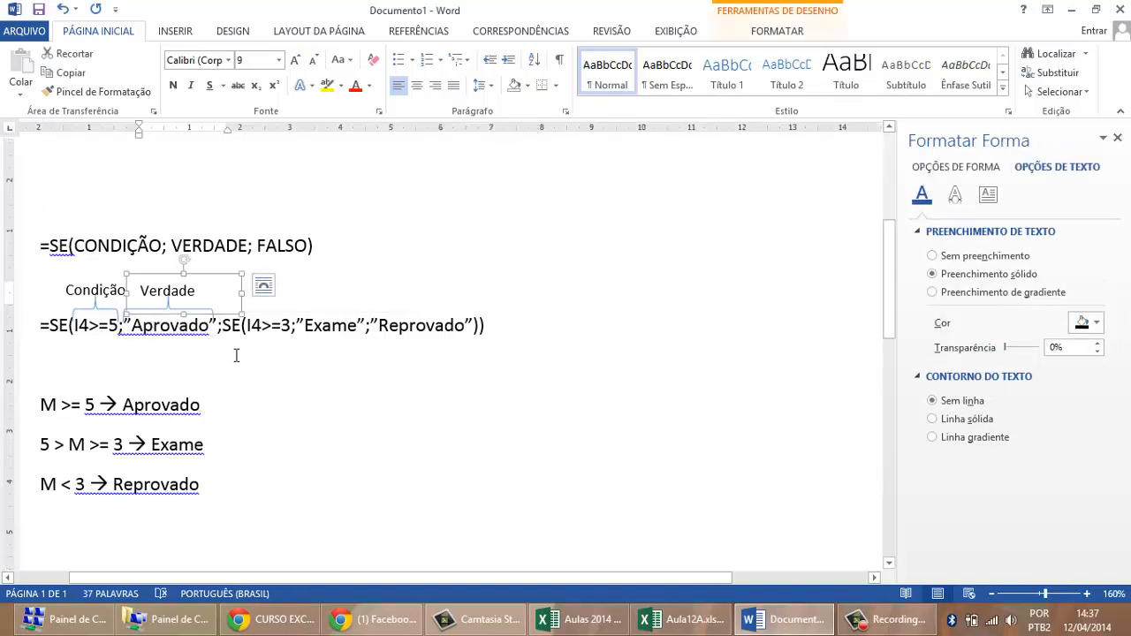
left_click_drag(237, 354, 232, 346)
left_click(213, 320)
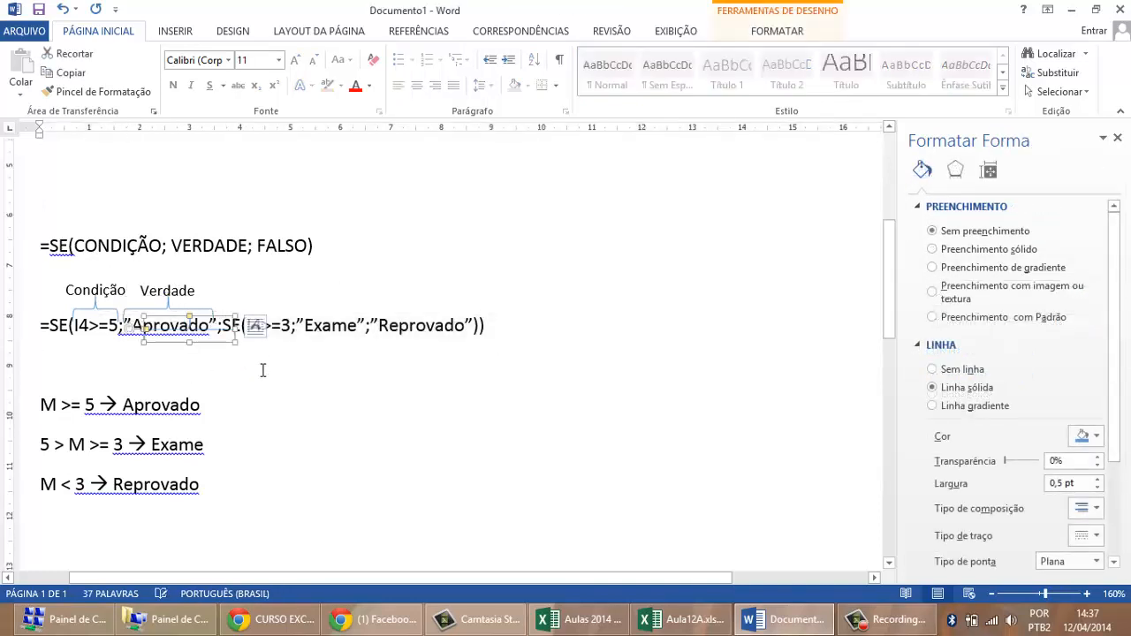
left_click_drag(226, 315, 480, 316)
- Duplicate the "Verdade" label above the wide inner SE brace, replace the copy's text with "Falso", and highlight the inner SE function below it
left_click(200, 274)
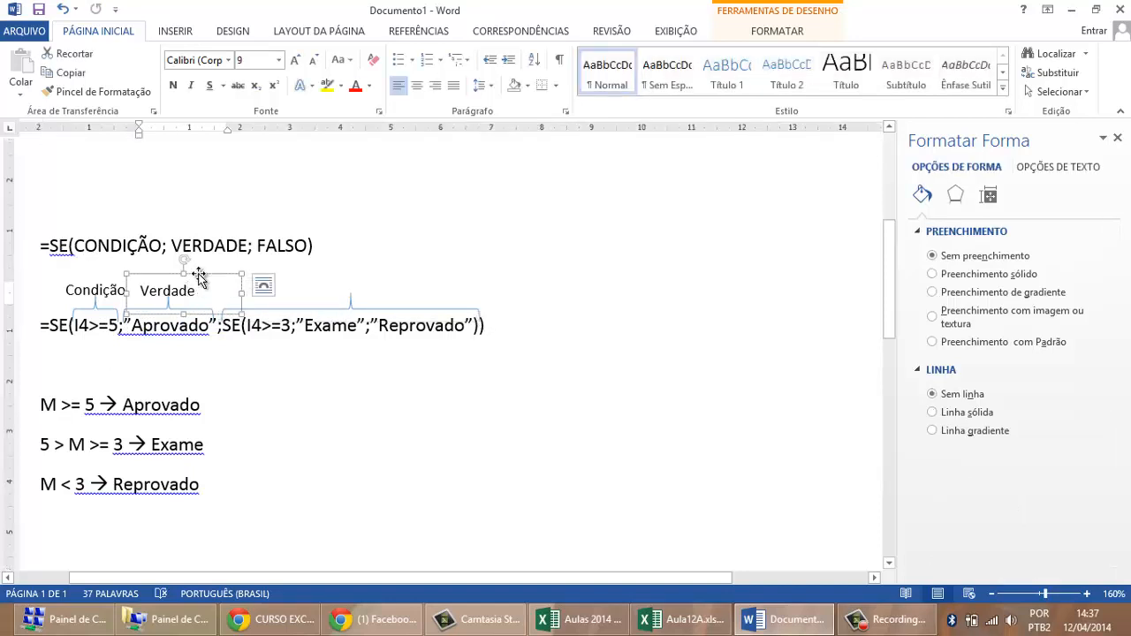
left_click_drag(200, 274, 392, 274)
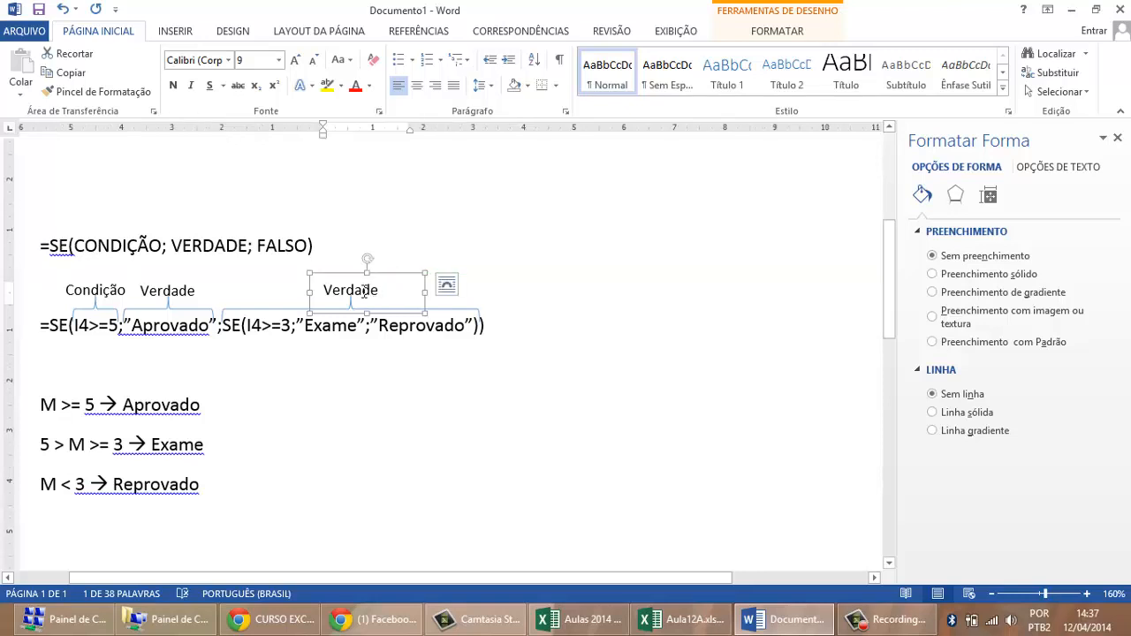
double_click(364, 292)
type("Fals")
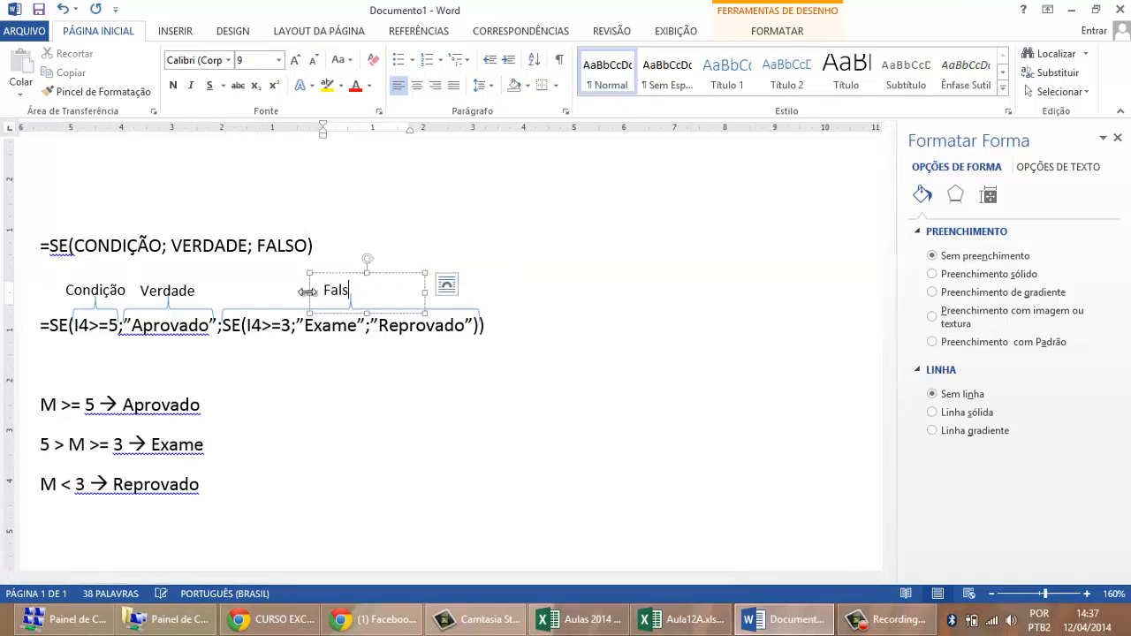
type("o")
left_click_drag(398, 276, 432, 277)
left_click(523, 320)
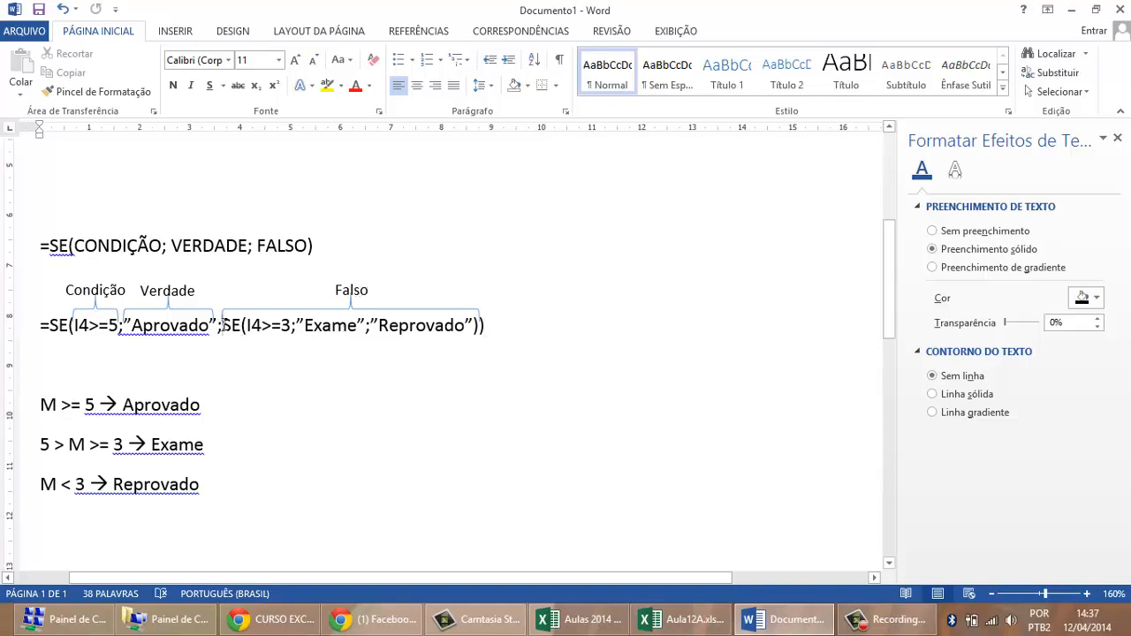
left_click_drag(222, 325, 475, 329)
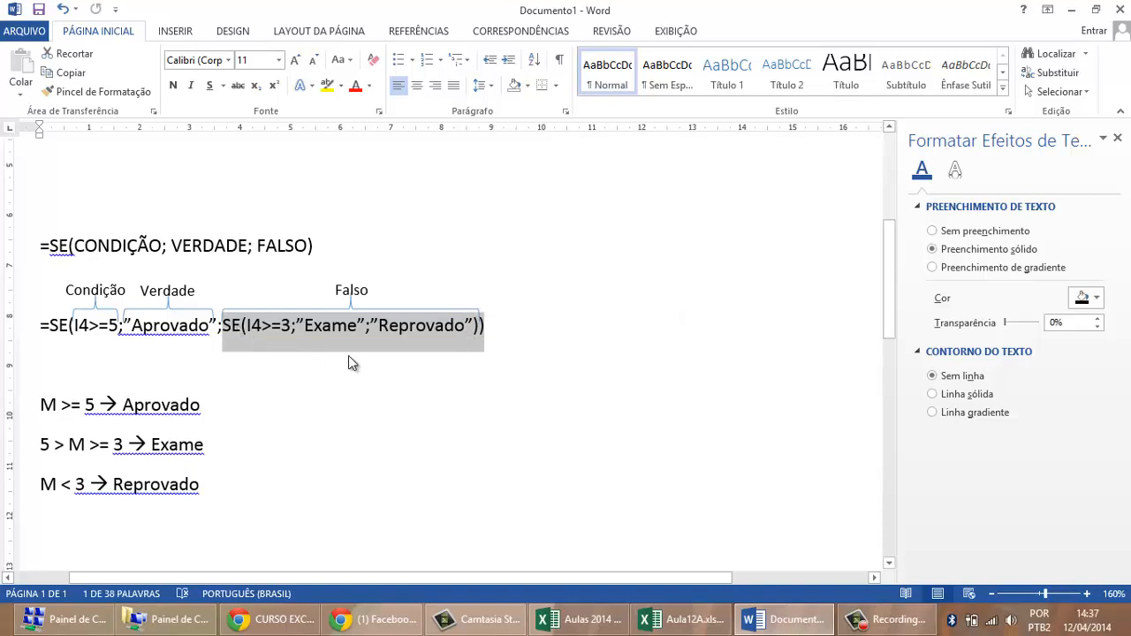
left_click(503, 326)
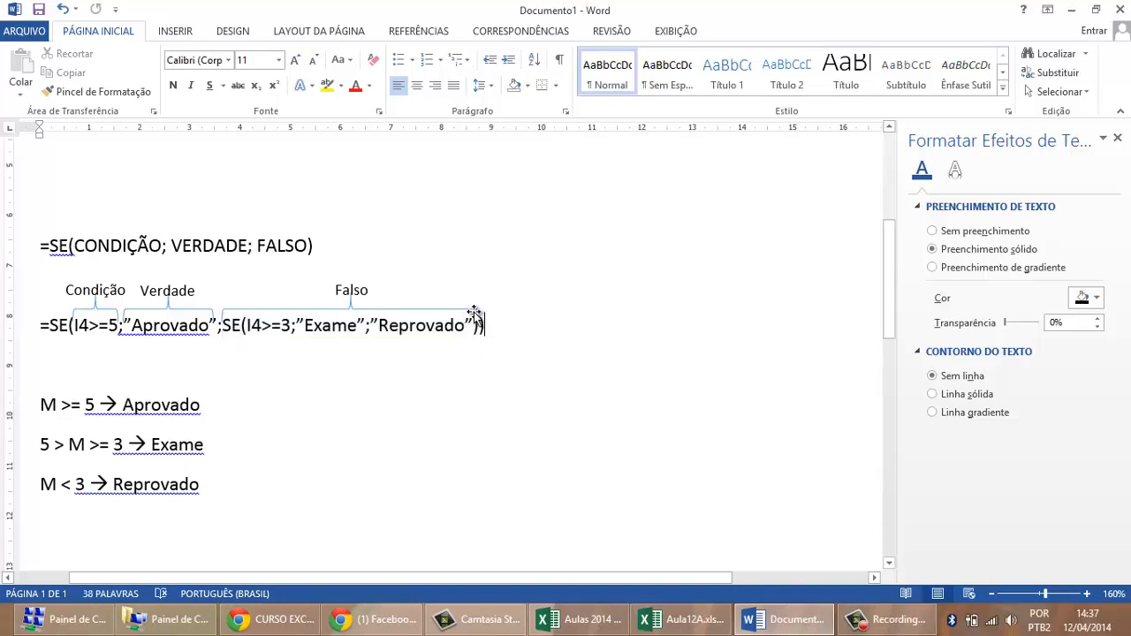
- Duplicate the wide "Falso" brace, flip the copy to point downward, and shrink it to fit under I4>=3 in the inner SE
left_click(474, 312)
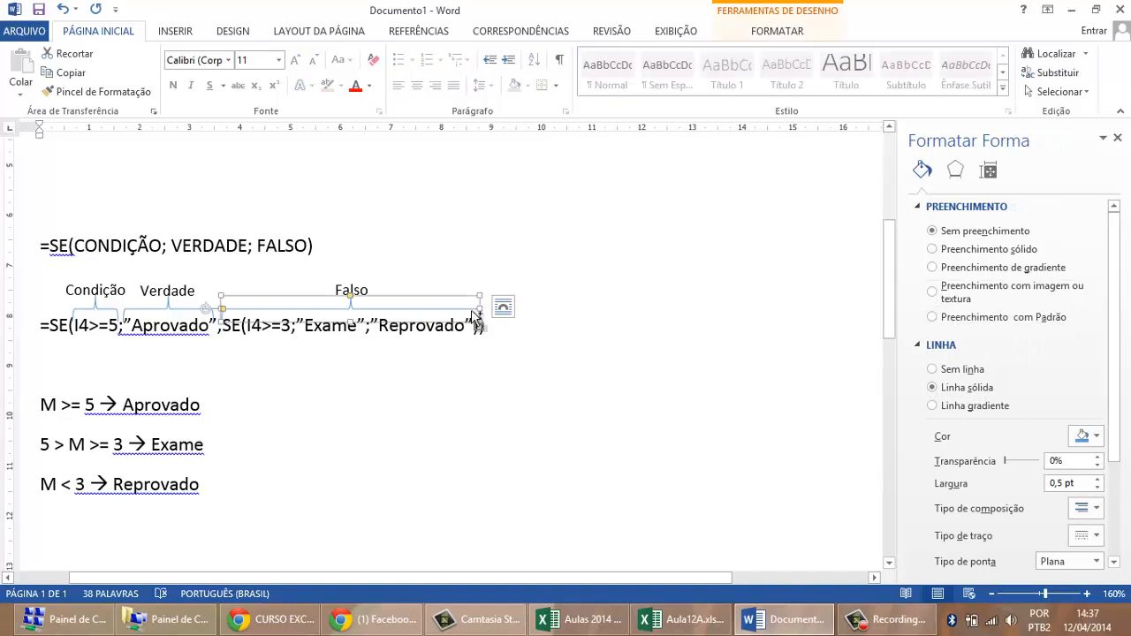
left_click_drag(474, 313, 495, 387)
left_click_drag(232, 371, 557, 372)
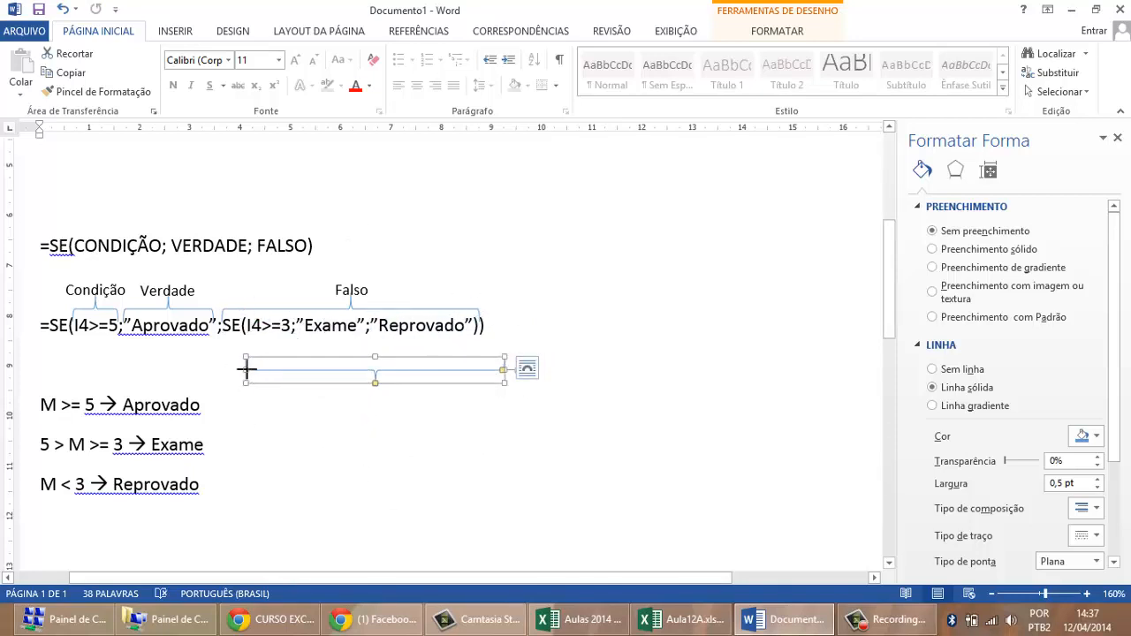
left_click_drag(246, 369, 278, 342)
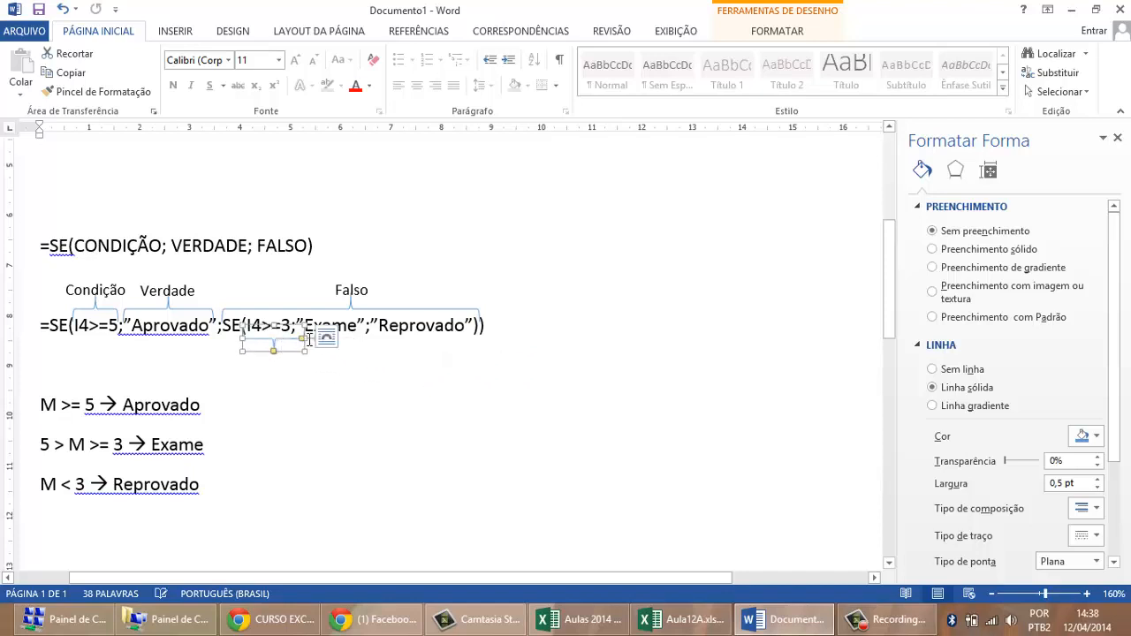
left_click(298, 337)
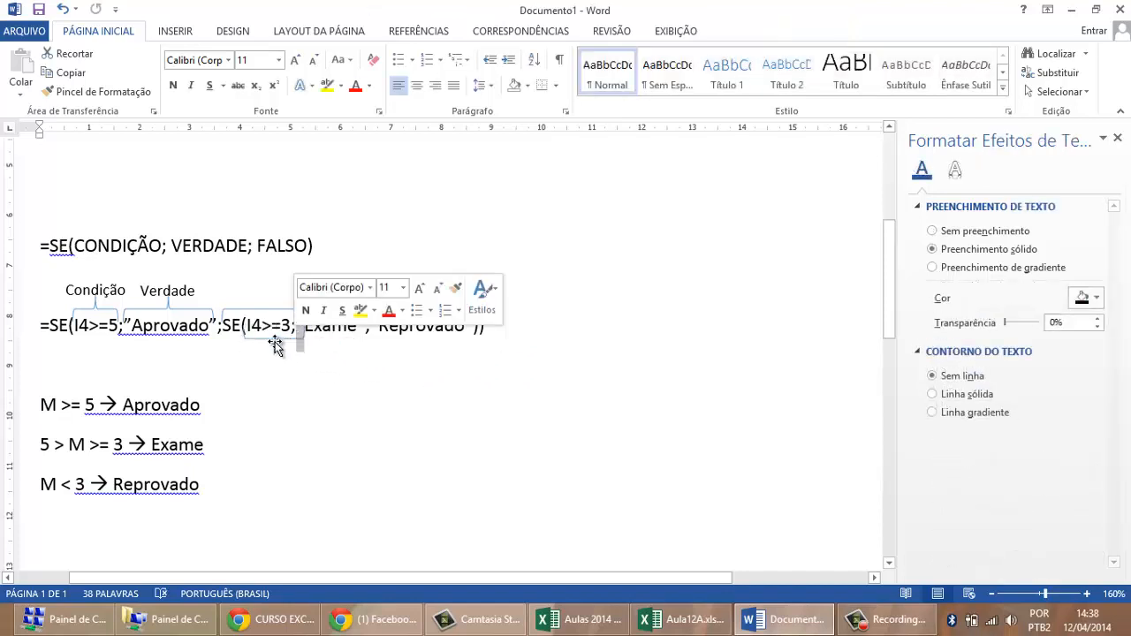
left_click(278, 346)
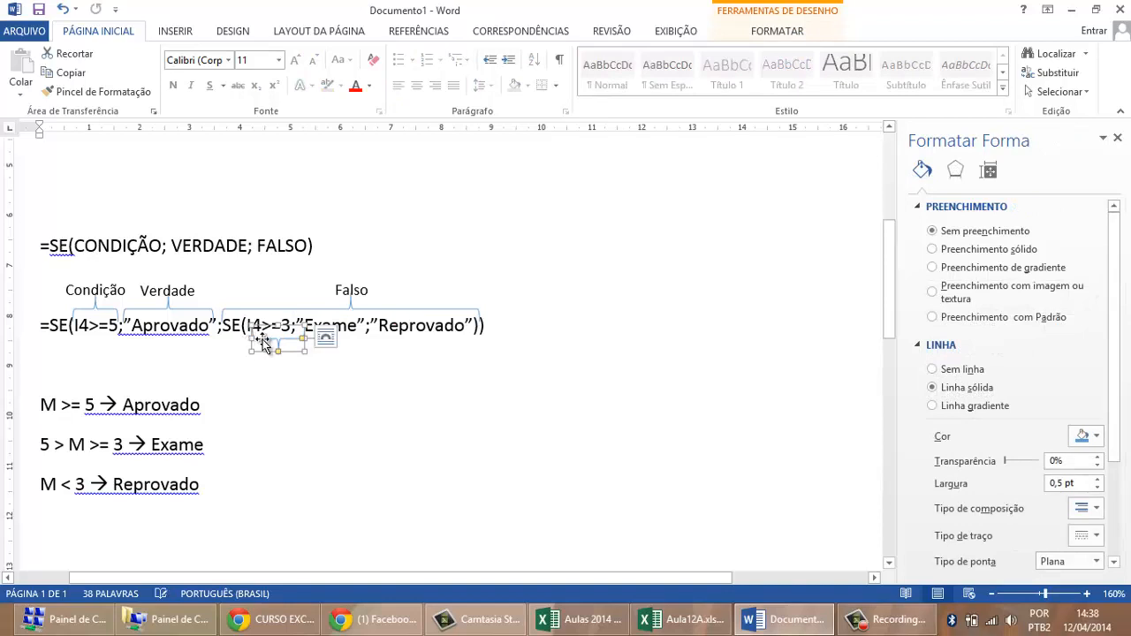
left_click_drag(258, 340, 257, 339)
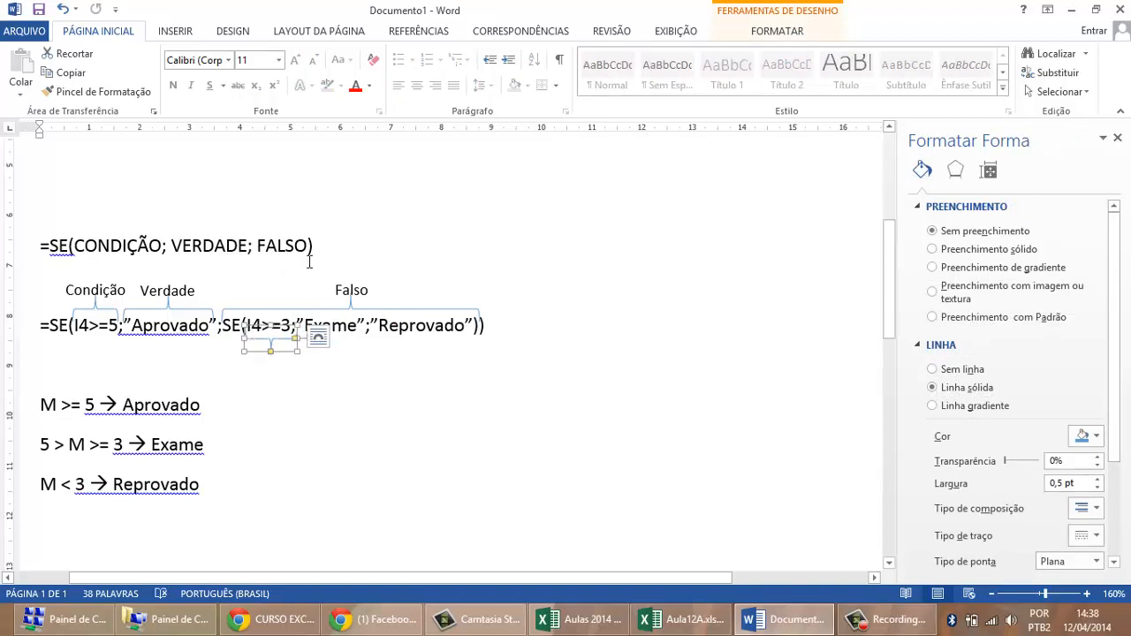
- Duplicate the "Condição" label and place the copy below the brace under I4>=3
left_click(100, 298)
left_click_drag(135, 282, 304, 347)
left_click(515, 336)
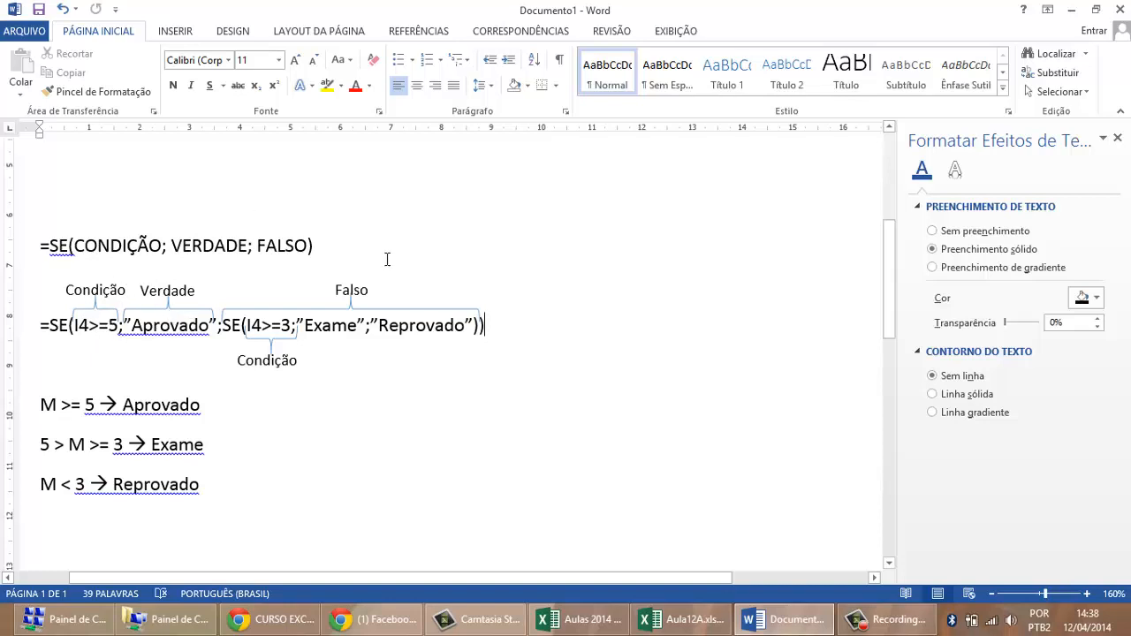
- Duplicate the brace under I4>=3 and its "Condição" label, fitting the brace copy under "Exame" and aligning the label copy below it
left_click(290, 338)
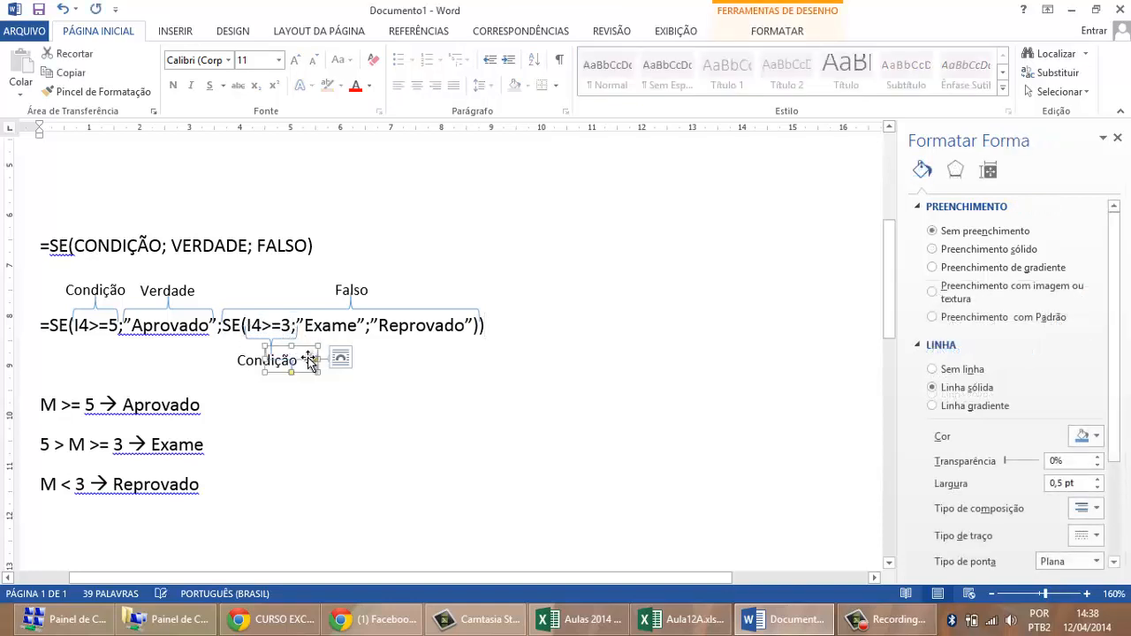
left_click_drag(309, 361, 344, 342)
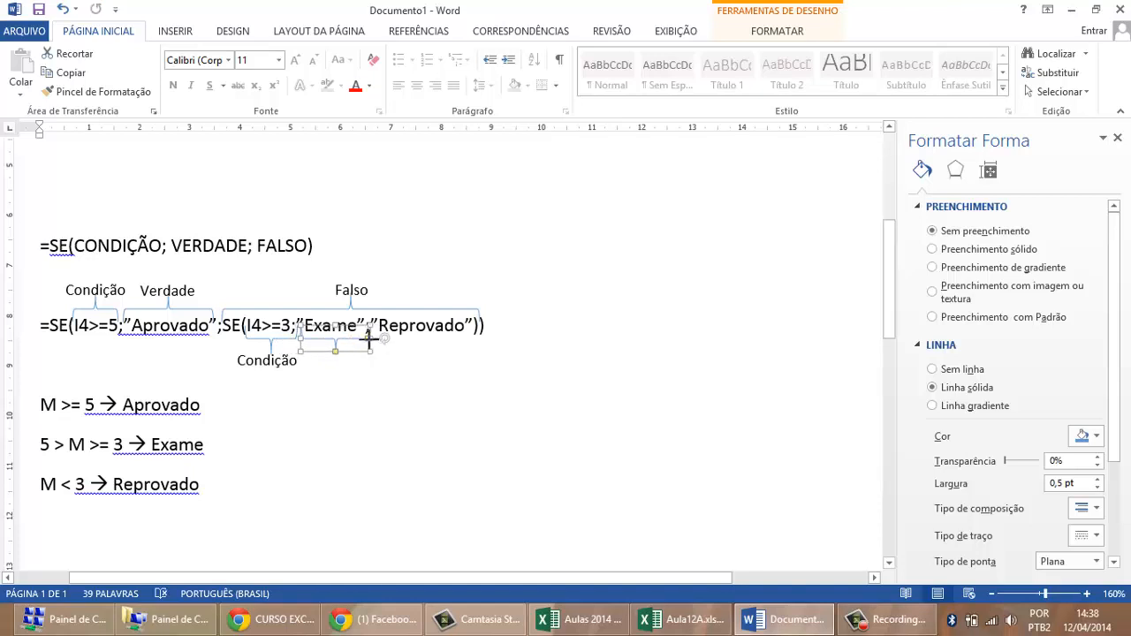
left_click(287, 356)
key("ctrl+c")
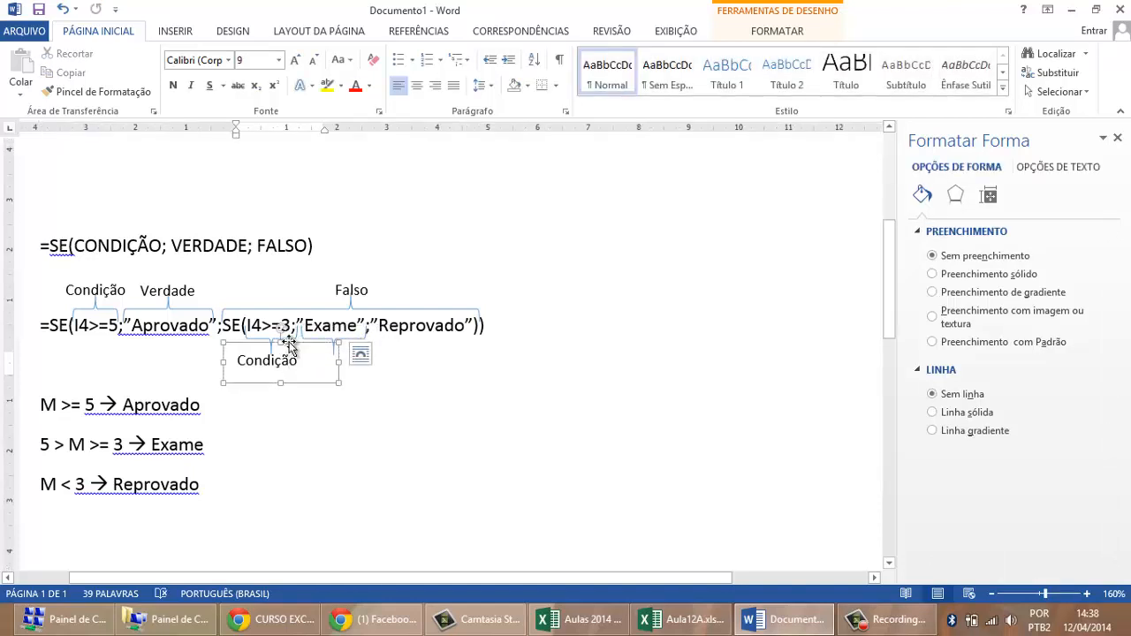
key("ctrl+v")
left_click_drag(329, 364, 378, 343)
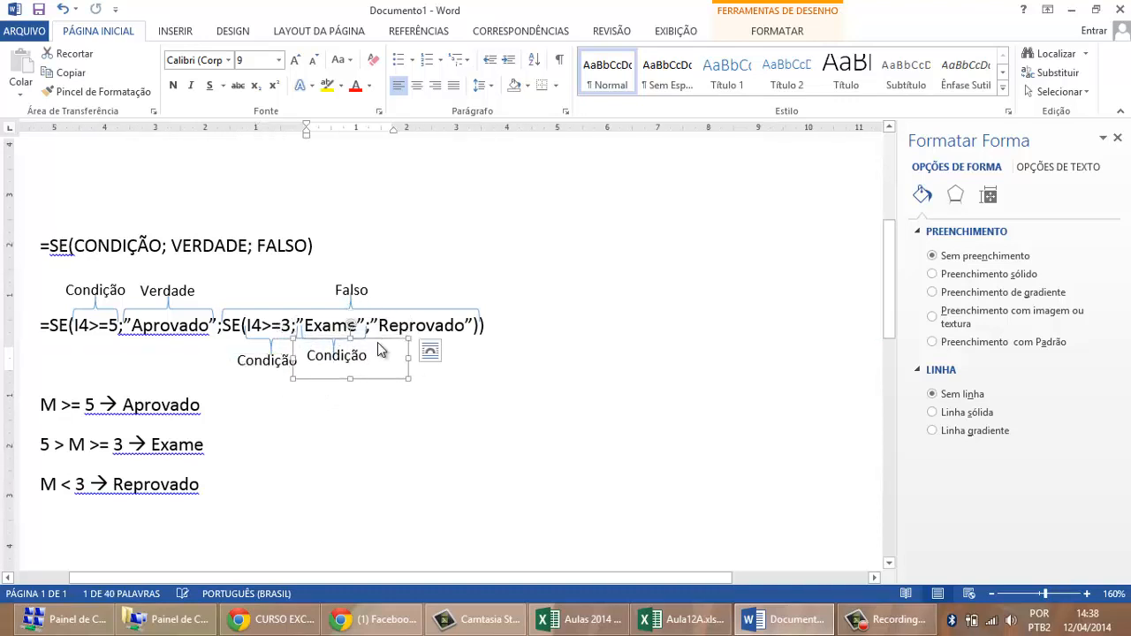
key("Down")
key("Down")
key("Down")
key("Down")
key("Up")
key("Up")
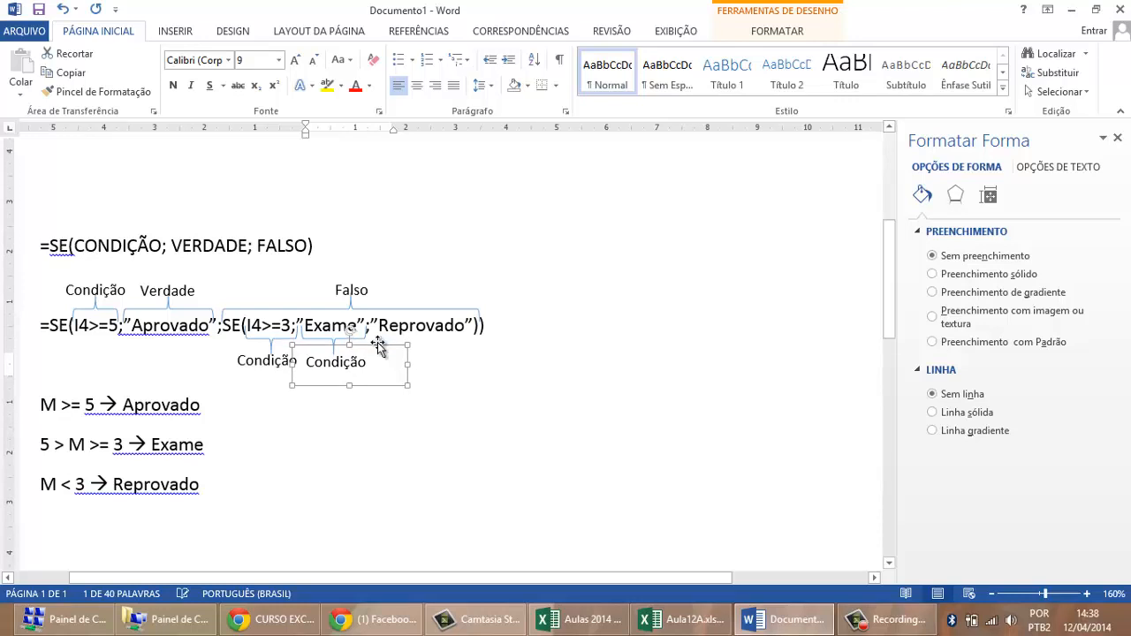
key("Left")
key("Left")
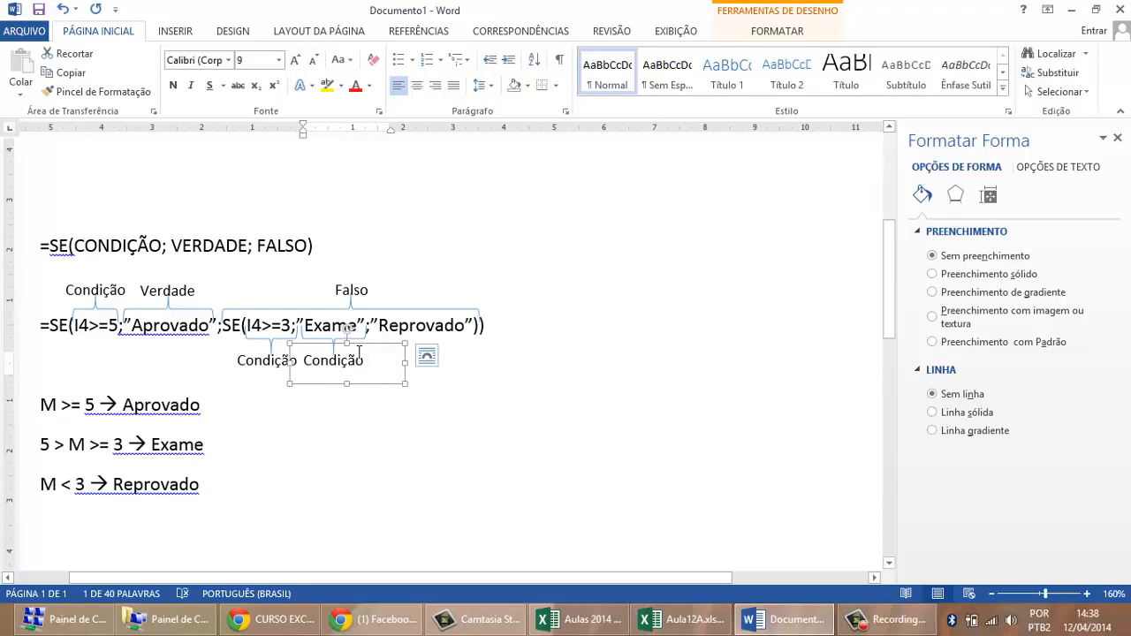
- Replace the text of the label below the "Exame" brace with "Verdade"
left_click_drag(363, 358, 290, 369)
key("Delete")
type("Verdade")
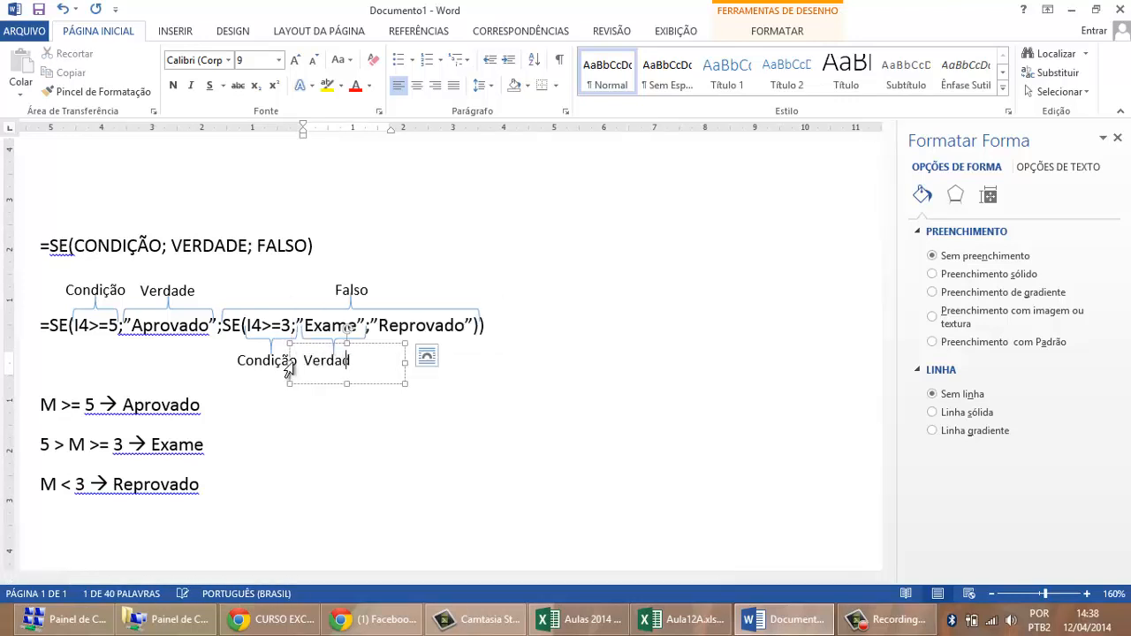
left_click(488, 378)
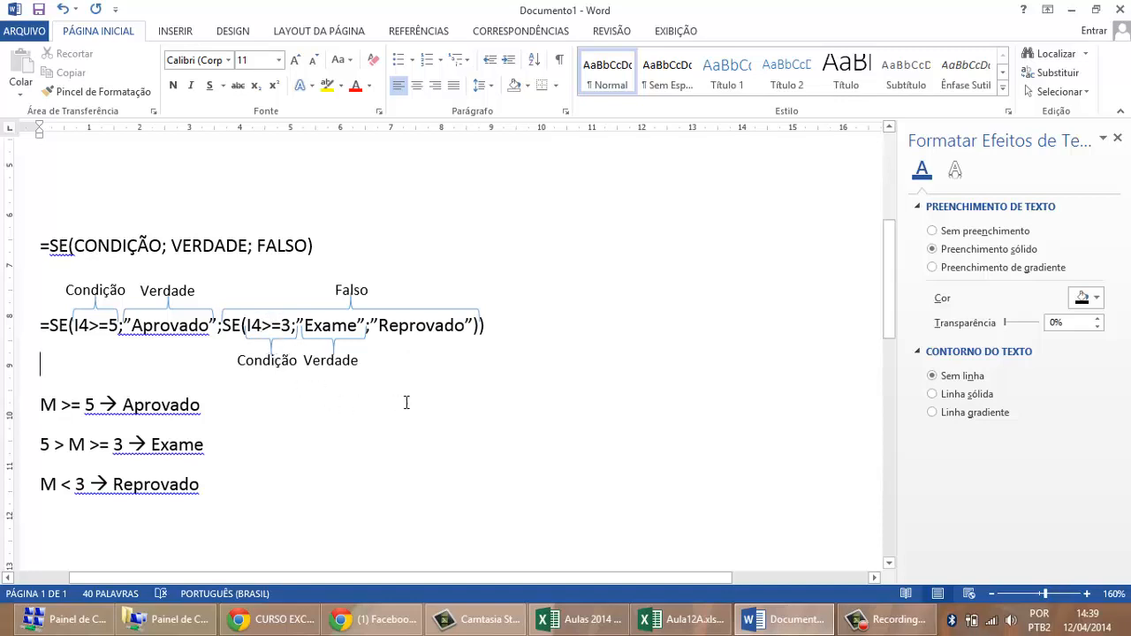
- Duplicate the "Exame" brace and its "Verdade" label, widening the brace copy to span "Reprovado" and placing the label copy below it
left_click(348, 344)
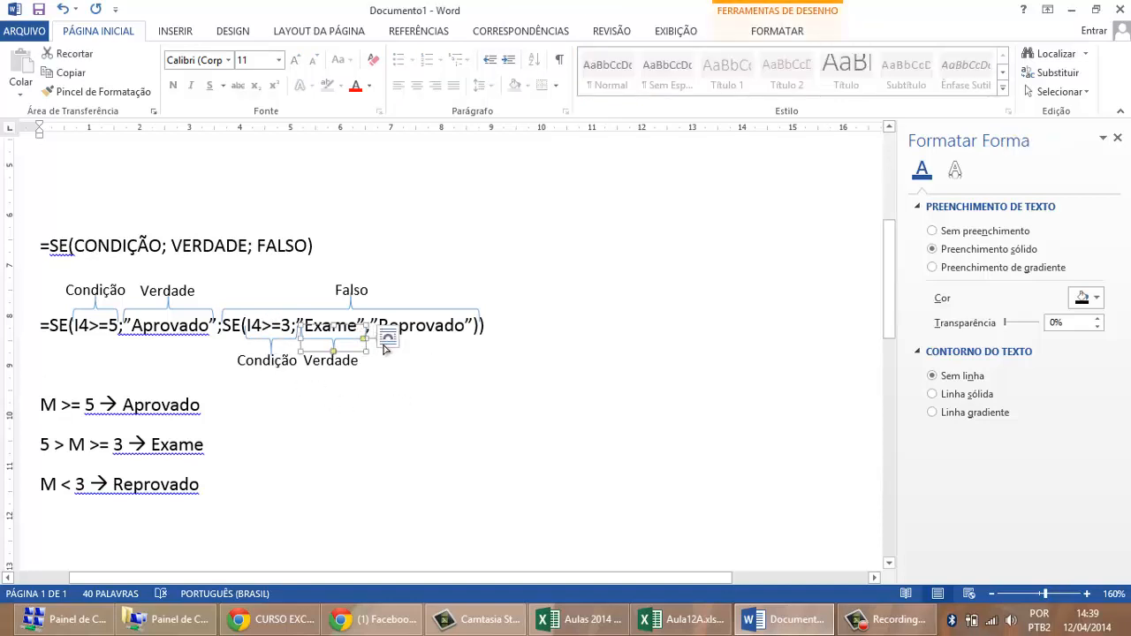
left_click_drag(382, 357, 472, 341)
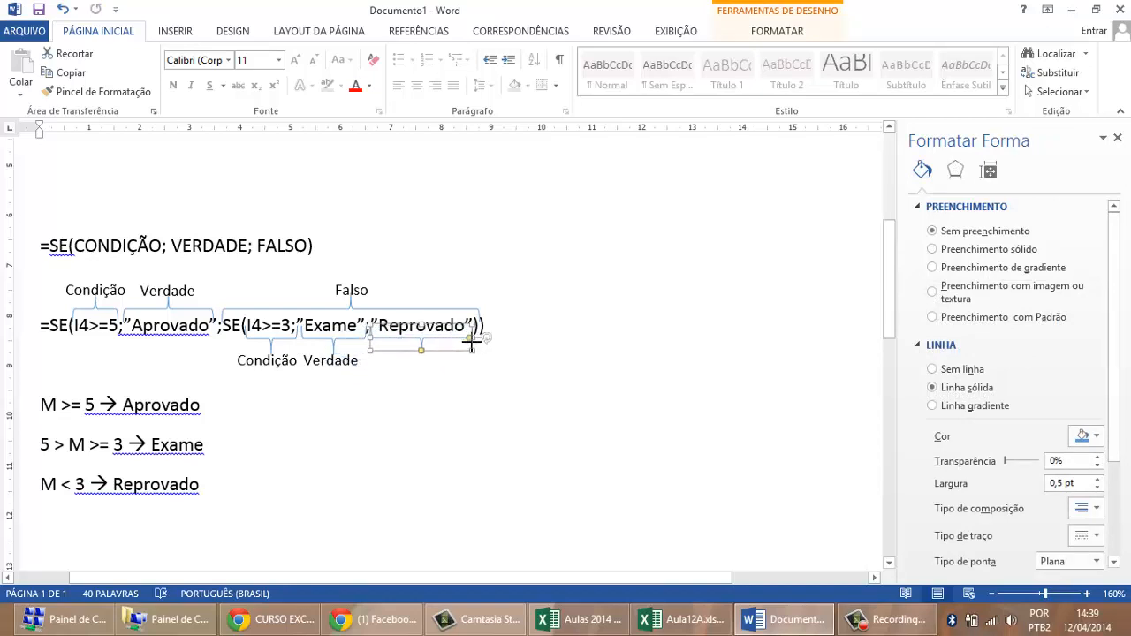
left_click(366, 347)
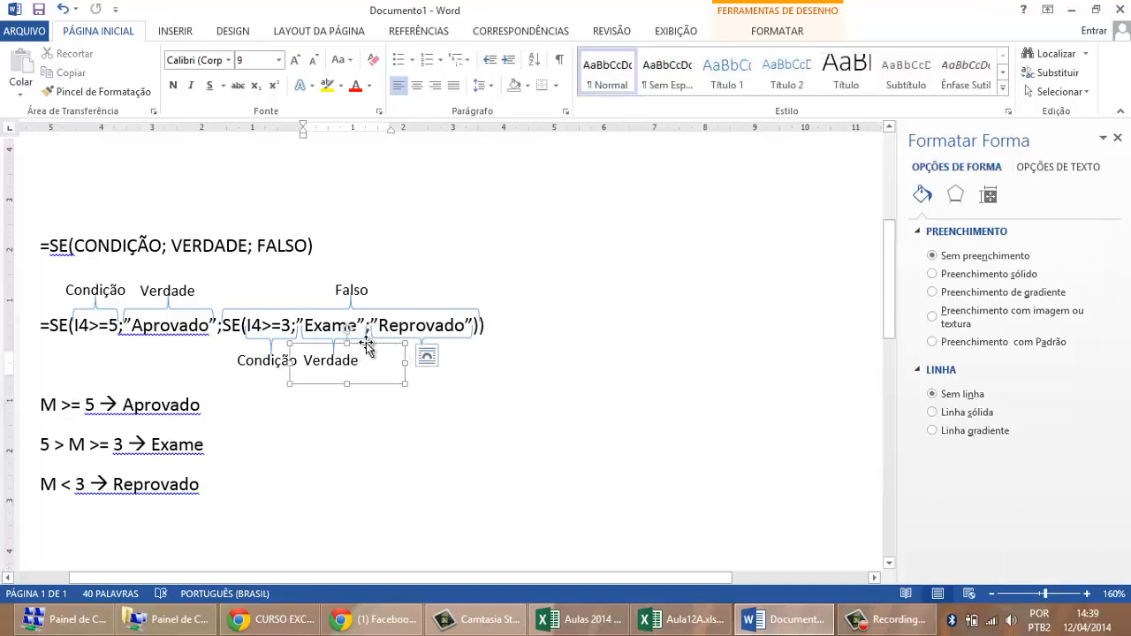
left_click_drag(371, 344, 461, 346)
- Replace the text of the label under "Reprovado" with "Falso" and center it below the brace
double_click(431, 365)
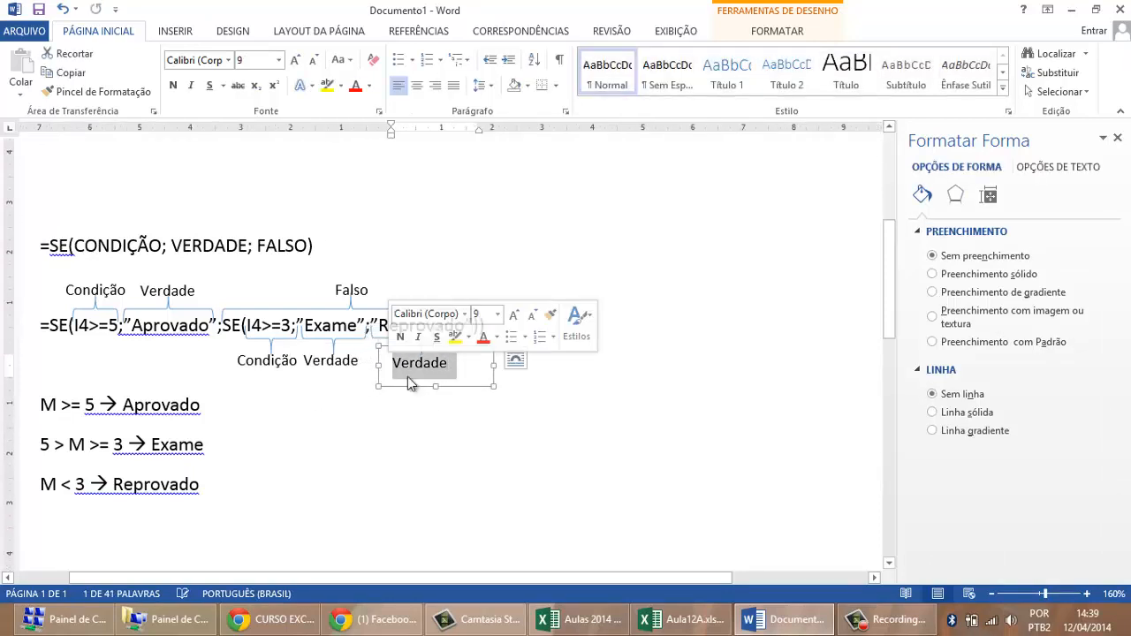
type("Flaso")
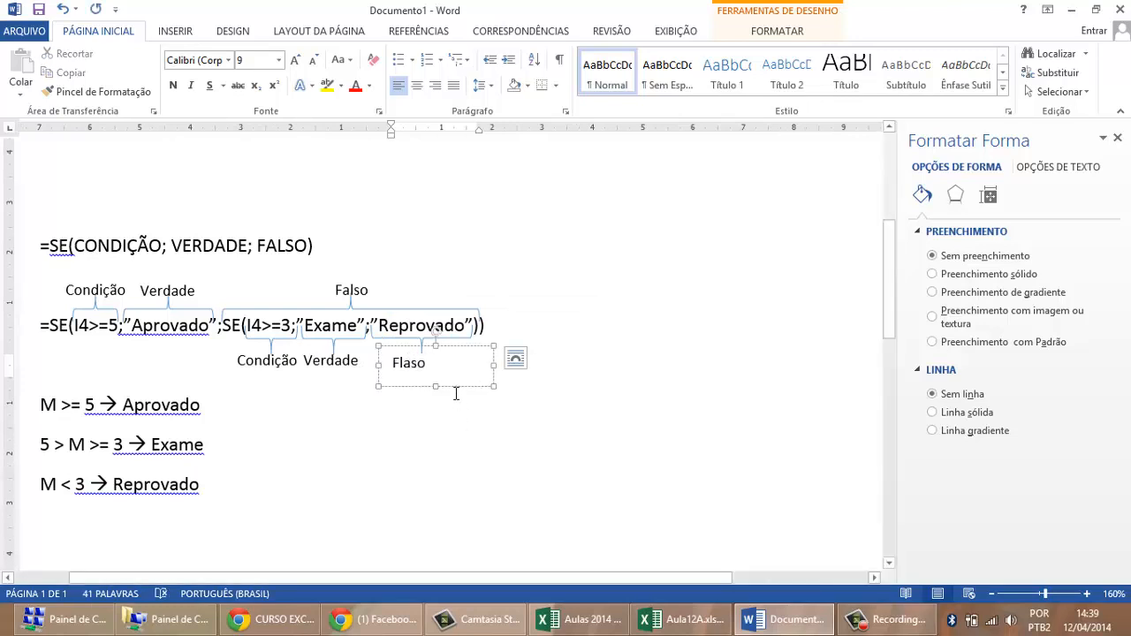
left_click_drag(460, 386, 471, 382)
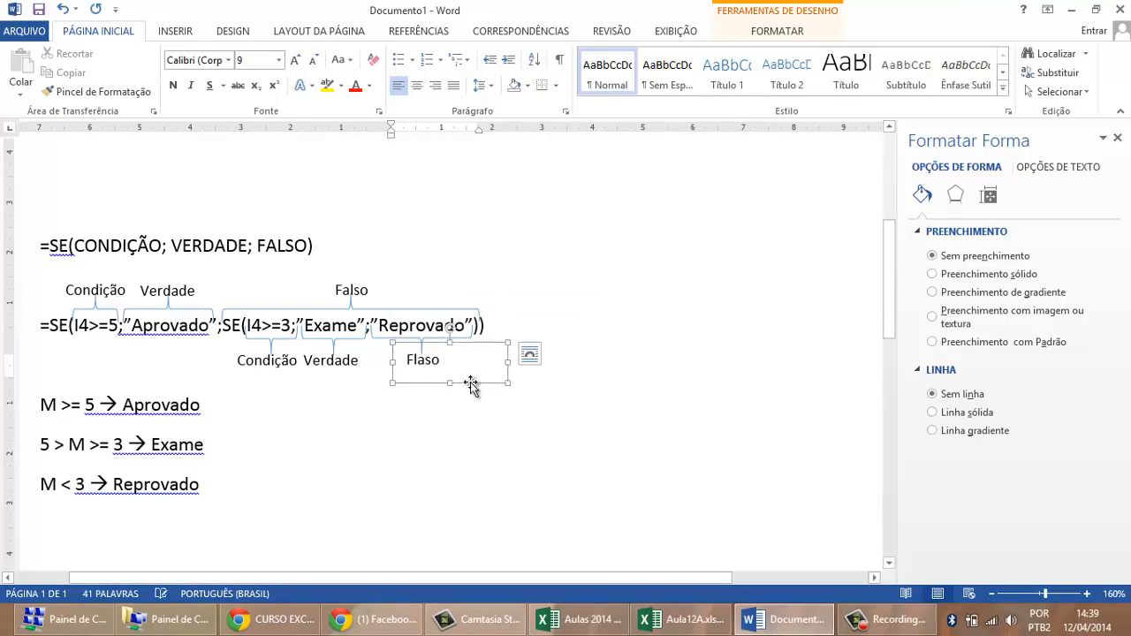
left_click(422, 366)
key("BackSpace")
key("BackSpace")
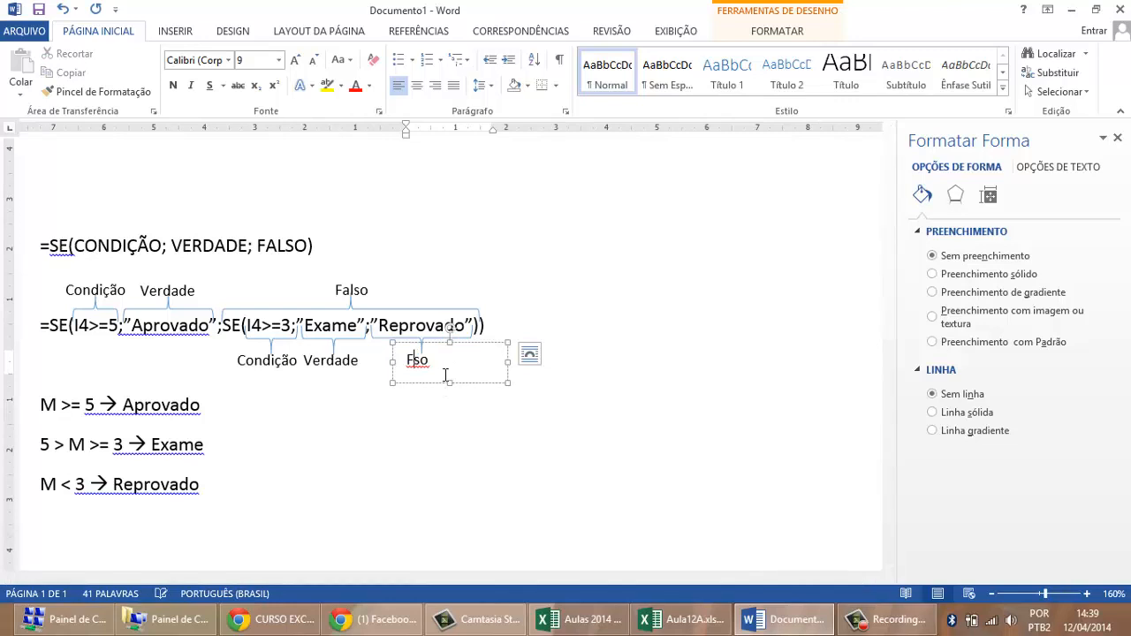
left_click(525, 412)
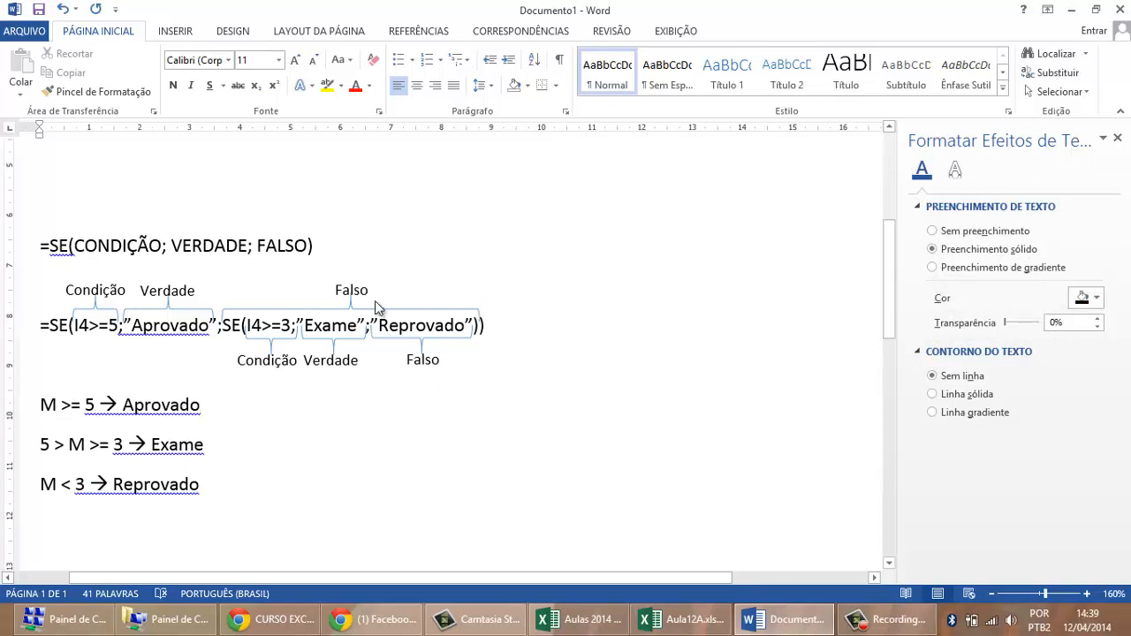
- Highlight the generic SE syntax line, followed by >= 3, "Exame" and "Reprovado" in the grading rules, to compare them with the annotated formula
left_click_drag(320, 245, 40, 246)
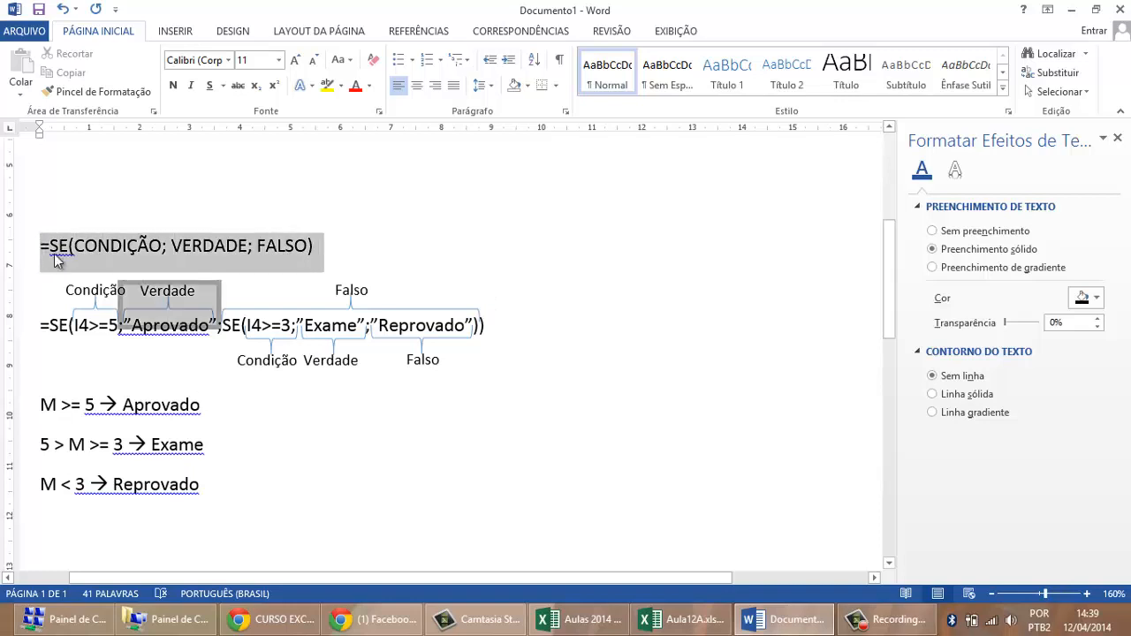
left_click(351, 253)
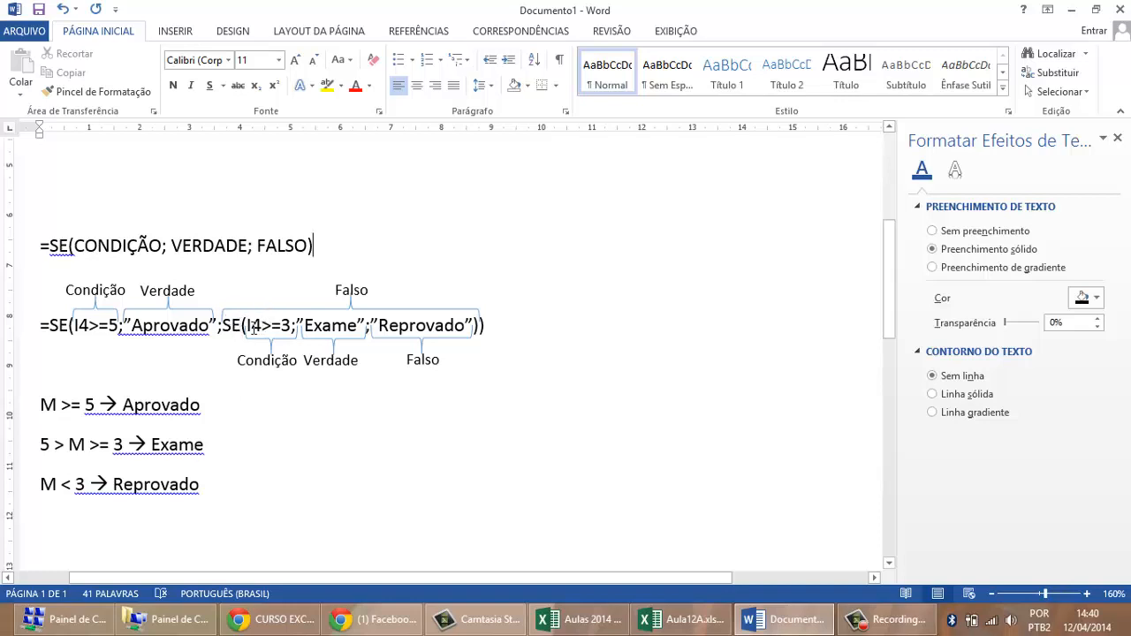
left_click_drag(89, 445, 125, 451)
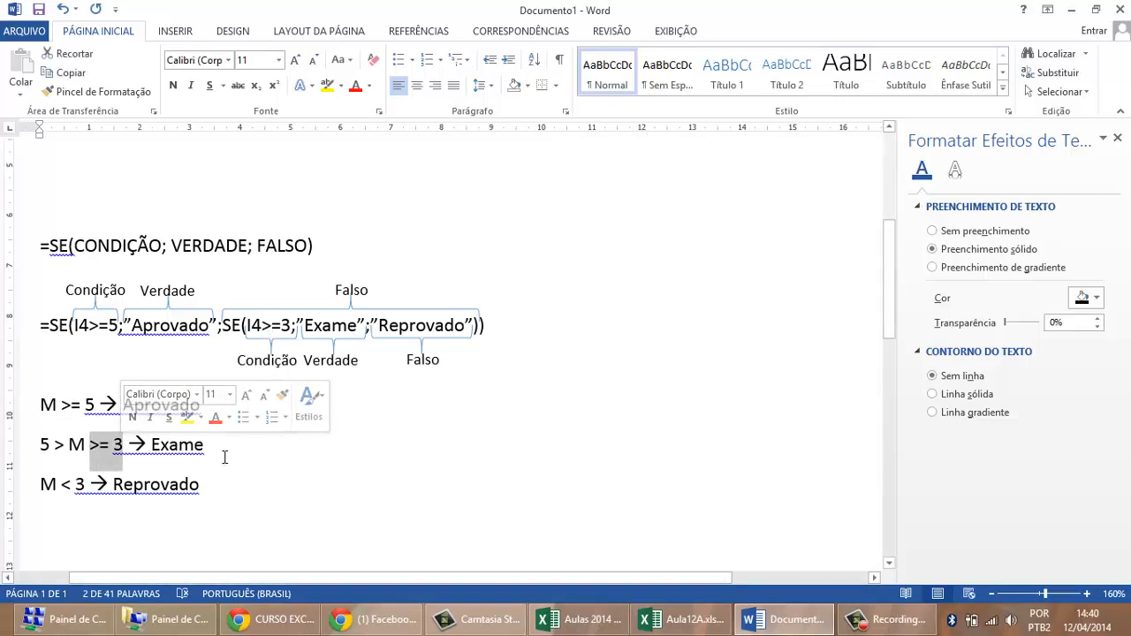
left_click_drag(205, 446, 150, 446)
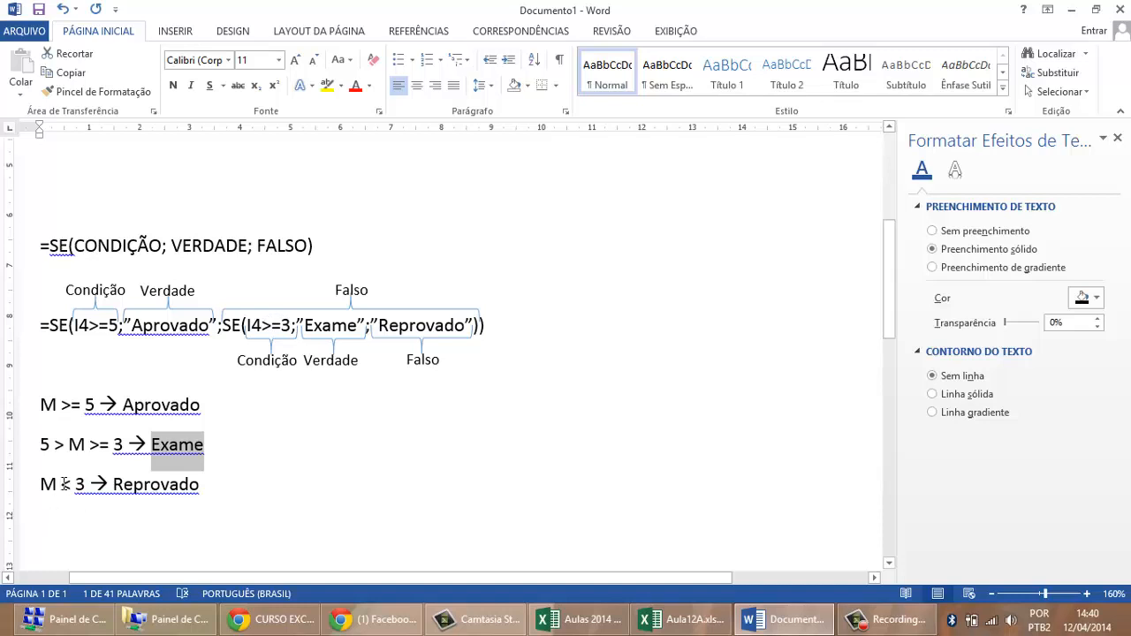
left_click_drag(116, 484, 207, 486)
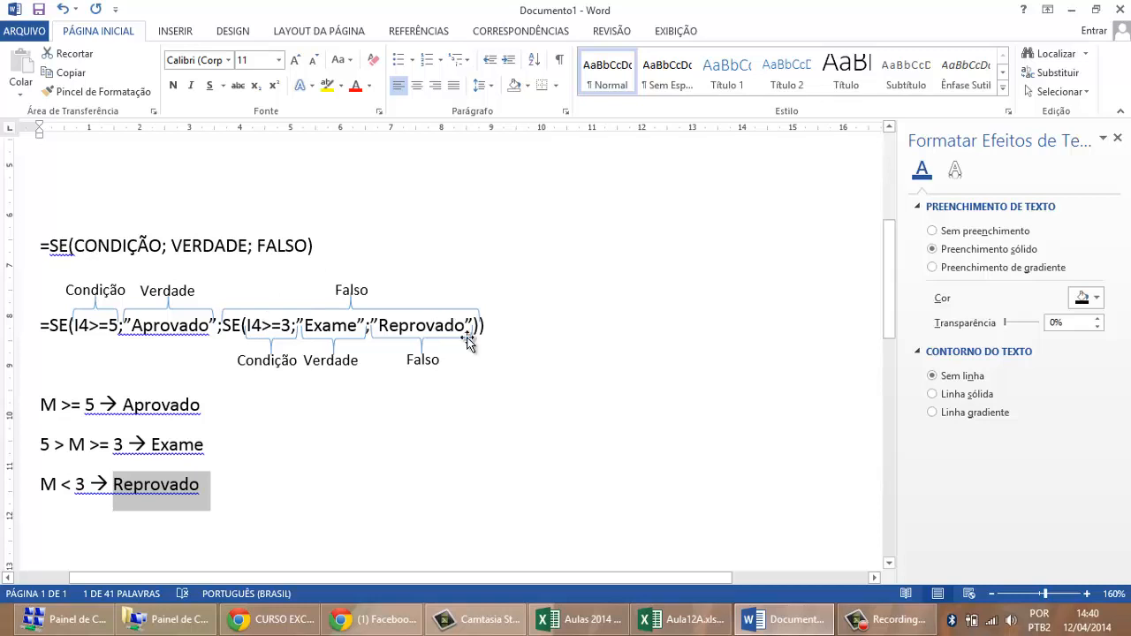
left_click(520, 398)
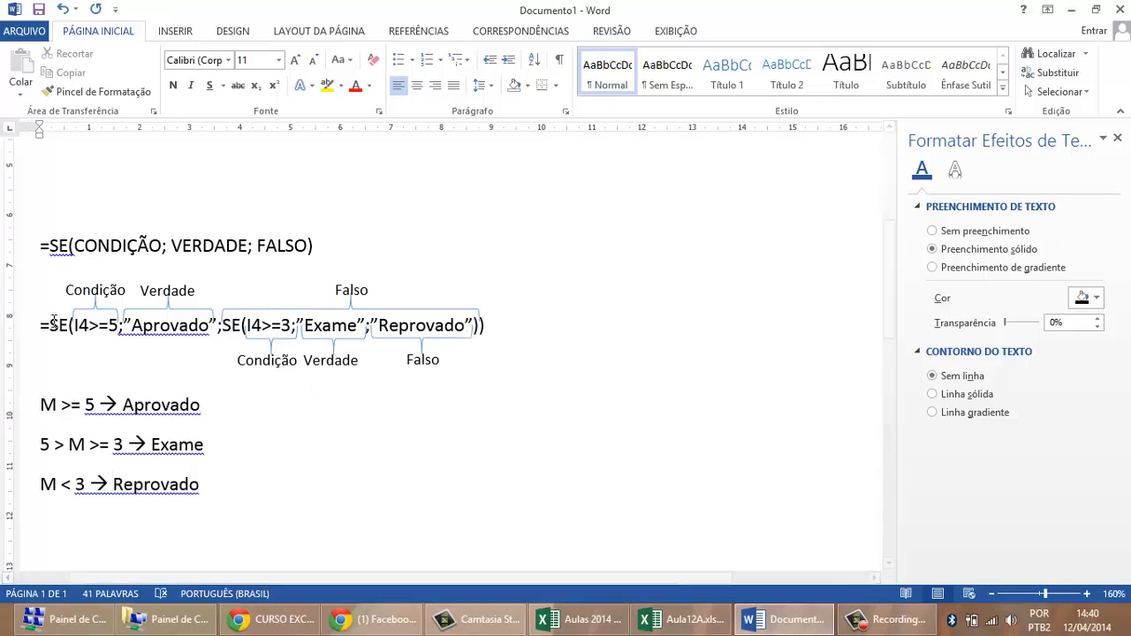
- Color the outer part of the nested formula, from SE(I4>=5 through the semicolon after "Aprovado", with the standard dark blue
left_click_drag(51, 325, 217, 326)
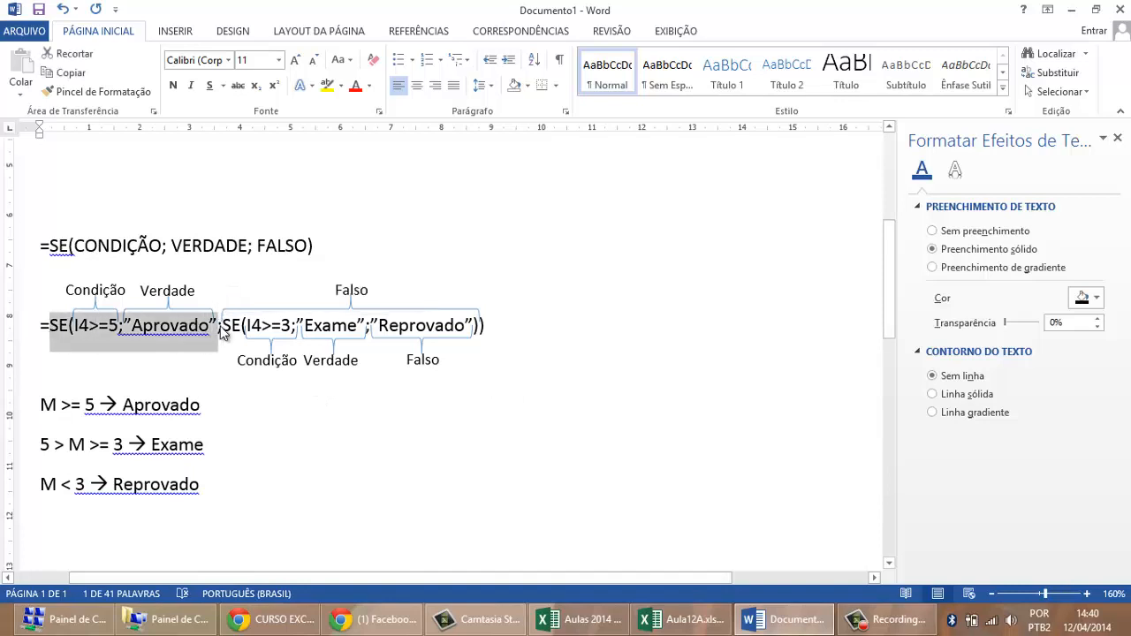
left_click(368, 85)
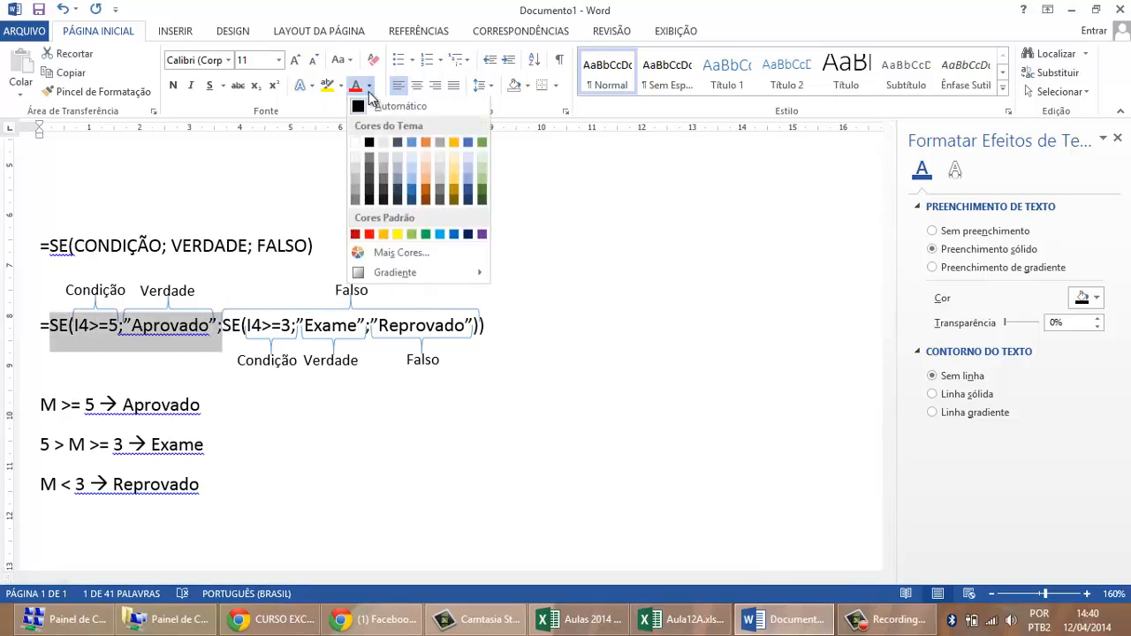
left_click(468, 234)
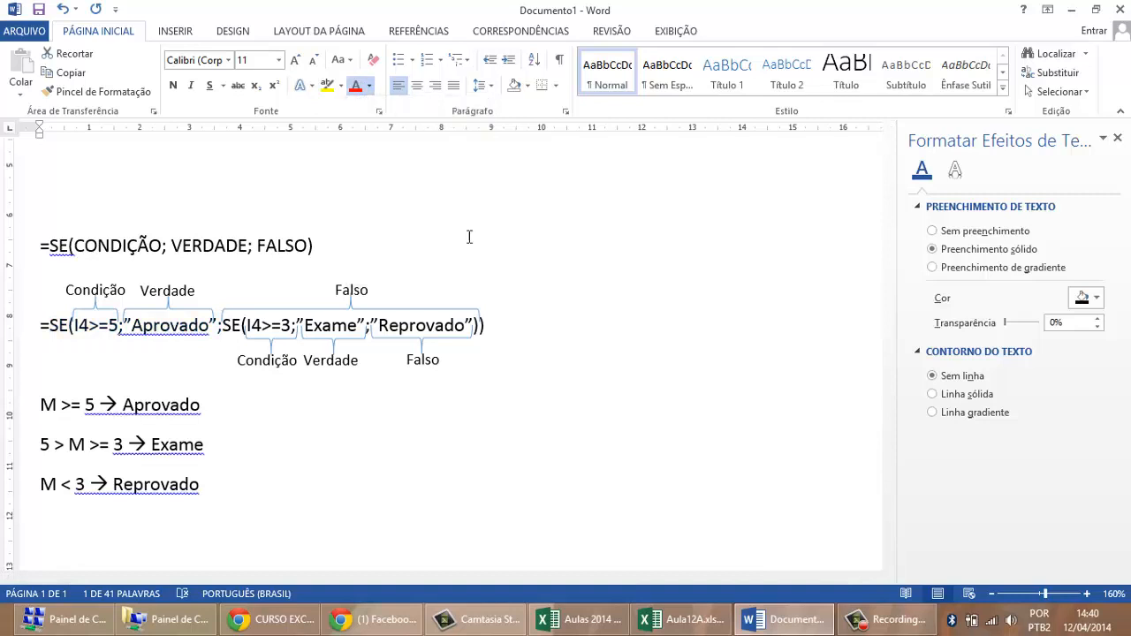
left_click(485, 327)
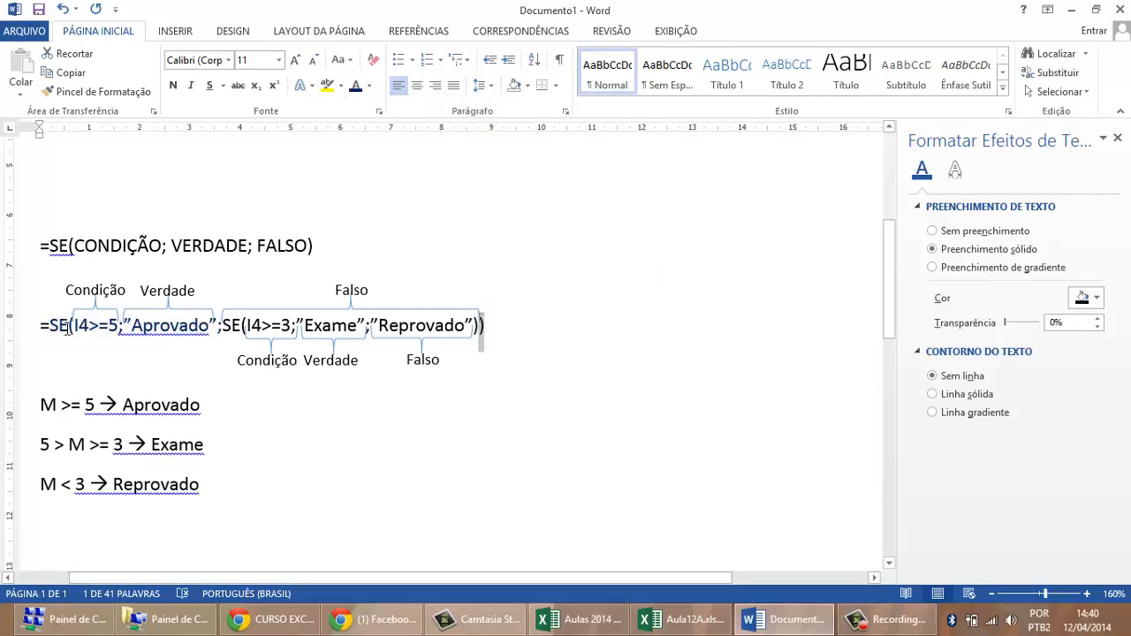
left_click(531, 328)
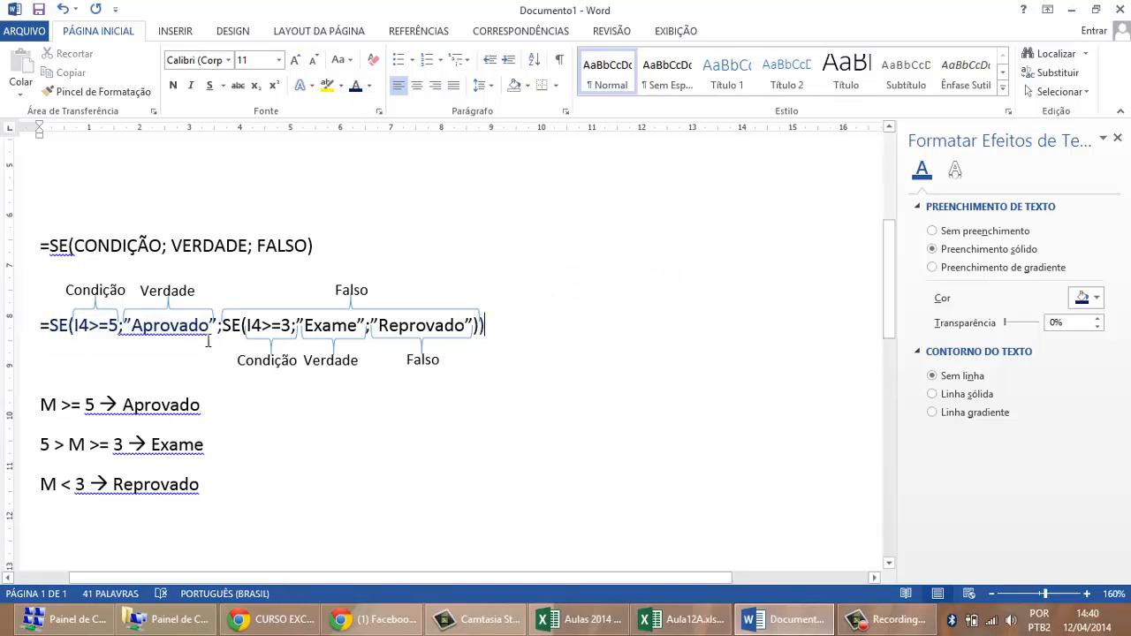
- Color the inner SE(I4>=3;"Exame";"Reprovado") part of the formula with the standard dark red
left_click_drag(222, 326, 470, 327)
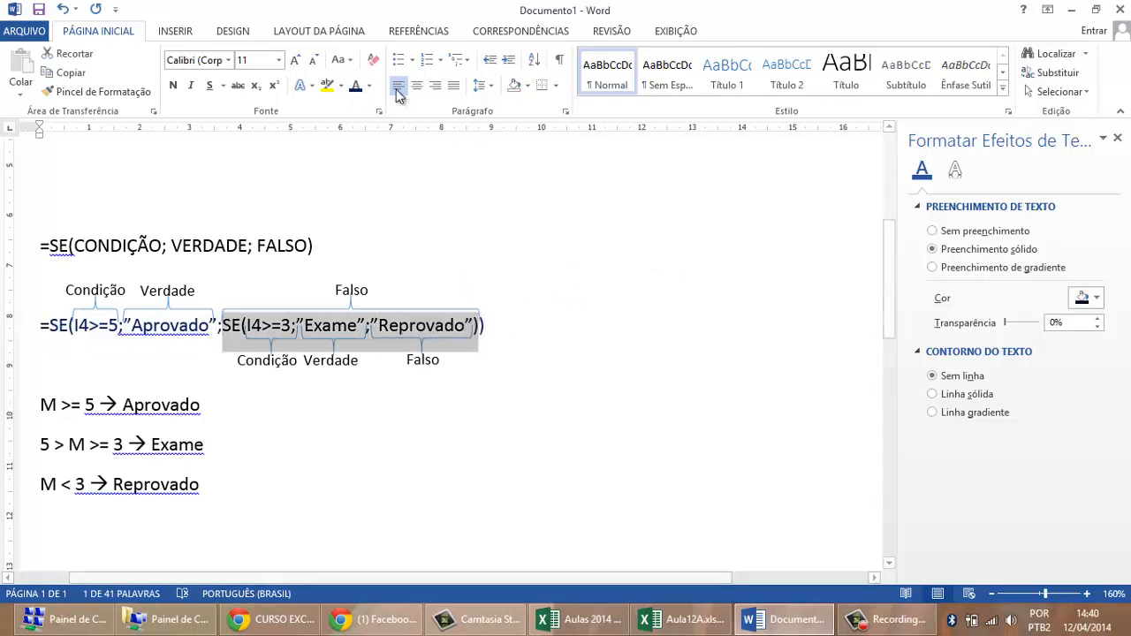
left_click(369, 85)
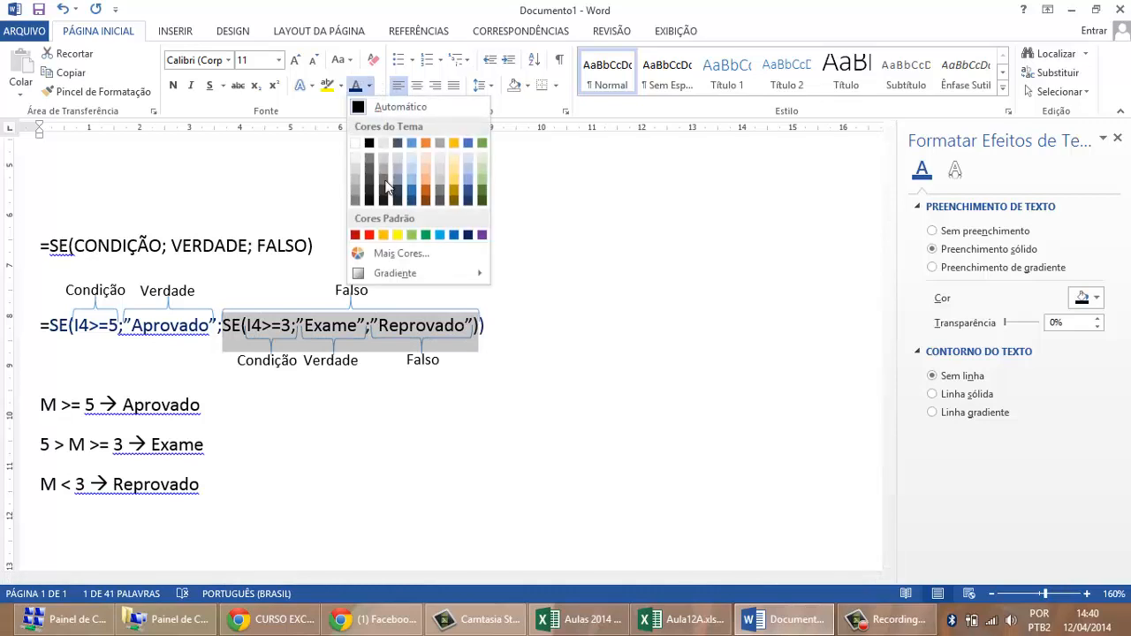
left_click(356, 234)
left_click(534, 466)
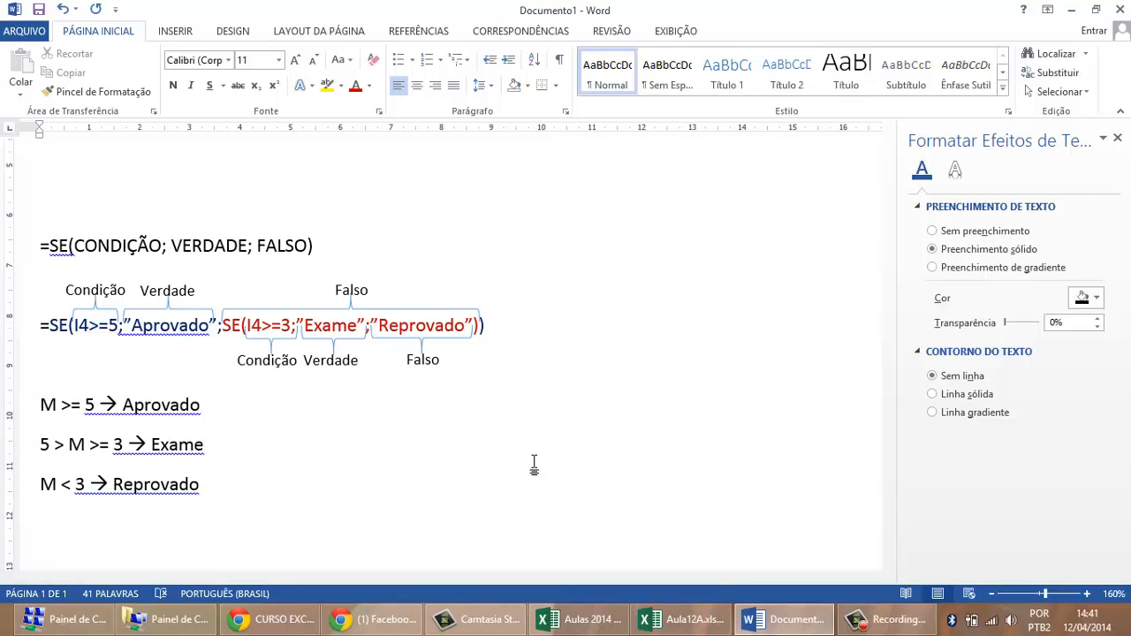
- Switch to the Excel course schedule in Chrome and highlight the 13ª Aula entry, FORMULA SE COMPOSTA
left_click(270, 619)
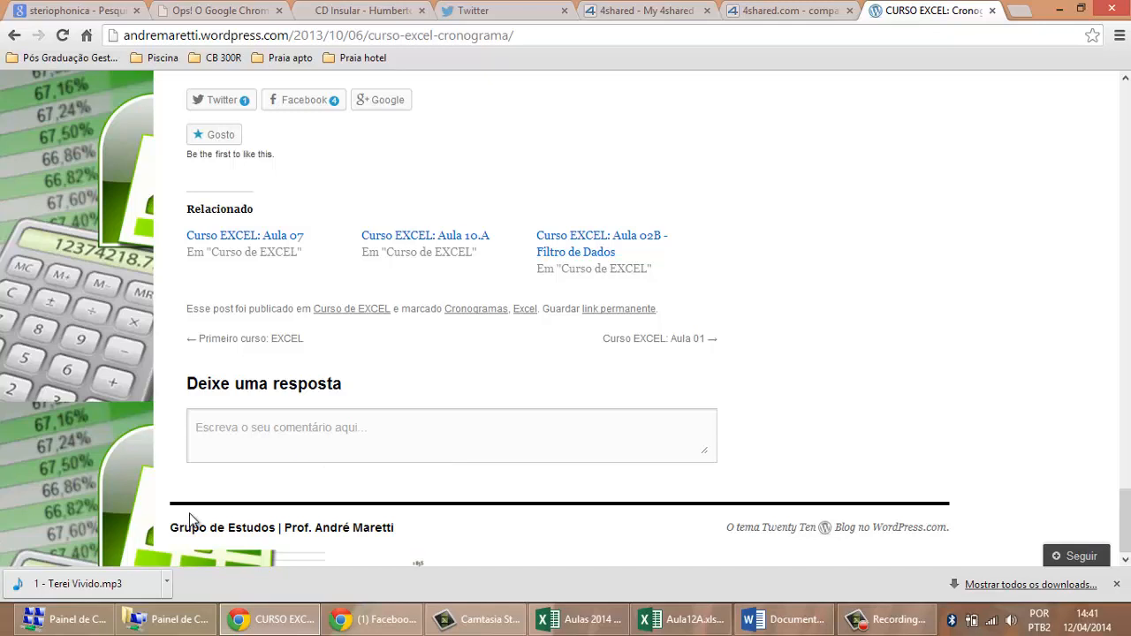
left_click(656, 623)
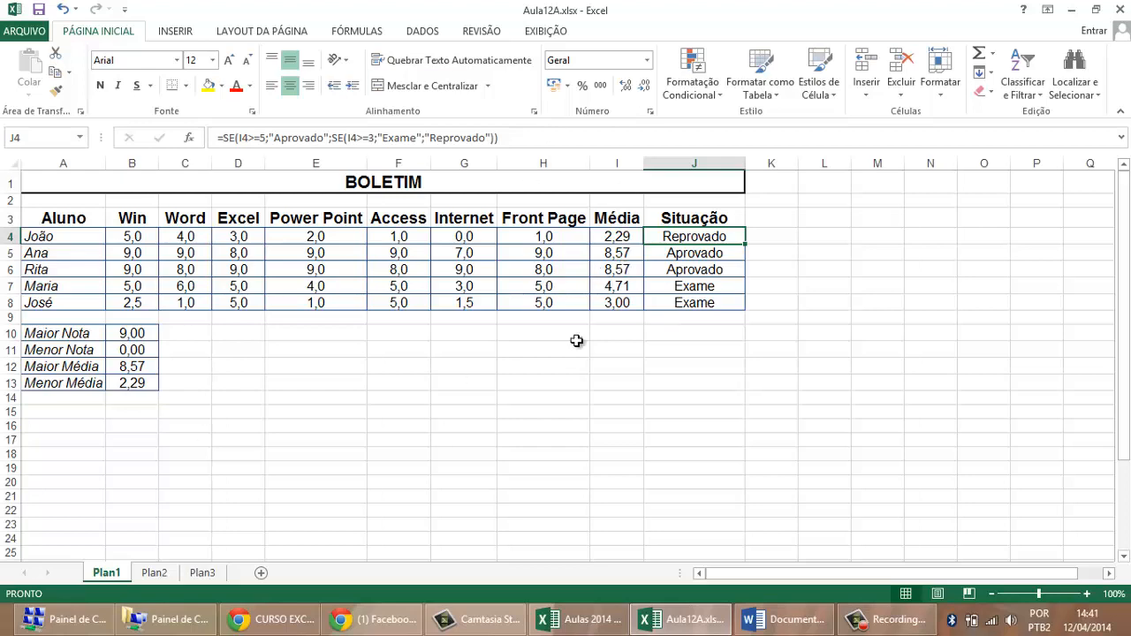
left_click(279, 620)
scroll(442, 297, "up", 10)
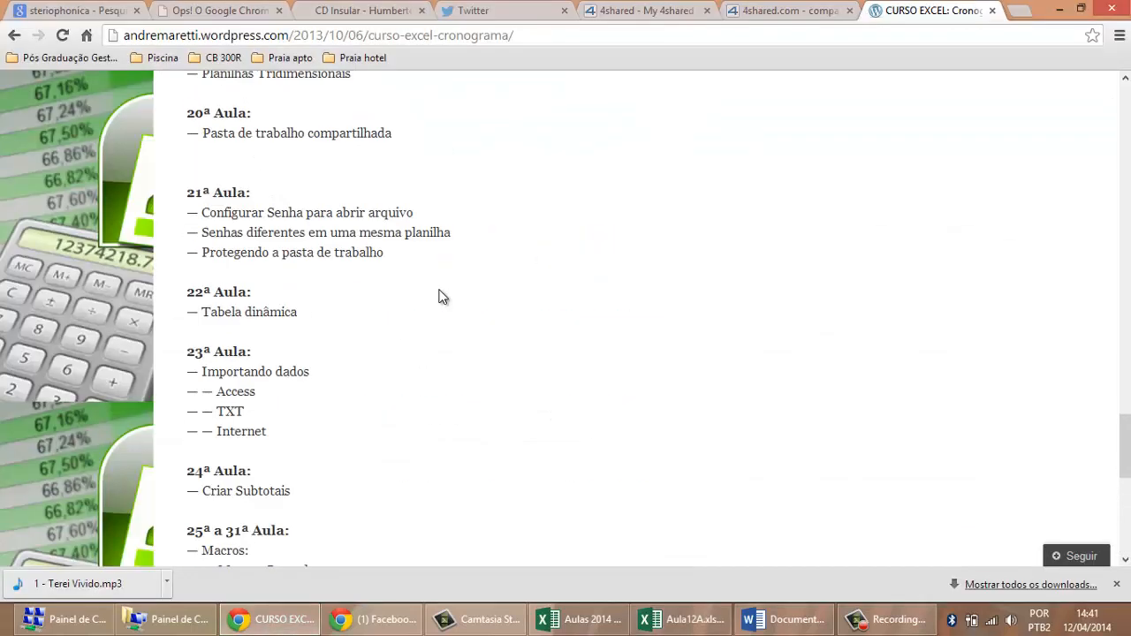
scroll(442, 296, "up", 10)
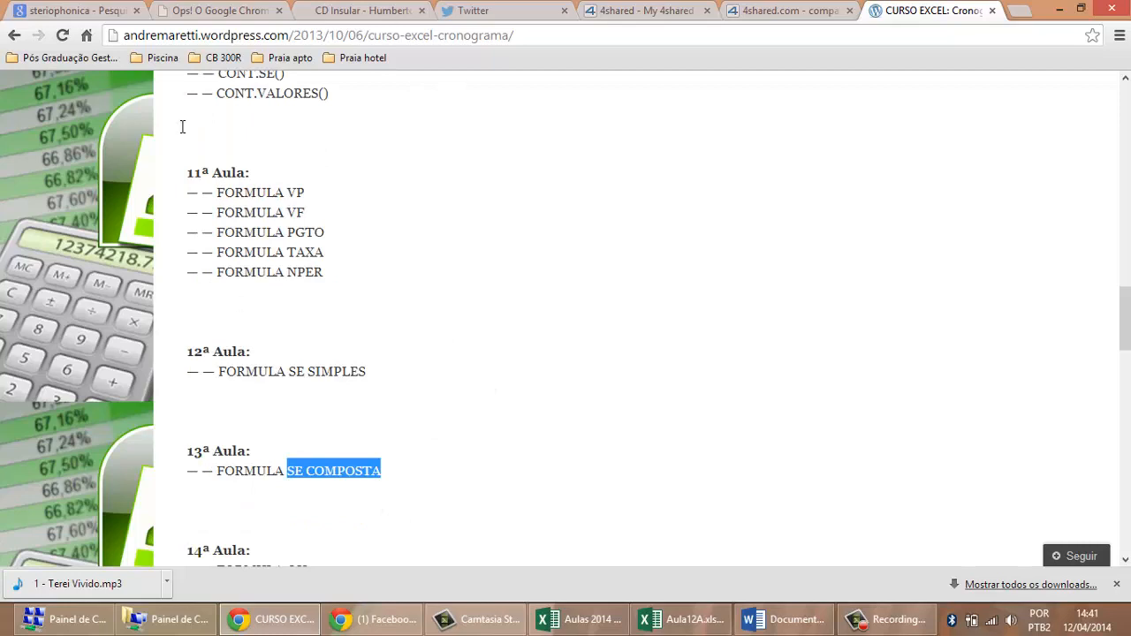
left_click_drag(186, 450, 395, 472)
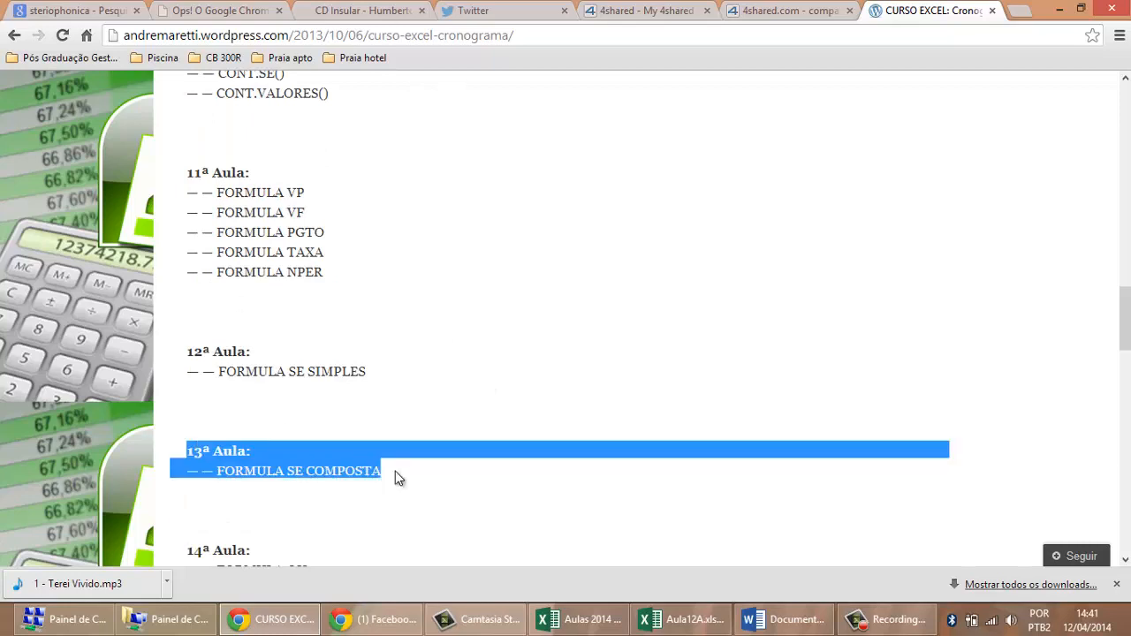
- Switch to Aula12A.xlsx in Excel and highlight the BOLETIM table and its student rows to review their order
left_click(710, 622)
left_click(488, 255)
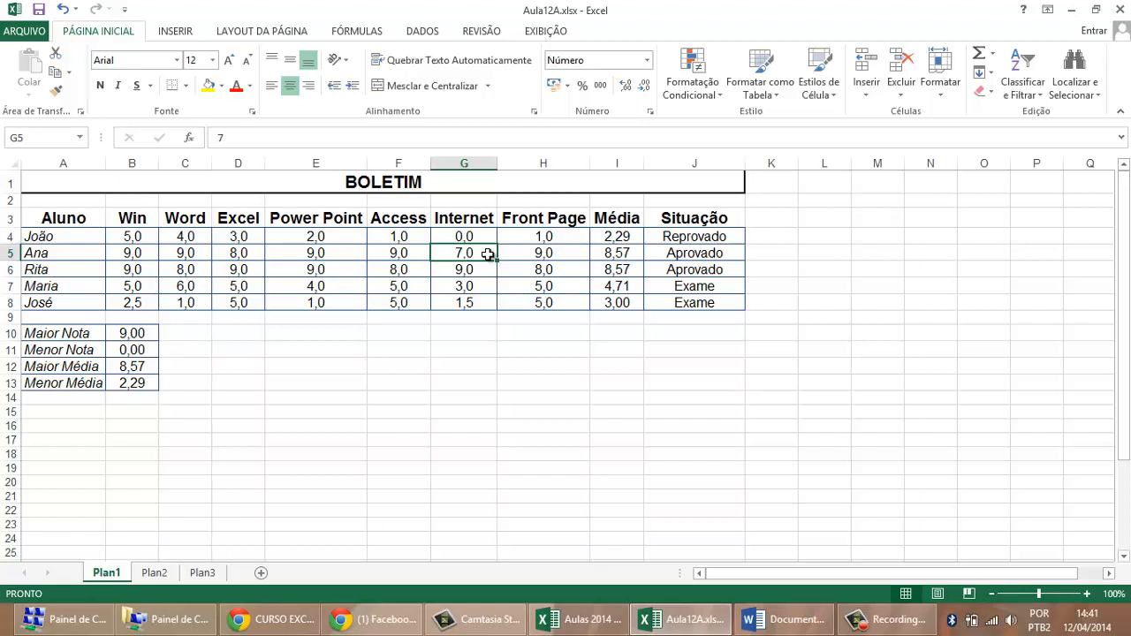
left_click_drag(83, 217, 745, 309)
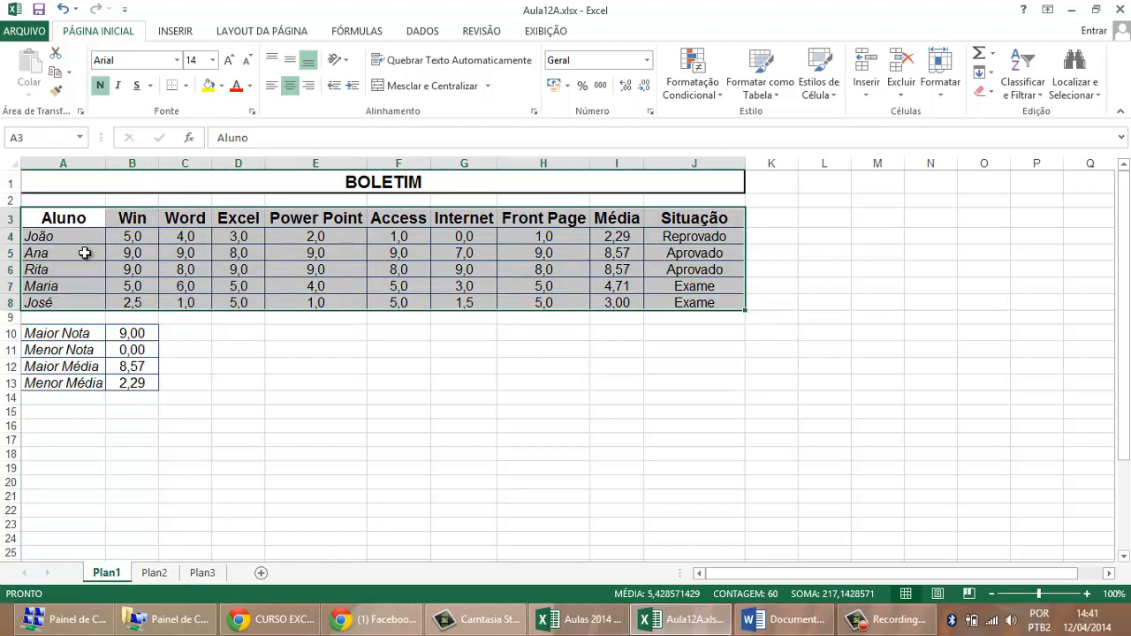
left_click_drag(70, 236, 69, 302)
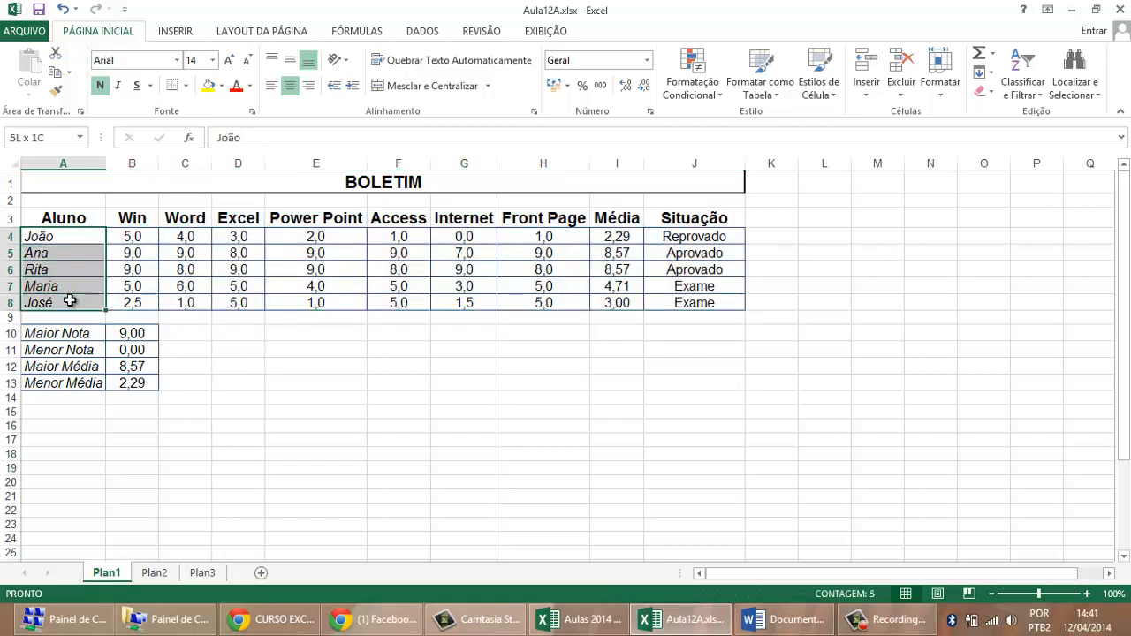
left_click_drag(66, 235, 640, 292)
left_click_drag(71, 237, 682, 303)
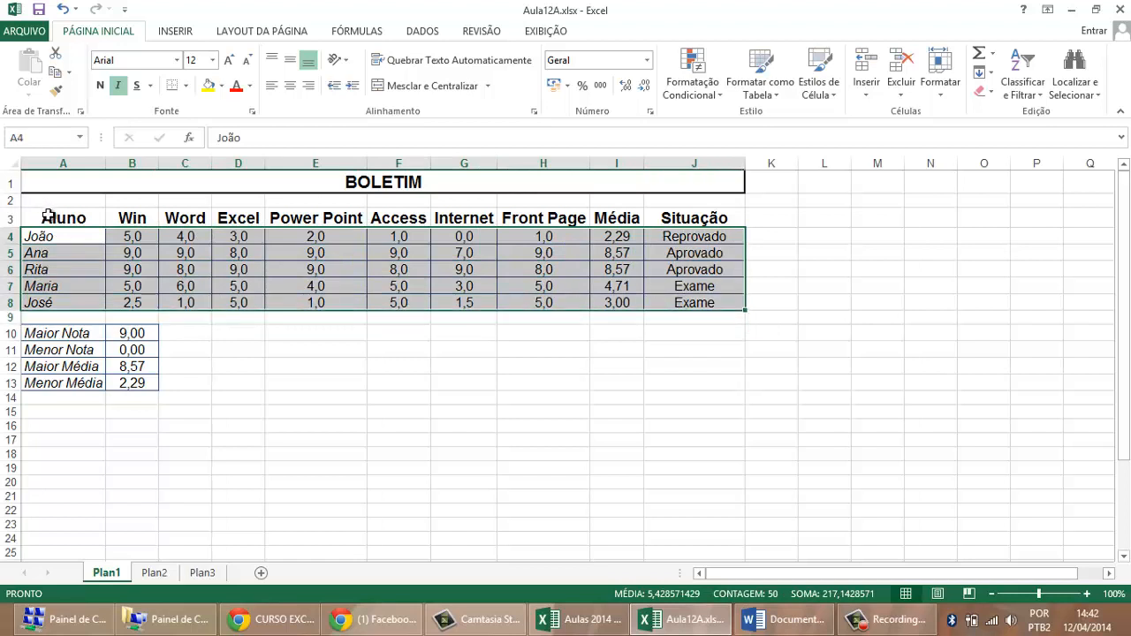
- Sort the BOLETIM table A3:J8 by the Aluno column on values, in De A a Z order
left_click_drag(45, 213, 715, 306)
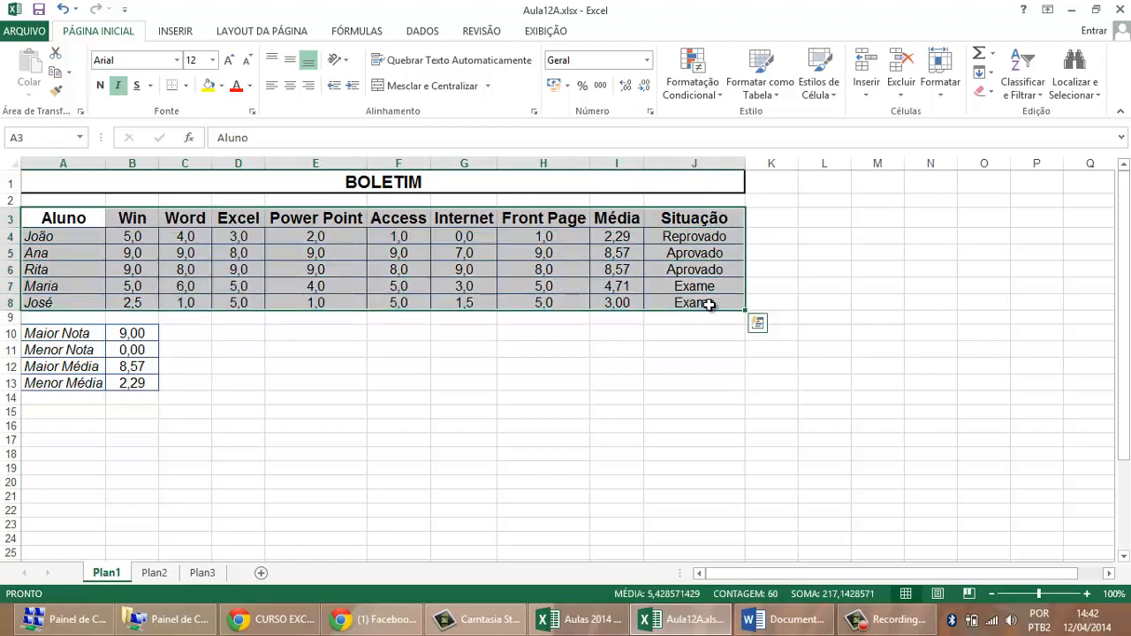
left_click(1045, 91)
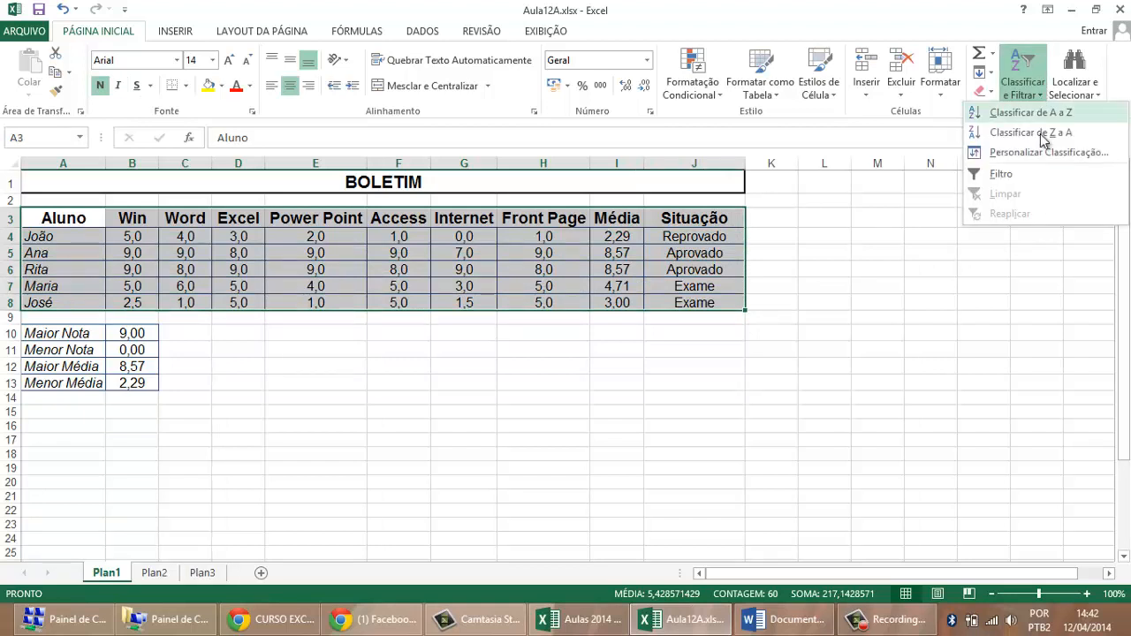
left_click(1076, 156)
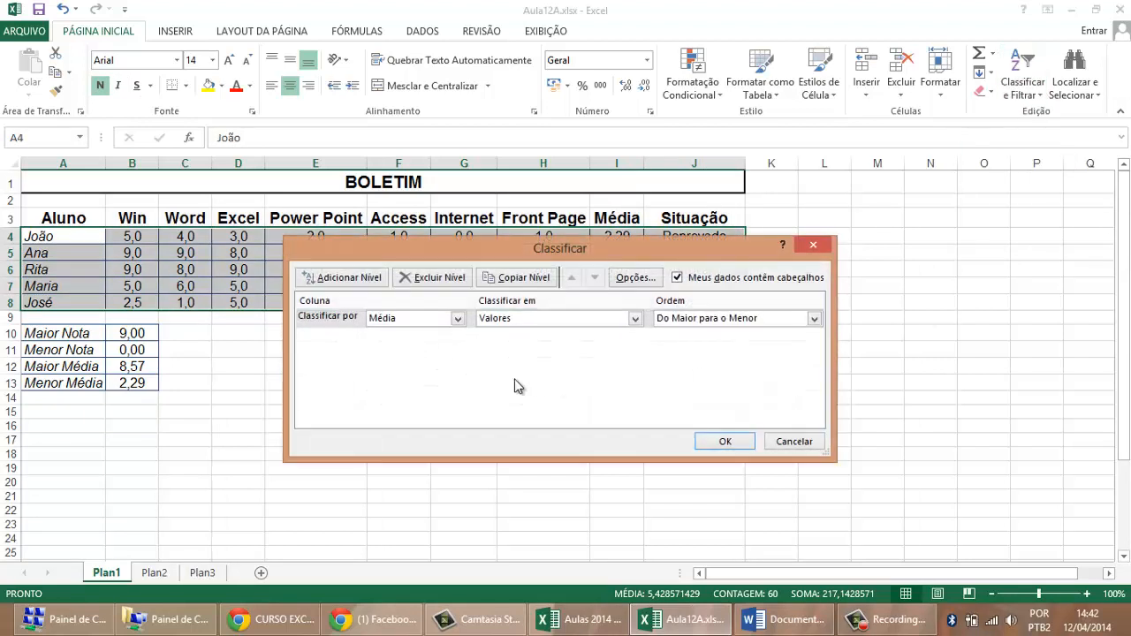
left_click(457, 319)
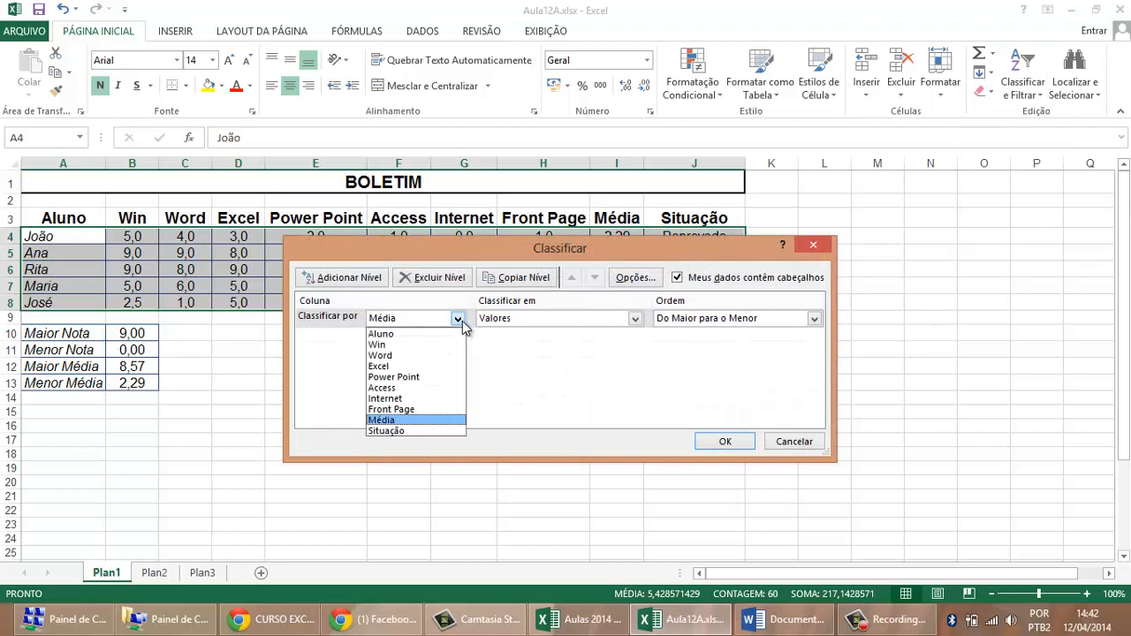
left_click(394, 335)
left_click(814, 318)
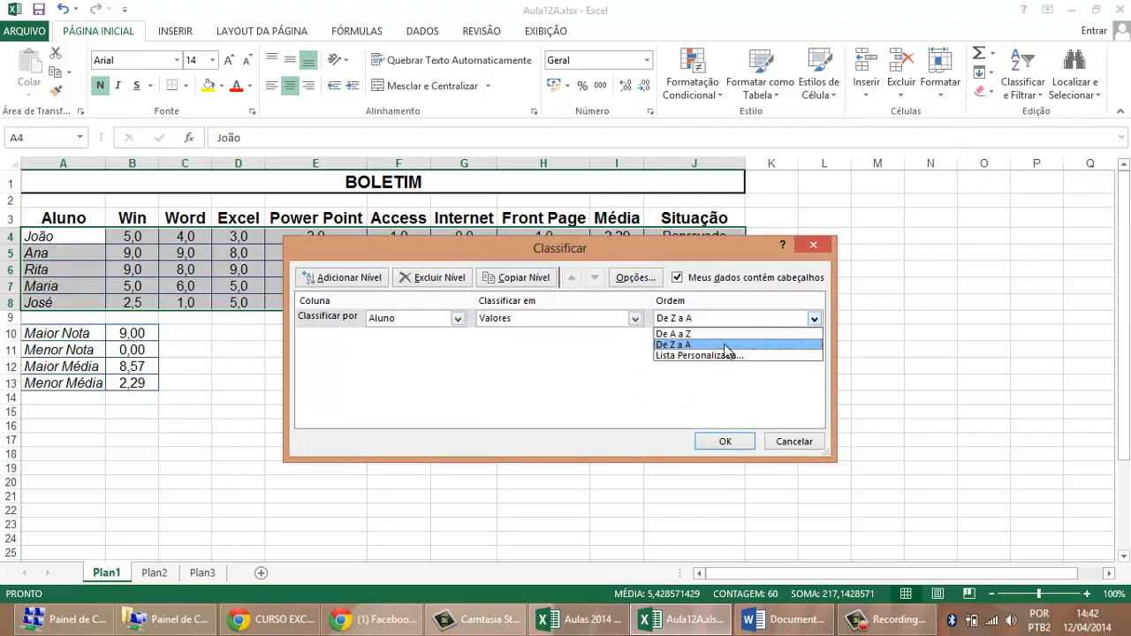
left_click(695, 343)
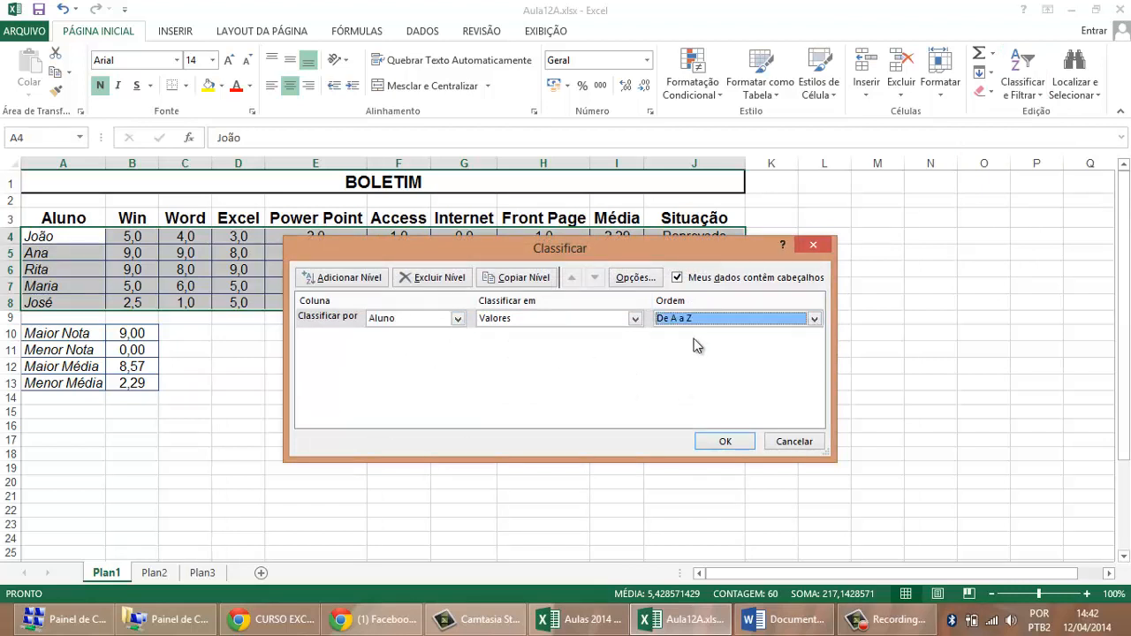
left_click(725, 442)
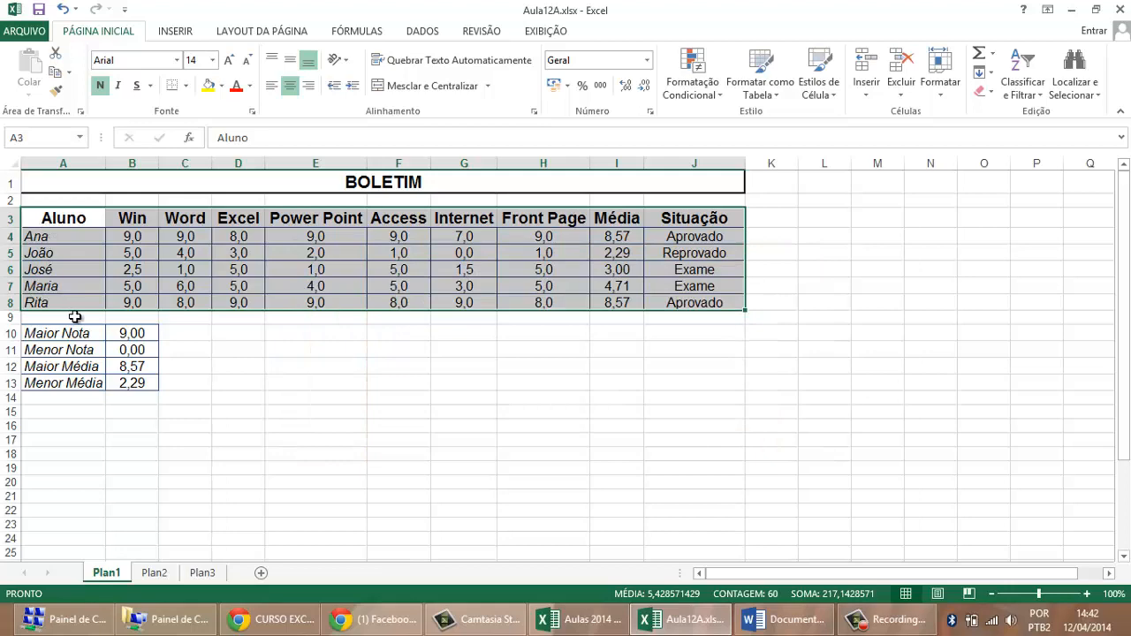
- Switch to the course schedule in Chrome and highlight the Classificar Dados topic under 1ª Aula
left_click(270, 619)
scroll(344, 422, "up", 3)
scroll(341, 415, "up", 10)
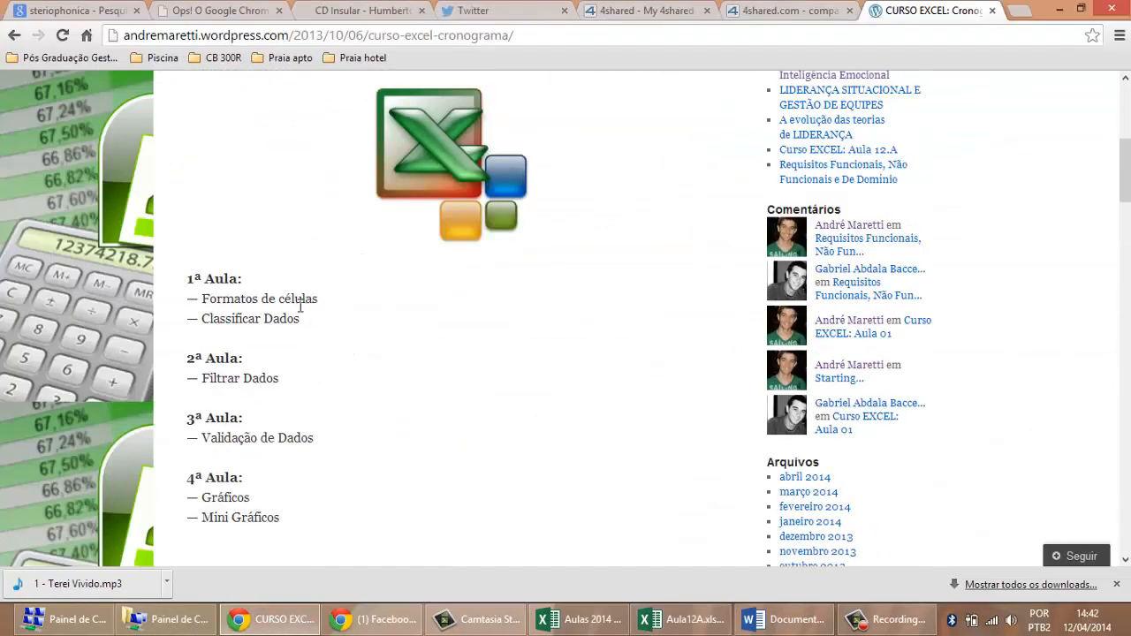
left_click_drag(302, 320, 200, 319)
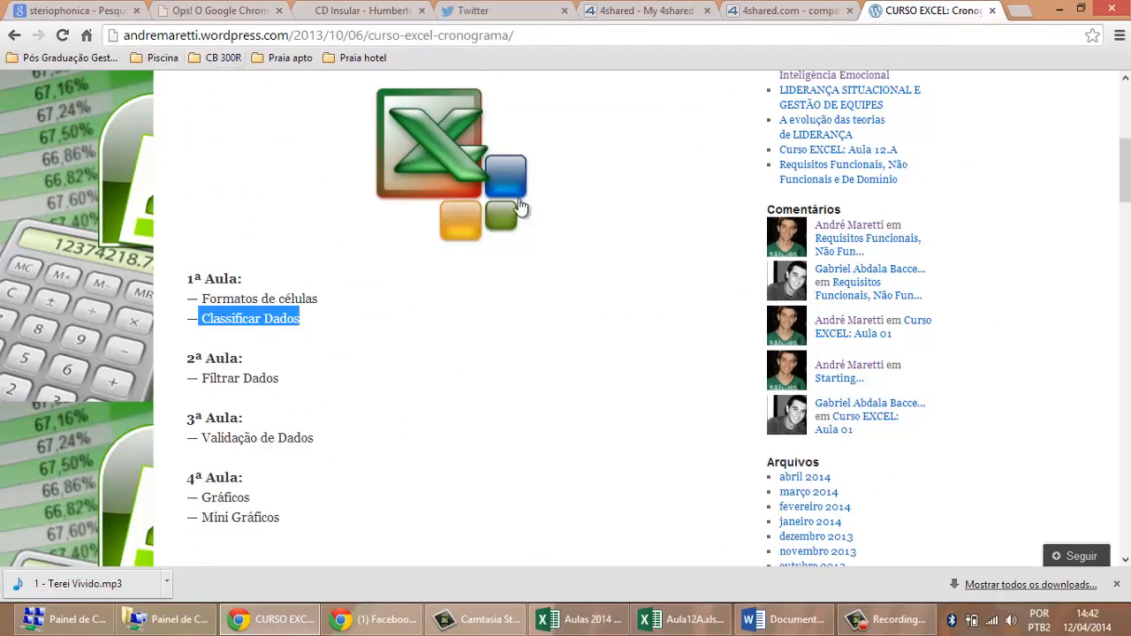
- Switch back to Aula12A.xlsx in Excel and try entering a grade of 11 in cell E5 to test the grade validation
left_click(686, 622)
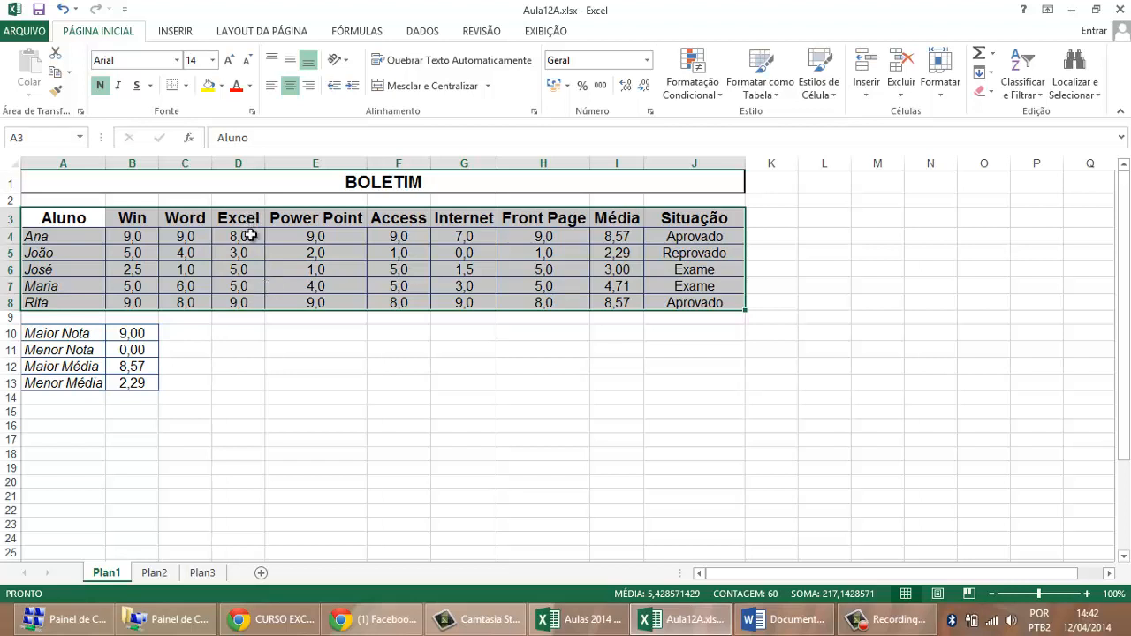
left_click_drag(133, 237, 541, 302)
mouse_move(2, 633)
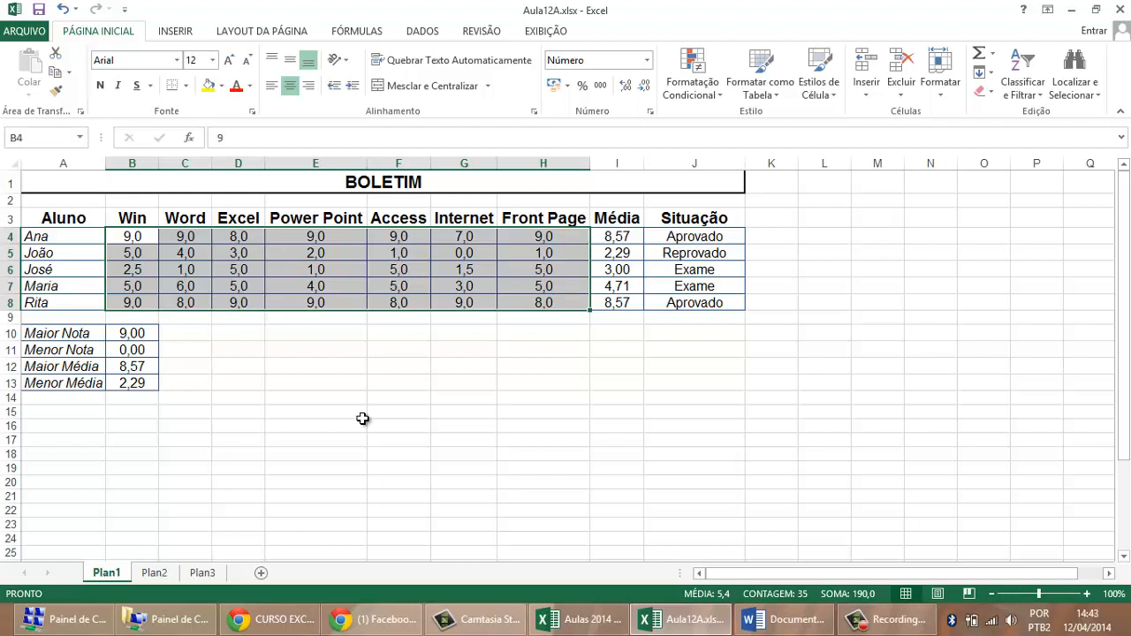
left_click(341, 254)
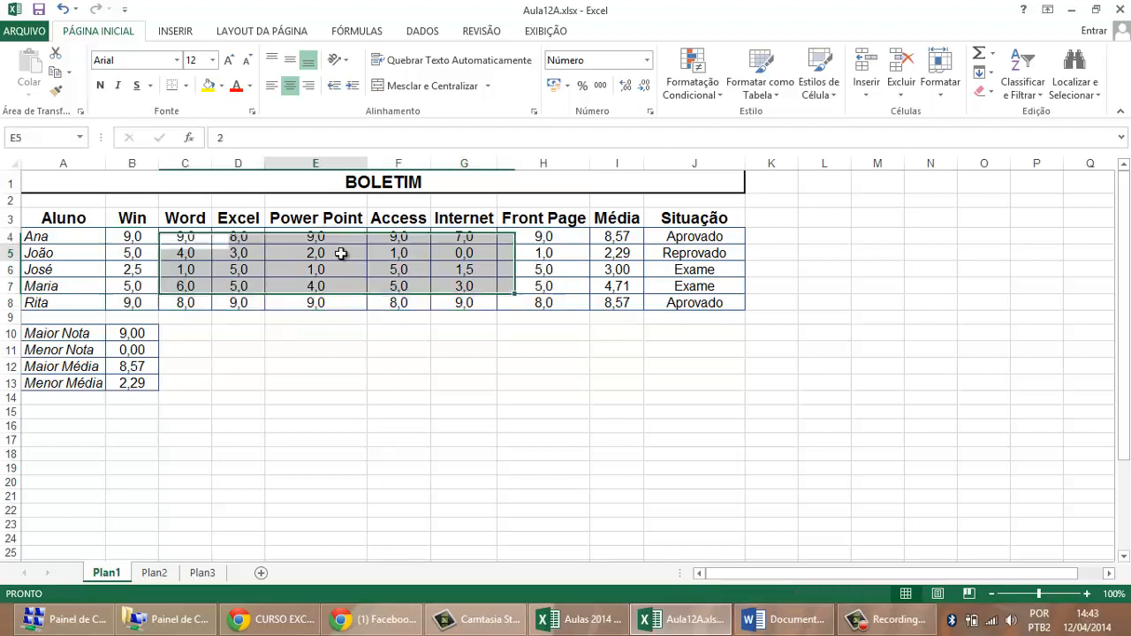
type("11")
key("Return")
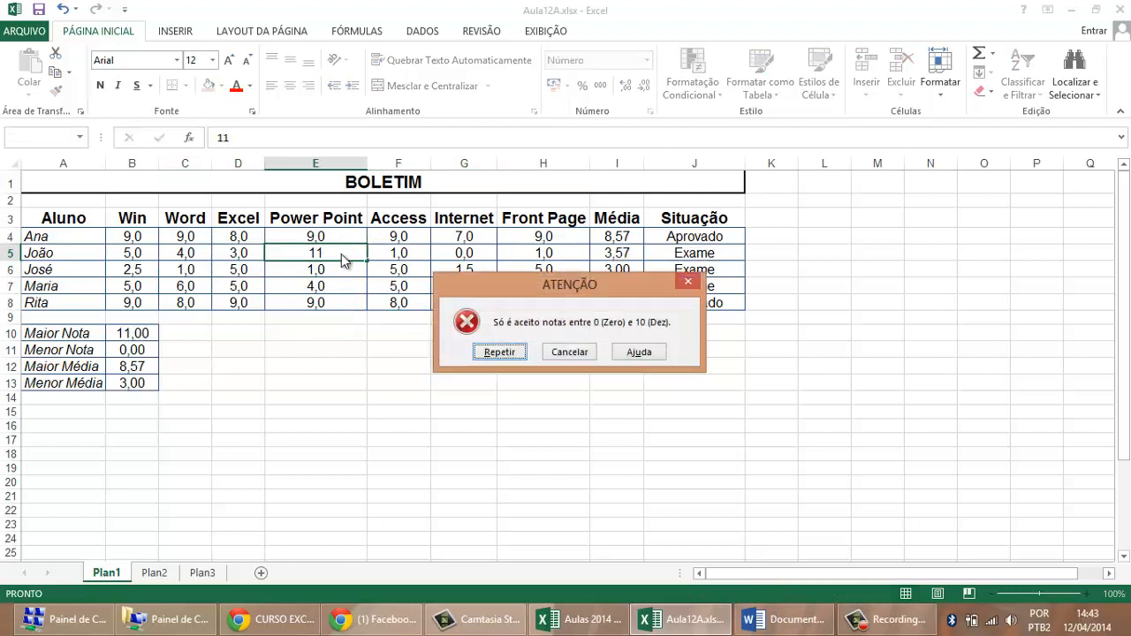
left_click(569, 352)
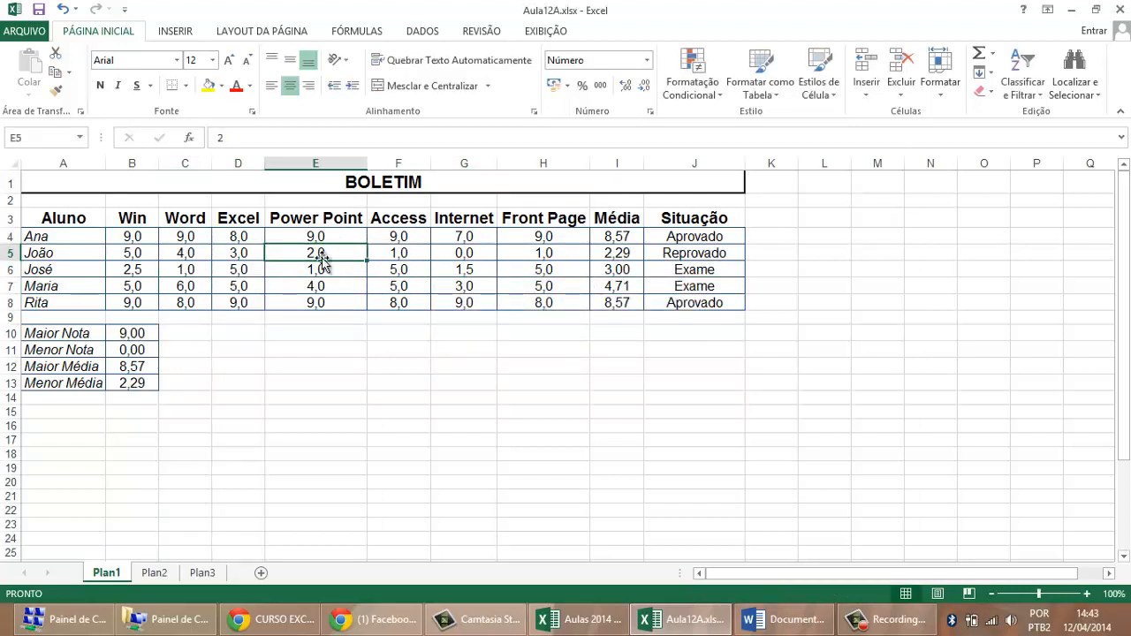
- Set the data validation of the grades B4:H8 to allow Qualquer valor
left_click_drag(144, 236, 604, 323)
left_click(439, 29)
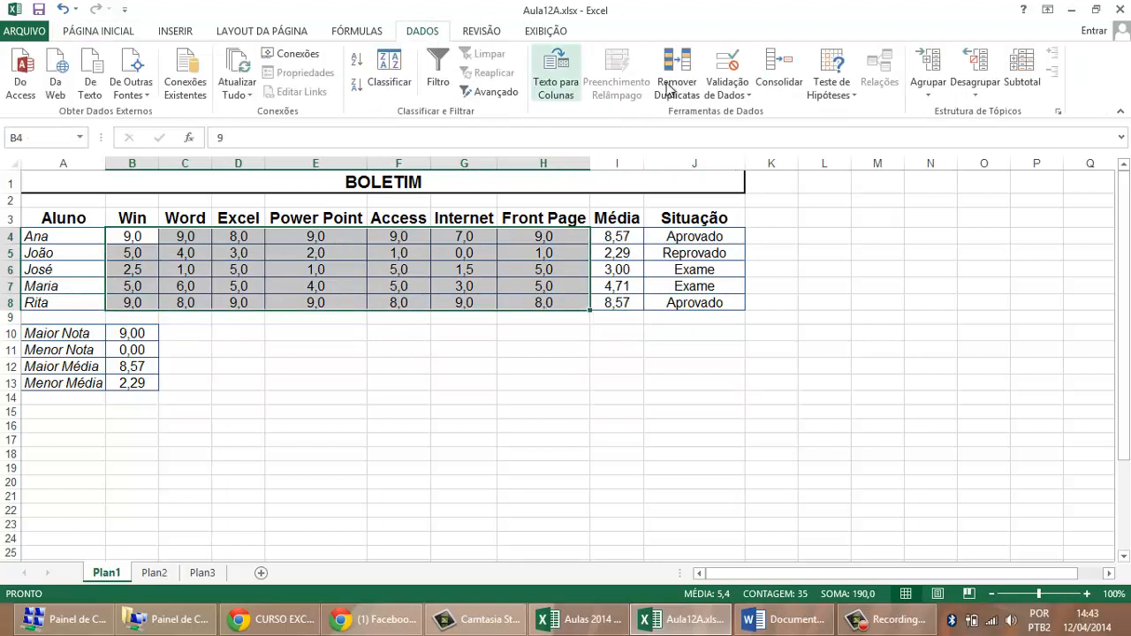
left_click(727, 89)
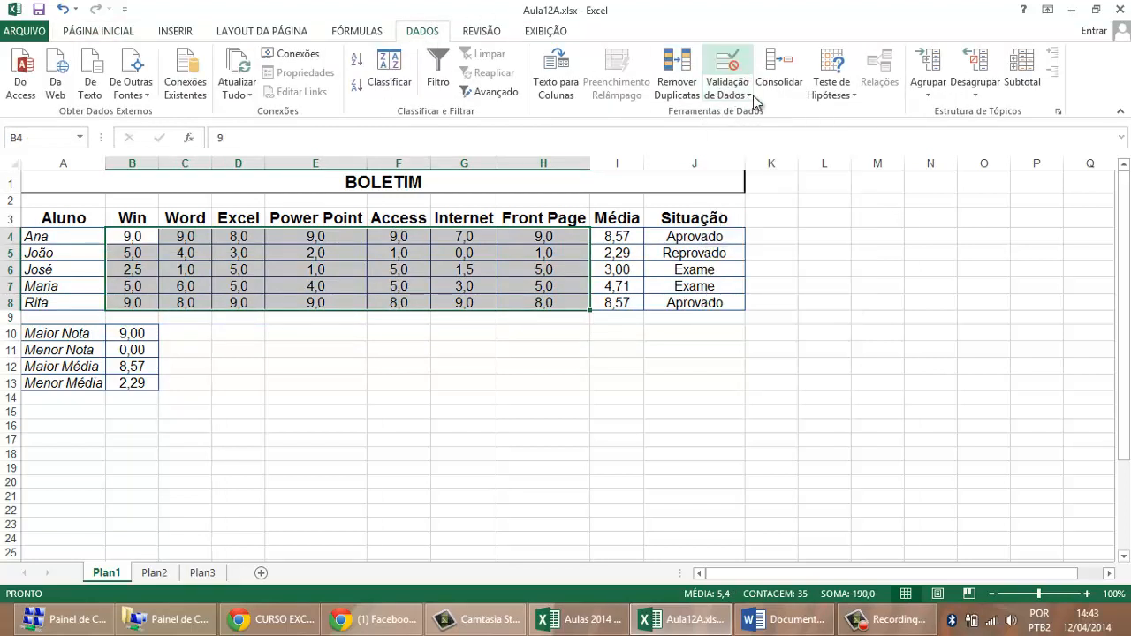
left_click(473, 301)
left_click(467, 313)
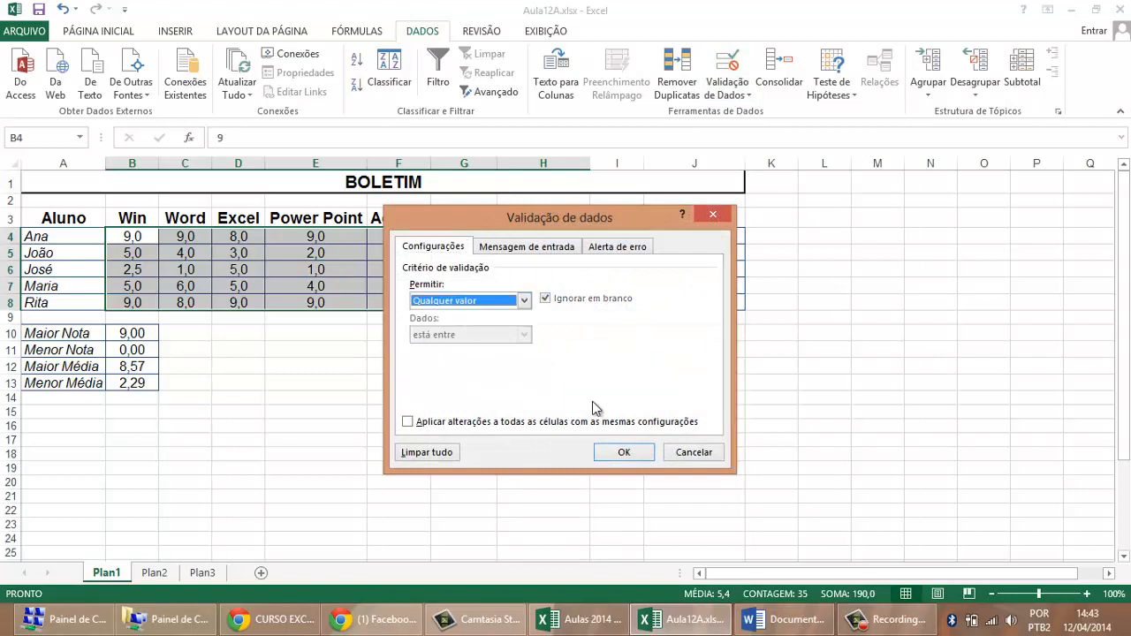
left_click(643, 459)
left_click(305, 270)
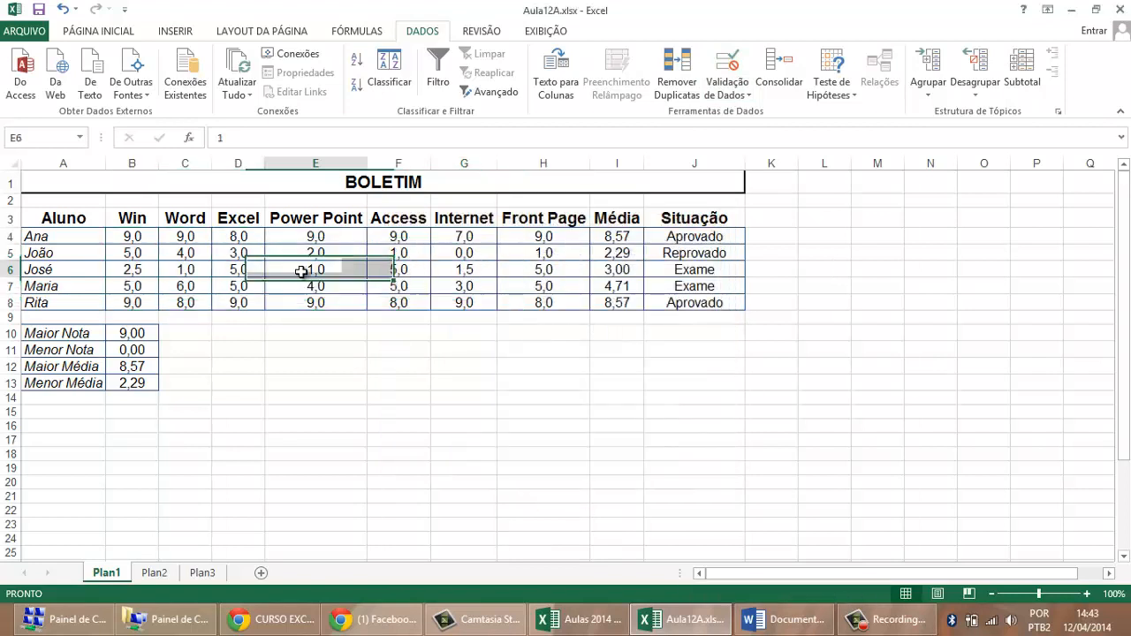
- Enter a grade of 11 in cell E5 and check its effect on the average in I5
left_click(96, 33)
left_click(324, 251)
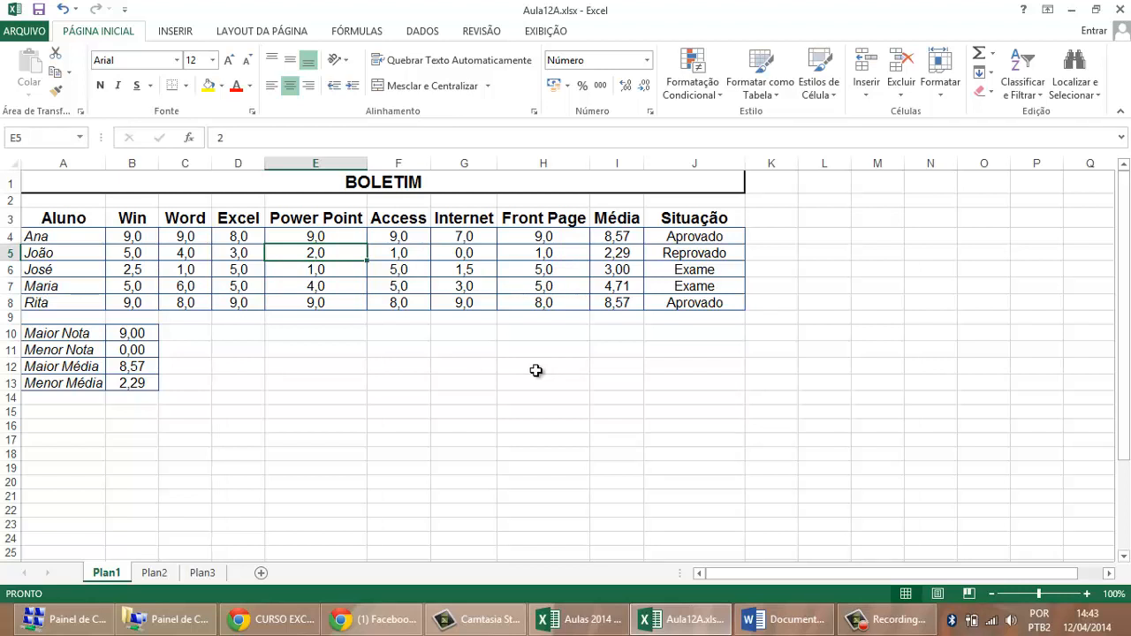
type("11")
key("Return")
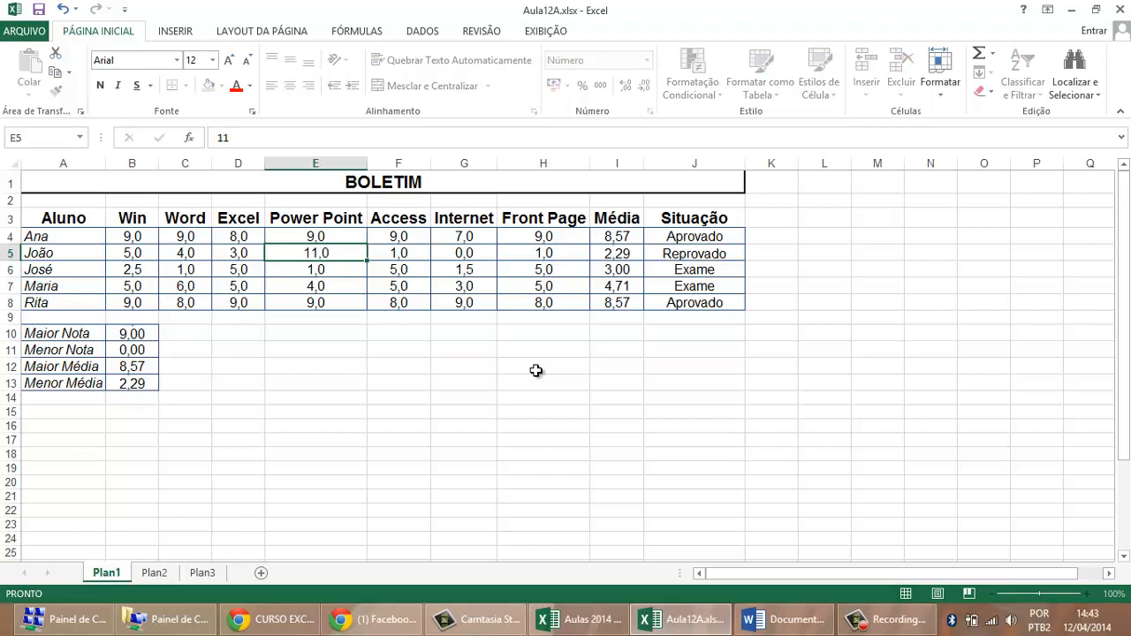
left_click(608, 254)
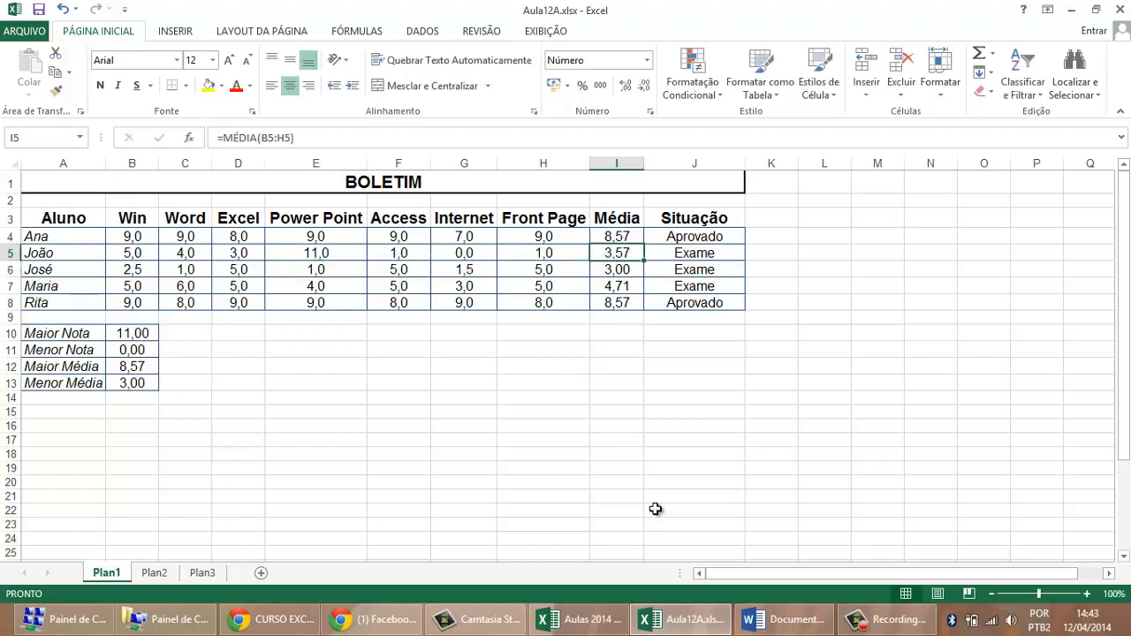
- Set the Power Point grade in cell E5 to 10
left_click(328, 253)
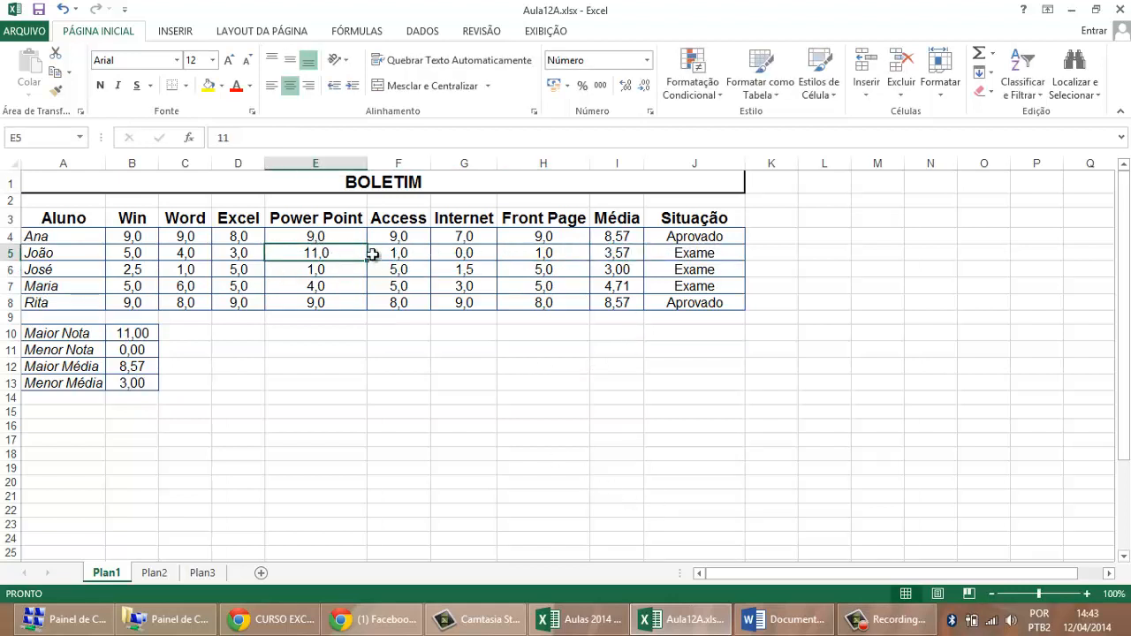
type("10")
key("Return")
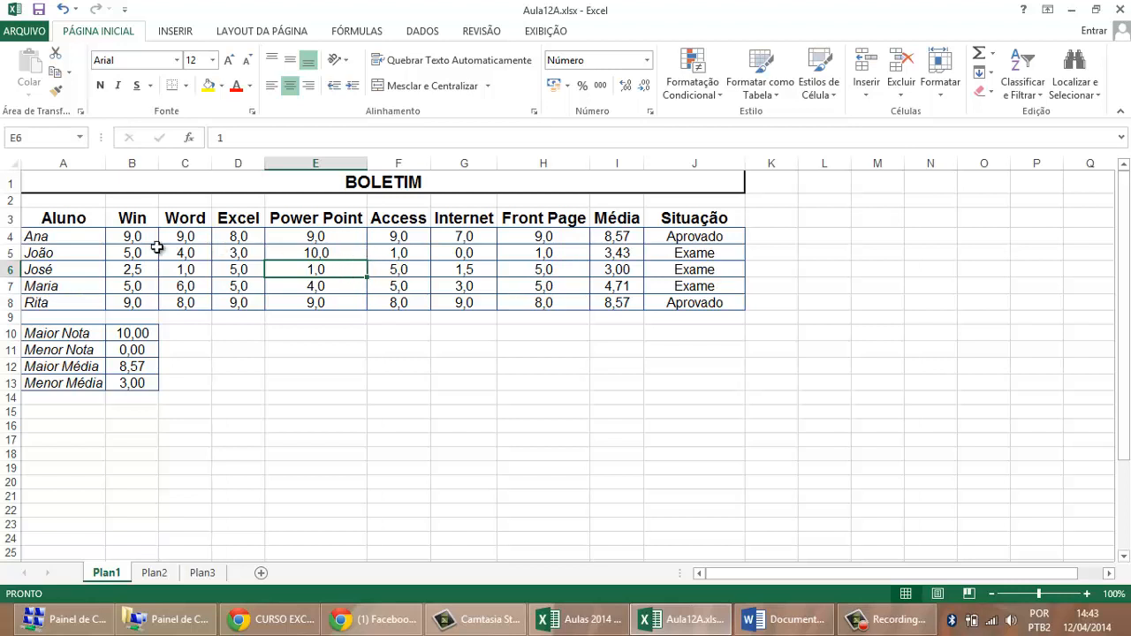
- Set the data validation criteria of the grades B4:H8 to Decimal, está entre, with minimum 0 and maximum 10
left_click_drag(132, 236, 544, 305)
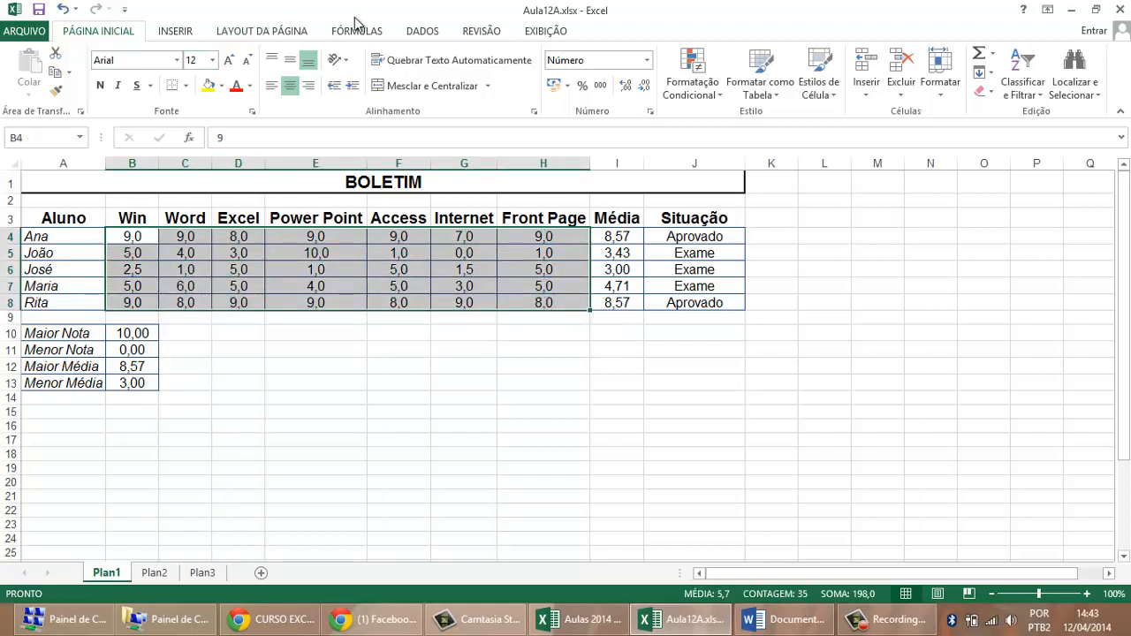
left_click(427, 33)
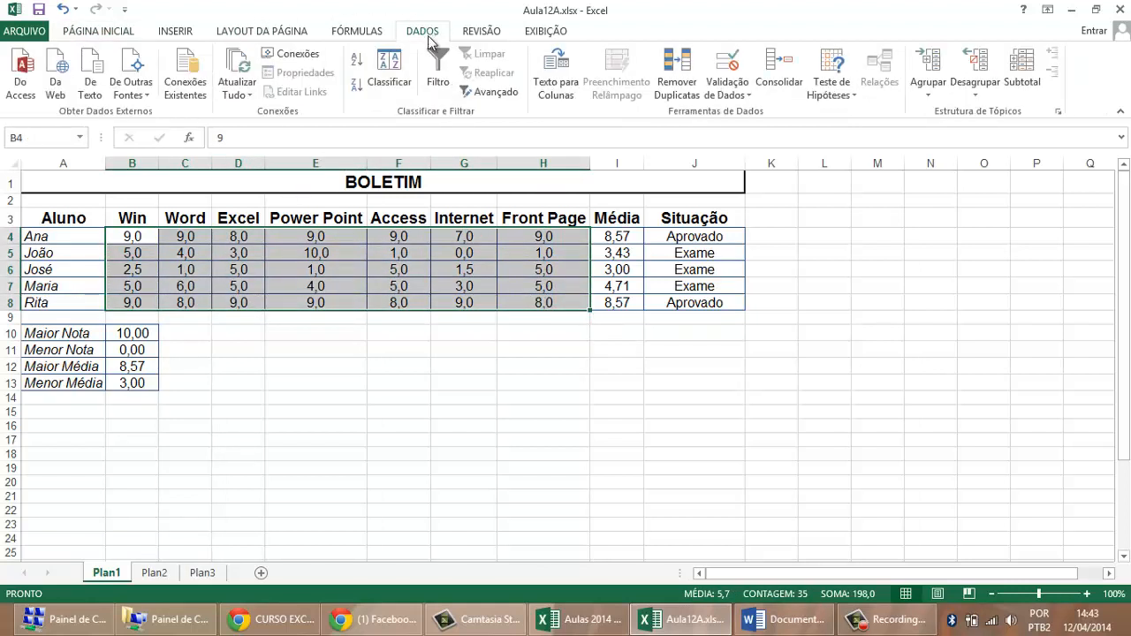
left_click(732, 67)
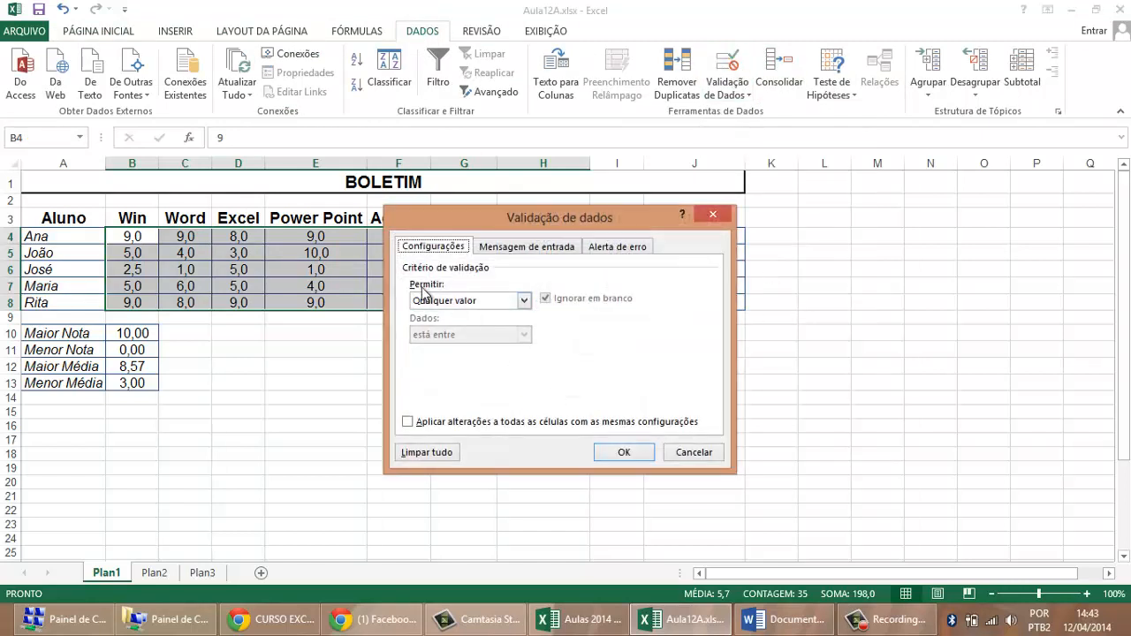
left_click(523, 301)
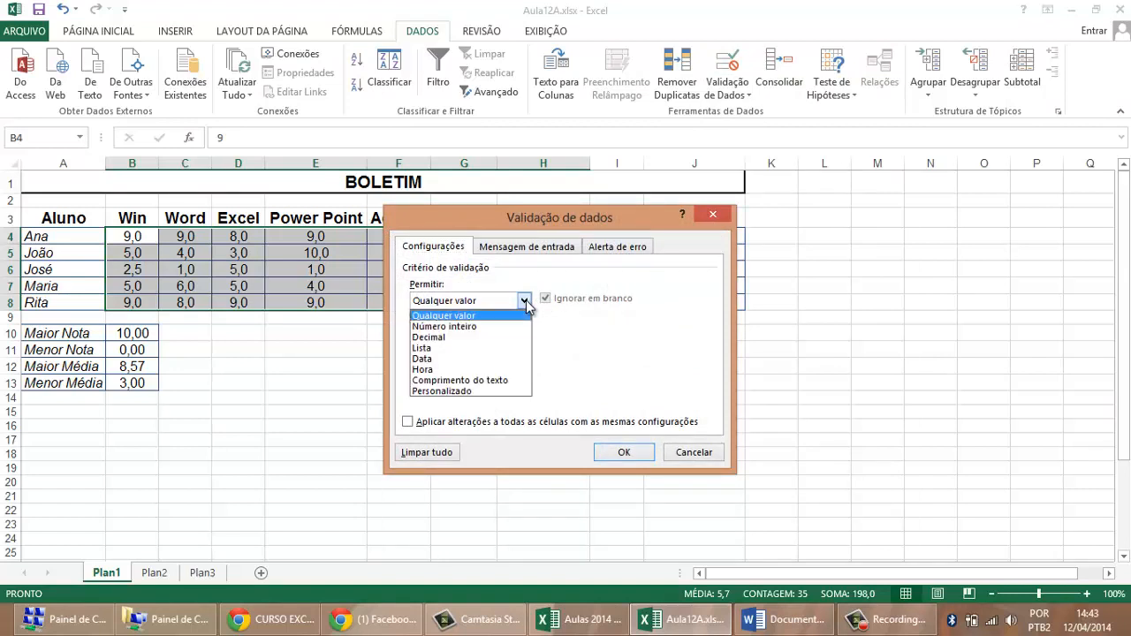
left_click(450, 338)
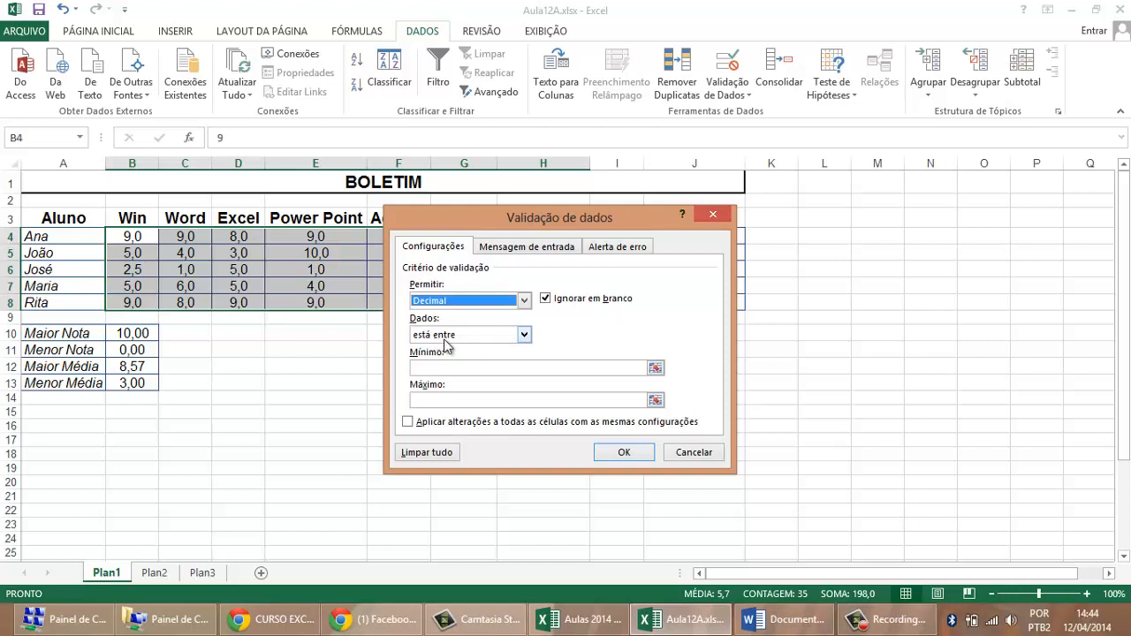
left_click(457, 369)
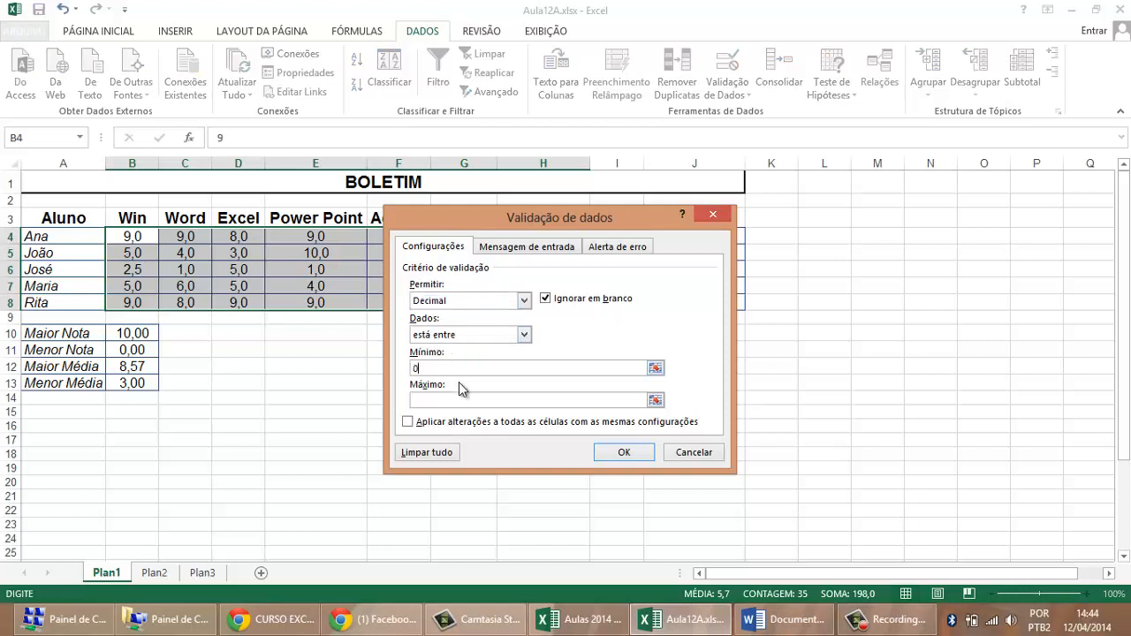
left_click(461, 396)
type("10")
- Review the validation's Parar error alert, its title ATENÇÃO and its message text, and apply the validation to the grades
left_click(632, 246)
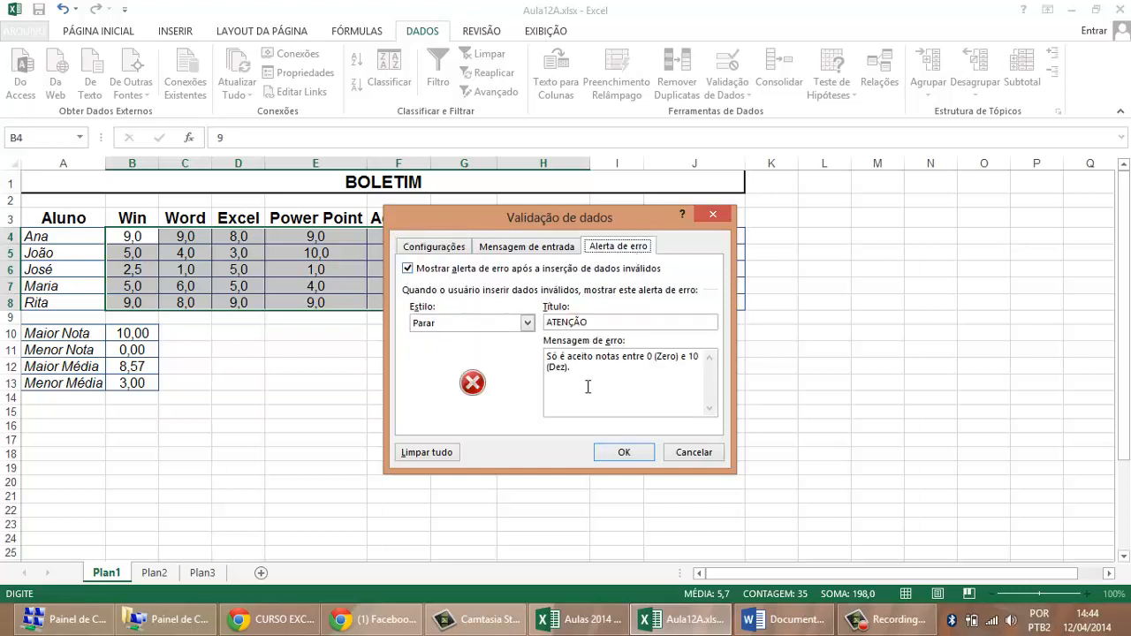
double_click(576, 324)
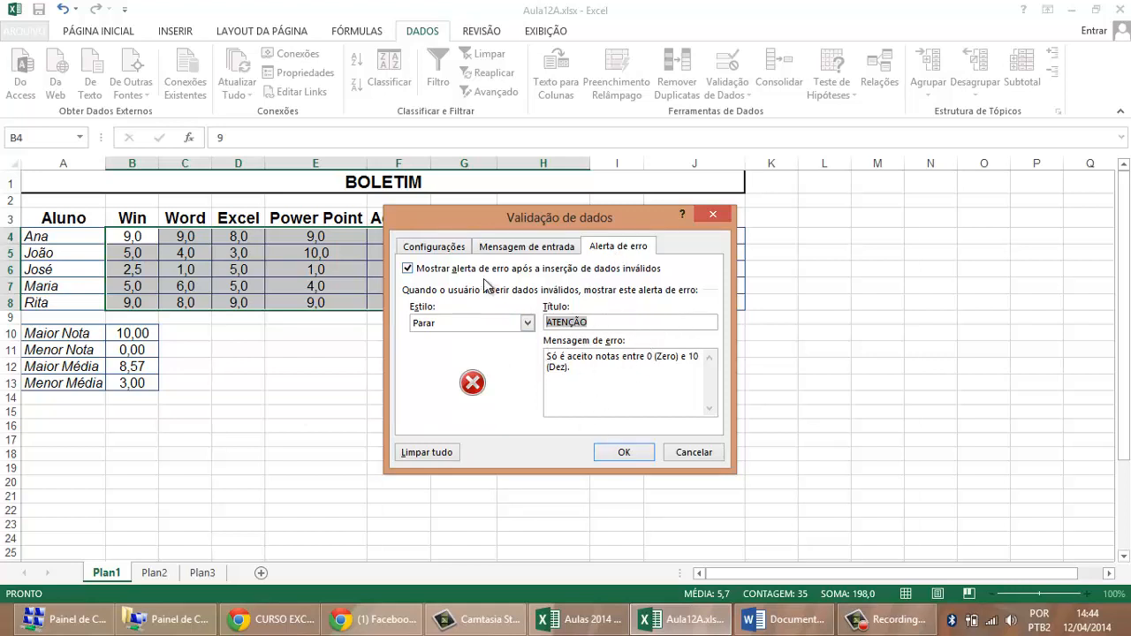
left_click(434, 247)
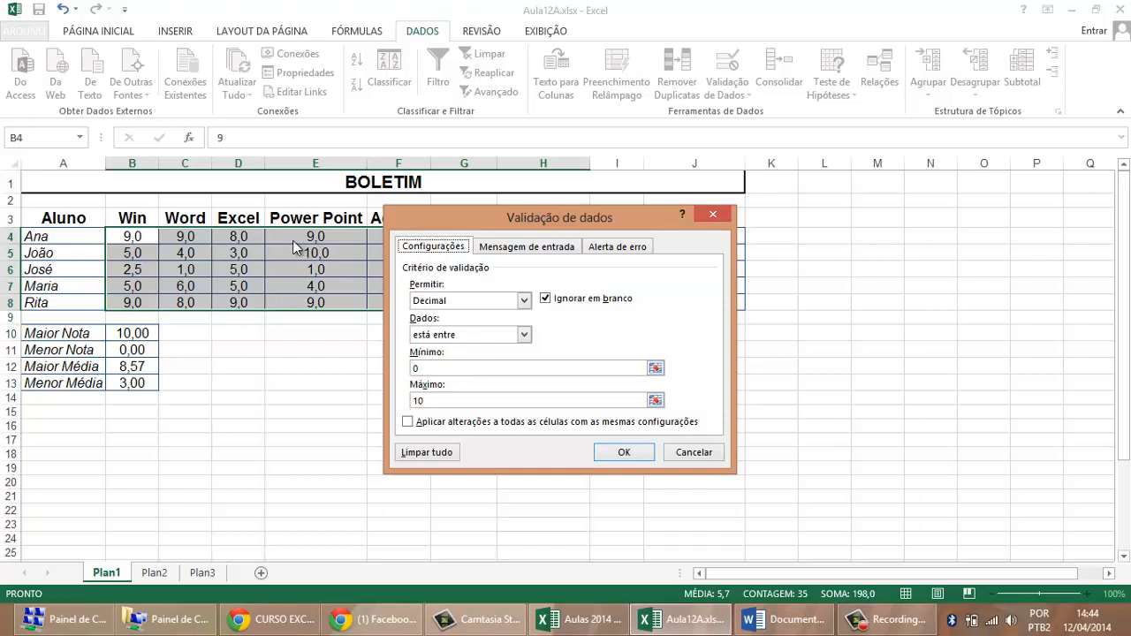
left_click(623, 243)
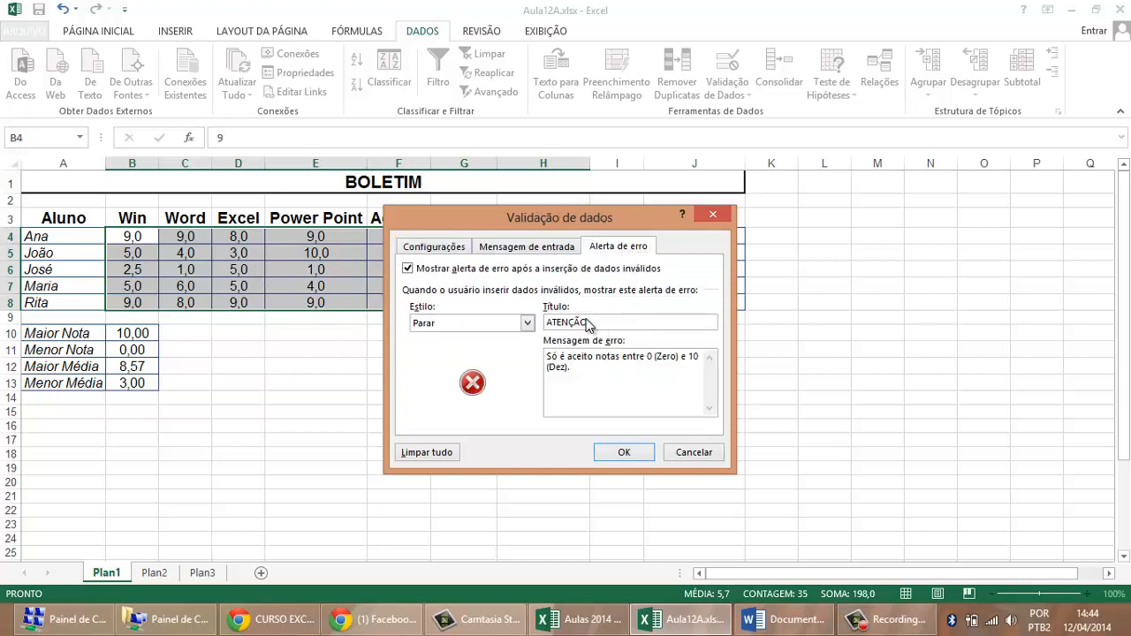
left_click_drag(588, 325, 550, 324)
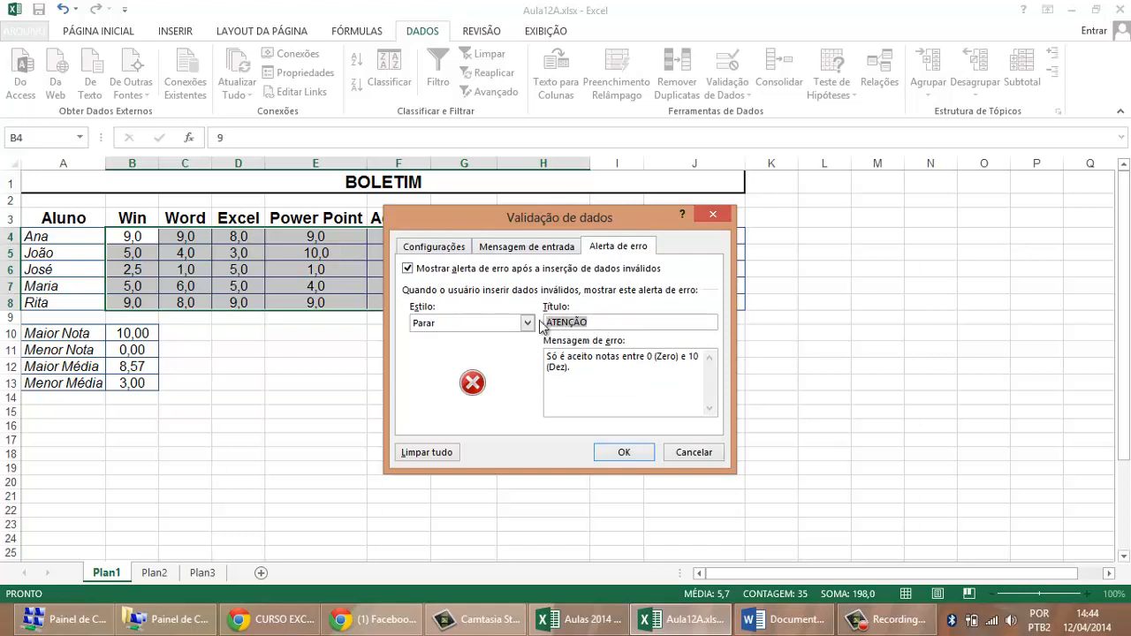
left_click_drag(579, 368, 548, 357)
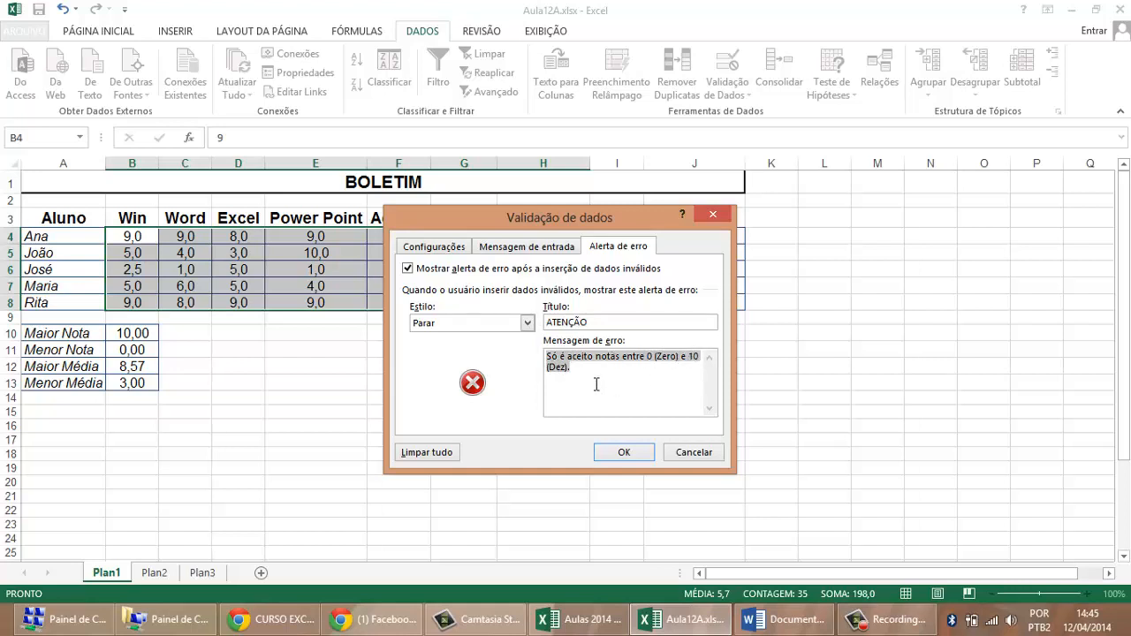
left_click(624, 452)
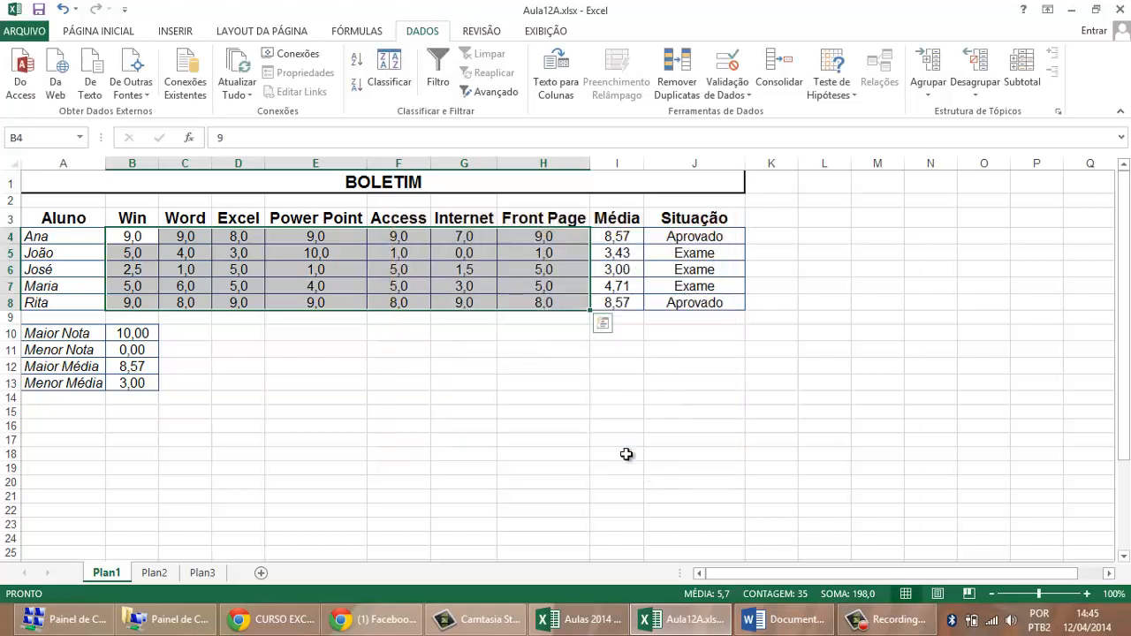
- Try entering grades of 11 and 12 in cell E6 to test the upper limit, and put the grade back to 1
left_click(349, 269)
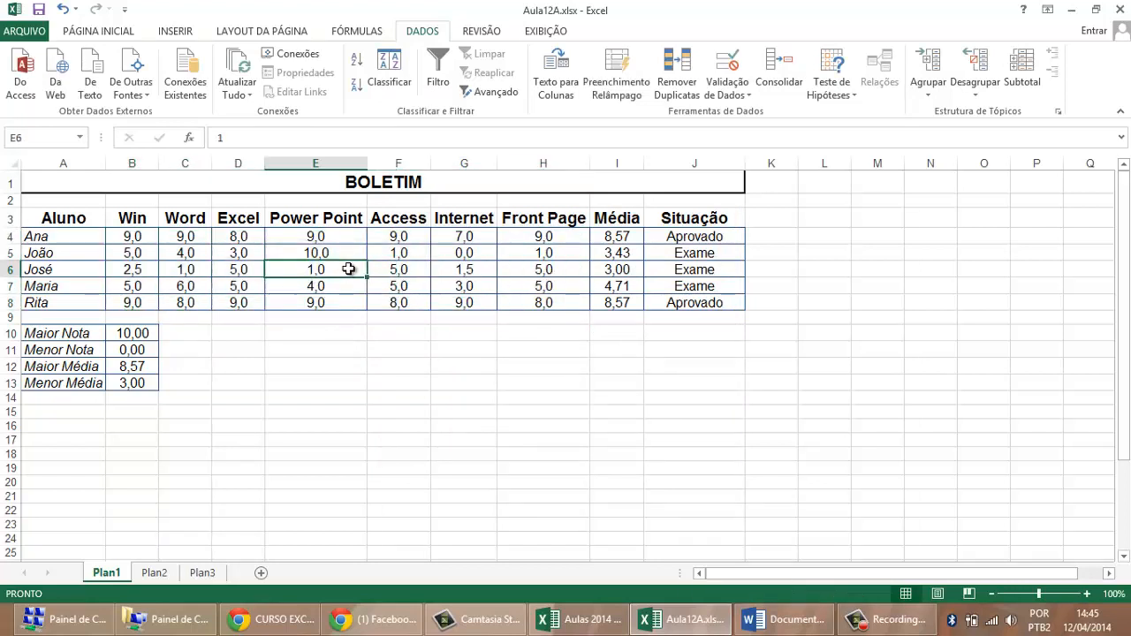
type("11")
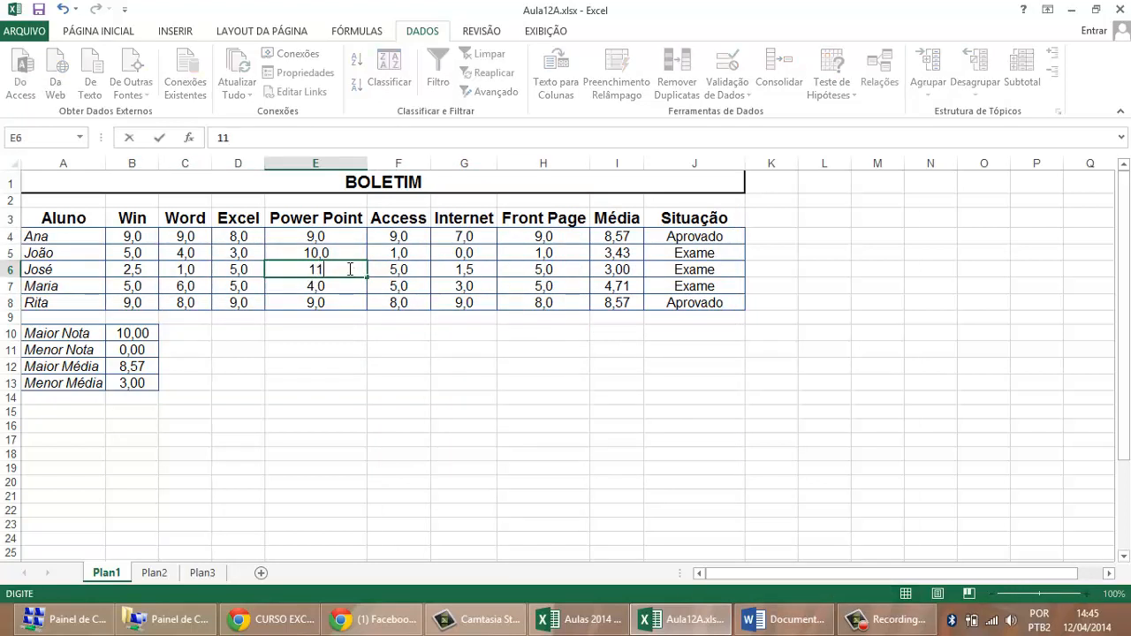
key("Return")
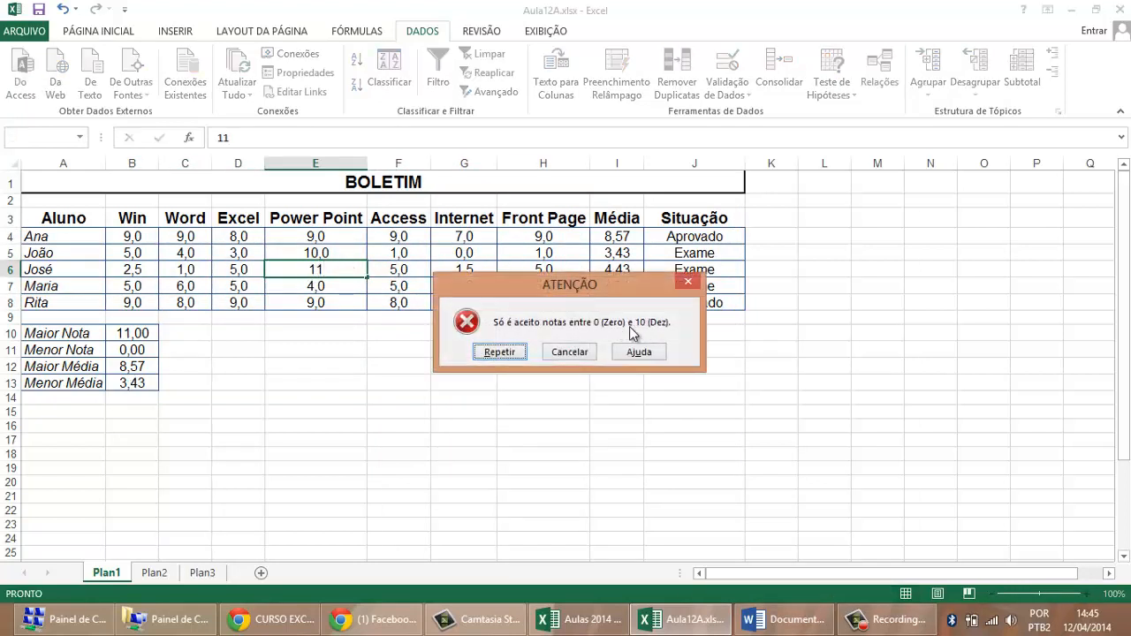
left_click(499, 353)
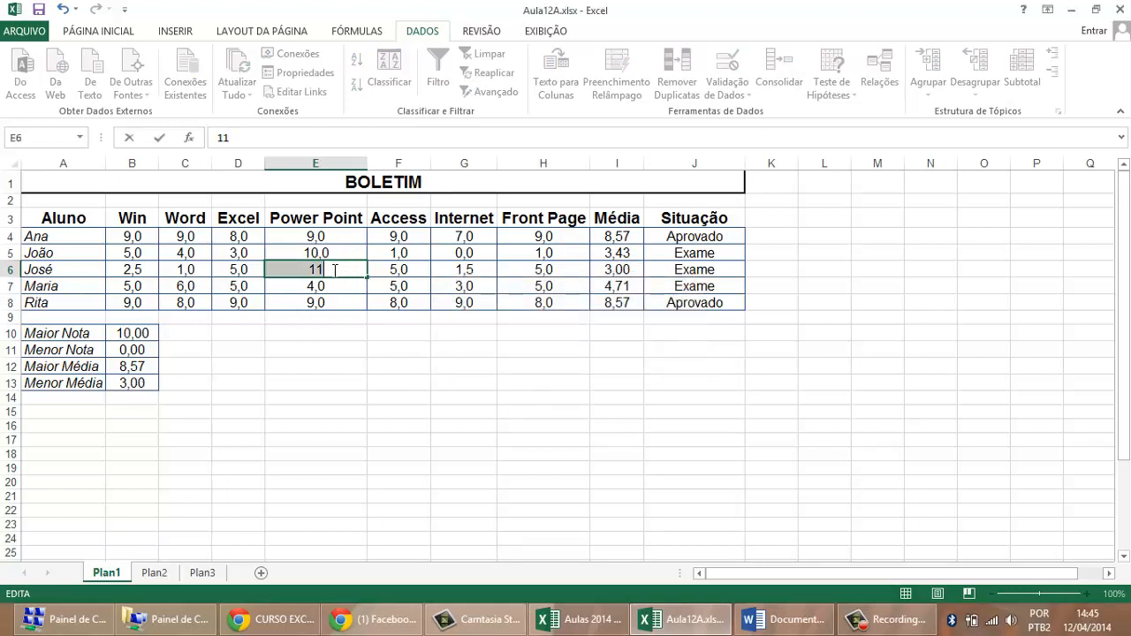
type("12")
key("Return")
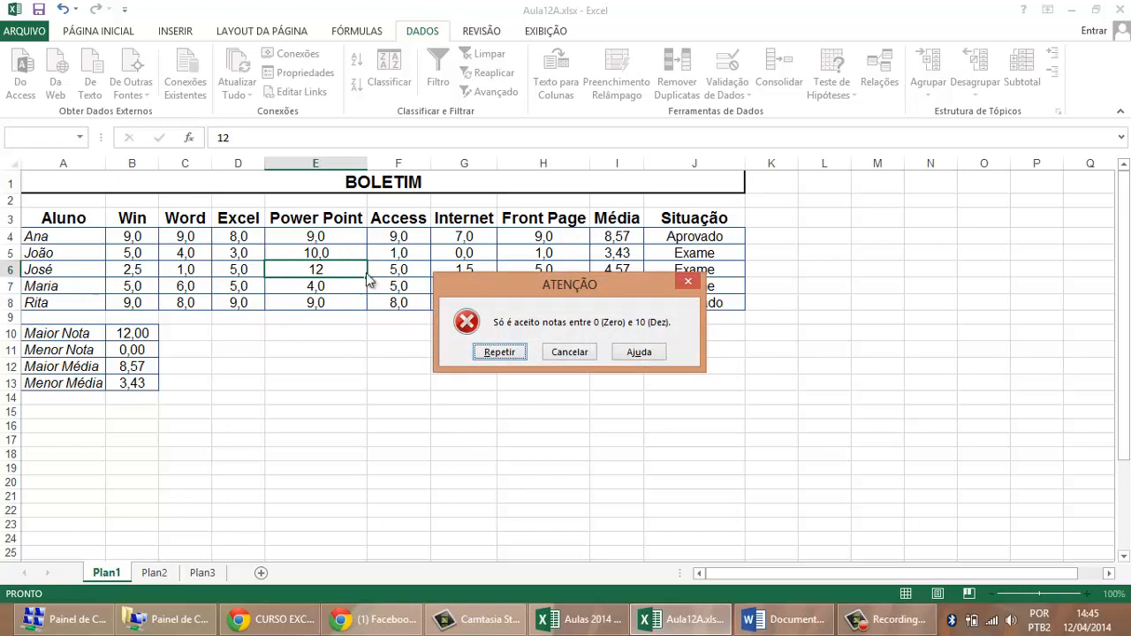
left_click(500, 352)
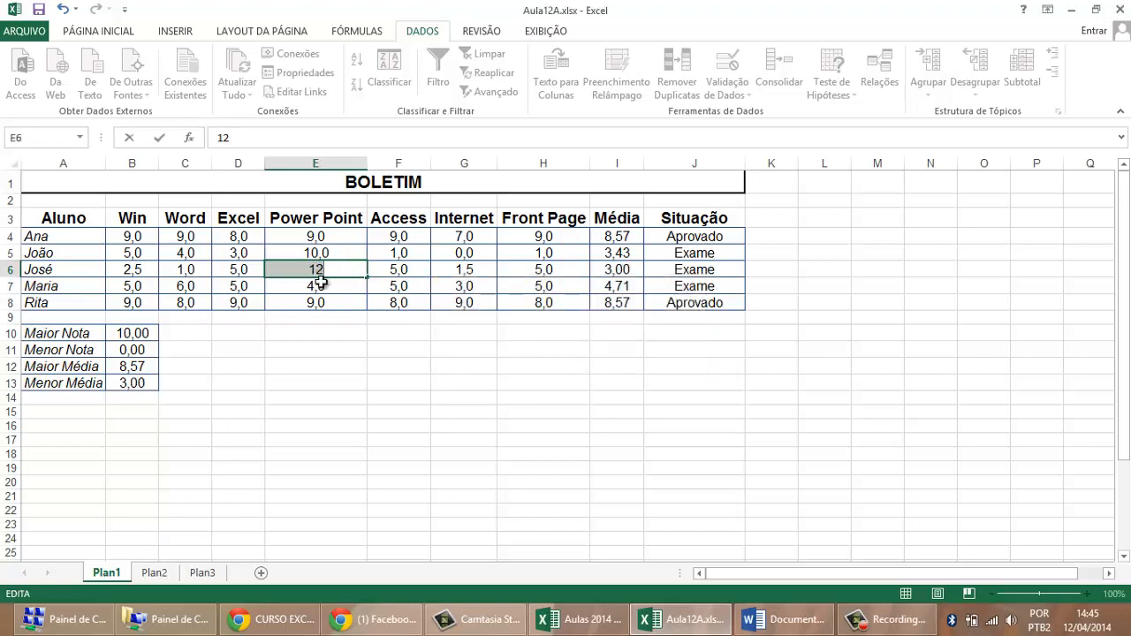
type("1")
left_click(353, 270)
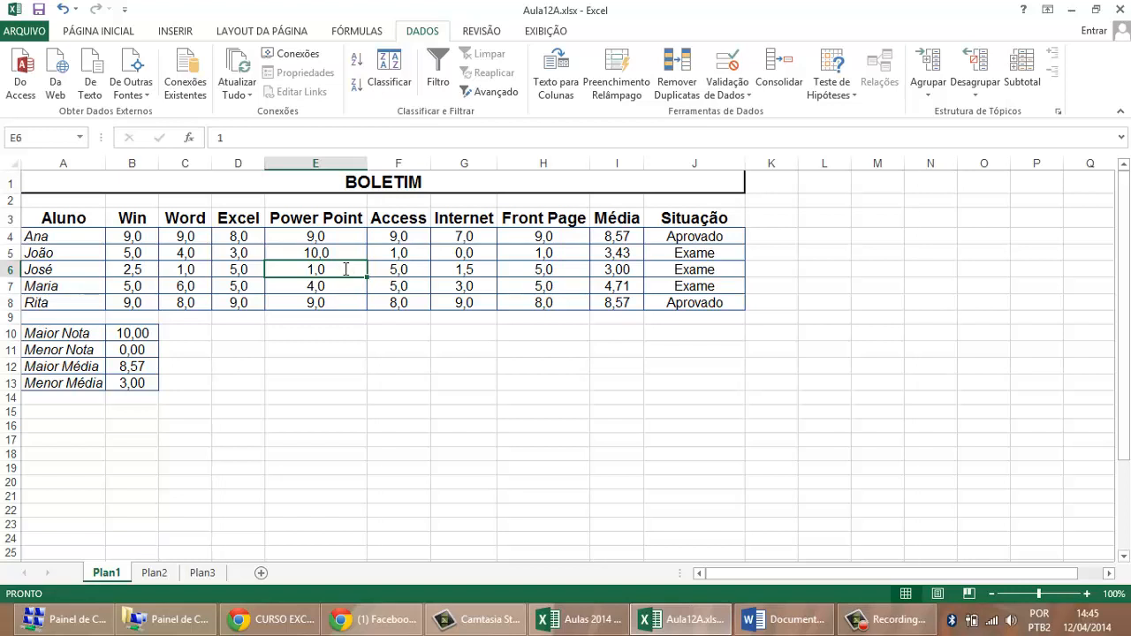
- Try entering grades of -1 and -2 in cell E6 to test the lower limit, cancelling each attempt
type("-1")
key("Return")
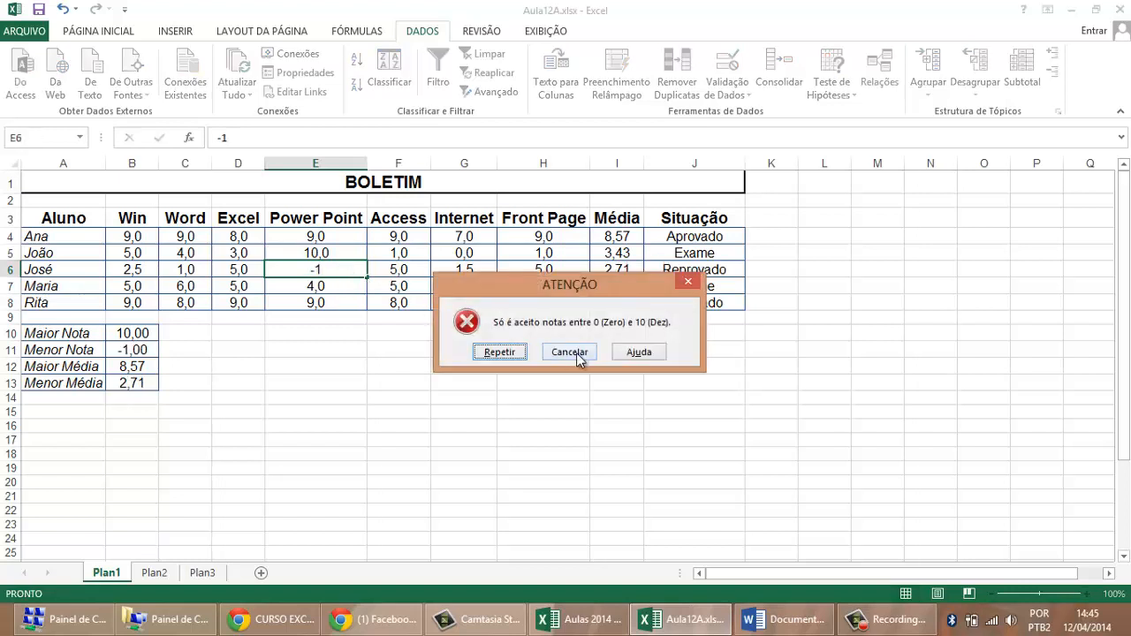
left_click(570, 352)
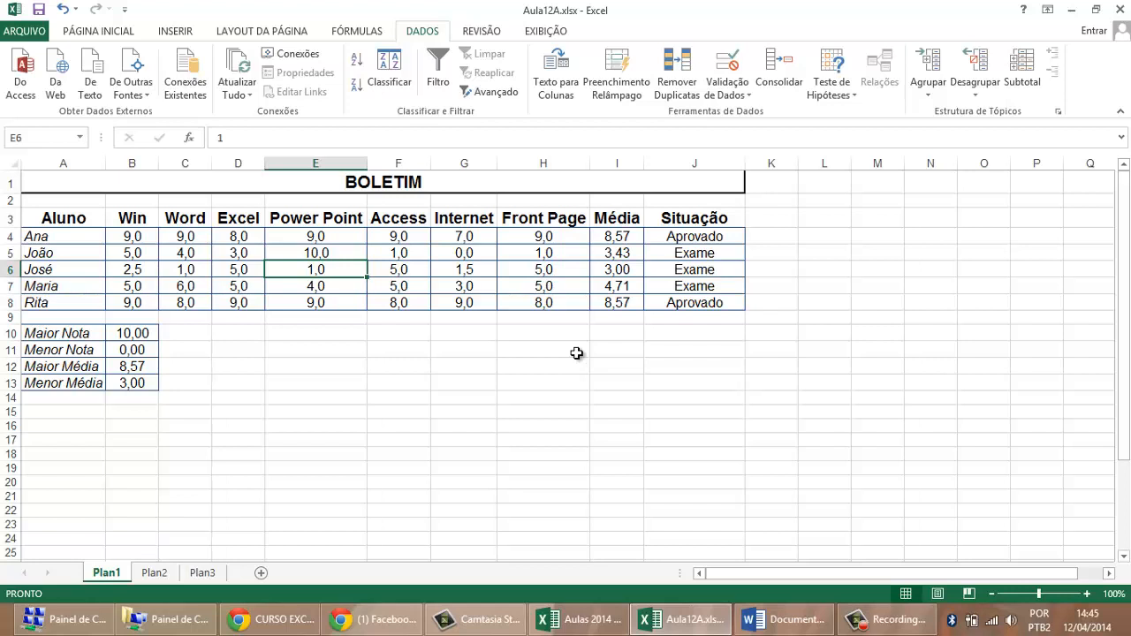
type("-2")
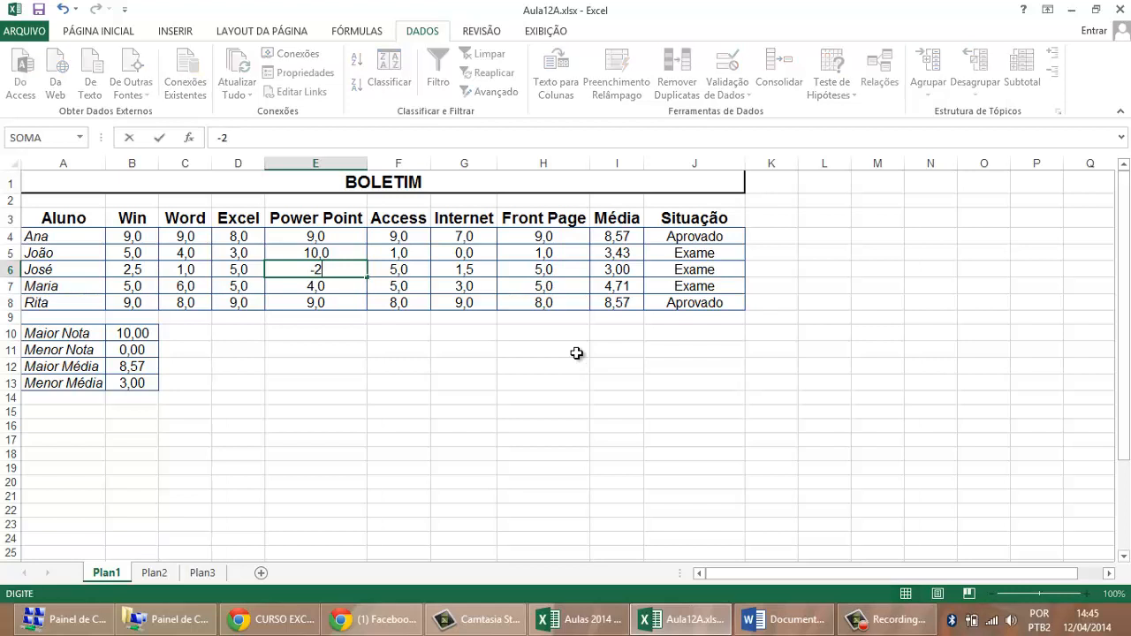
key("Return")
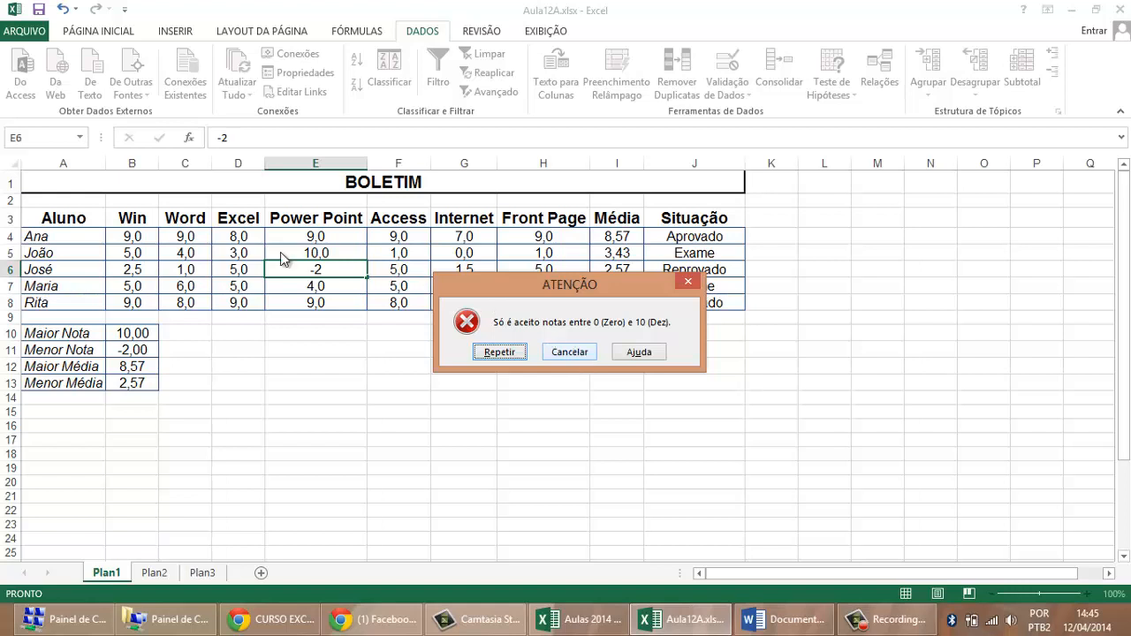
left_click(695, 282)
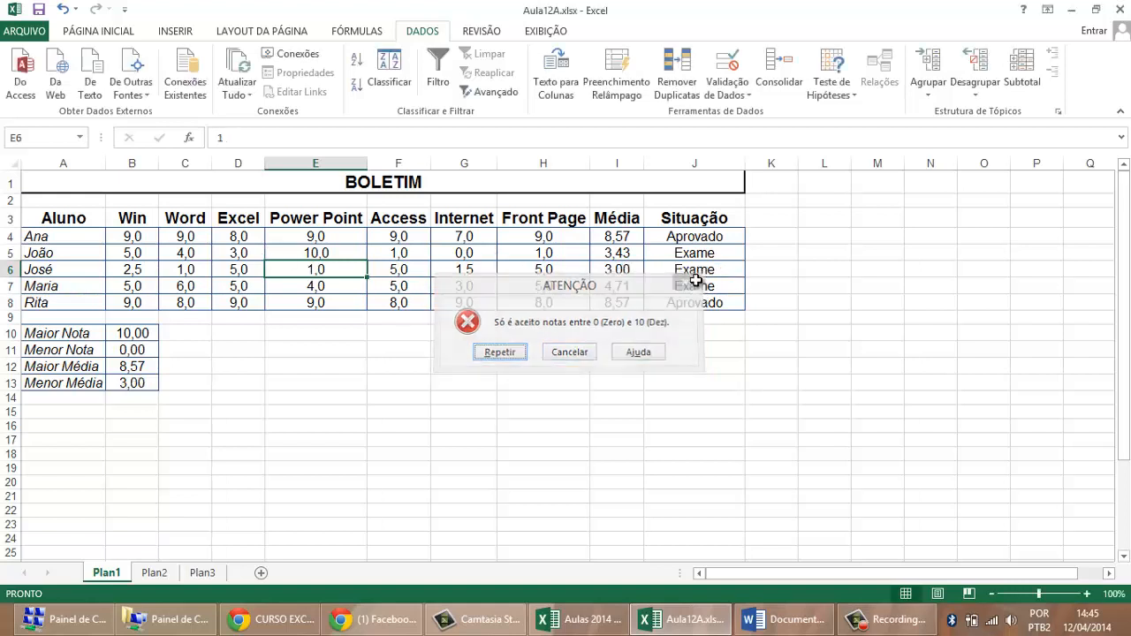
- Test valid grades in cell E6 by entering 9 and replacing it with 0
type("9")
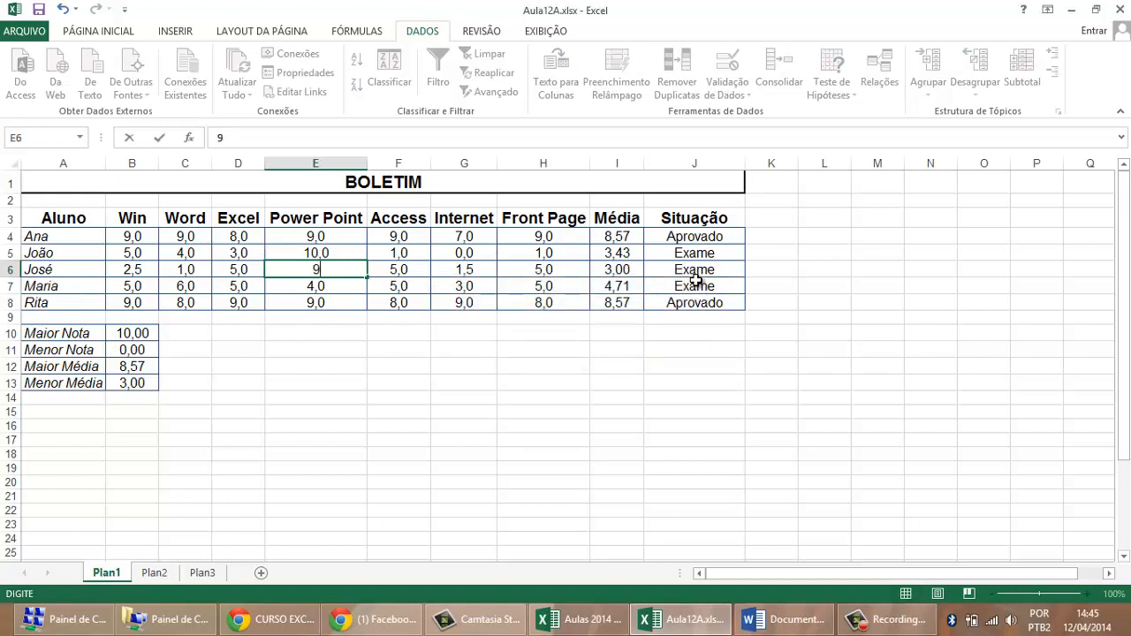
key("Return")
key("Up")
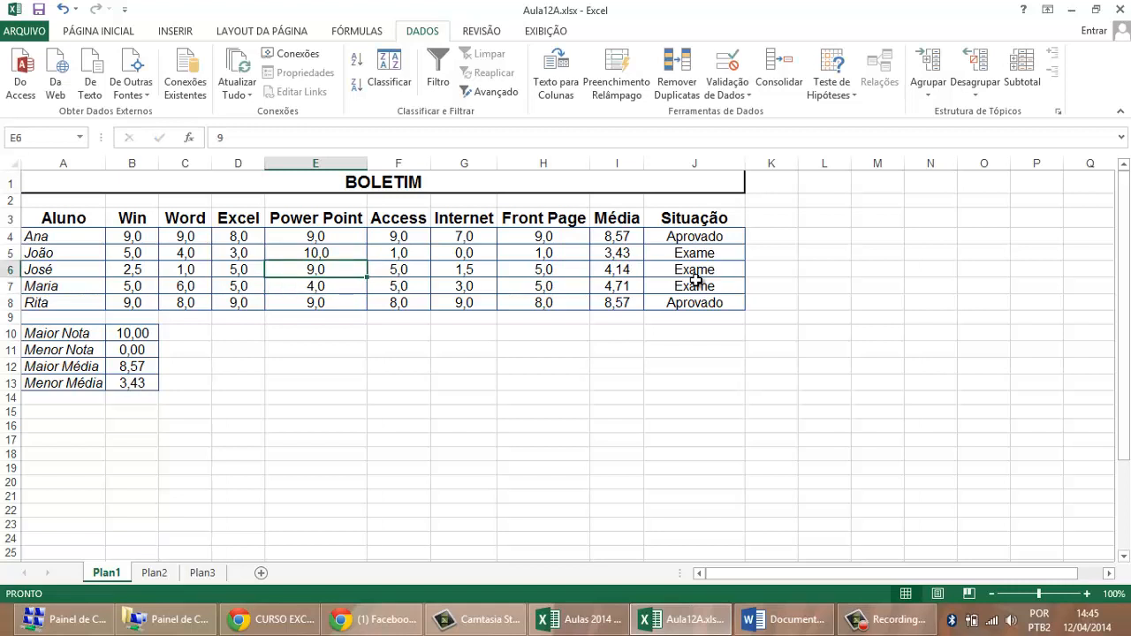
type("0")
key("Return")
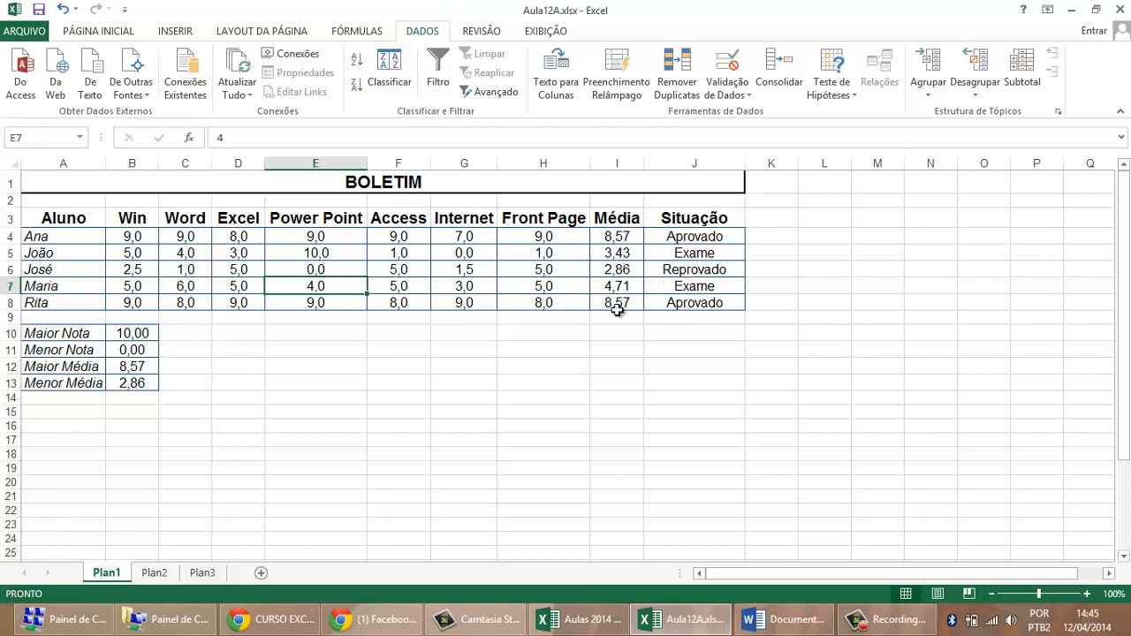
- Switch to the course schedule in Chrome and highlight the 3ª Aula entry with its Validação de Dados topic
left_click(270, 620)
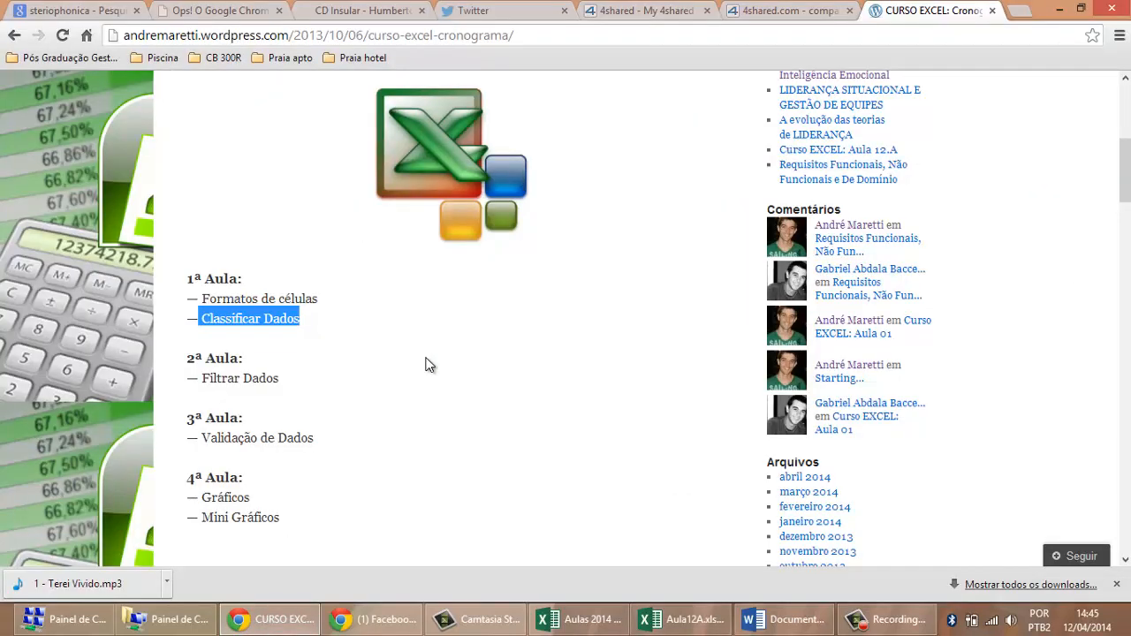
left_click_drag(327, 439, 186, 418)
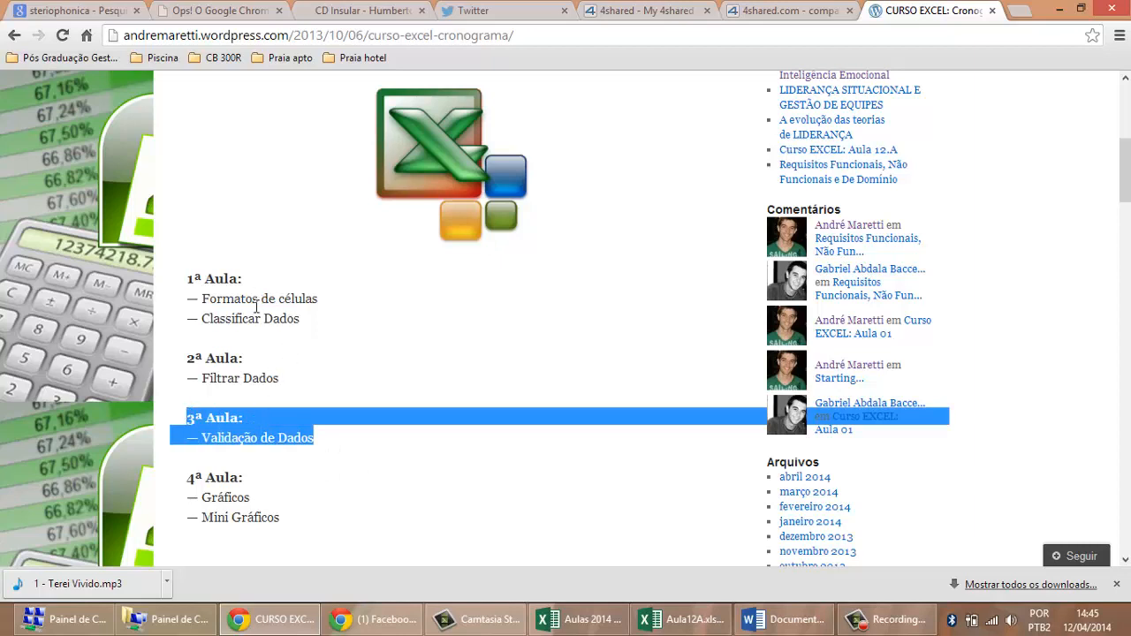
- Switch to Excel and review the data validation criteria, input message and error alert for cell E7, closing the dialog without changes
left_click(700, 619)
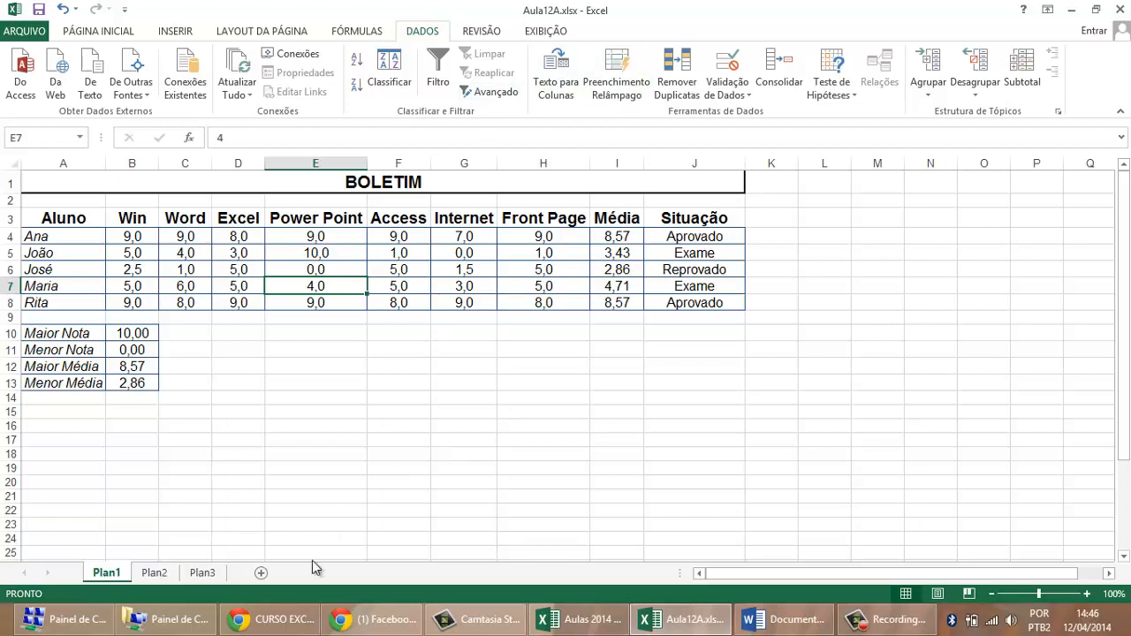
left_click(293, 630)
left_click(263, 624)
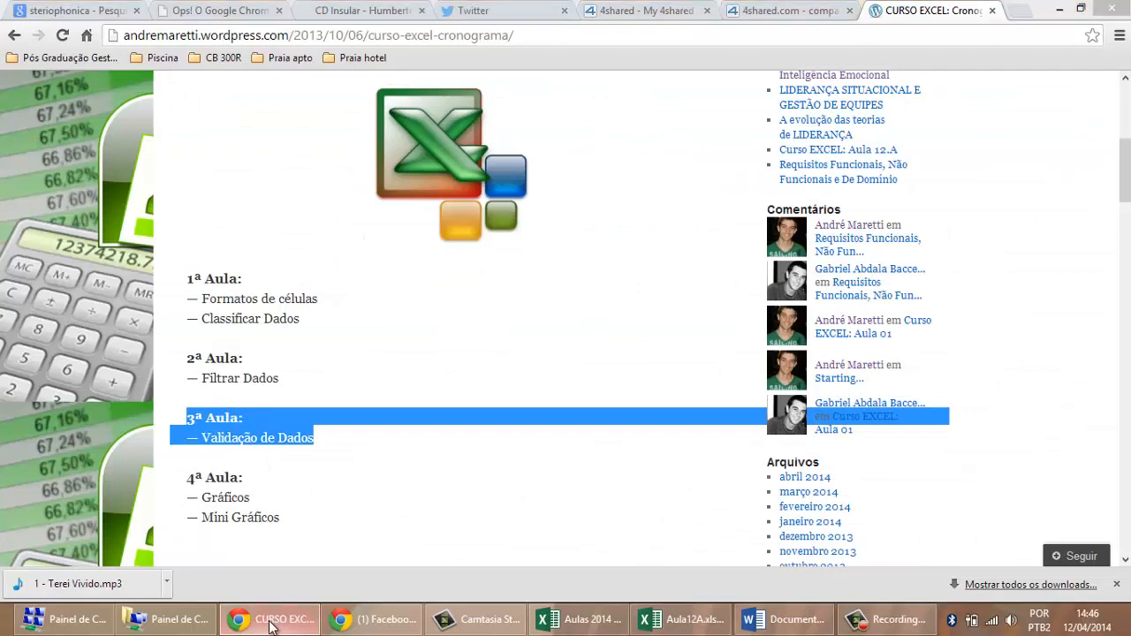
left_click(730, 59)
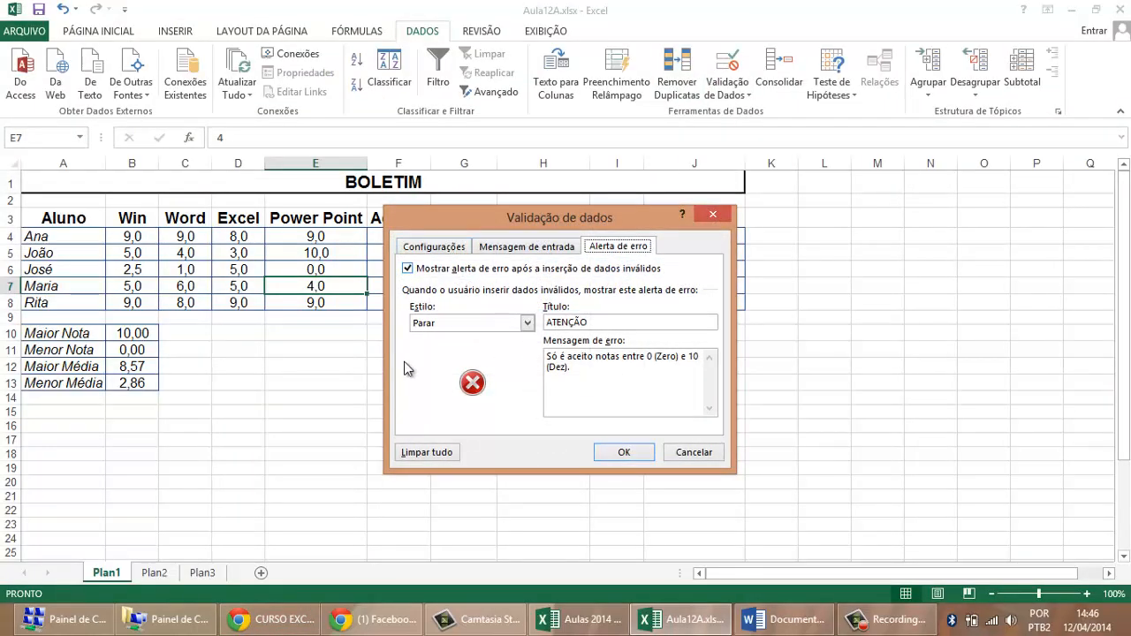
left_click(459, 247)
left_click(525, 300)
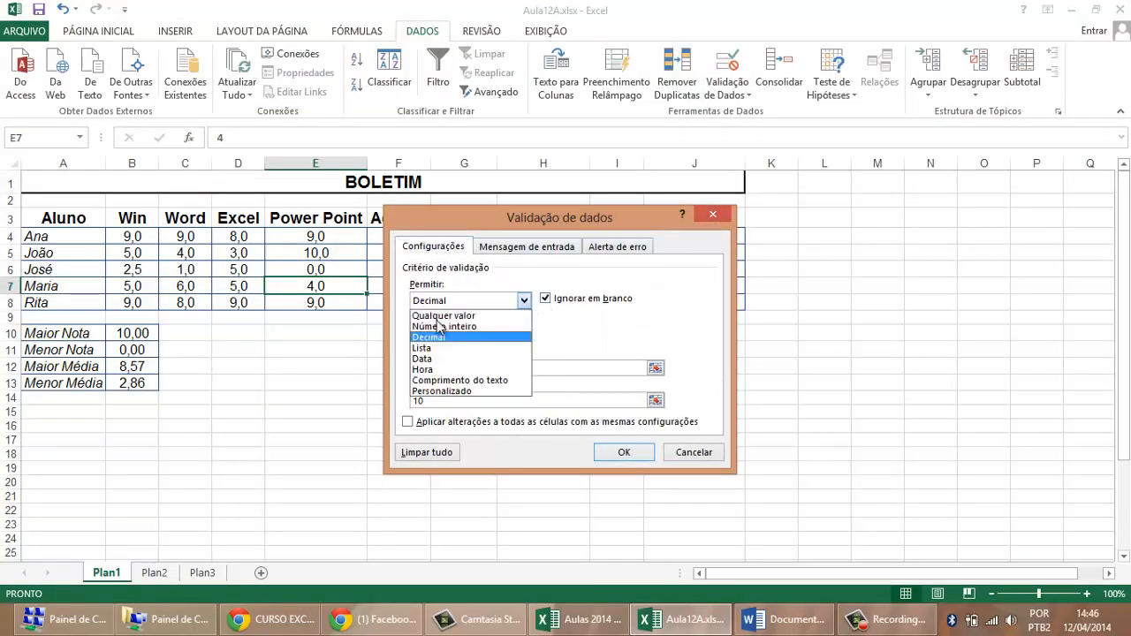
left_click(562, 263)
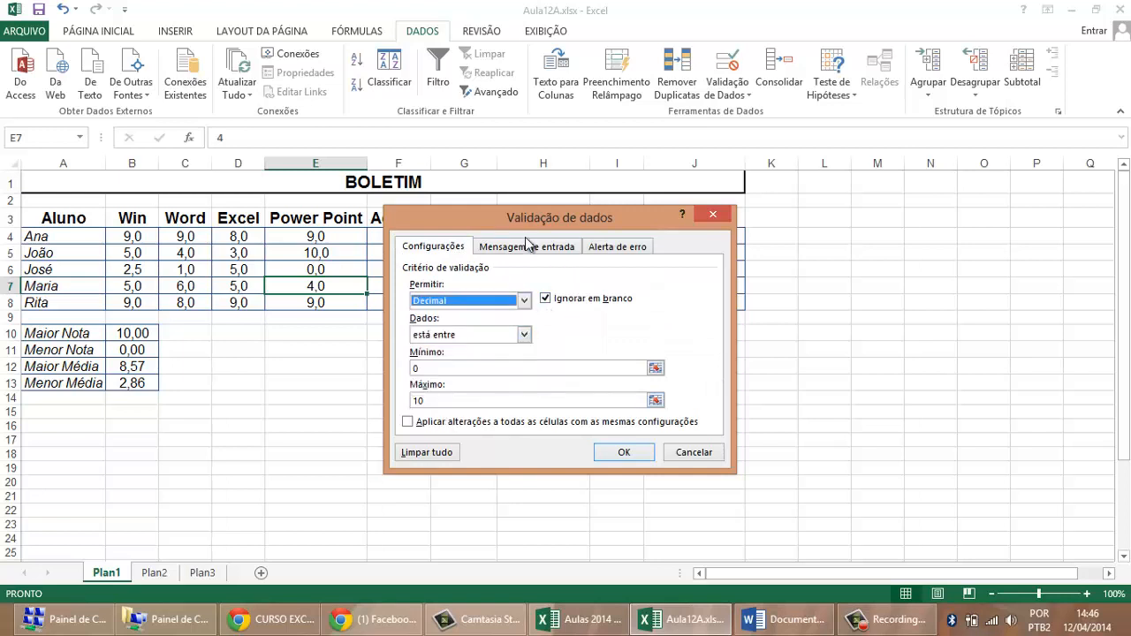
left_click(527, 246)
left_click(621, 247)
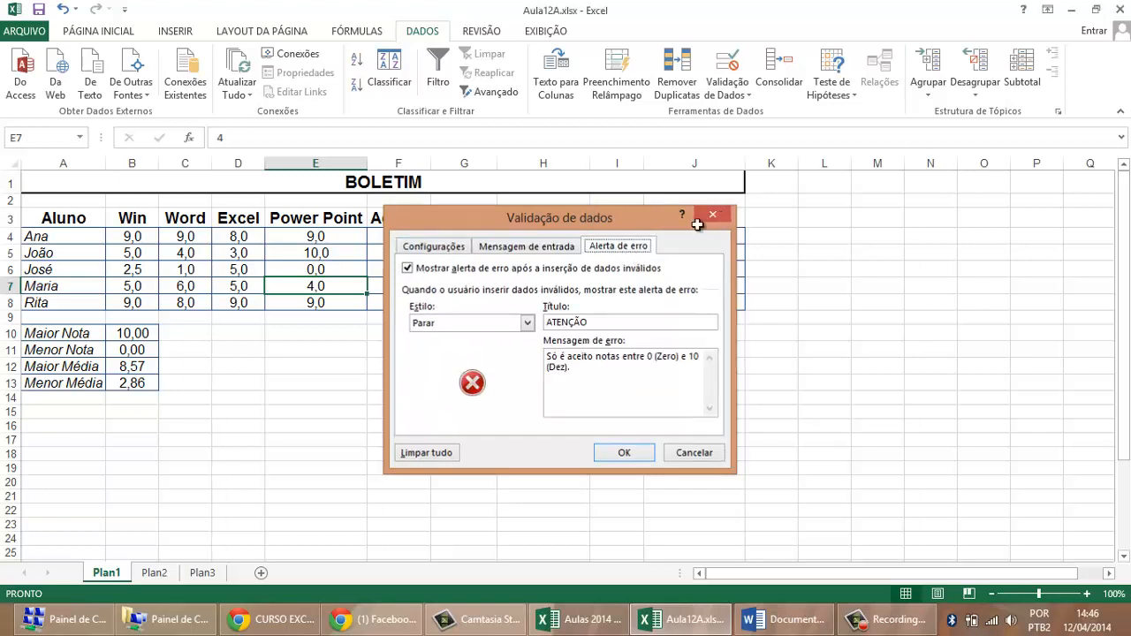
left_click(714, 217)
- Check the course schedule in Chrome, clear the highlight on the 3ª Aula entry, and return to the Excel workbook
left_click(309, 487)
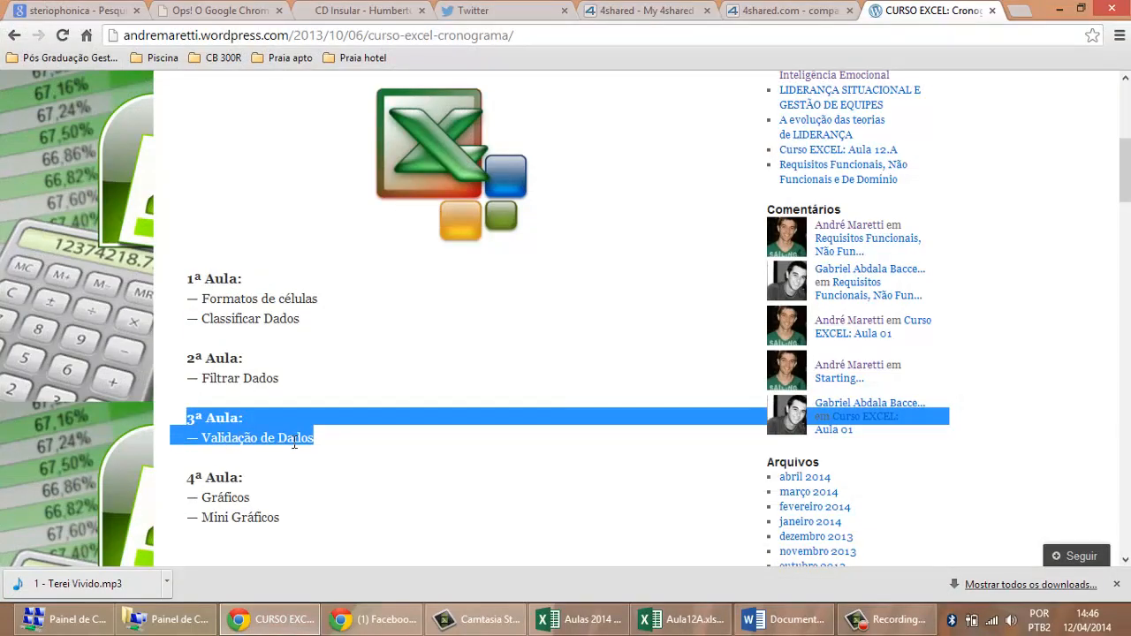
left_click(323, 437)
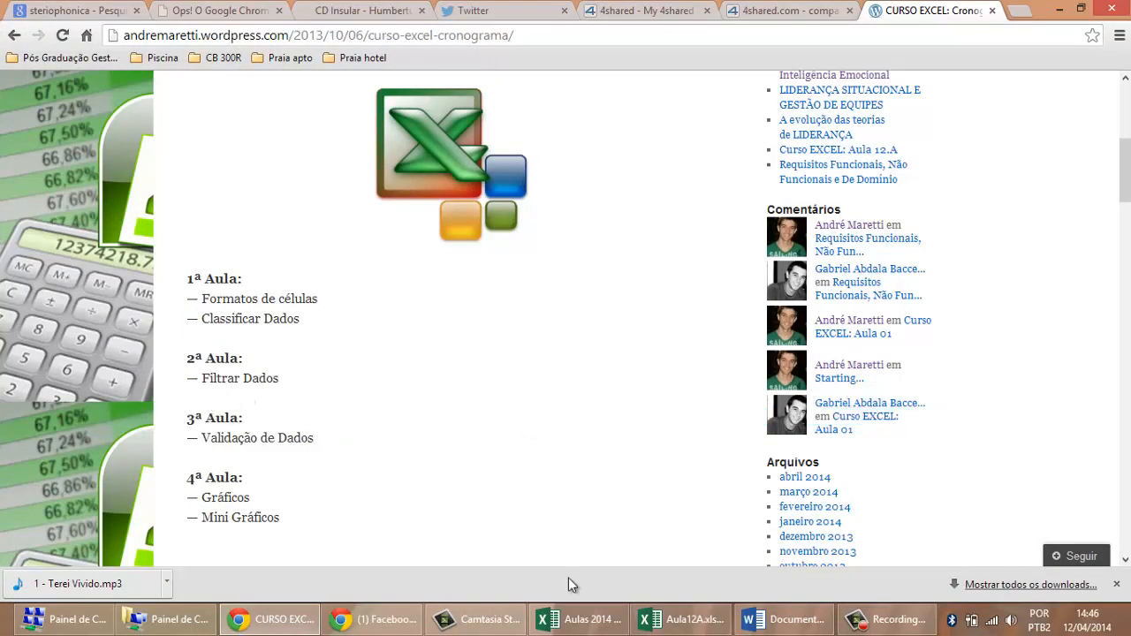
left_click(693, 621)
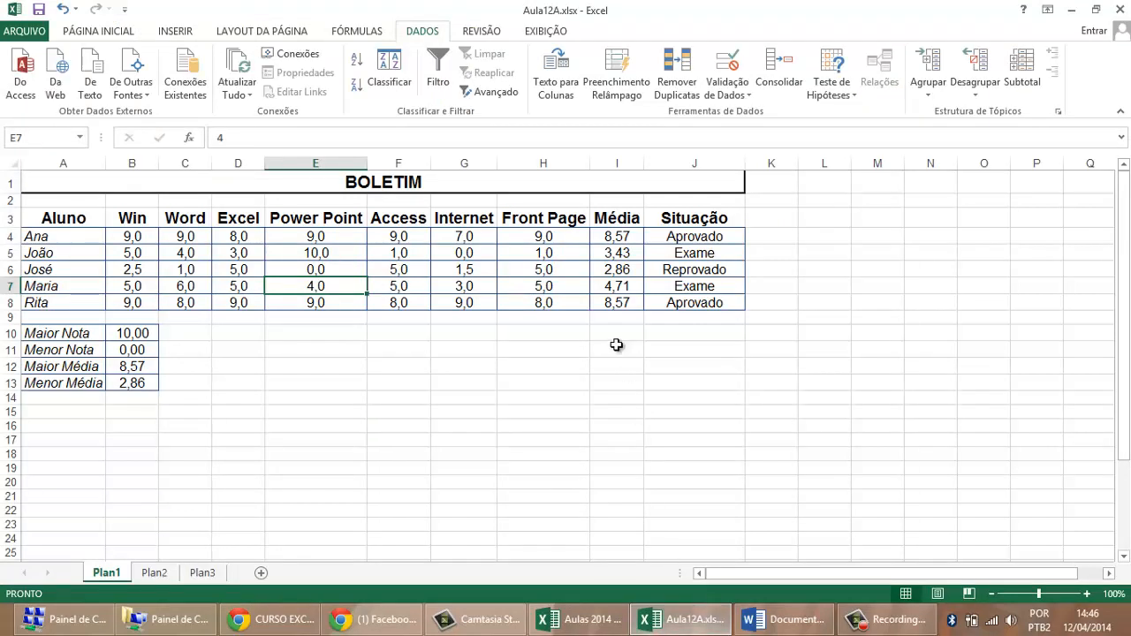
- Insert a blank column before the Média column of the BOLETIM table
left_click(619, 160)
right_click(630, 161)
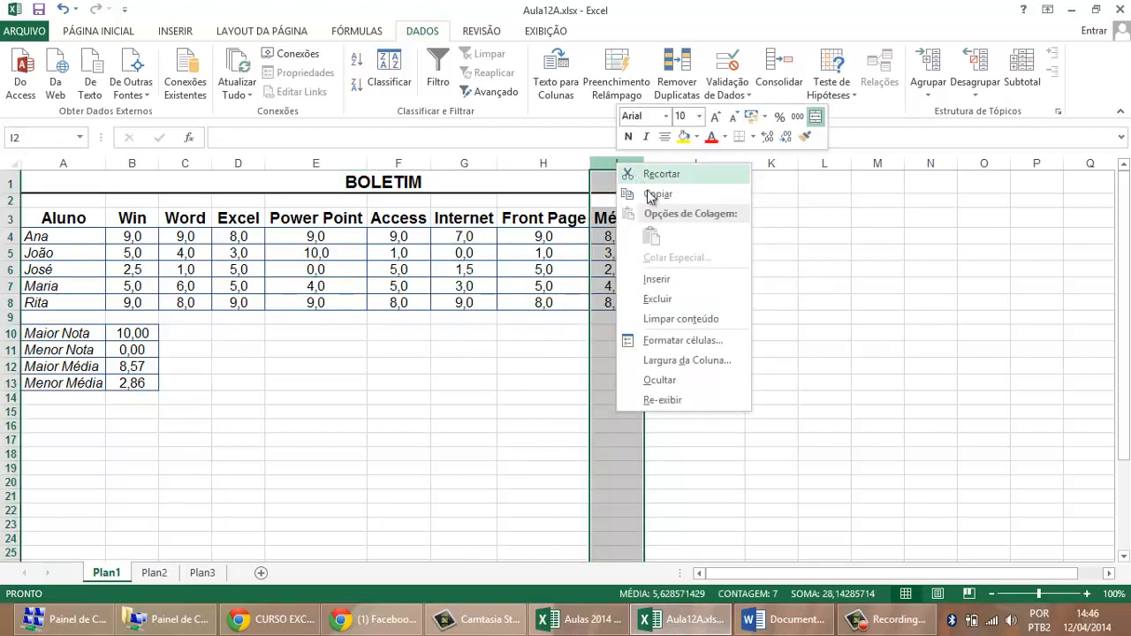
left_click(679, 285)
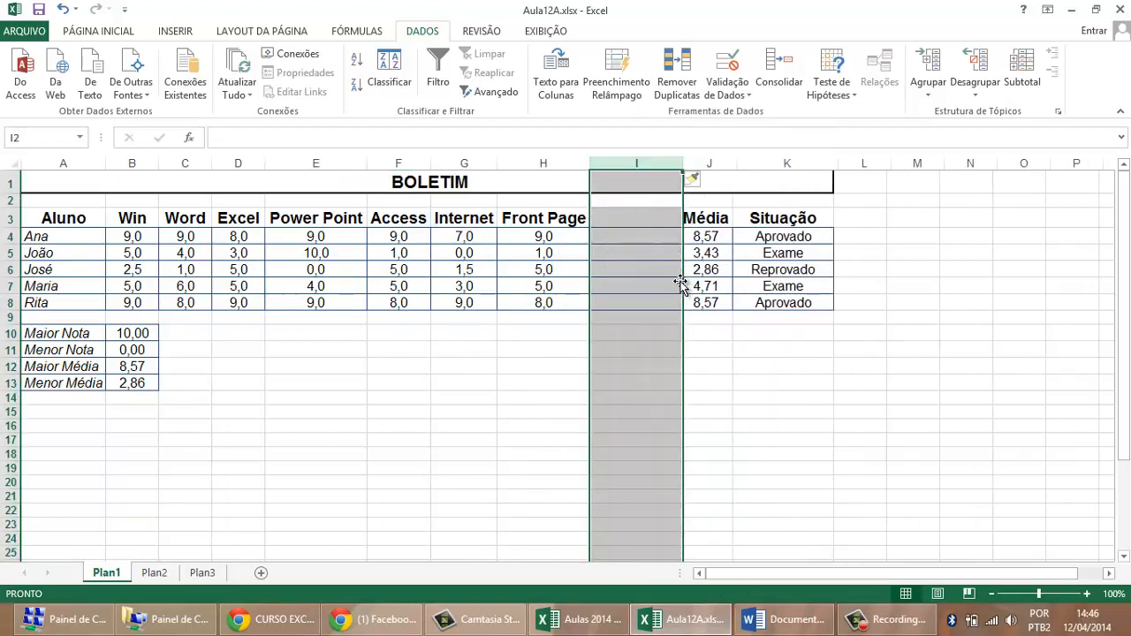
- Create a line sparkline in cell I4 from the grades in B4:H4
left_click(642, 237)
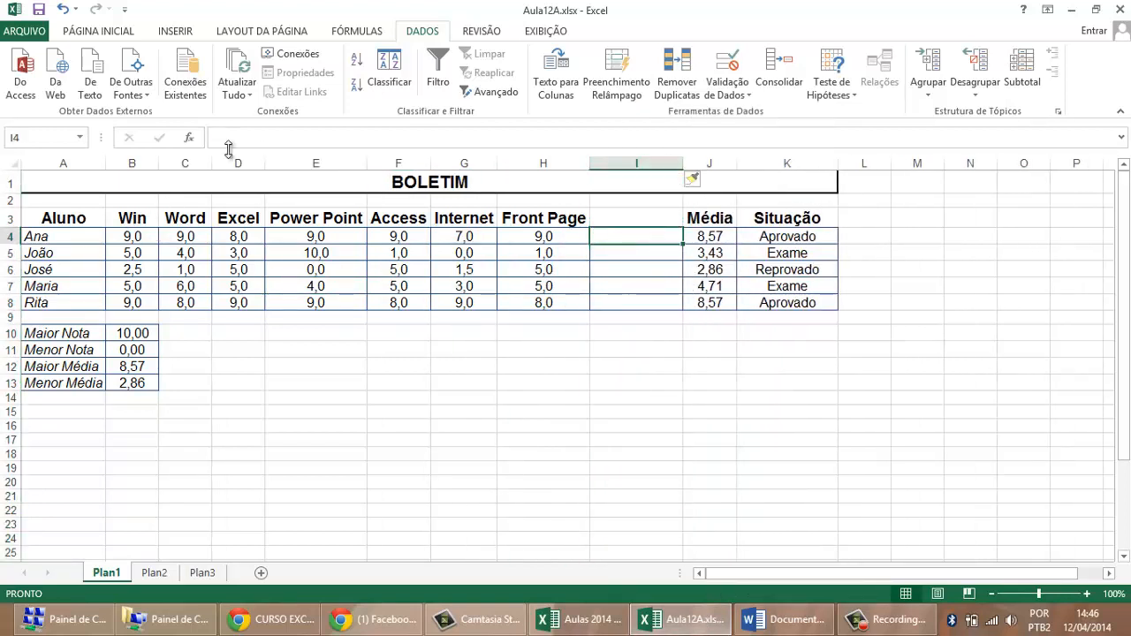
left_click(176, 31)
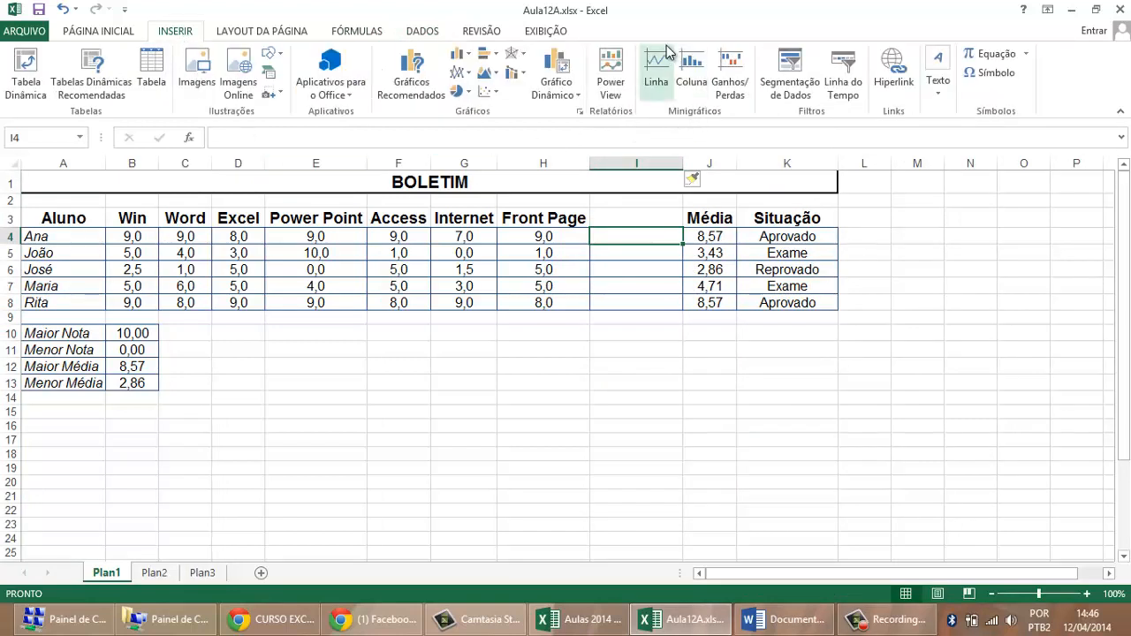
left_click(658, 71)
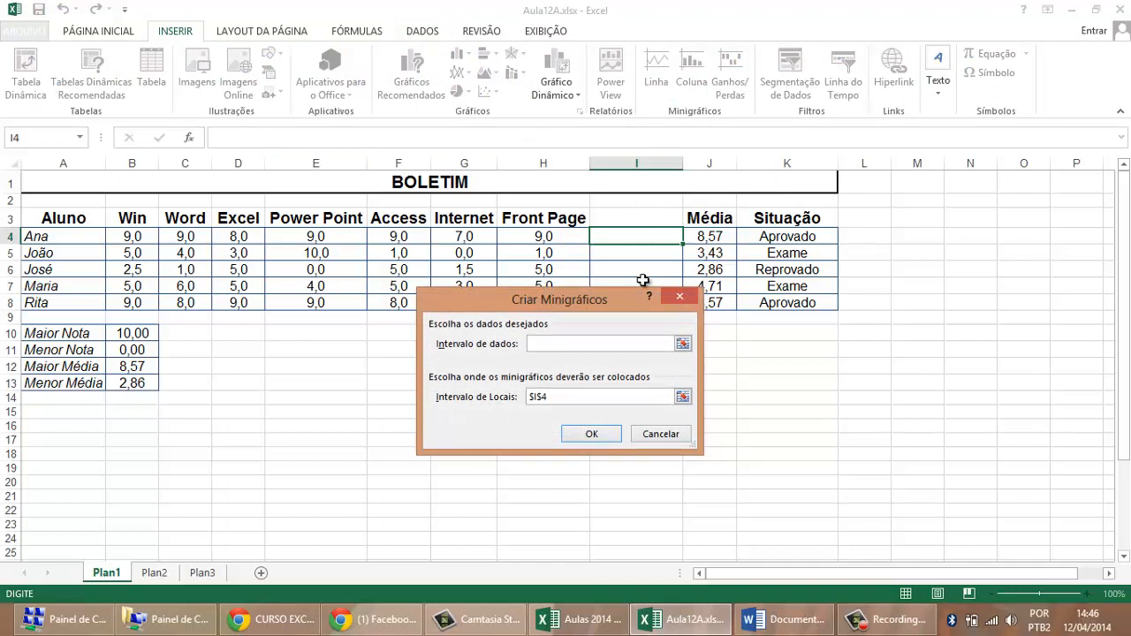
left_click_drag(133, 236, 544, 237)
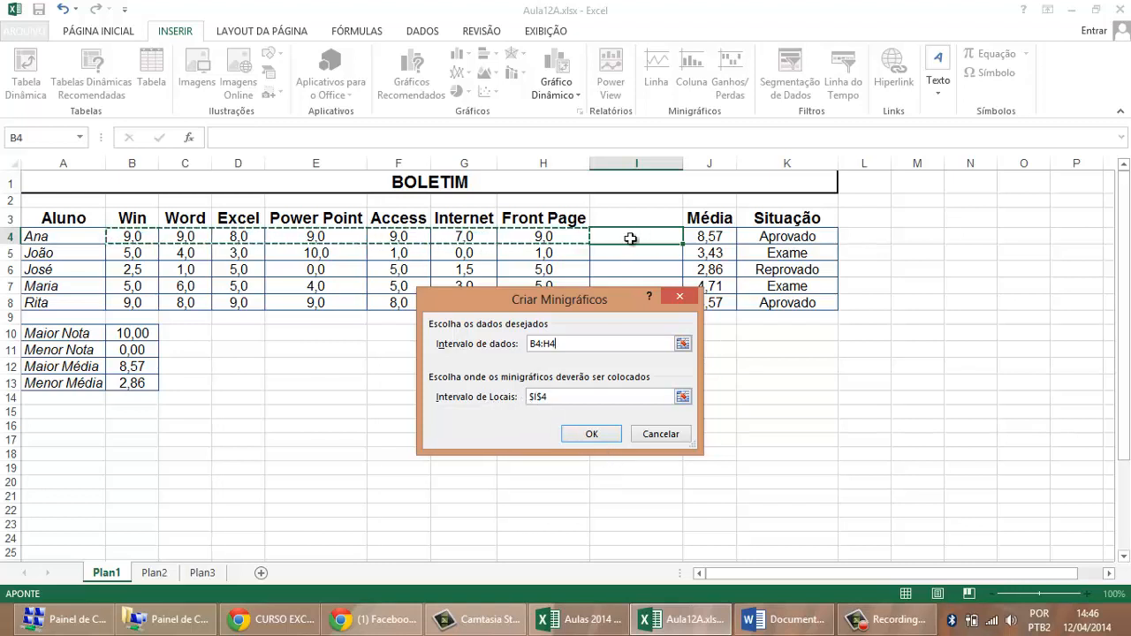
left_click(593, 435)
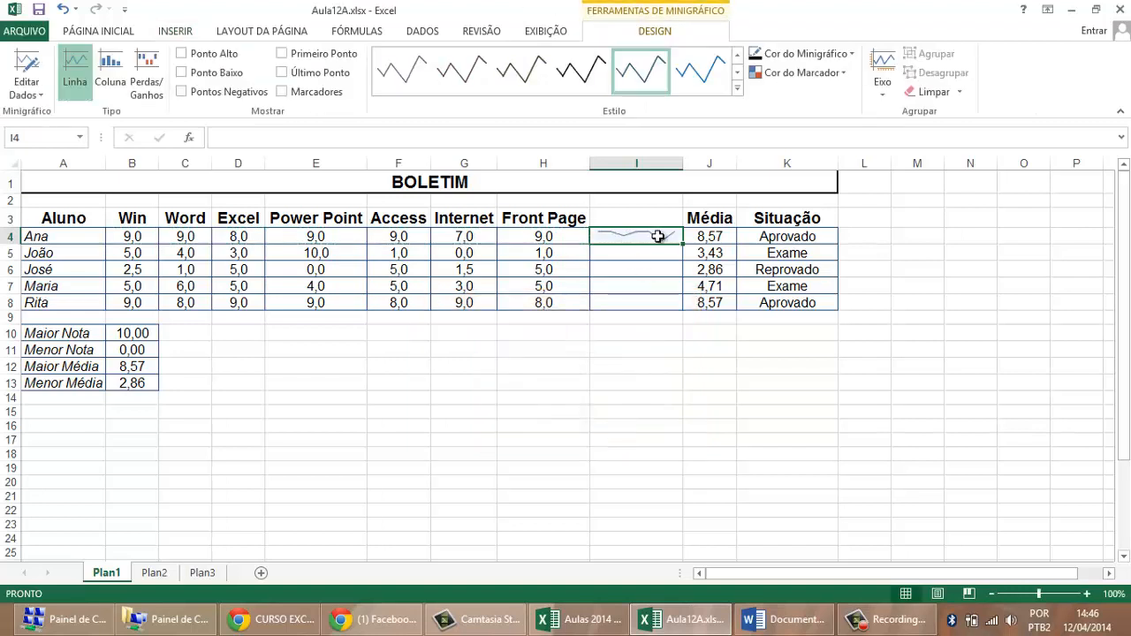
- Examine the grades in B4:H4 one by one against the line sparkline in I4
left_click_drag(139, 236, 550, 237)
left_click(480, 495)
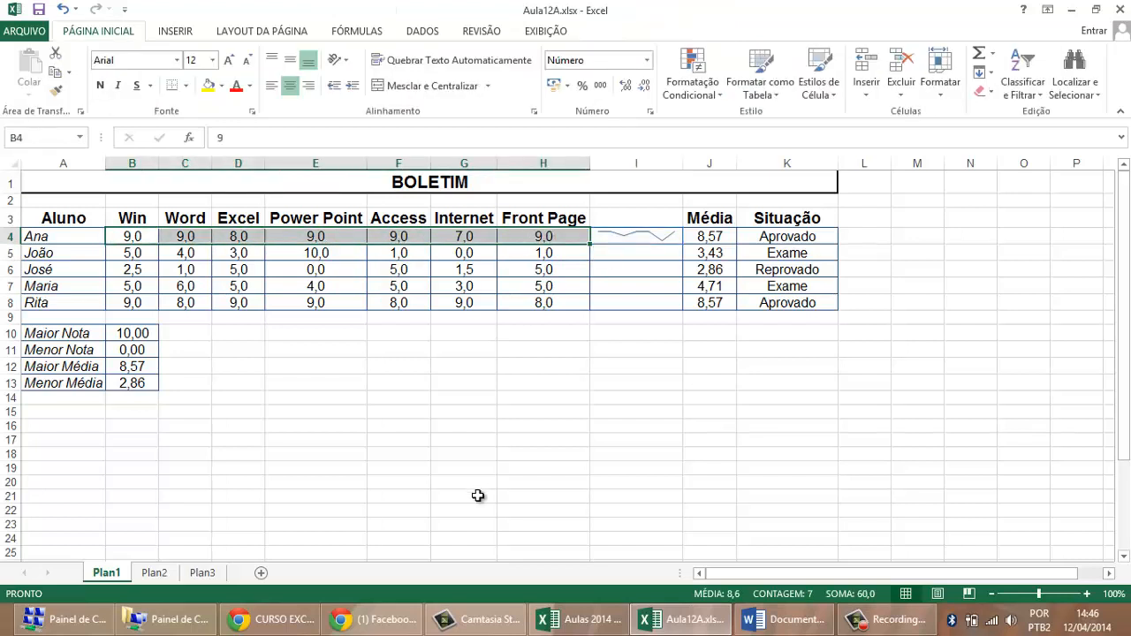
left_click(132, 234)
left_click(197, 235)
left_click(299, 234)
left_click(384, 234)
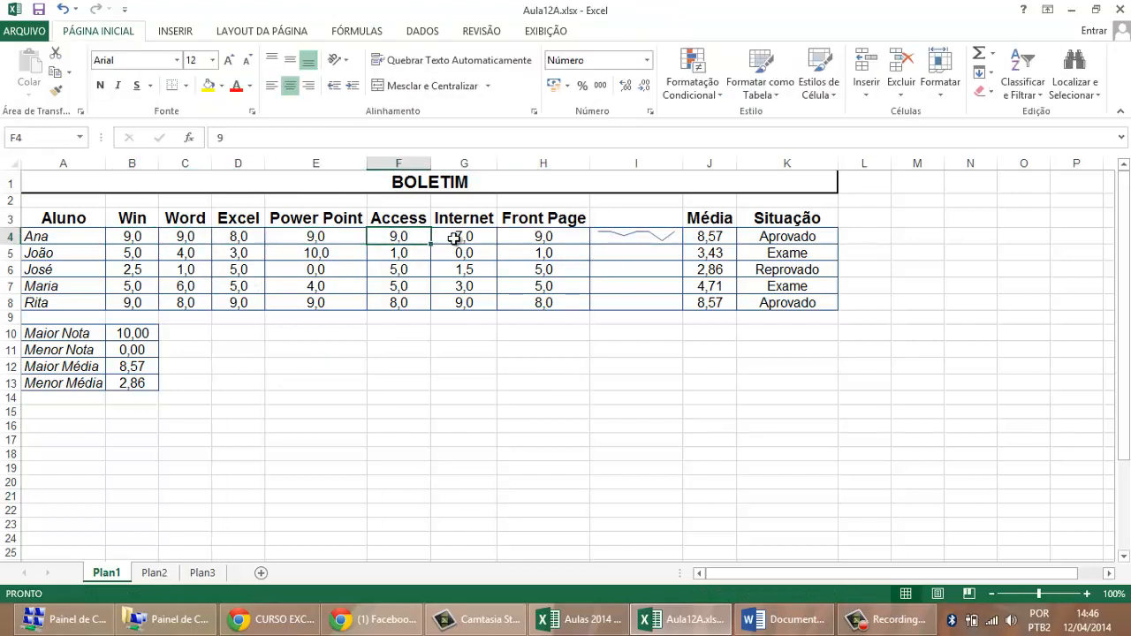
left_click(461, 235)
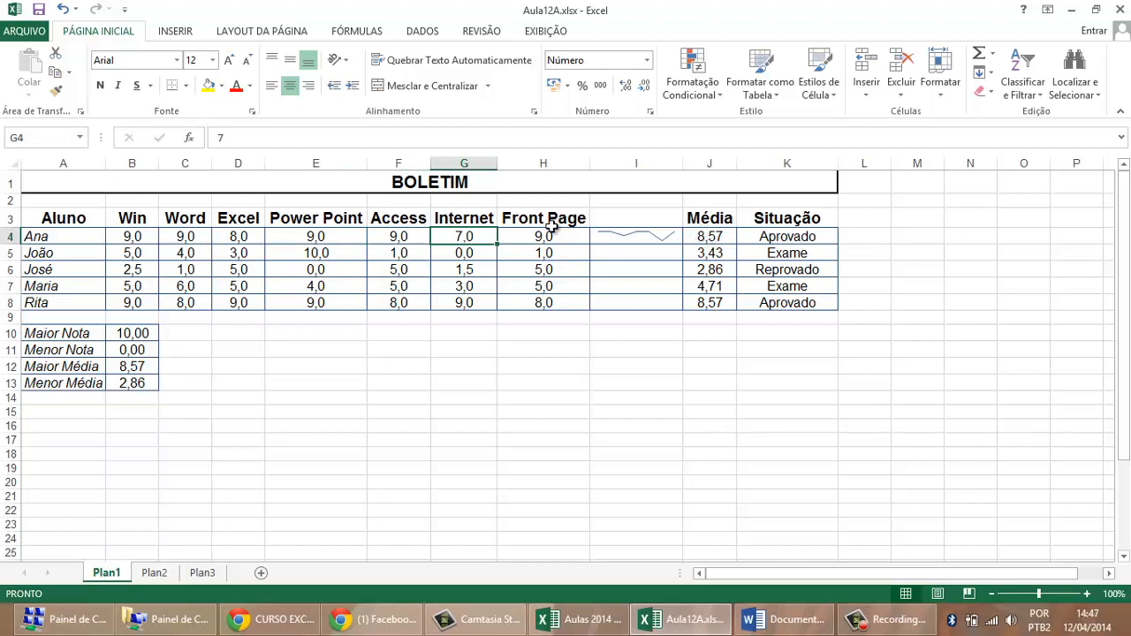
- Clear the grades in B4:H4 and enter 10 for Win and 5 for Word in row 4
left_click_drag(546, 235, 130, 236)
key("Delete")
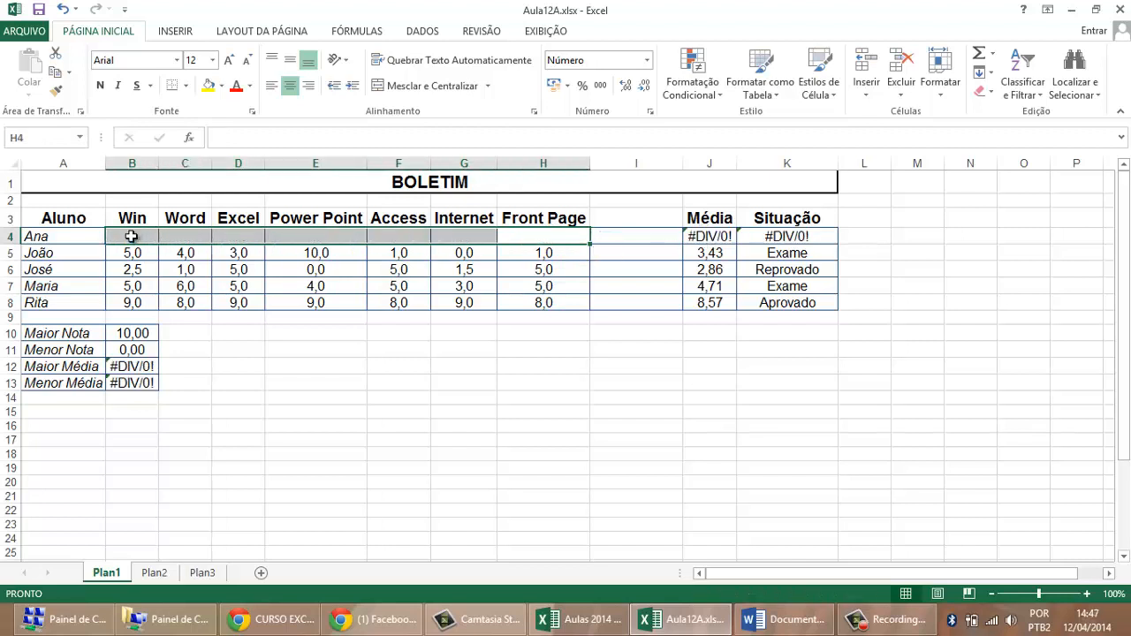
left_click(131, 236)
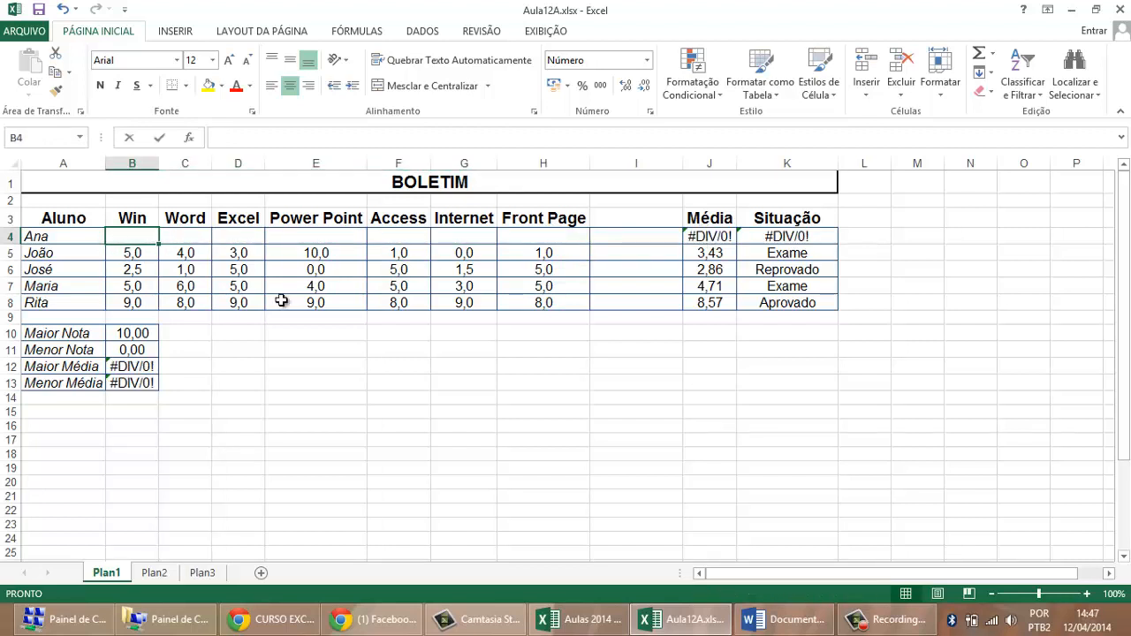
type("10")
key("Tab")
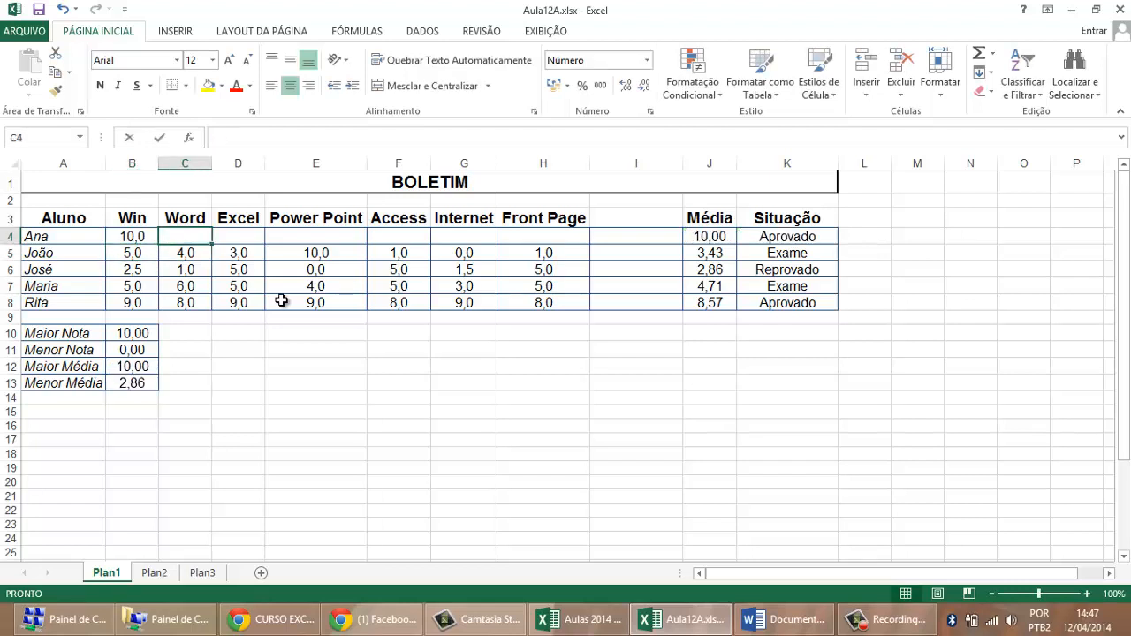
type("5")
key("Return")
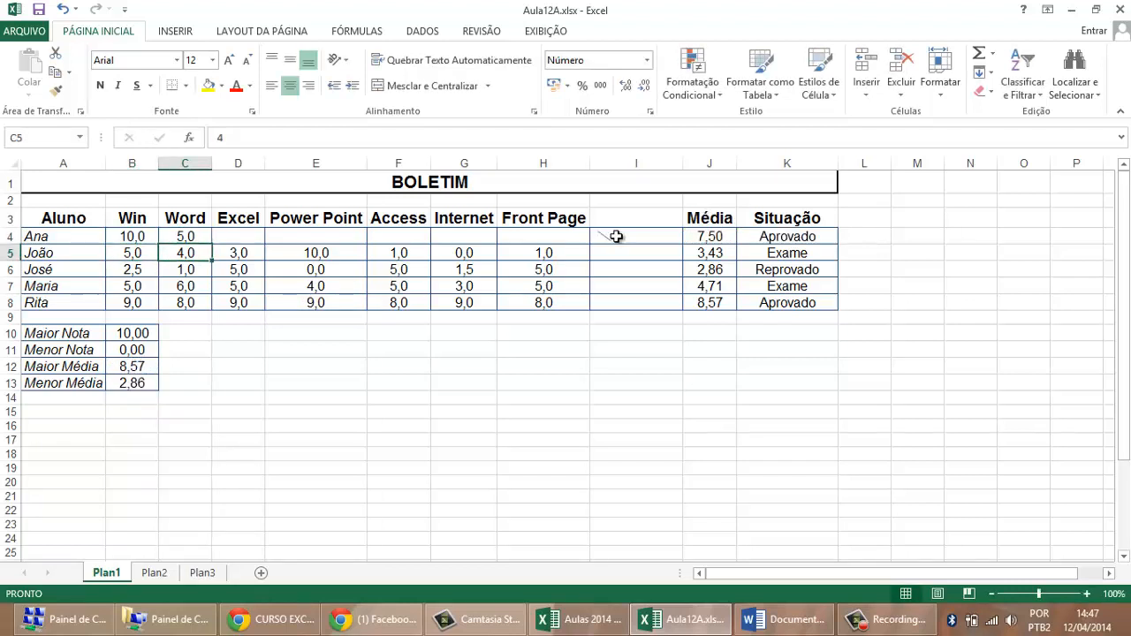
- Enter grades of 9 for Excel and 2 for Power Point in row 4
key("Up")
key("Right")
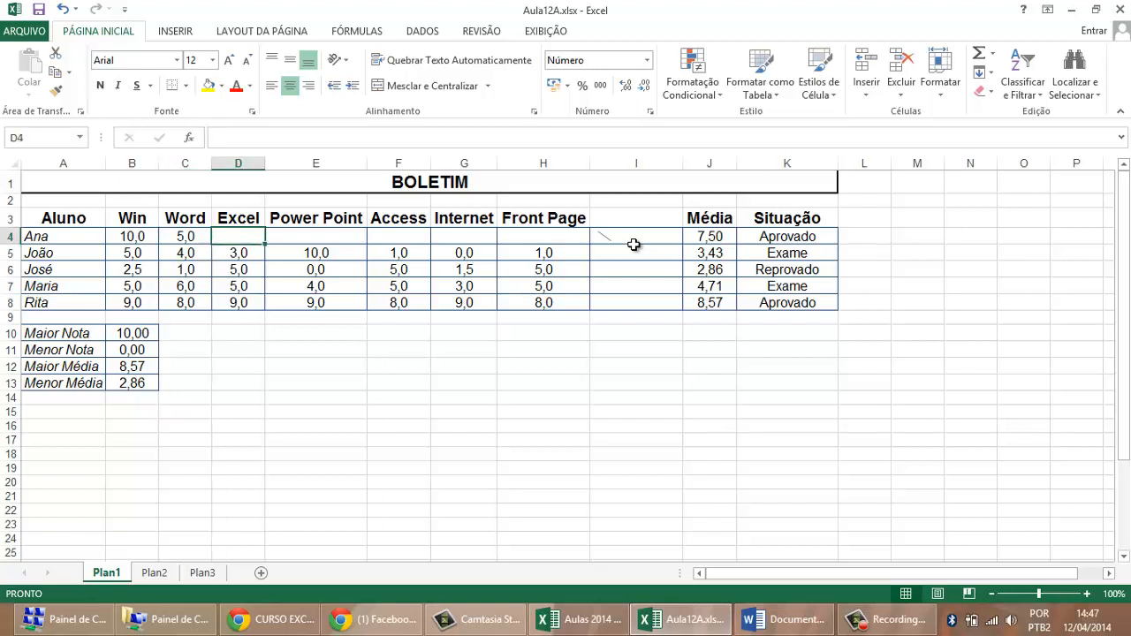
type("9")
key("Return")
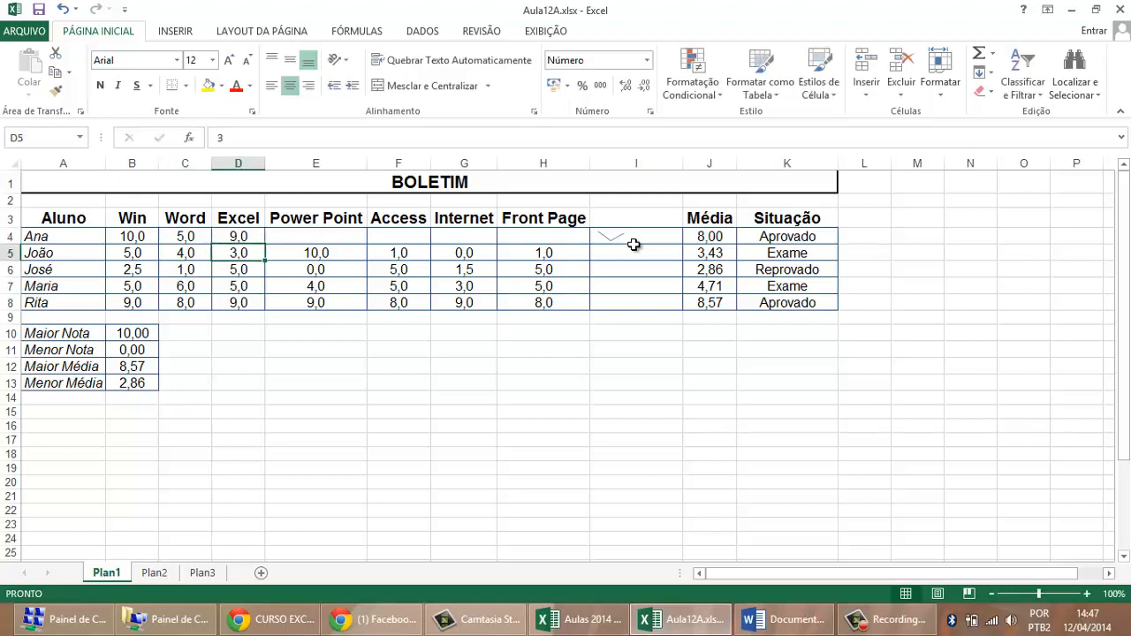
key("Right")
key("Up")
type("2")
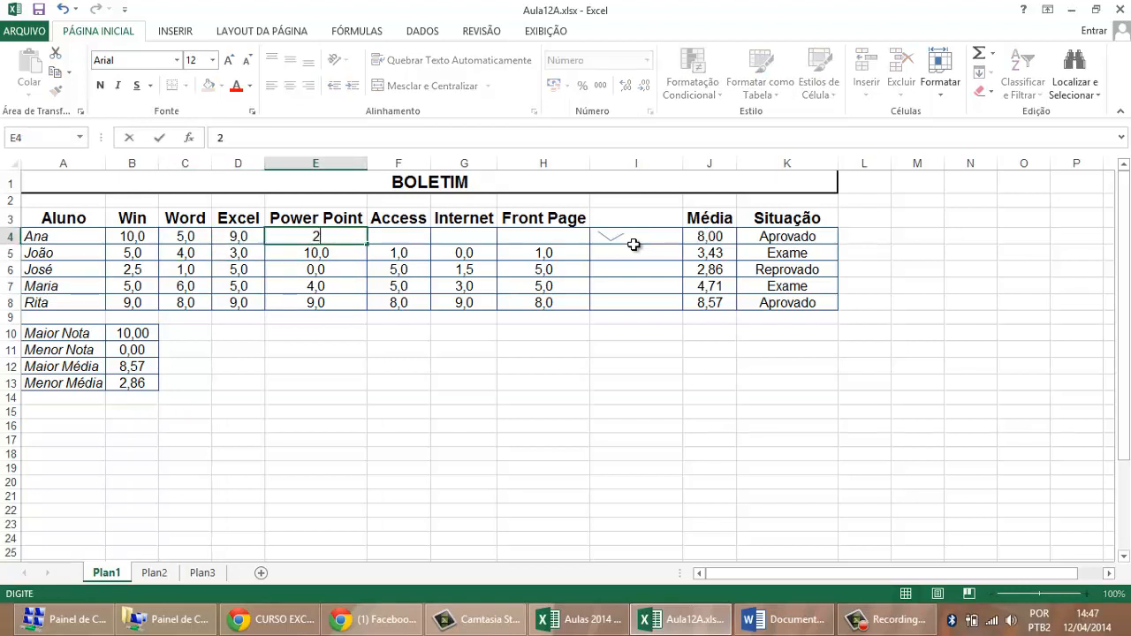
key("Return")
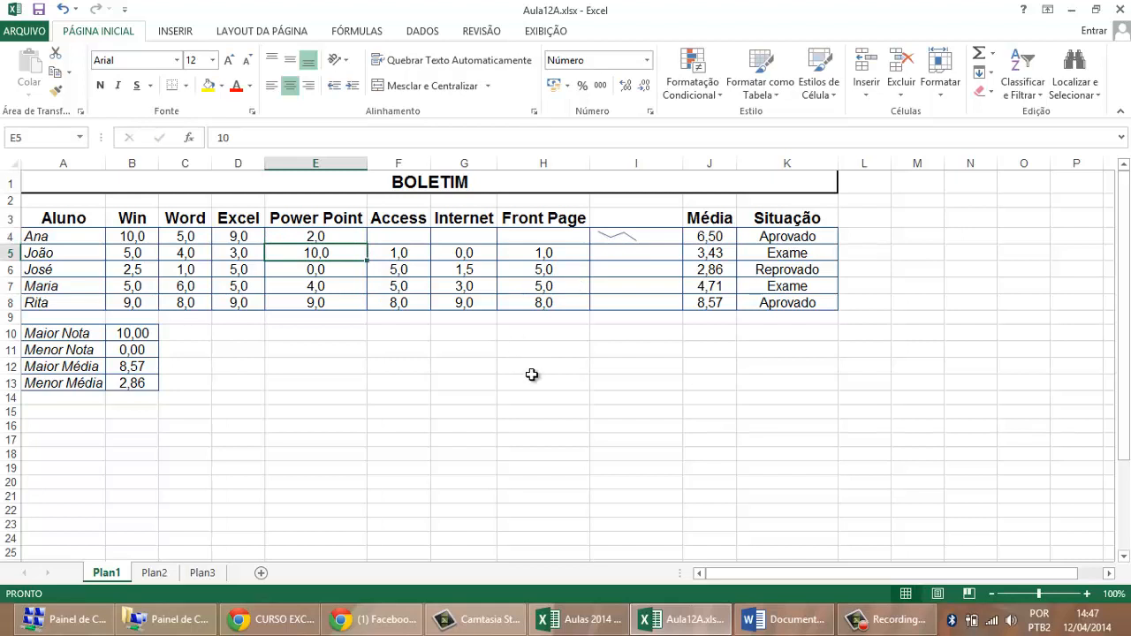
- Enter grades of 8 for Access, 3 for Internet and 7 for Front Page in row 4
key("Right")
key("Up")
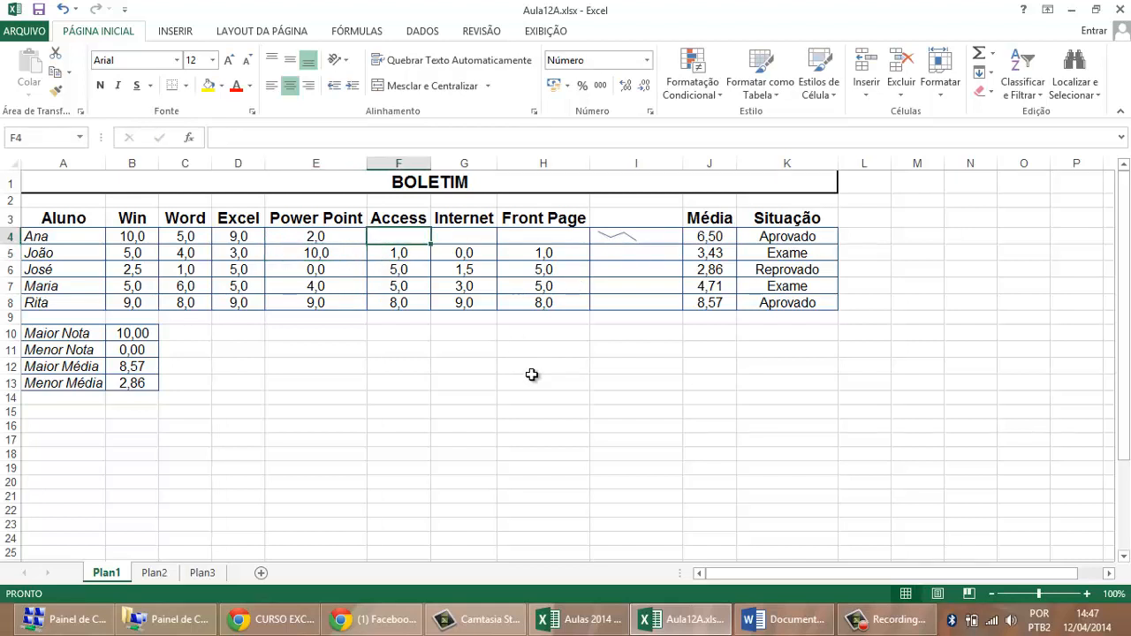
type("8")
key("Return")
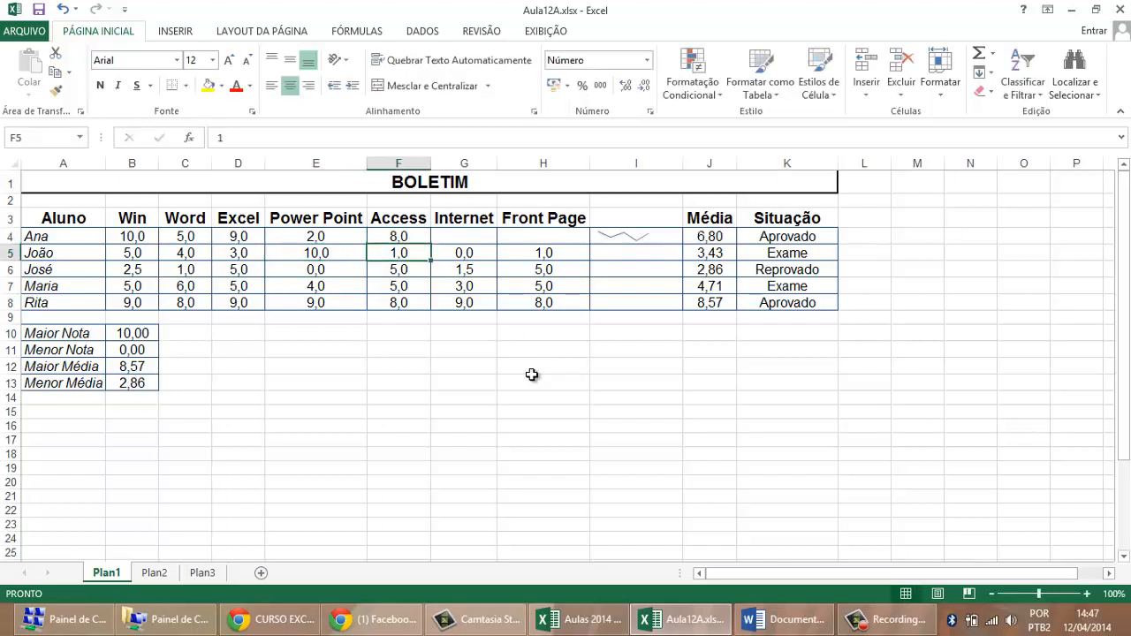
key("Right")
key("Up")
type("3")
key("Return")
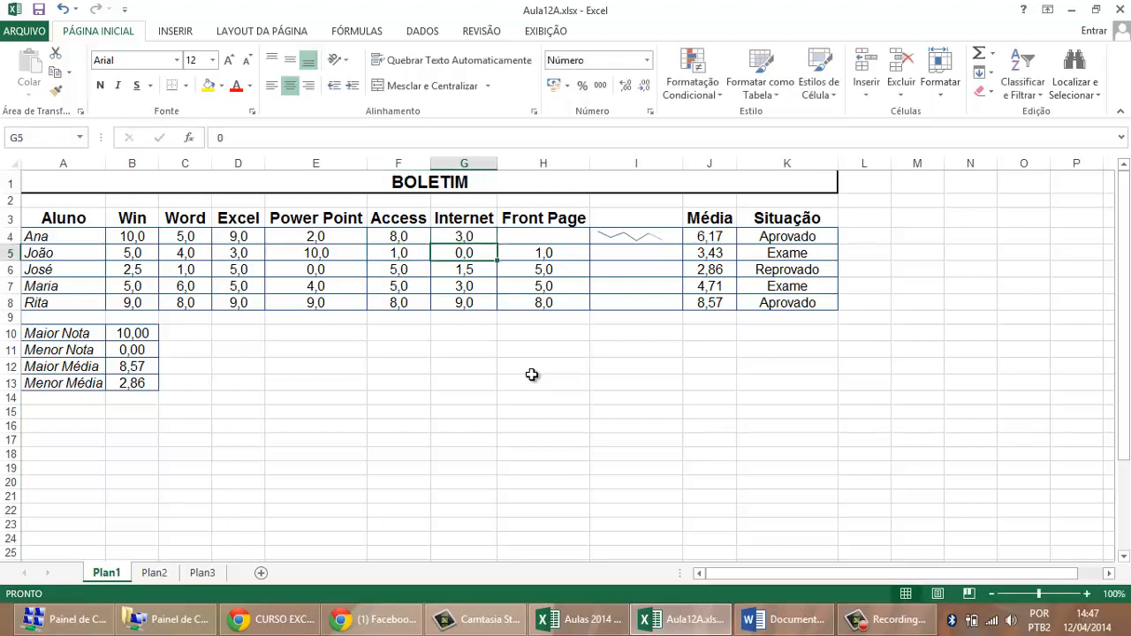
key("Right")
key("Up")
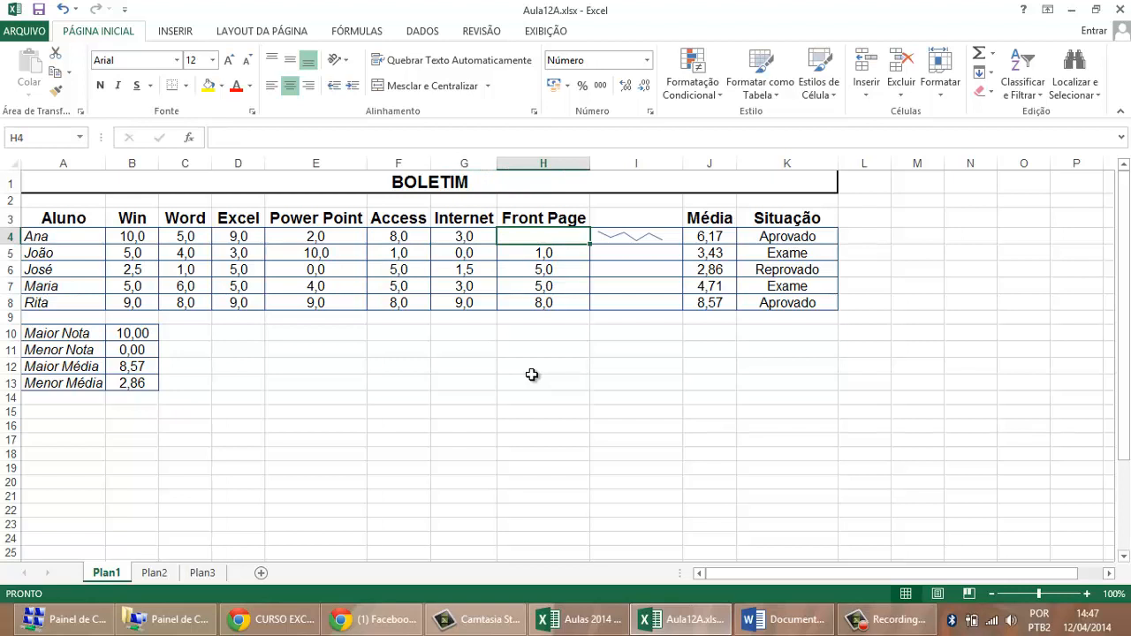
type("7")
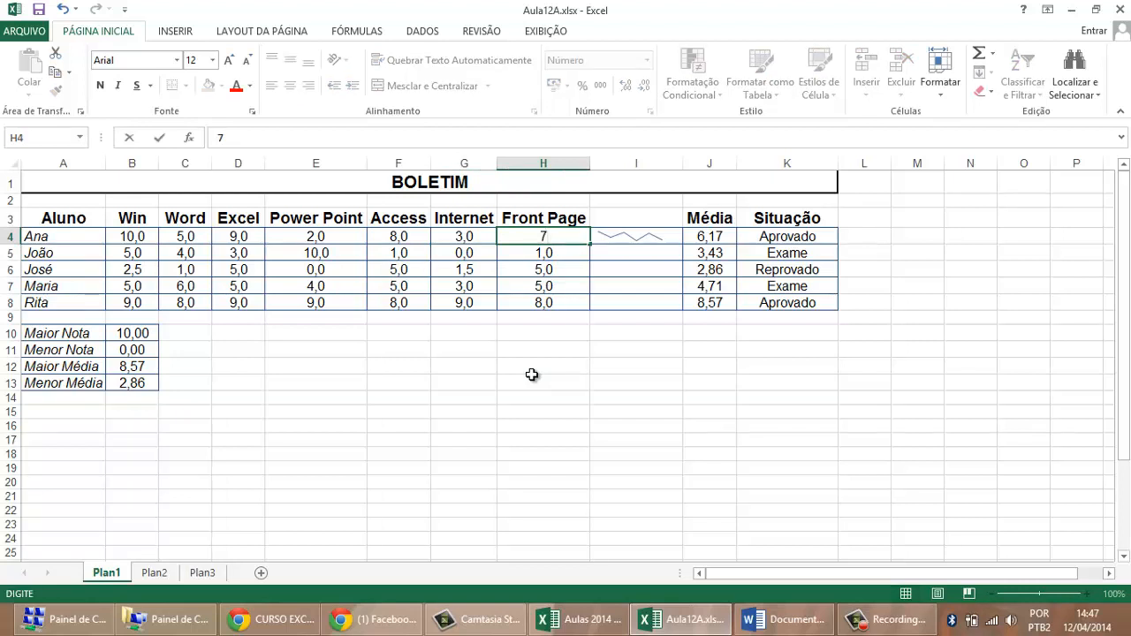
key("Return")
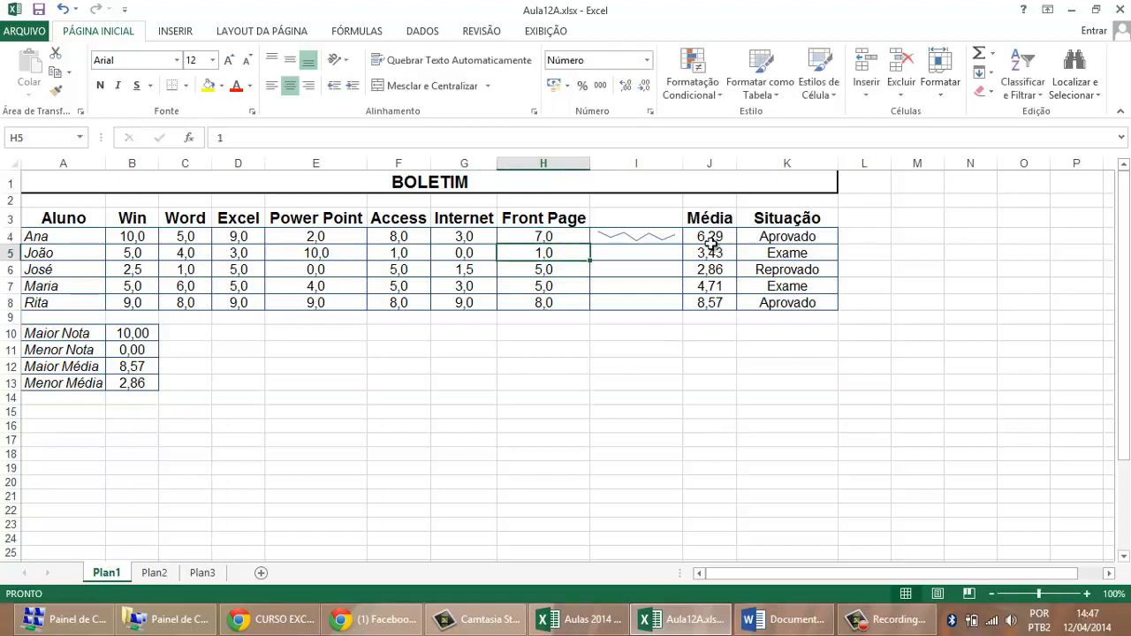
- Fill the sparkline from I4 down to I8 for the remaining students and deselect the range
left_click(651, 236)
left_click_drag(685, 244, 682, 310)
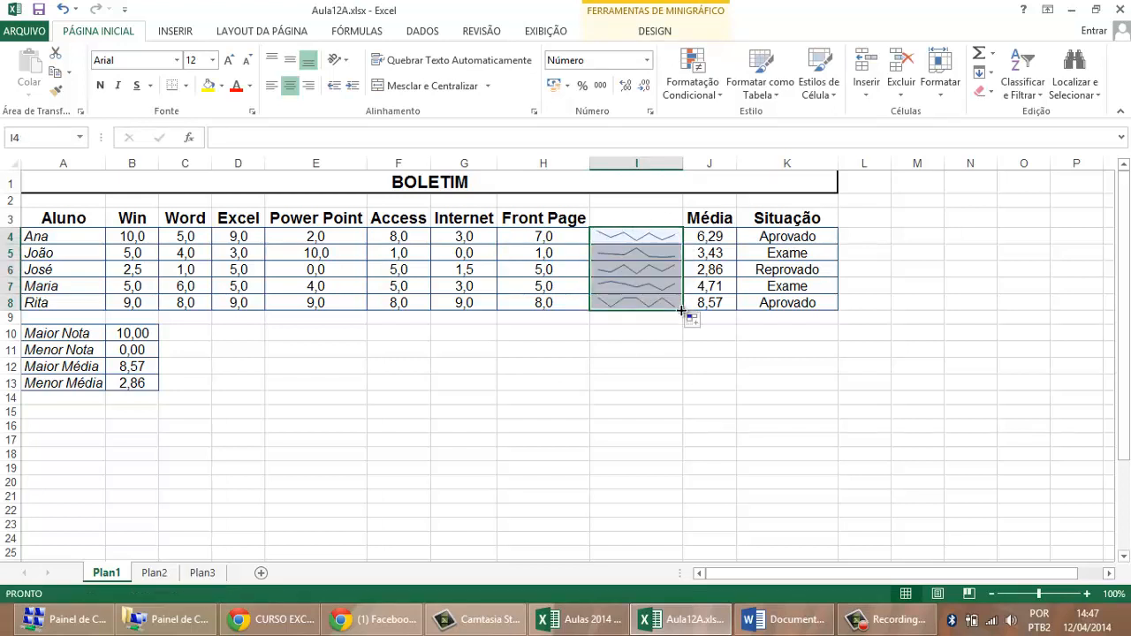
left_click(568, 350)
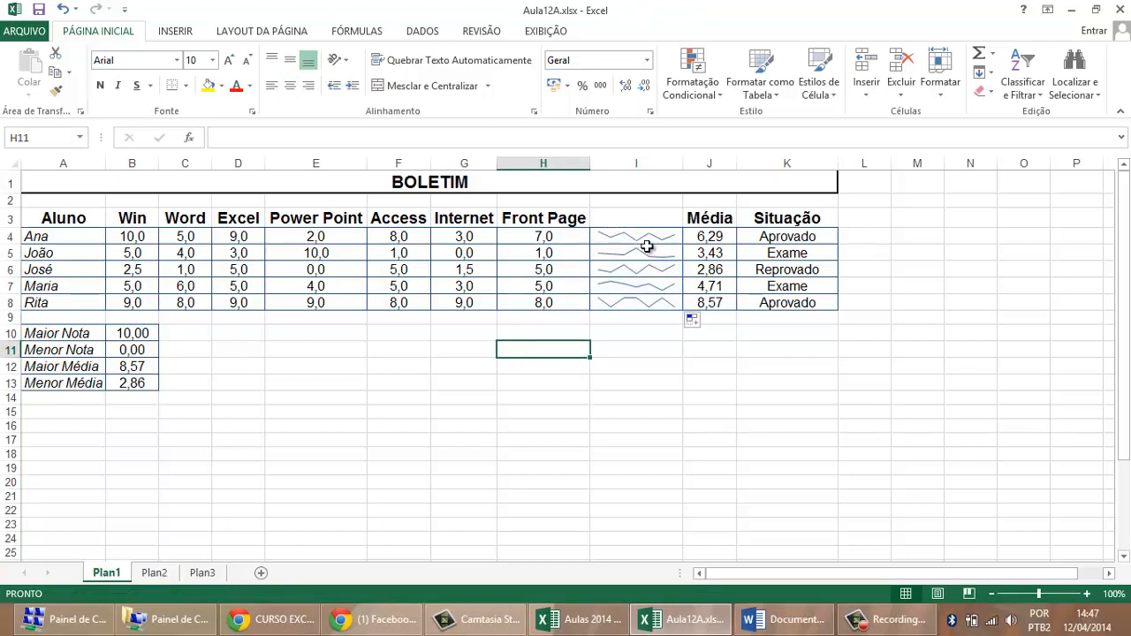
- Enter grades of 6 for Word, 7,5 for Excel and 8 for Power Point in row 5
left_click_drag(144, 236, 535, 238)
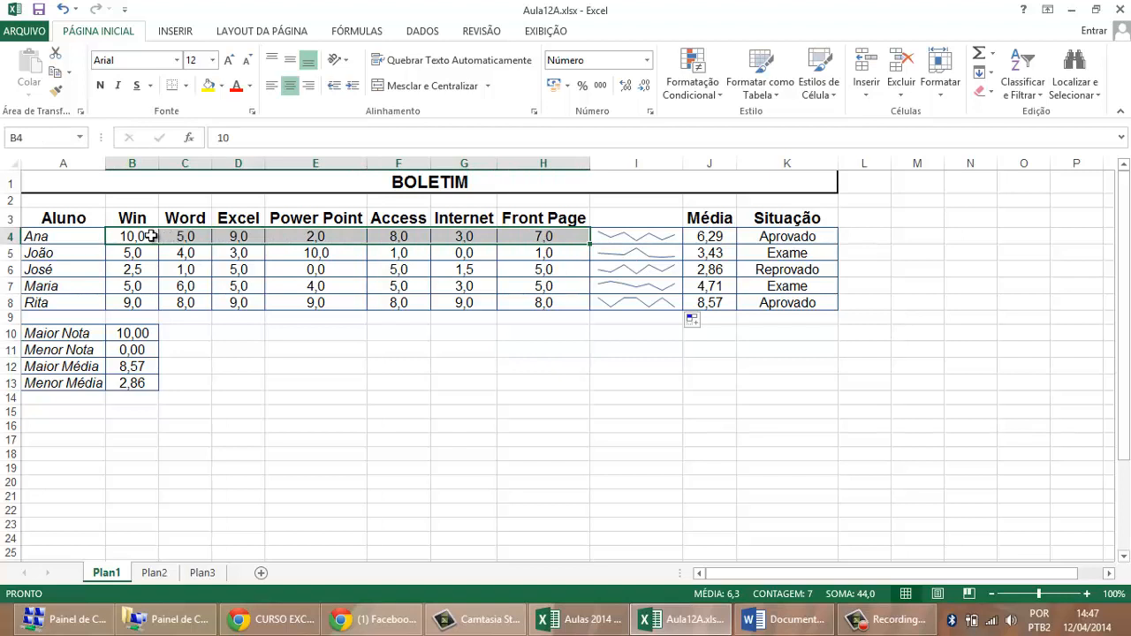
left_click(646, 237)
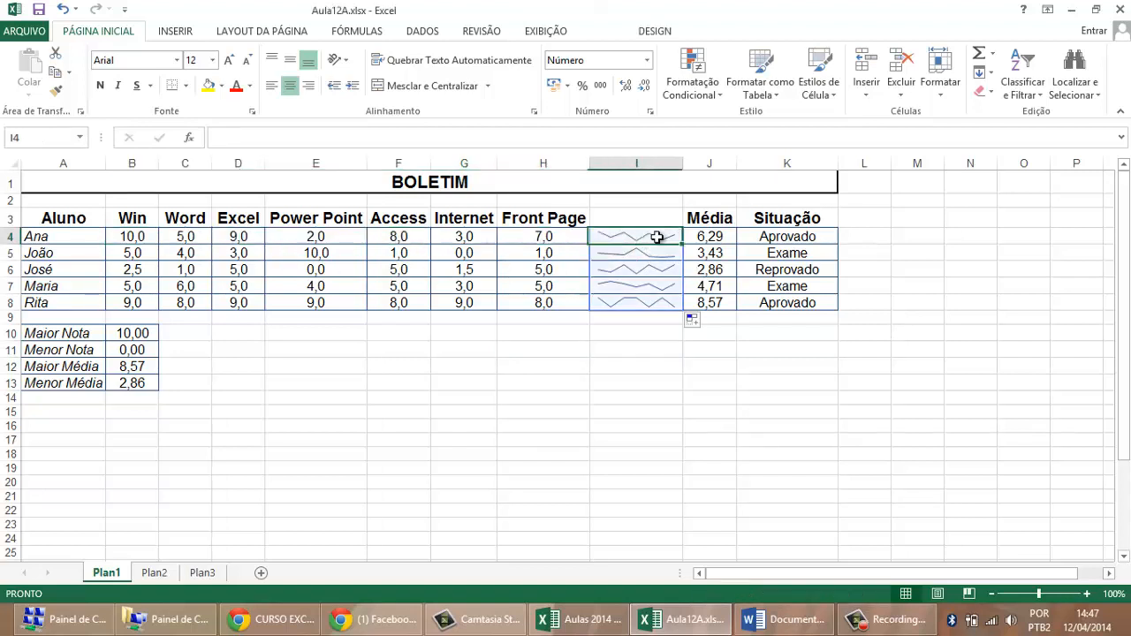
left_click(150, 255)
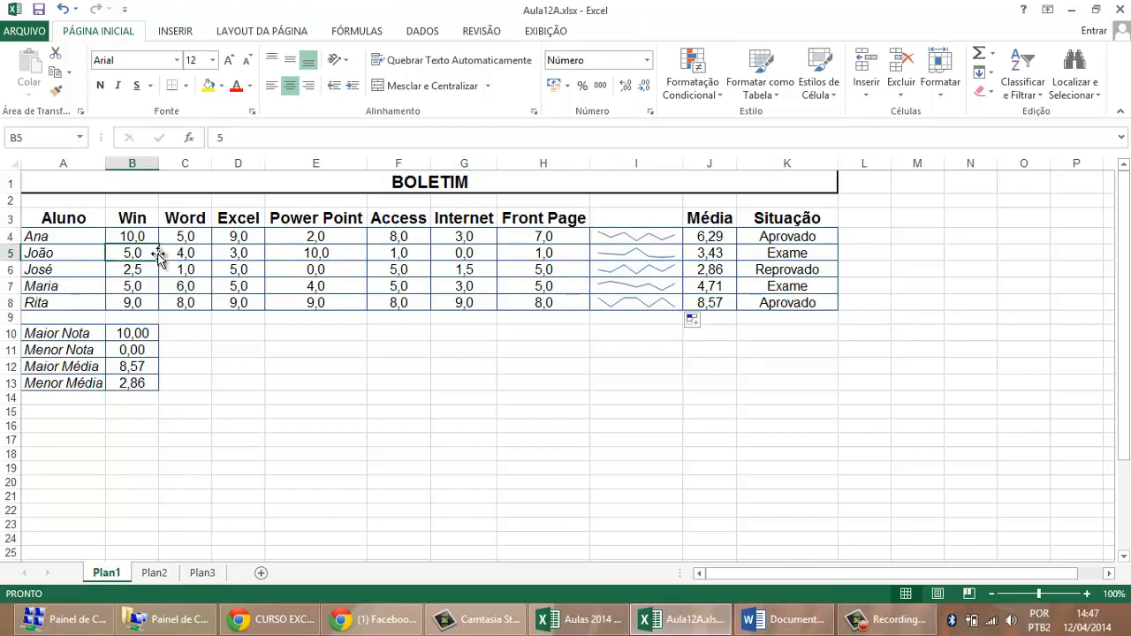
key("Right")
type("6")
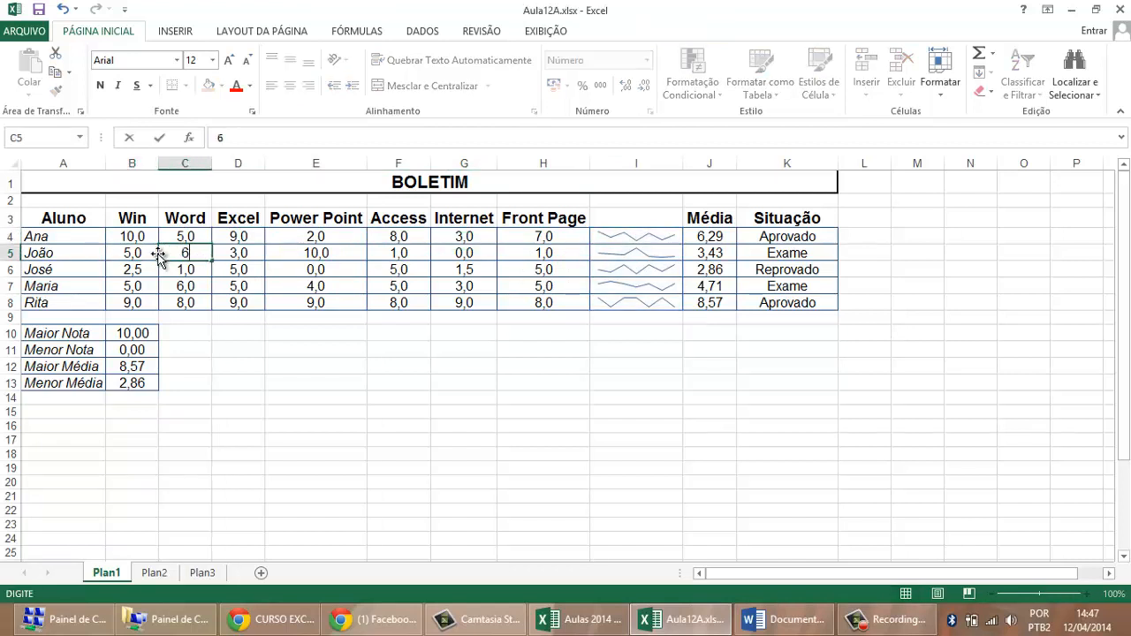
key("Right")
type("7,5")
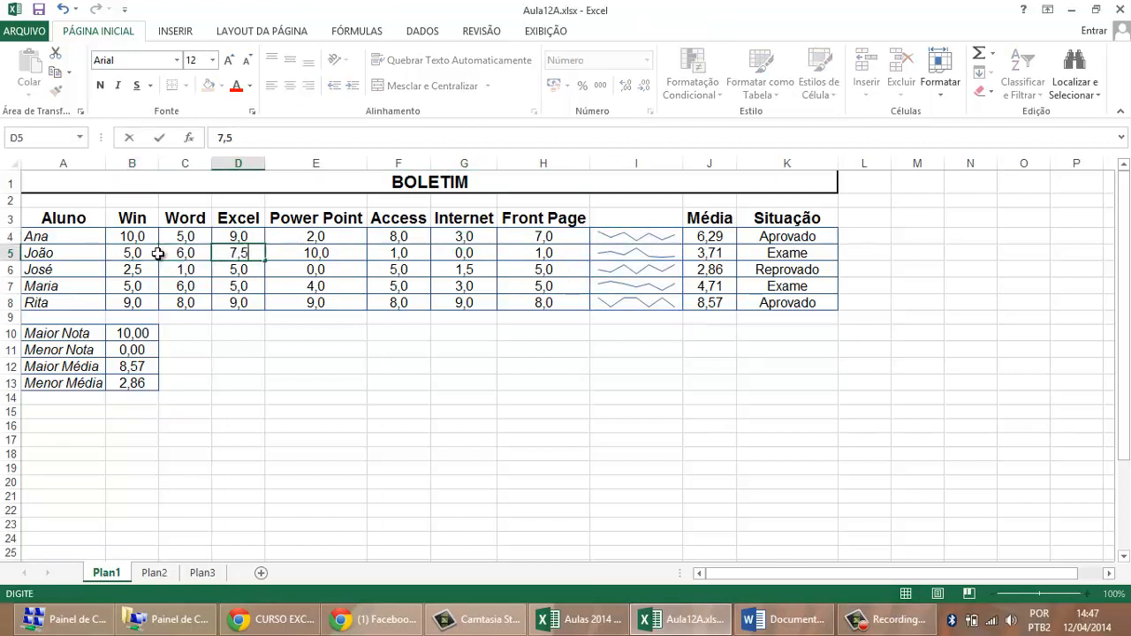
key("Right")
type("8")
key("Return")
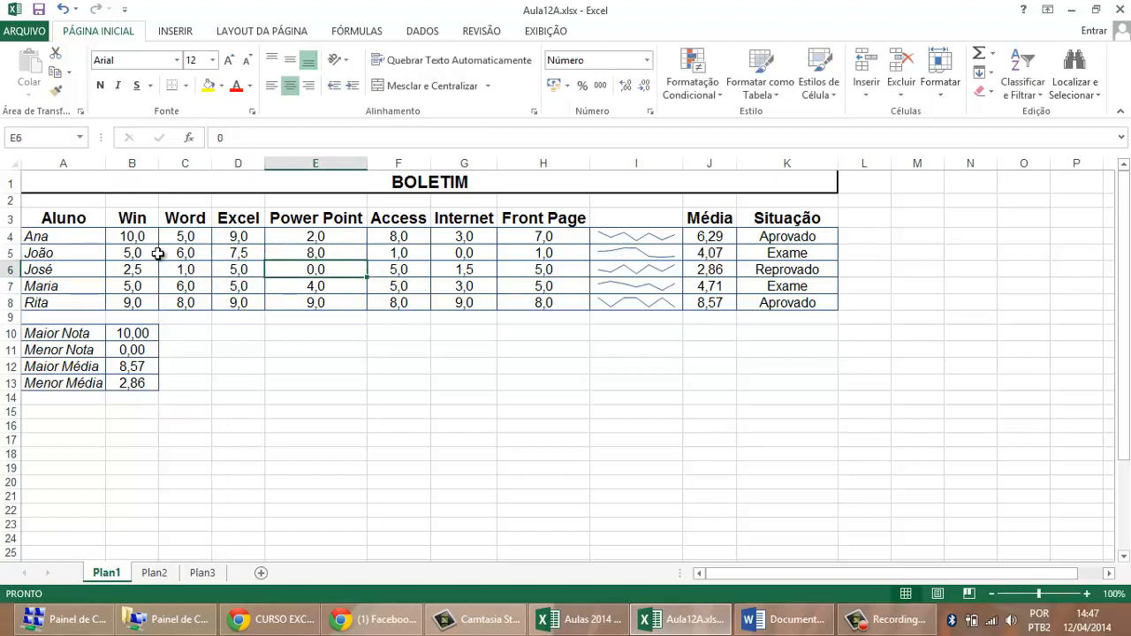
- Enter grades of 7 for Access, 9 for Internet and 10 for Front Page in row 5
key("Right")
key("Up")
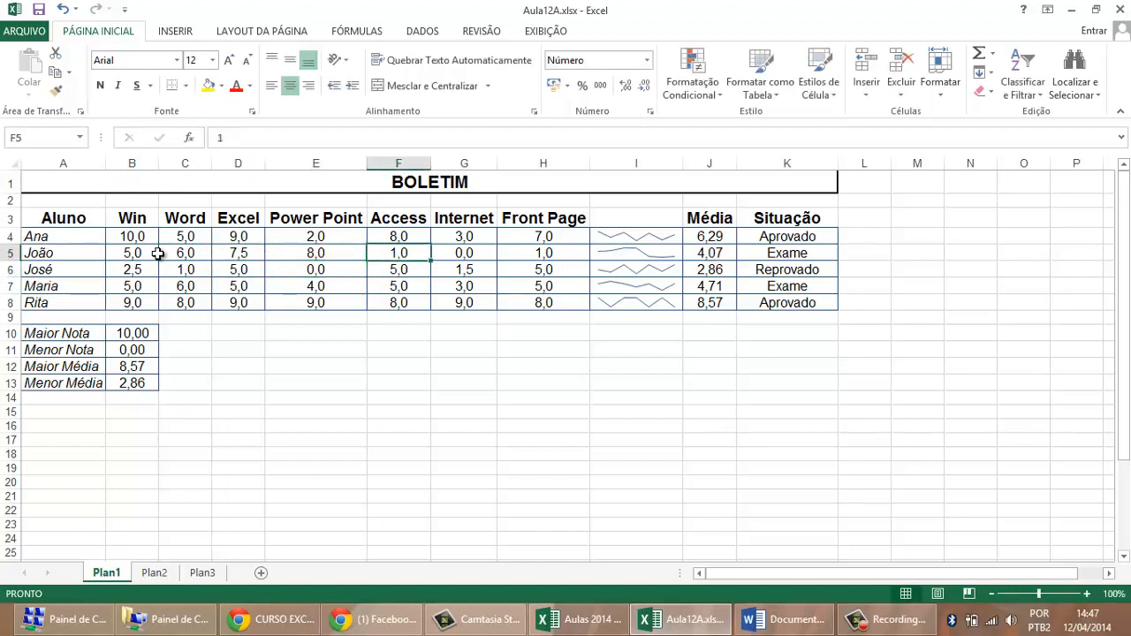
type("7")
key("Right")
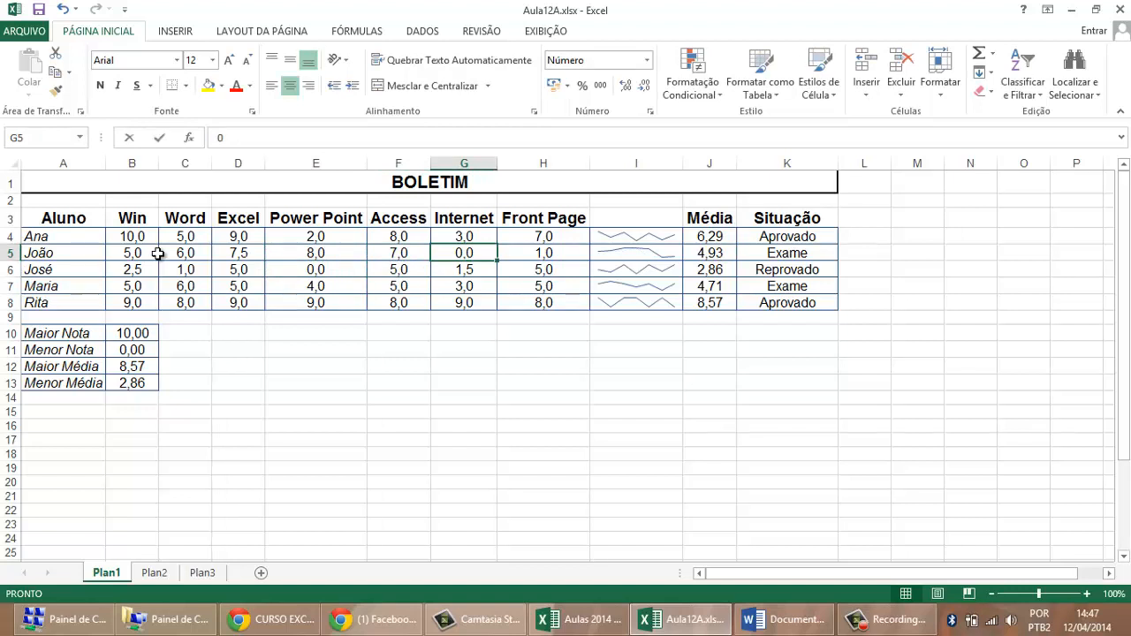
type("9")
key("Right")
type("10")
key("Return")
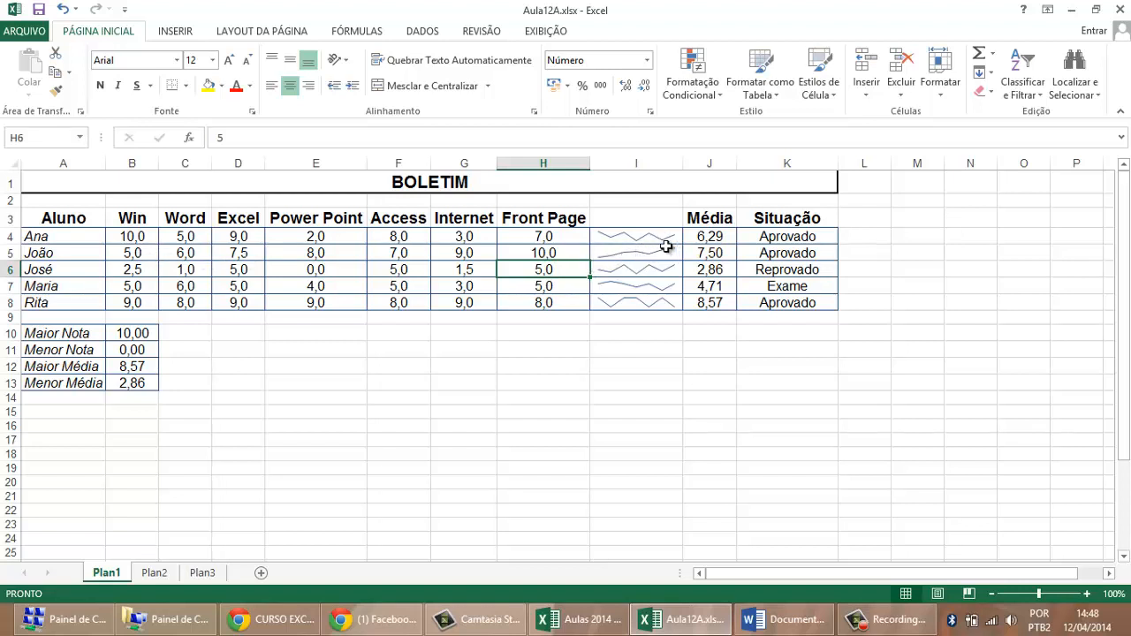
left_click_drag(653, 233, 657, 301)
left_click(657, 364)
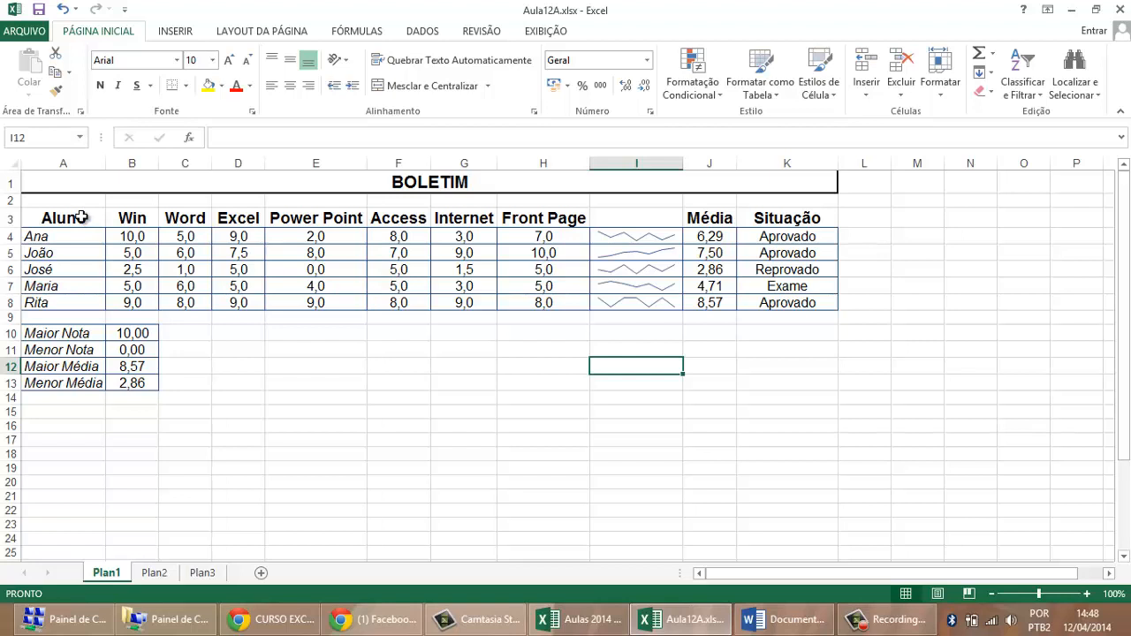
- Insert a clustered column chart from the Aluno and Média columns, A3:A8 and J3:J8
left_click_drag(81, 218, 83, 302)
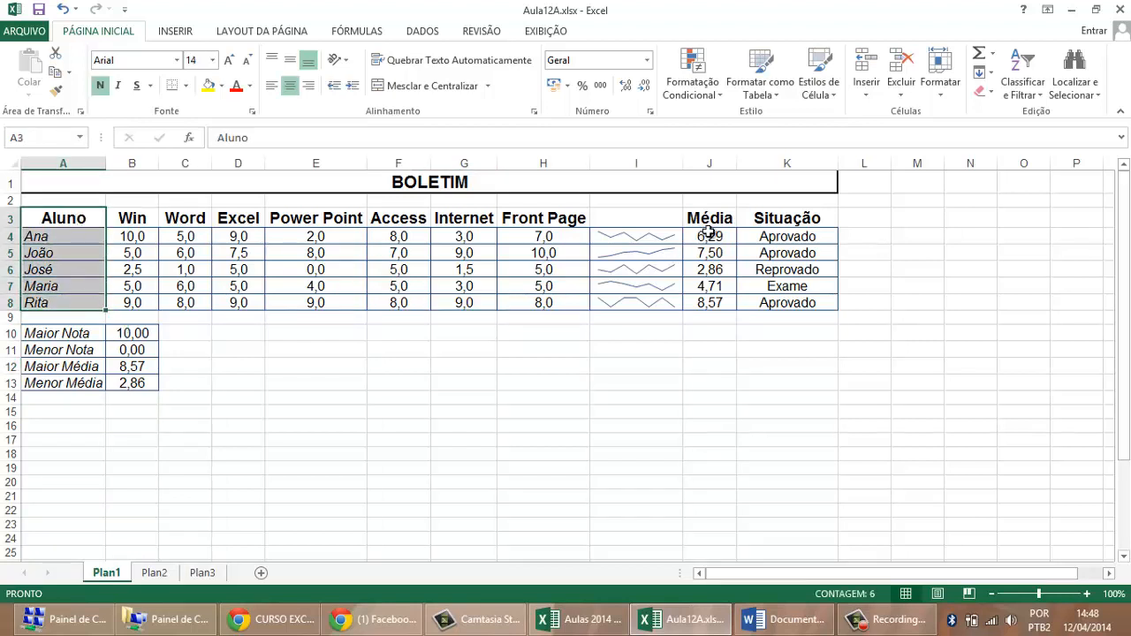
left_click_drag(710, 220, 698, 311, "ctrl")
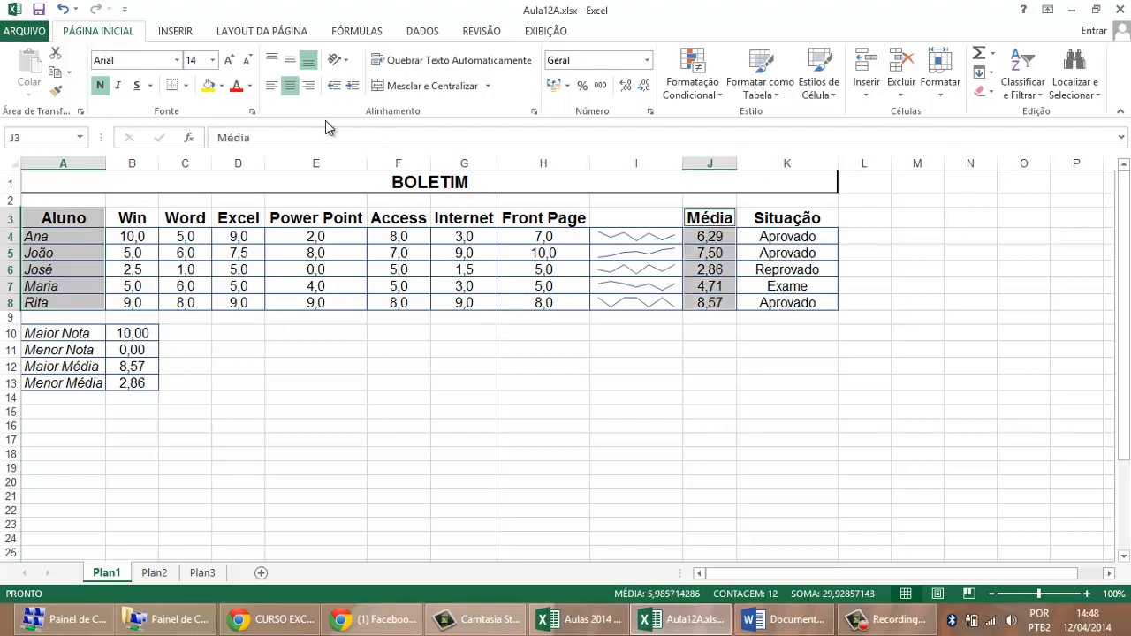
left_click(186, 33)
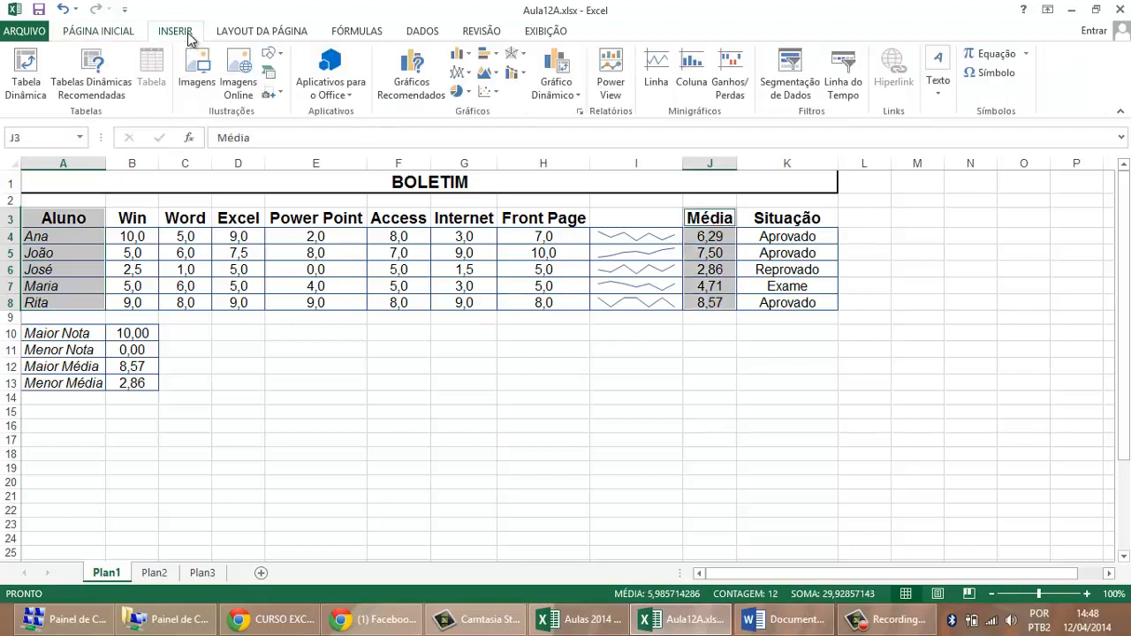
left_click(460, 55)
left_click(472, 106)
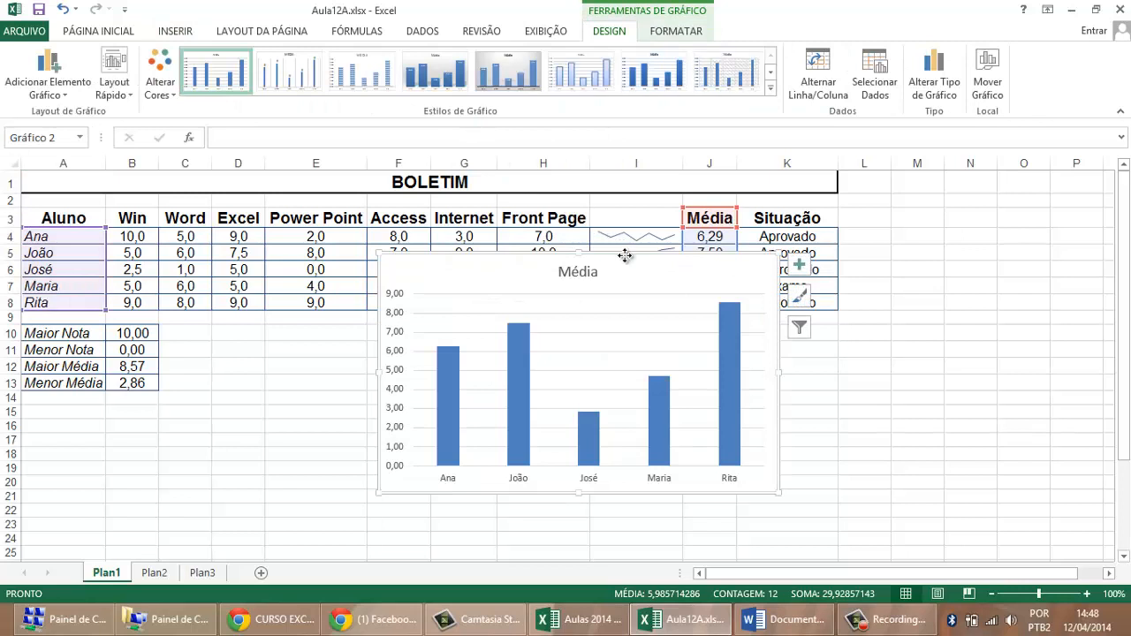
- Move the Média chart directly below the grade table and widen it to span columns C to K
mouse_move(625, 255)
left_mouse_down()
mouse_move(503, 336)
mouse_move(417, 326)
mouse_move(406, 311)
left_mouse_up()
left_click_drag(597, 435, 824, 442)
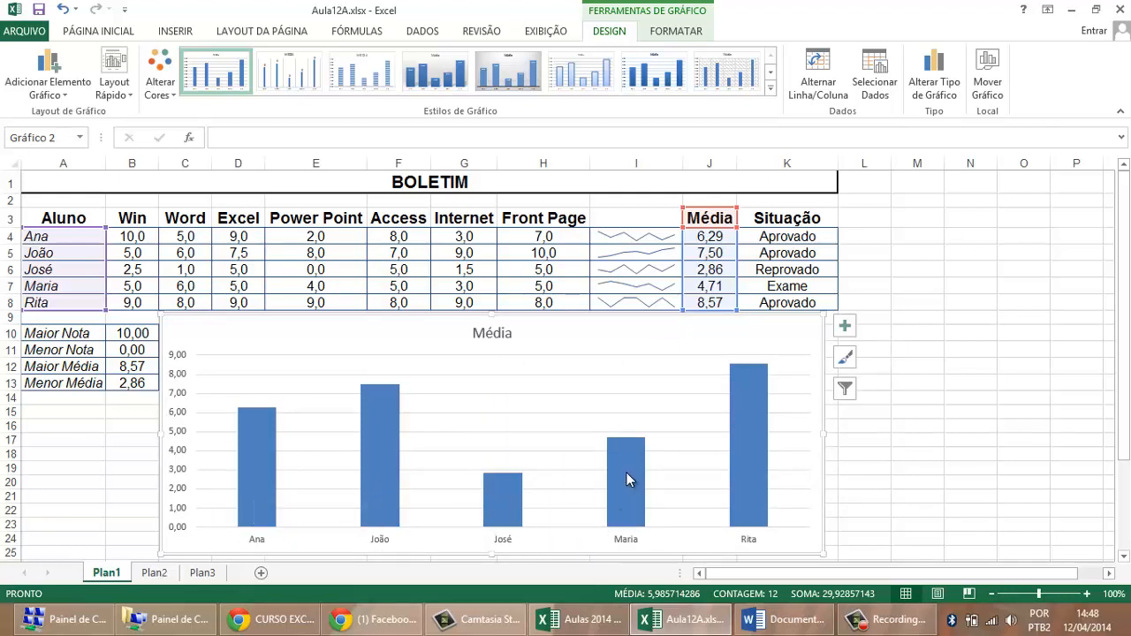
mouse_move(627, 475)
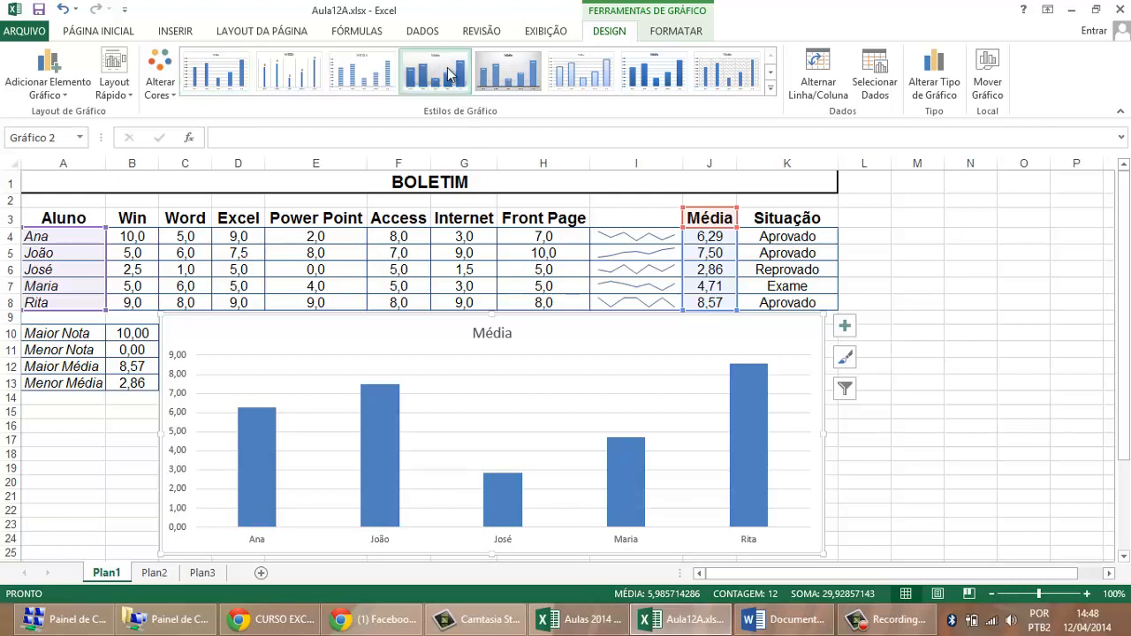
- Apply the chart style with a grey gradient background, wide columns and white data labels to the Média chart
left_click(417, 95)
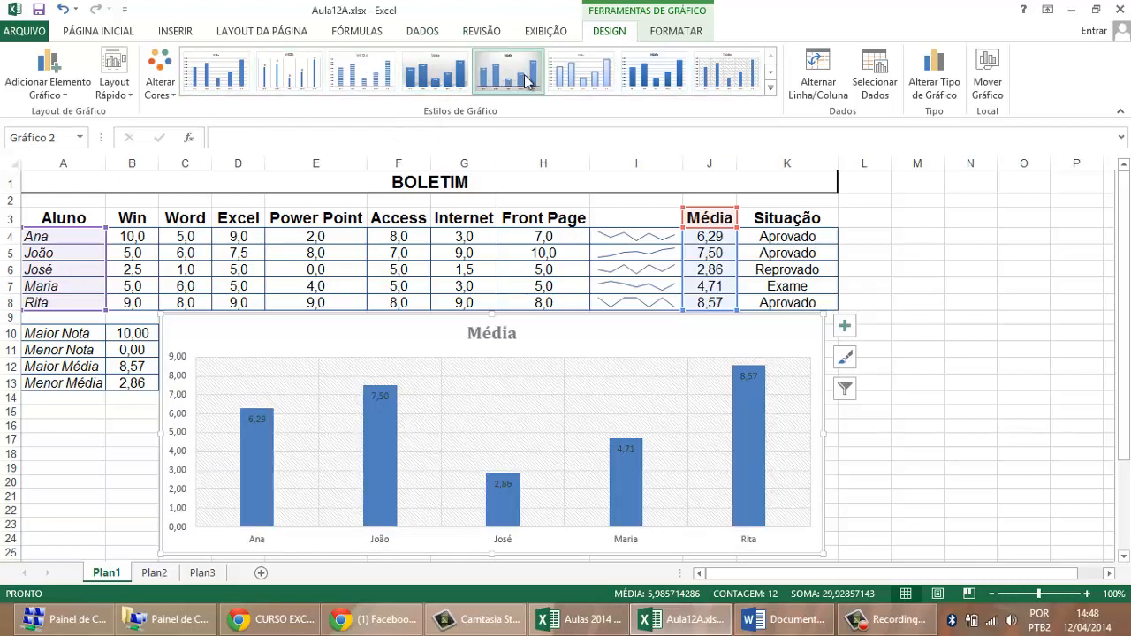
left_click(971, 302)
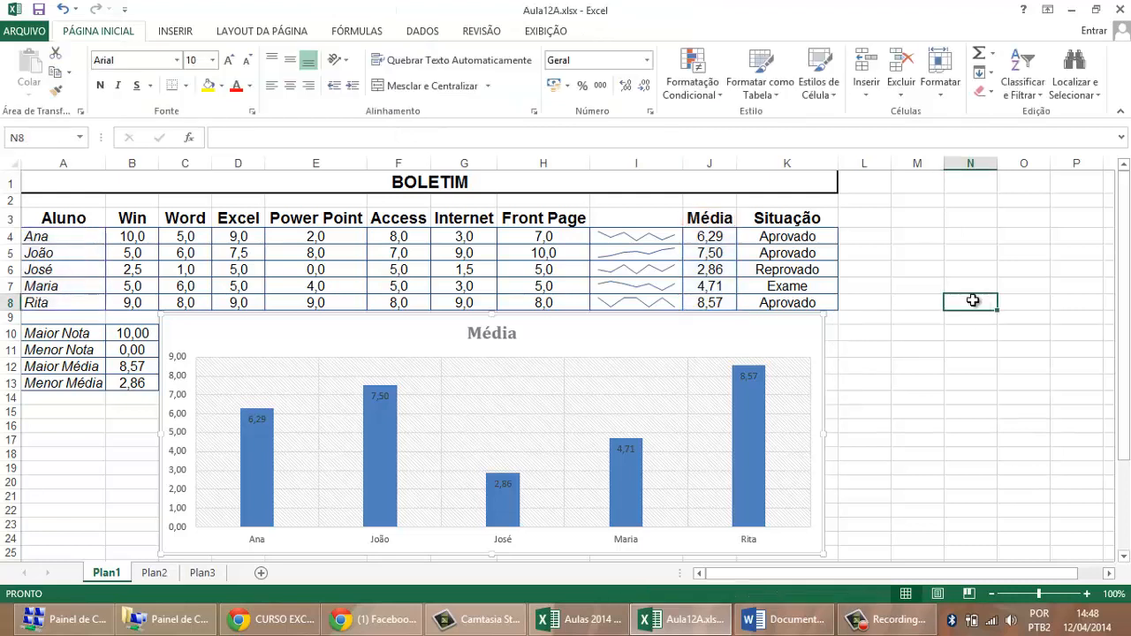
left_click(804, 320)
left_click(1023, 269)
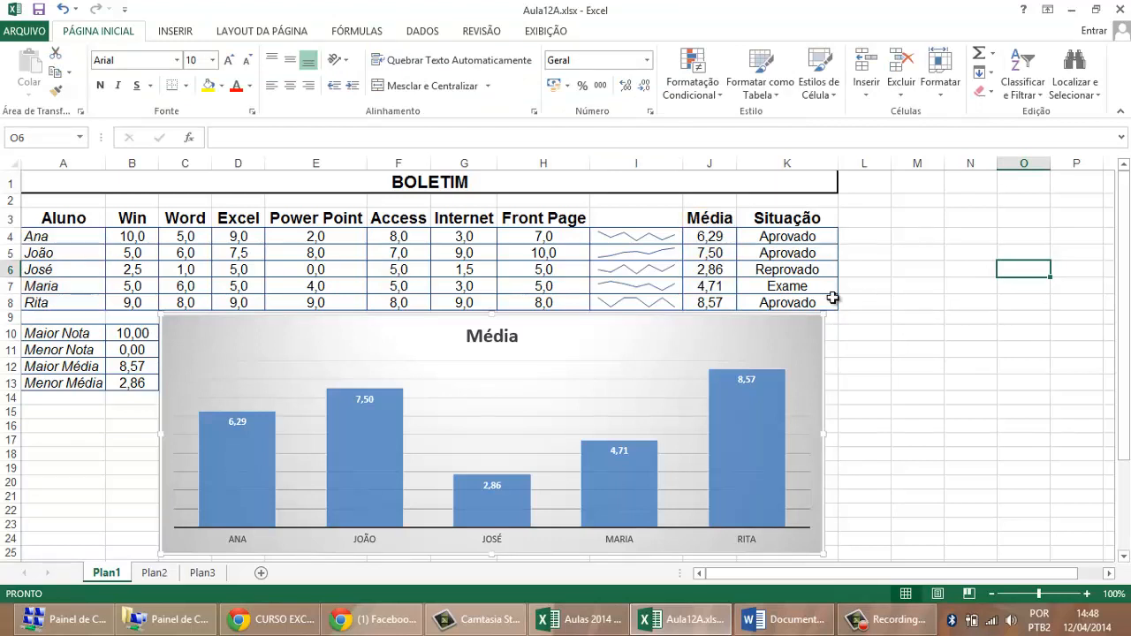
left_click(805, 218)
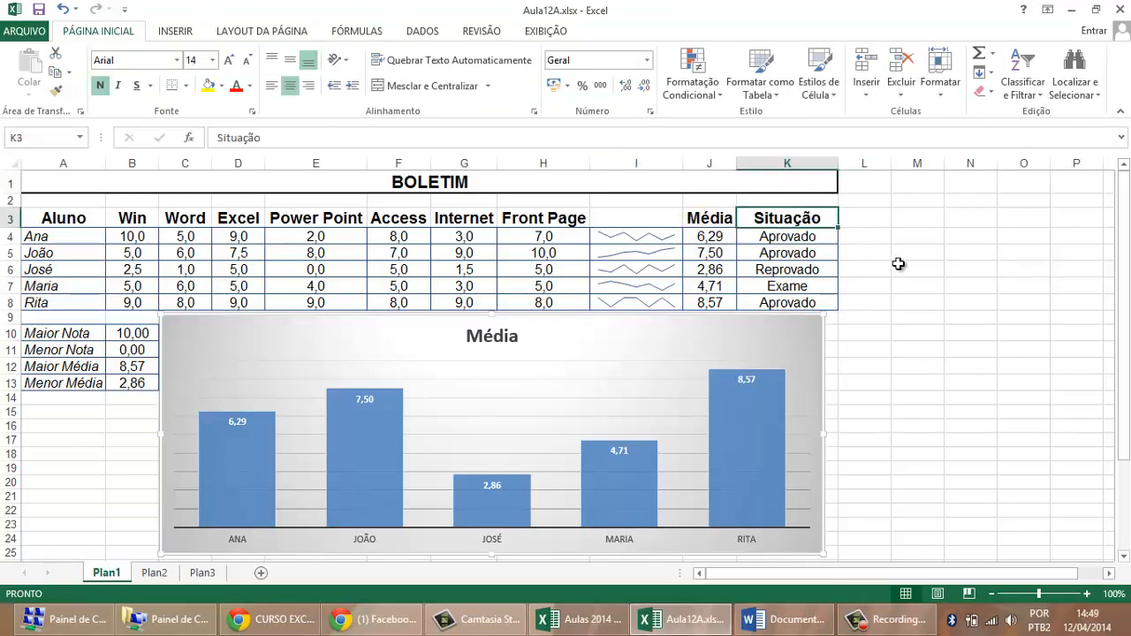
left_click(898, 263)
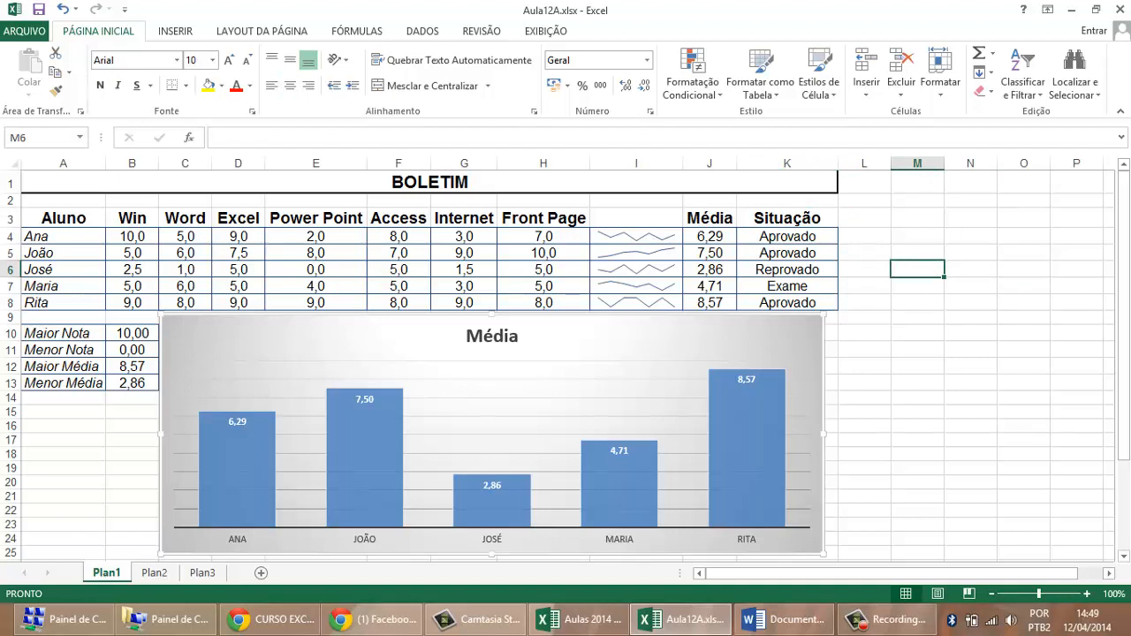
left_click_drag(99, 237, 86, 304)
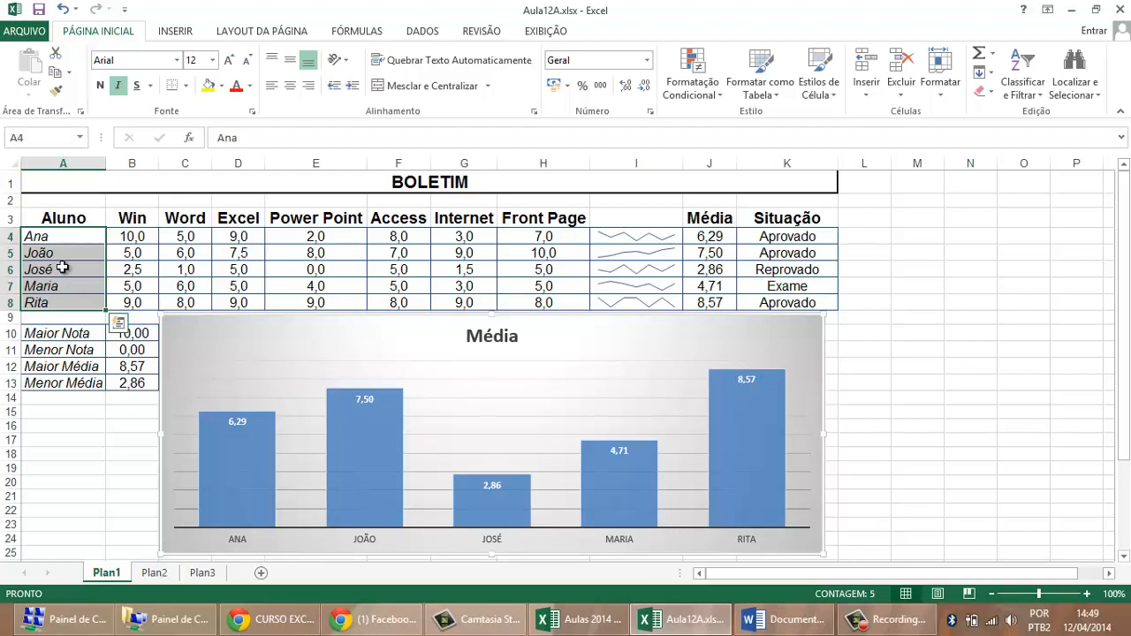
left_click_drag(43, 237, 54, 304)
- Add a filter to the Situação column, K3:K8, and deselect the range
left_click(811, 218)
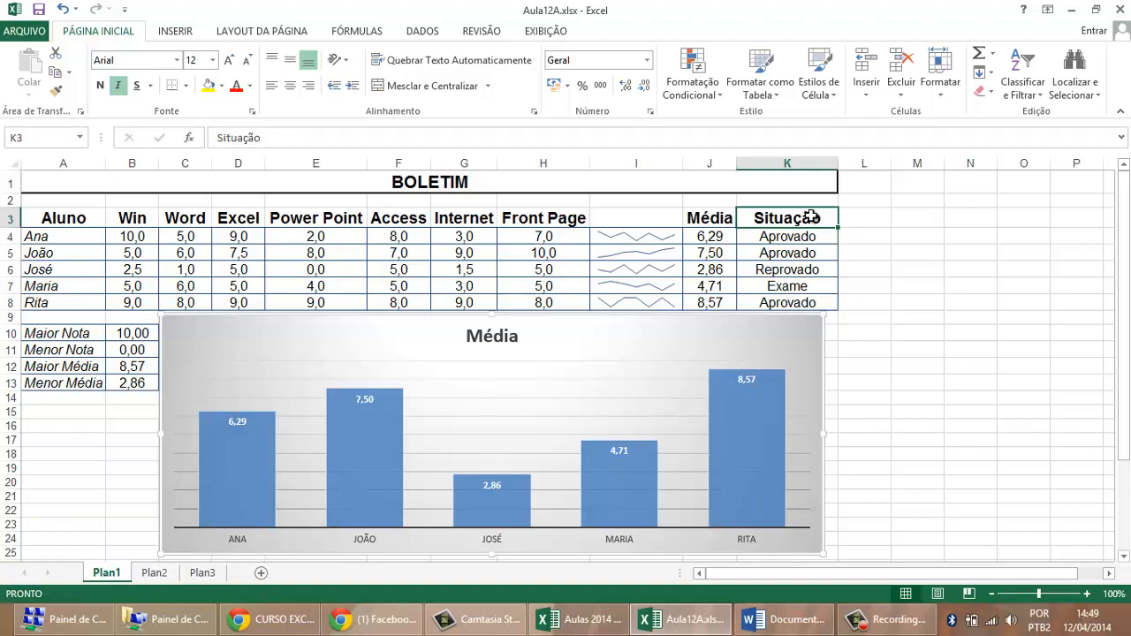
left_click_drag(813, 219, 813, 305)
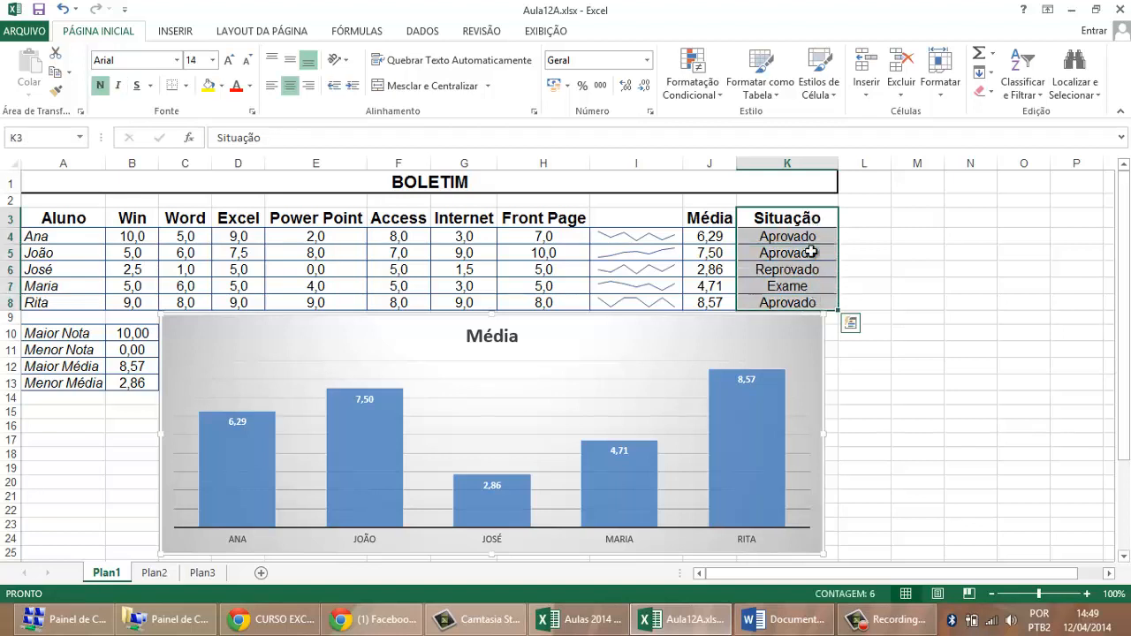
left_click(1023, 73)
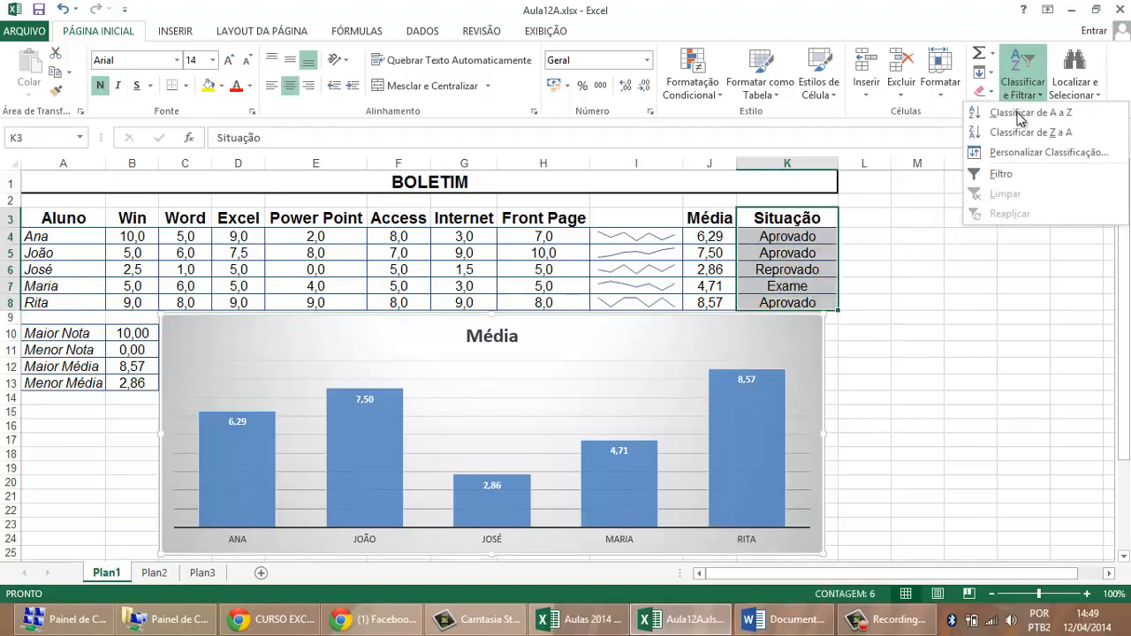
left_click(1012, 174)
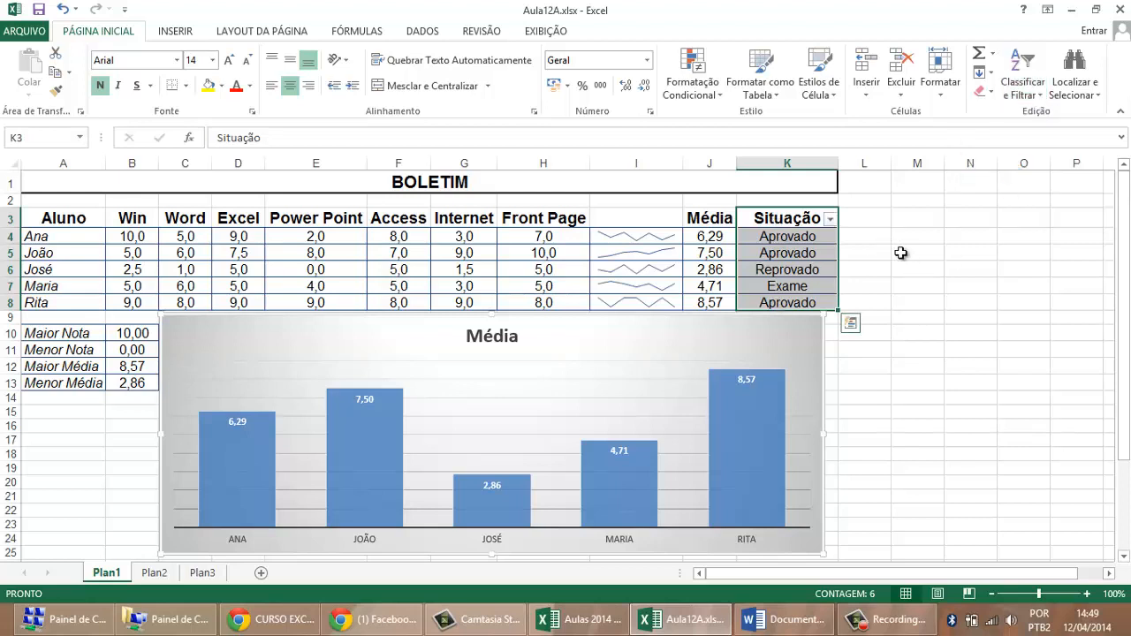
left_click(902, 253)
- Filter the Situação column to show only Aprovado
left_click(830, 221)
left_click(695, 380)
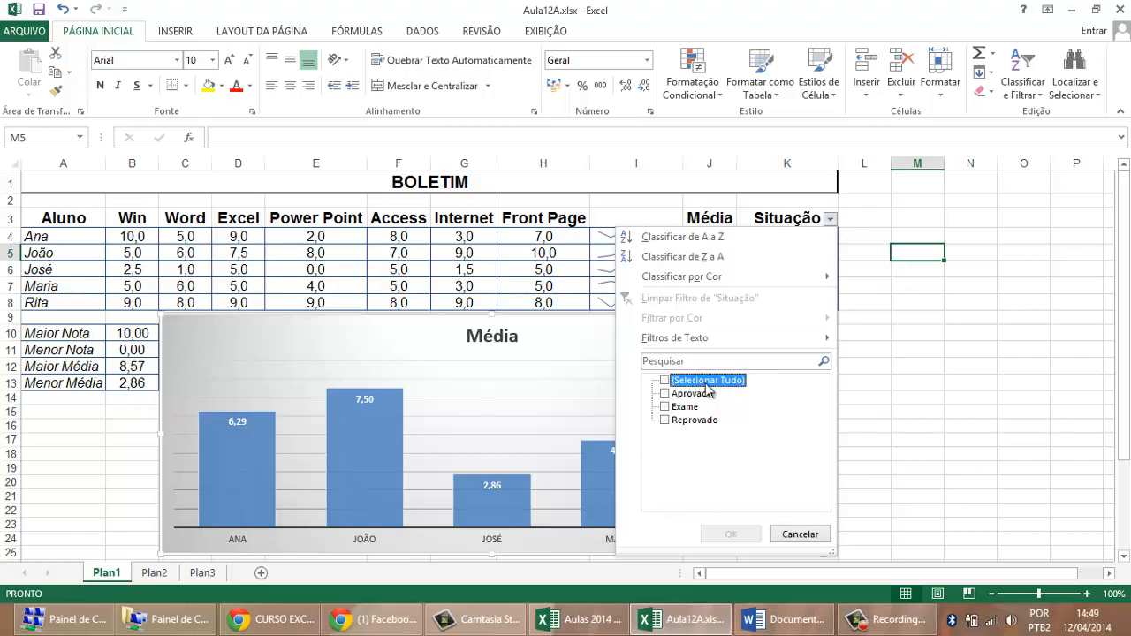
left_click(665, 394)
left_click(745, 535)
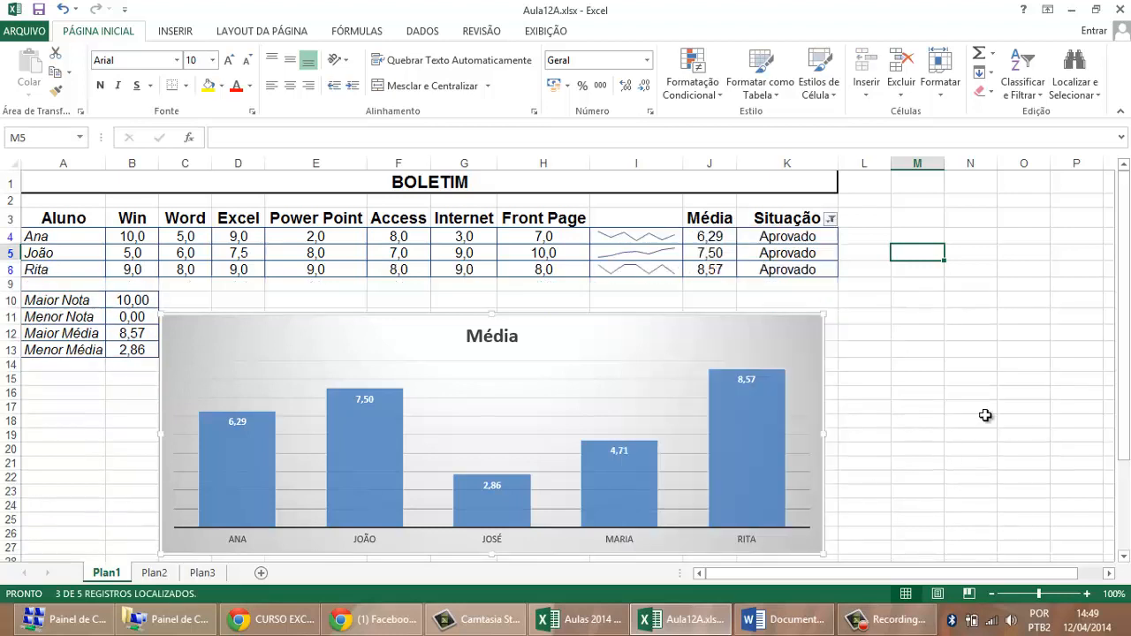
- Change the Situação filter to show only Exame
left_click(831, 219)
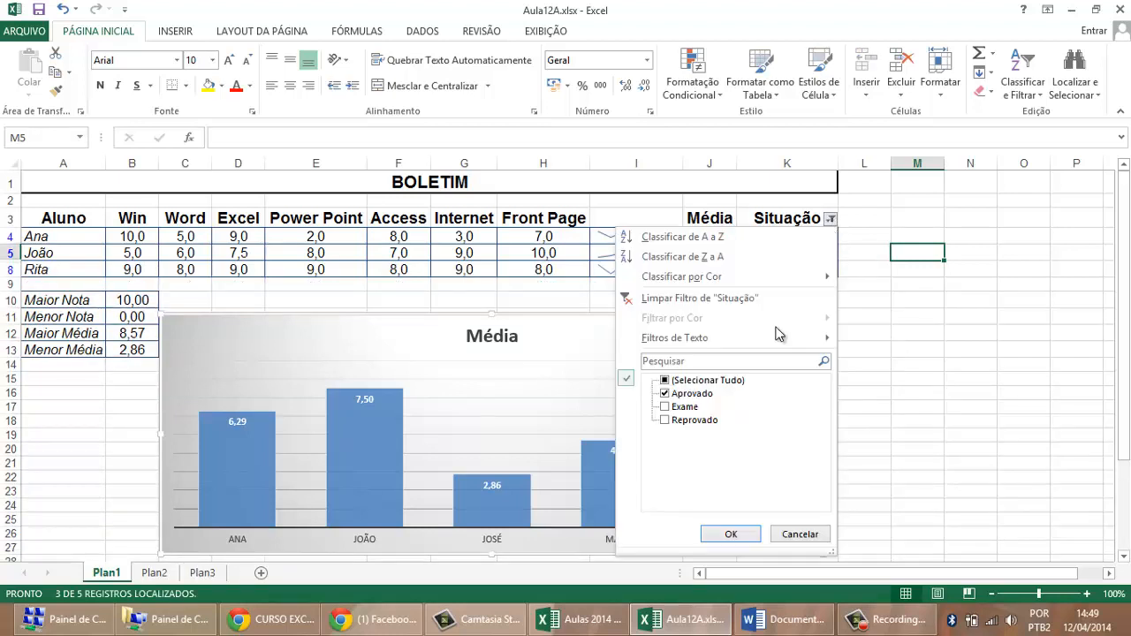
left_click(667, 393)
left_click(690, 408)
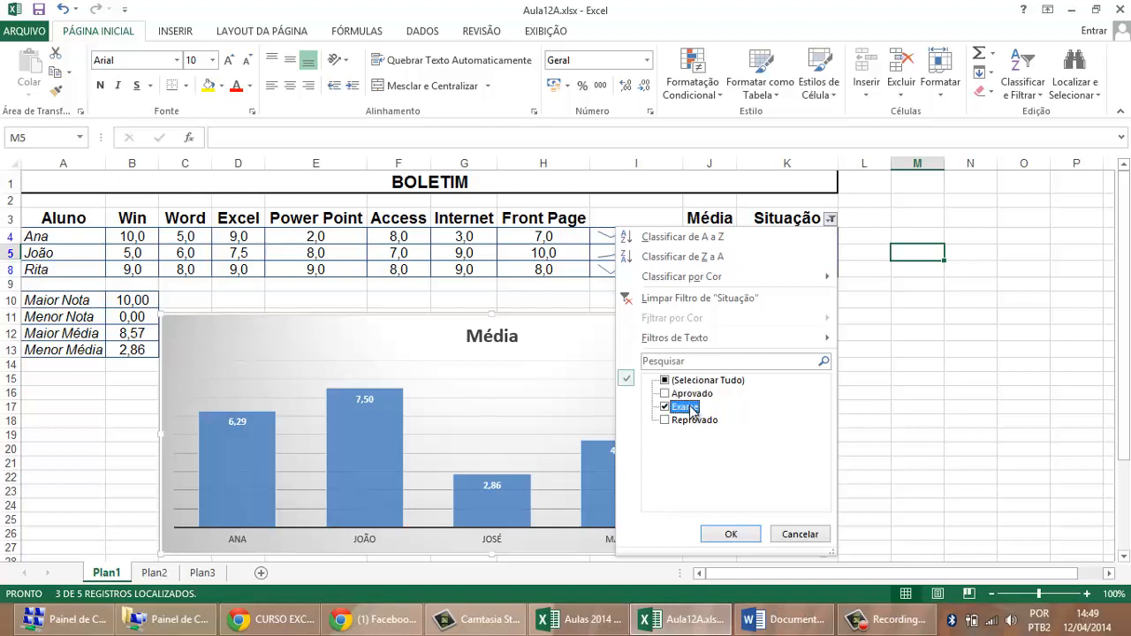
left_click(747, 536)
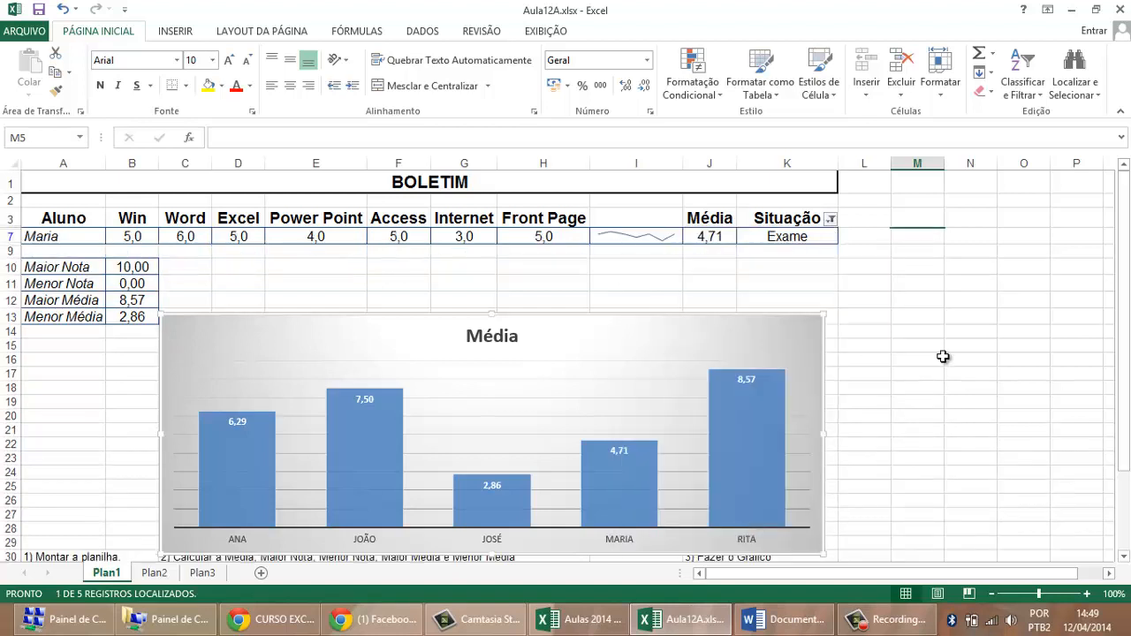
- Change the Situação filter to show only Reprovado
left_click(831, 218)
left_click(685, 407)
left_click(682, 421)
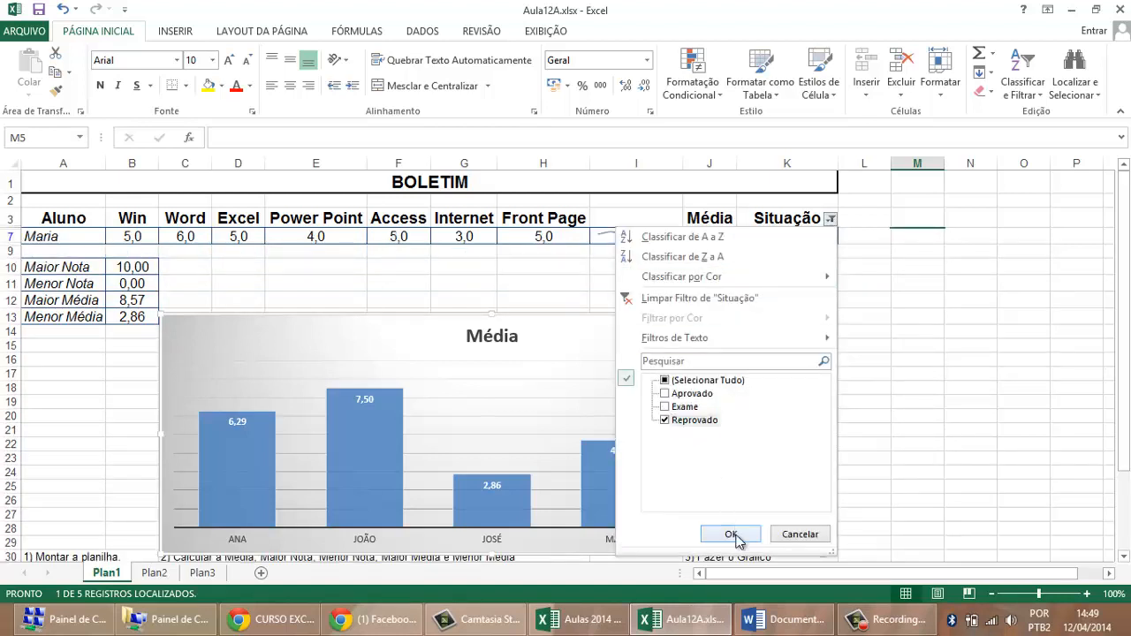
left_click(732, 535)
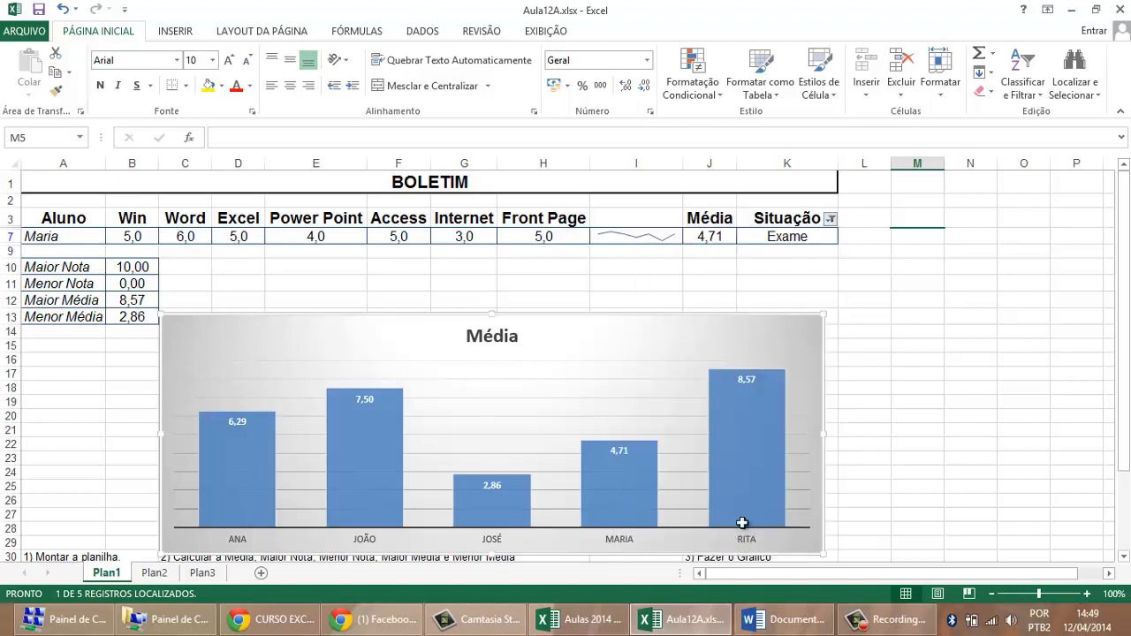
- Reselect all values in the Situação filter to show every student
left_click(830, 218)
left_click(666, 381)
left_click(730, 534)
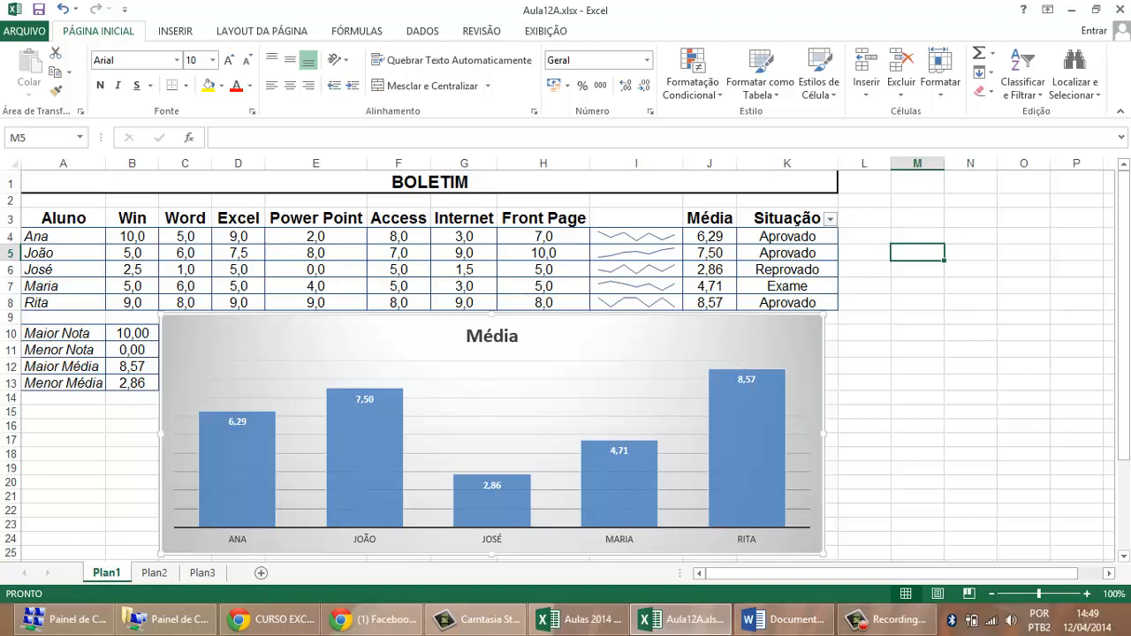
left_click_drag(667, 234, 662, 304)
left_click(814, 356)
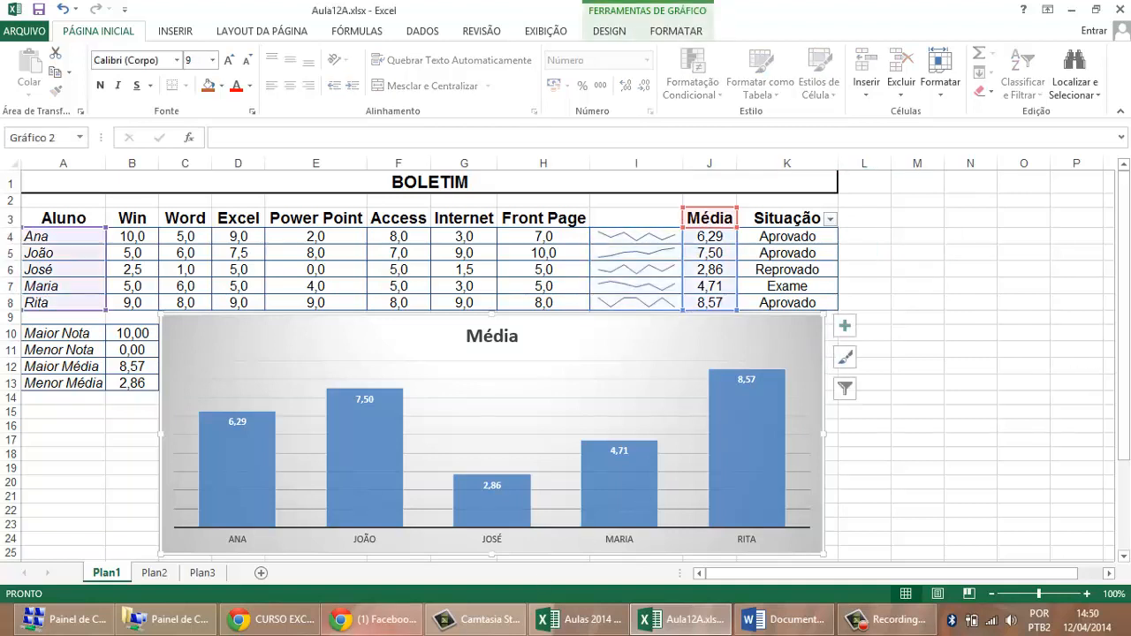
- Switch to the course schedule in Chrome and highlight the 4ª Aula topics, Gráficos and Mini Gráficos
left_click(270, 619)
scroll(408, 325, "down", 4)
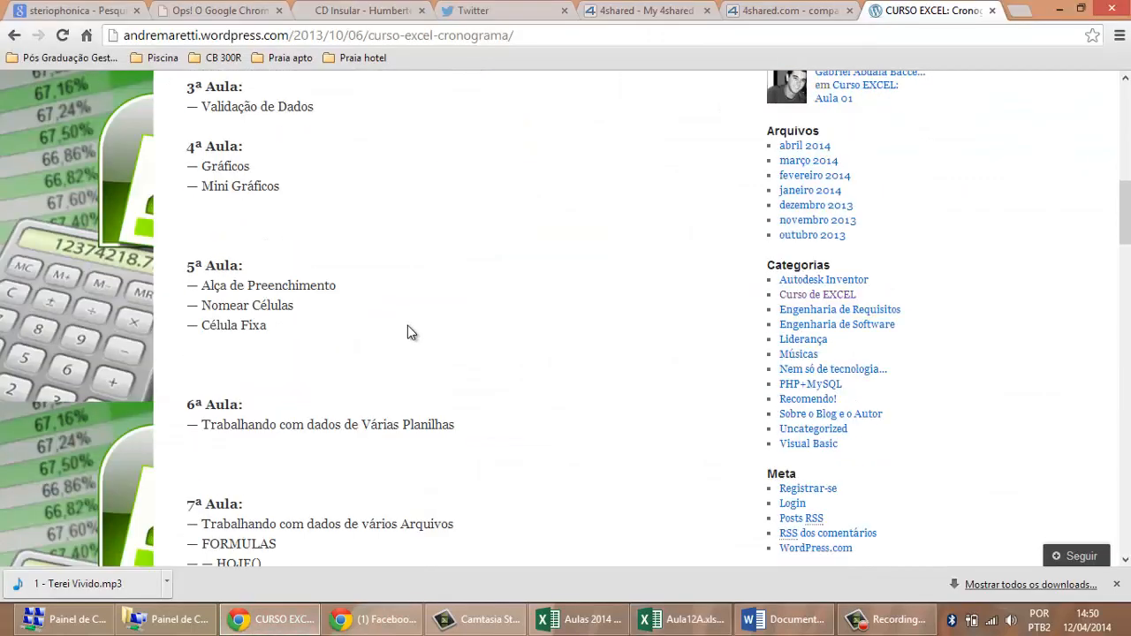
left_click_drag(188, 146, 279, 185)
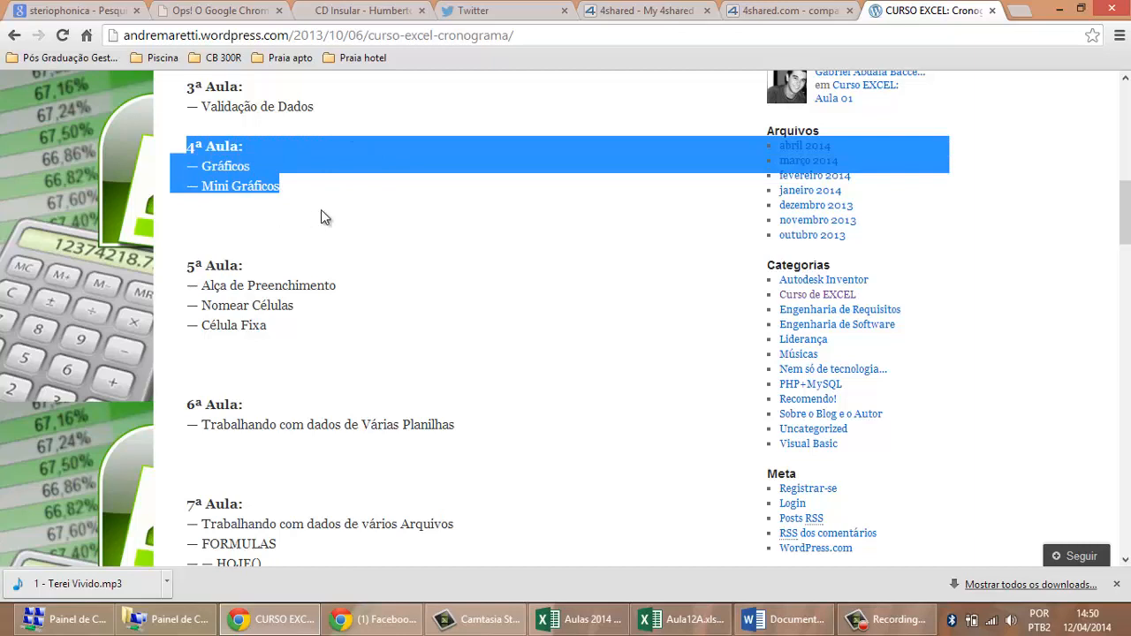
- Return to the Aula12A workbook, view the chart and sparkline insertion options, and select the Situação cells K3:K8
left_click(681, 620)
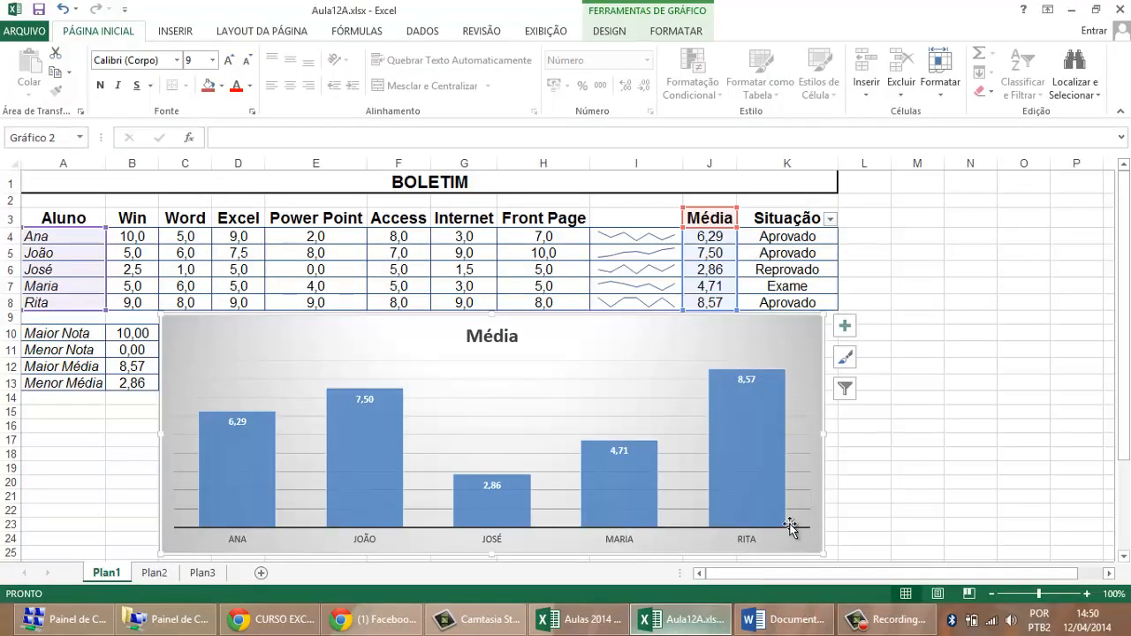
left_click(903, 236)
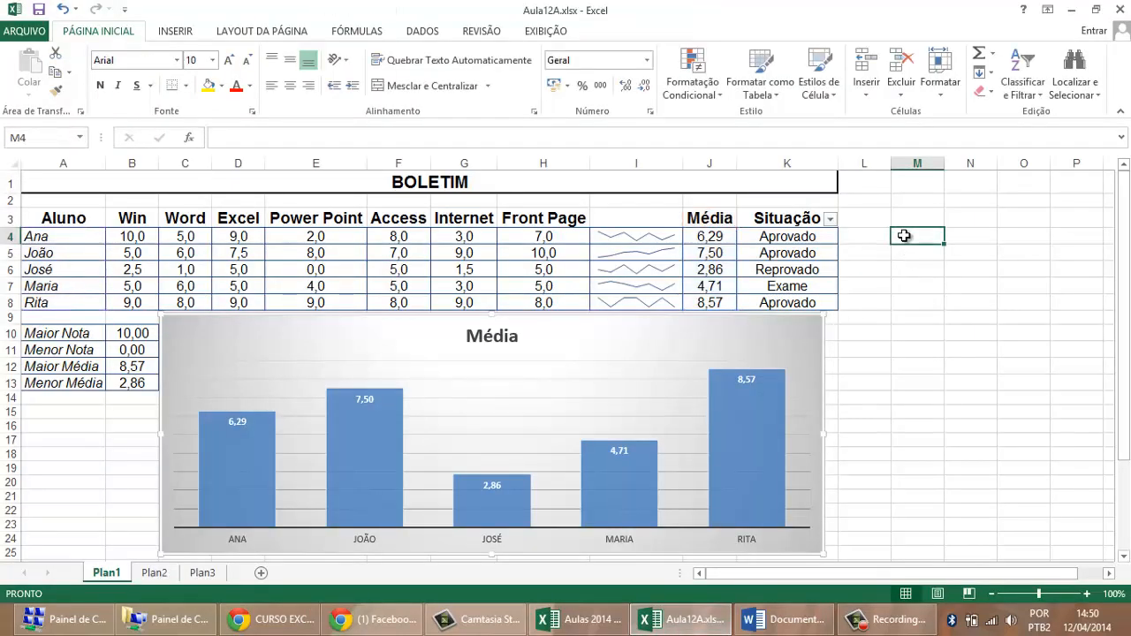
left_click(190, 30)
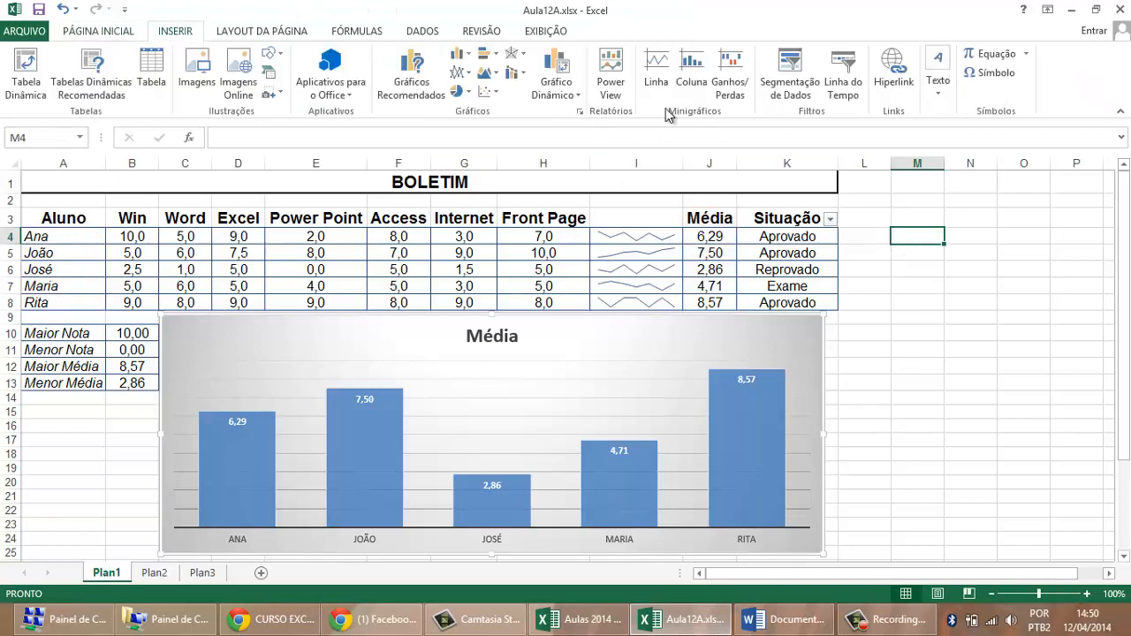
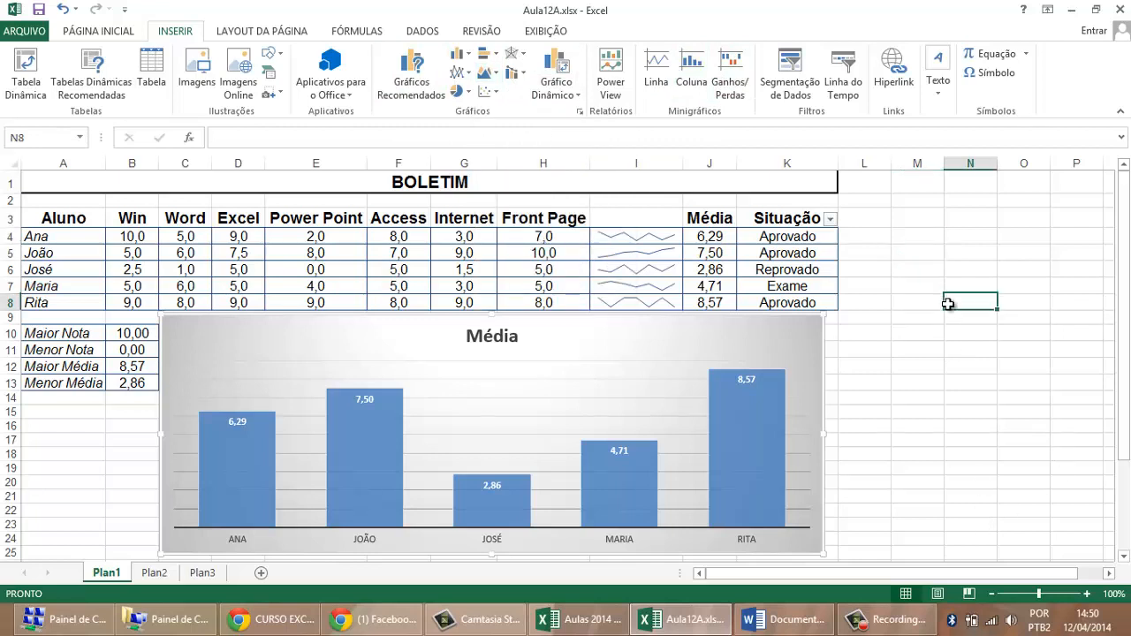
left_click(788, 223)
left_click_drag(789, 231, 789, 300)
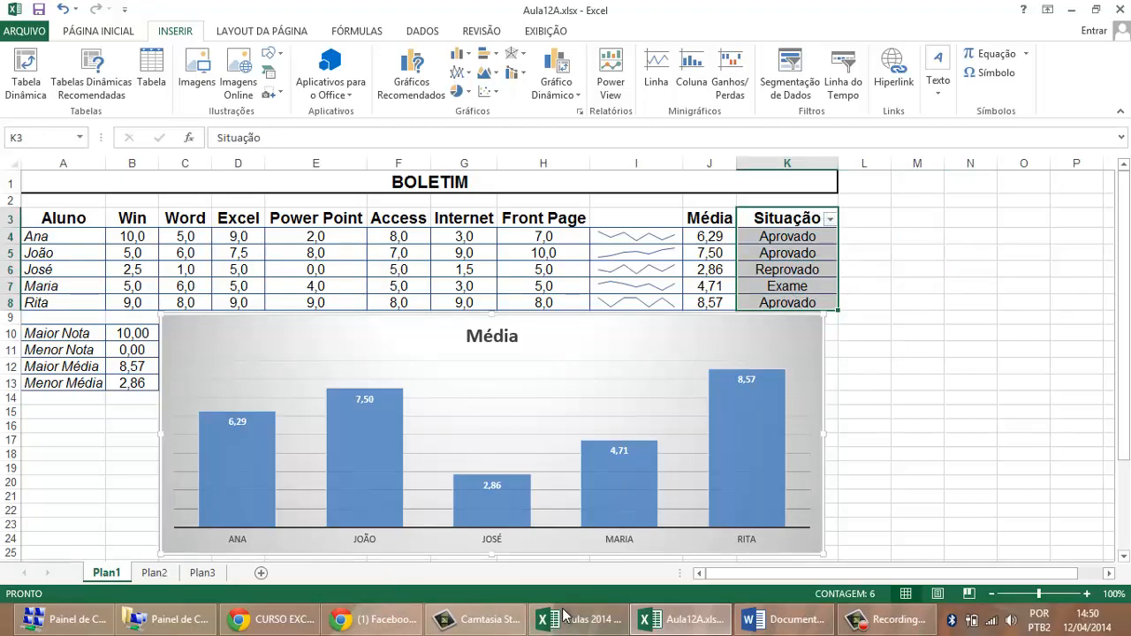
- Switch to the course schedule in Chrome and highlight the 2ª Aula topic, Filtrar Dados
left_click(274, 618)
scroll(371, 358, "up", 2)
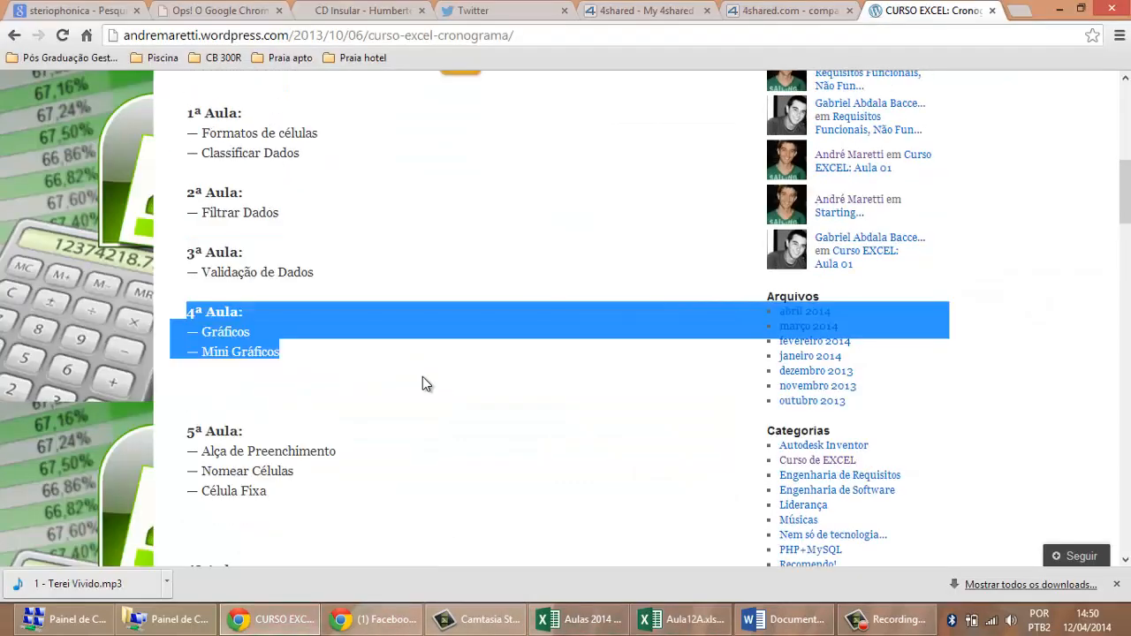
left_click_drag(188, 192, 295, 228)
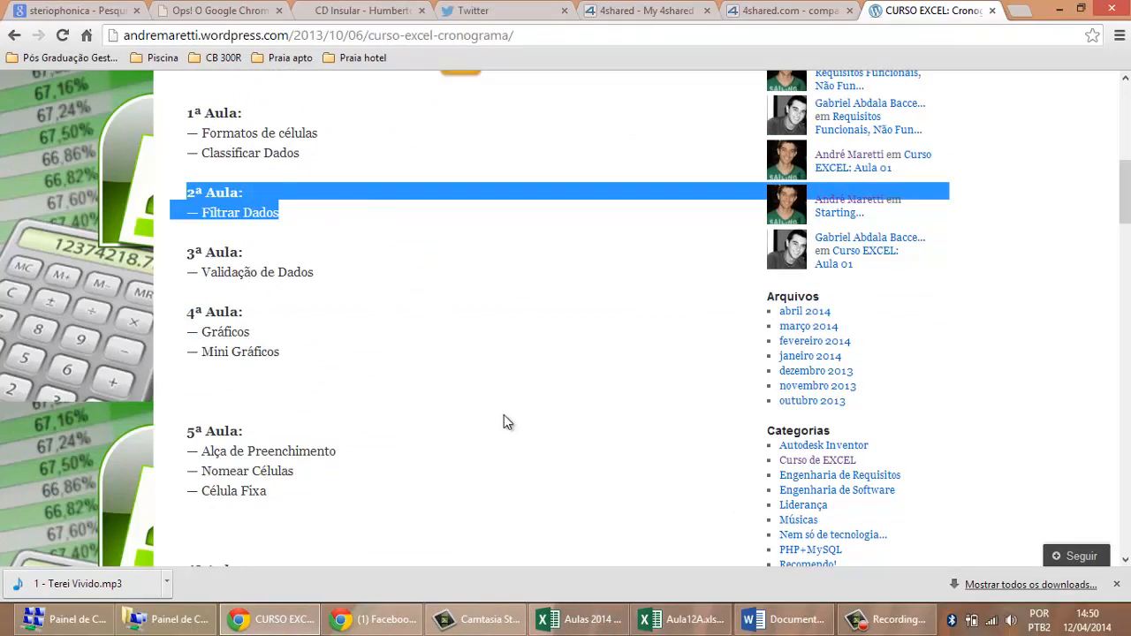
- Switch back to the Aula12A workbook and select cell K4 to view its nested SE formula
left_click(683, 619)
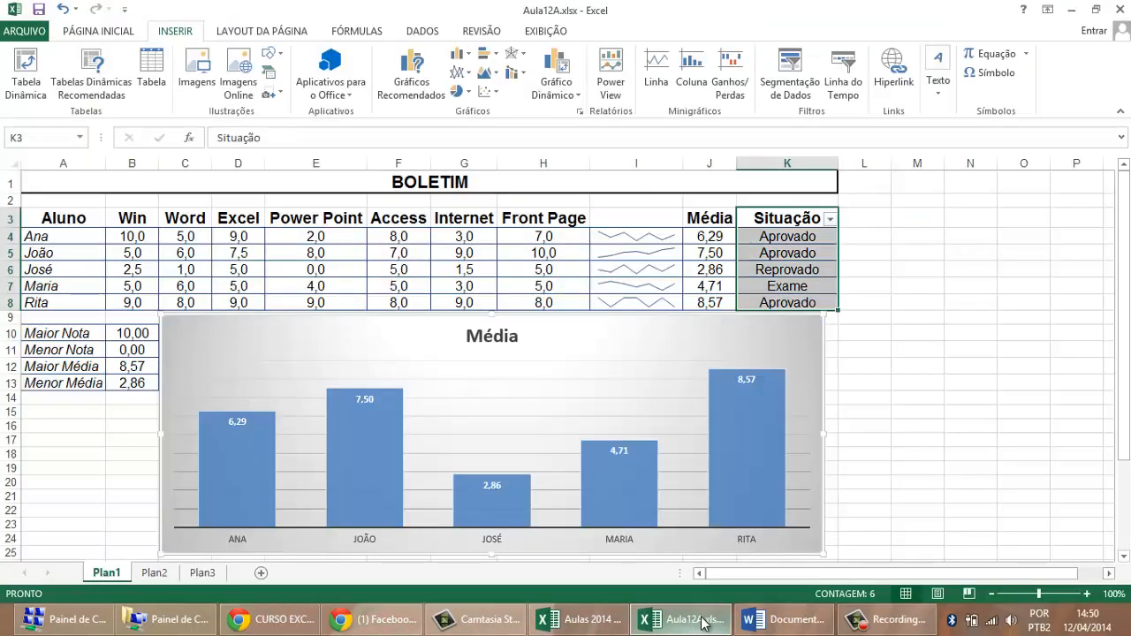
left_click(508, 183)
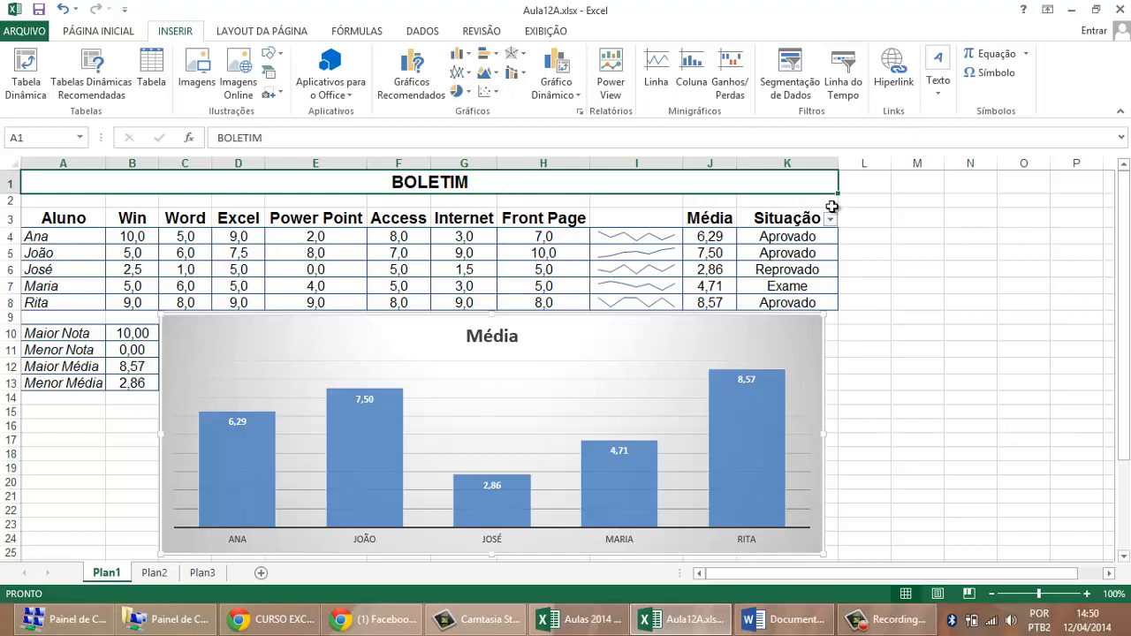
left_click(818, 233)
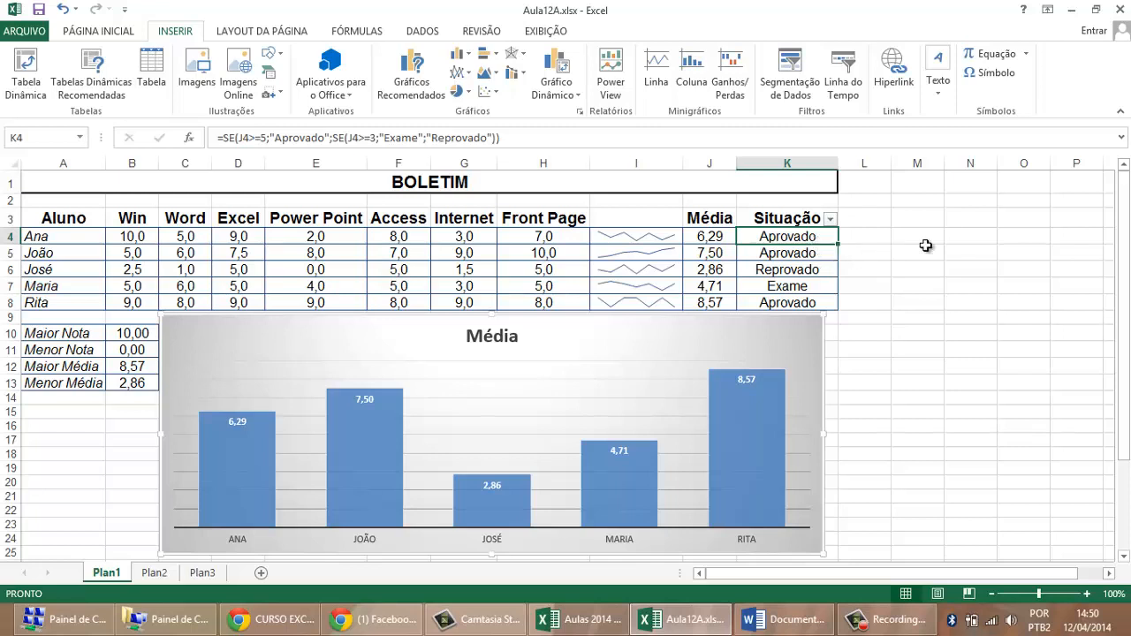
- Switch to the Word document and review the simple SE example, highlighting its pass/fail criteria and its condition, true and false arguments
left_click(782, 619)
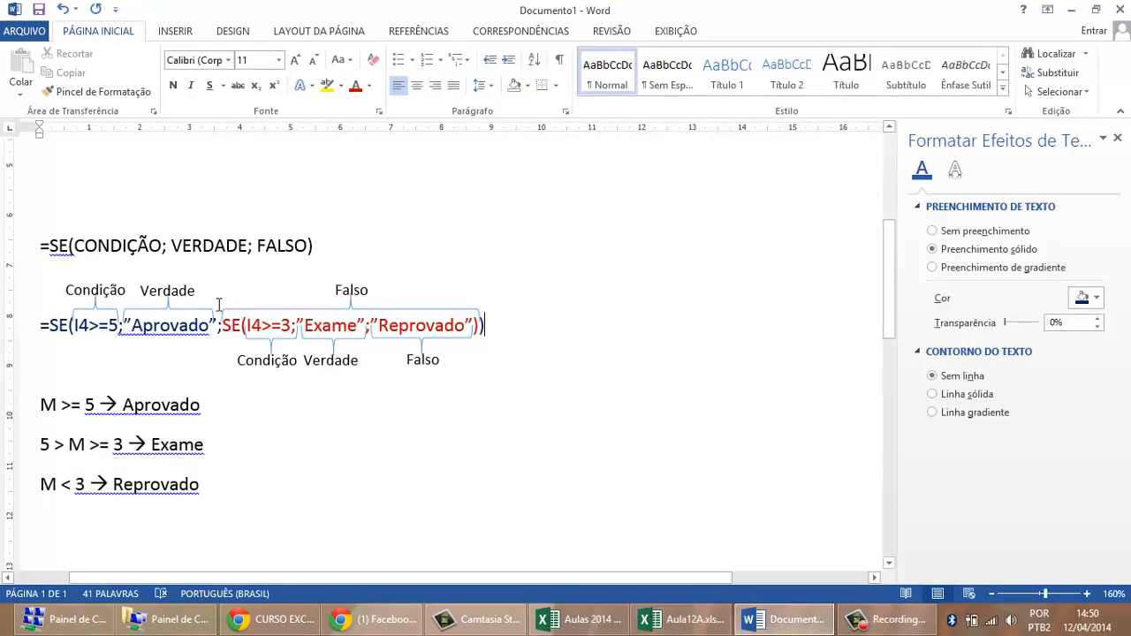
scroll(219, 305, "up", 5)
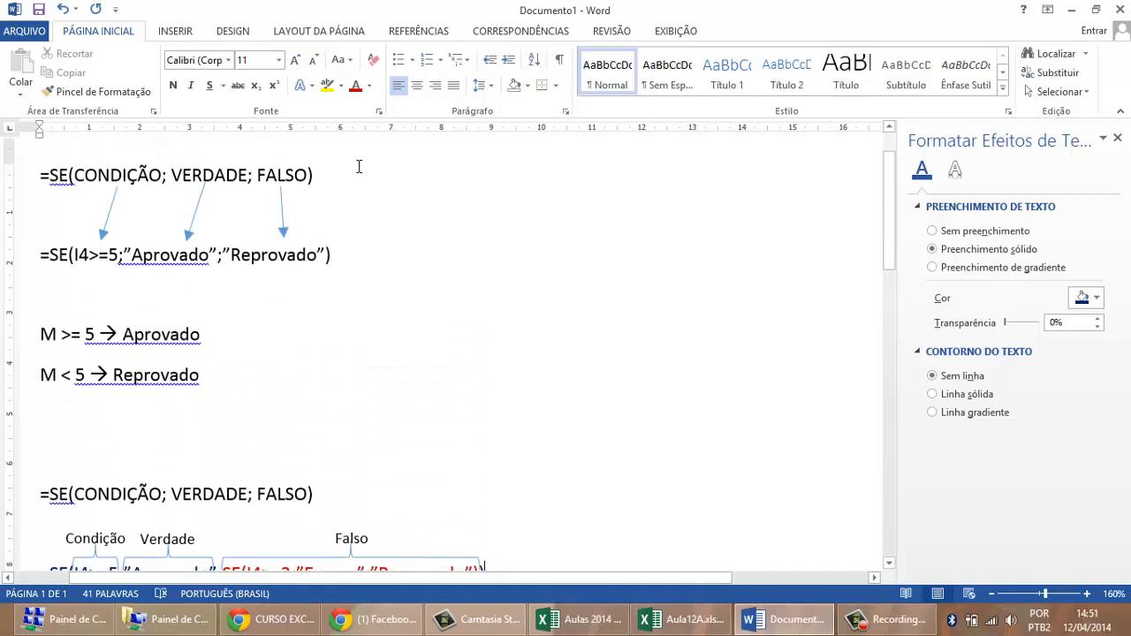
left_click_drag(41, 325, 161, 369)
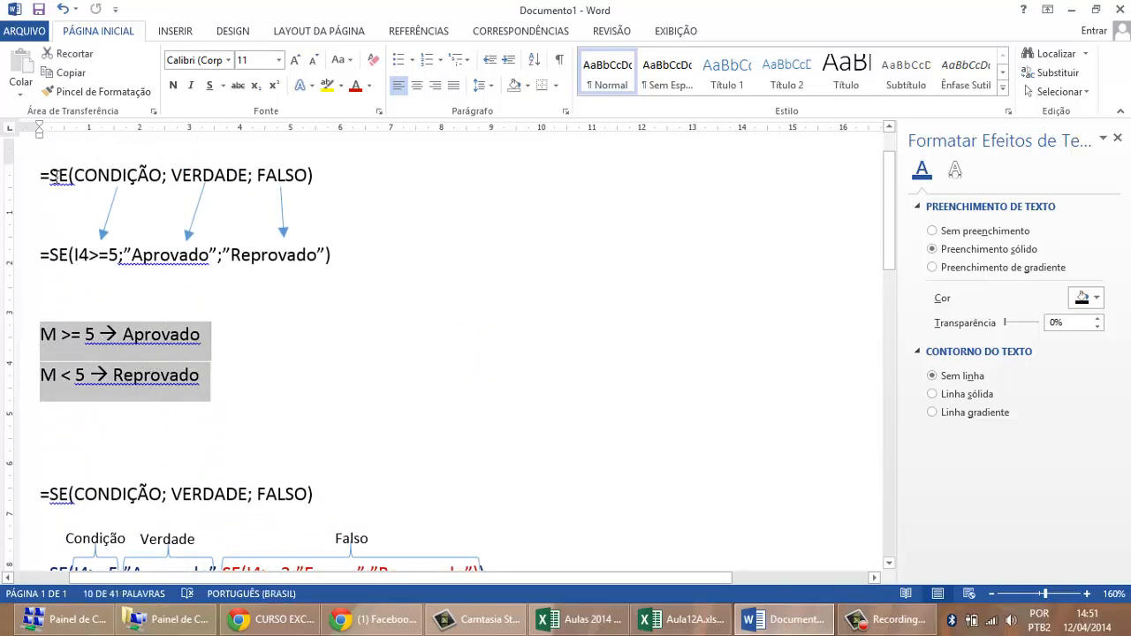
left_click_drag(40, 173, 350, 168)
left_click(356, 177)
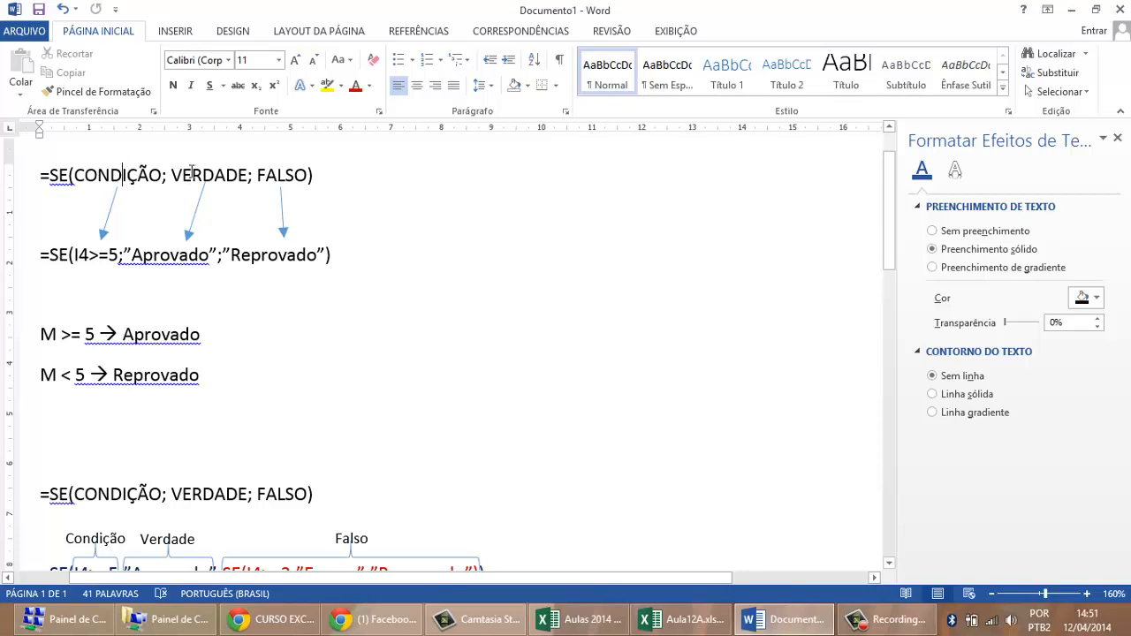
left_click_drag(171, 175, 292, 166)
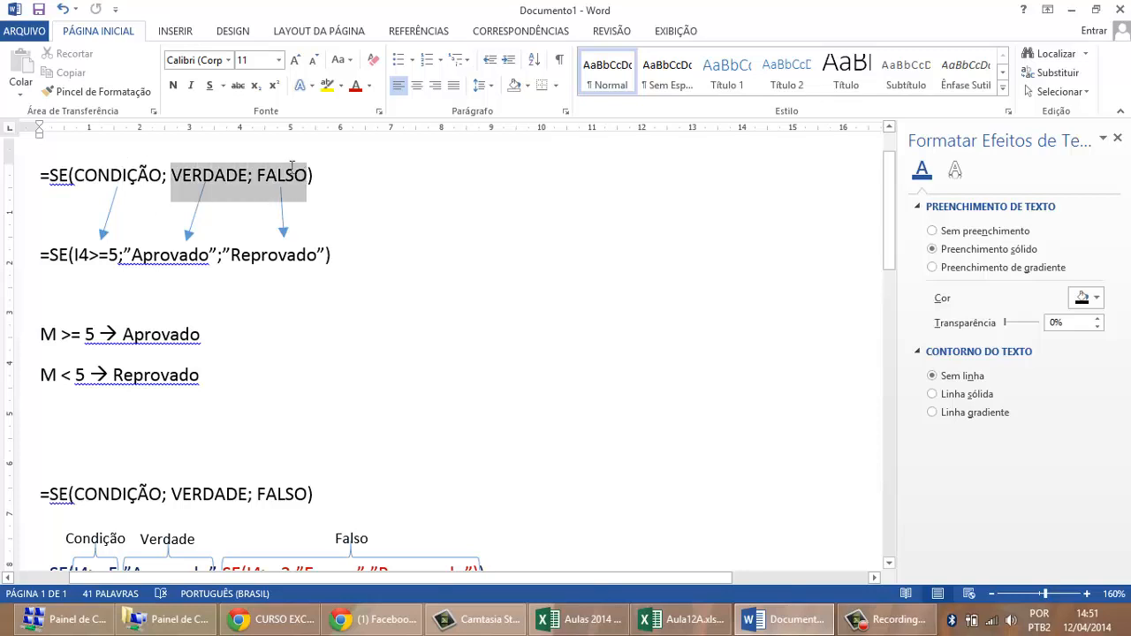
left_click(228, 175)
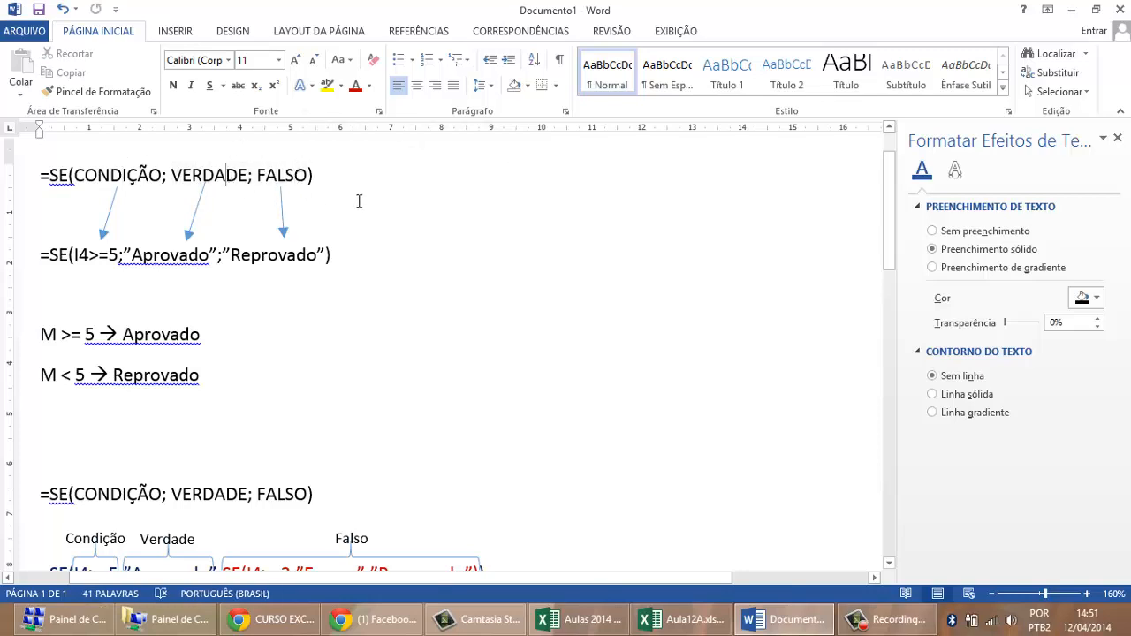
- Go to the nested SE example and highlight its three criteria for Aprovado, Exame and Reprovado
scroll(358, 202, "down", 7)
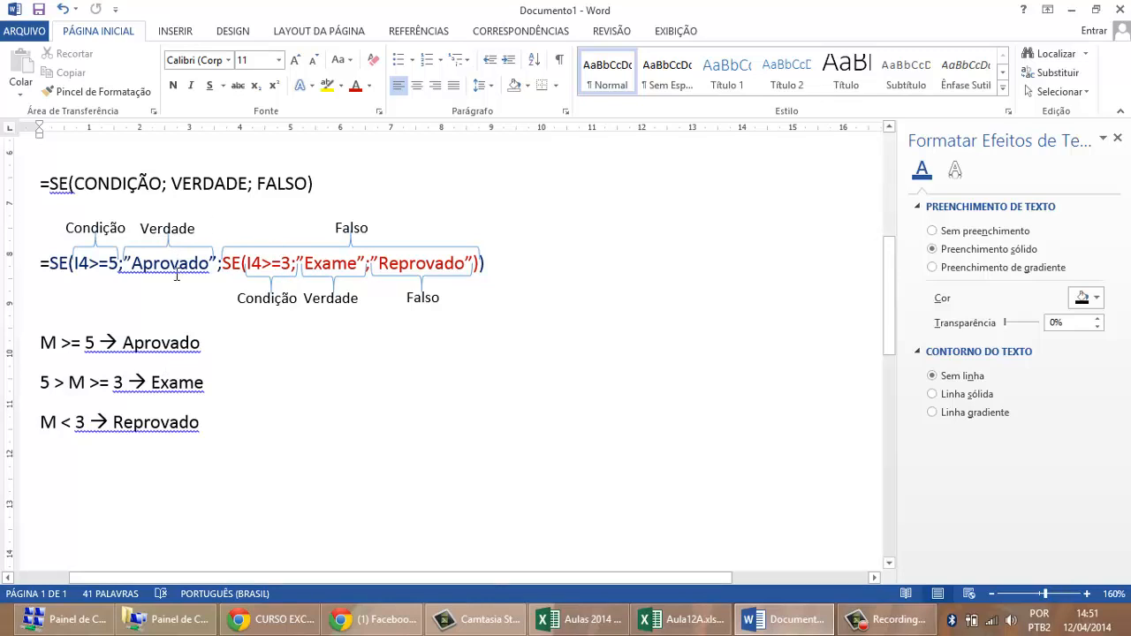
left_click(41, 343)
left_click_drag(65, 345, 210, 428)
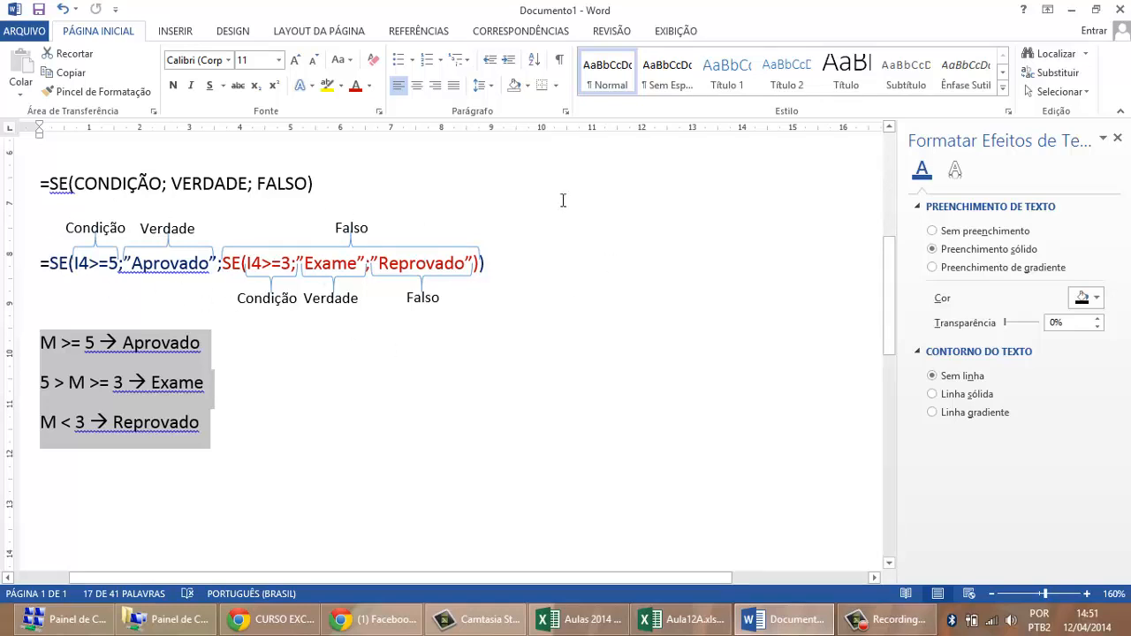
- Return to the Aula12A workbook and examine the nested SE formula inside cell K4 without altering it
left_click(694, 623)
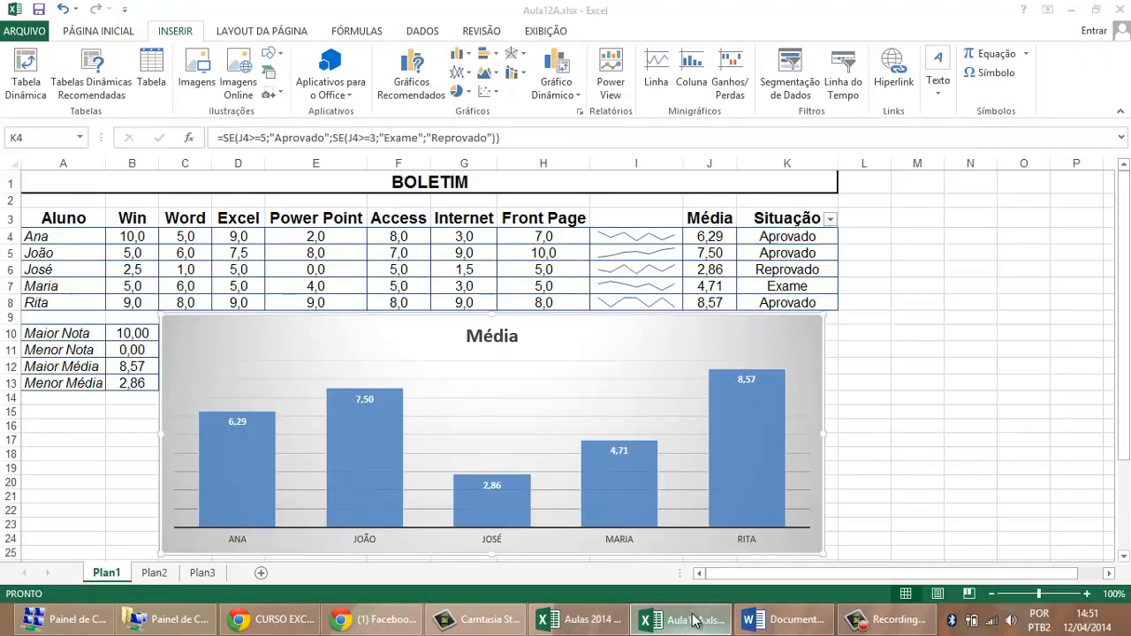
left_click(694, 622)
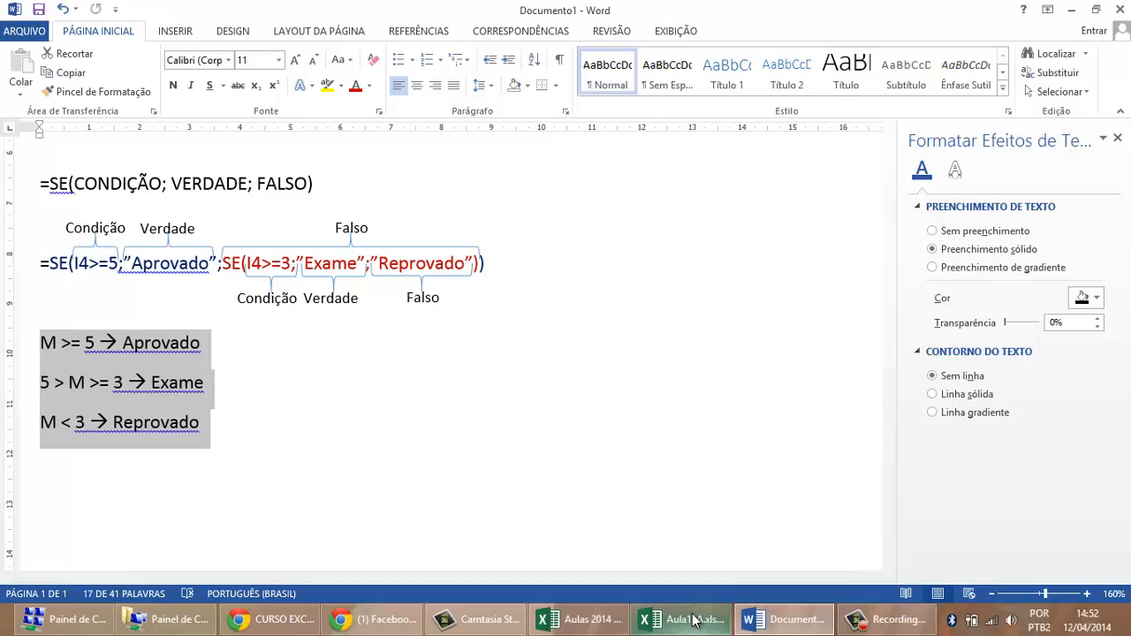
left_click(694, 621)
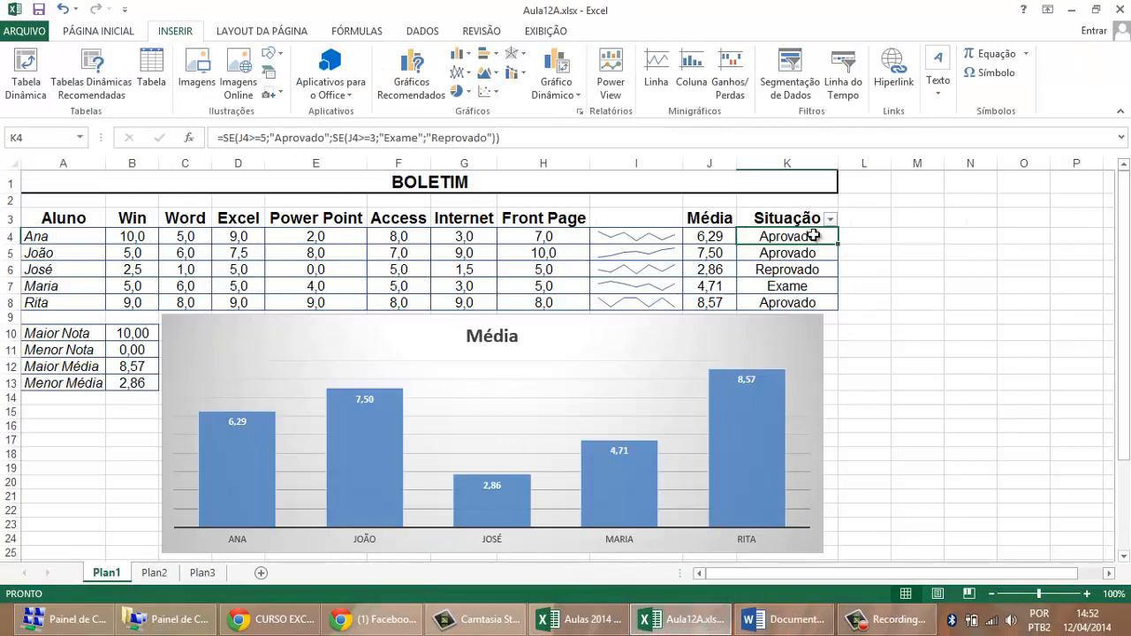
double_click(813, 235)
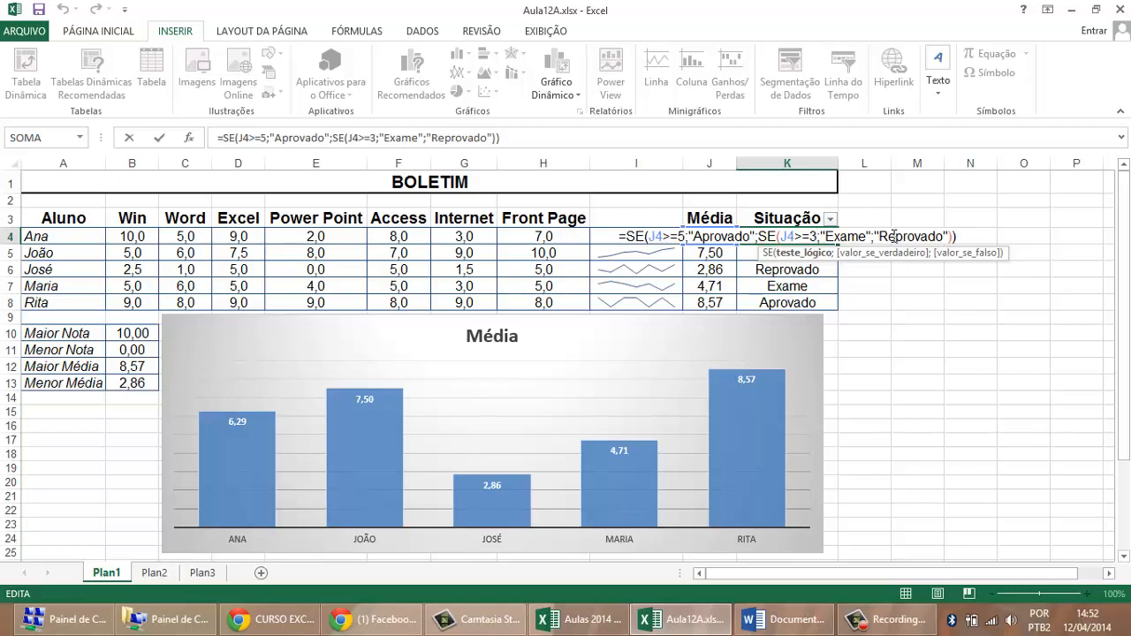
key("Return")
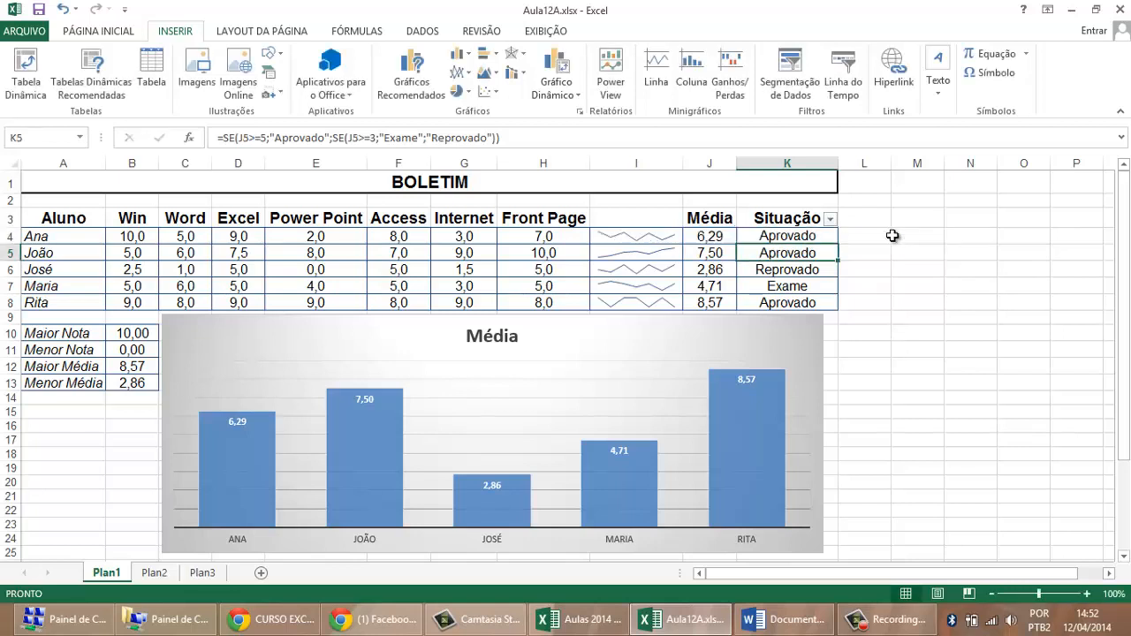
left_click(824, 221)
left_click(819, 235)
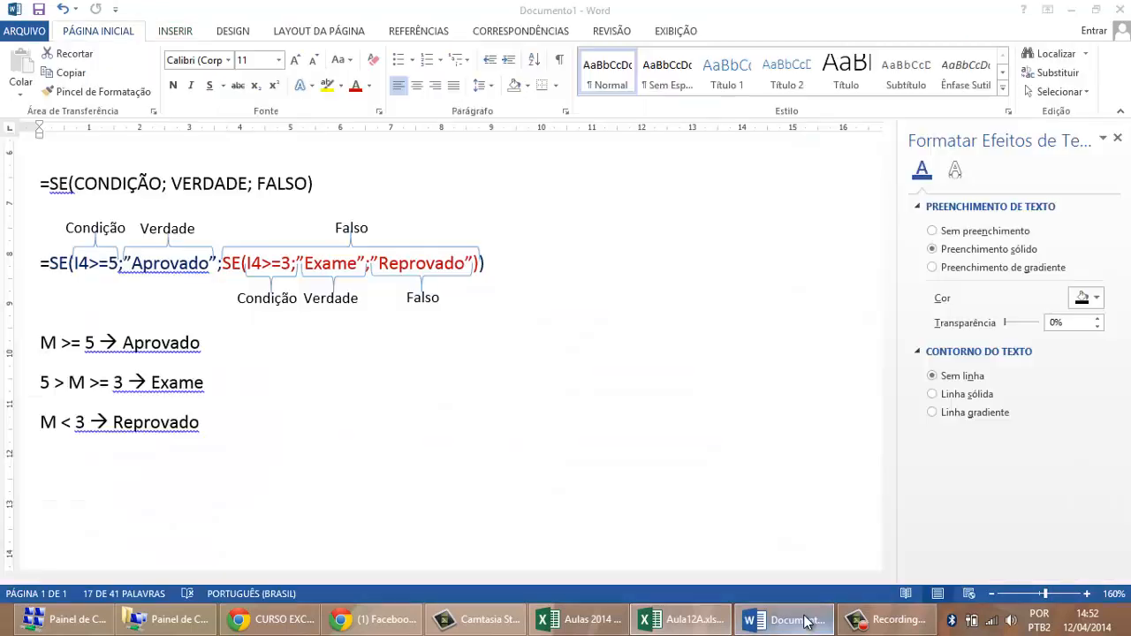
- Switch to the Word document and review the parts of the nested SE formula for Aprovado, Exame and Reprovado
left_click(806, 622)
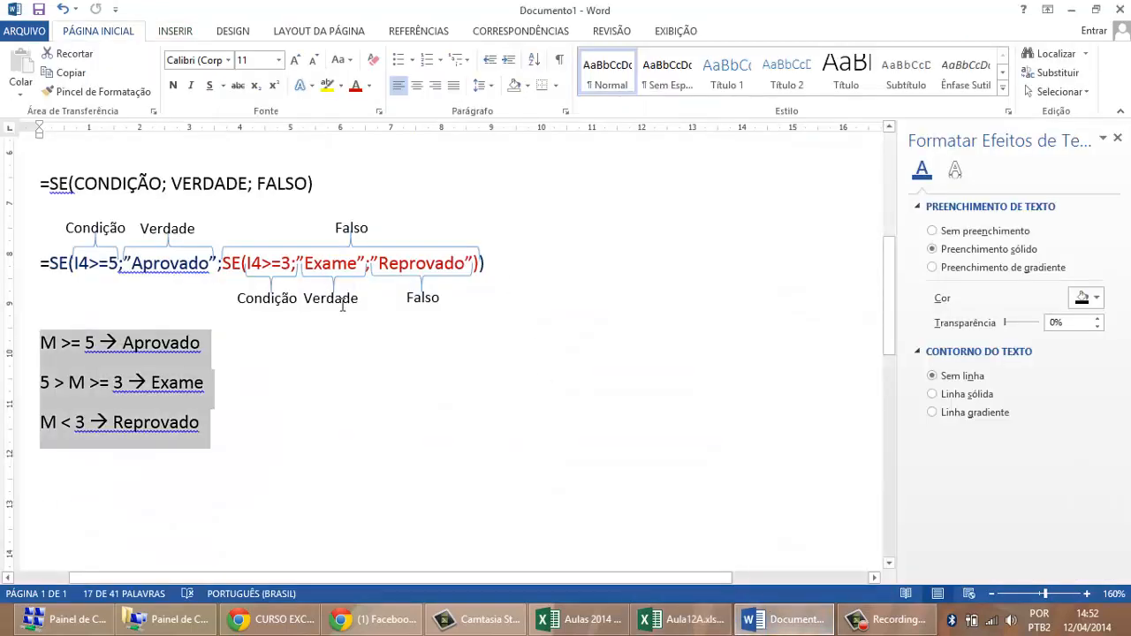
left_click(301, 345)
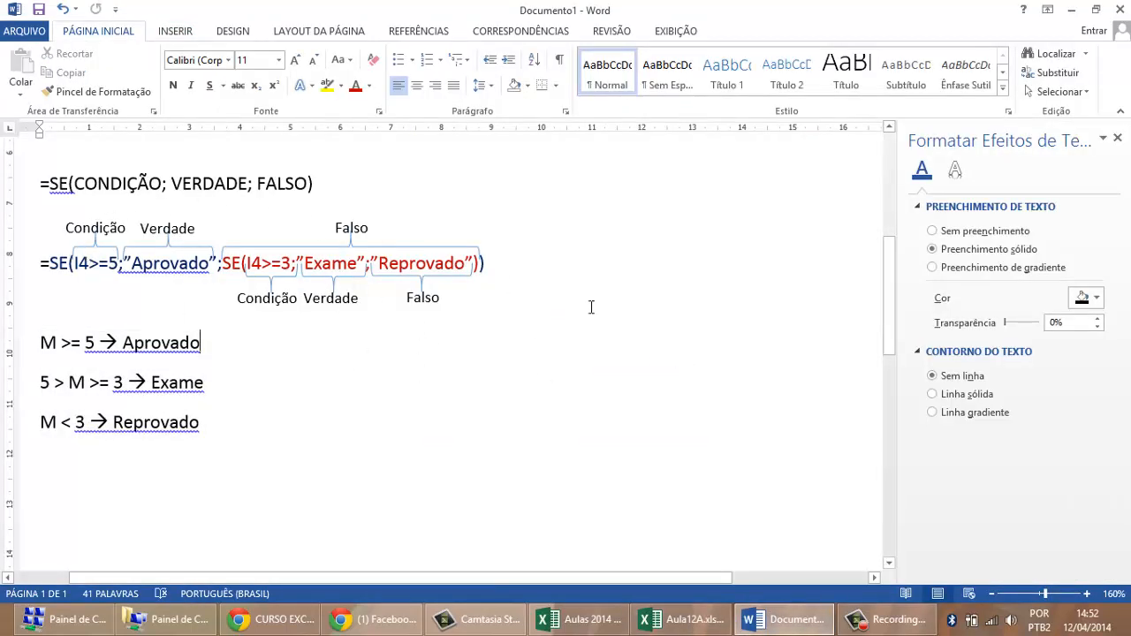
left_click(79, 248)
left_click(71, 263)
- Switch to the course schedule in Chrome and highlight the 14ª Aula topics: FORMULA OU, FORMULA E and FORMULA DIATRABALHOTOTAL
left_click(688, 621)
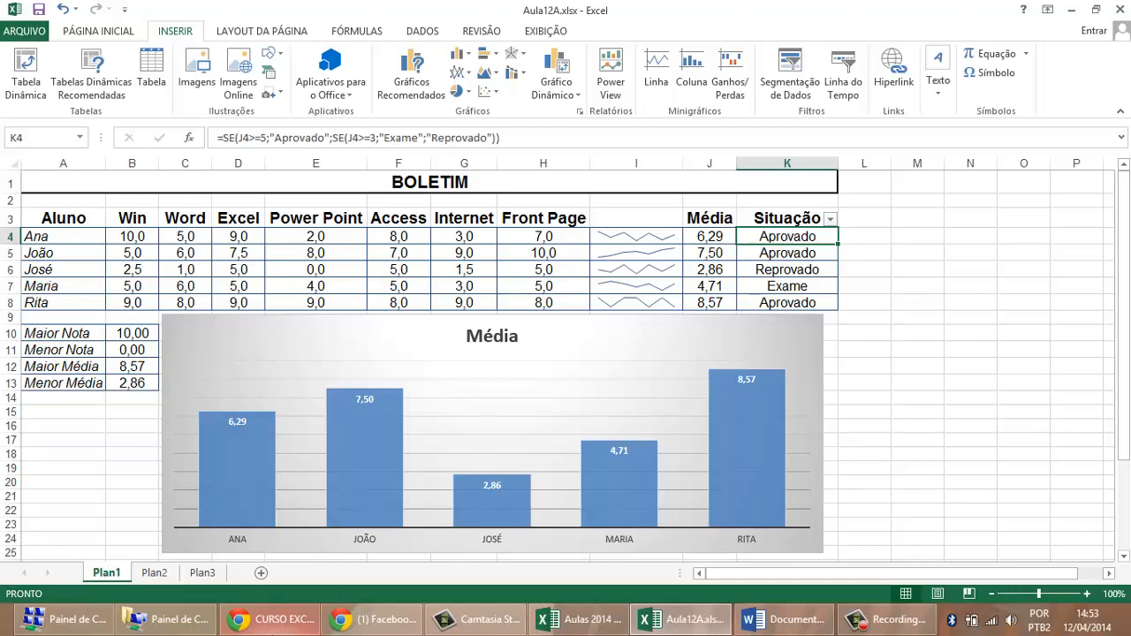
left_click(269, 619)
left_click(341, 397)
scroll(341, 397, "down", 13)
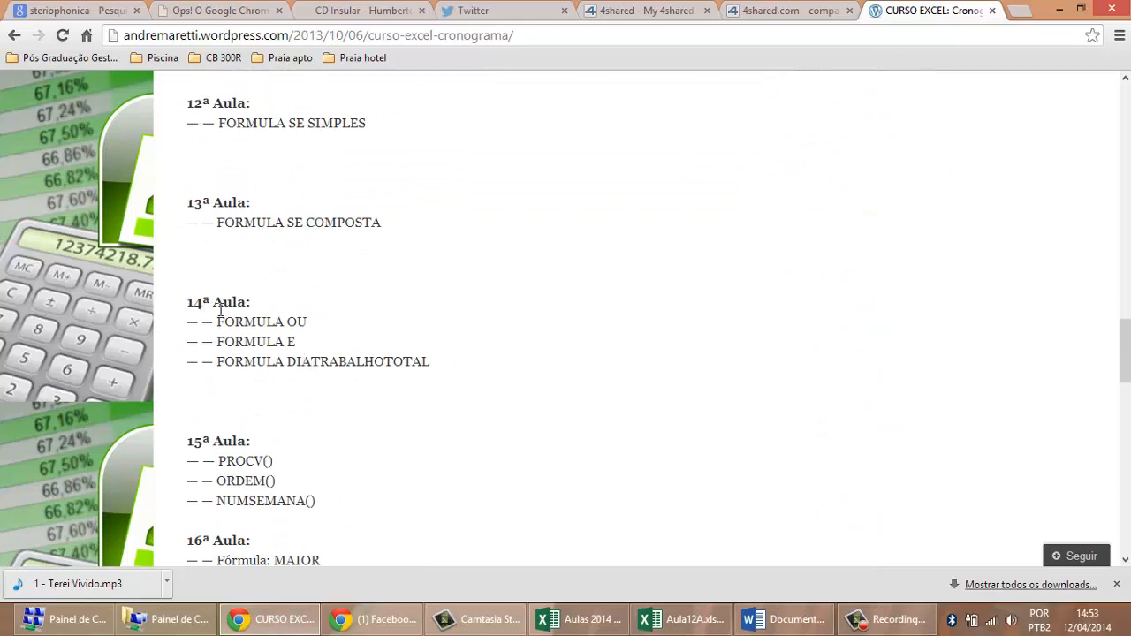
triple_click(289, 316)
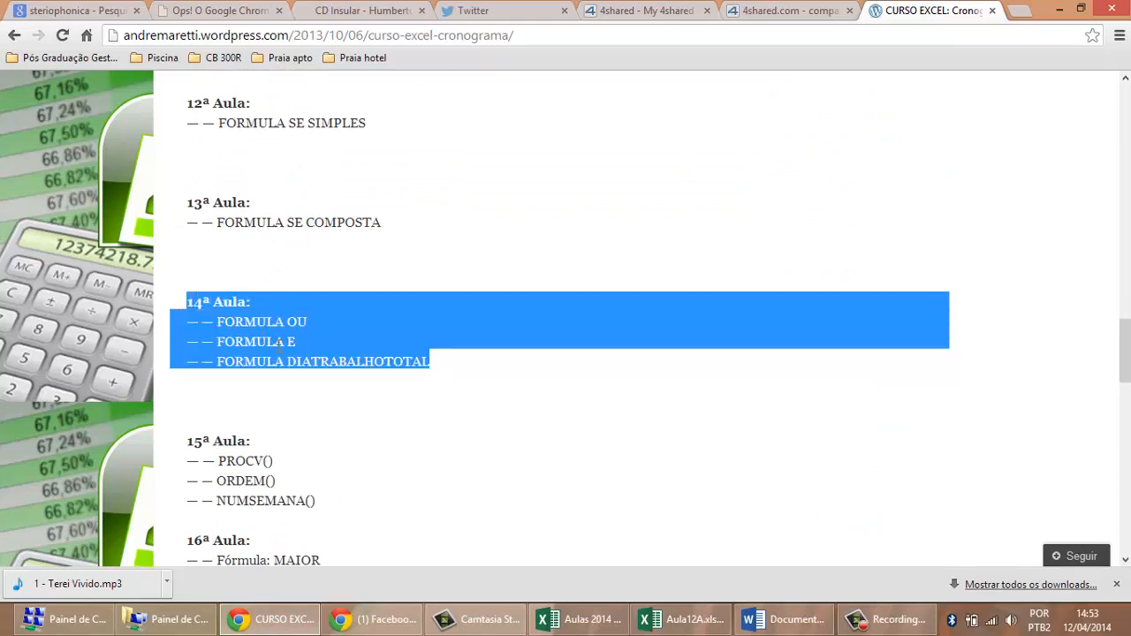